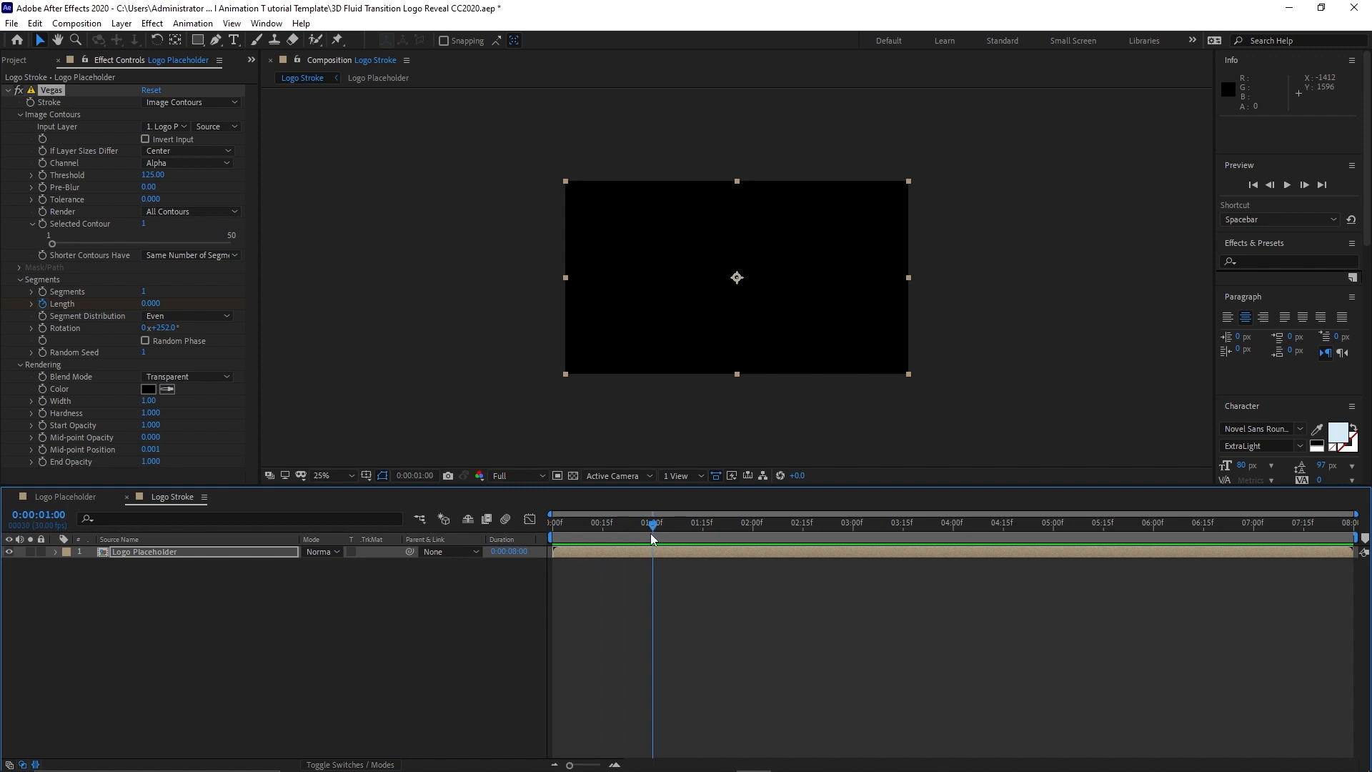
# Set the Vegas effect's Length to 1 at 0:00:01:00 on the Logo Placeholder layer and deselect the layer.
pyautogui.click(153, 304)
pyautogui.write('1')
pyautogui.click(240, 619)
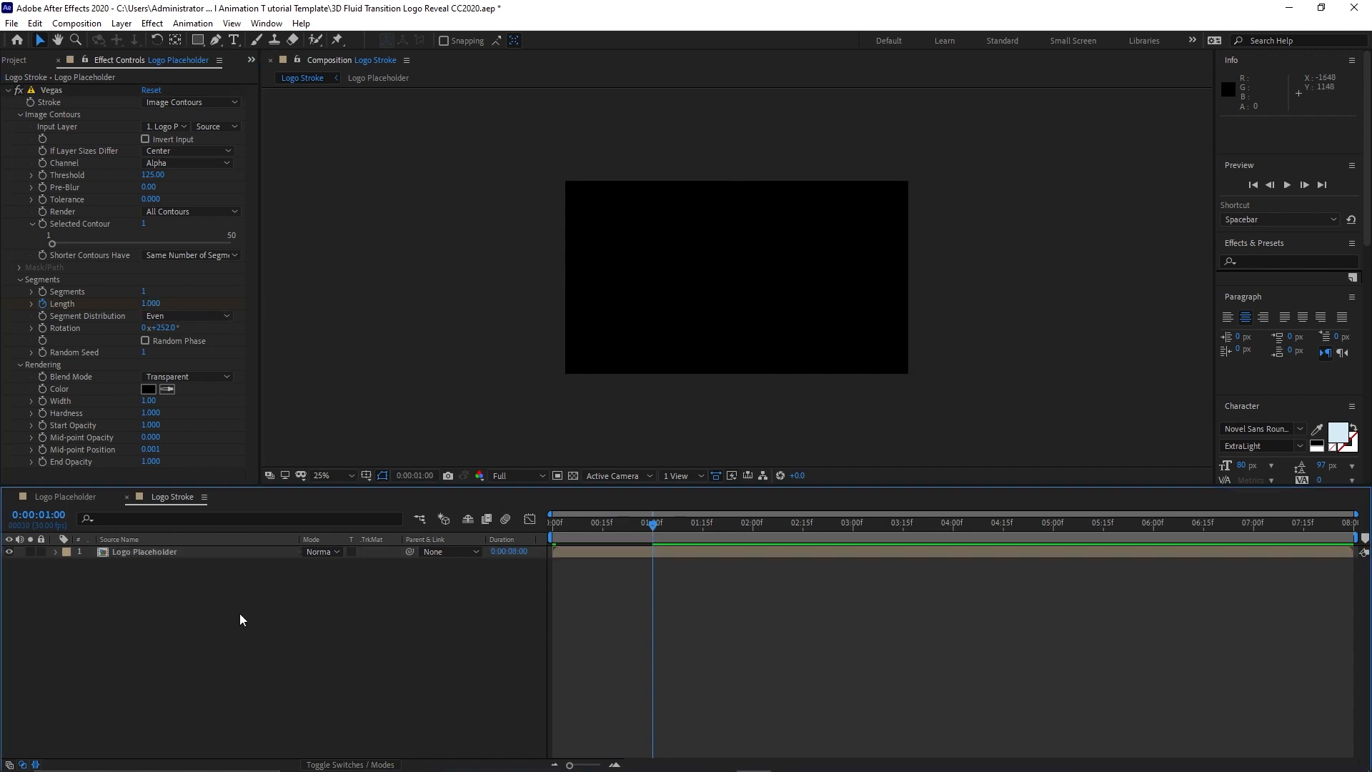
# Create a new 1920 x 1080, 30 fps, eight-second composition named Venetian.
pyautogui.click(76, 23)
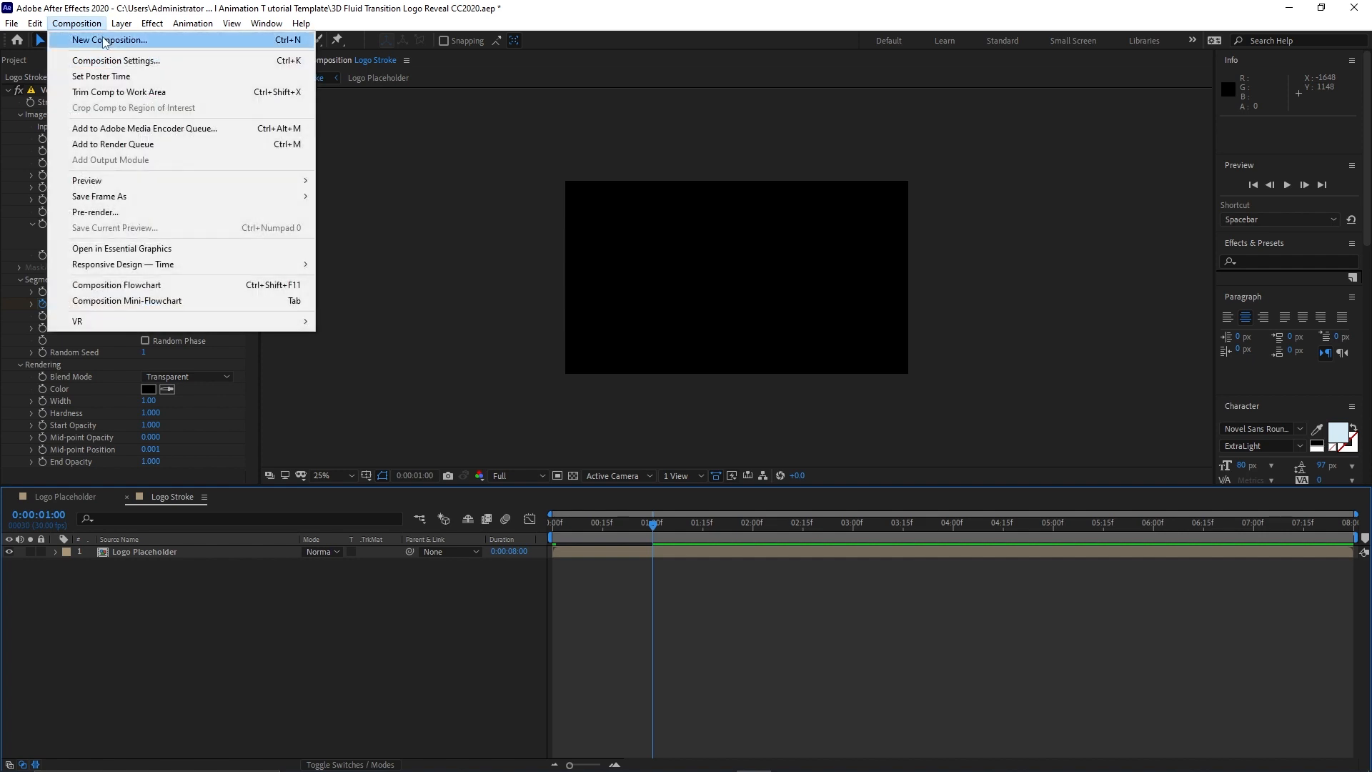
pyautogui.click(103, 41)
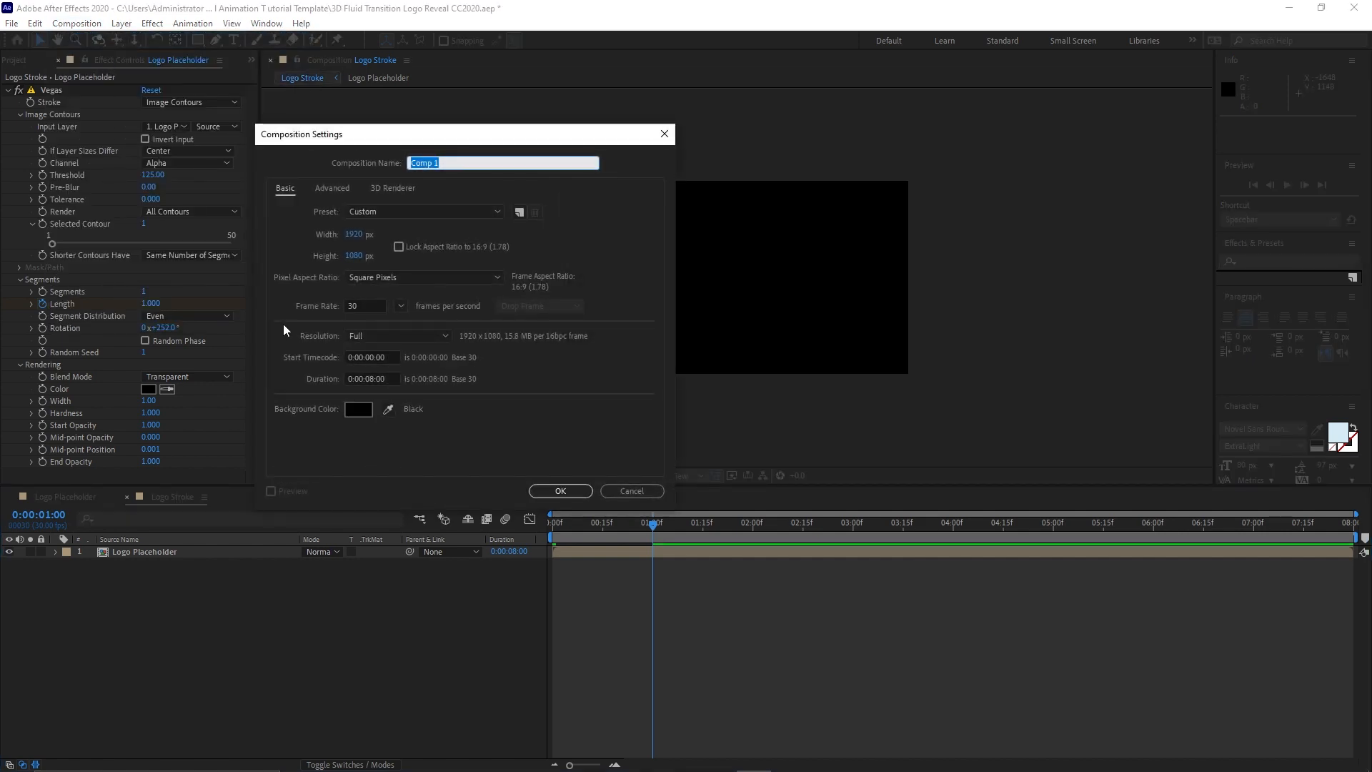
pyautogui.write('Venetian')
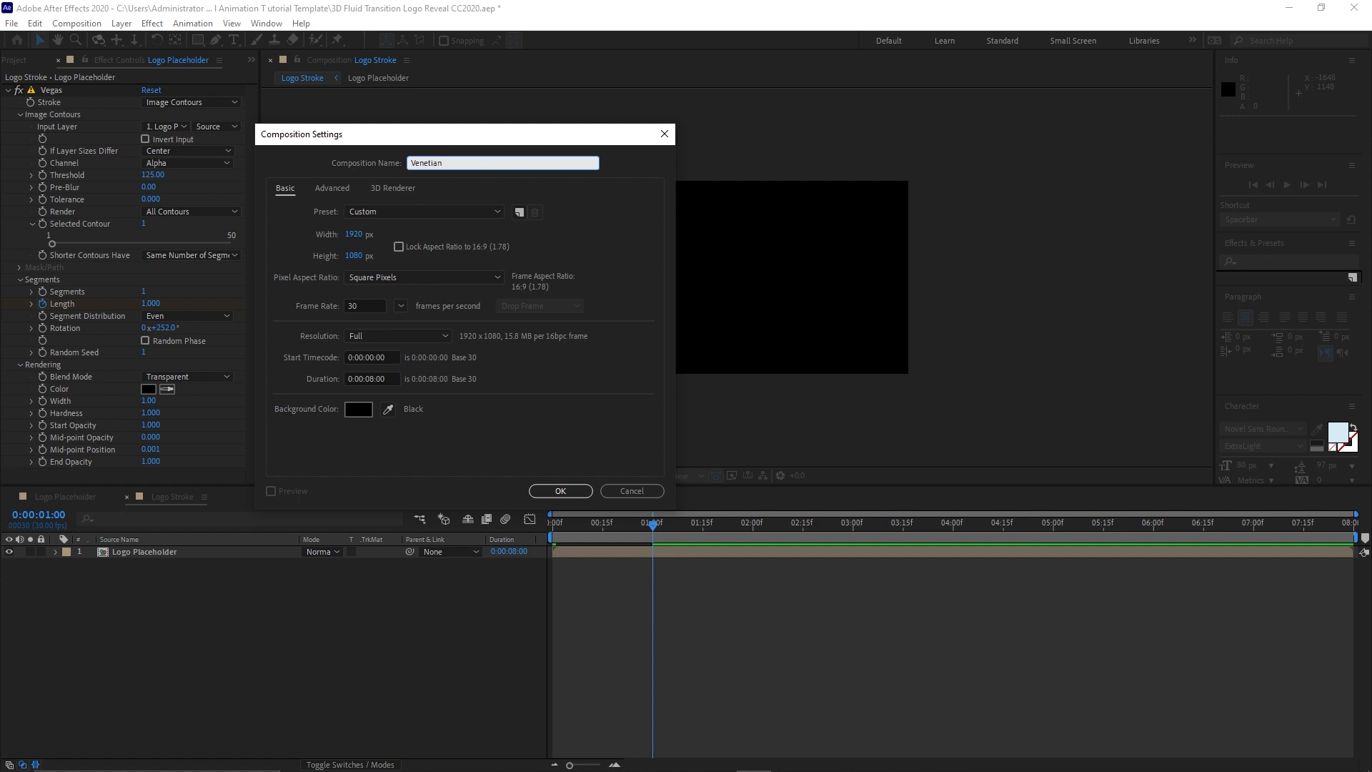
pyautogui.click(550, 492)
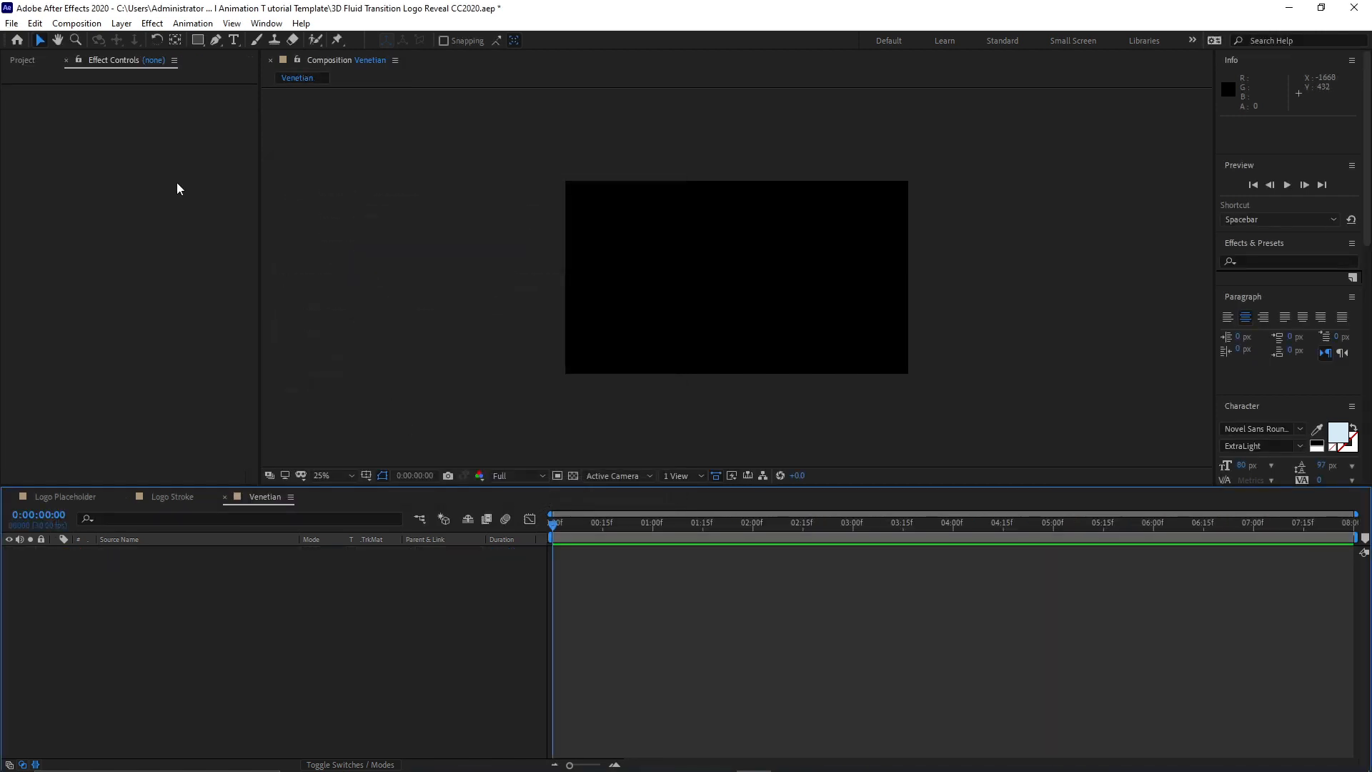
# Add the Logo Placeholder composition to the Venetian timeline and apply the Venetian Blinds effect to it.
pyautogui.click(34, 61)
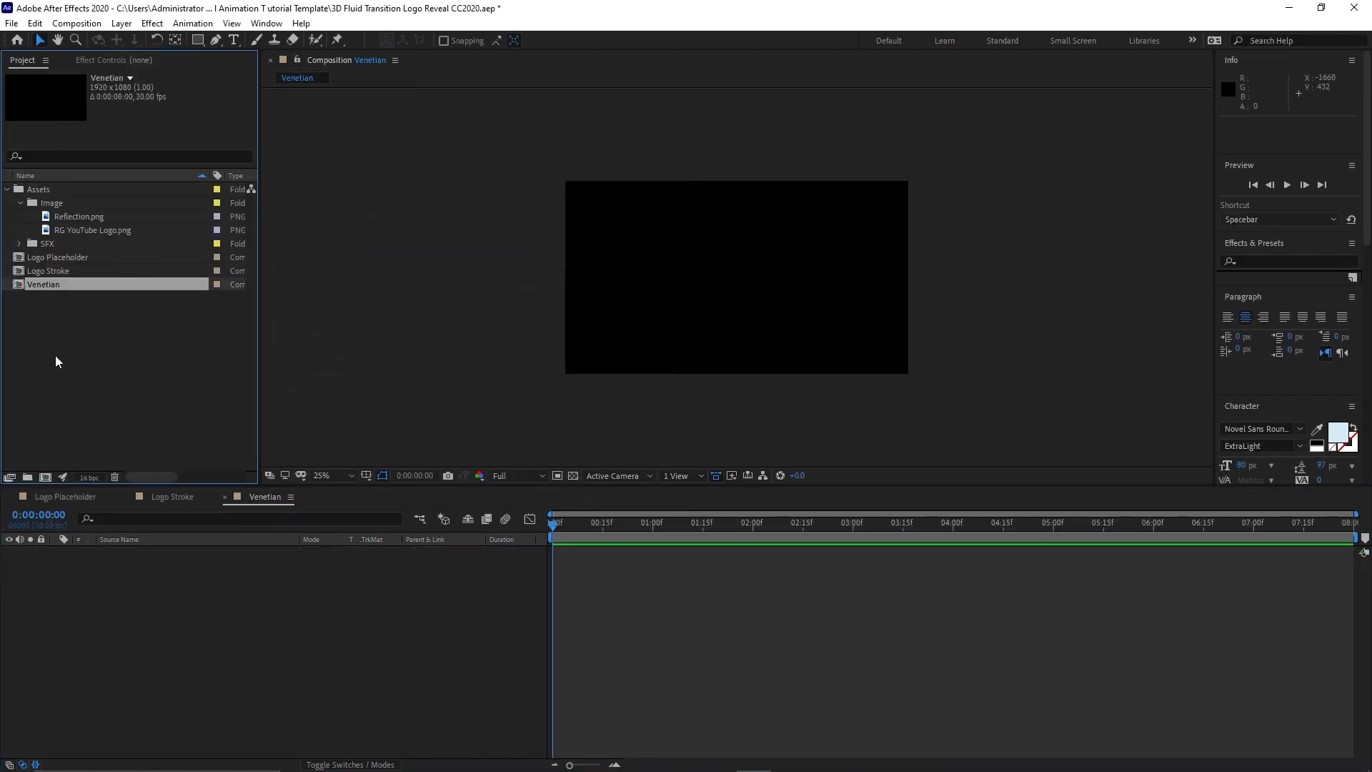
pyautogui.moveTo(54, 255); pyautogui.dragTo(94, 641)
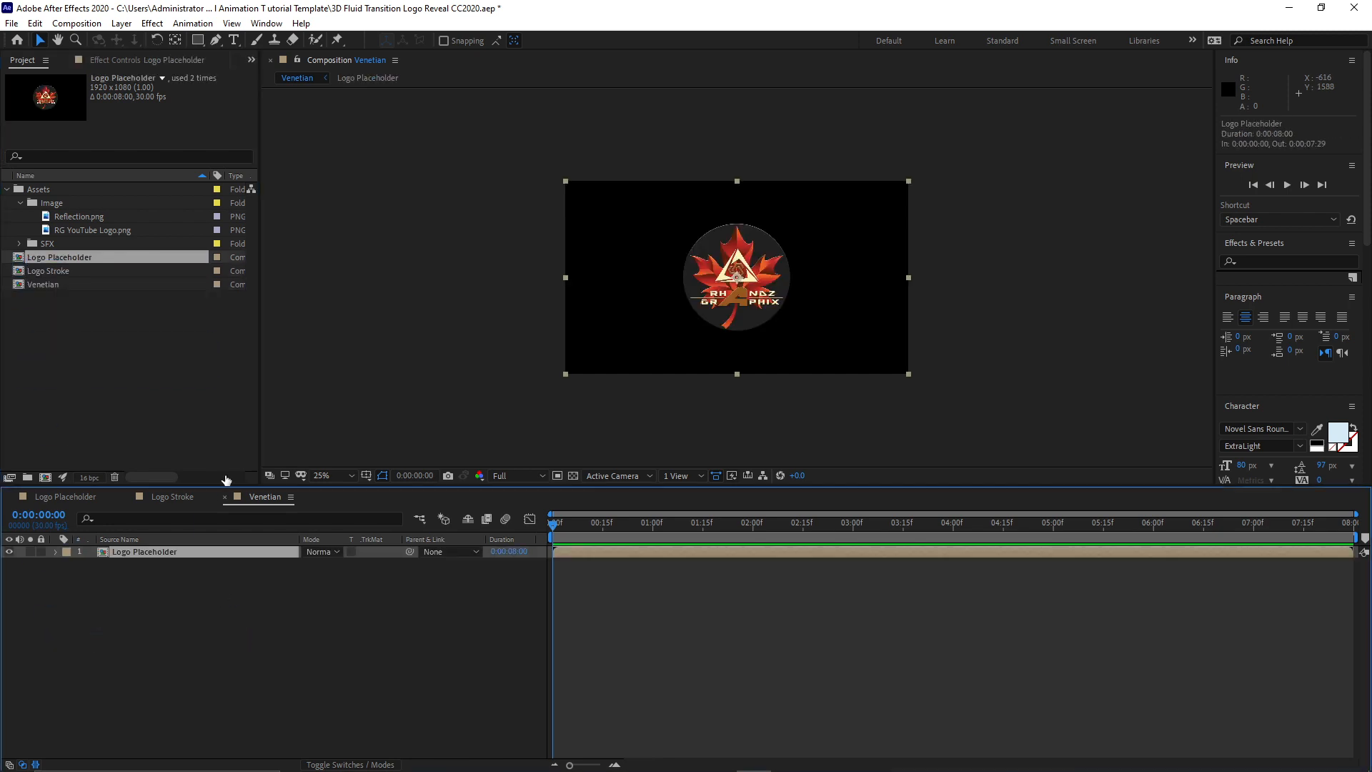
pyautogui.click(152, 23)
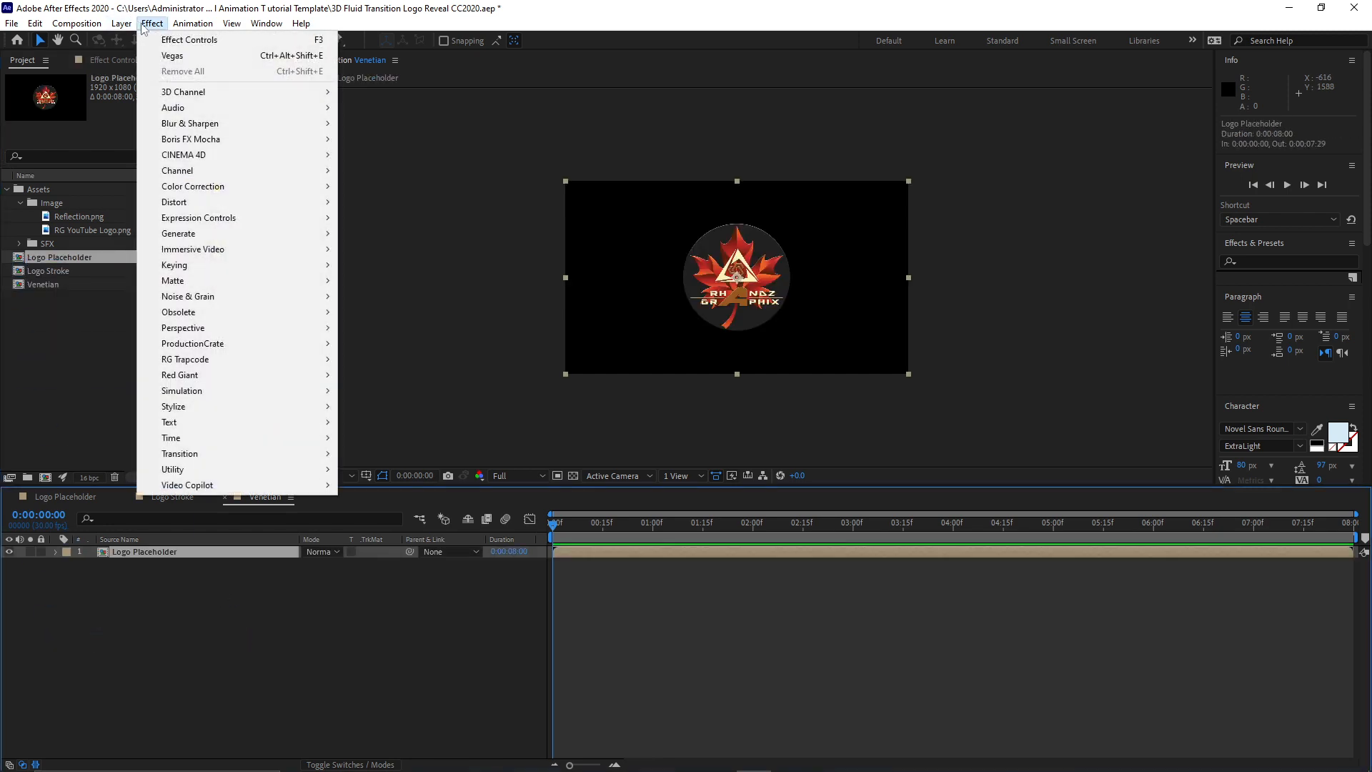
pyautogui.moveTo(214, 453)
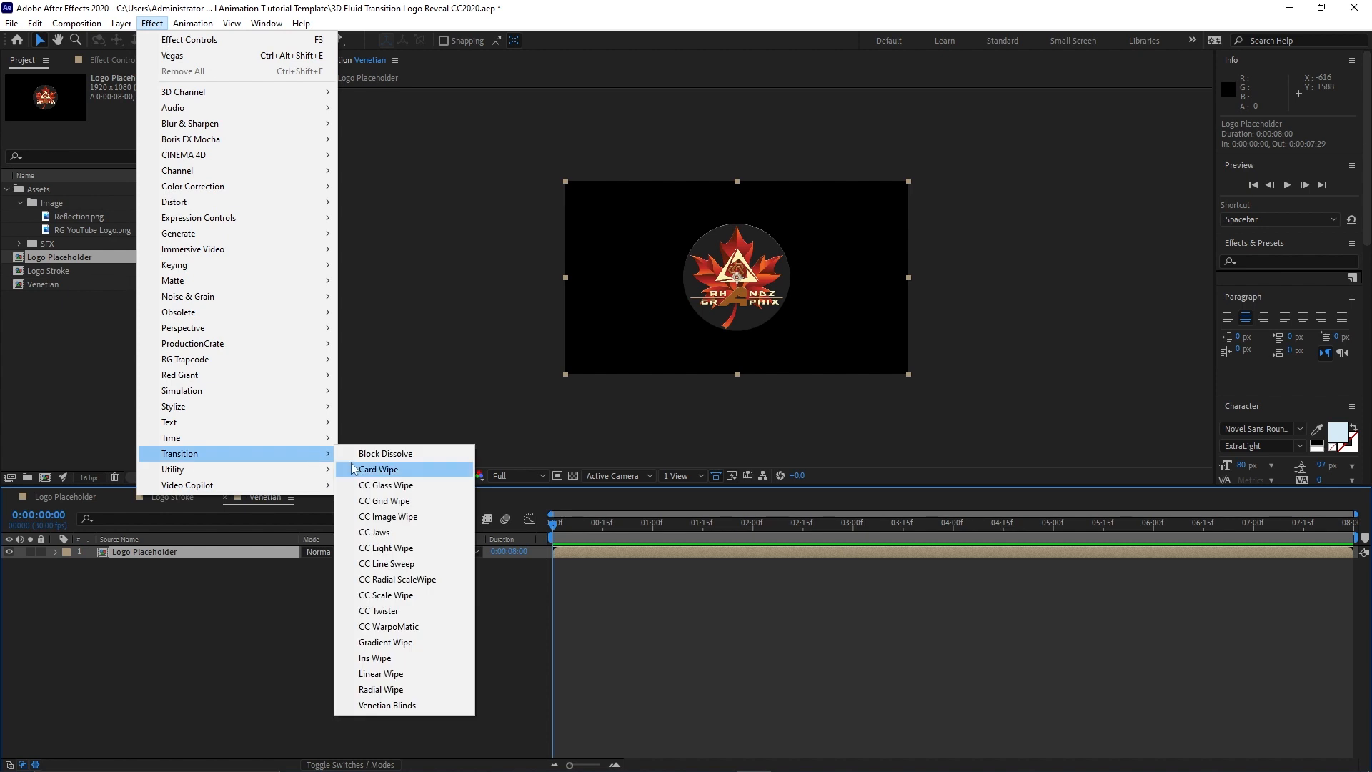
pyautogui.click(378, 705)
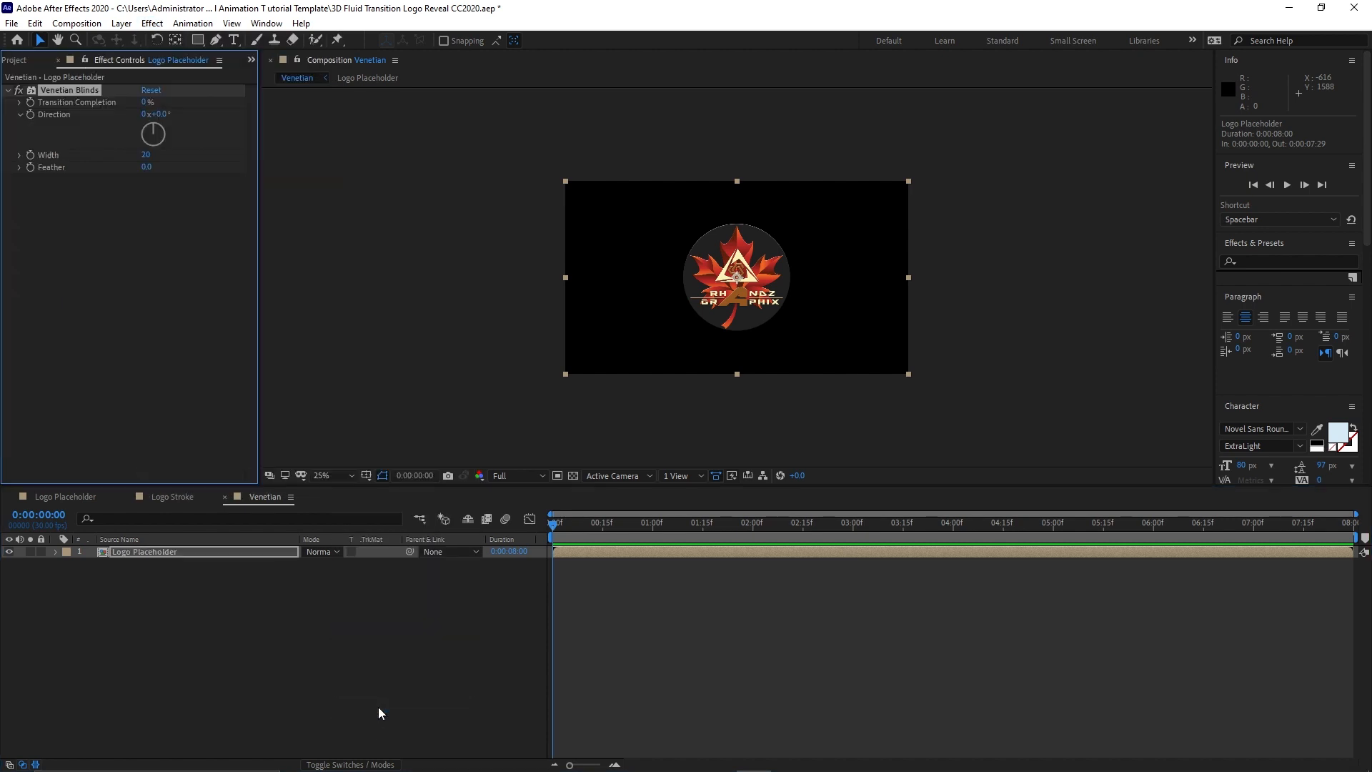
# Set the Venetian Blinds Transition Completion to 97% and its Direction to 90°.
pyautogui.click(143, 104)
pyautogui.write('97')
pyautogui.press('Tab')
pyautogui.write('9')
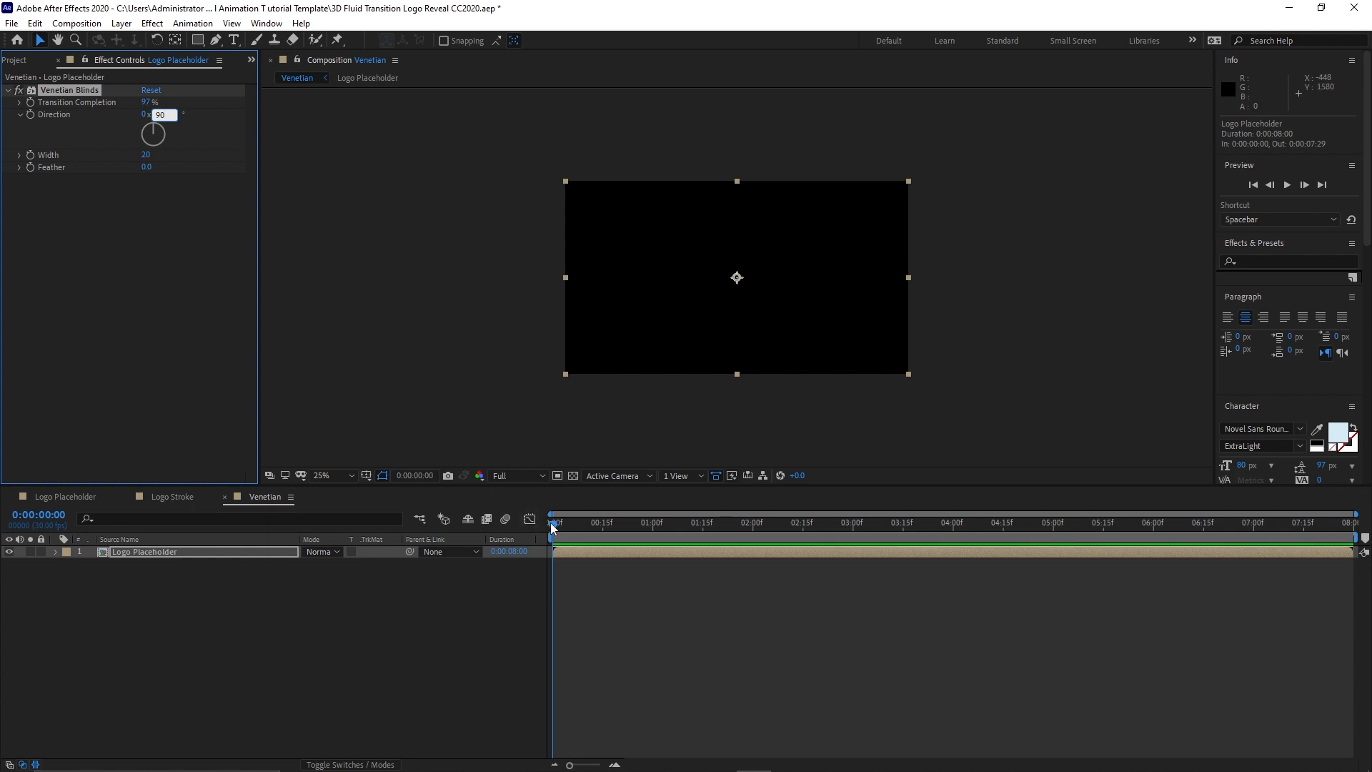
# Animate the Venetian Blinds Feather with a starting keyframe at 0:00:00:15 and a value of 38 at 0:00:01:00.
pyautogui.moveTo(552, 527); pyautogui.dragTo(608, 537)
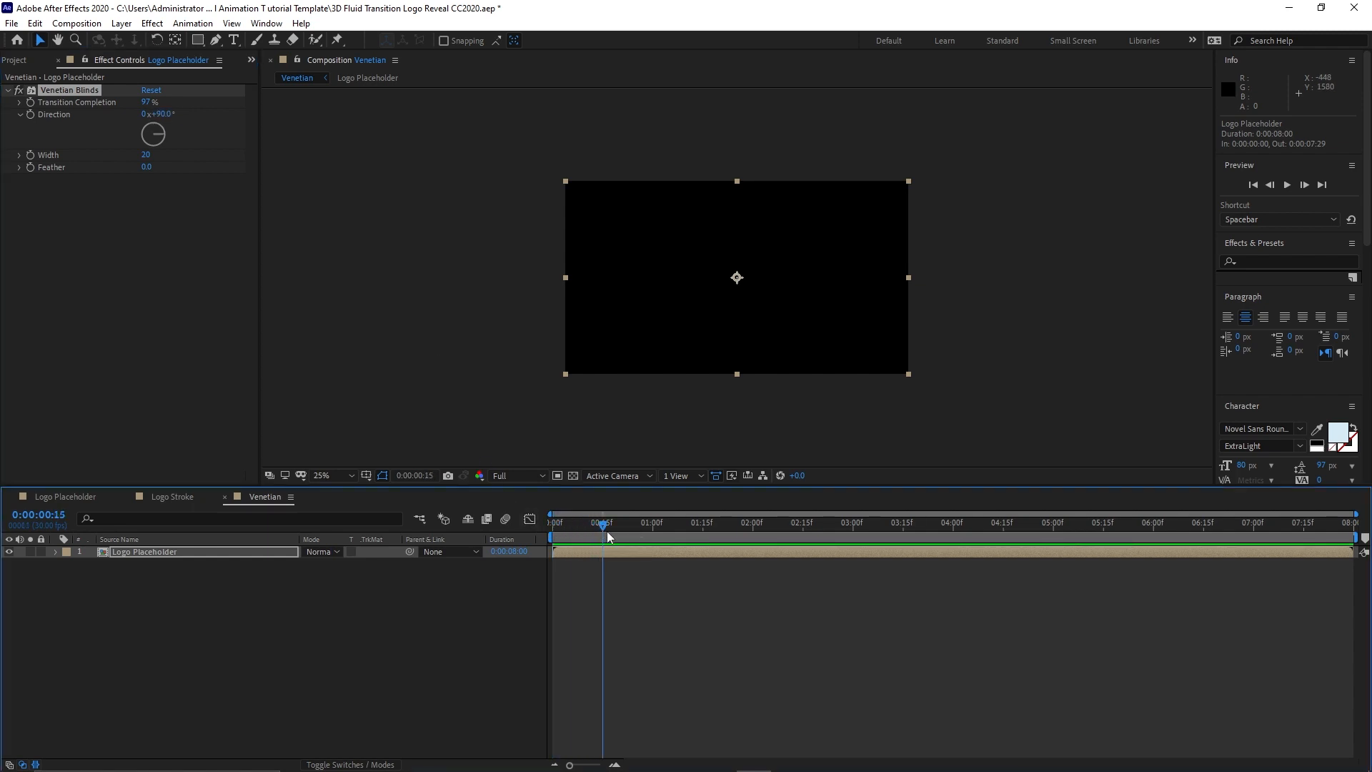
pyautogui.click(32, 169)
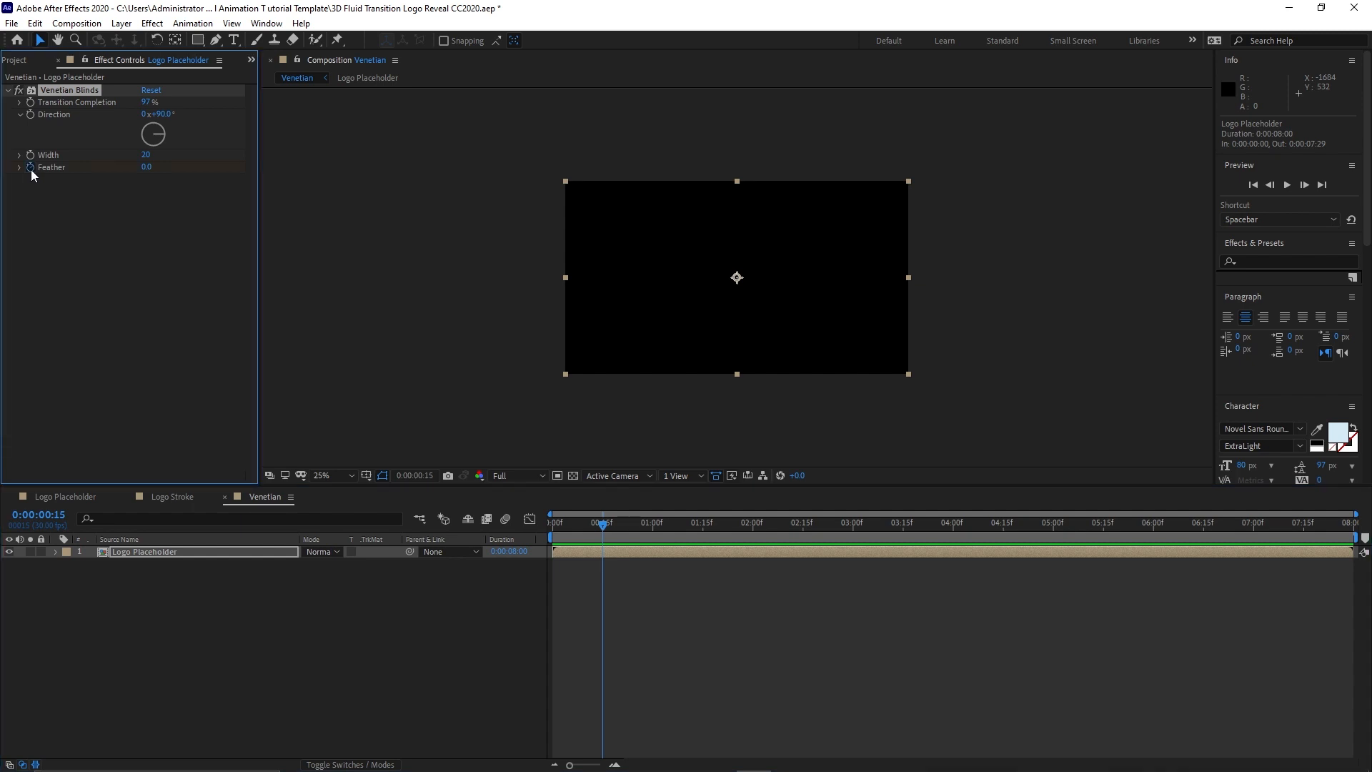
pyautogui.moveTo(612, 523); pyautogui.dragTo(652, 538)
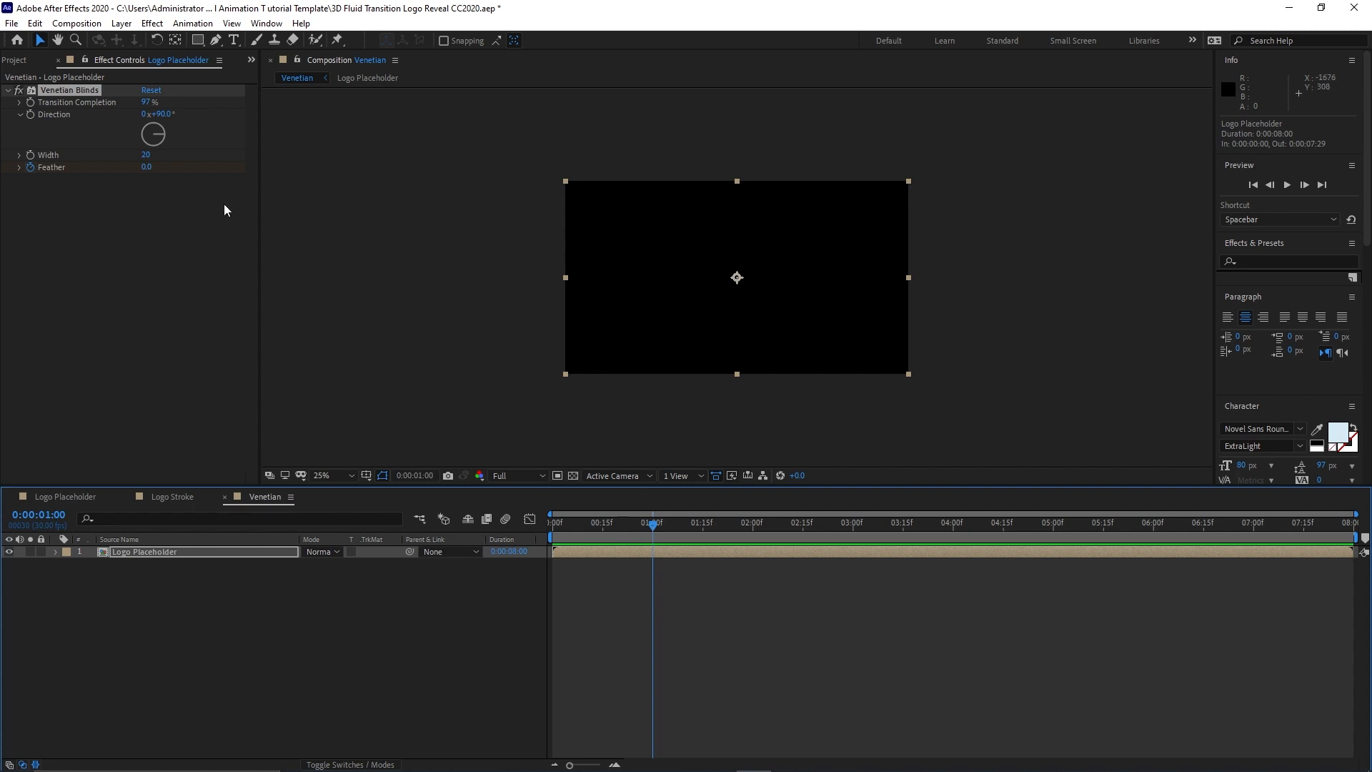
pyautogui.click(150, 168)
pyautogui.write('38')
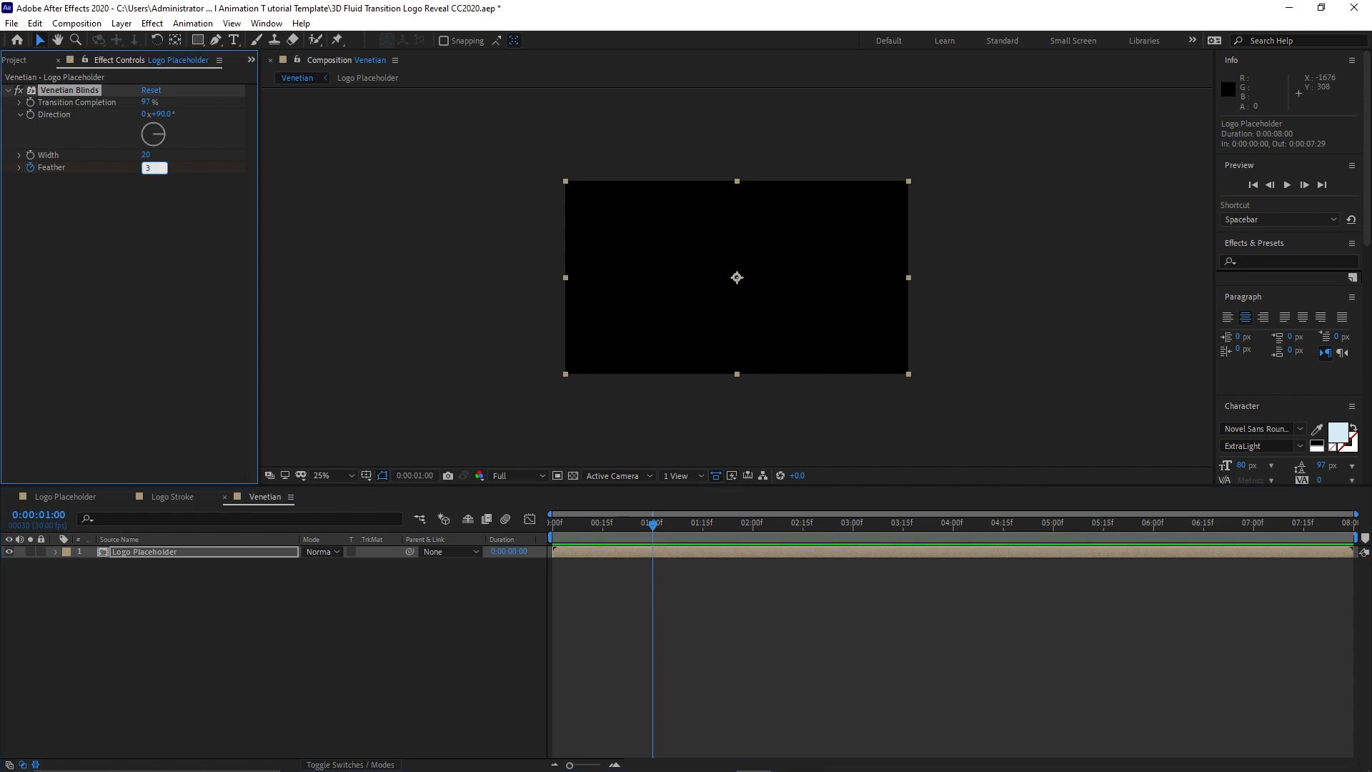
pyautogui.click(122, 277)
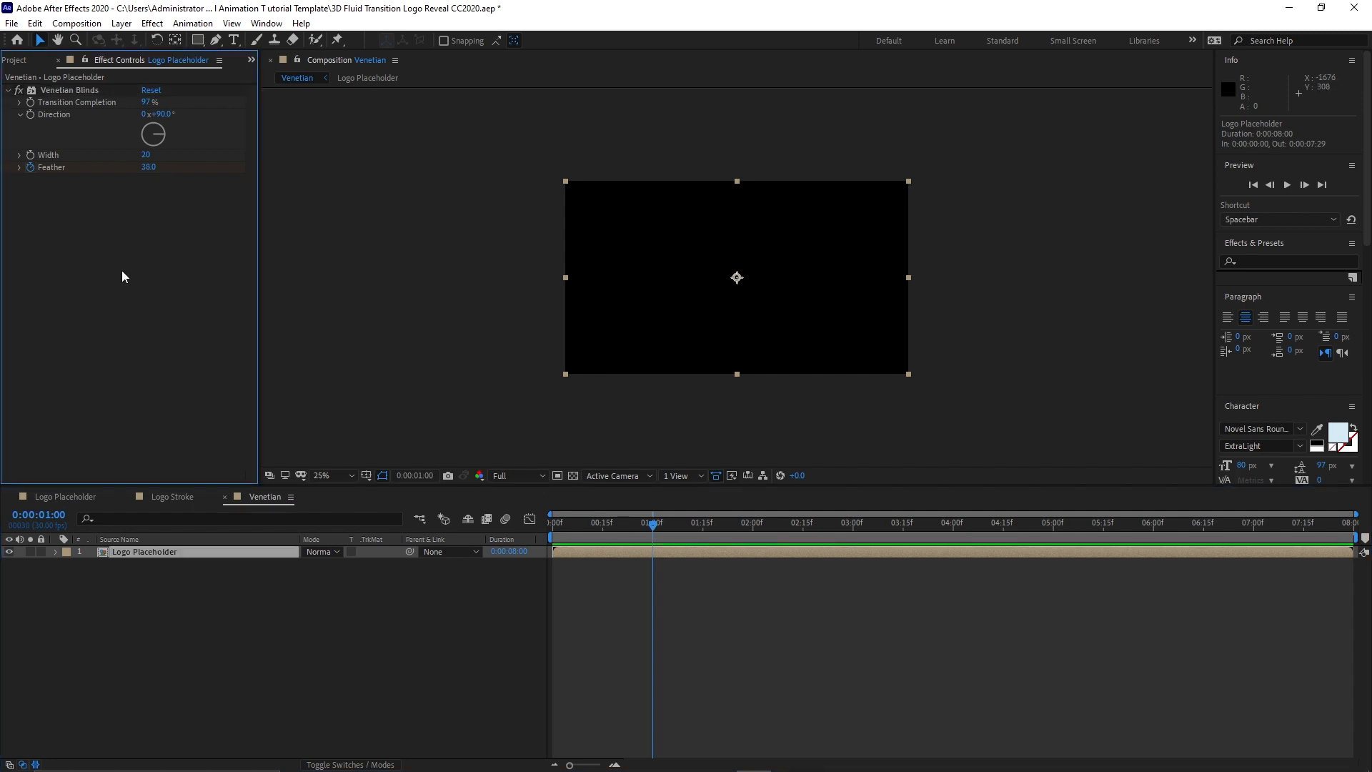
# Apply a Fill effect to the Logo Placeholder layer in Venetian and set its color to hex 484848.
pyautogui.click(153, 23)
pyautogui.moveTo(214, 241)
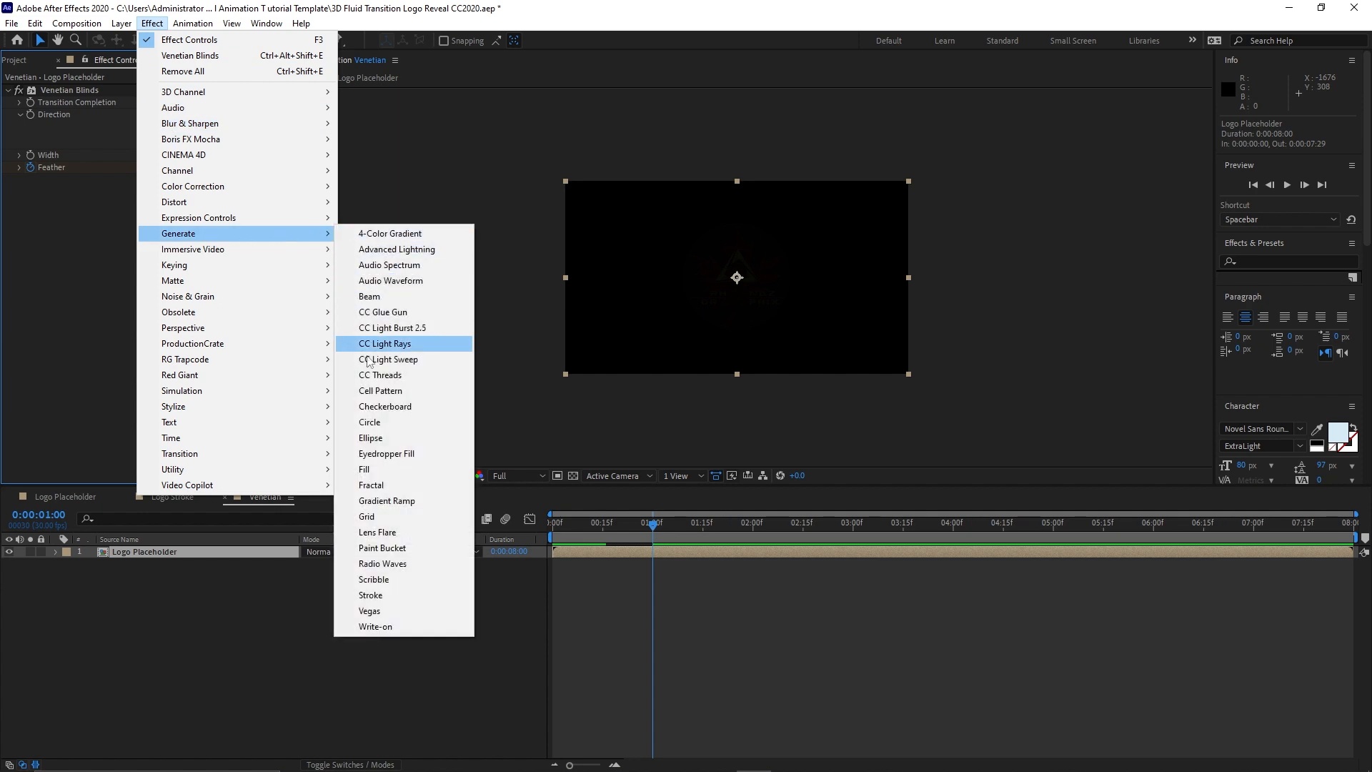
pyautogui.click(363, 471)
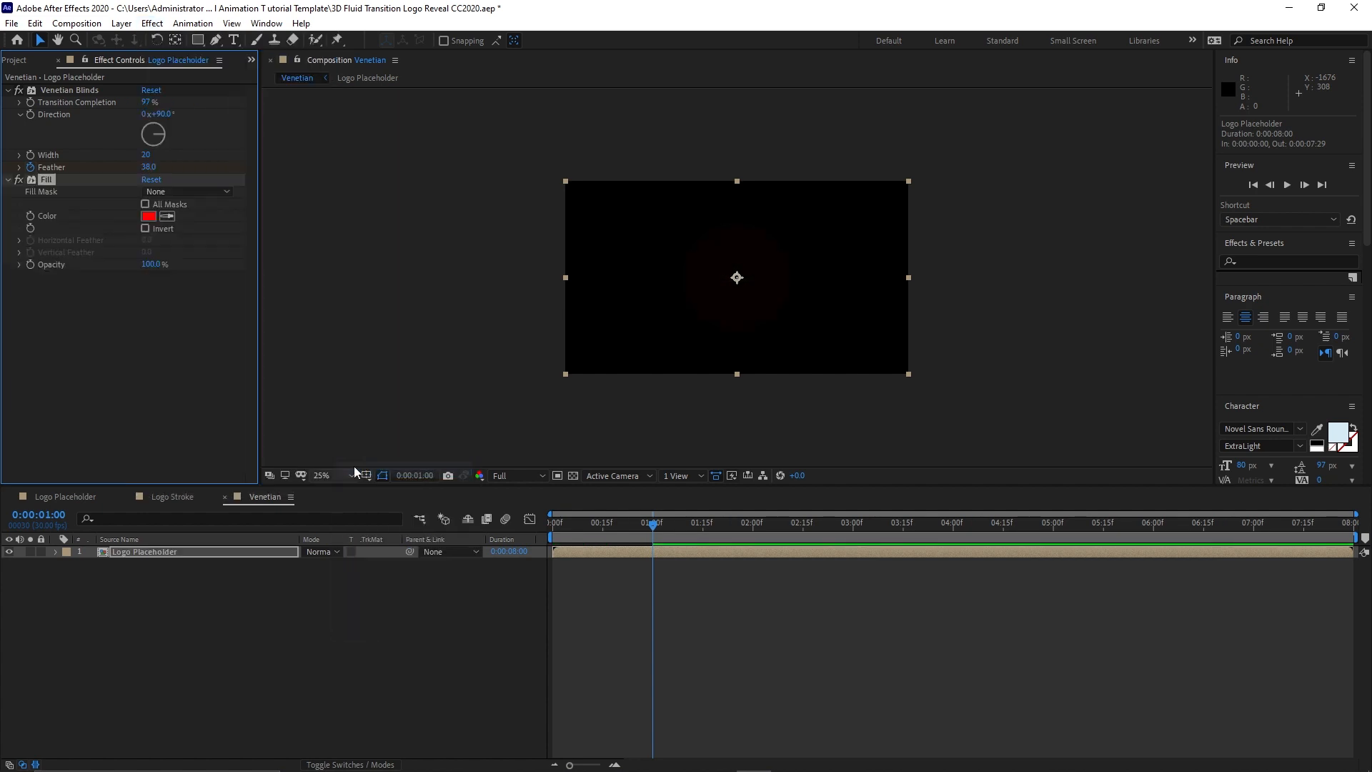
pyautogui.click(149, 216)
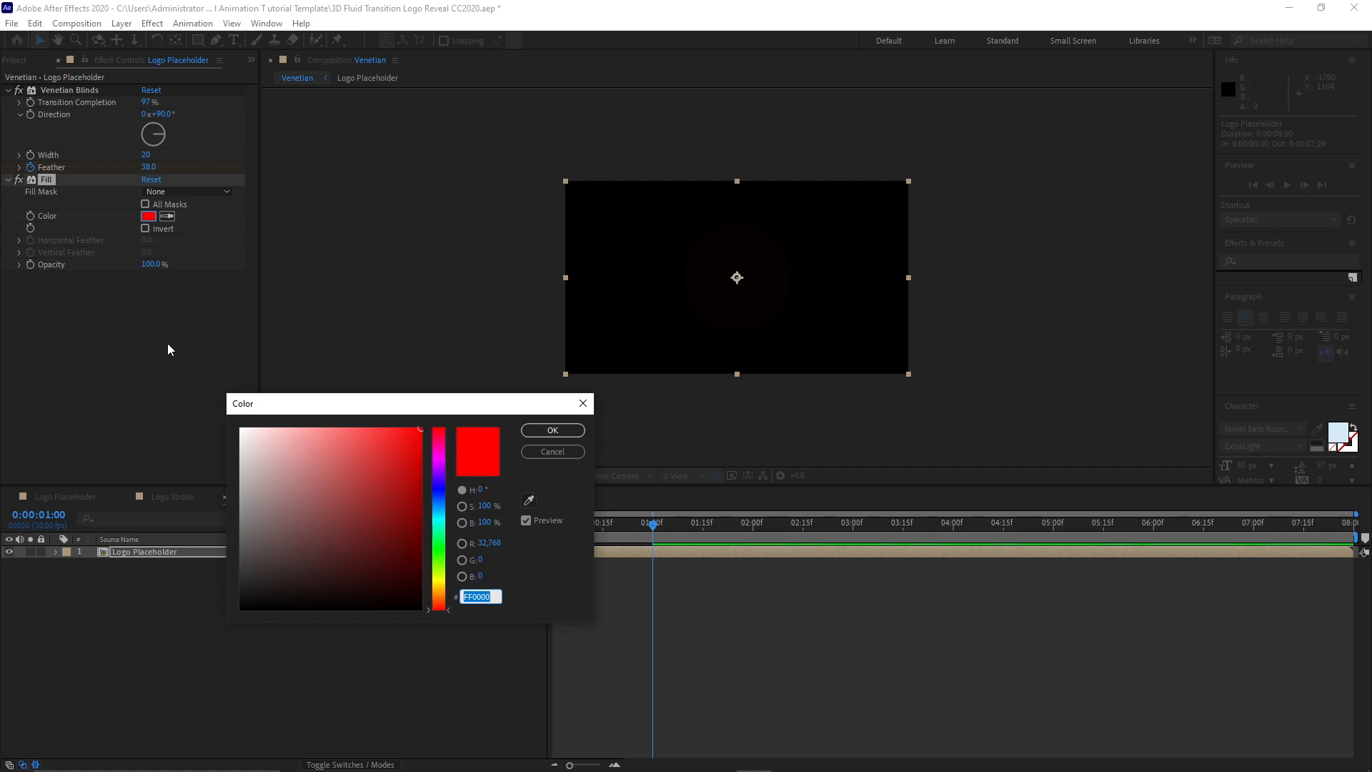
pyautogui.write('484848')
pyautogui.click(565, 430)
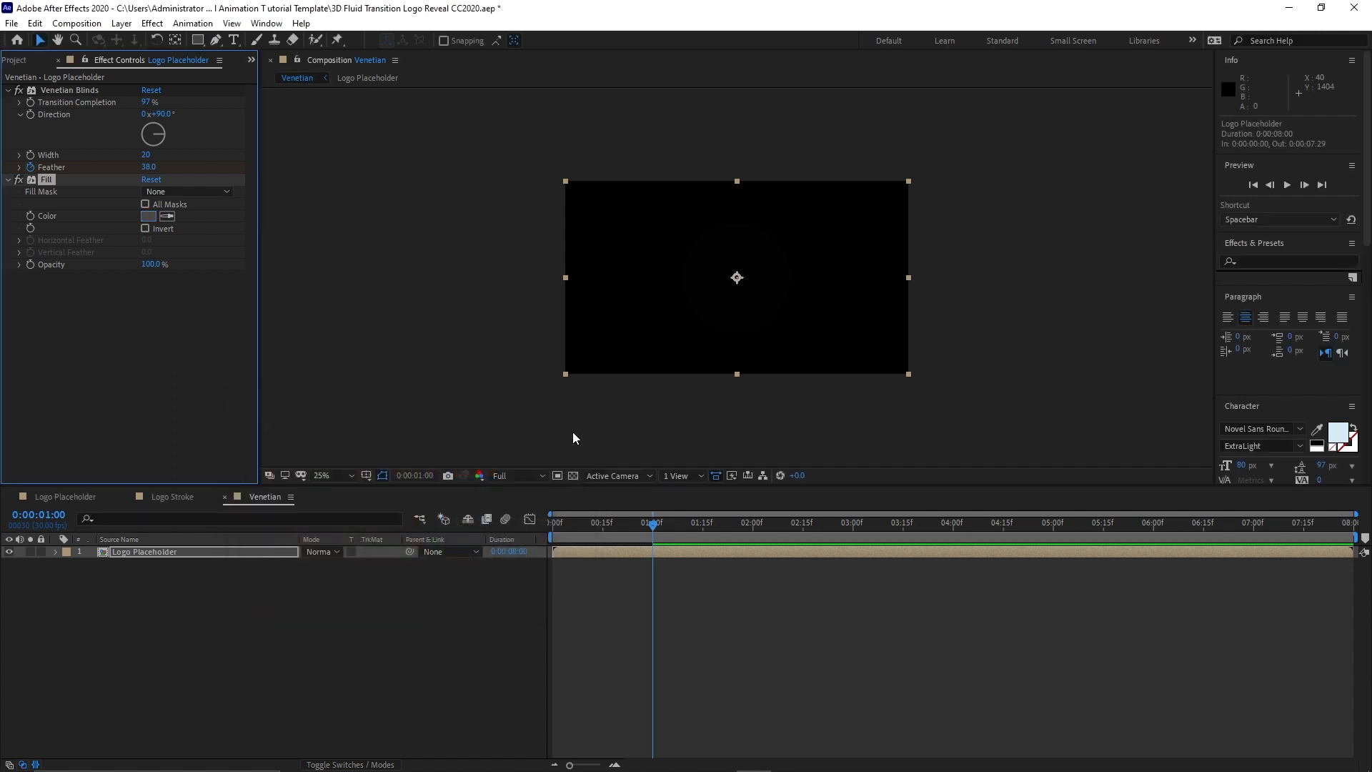
# Create a new 1920 x 1080, 30 fps, eight-second composition named Main.
pyautogui.click(76, 24)
pyautogui.click(100, 40)
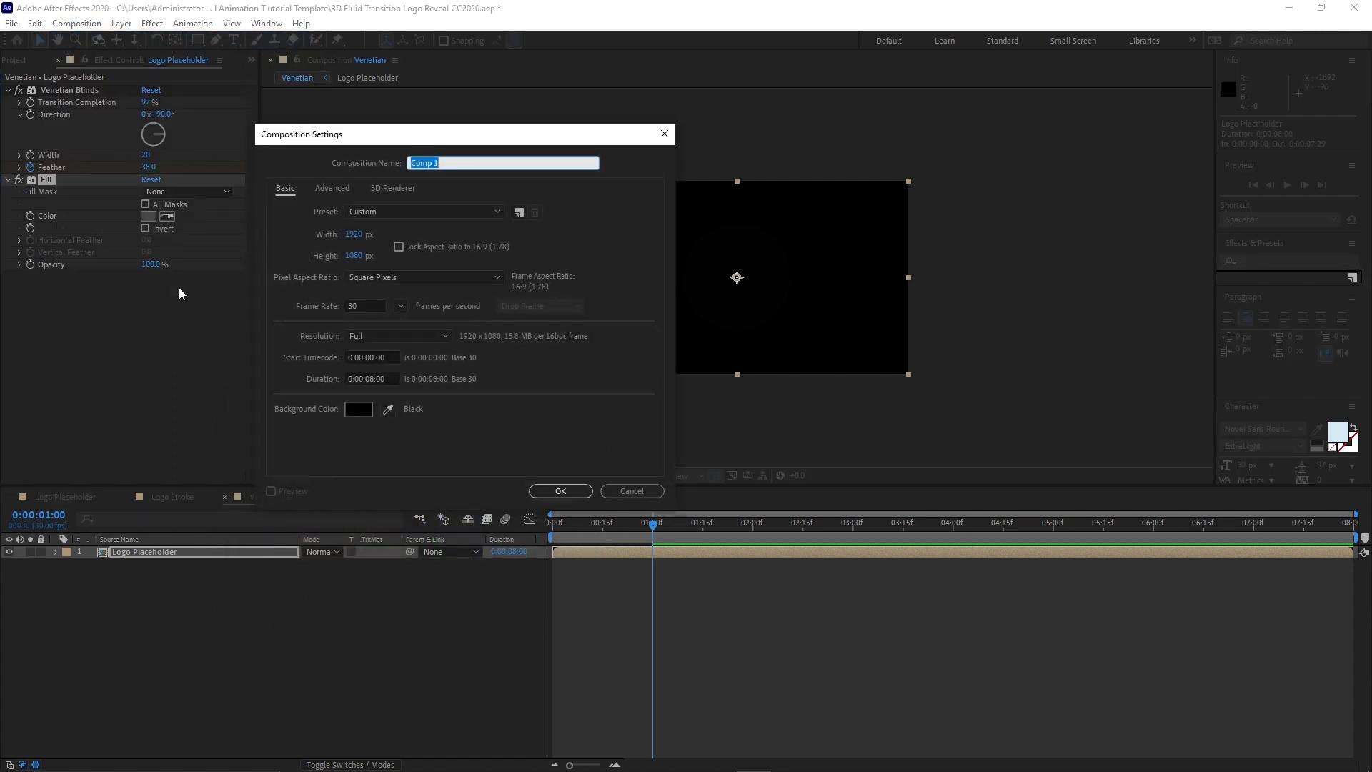
pyautogui.write('Main')
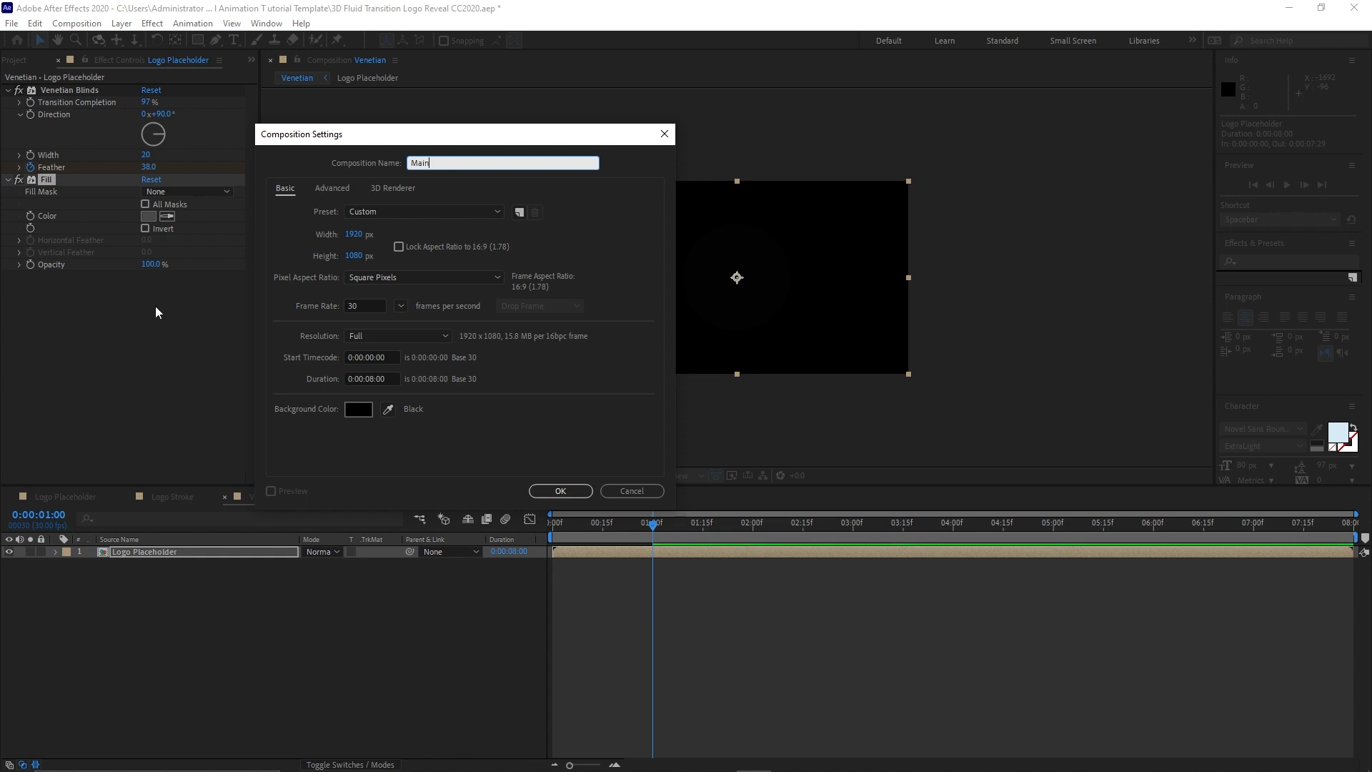
pyautogui.click(561, 491)
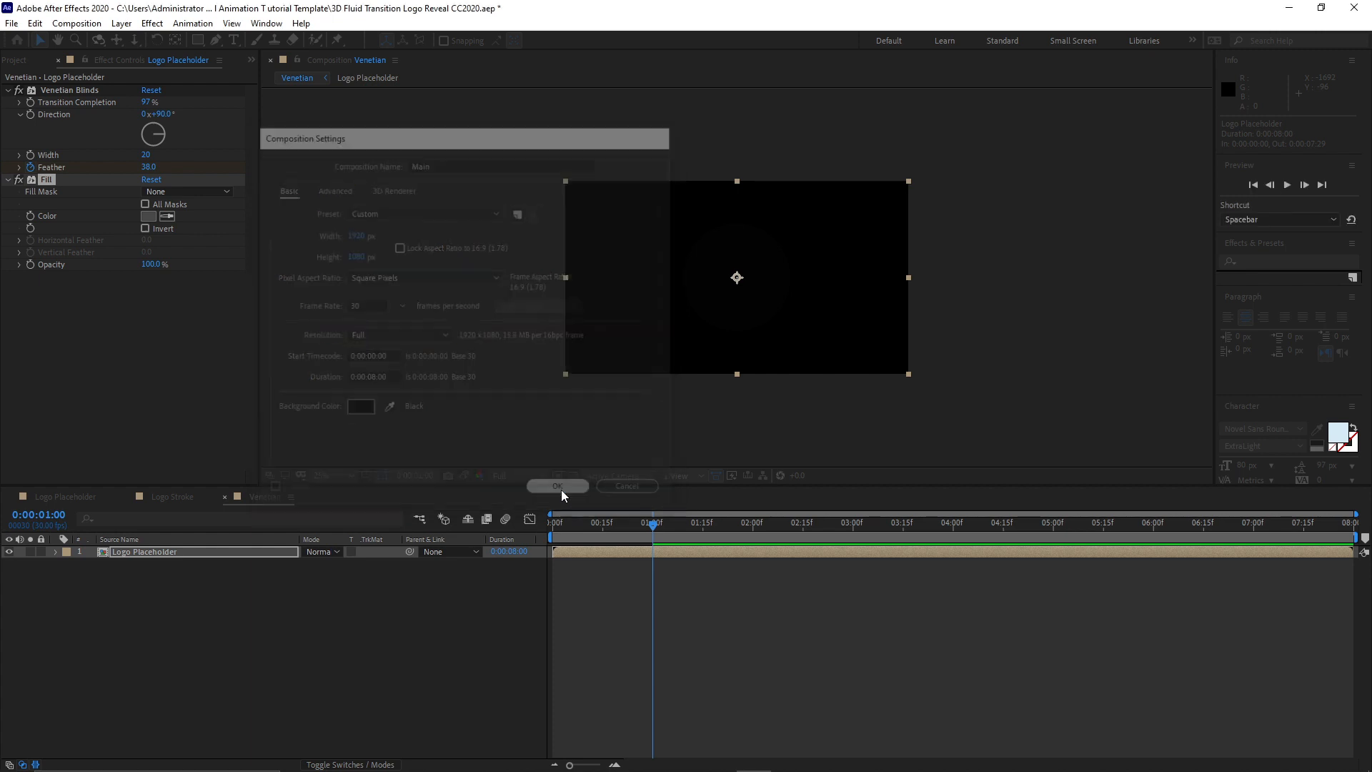
# Add a black, comp-sized solid layer named BG to the Main composition.
pyautogui.click(122, 23)
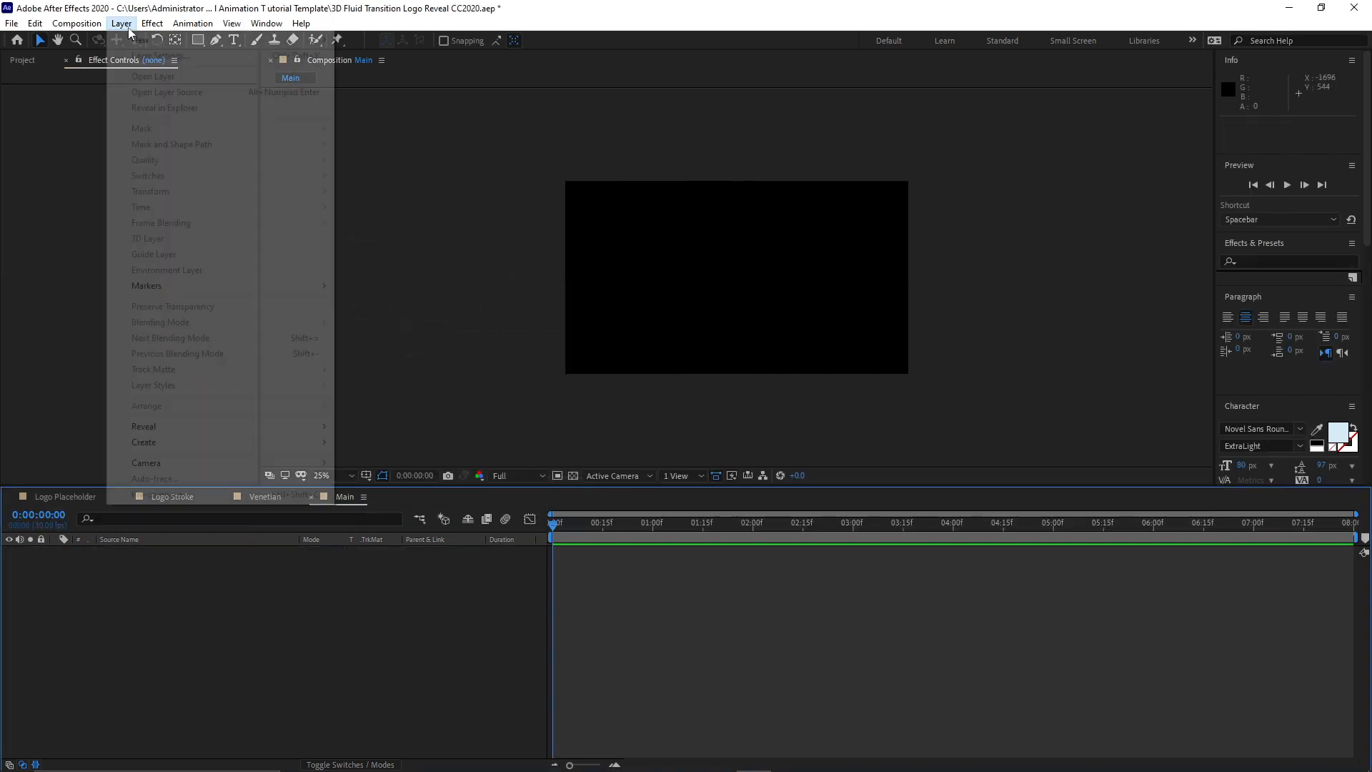
pyautogui.moveTo(139, 41)
pyautogui.click(349, 55)
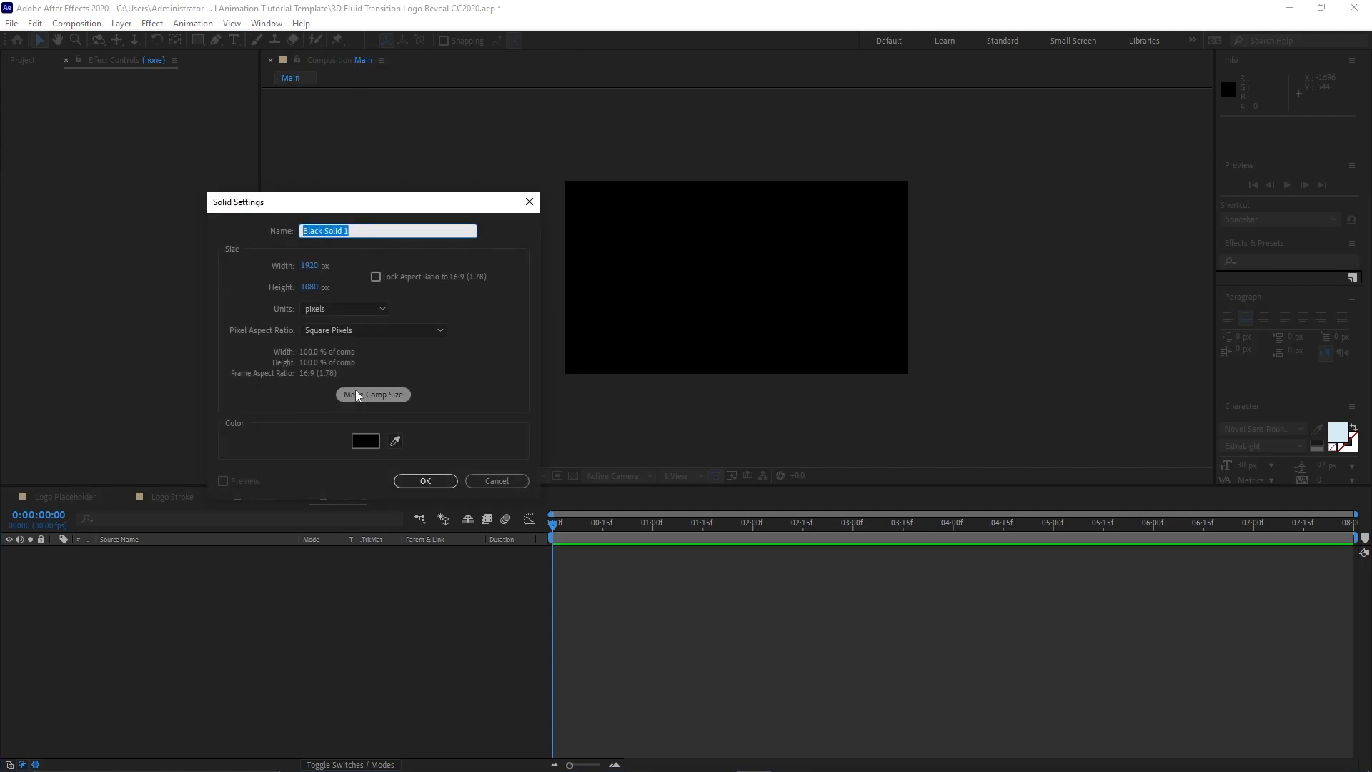
pyautogui.write('BG')
pyautogui.click(450, 480)
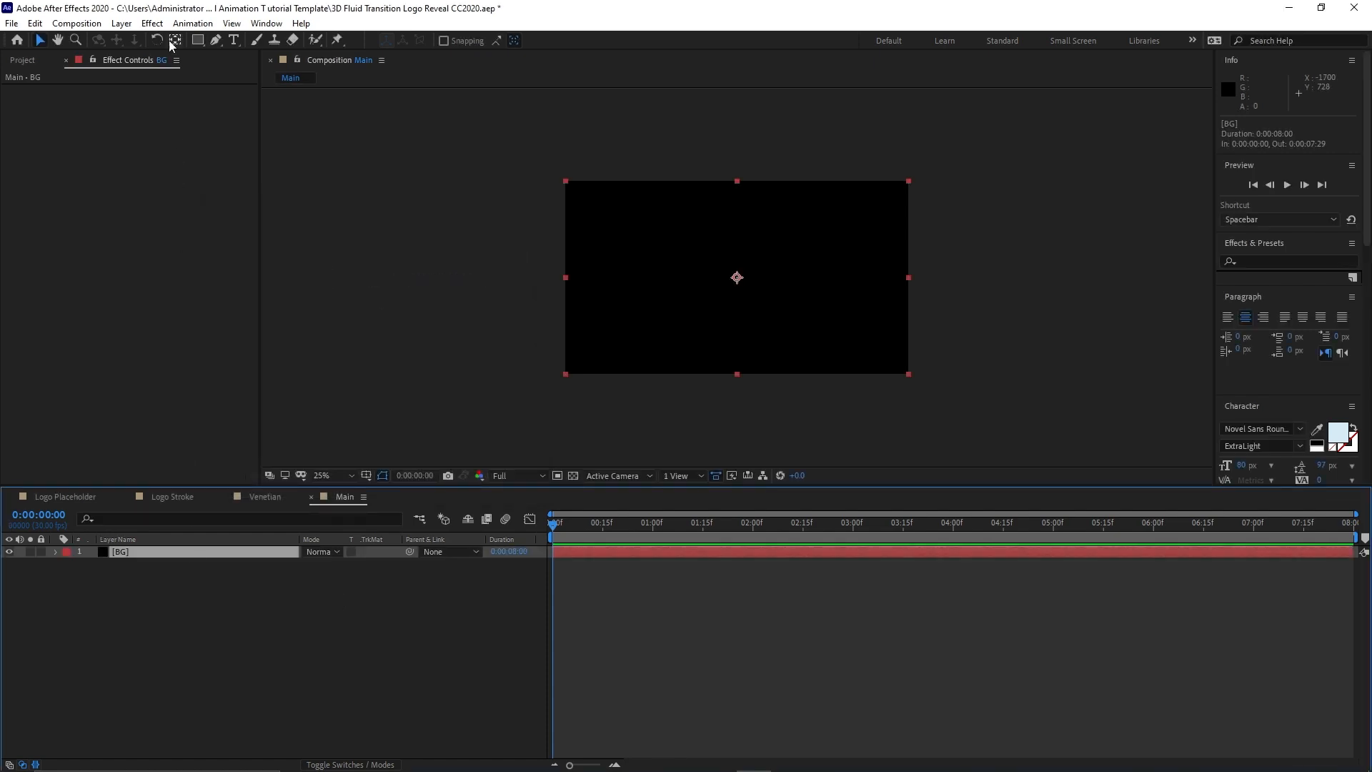
# Apply a Fill effect to the BG solid and set its color to hex ED9062.
pyautogui.click(154, 24)
pyautogui.moveTo(320, 235)
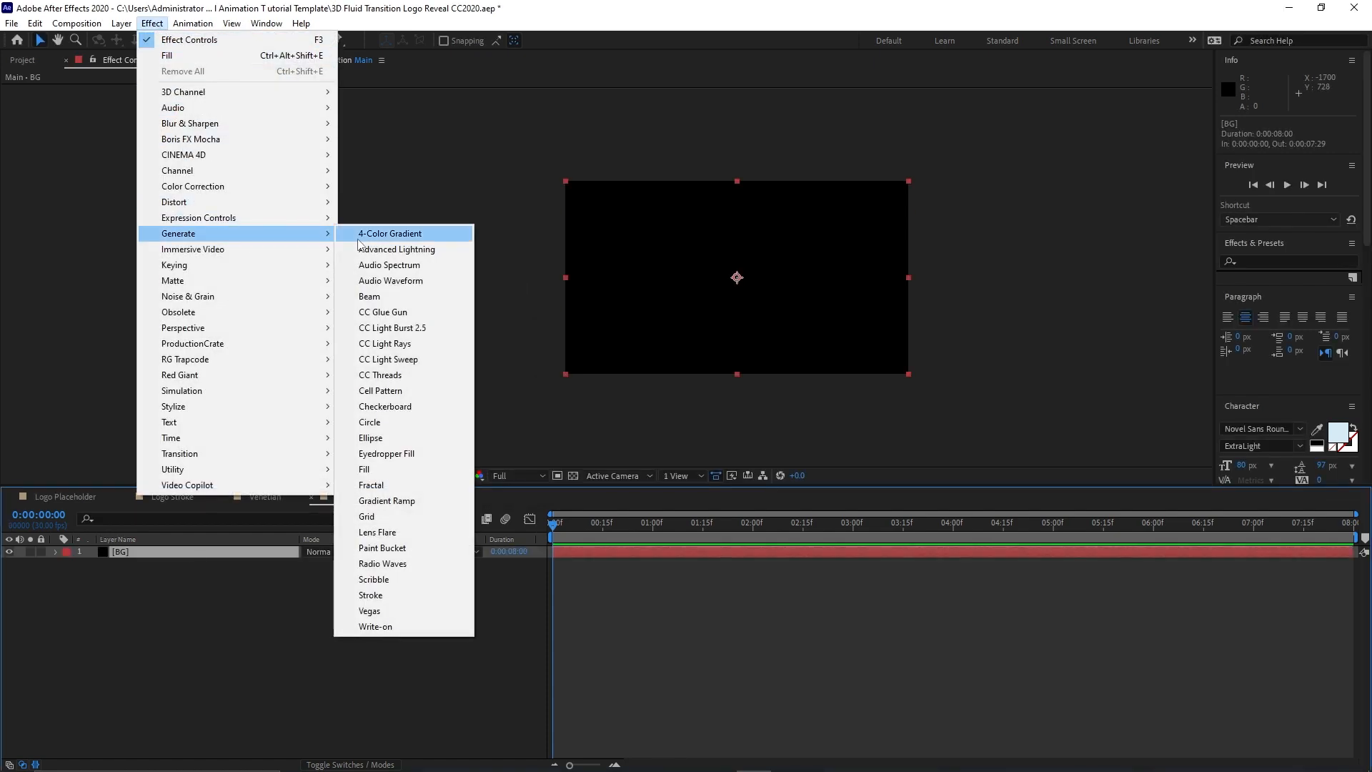
pyautogui.click(361, 469)
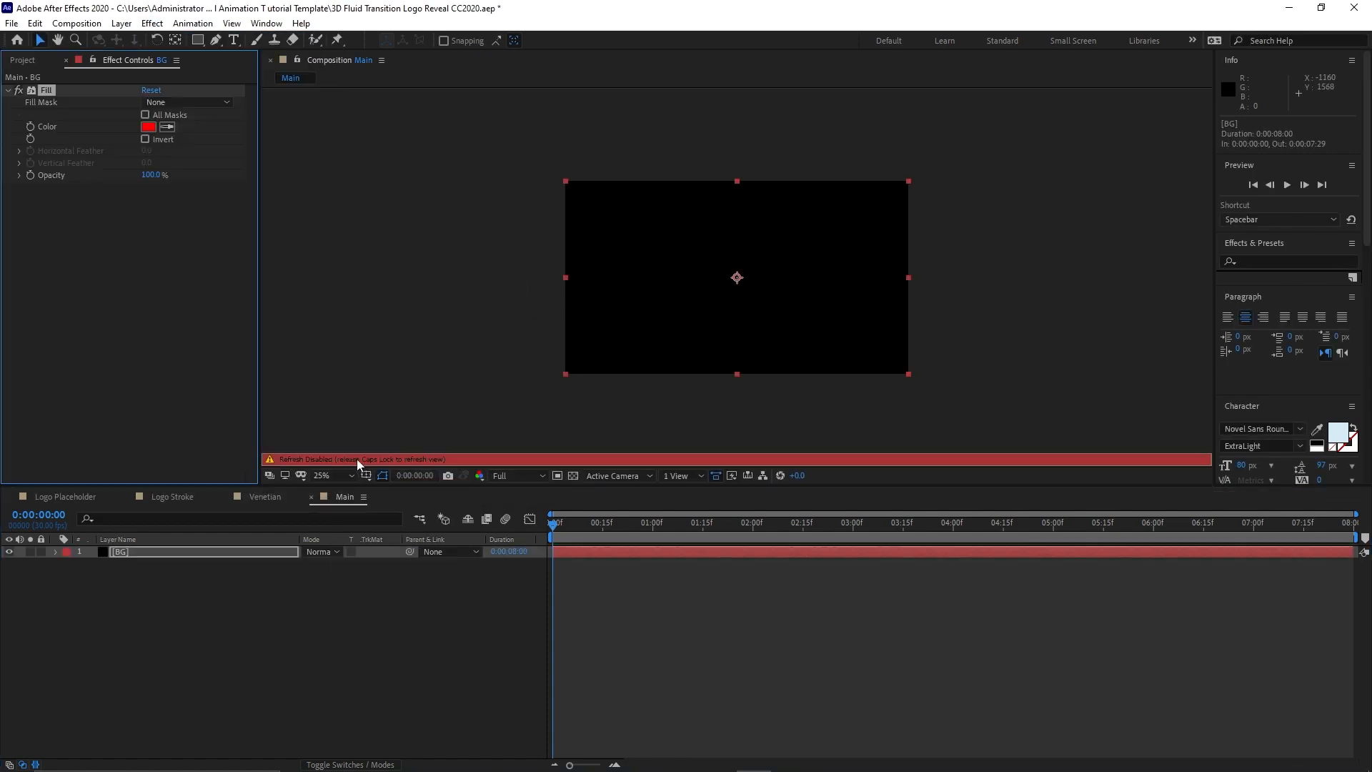
pyautogui.click(149, 127)
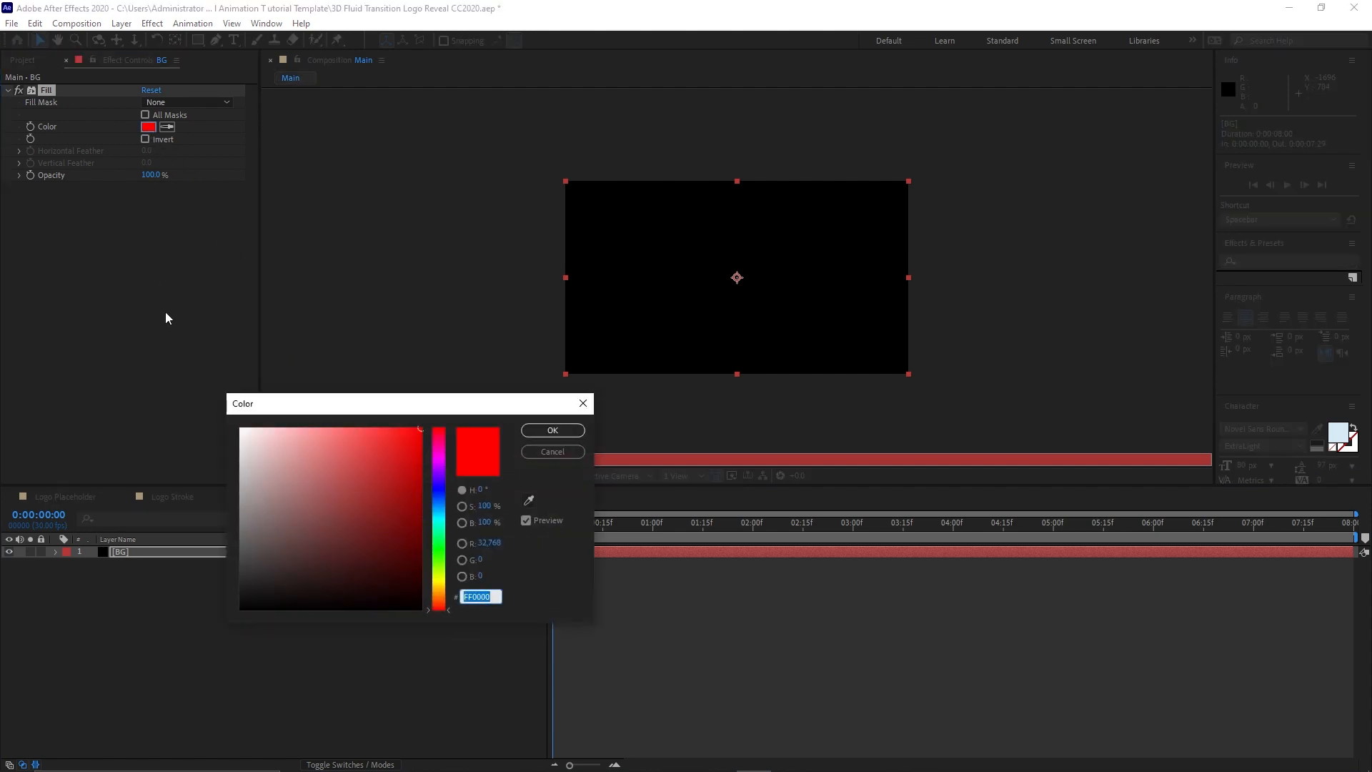
pyautogui.write('ED')
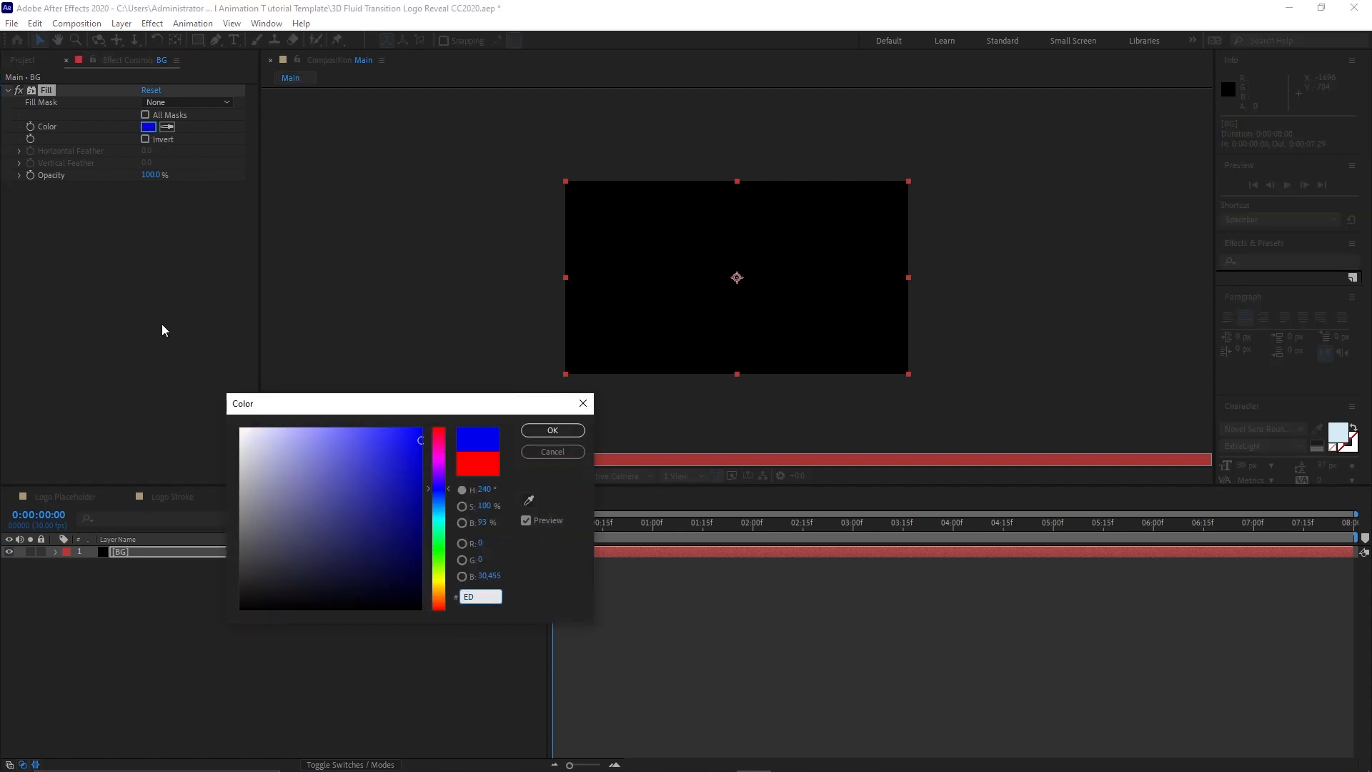
pyautogui.write('9062')
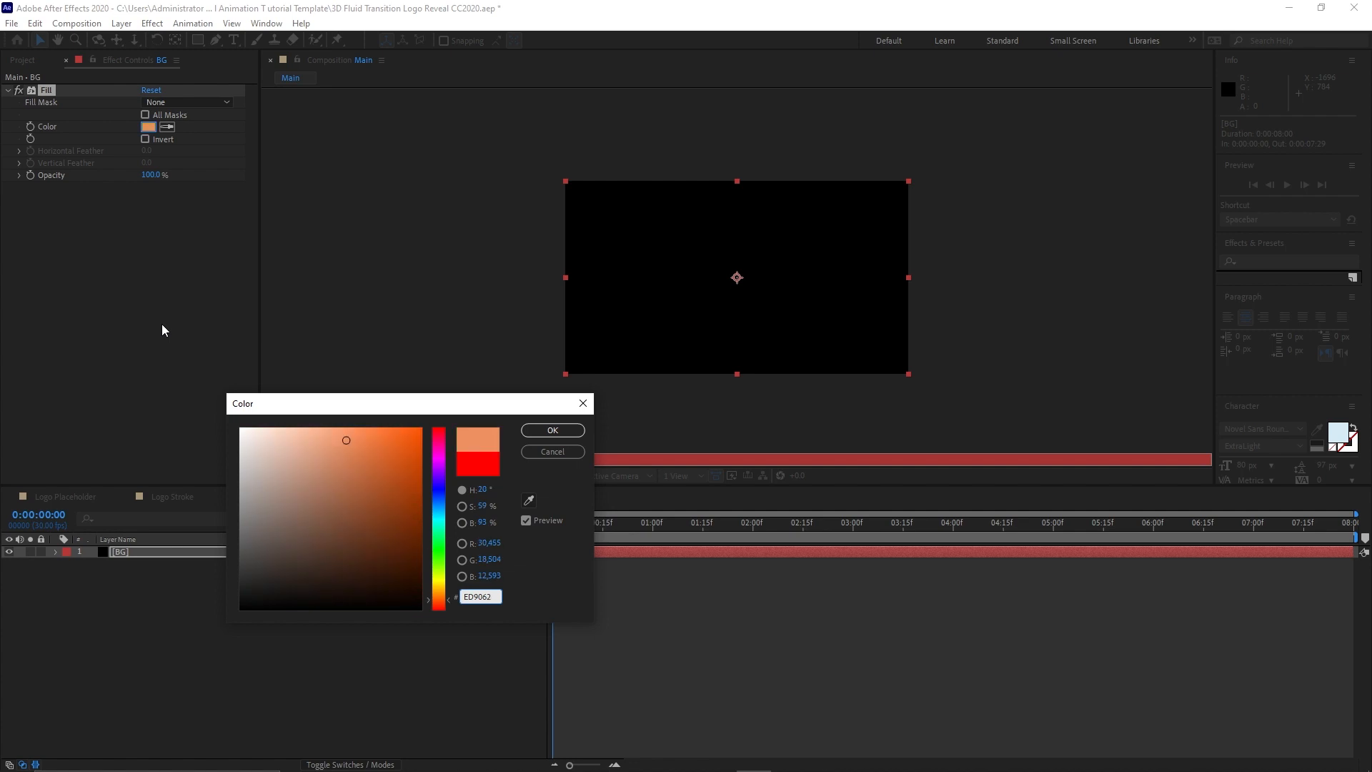
pyautogui.click(551, 429)
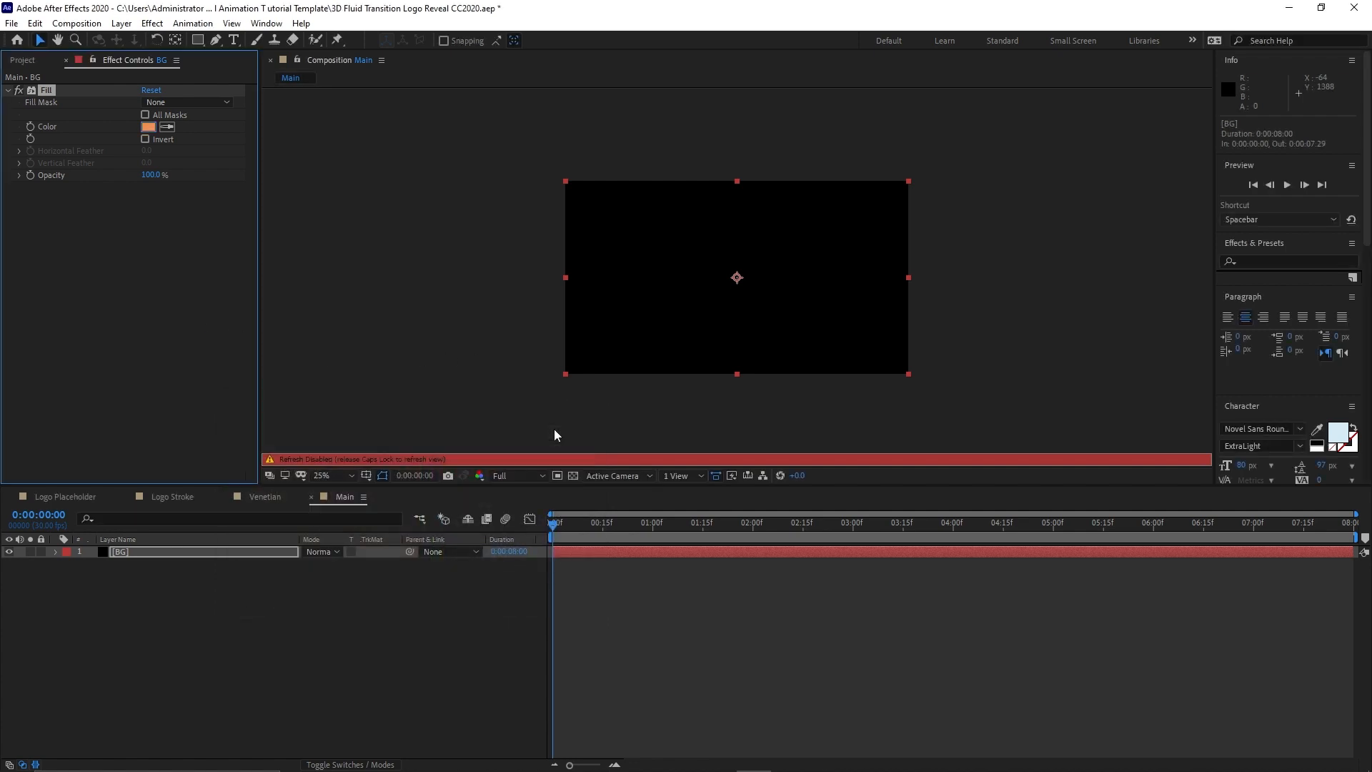
# Apply Add Grain to the BG solid with Intensity 0.8 and Size 0.4, and turn the viewer refresh back on.
pyautogui.click(152, 23)
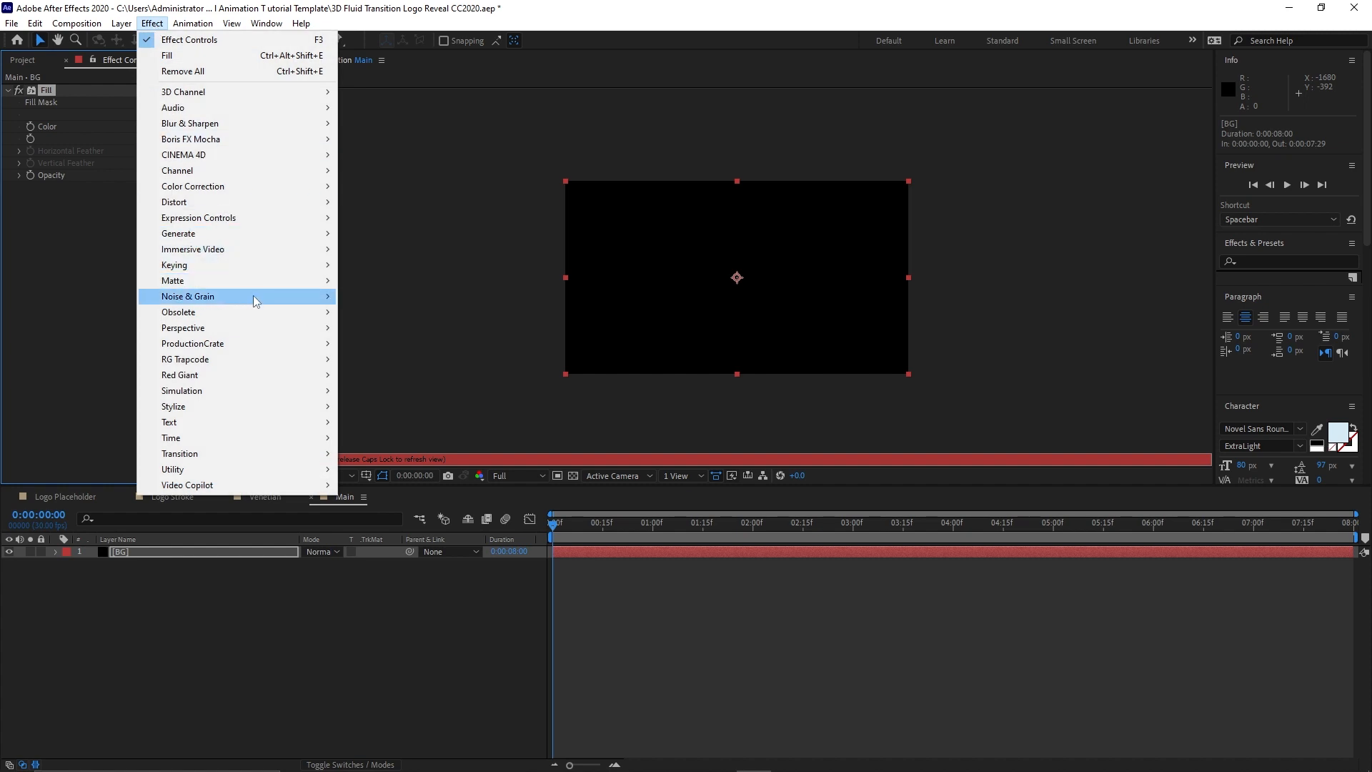
pyautogui.moveTo(253, 295)
pyautogui.click(383, 298)
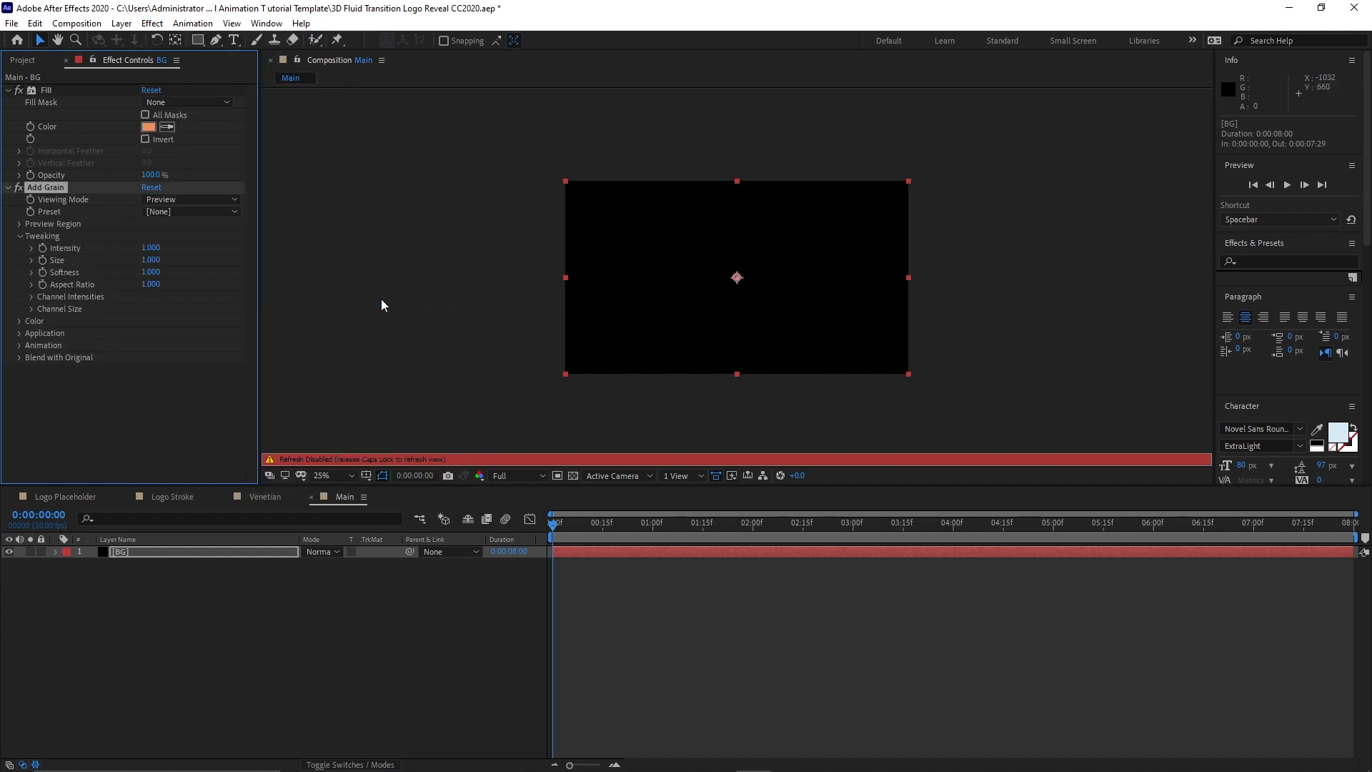
pyautogui.click(151, 248)
pyautogui.write('.800')
pyautogui.click(150, 263)
pyautogui.write('.400')
pyautogui.press('Return')
pyautogui.press('capslock')
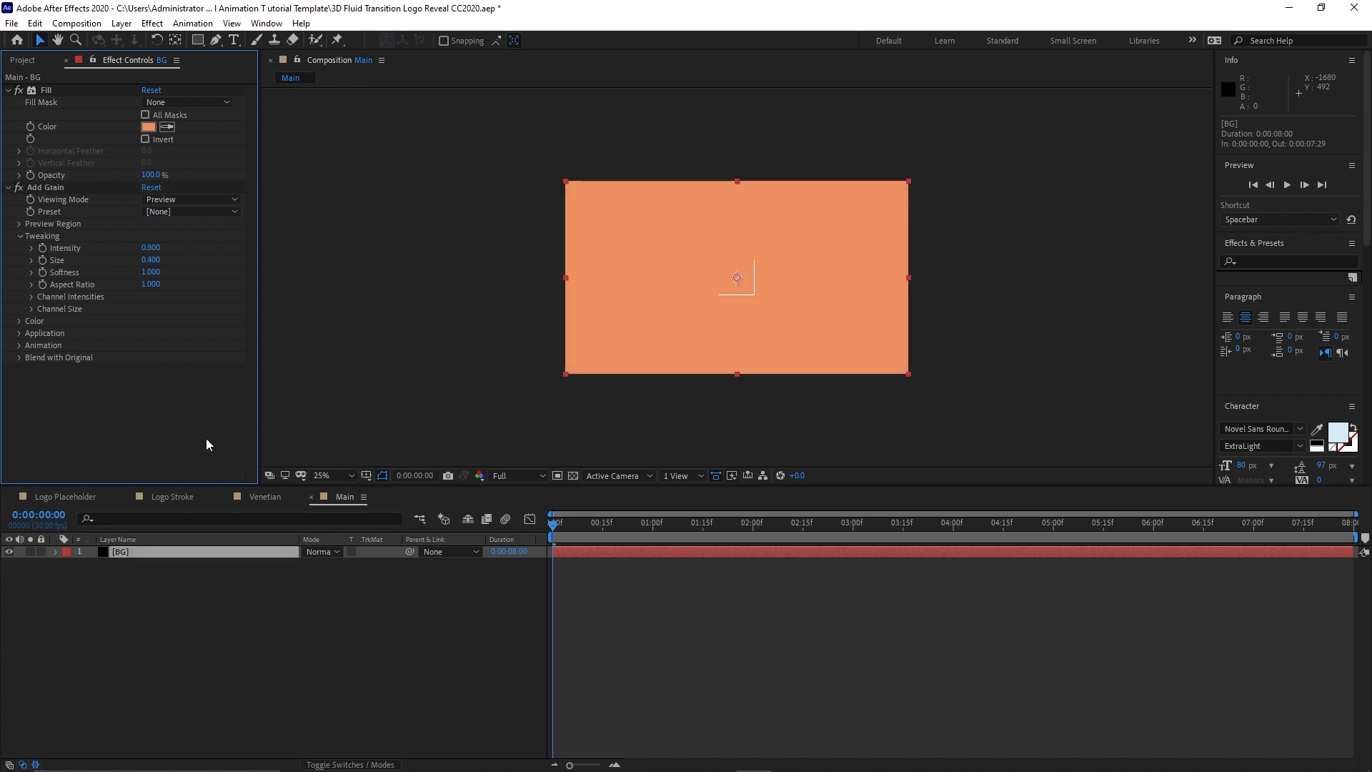
# Set the Add Grain tint color on the BG solid to hex 181C2B.
pyautogui.press('.')
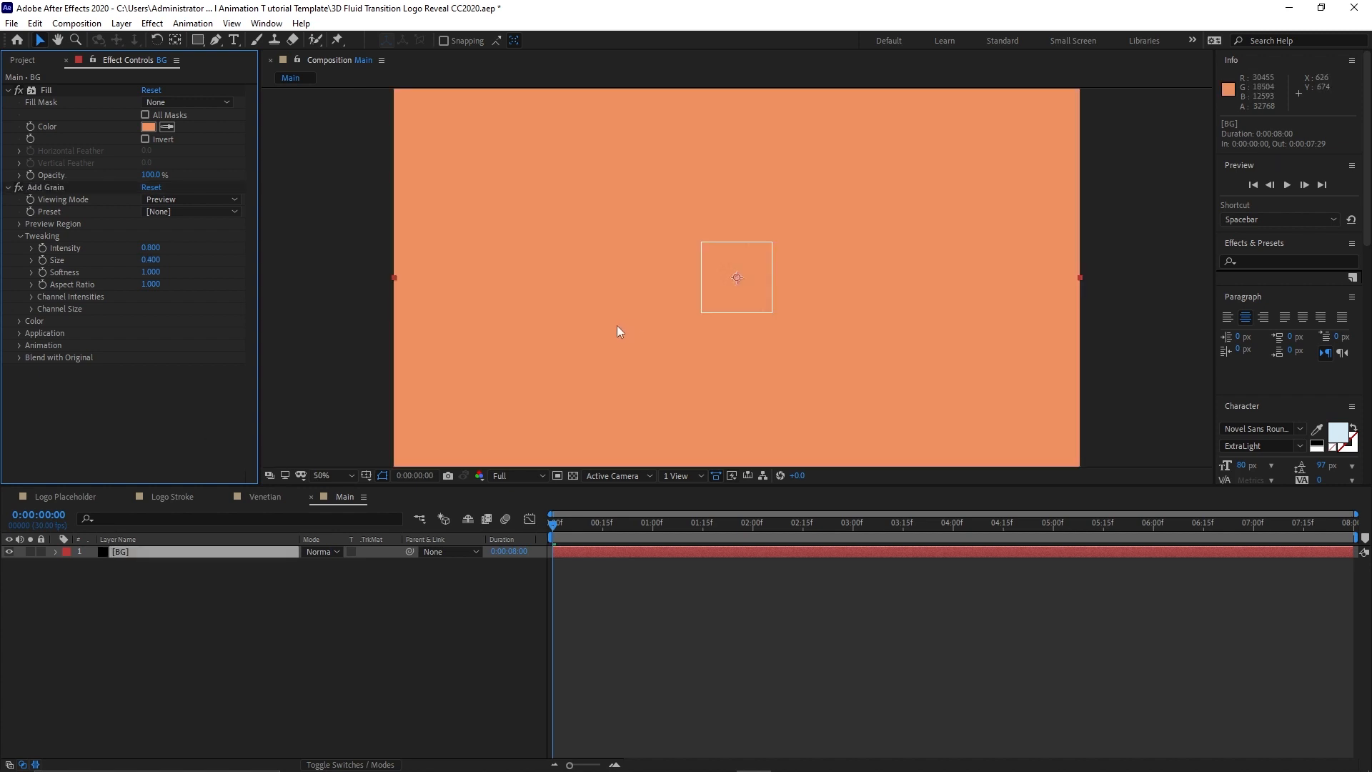
pyautogui.press(',')
pyautogui.click(34, 321)
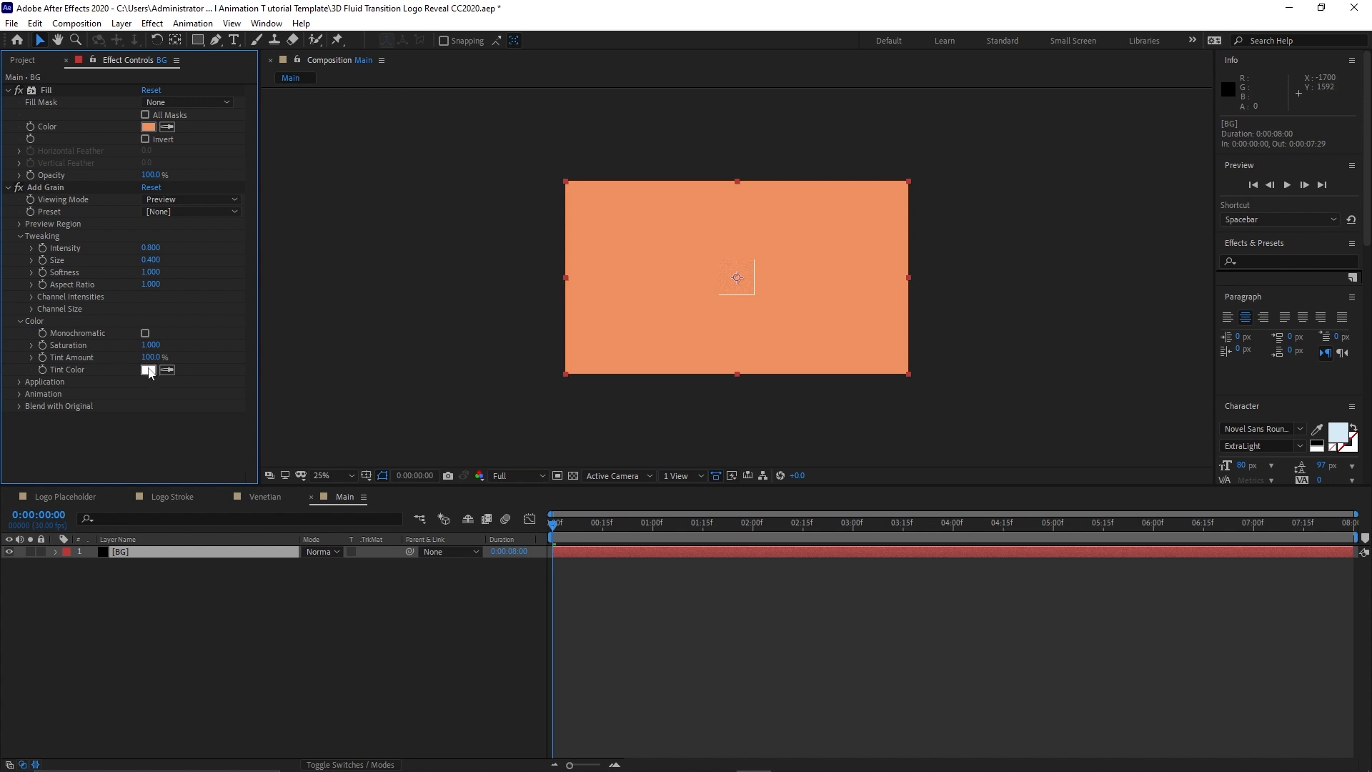
pyautogui.click(148, 370)
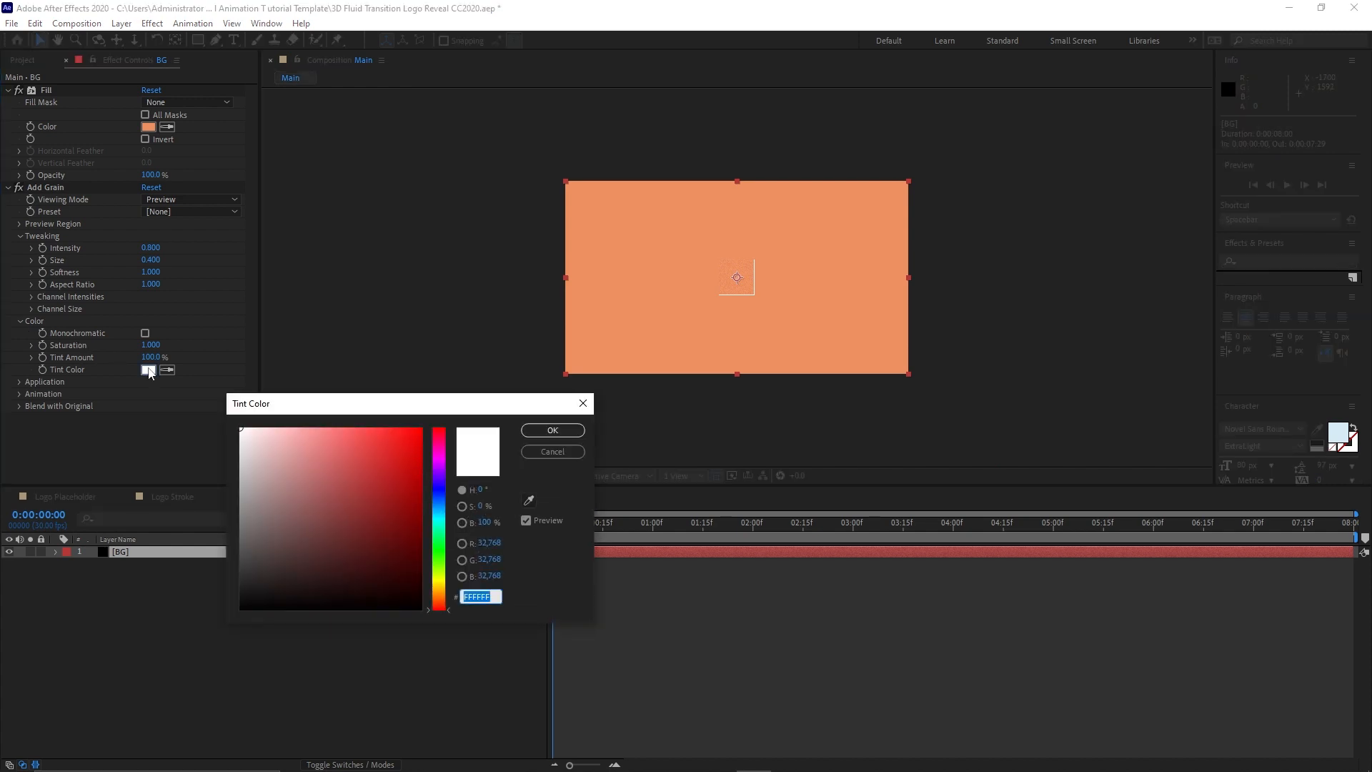
pyautogui.write('18')
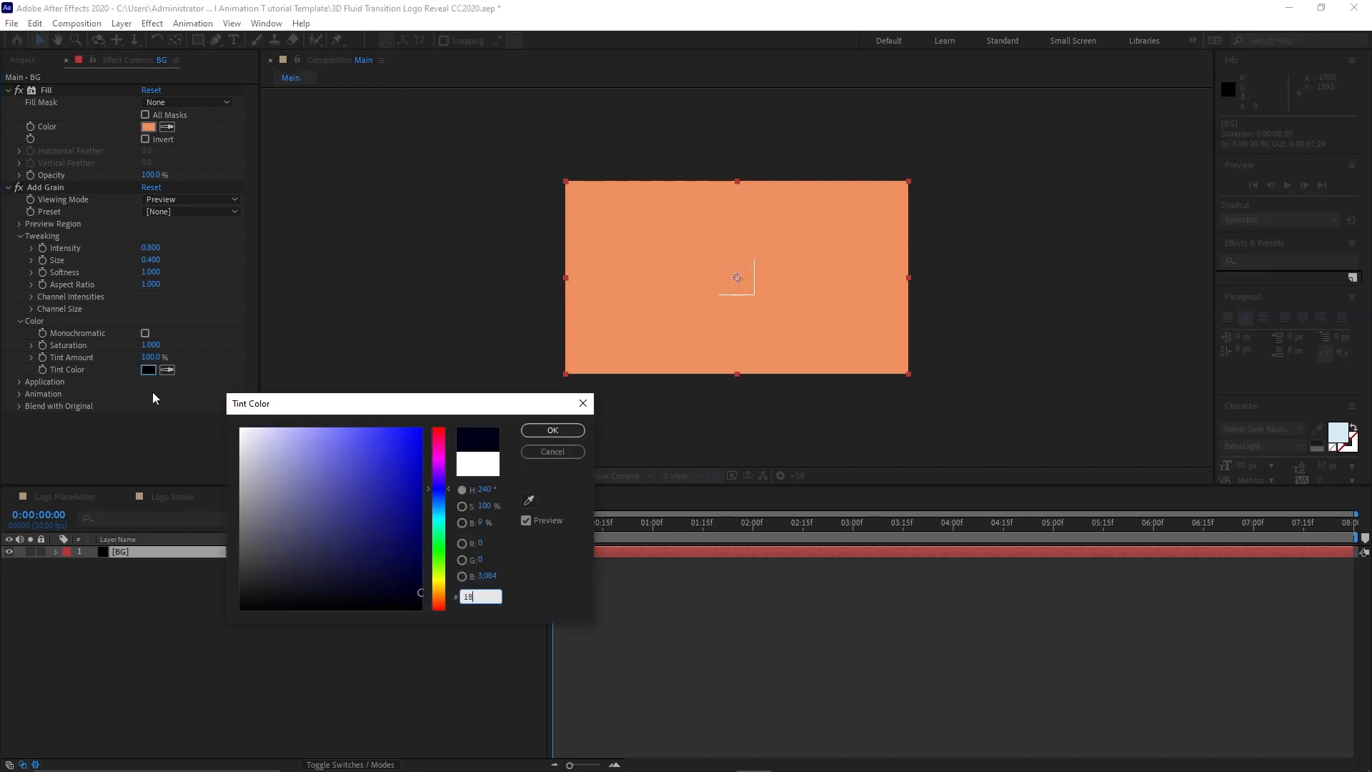
pyautogui.write('1C2B')
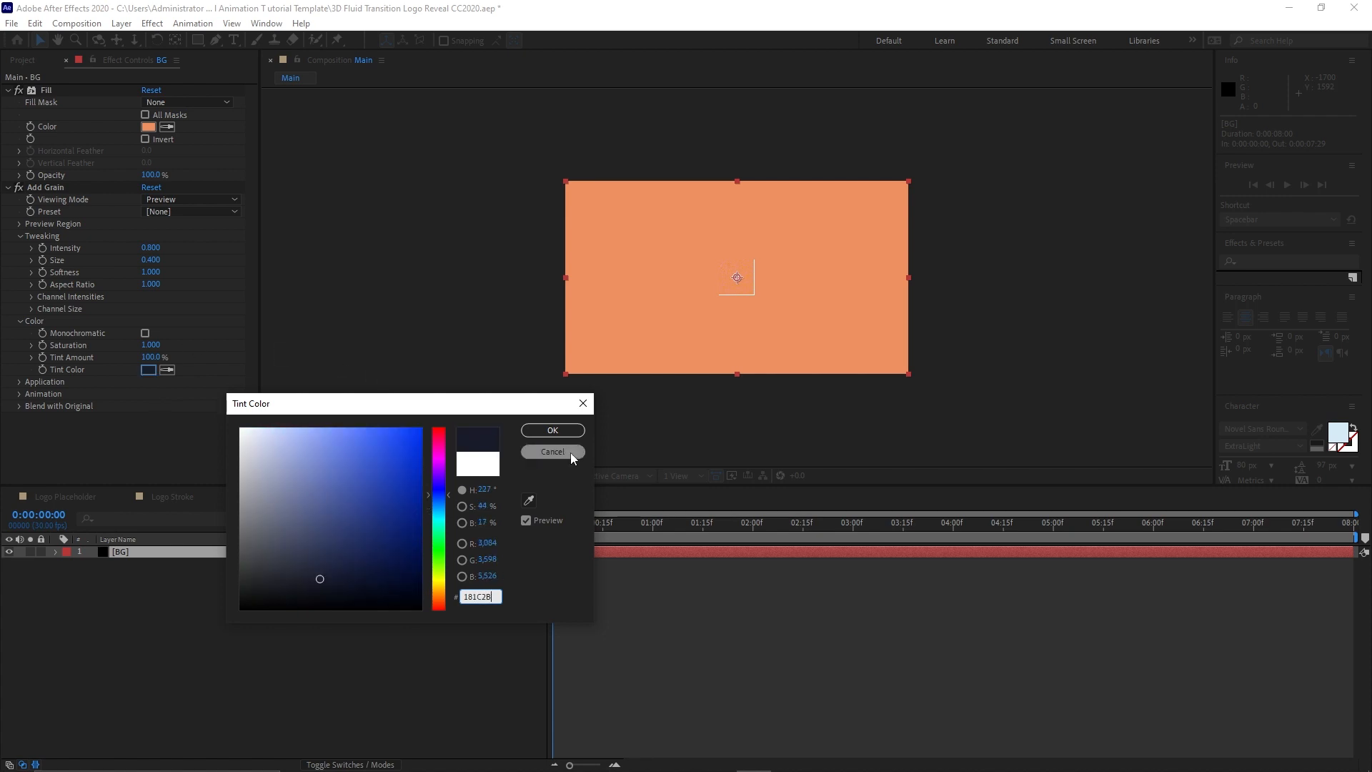
pyautogui.click(561, 432)
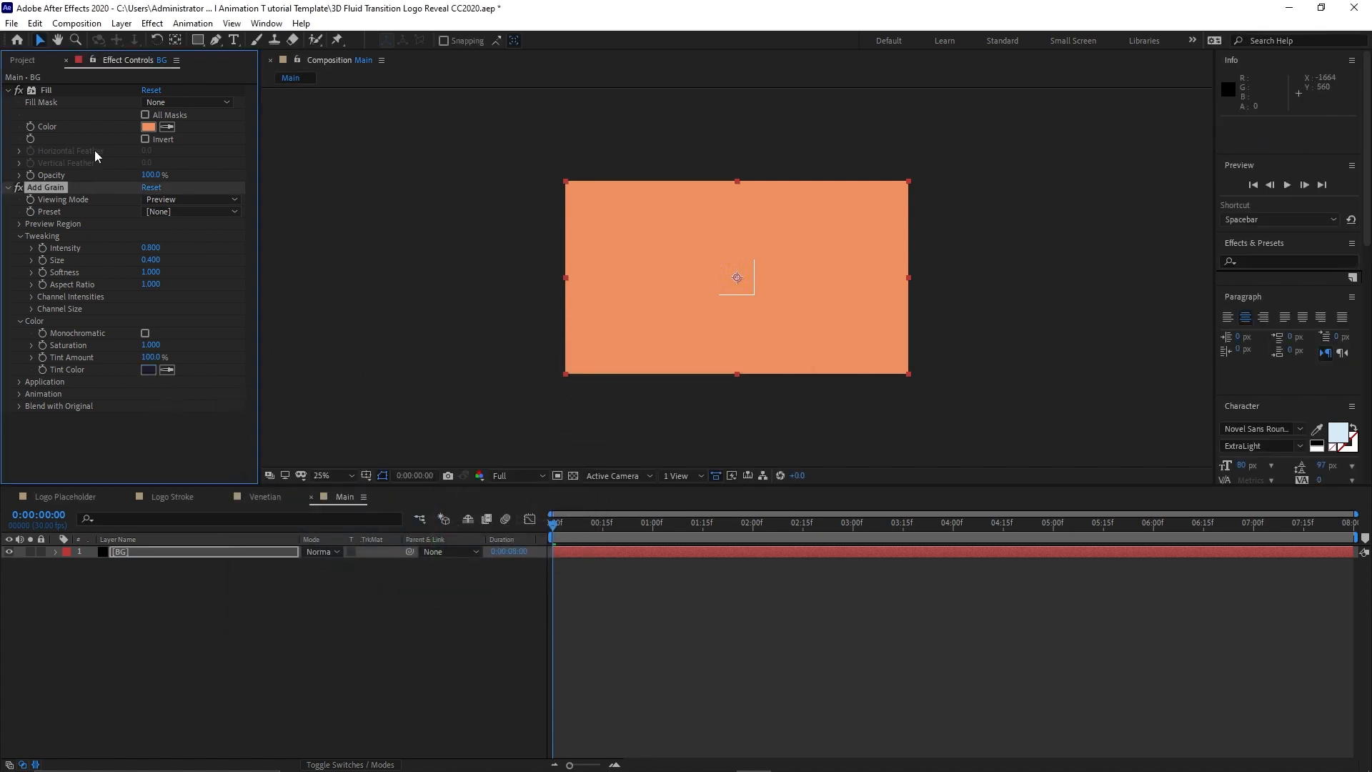
# Add the Logo Stroke composition above BG in Main and make it a 3D layer.
pyautogui.click(26, 57)
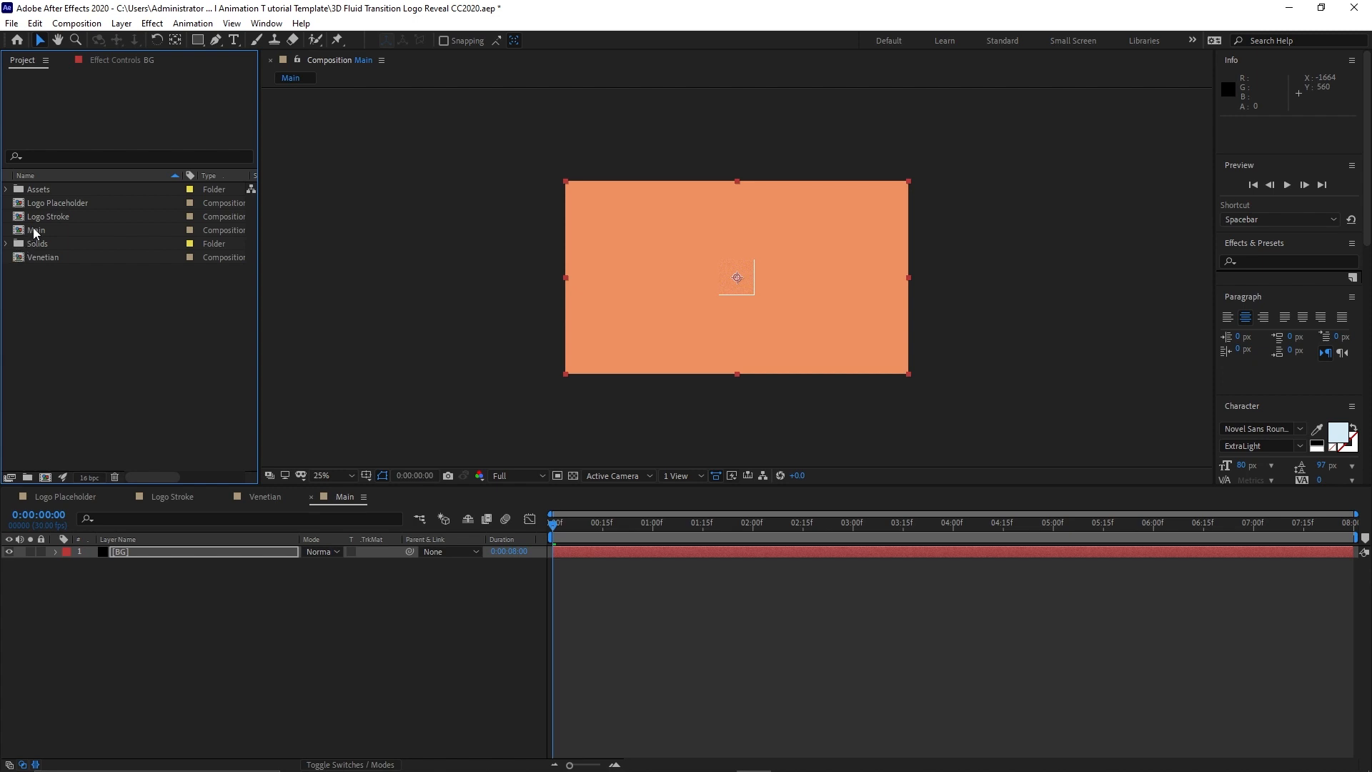
pyautogui.moveTo(40, 217); pyautogui.dragTo(160, 549)
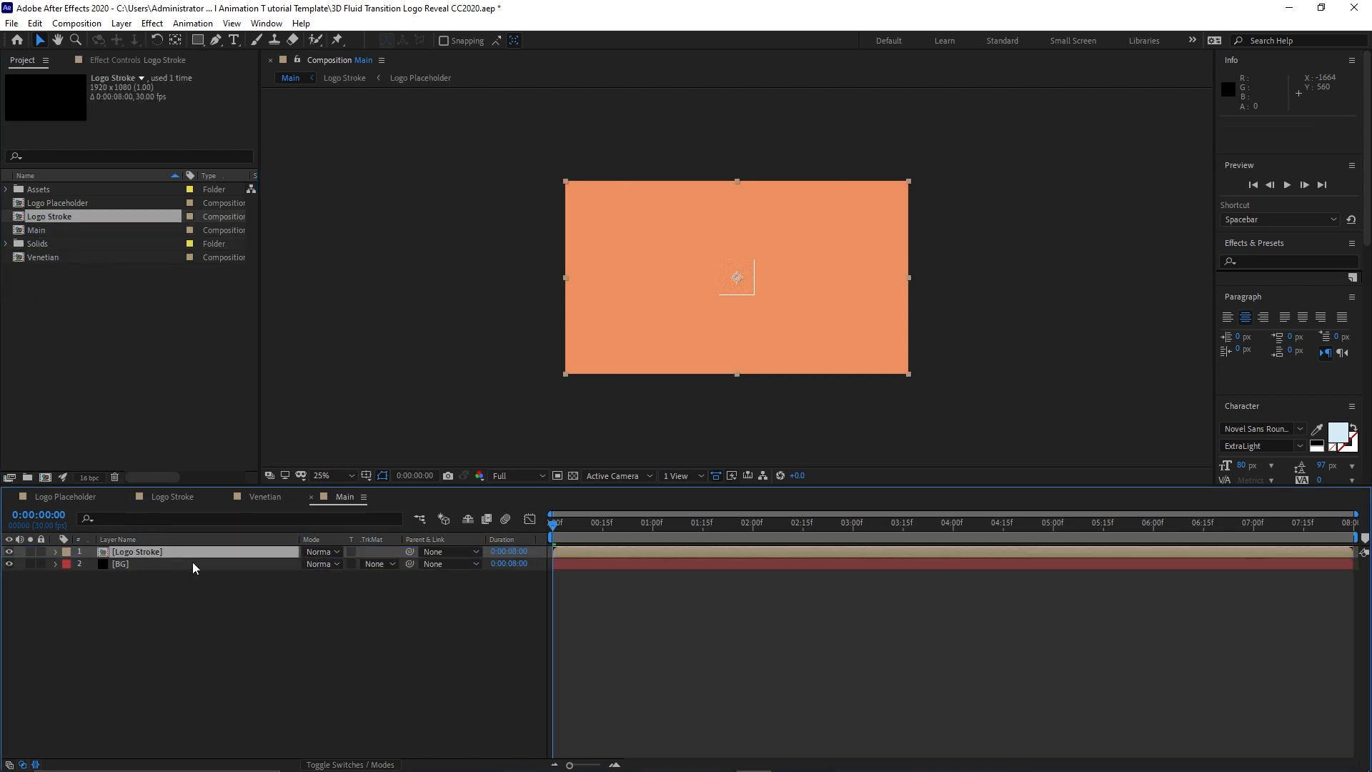
pyautogui.click(347, 763)
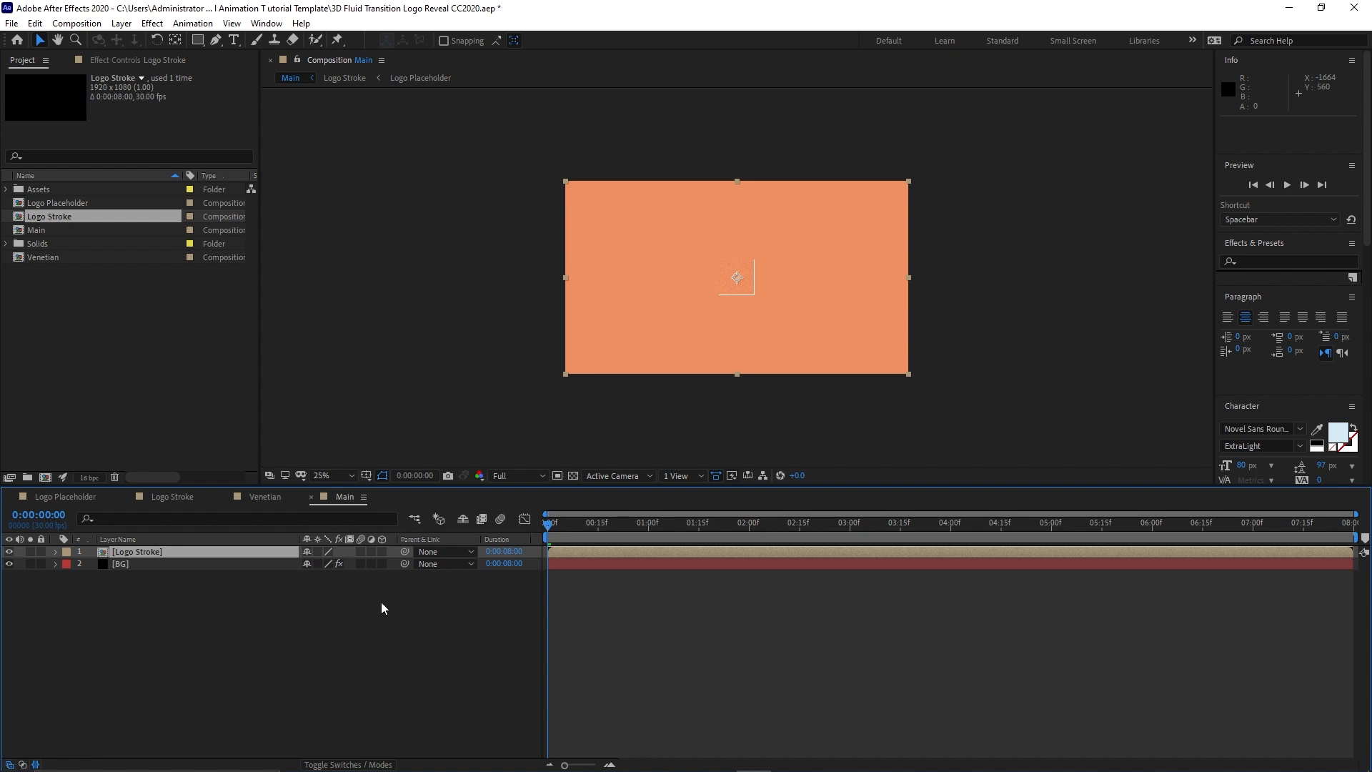
pyautogui.click(382, 551)
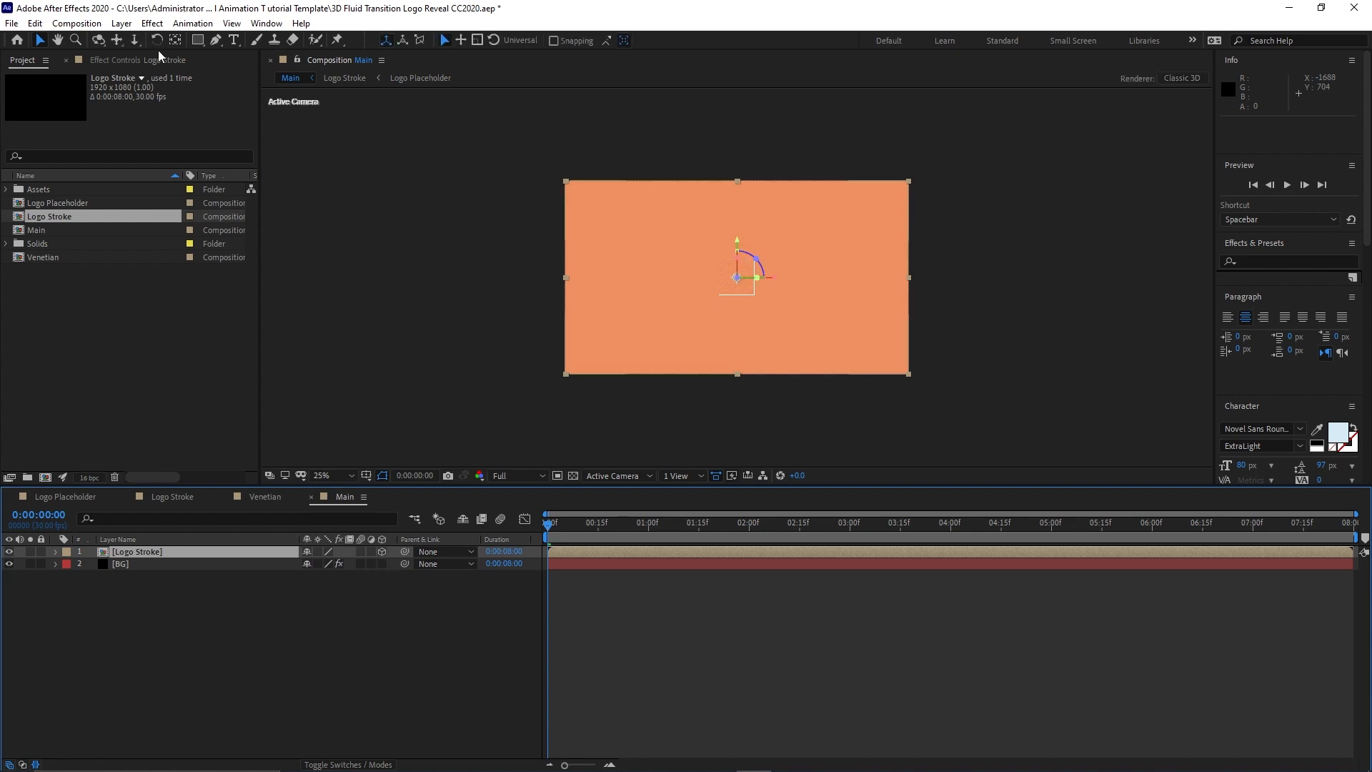
# Apply CC Radial Fast Blur to the Logo Stroke layer and set an Amount keyframe of 50 at 4 seconds.
pyautogui.click(152, 23)
pyautogui.moveTo(197, 125)
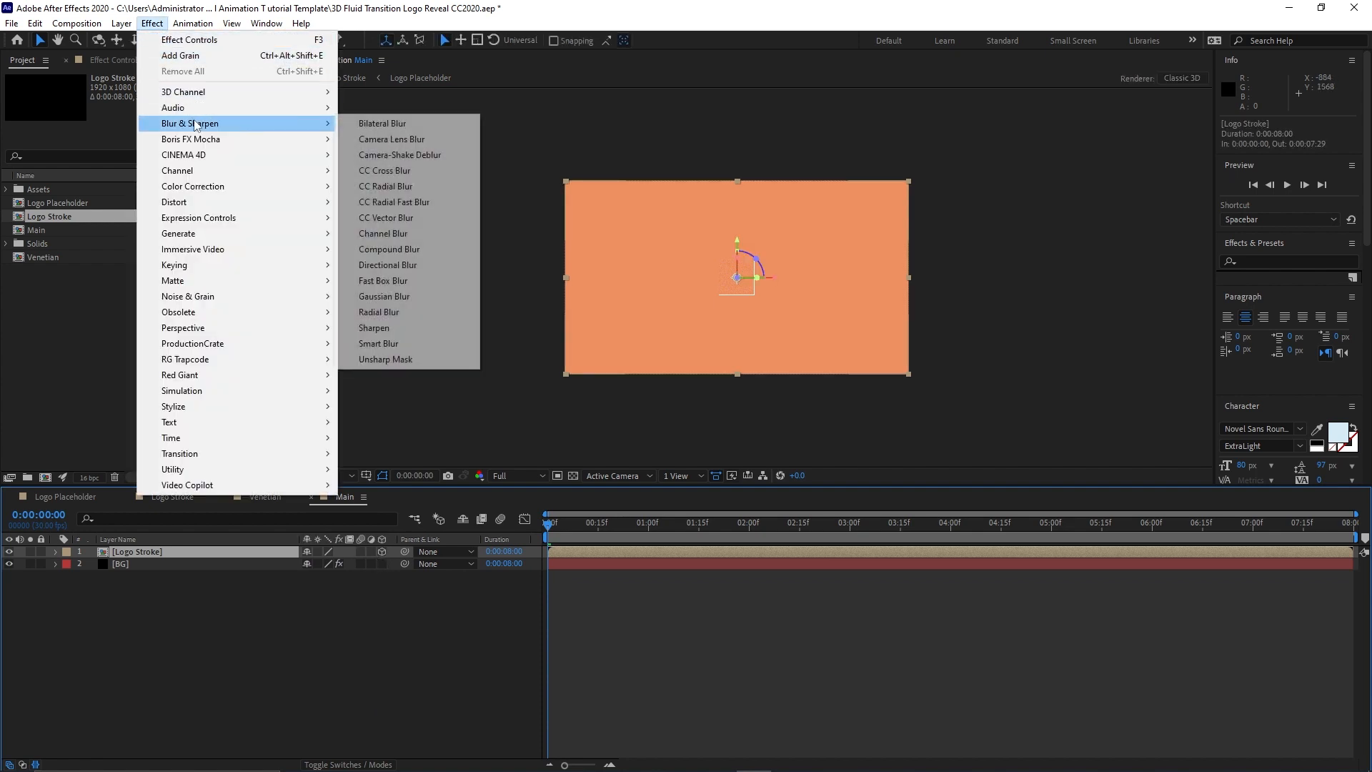
pyautogui.click(363, 204)
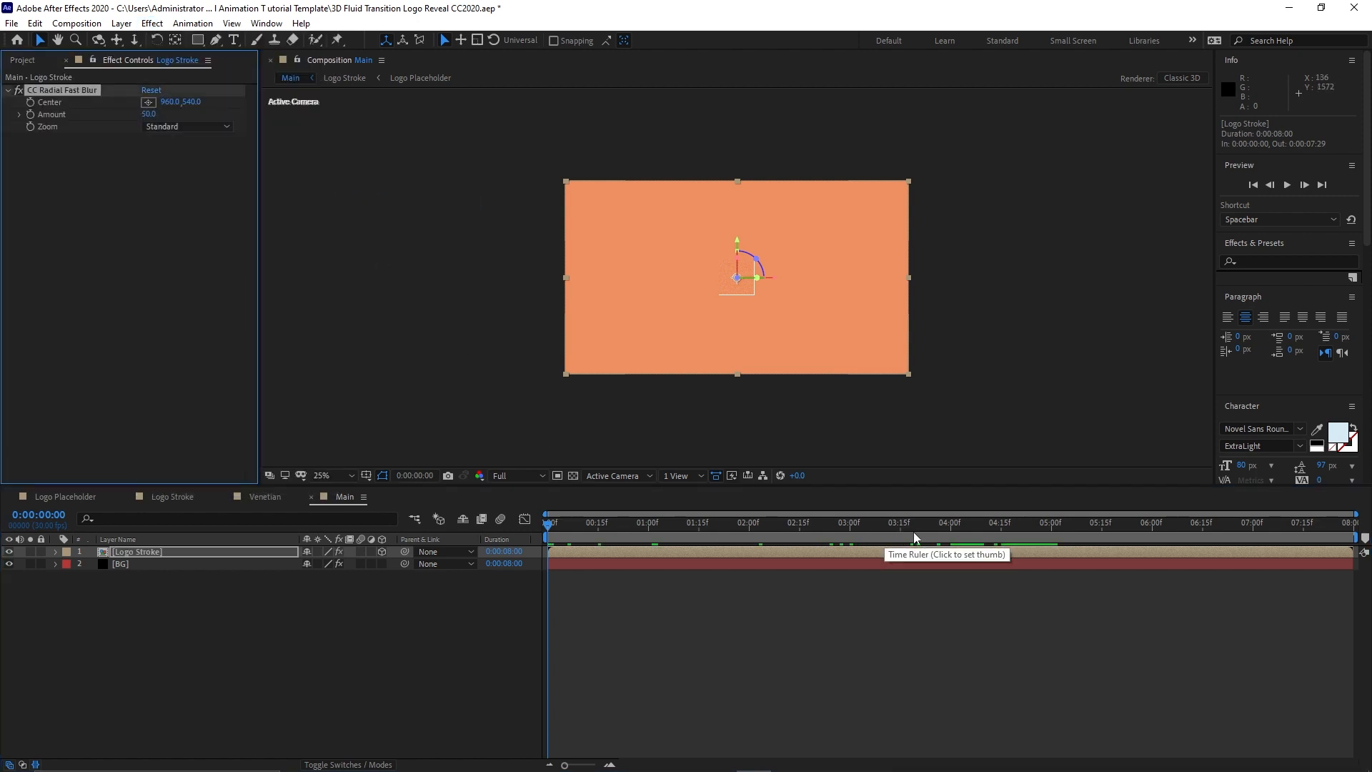
pyautogui.click(952, 532)
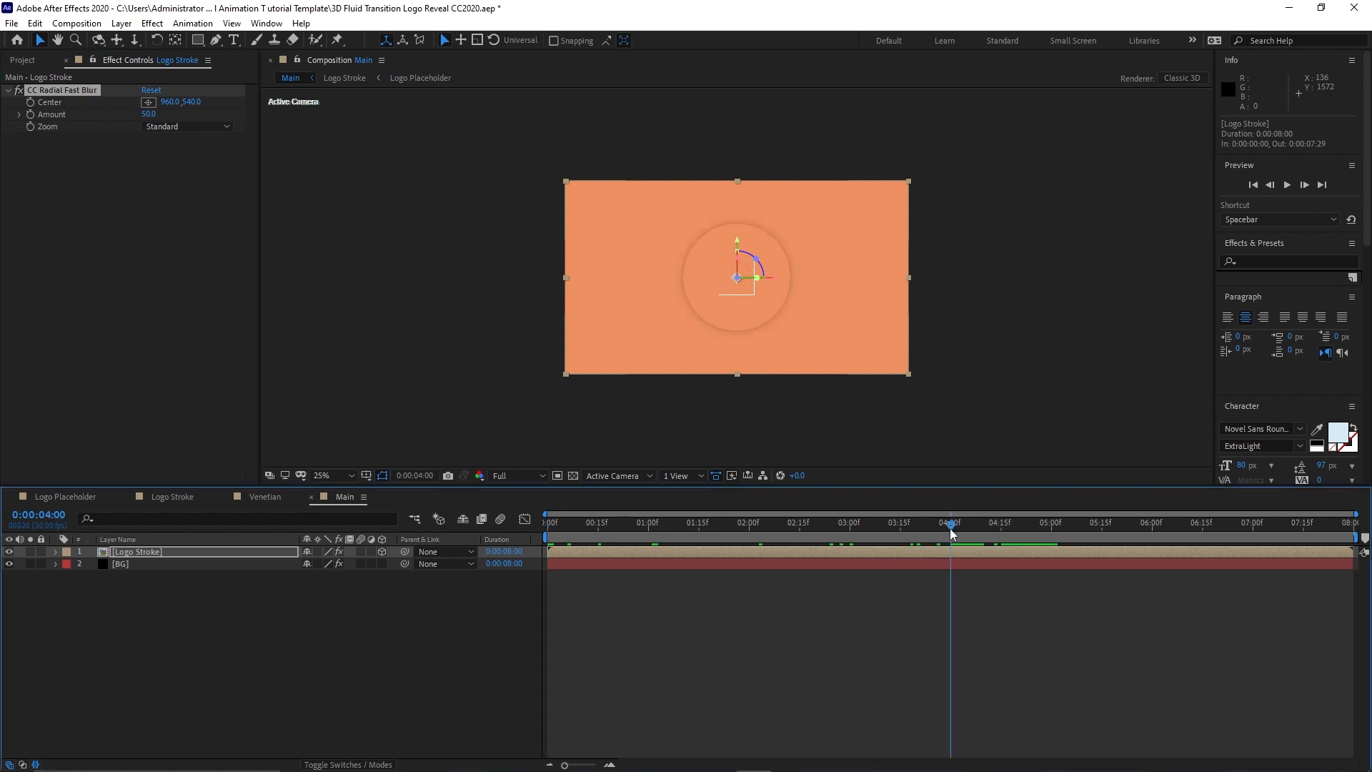
pyautogui.click(31, 119)
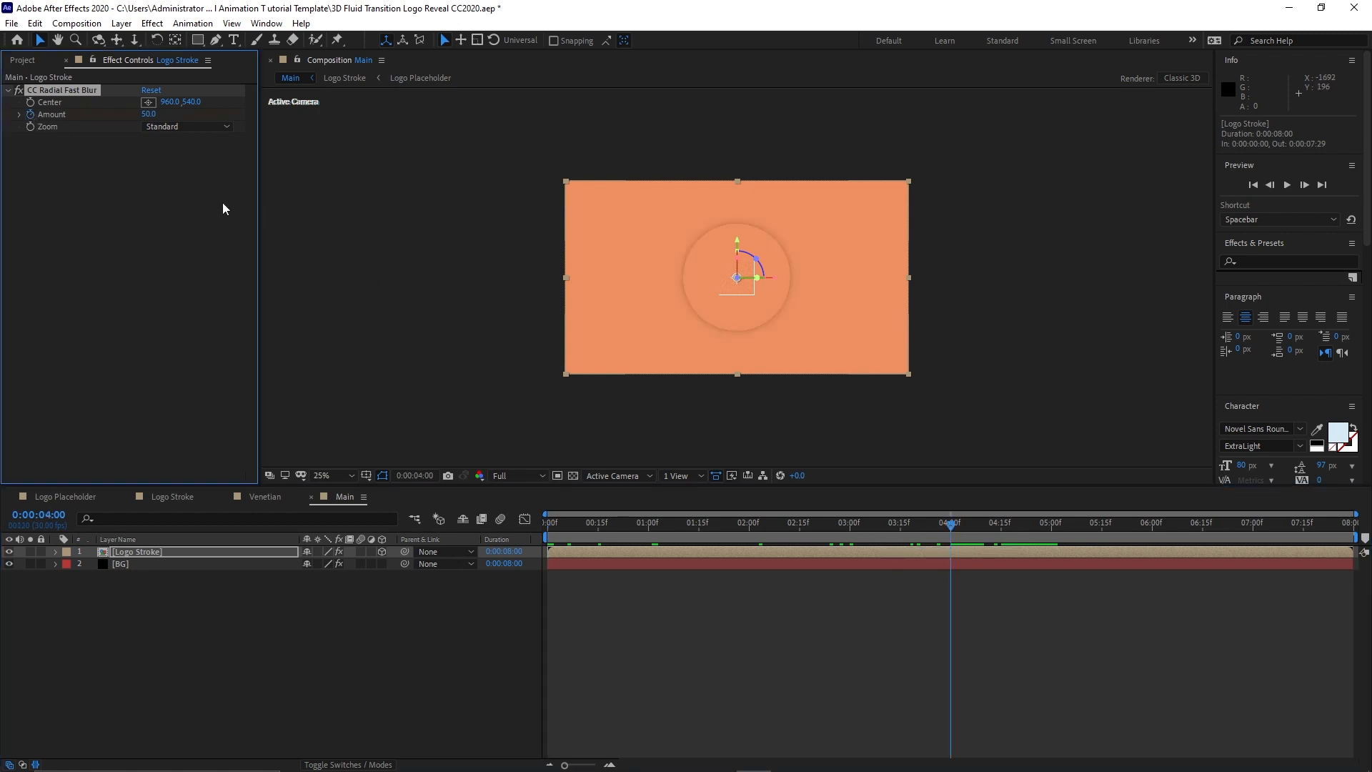
# Set the Logo Stroke layer's radial blur Amount to 10 at 5 seconds.
pyautogui.click(958, 526)
pyautogui.moveTo(960, 529); pyautogui.dragTo(1055, 557)
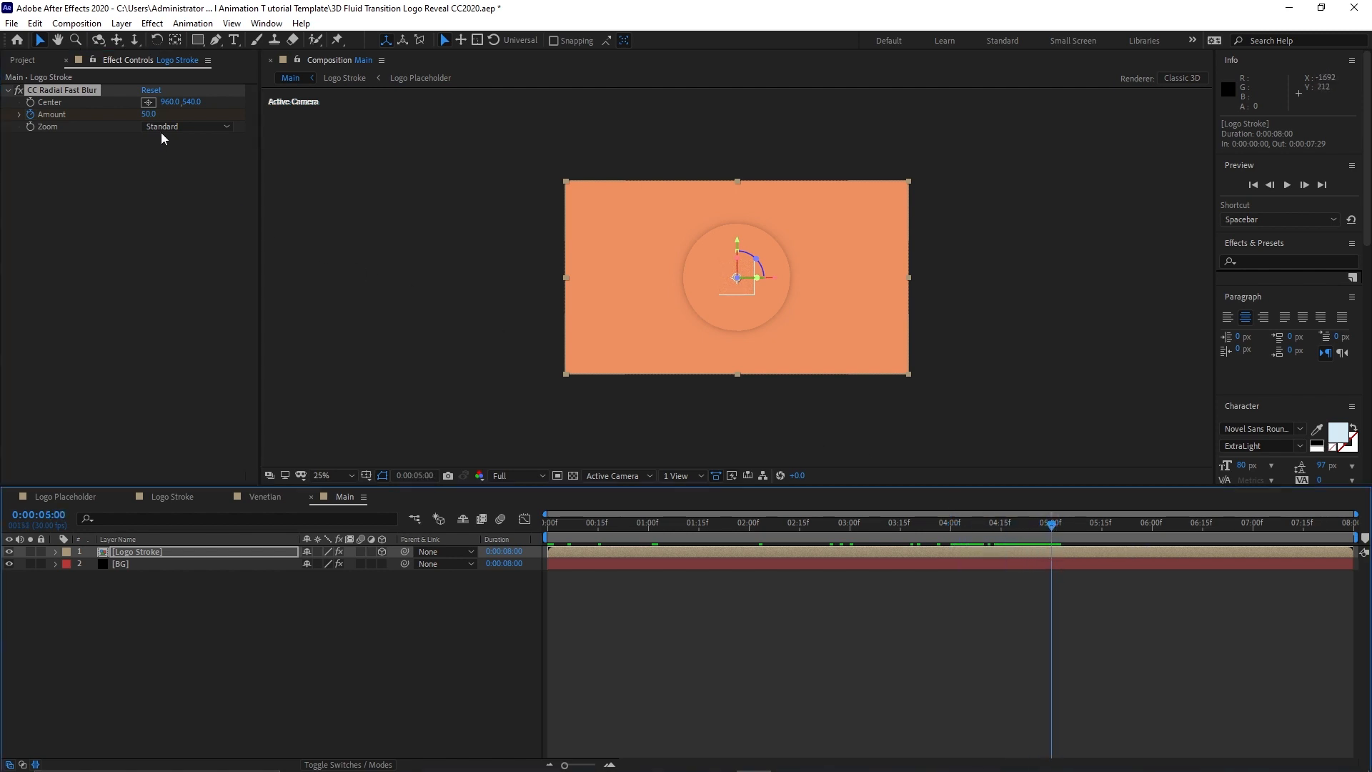
pyautogui.click(149, 114)
pyautogui.write('10')
pyautogui.click(87, 277)
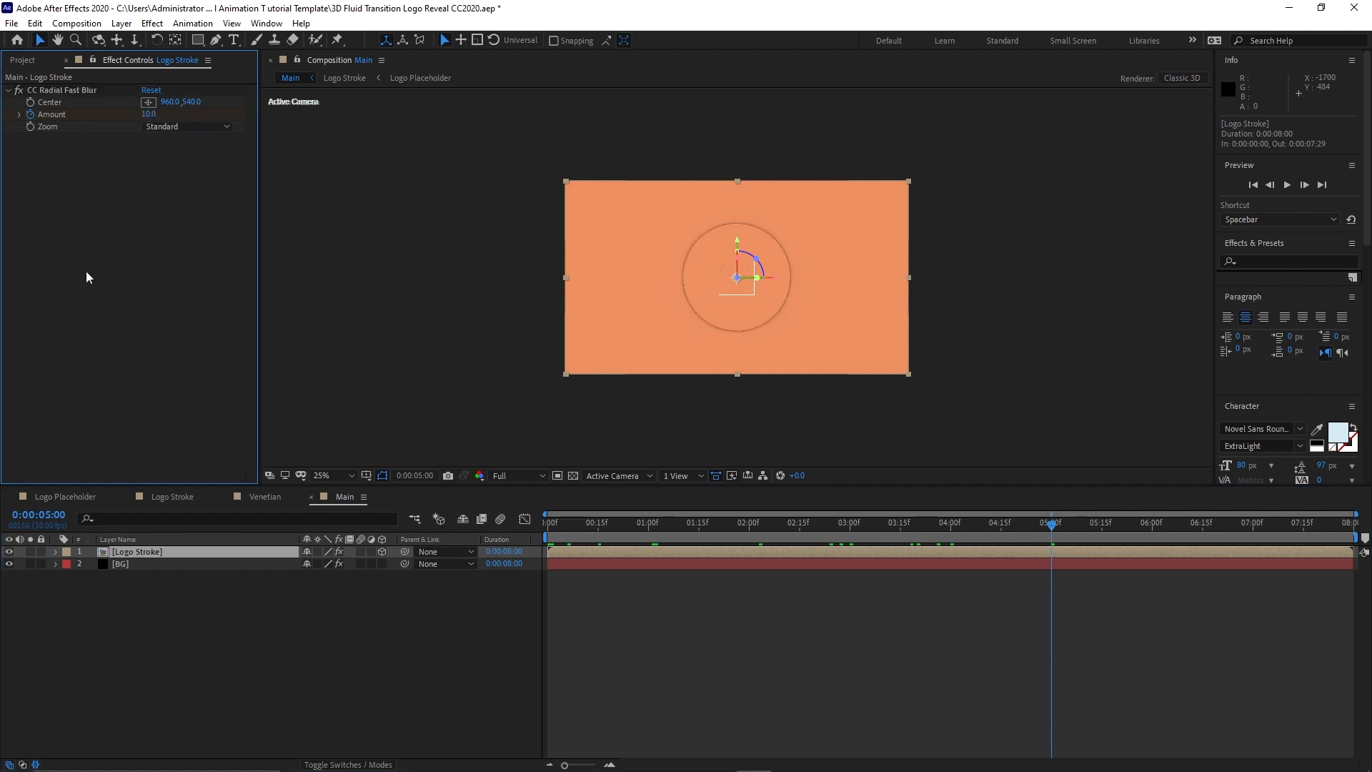
# Apply a Glow effect to the Logo Stroke layer.
pyautogui.click(152, 23)
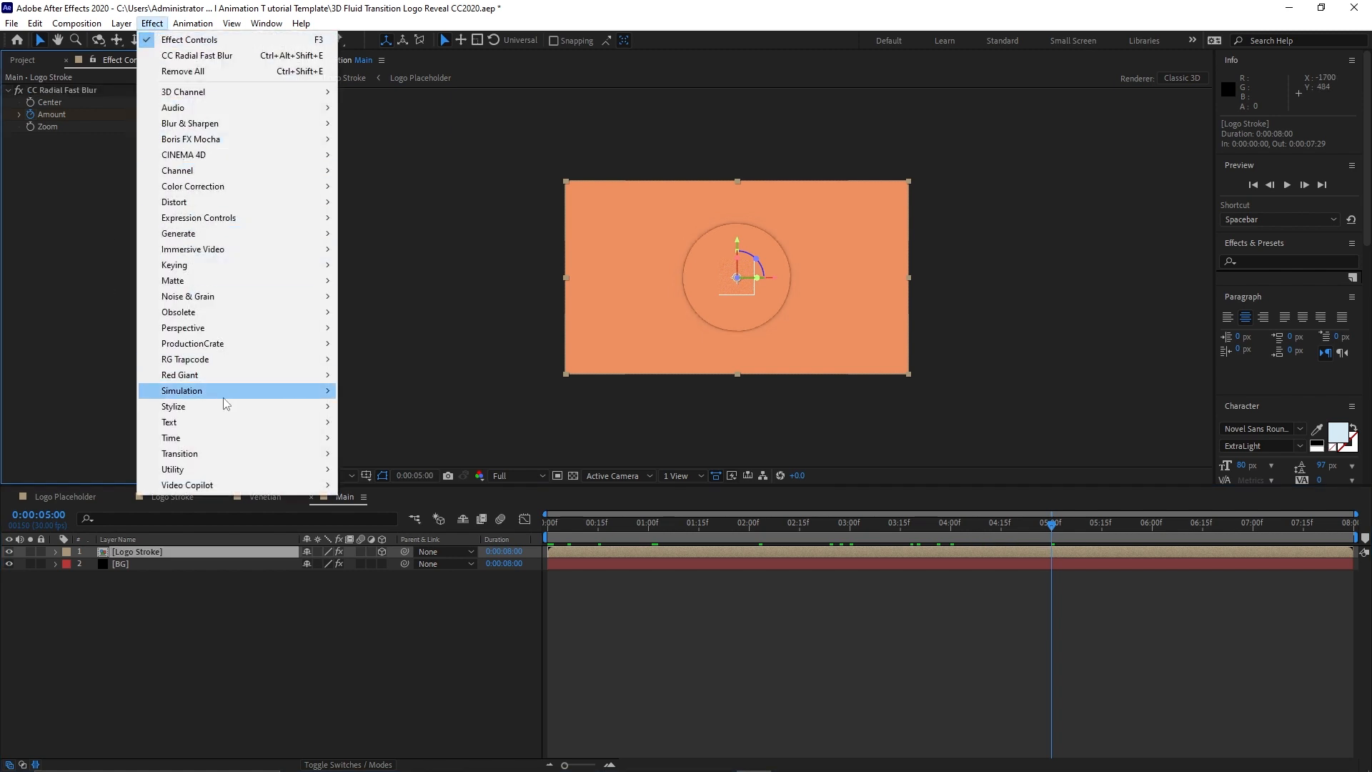
pyautogui.moveTo(227, 406)
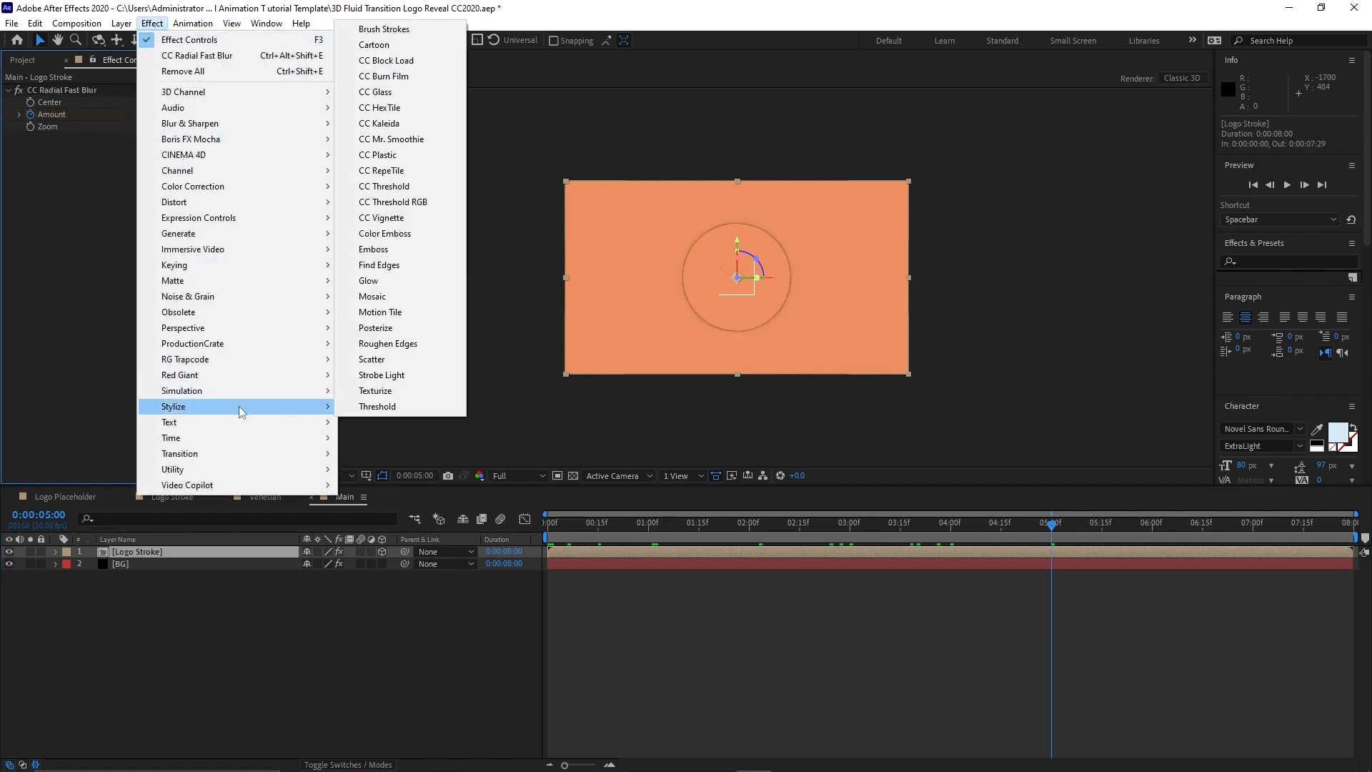
pyautogui.click(412, 281)
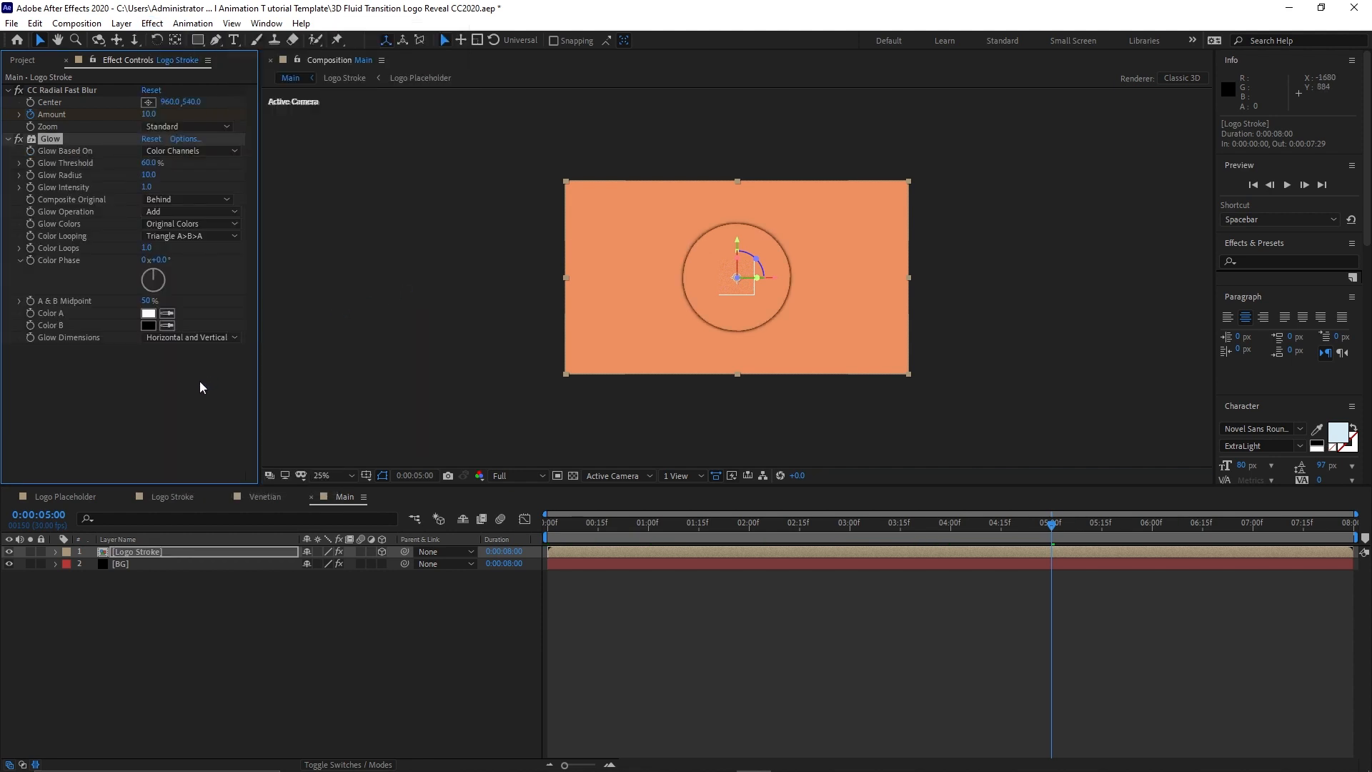
# Duplicate the Logo Stroke layer and rename the upper copy Caustics.
pyautogui.click(270, 556)
pyautogui.click(265, 552)
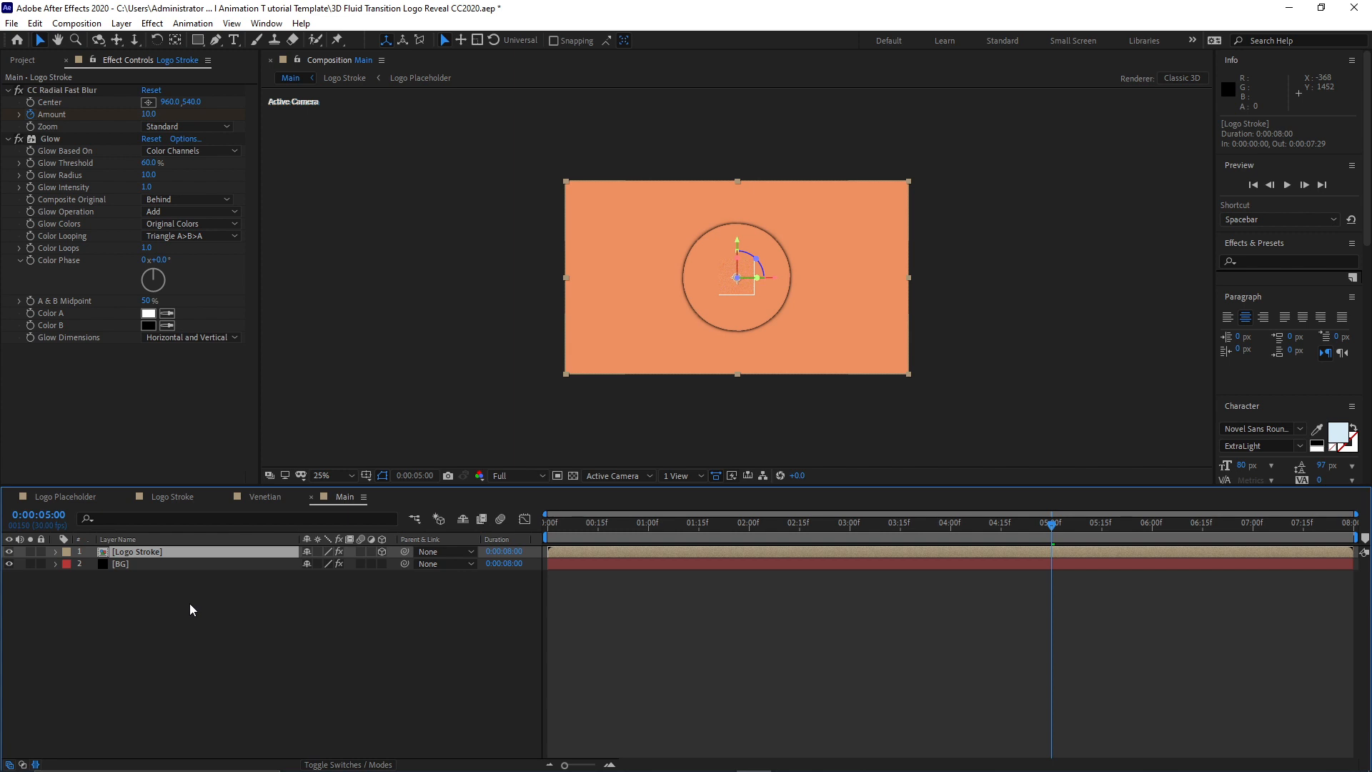
pyautogui.hotkey('ctrl', 'd')
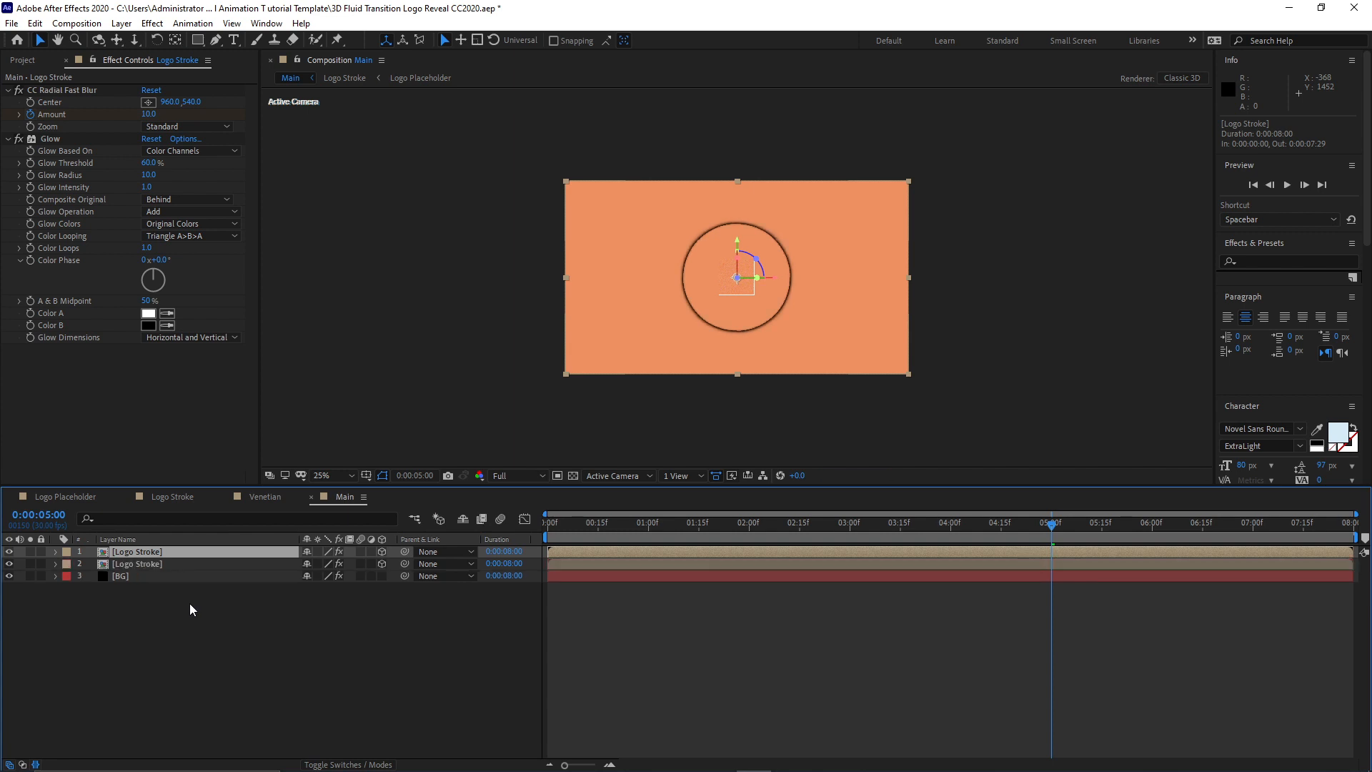
pyautogui.rightClick(177, 552)
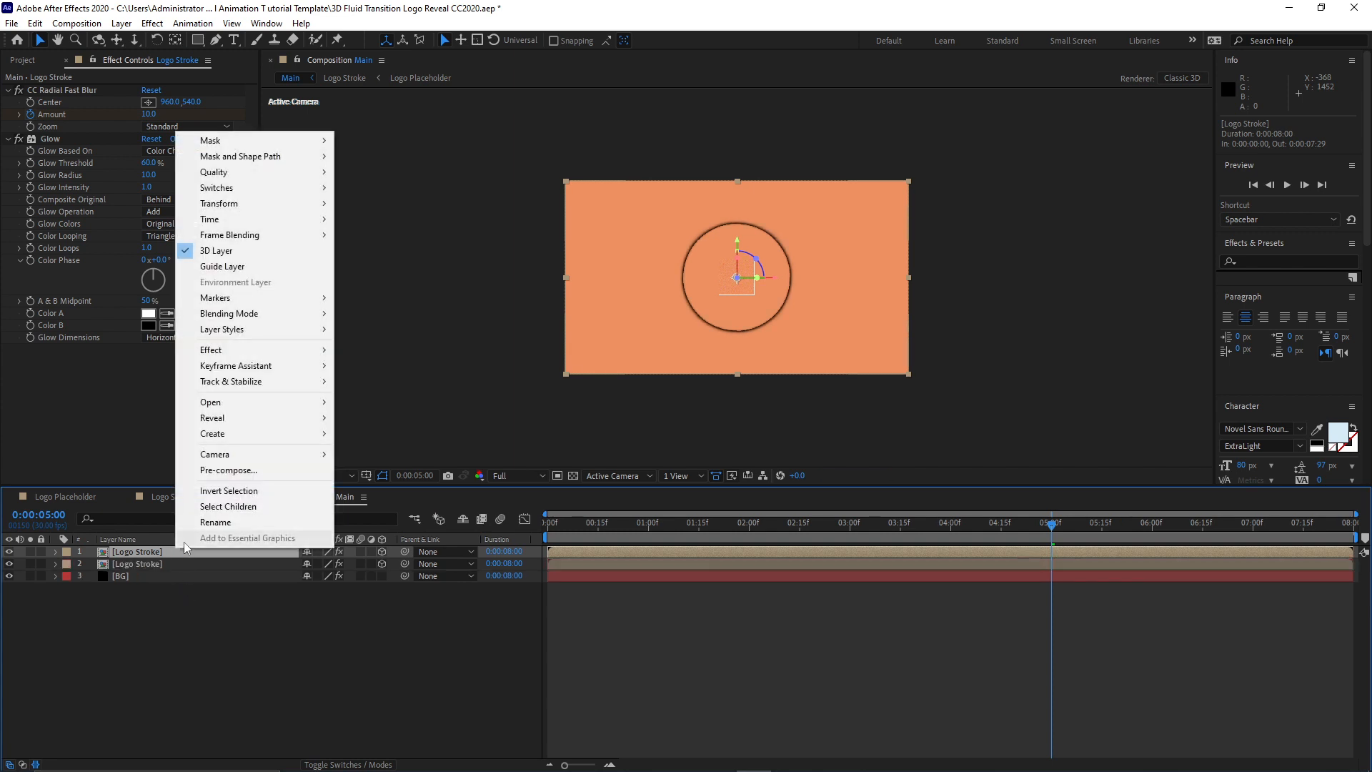
pyautogui.click(214, 522)
pyautogui.write('Cau')
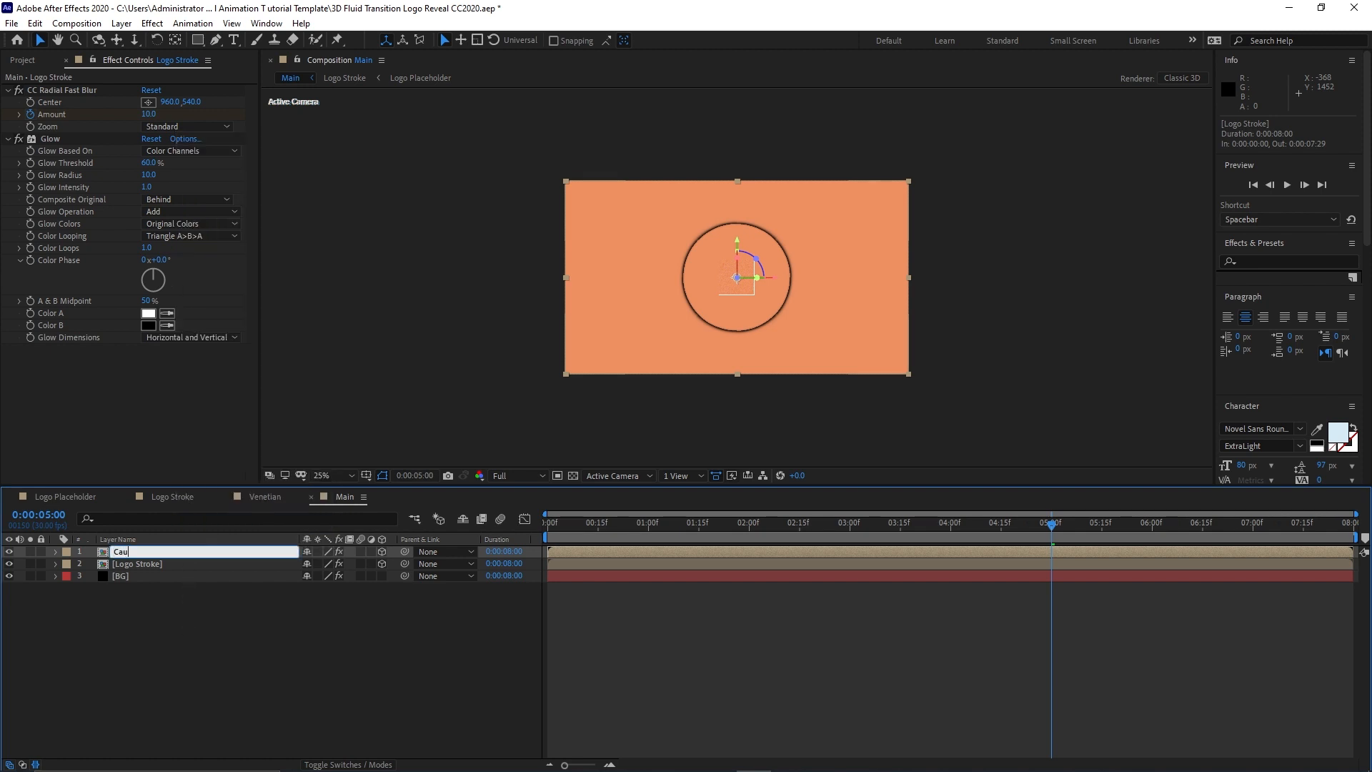
pyautogui.write('stics')
# Keyframe the Caustics layer's Opacity from 0% at 0:00:01:04 to 100% at 0:00:01:26.
pyautogui.click(664, 525)
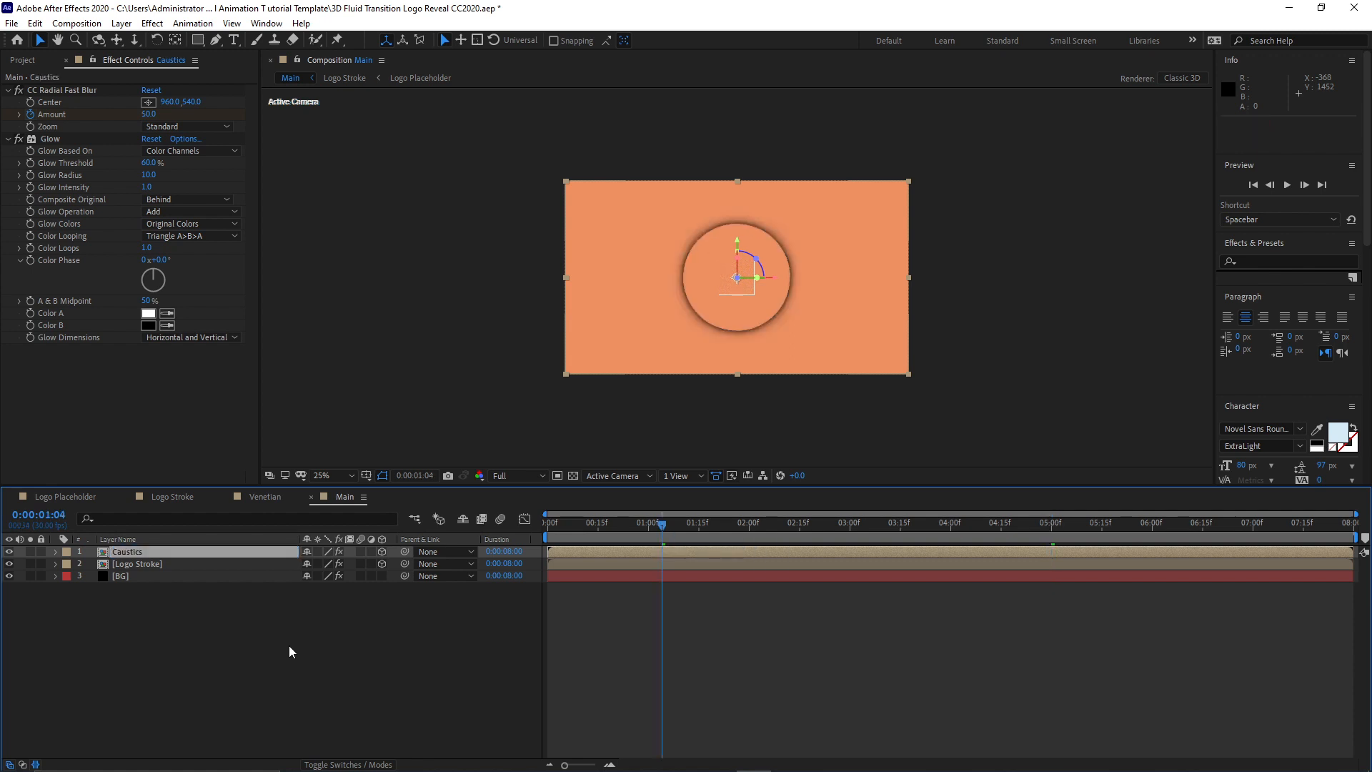
pyautogui.press('t')
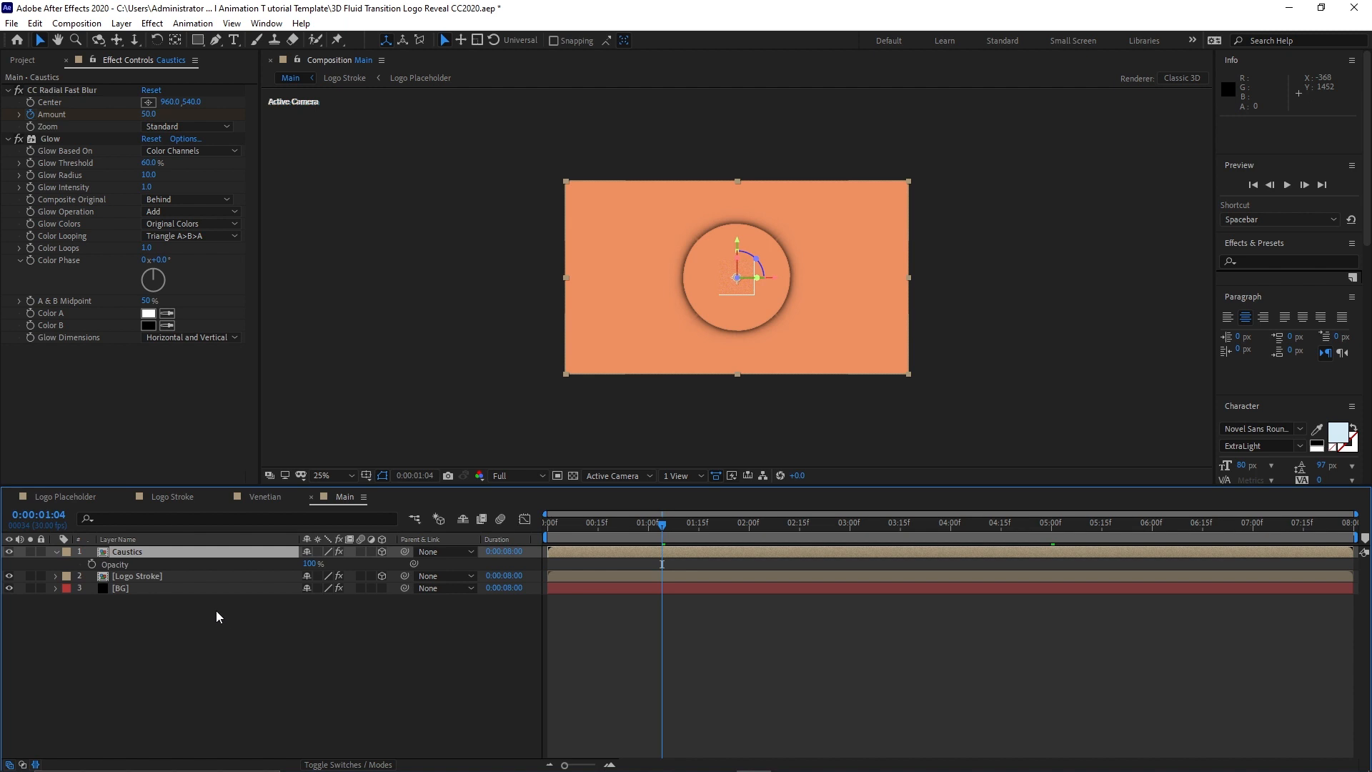
pyautogui.click(92, 564)
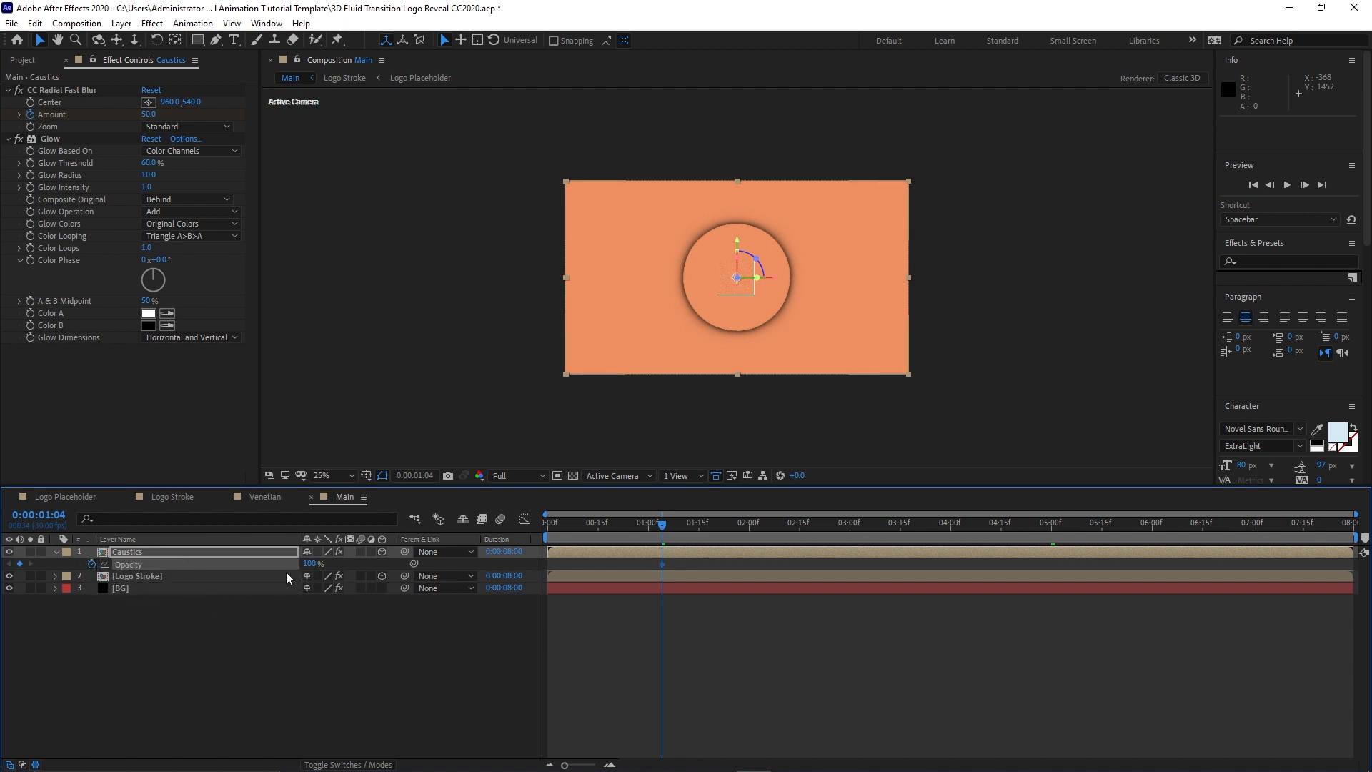
pyautogui.click(310, 565)
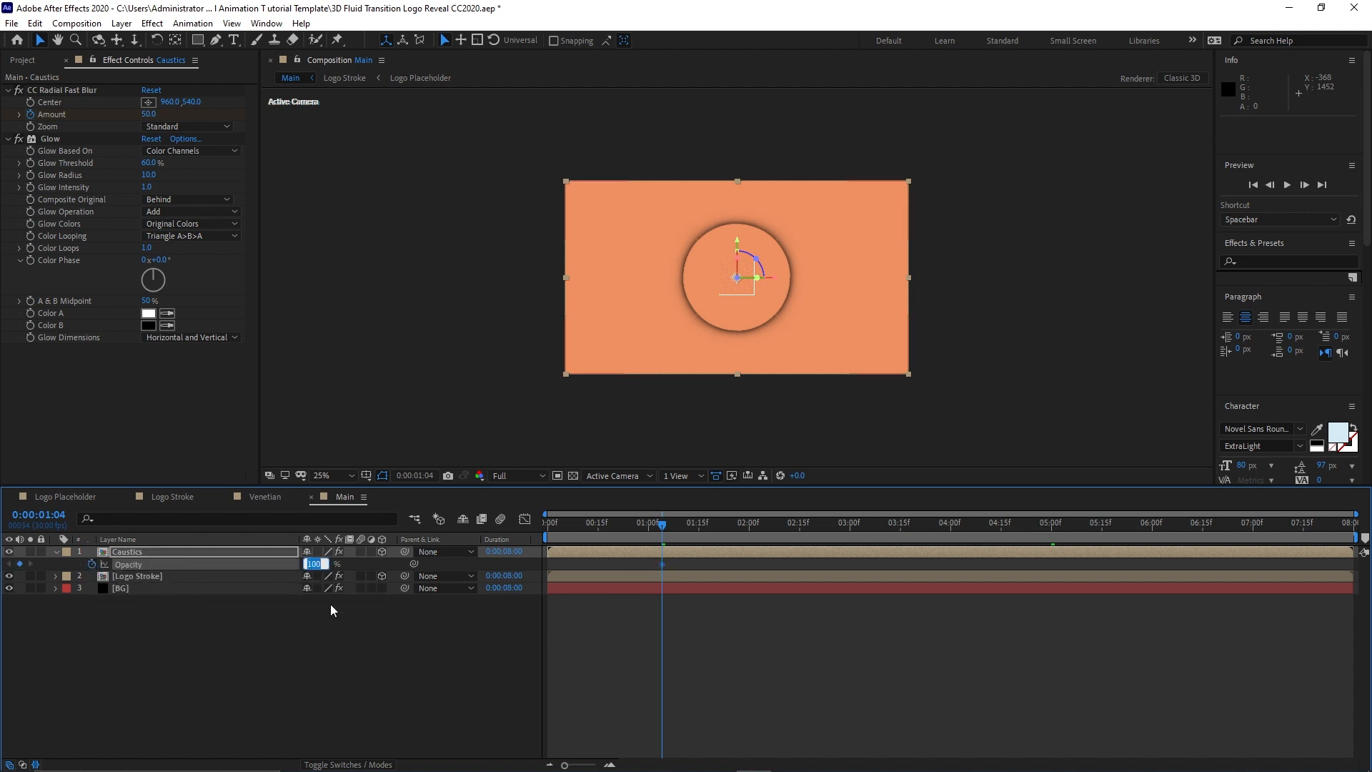
pyautogui.write('0')
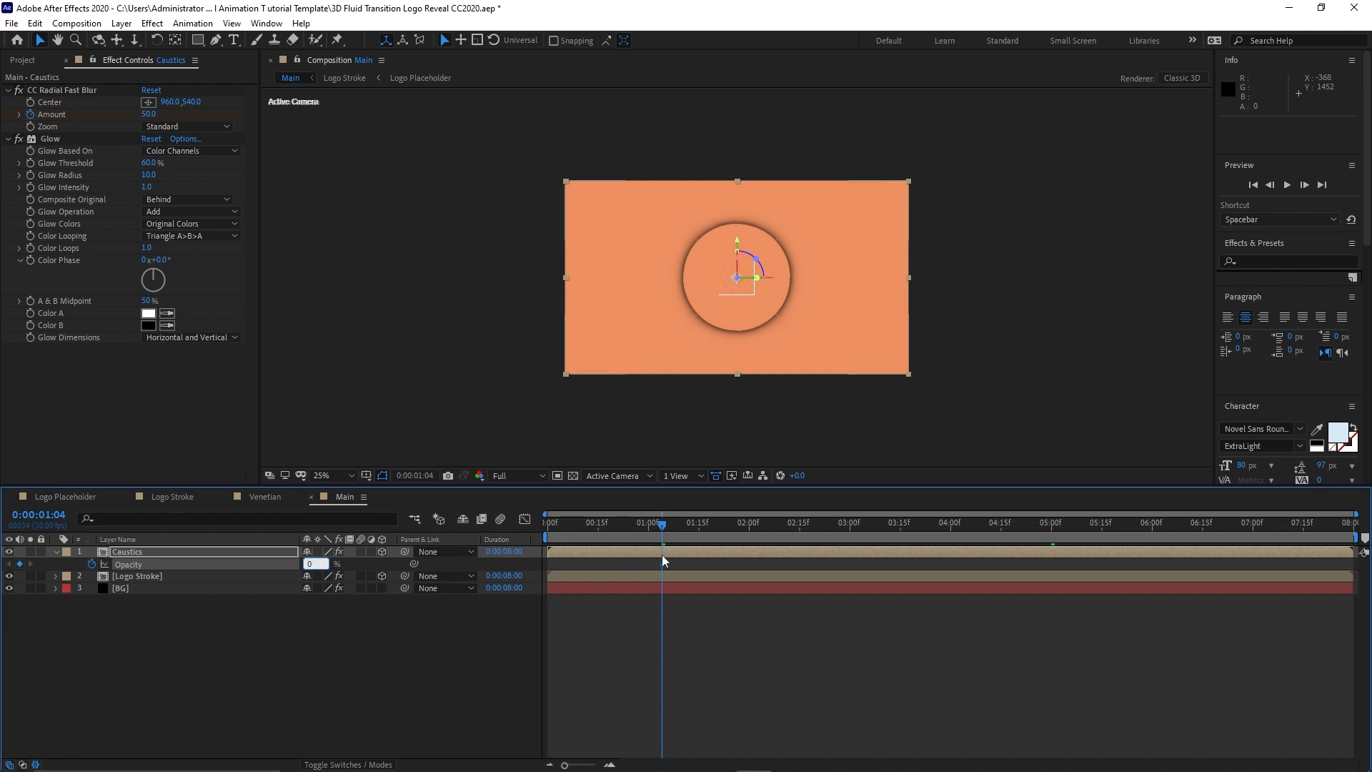
pyautogui.moveTo(665, 529); pyautogui.dragTo(735, 536)
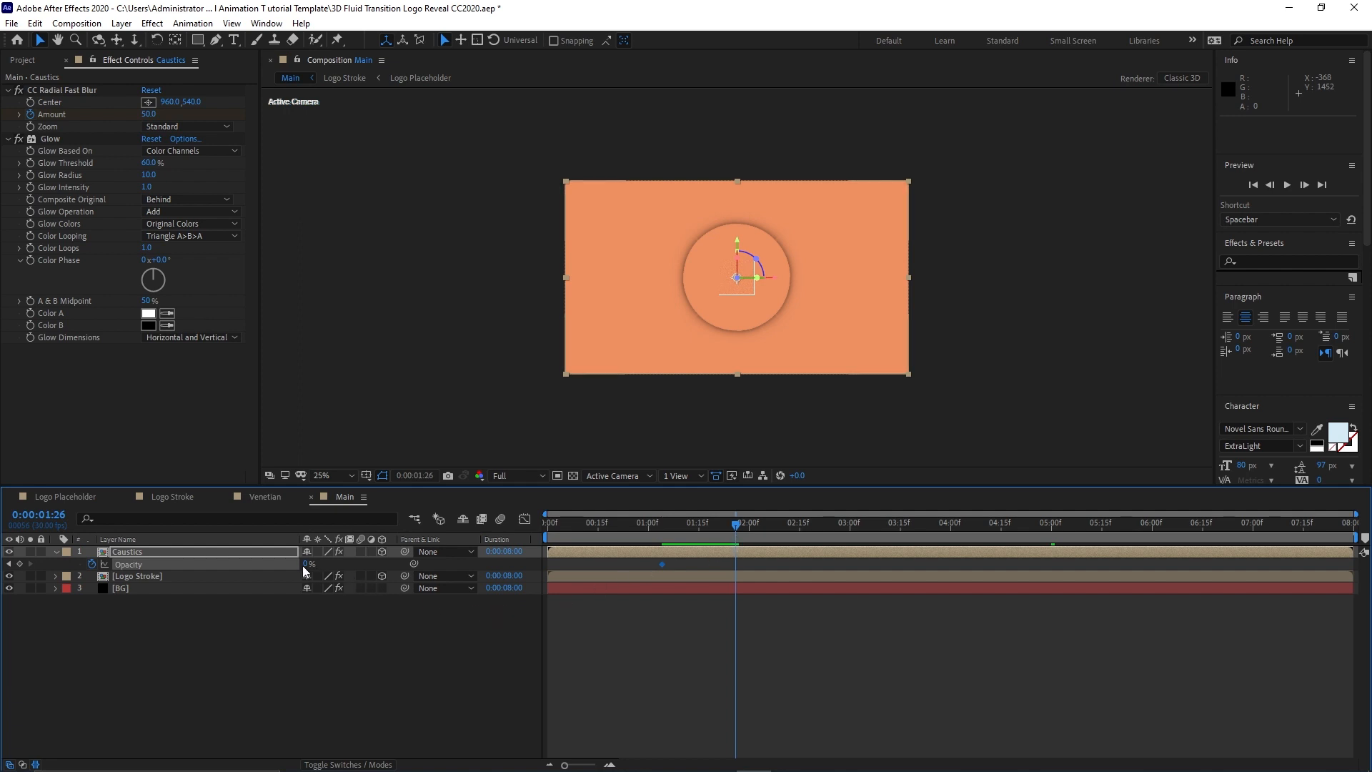
pyautogui.moveTo(308, 564); pyautogui.dragTo(436, 565)
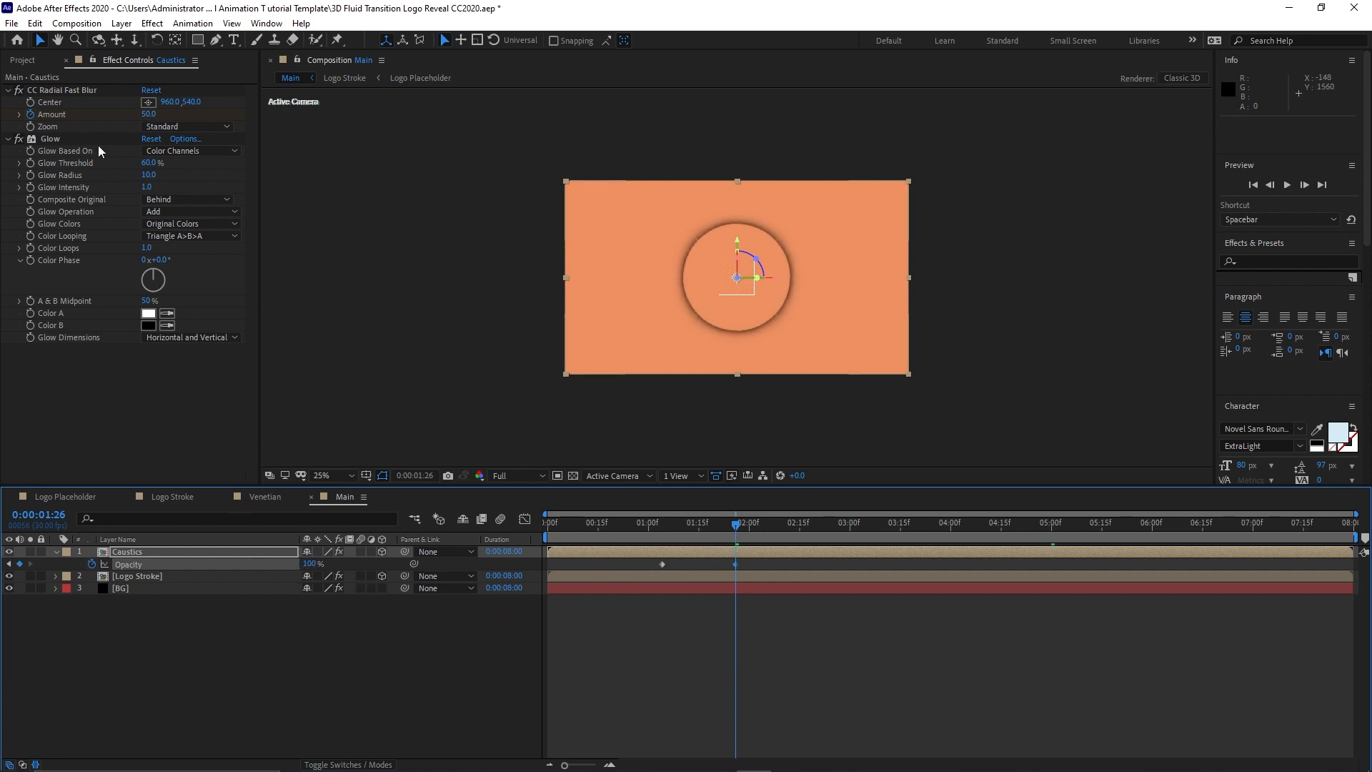
# Add the Venetian composition as the topmost layer of Main and make it a 3D layer.
pyautogui.click(25, 60)
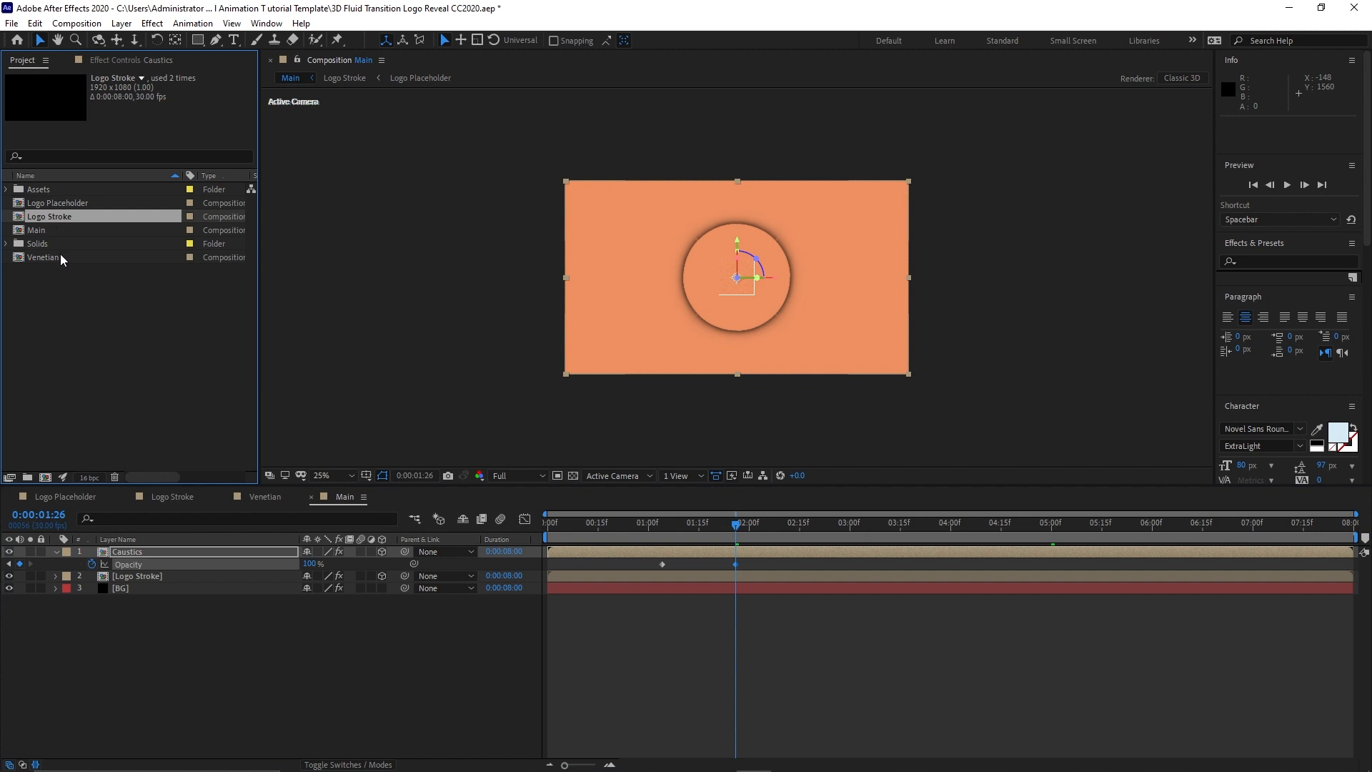
pyautogui.moveTo(62, 256); pyautogui.dragTo(63, 259)
pyautogui.moveTo(120, 545); pyautogui.dragTo(120, 546)
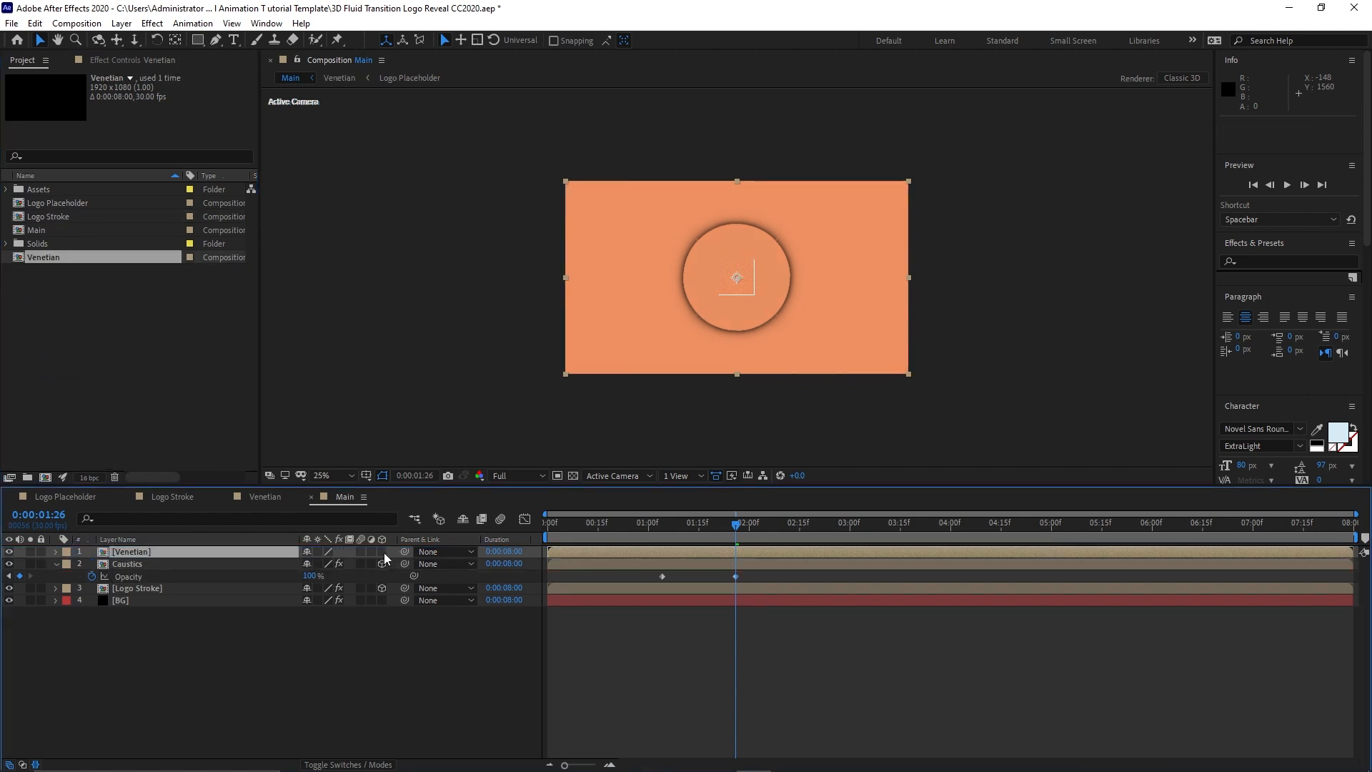
pyautogui.click(383, 552)
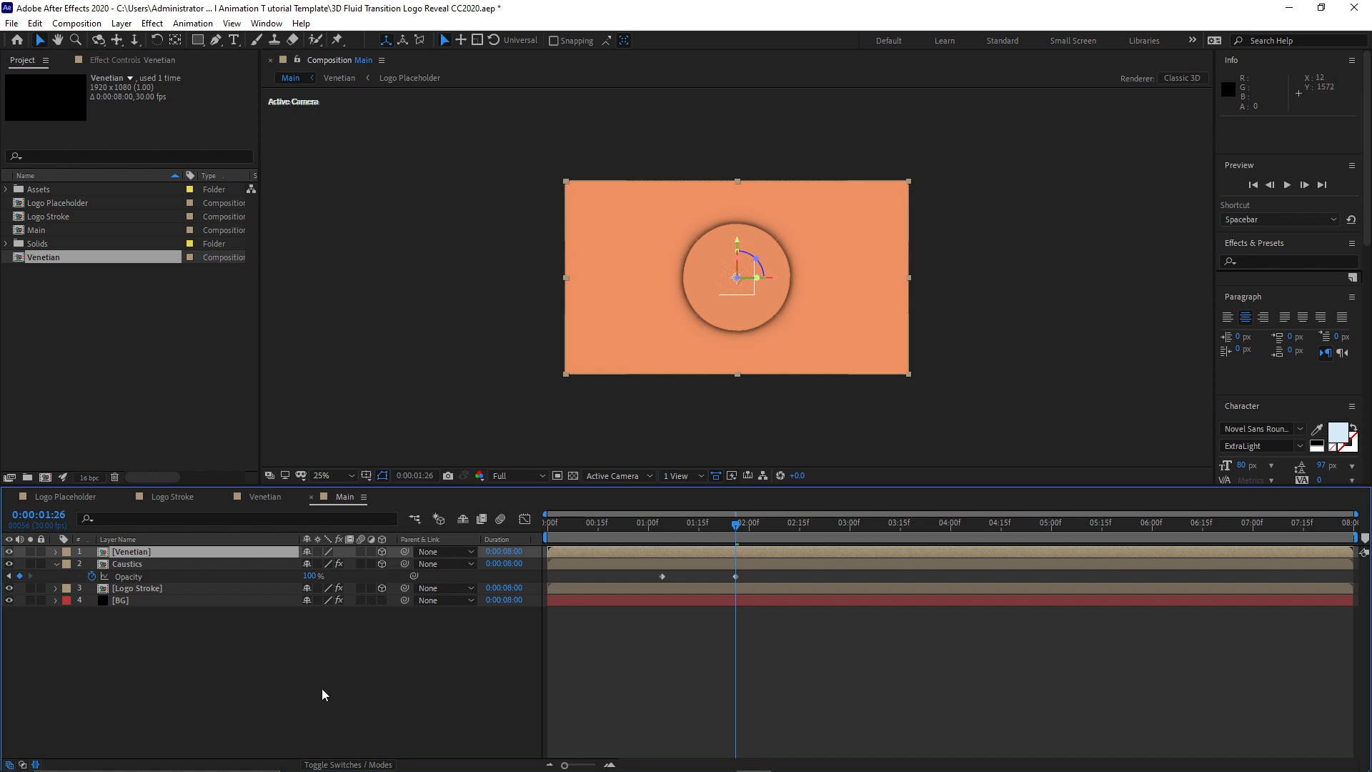
# Keyframe the Venetian layer's Opacity from 100% at 0:00:04:00 to 0% at 0:00:05:00.
pyautogui.press('t')
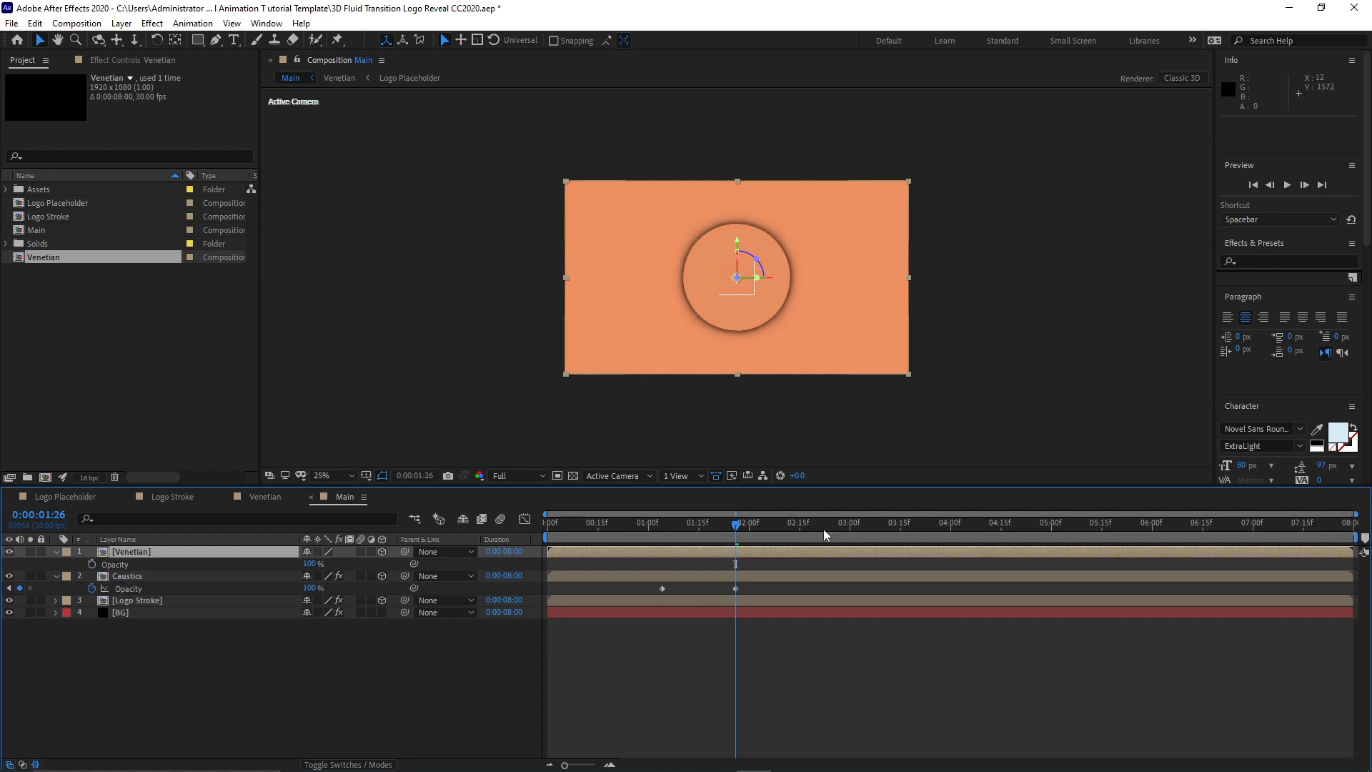
pyautogui.click(949, 530)
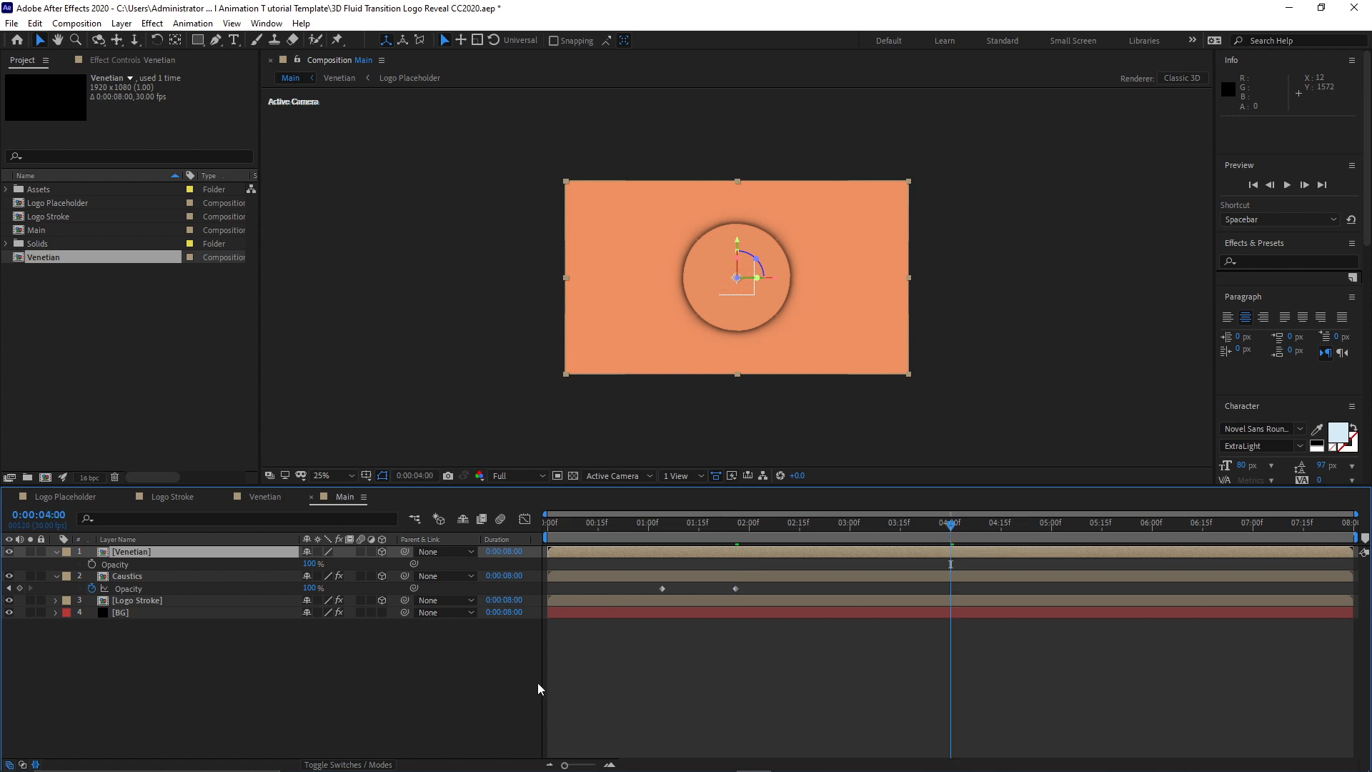
pyautogui.click(92, 565)
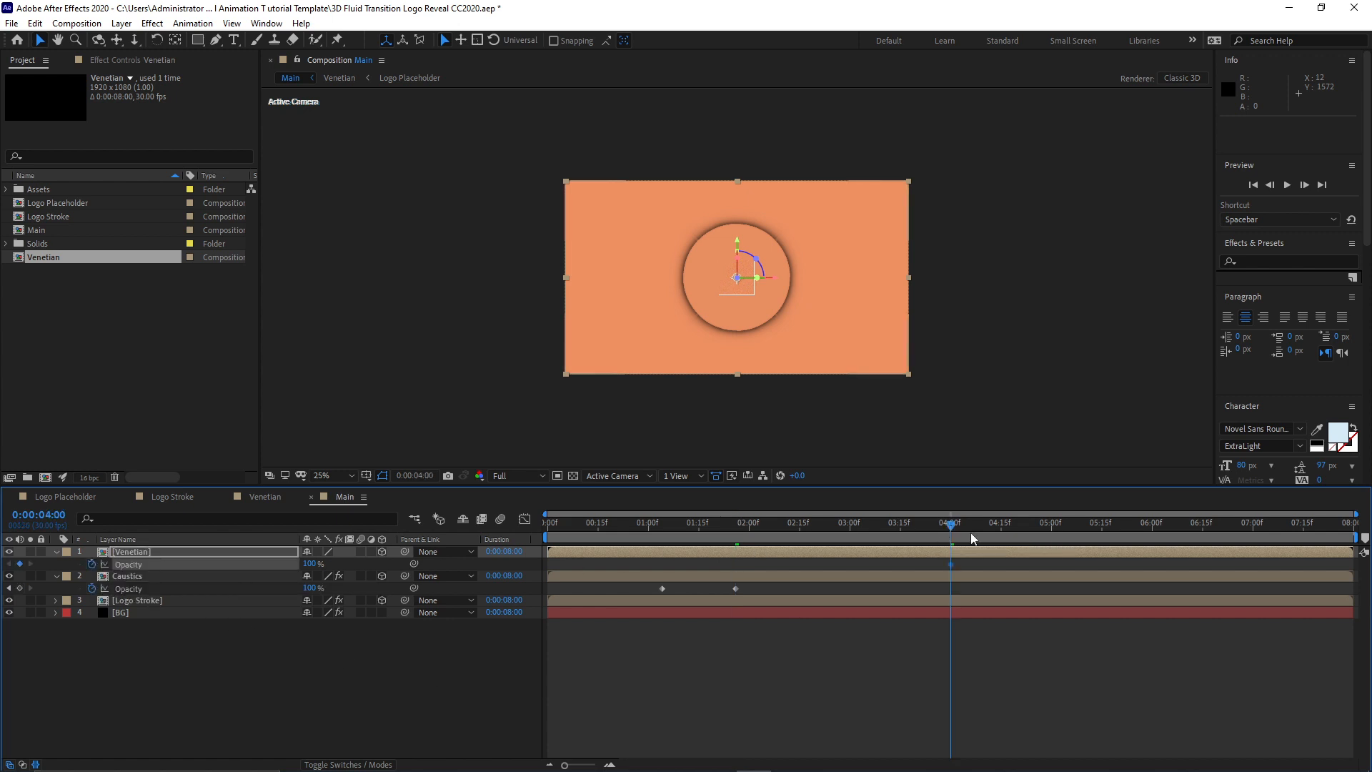
pyautogui.click(1051, 531)
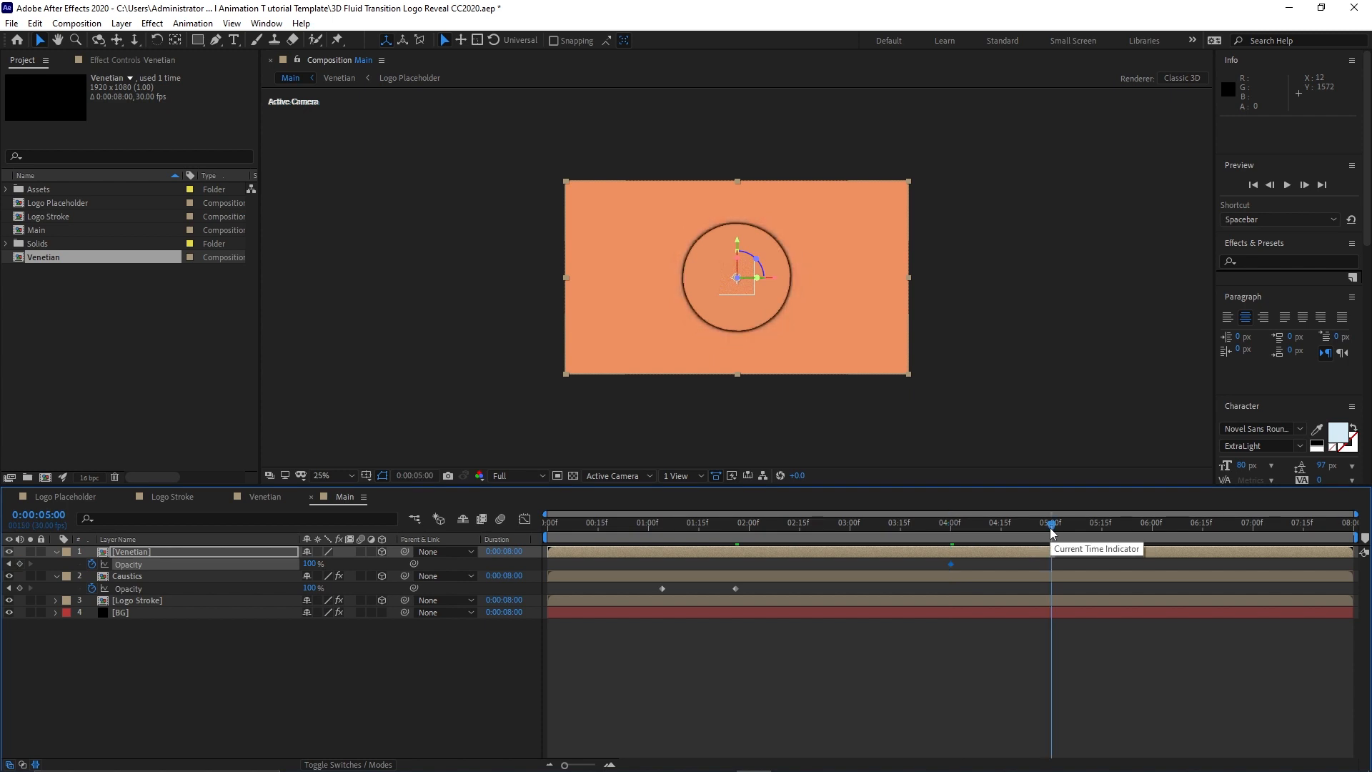
pyautogui.click(309, 564)
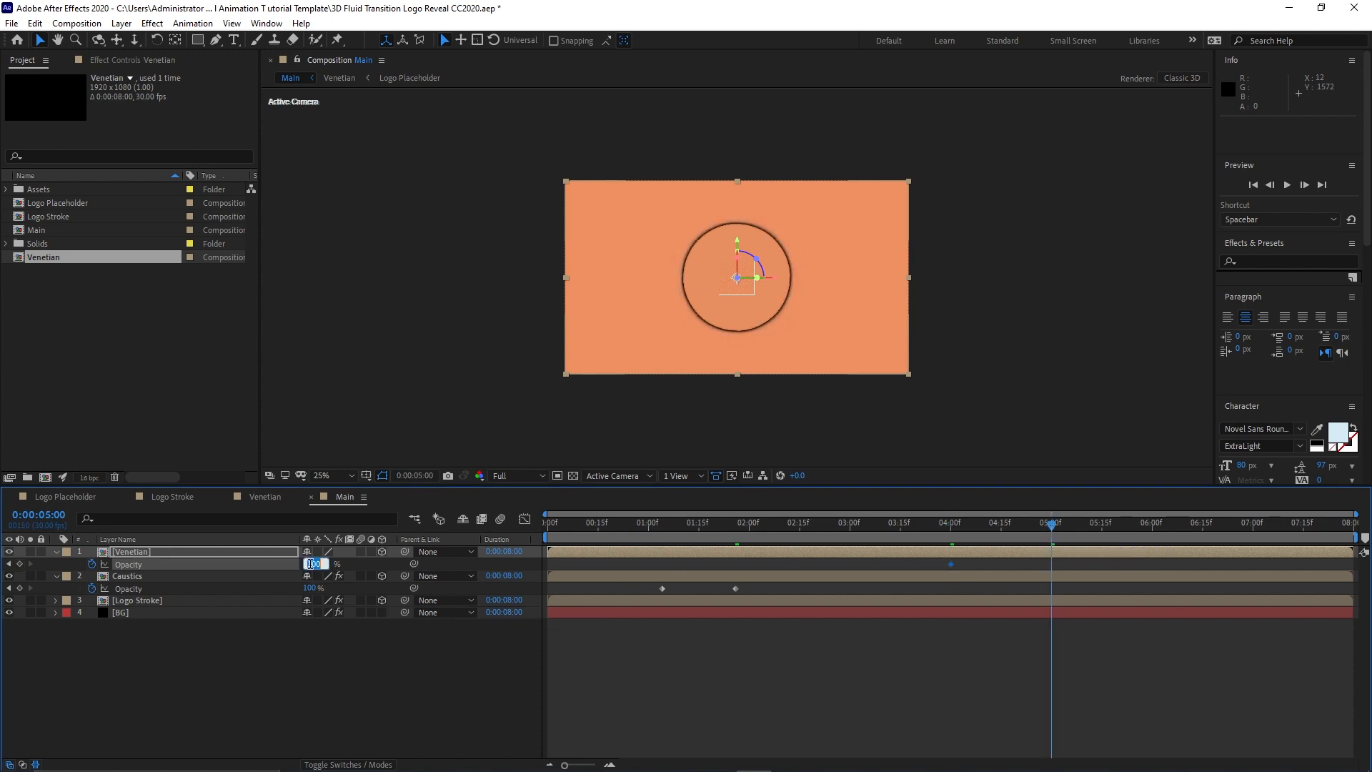
pyautogui.write('0')
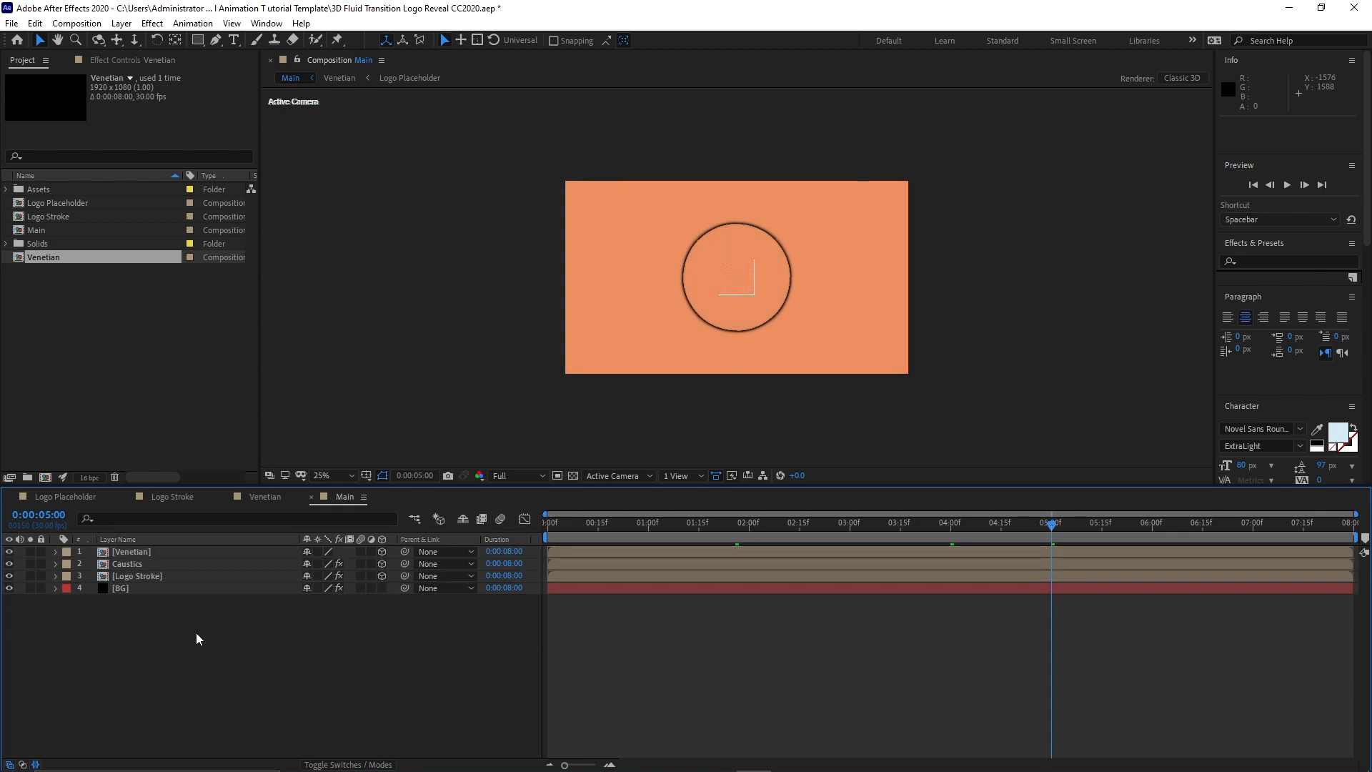
# Set the Z Position of the Venetian, Caustics and Logo Stroke layers to 21 together, and collapse their properties.
pyautogui.moveTo(92, 554); pyautogui.dragTo(100, 577)
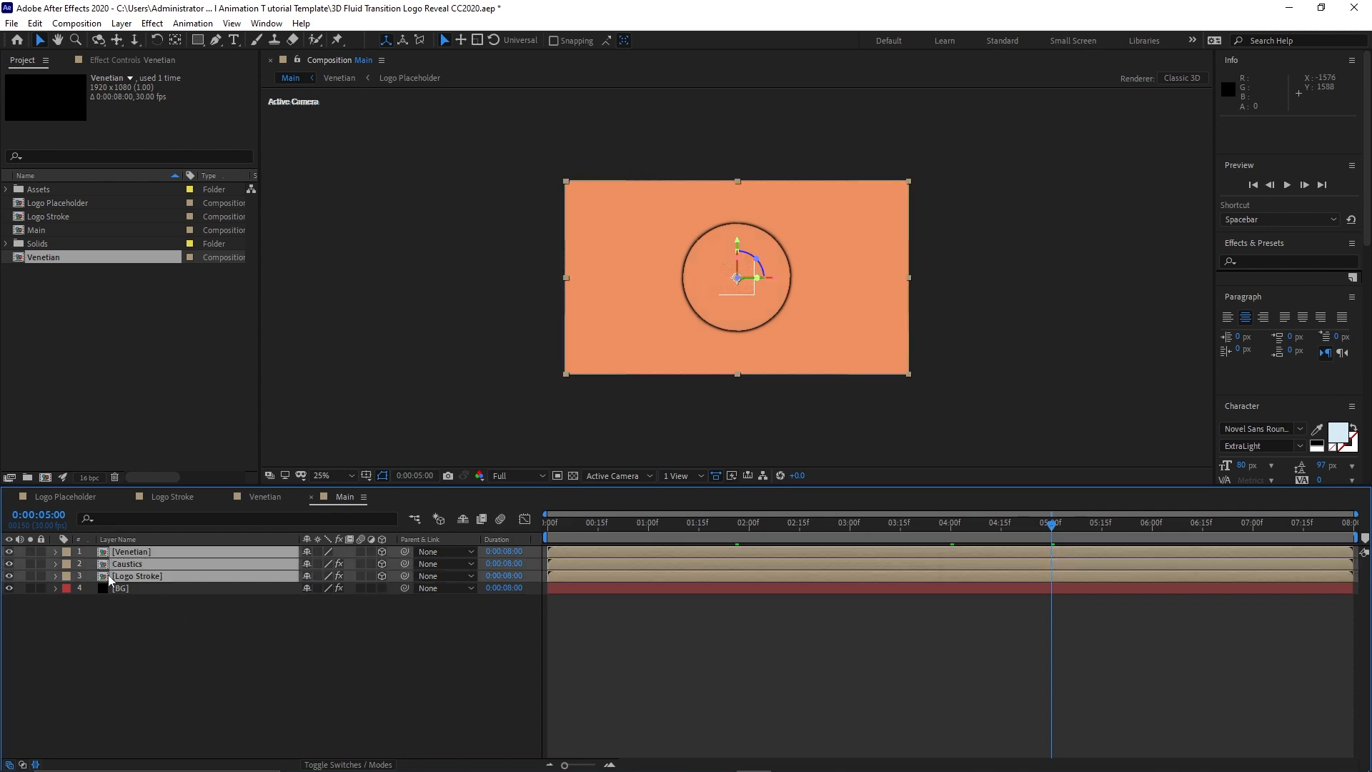
pyautogui.press('p')
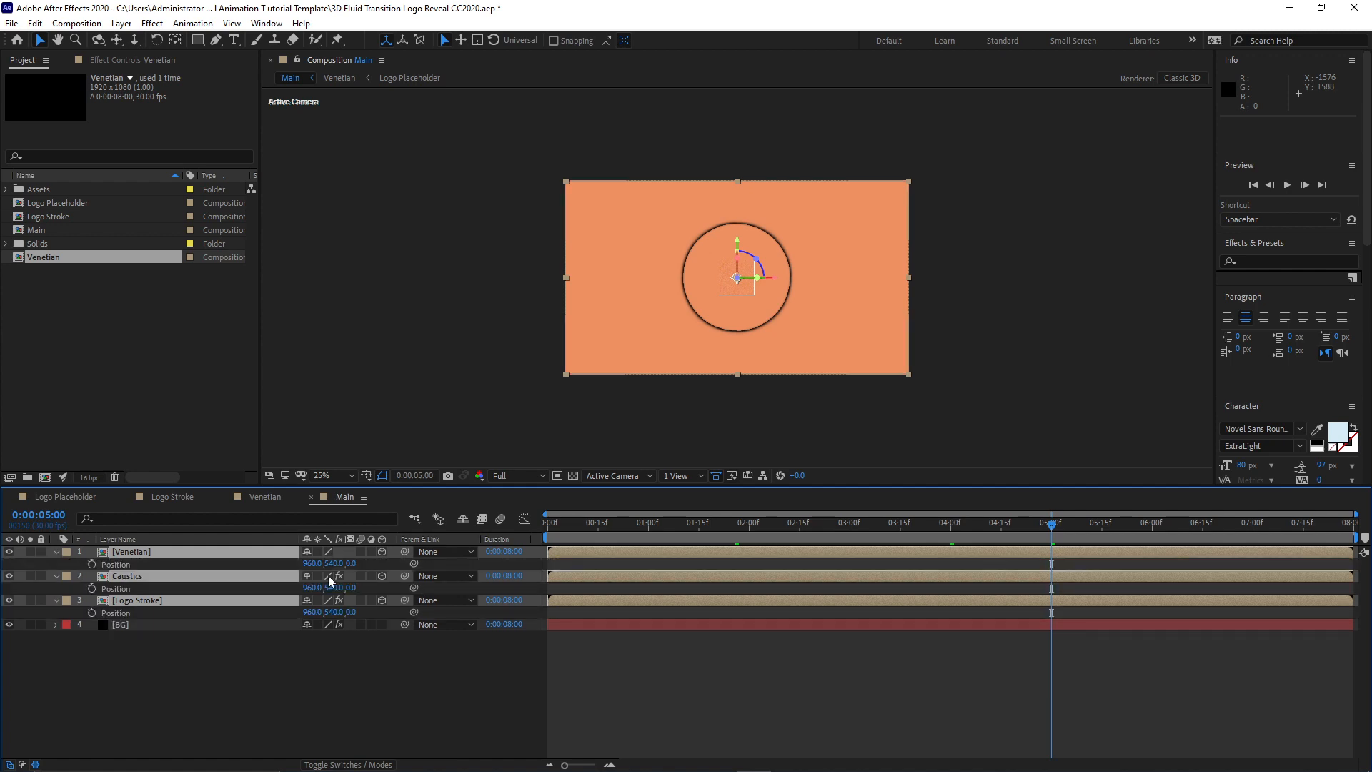
pyautogui.click(351, 564)
pyautogui.write('21')
pyautogui.click(57, 551)
pyautogui.click(57, 565)
pyautogui.click(57, 577)
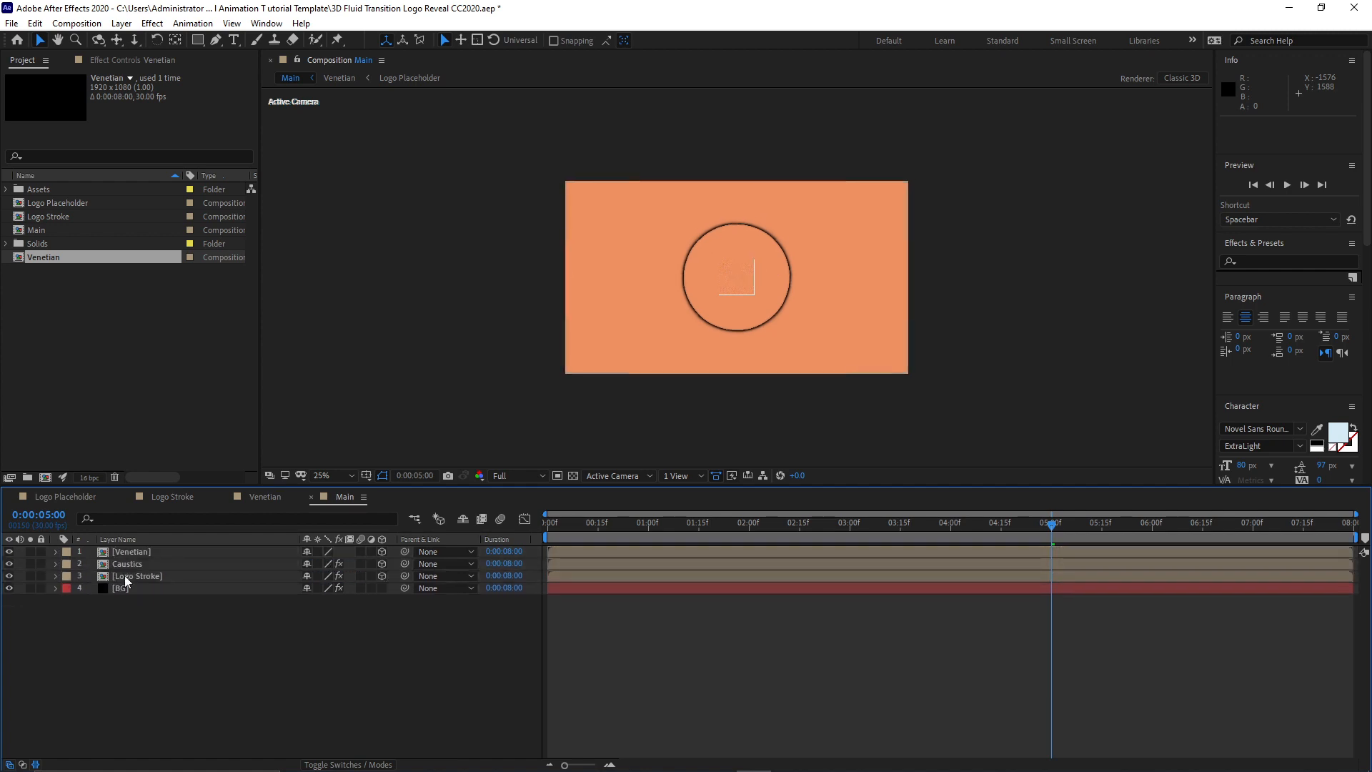
# Duplicate the Logo Stroke layer, move the copy above Venetian and rename it Logo Shadow Stroke.
pyautogui.click(126, 576)
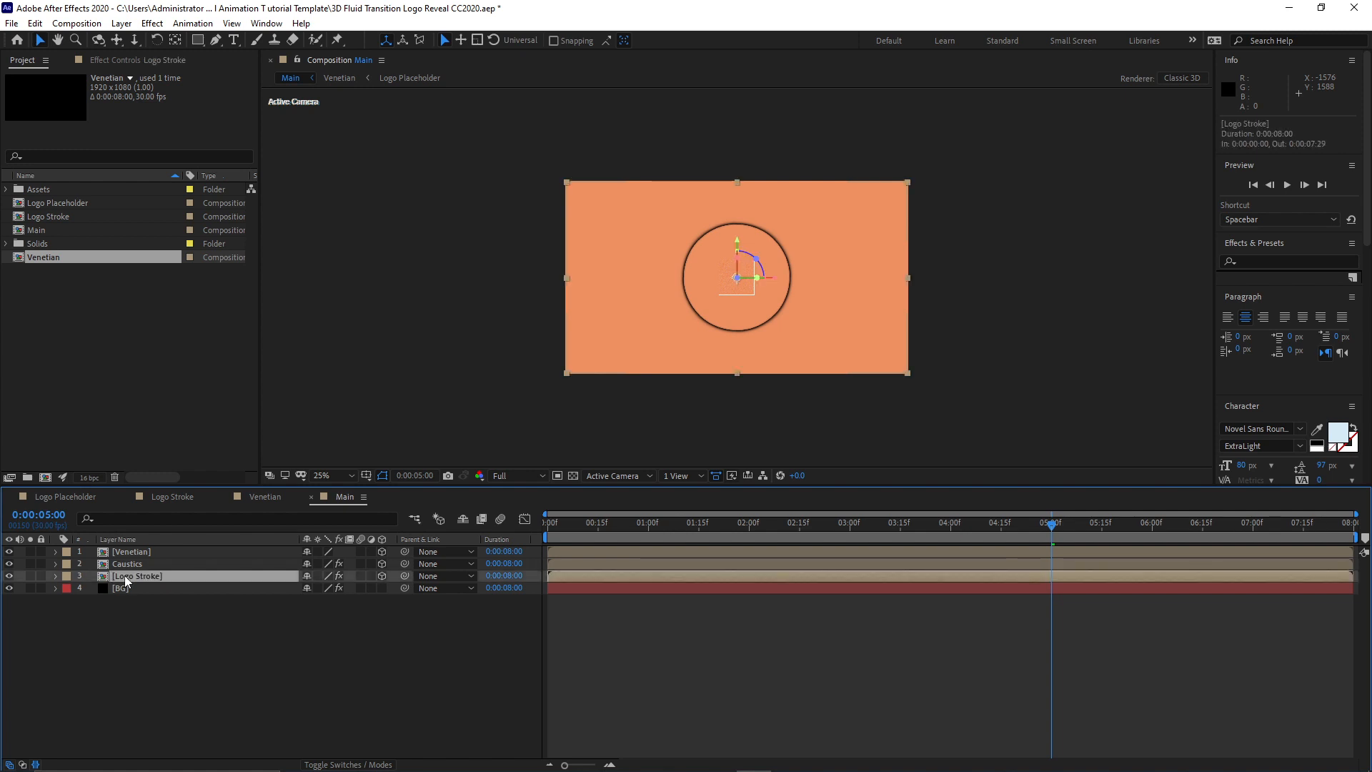
pyautogui.hotkey('ctrl', 'd')
pyautogui.moveTo(150, 577); pyautogui.dragTo(149, 551)
pyautogui.rightClick(213, 550)
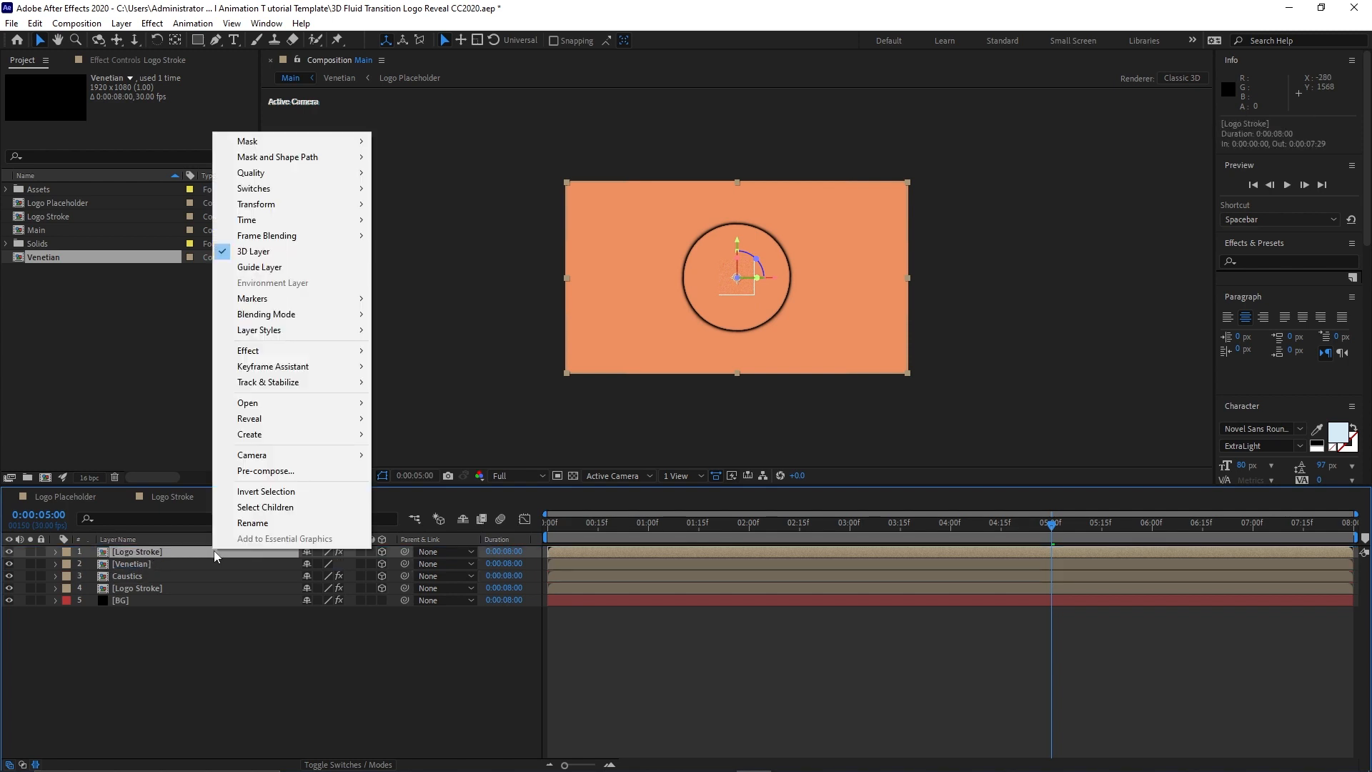
pyautogui.click(252, 524)
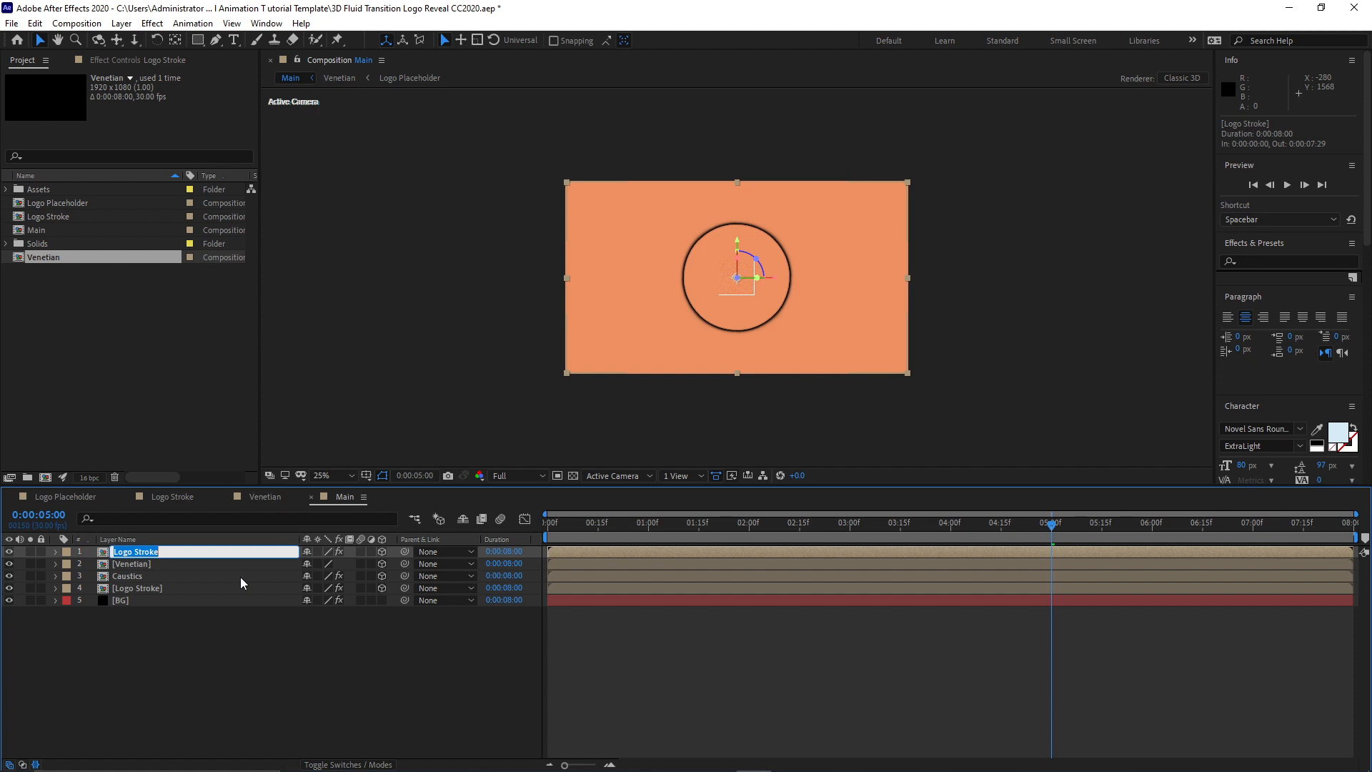
pyautogui.click(135, 552)
pyautogui.write('Shadow')
pyautogui.click(190, 557)
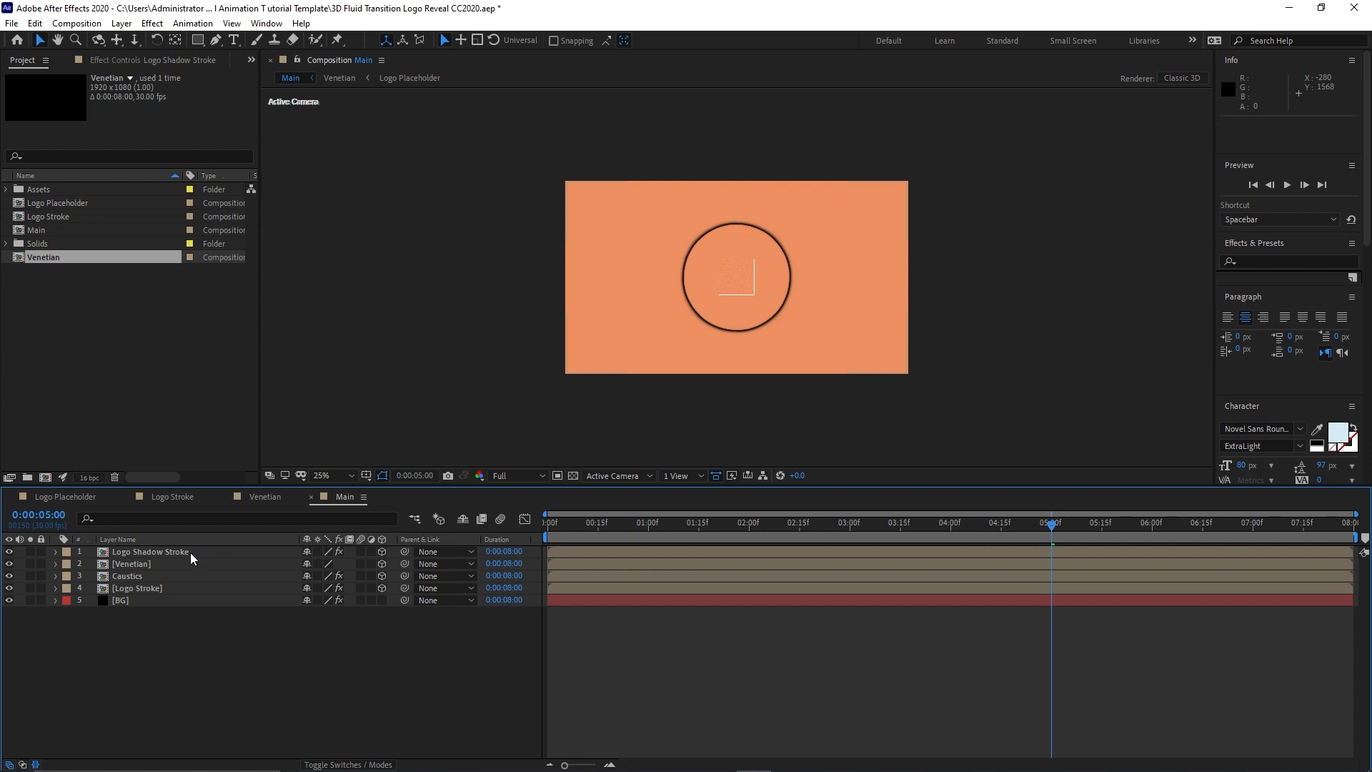
# Remove the CC Radial Fast Blur and Glow effects from the Logo Shadow Stroke layer.
pyautogui.click(190, 552)
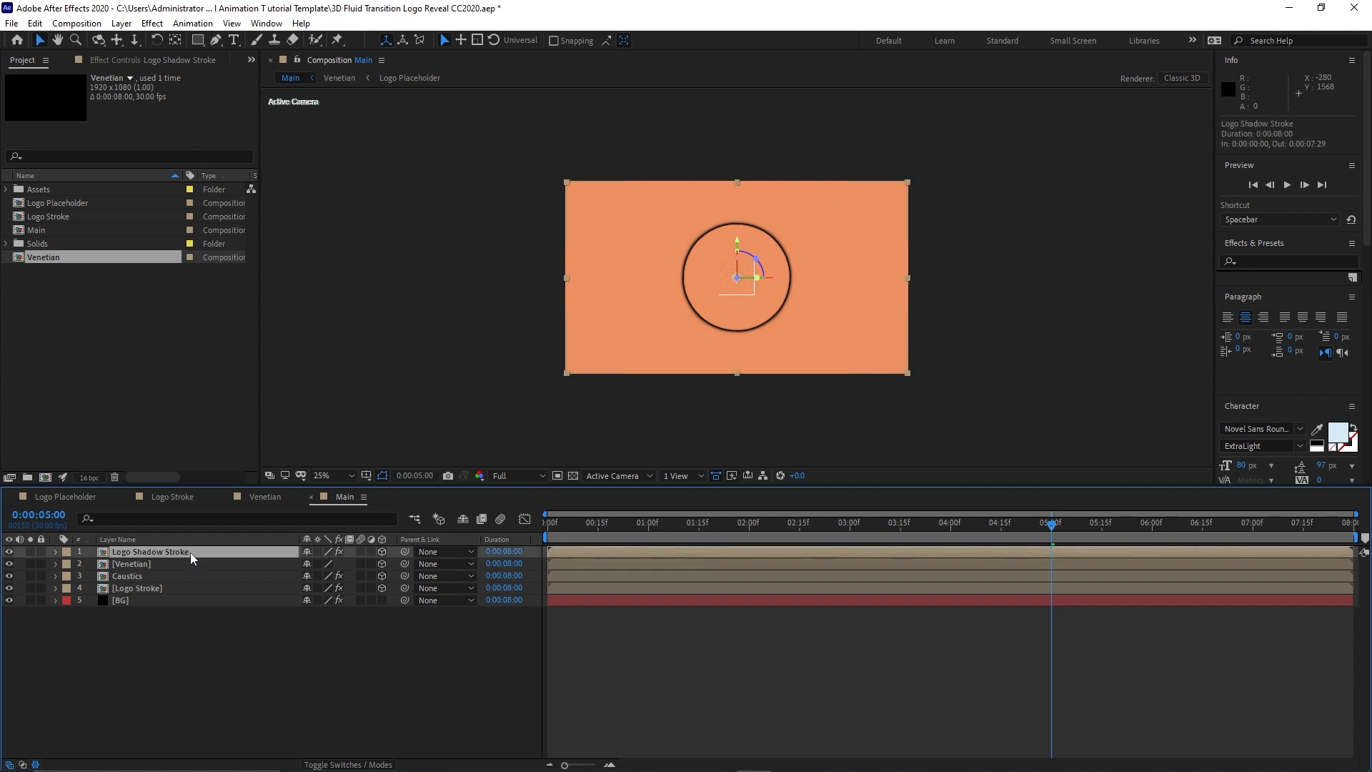
pyautogui.click(139, 62)
pyautogui.click(77, 90)
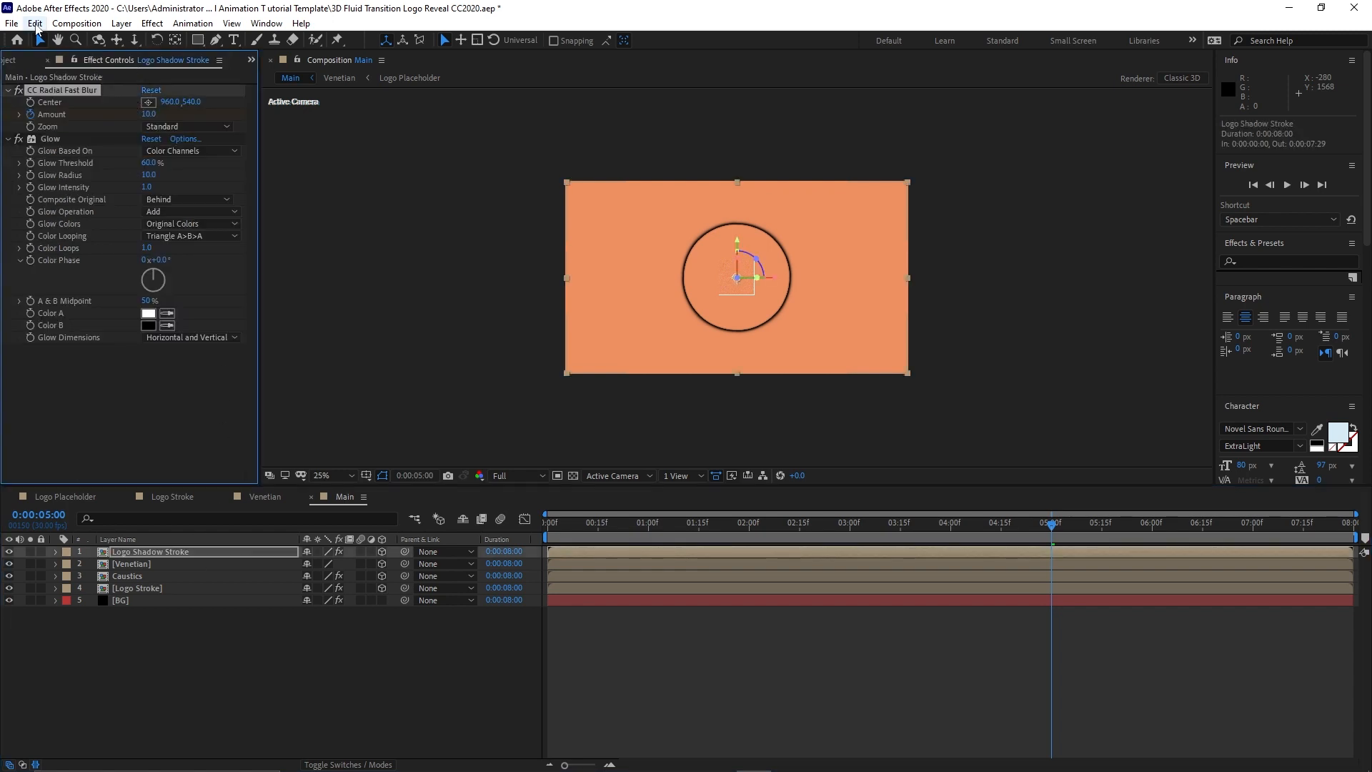
pyautogui.click(34, 23)
pyautogui.click(83, 187)
pyautogui.click(50, 90)
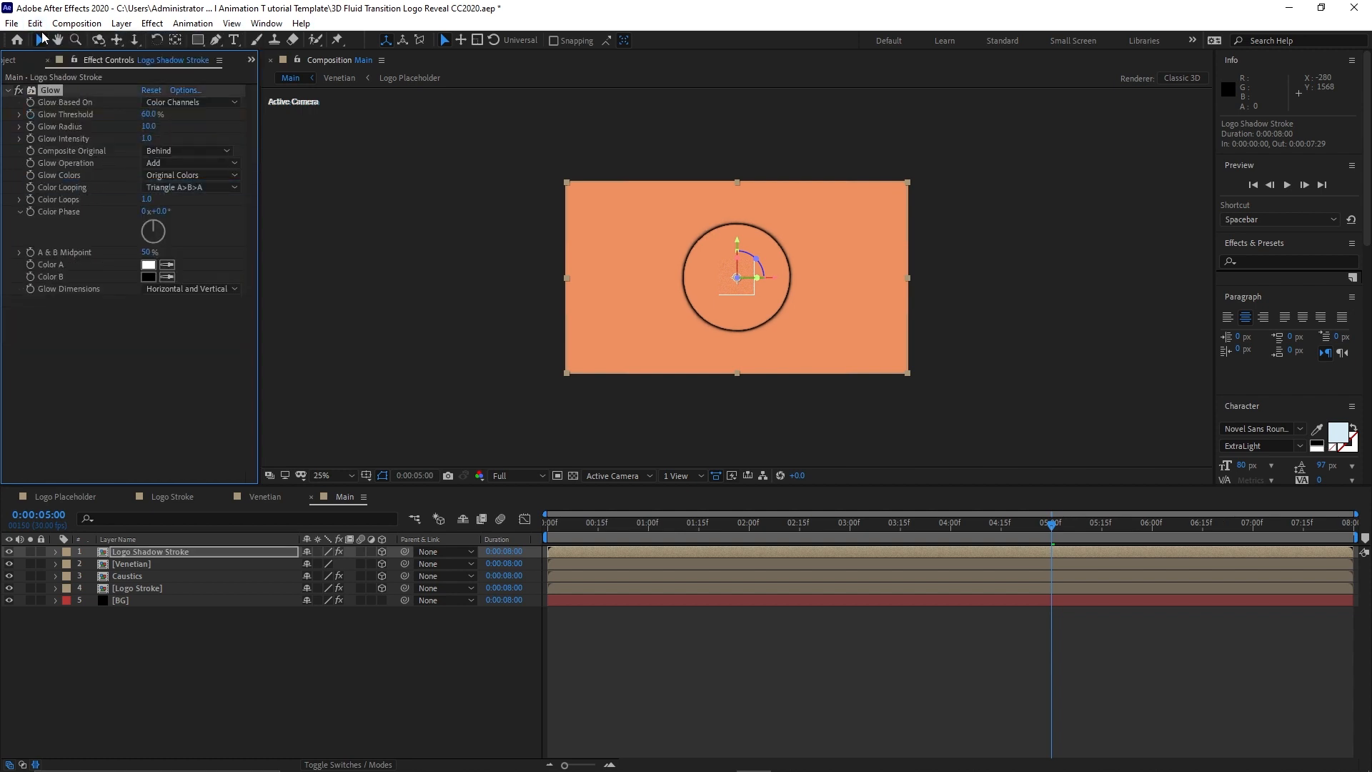
pyautogui.click(34, 23)
pyautogui.click(84, 187)
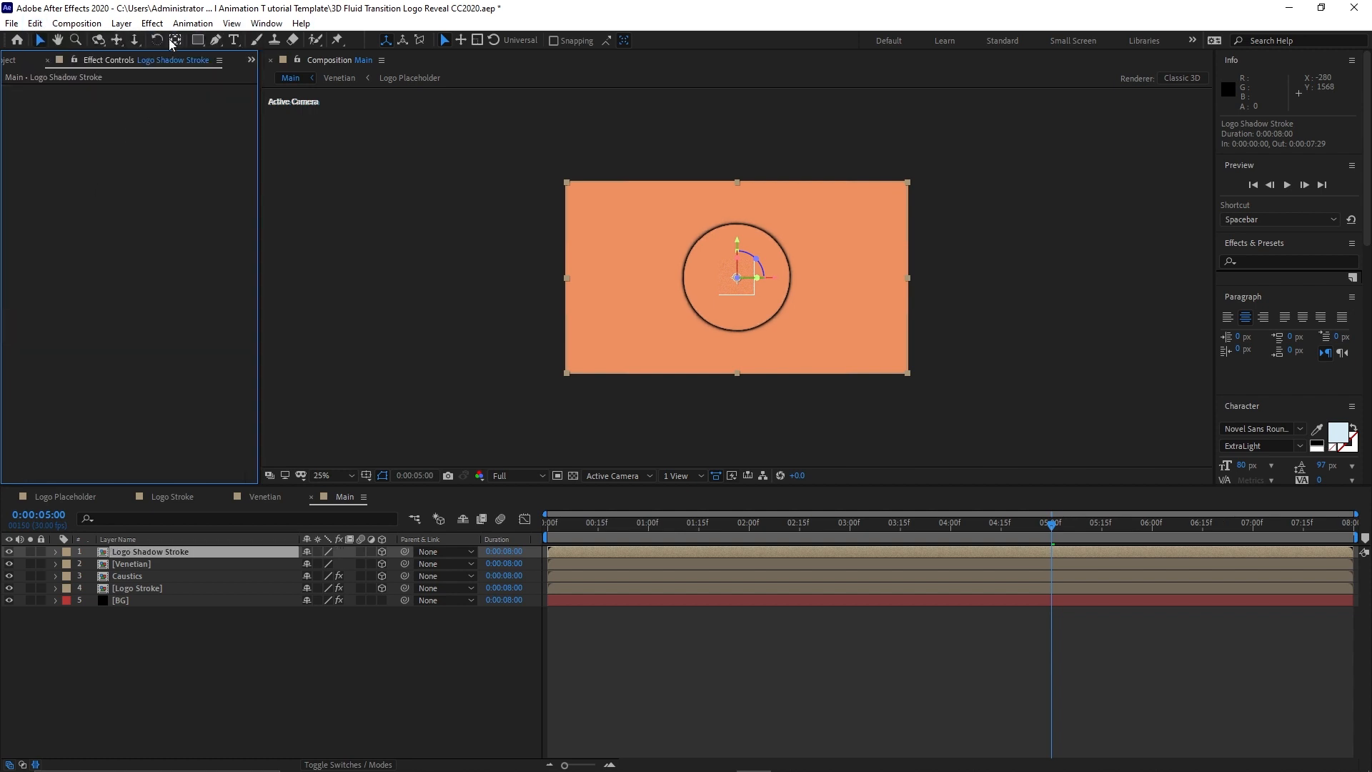
# Apply a Fast Box Blur to Logo Shadow Stroke with Blur Radius 31 and Iterations 1.
pyautogui.click(153, 22)
pyautogui.moveTo(261, 124)
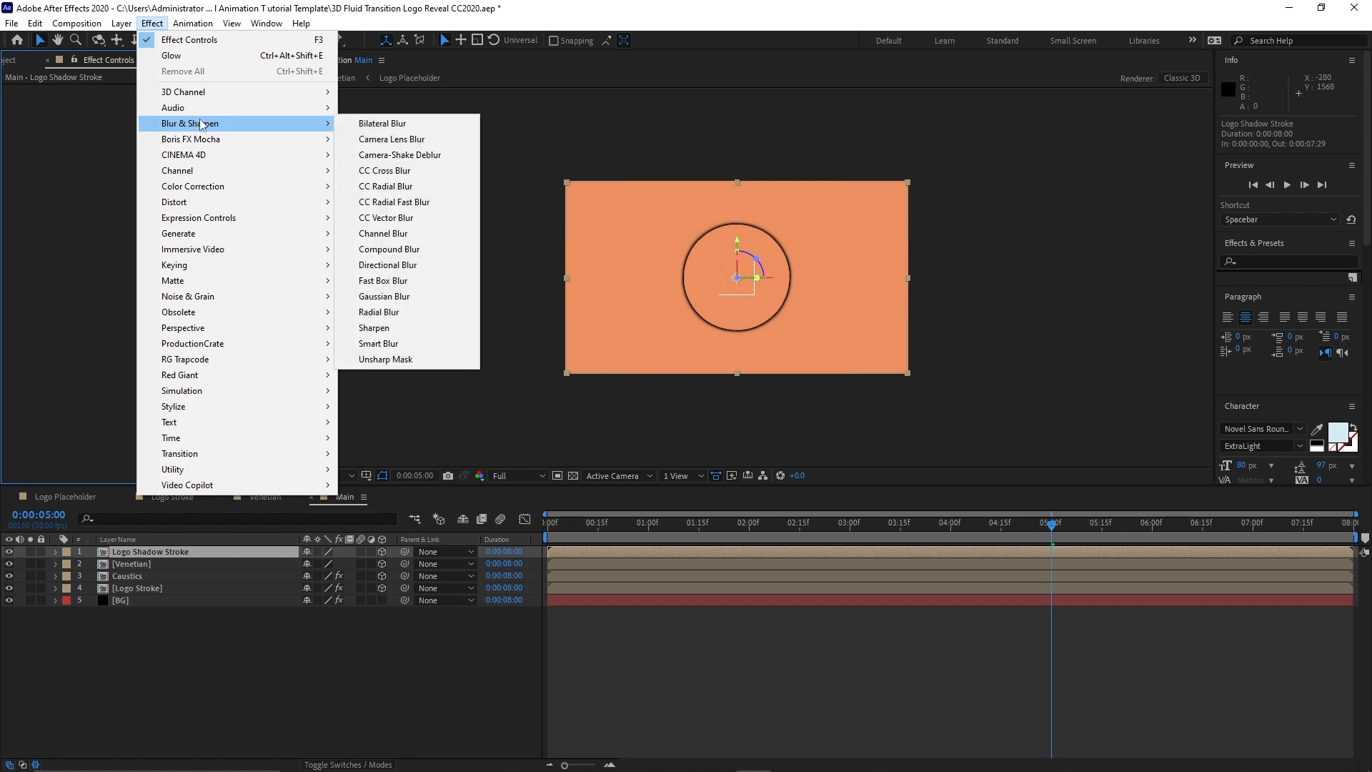
pyautogui.click(383, 280)
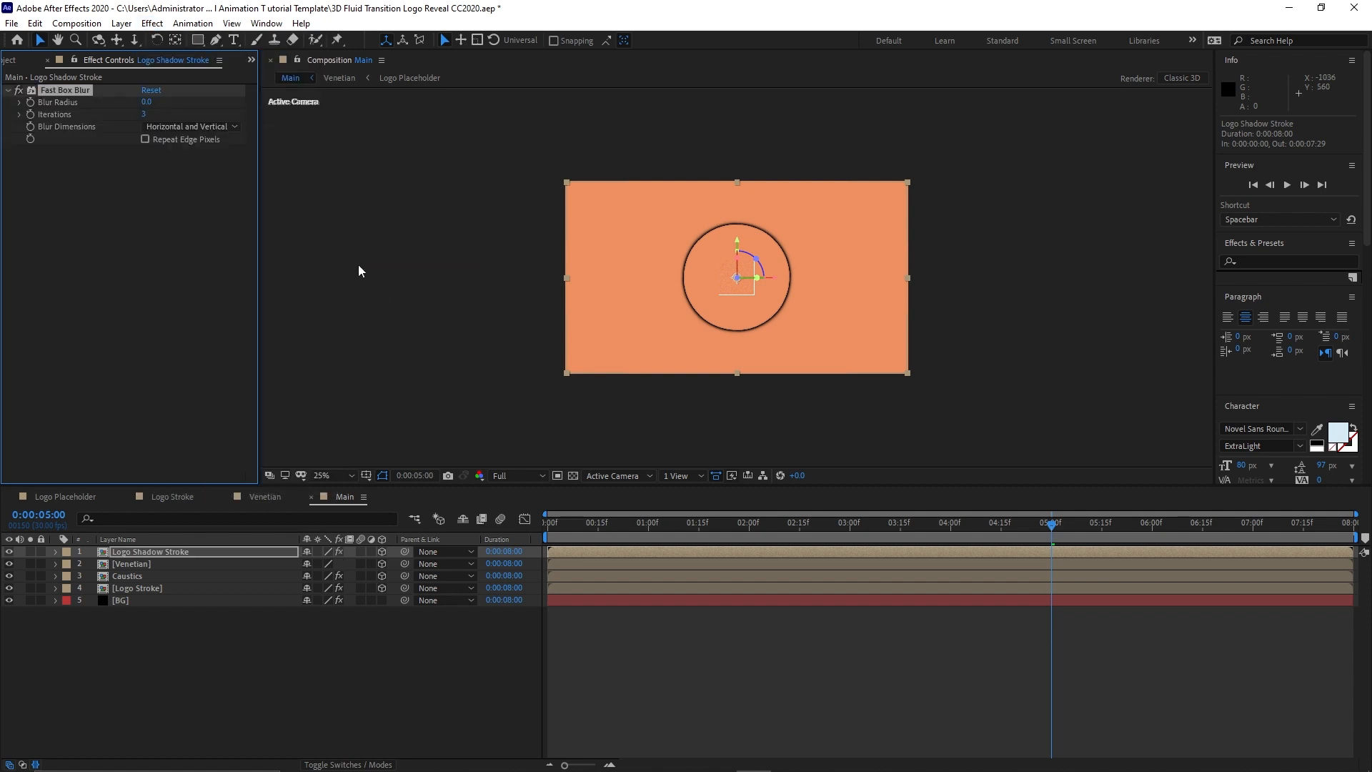
pyautogui.click(153, 102)
pyautogui.write('31')
pyautogui.write('1')
pyautogui.click(203, 272)
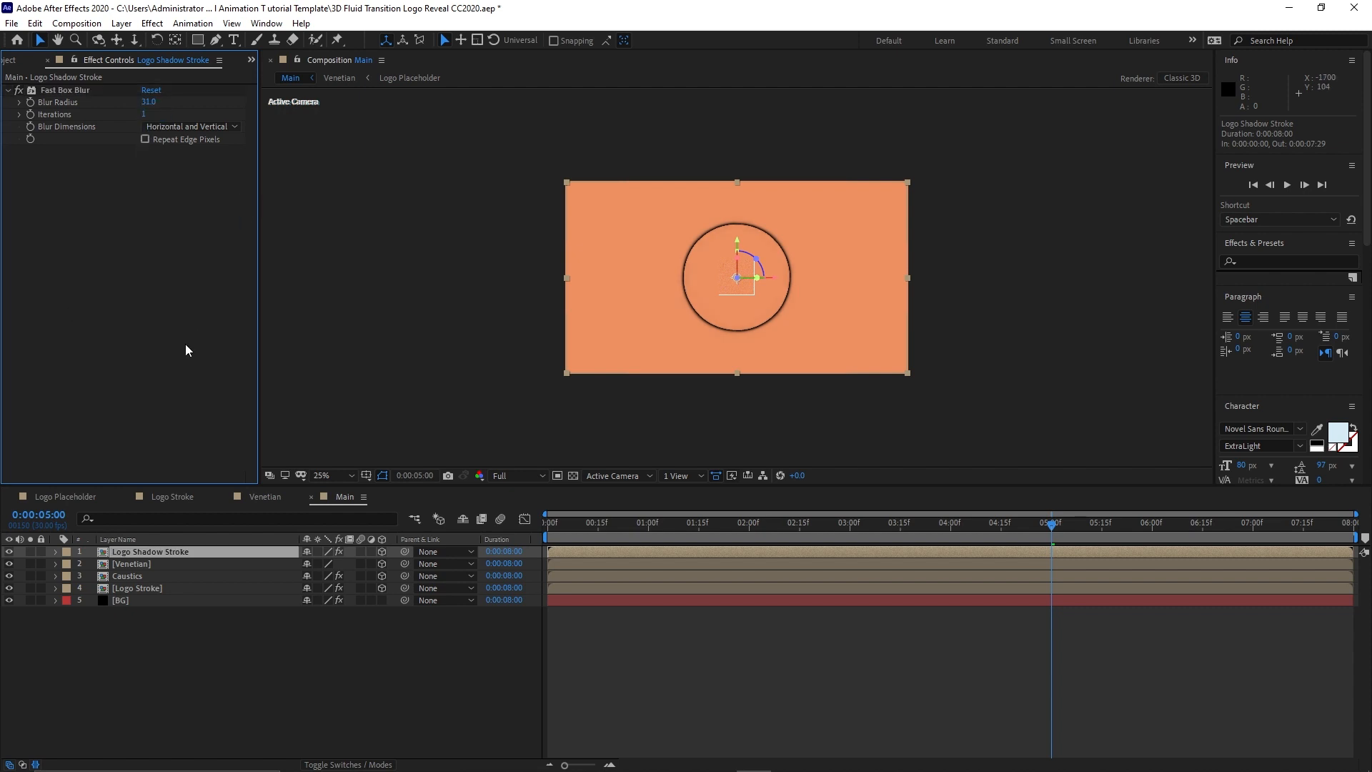
# Keyframe the Logo Shadow Stroke layer's Opacity at 0% at 0:00:05:00 and 100% at 0:00:04:00.
pyautogui.press('t')
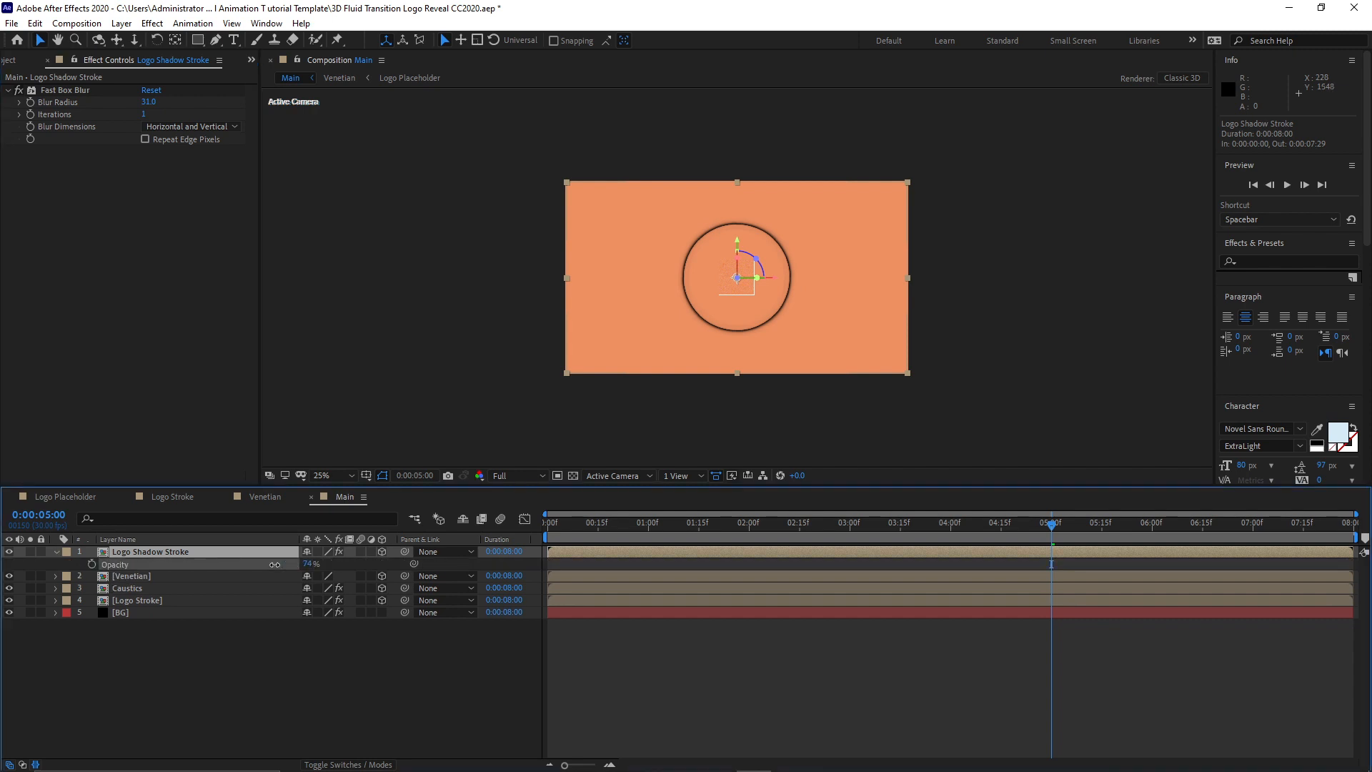
pyautogui.moveTo(274, 564); pyautogui.dragTo(217, 564)
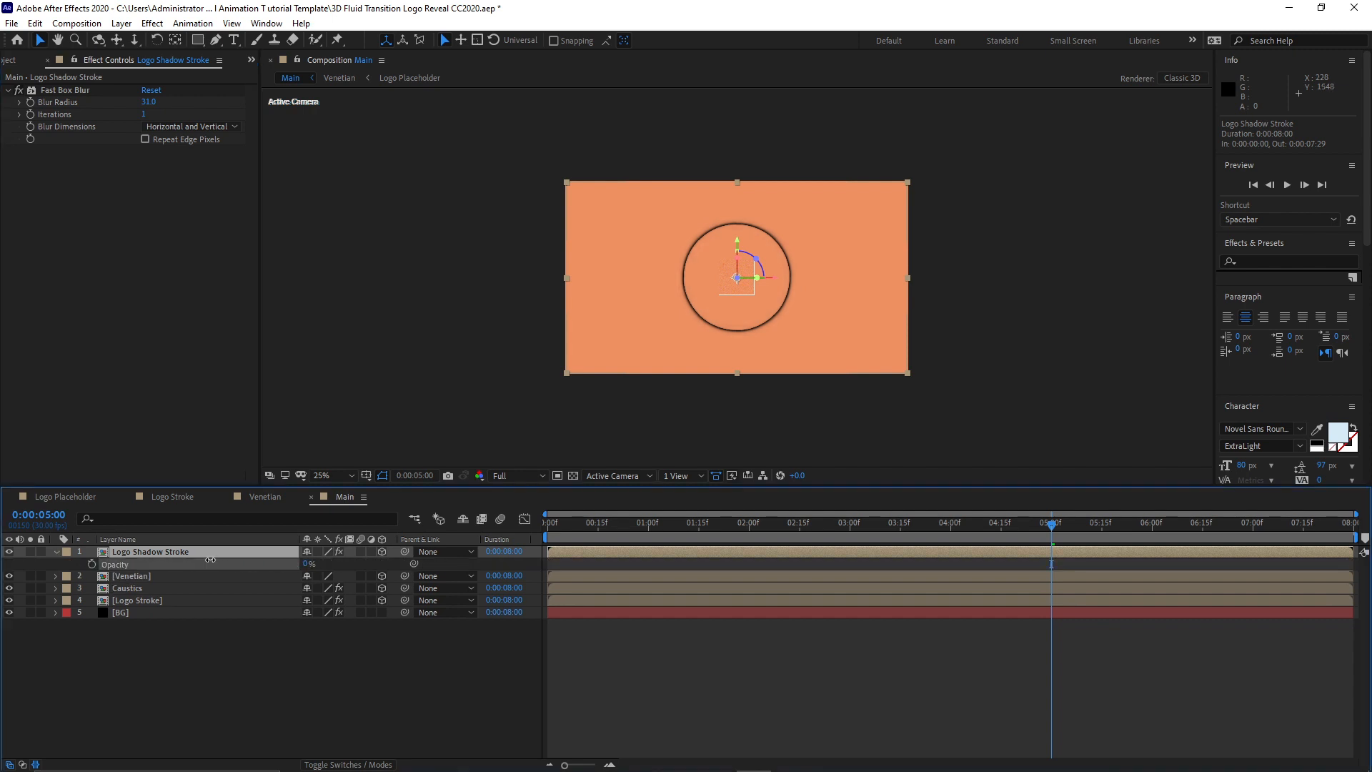
pyautogui.click(91, 565)
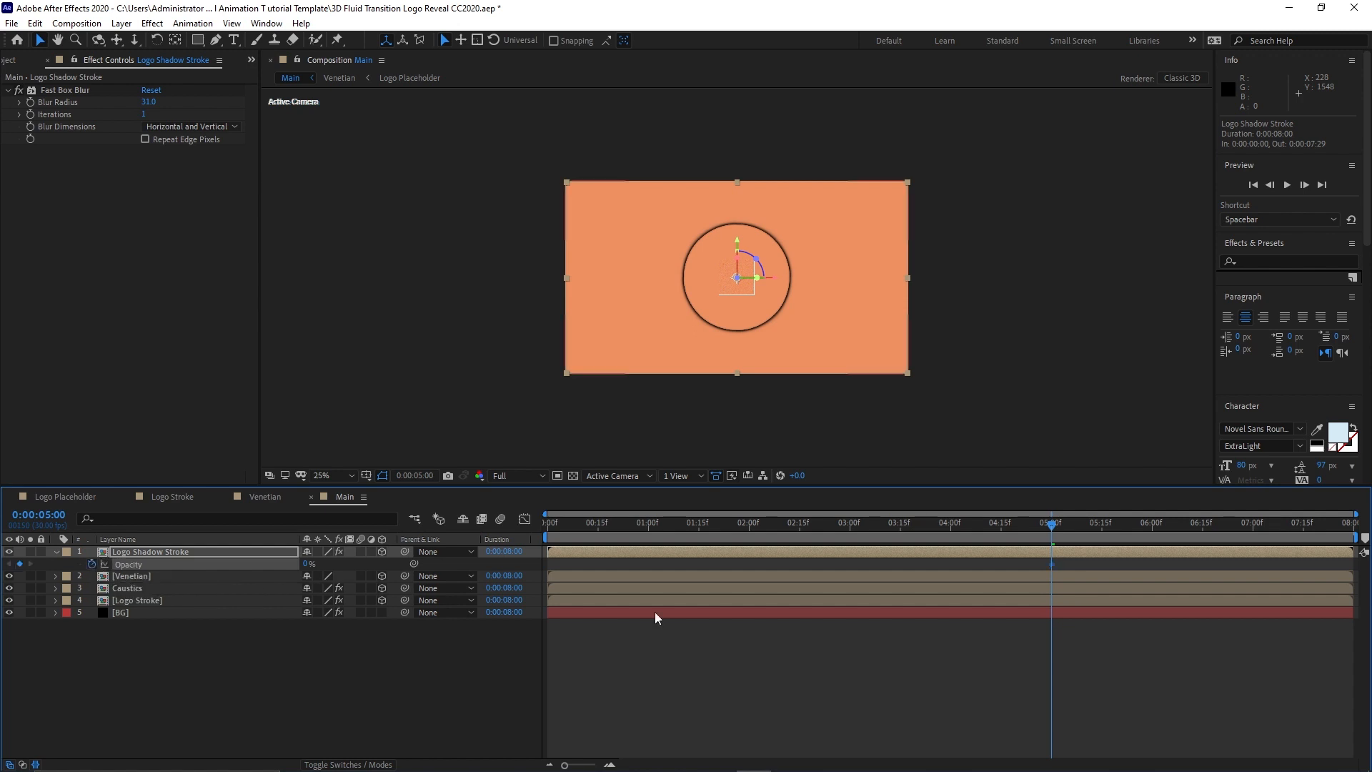
pyautogui.moveTo(1050, 525); pyautogui.dragTo(951, 536)
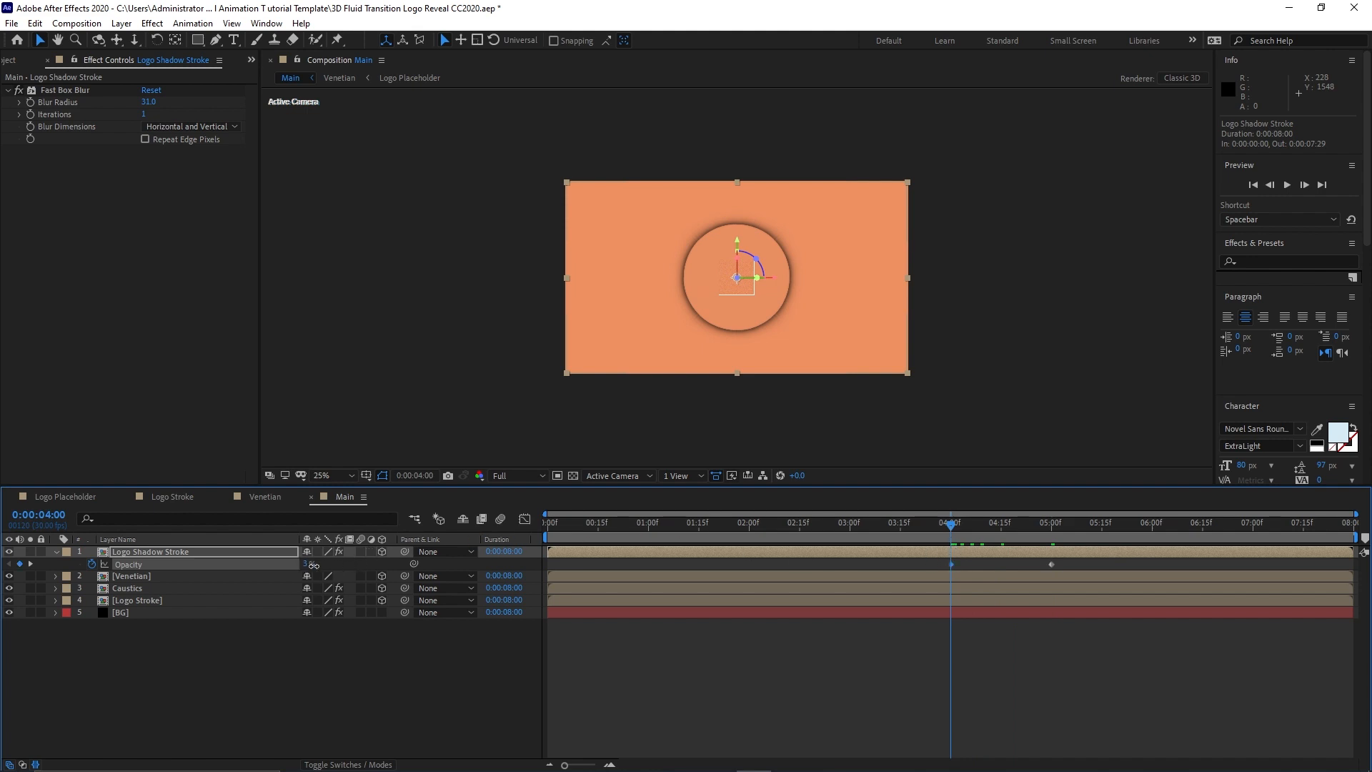
pyautogui.moveTo(310, 566); pyautogui.dragTo(425, 576)
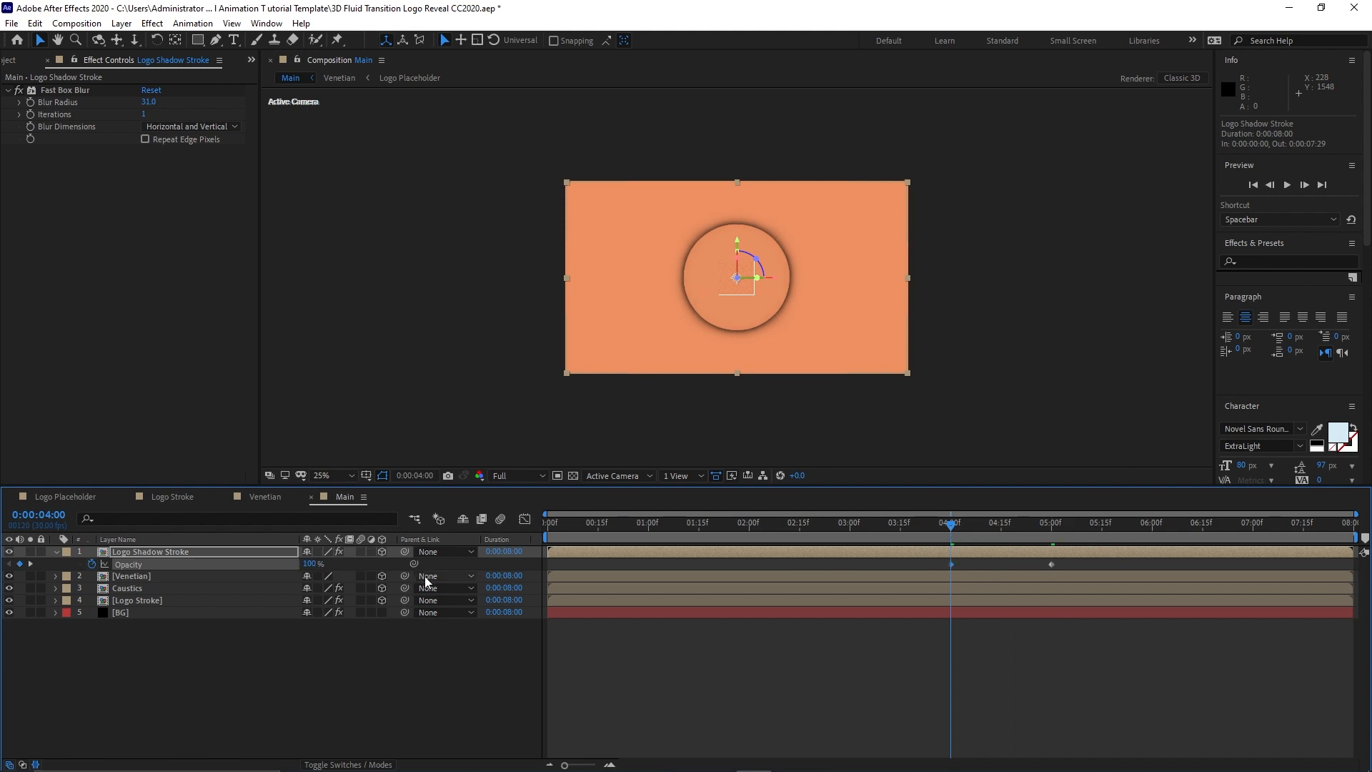
# Duplicate the Logo Shadow Stroke layer and keyframe the copy's Fast Box Blur radius at 17 at 0:00:01:00.
pyautogui.click(188, 552)
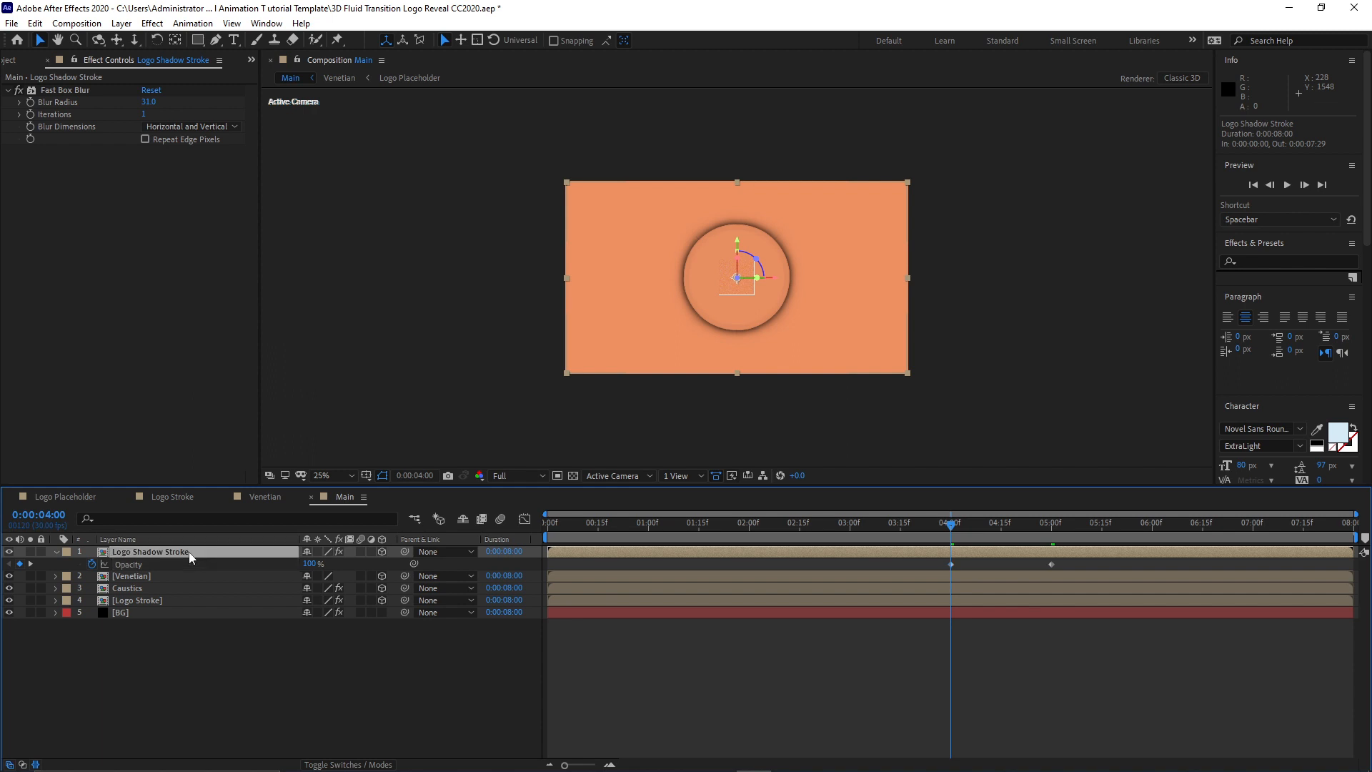
pyautogui.hotkey('ctrl', 'd')
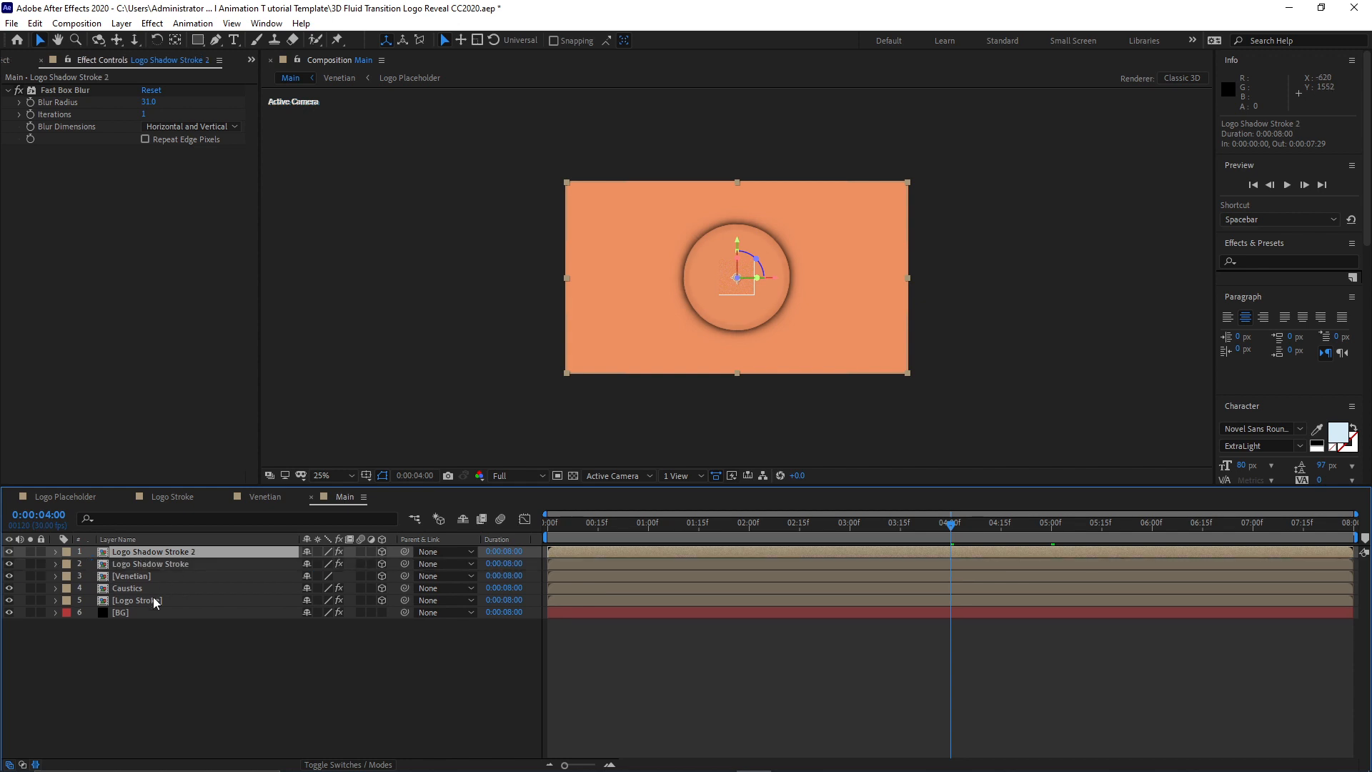
pyautogui.press('t')
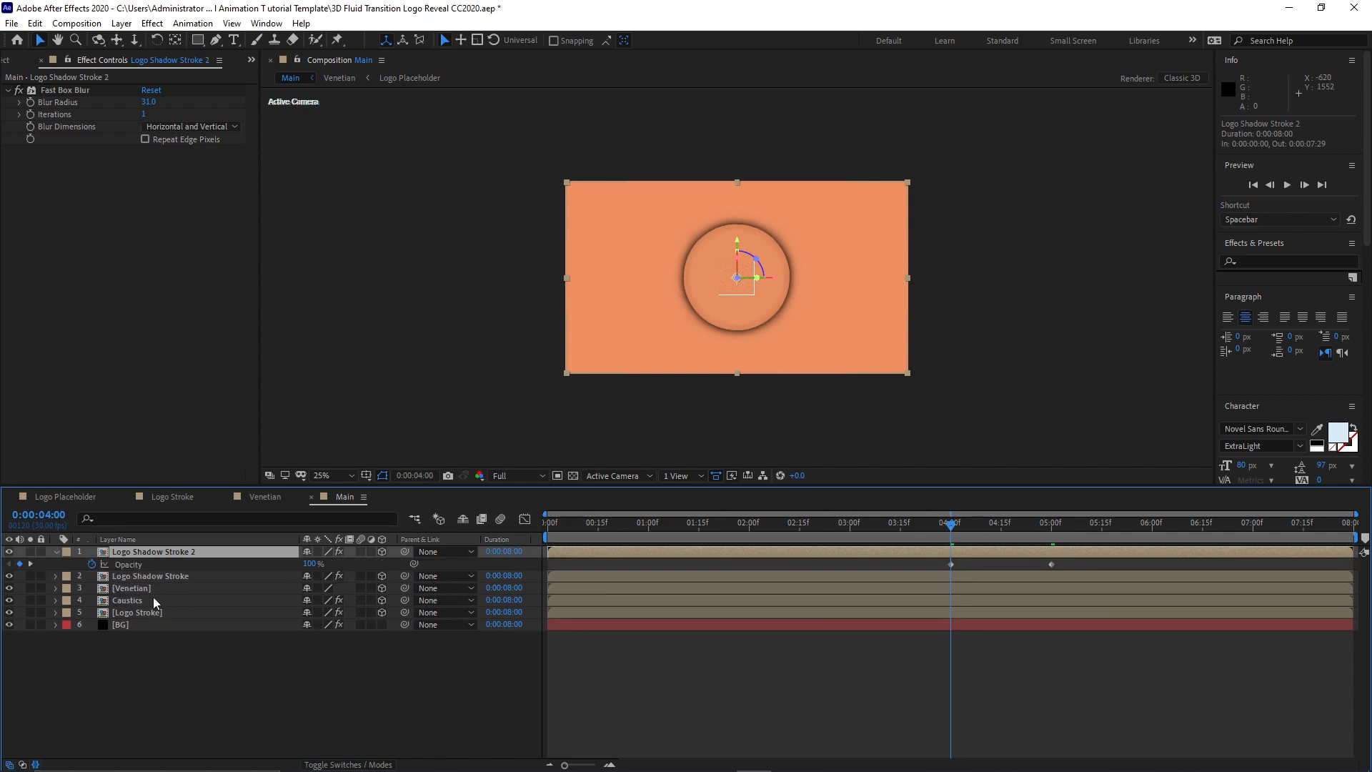
pyautogui.click(649, 525)
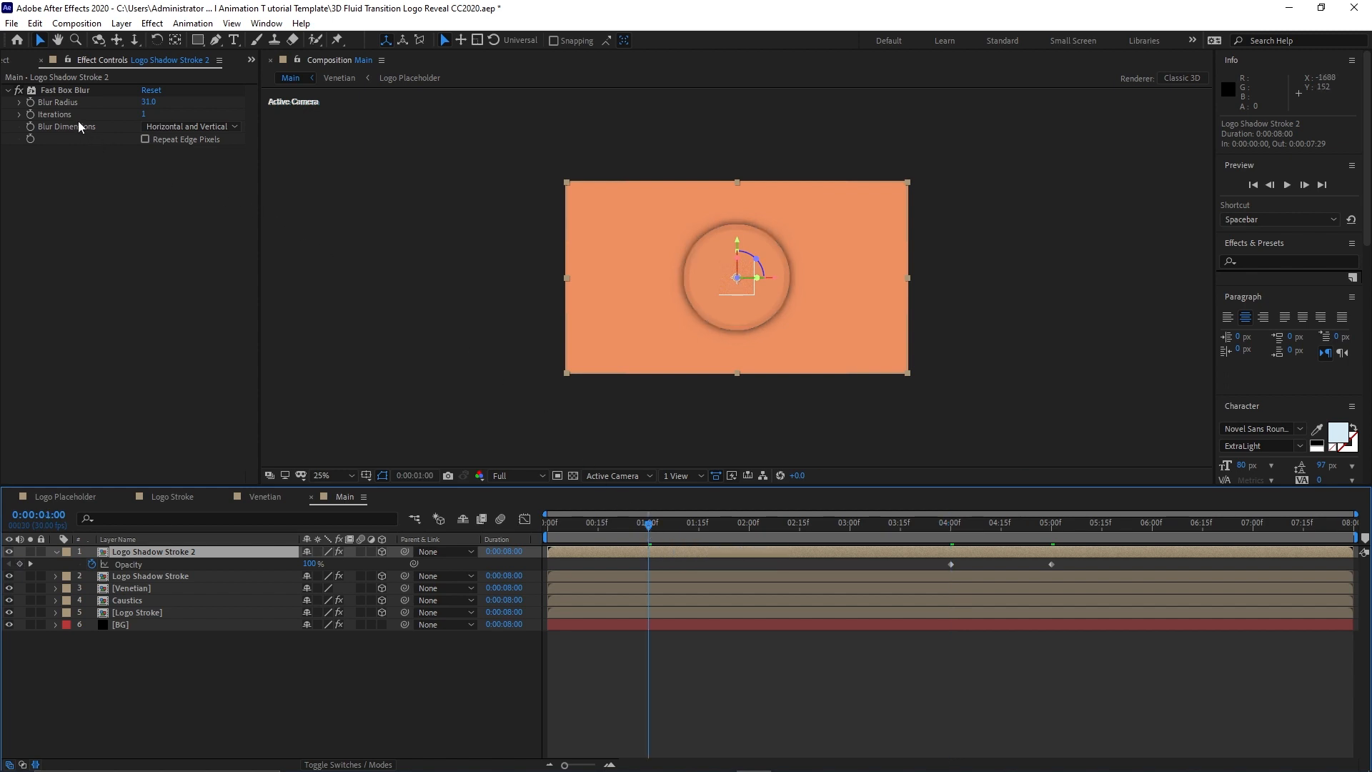
pyautogui.click(31, 105)
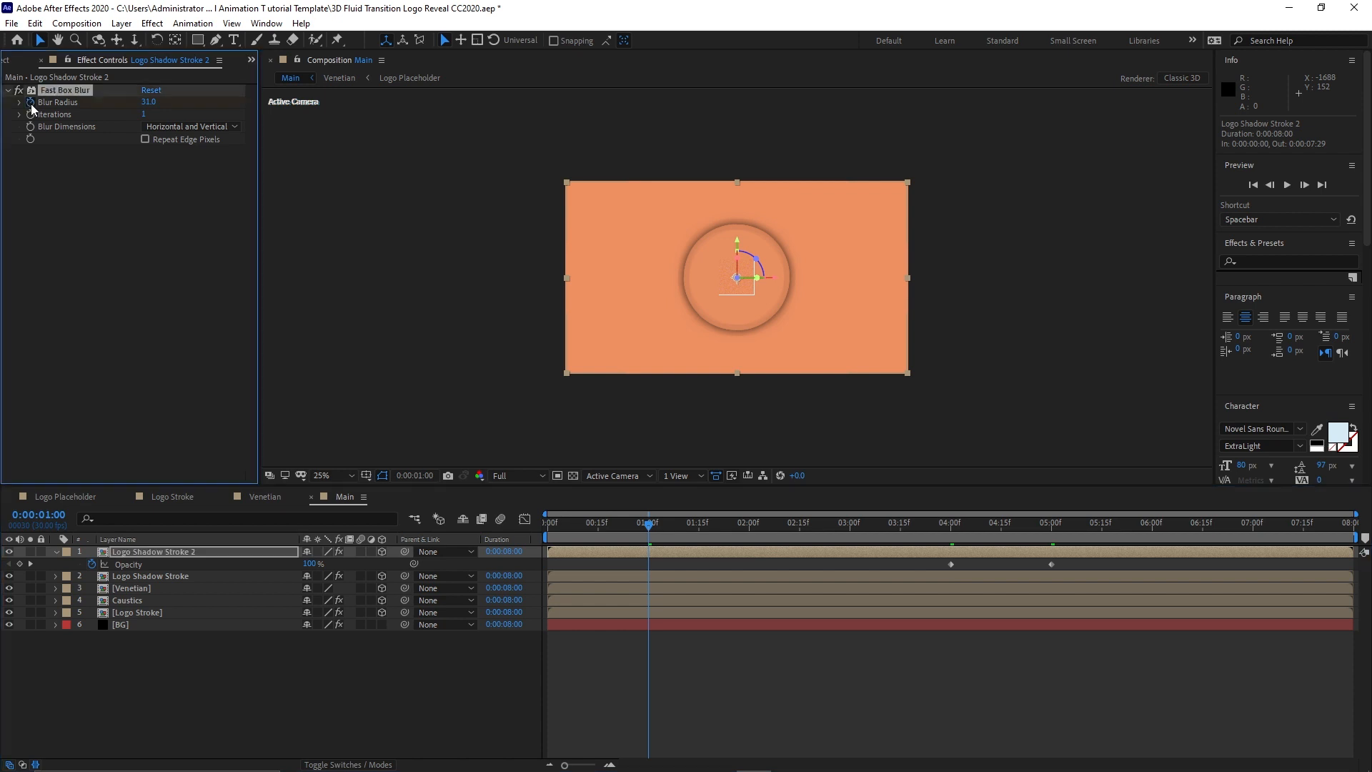
pyautogui.click(150, 103)
pyautogui.write('17')
# Add a Blur Radius keyframe of 5 at 0:00:01:16 on the topmost shadow layer and collapse its properties.
pyautogui.click(663, 524)
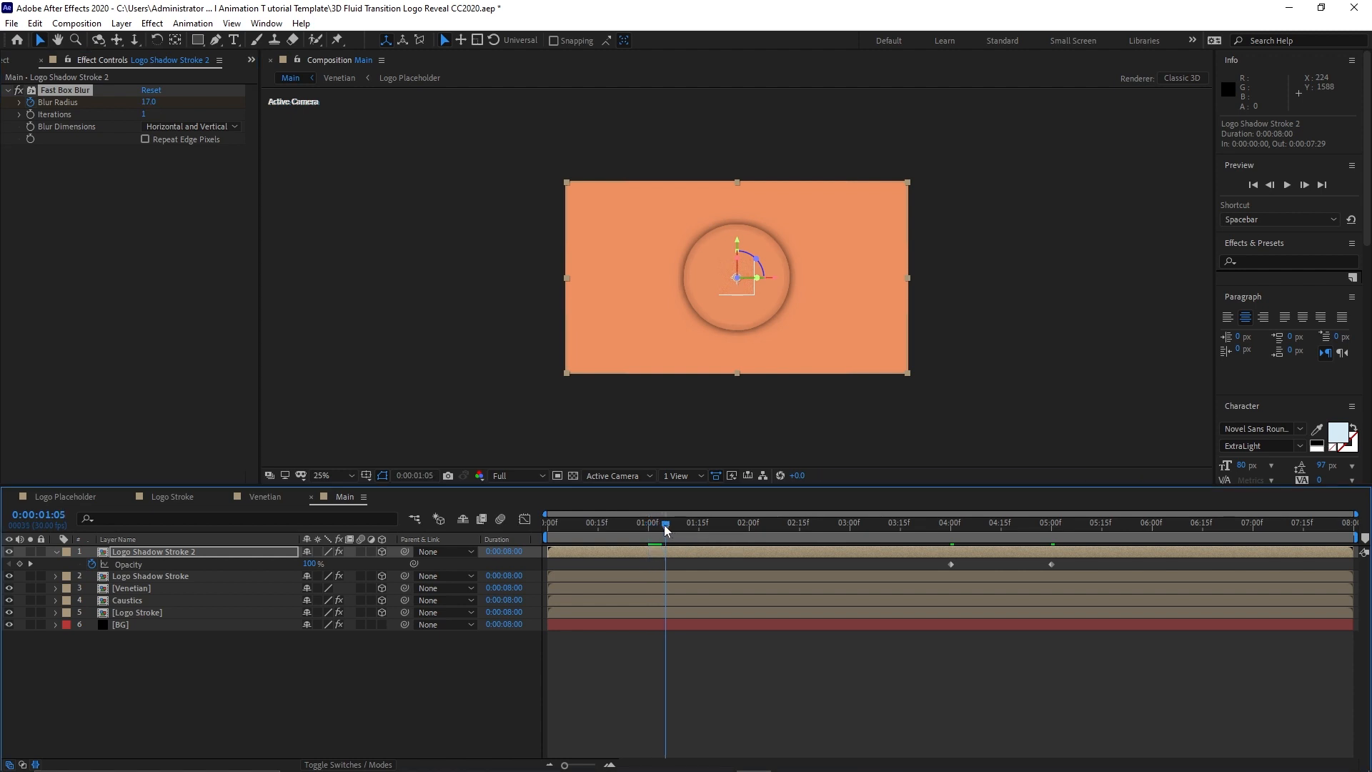
pyautogui.moveTo(664, 525); pyautogui.dragTo(702, 537)
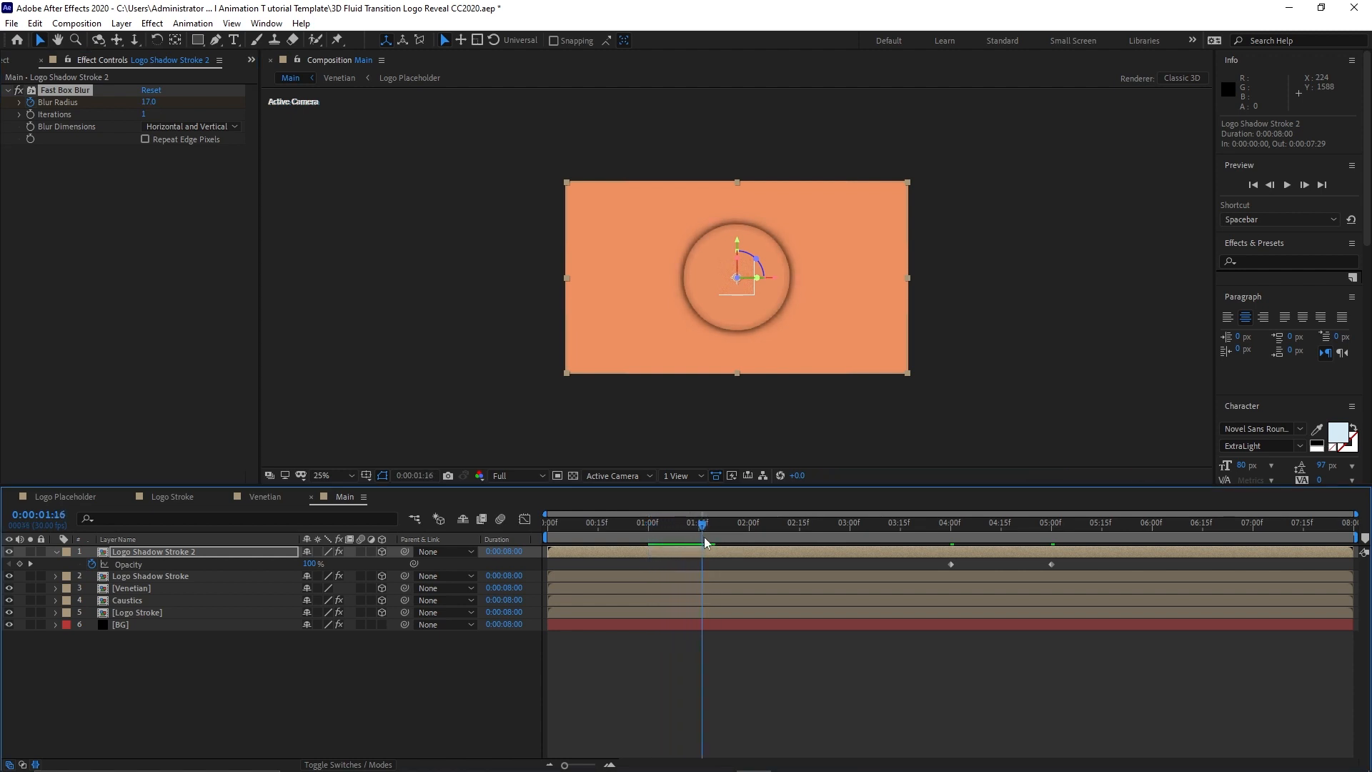
pyautogui.click(148, 102)
pyautogui.write('5')
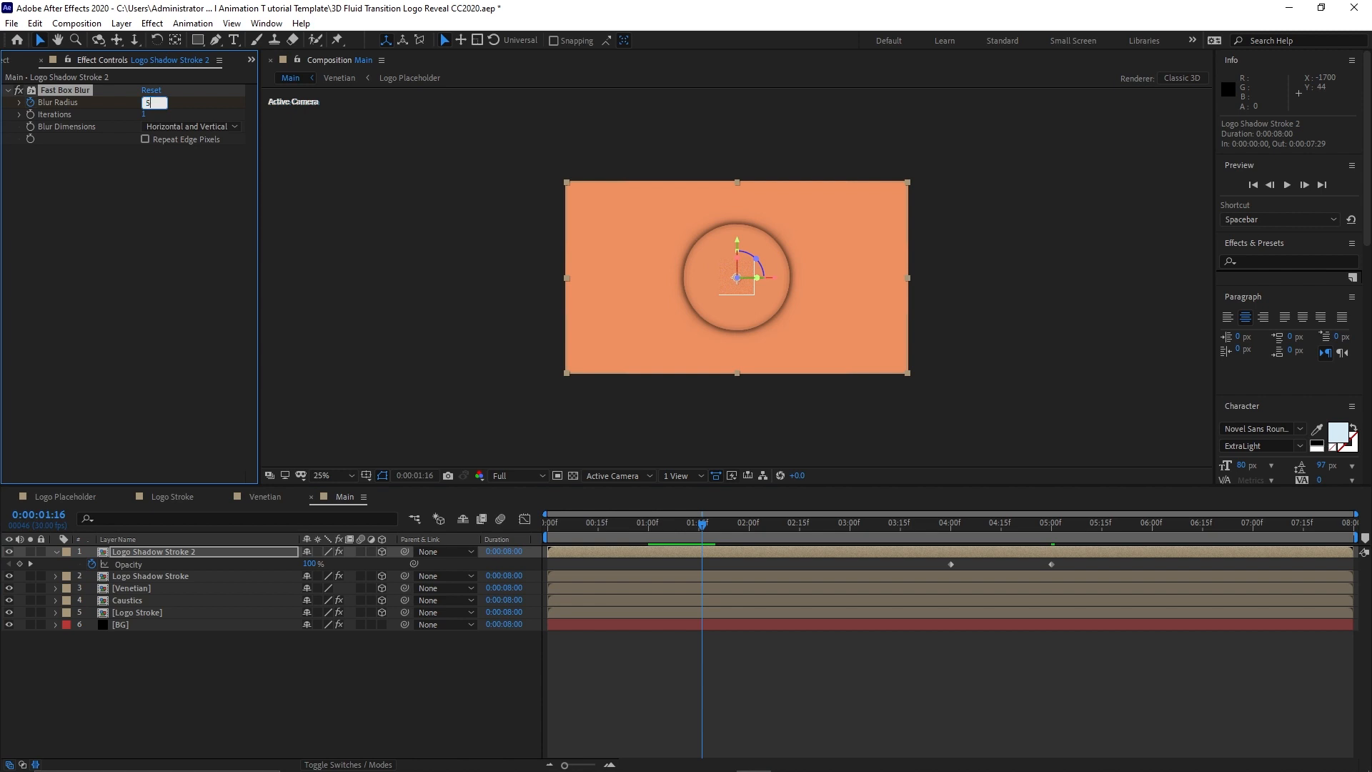
pyautogui.click(229, 325)
pyautogui.press('u')
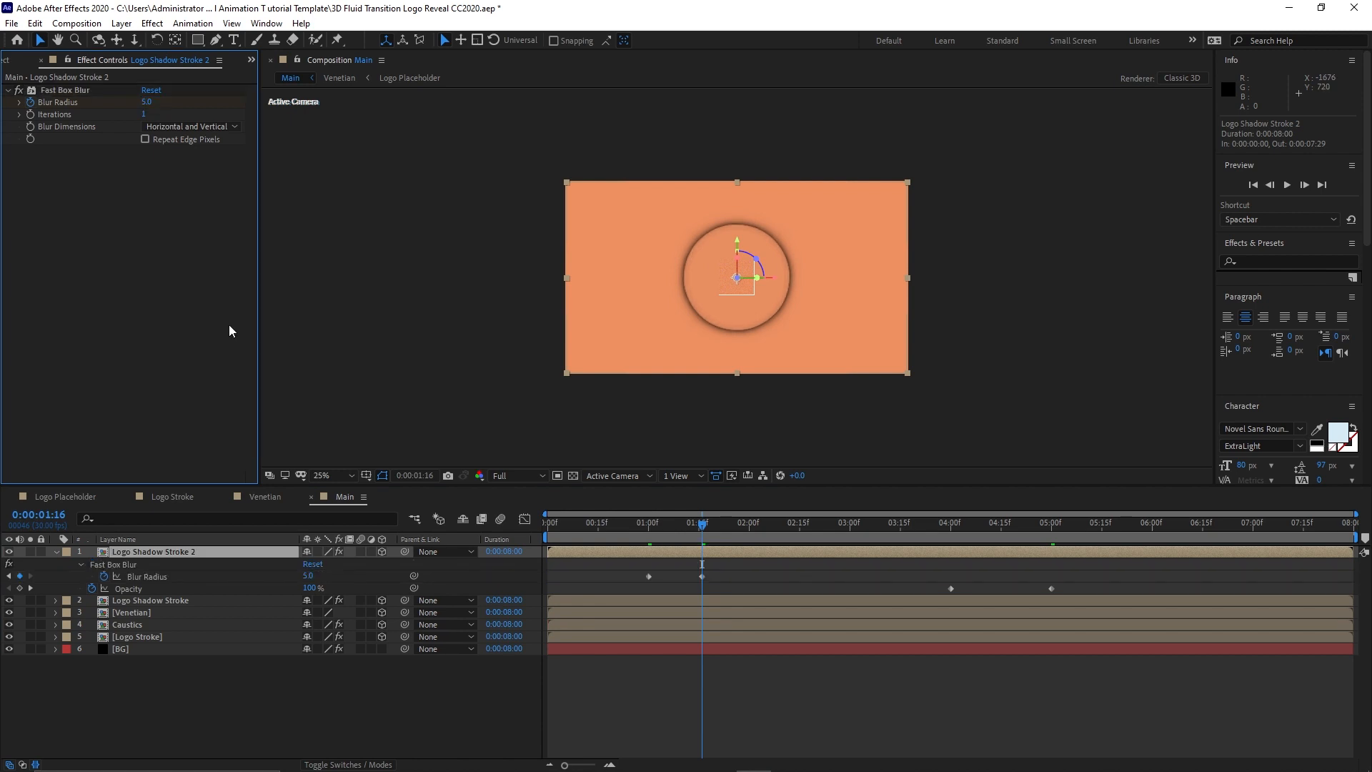
pyautogui.click(57, 552)
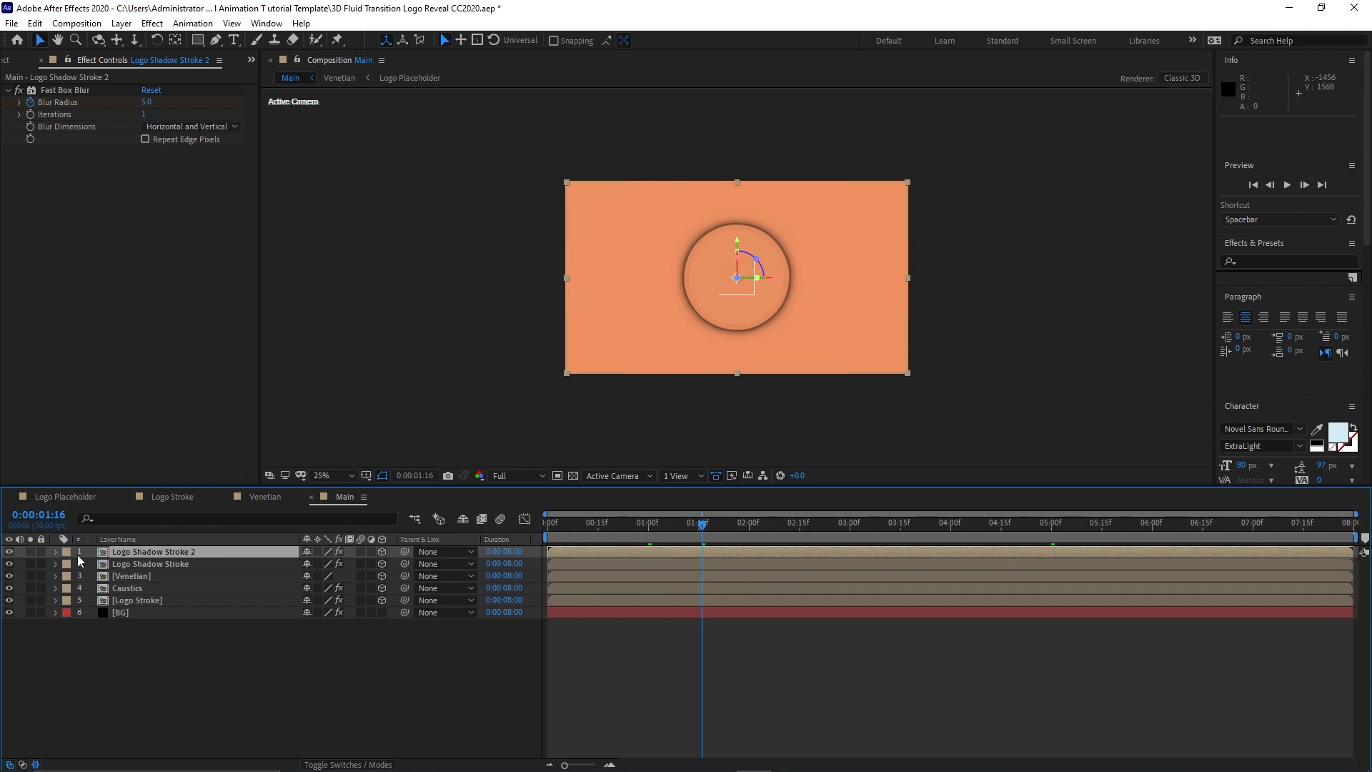
# Duplicate the Logo Shadow Stroke 2 layer and rename the copy Logo Shadow Stroke Top.
pyautogui.click(149, 552)
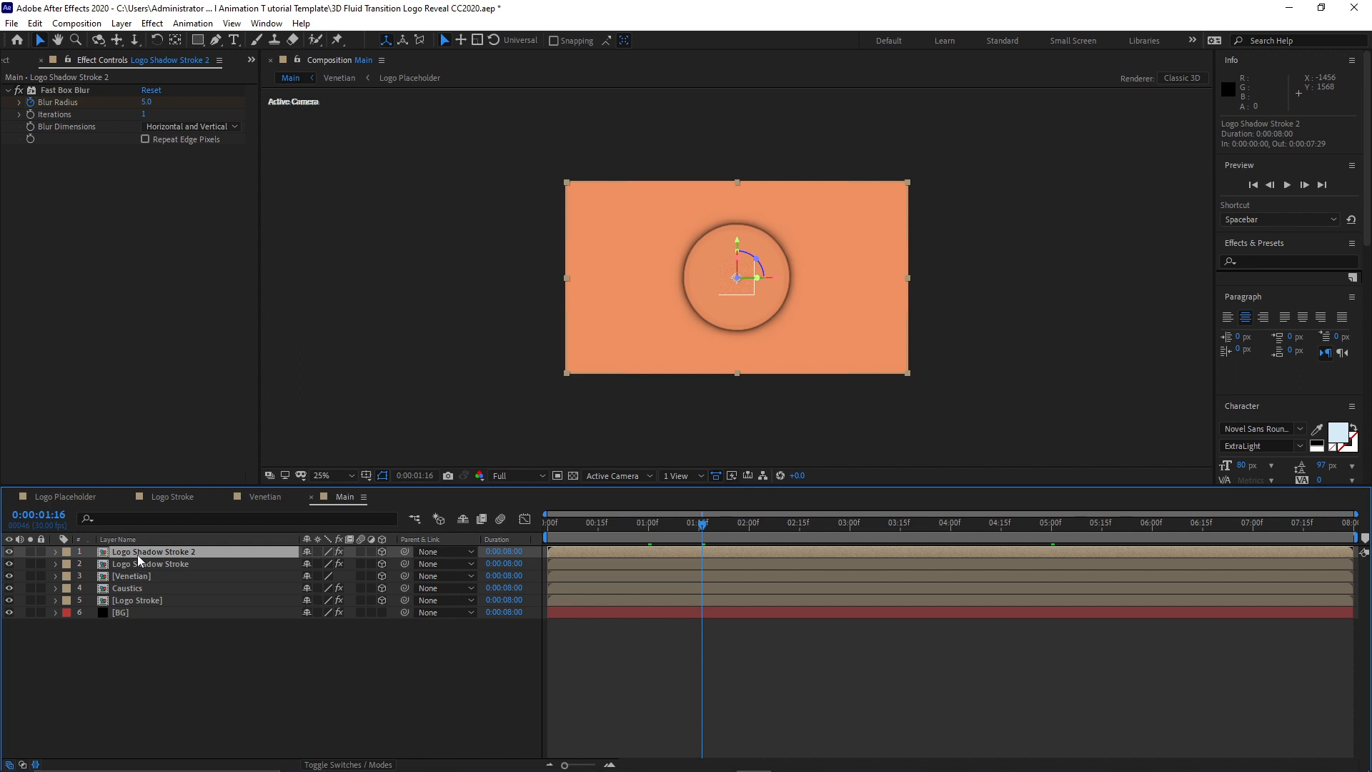
pyautogui.hotkey('ctrl', 'd')
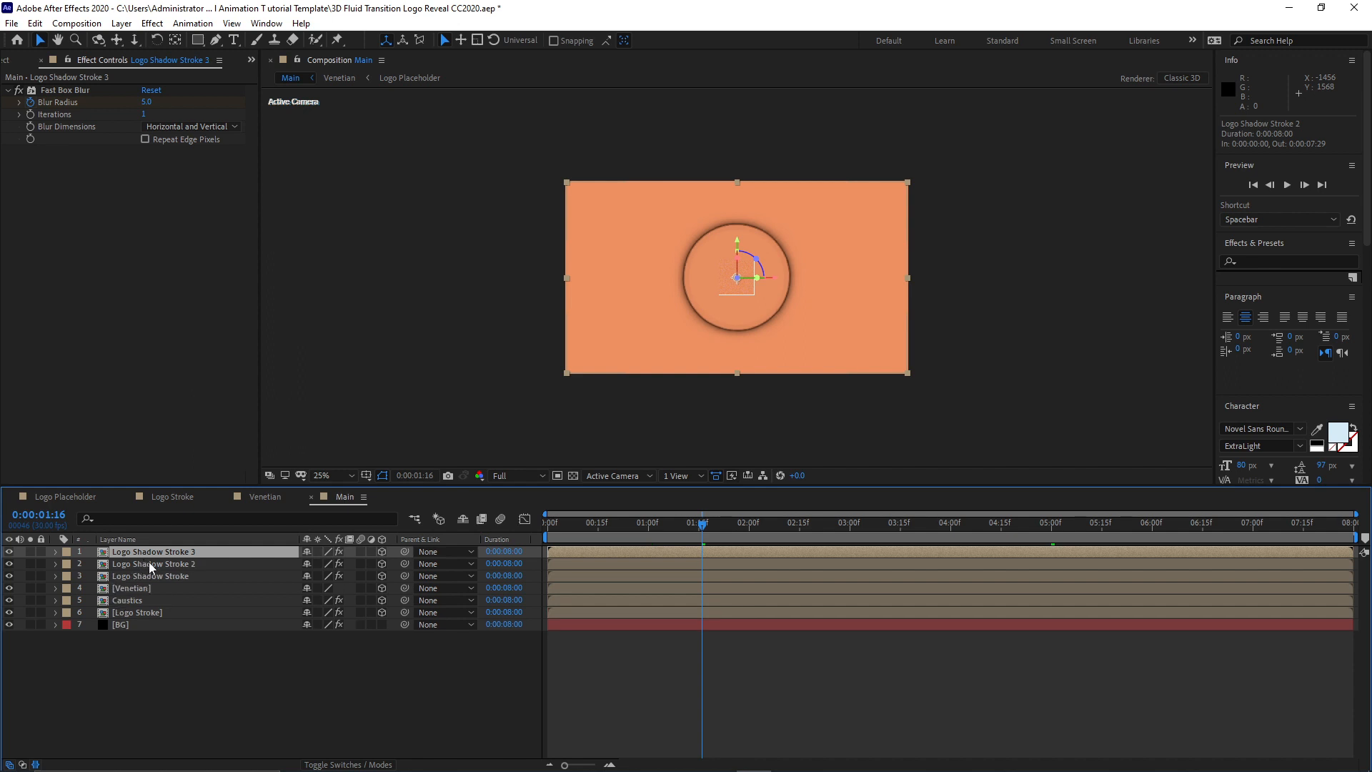
pyautogui.press('Return')
pyautogui.doubleClick(239, 555)
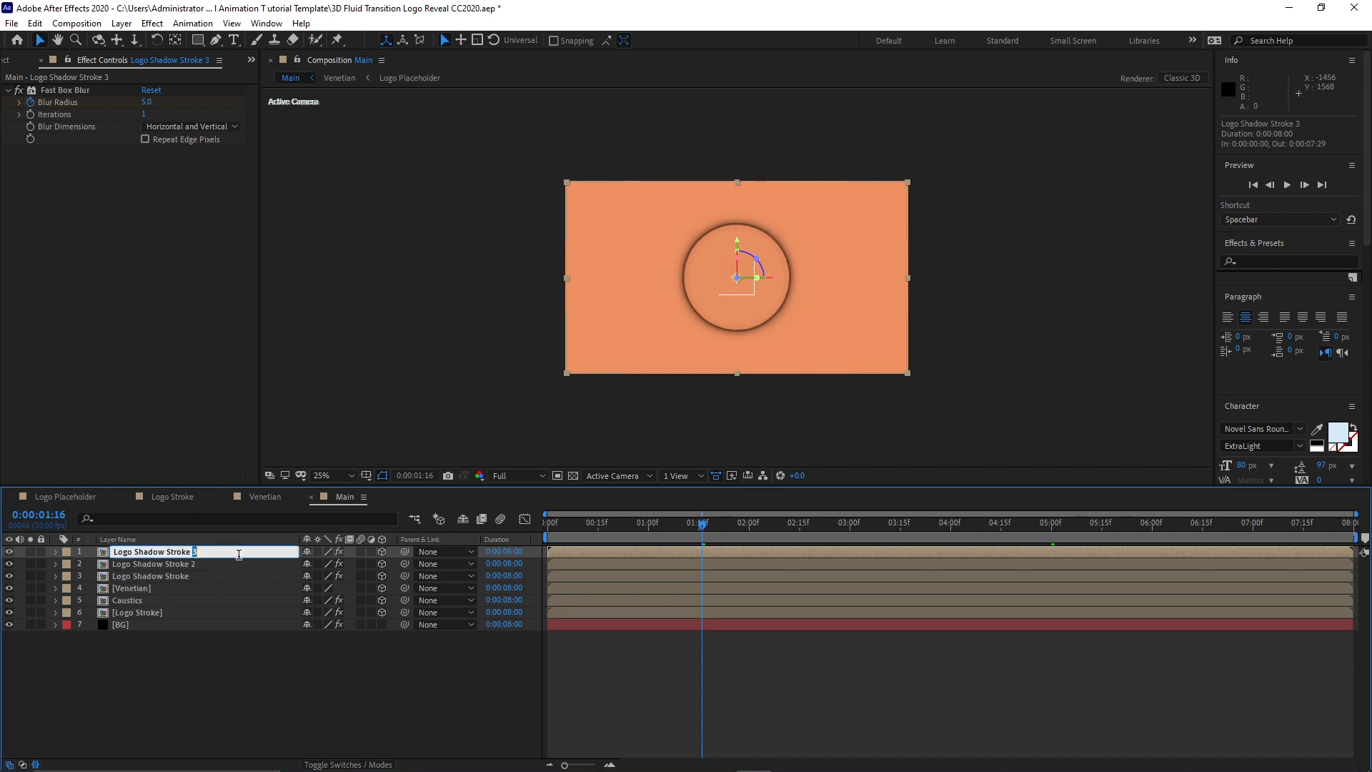
pyautogui.write('Top')
pyautogui.press('Return')
# Set the Z value of the Logo Shadow Stroke Top layer's Position to 0.
pyautogui.press('p')
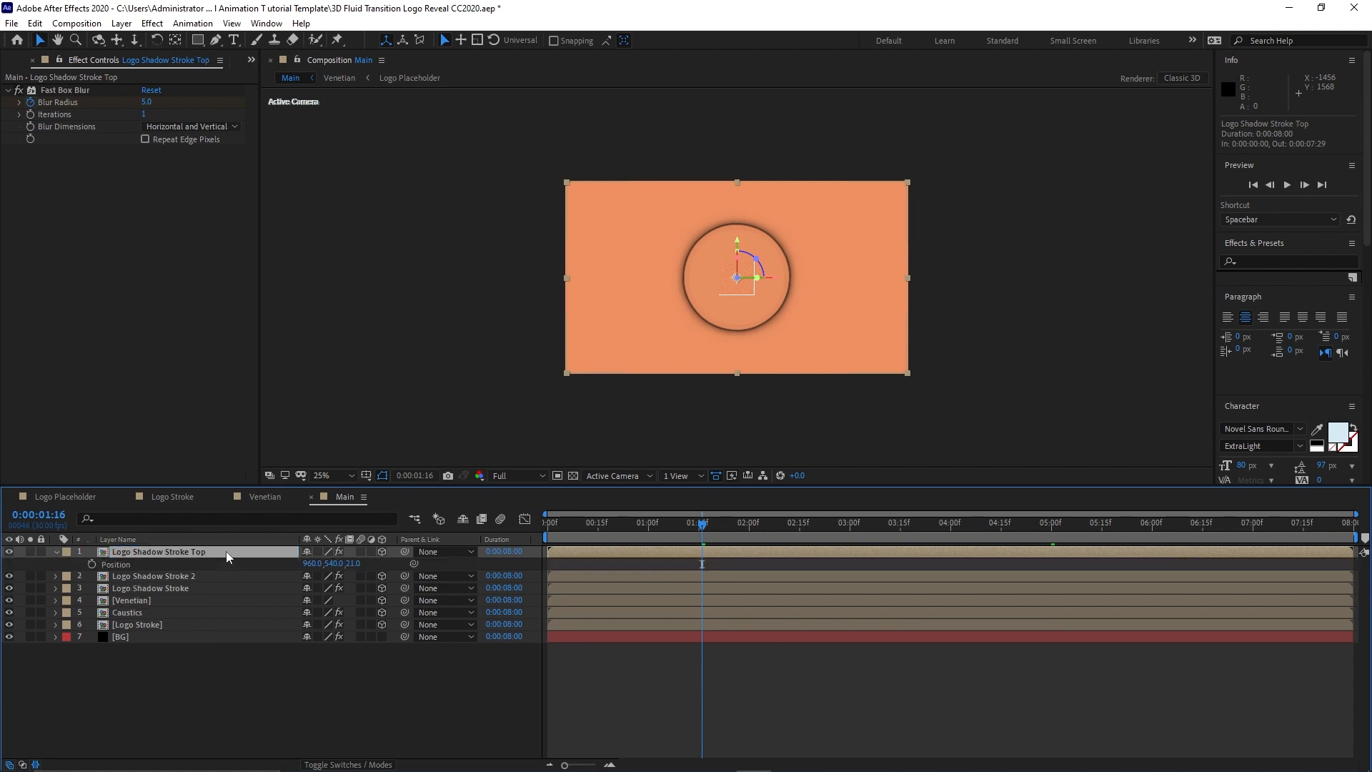
pyautogui.click(353, 563)
pyautogui.write('0')
pyautogui.press('Return')
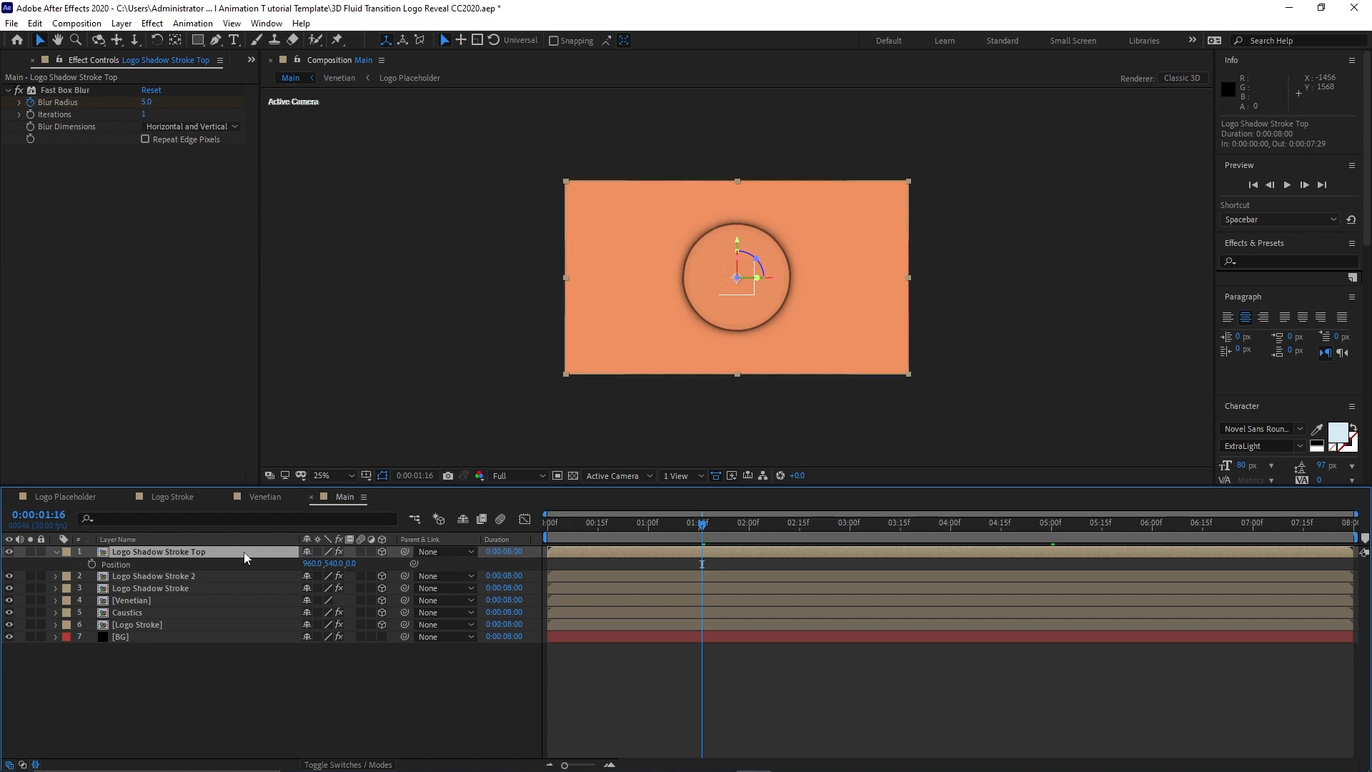
# Remove the Fast Box Blur effect from Logo Shadow Stroke Top and collapse the layer's properties.
pyautogui.press('u')
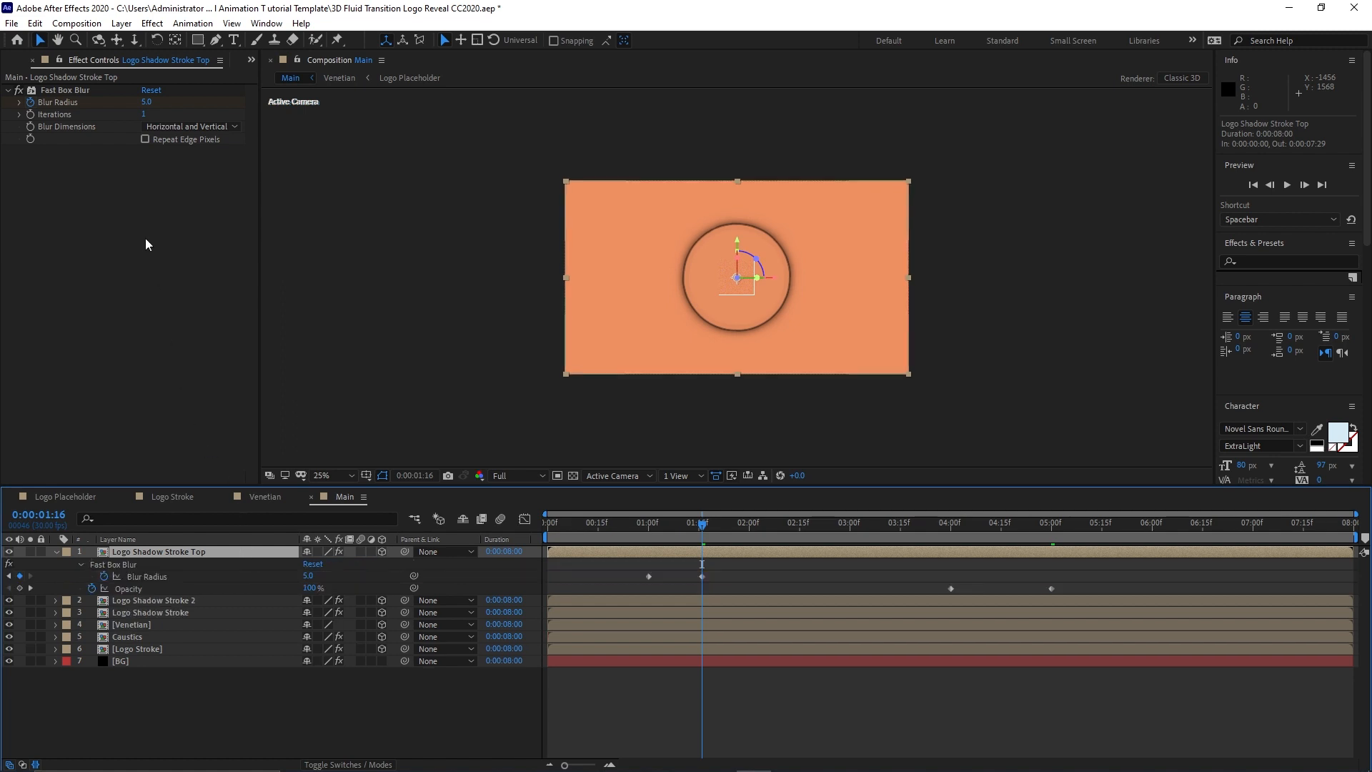
pyautogui.click(72, 94)
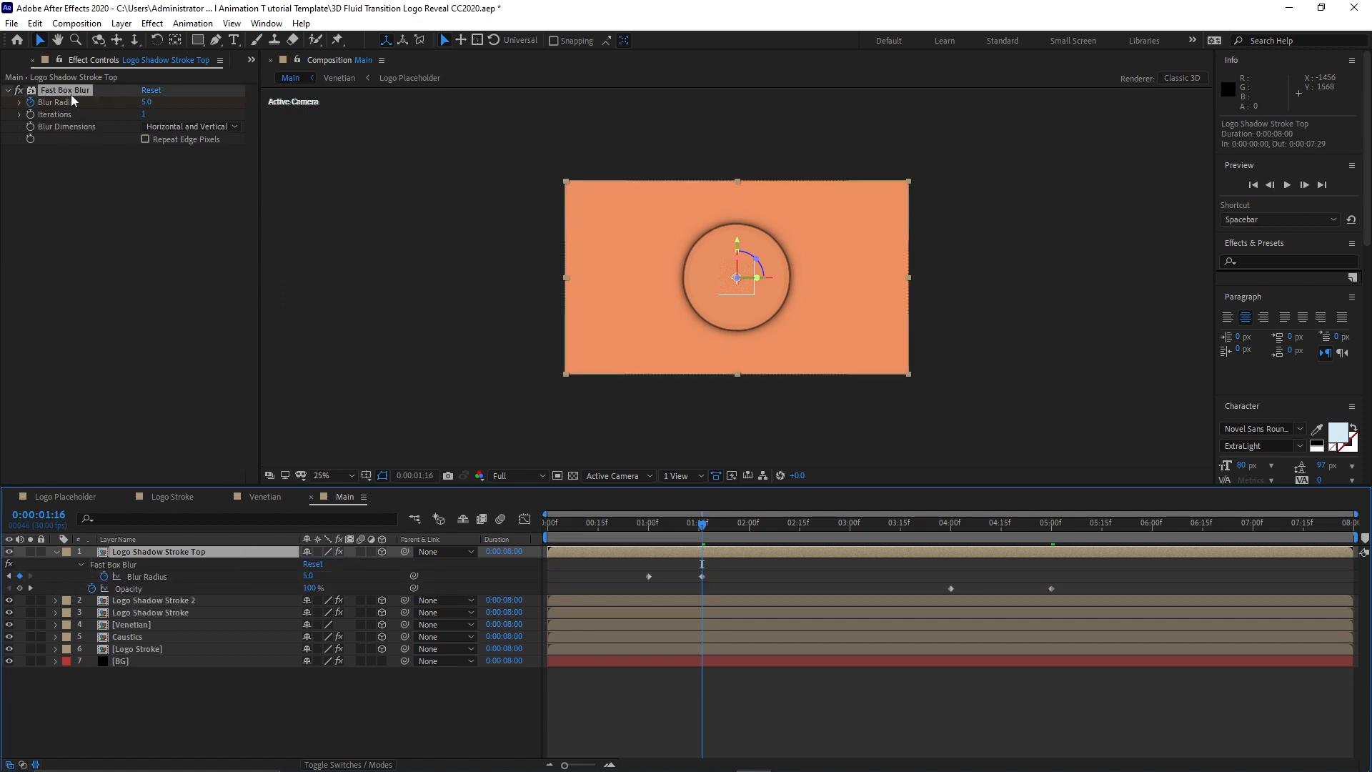
pyautogui.click(34, 23)
pyautogui.click(57, 186)
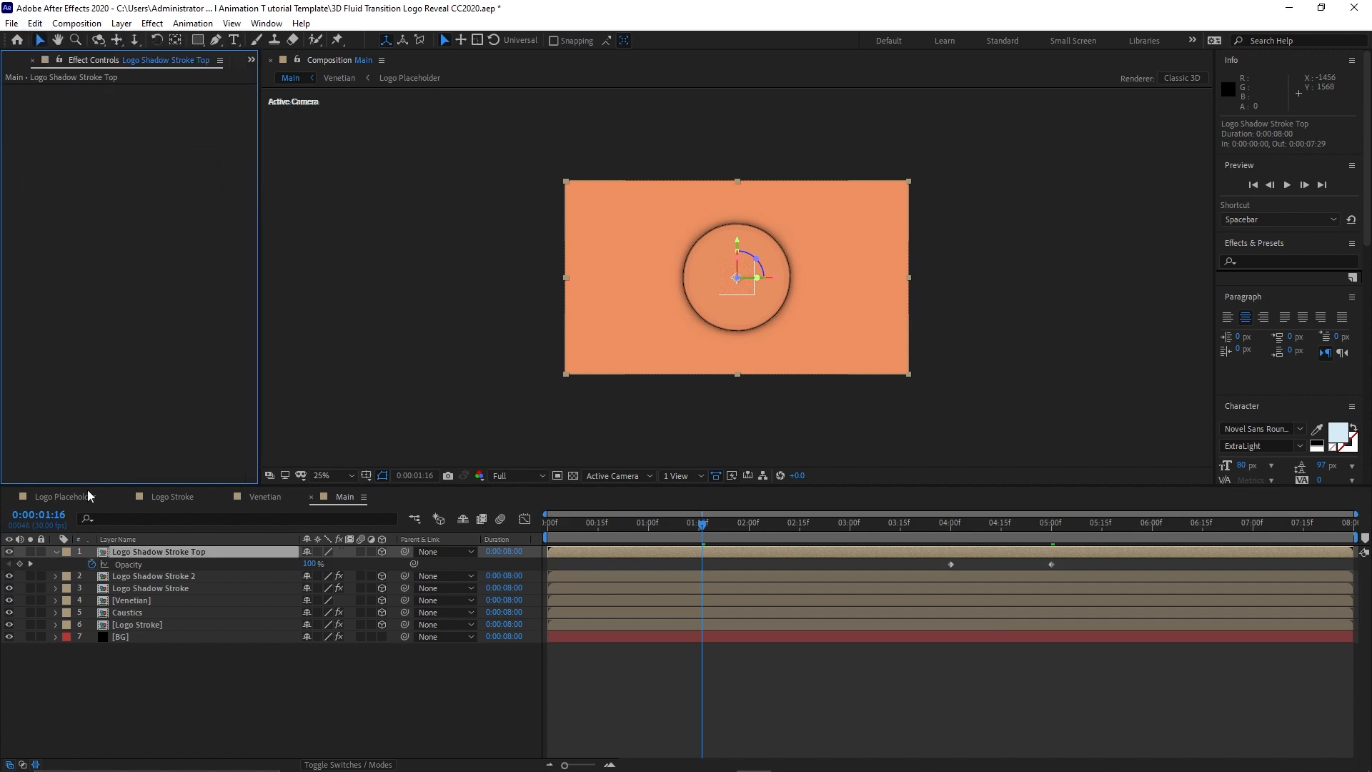
pyautogui.click(57, 552)
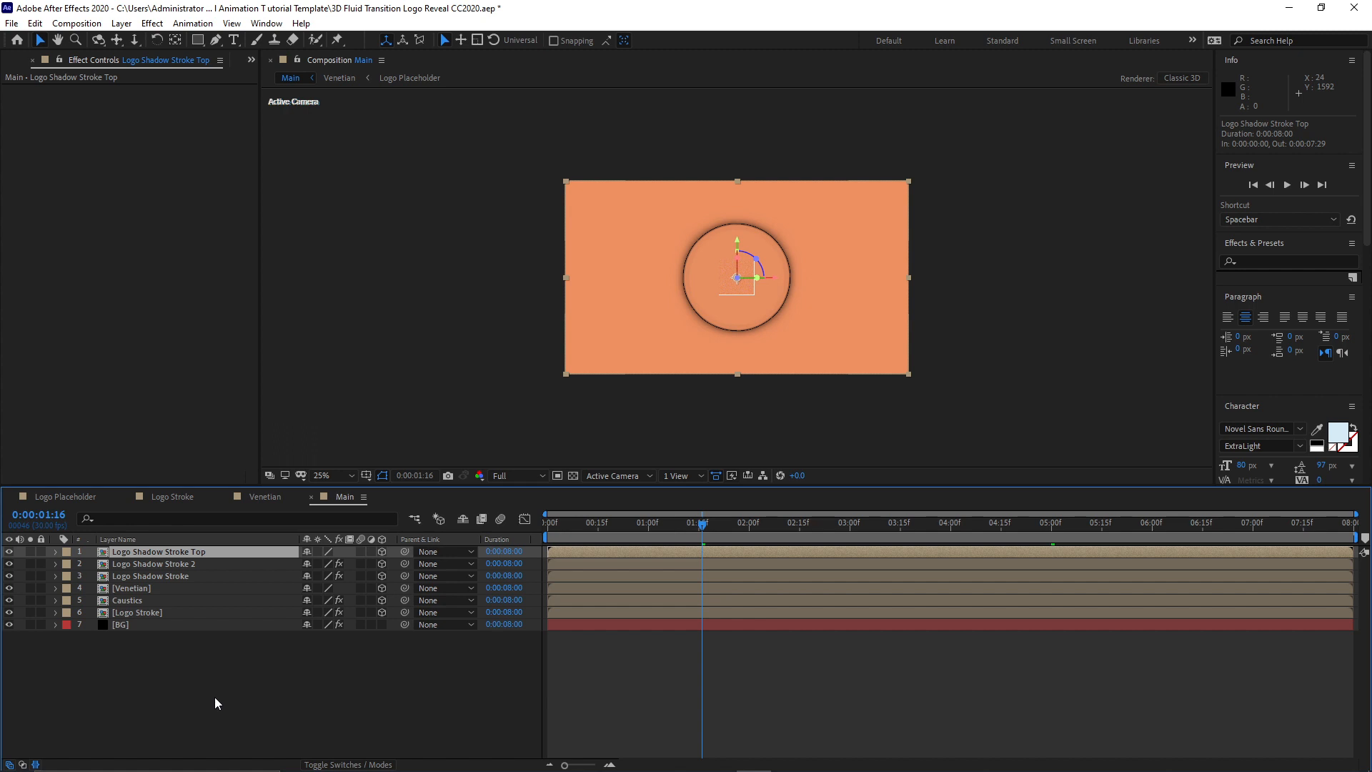
# Duplicate the Logo Shadow Stroke Top layer and rename the copy Logo Shadow Stroke Bottom.
pyautogui.hotkey('ctrl', 'd')
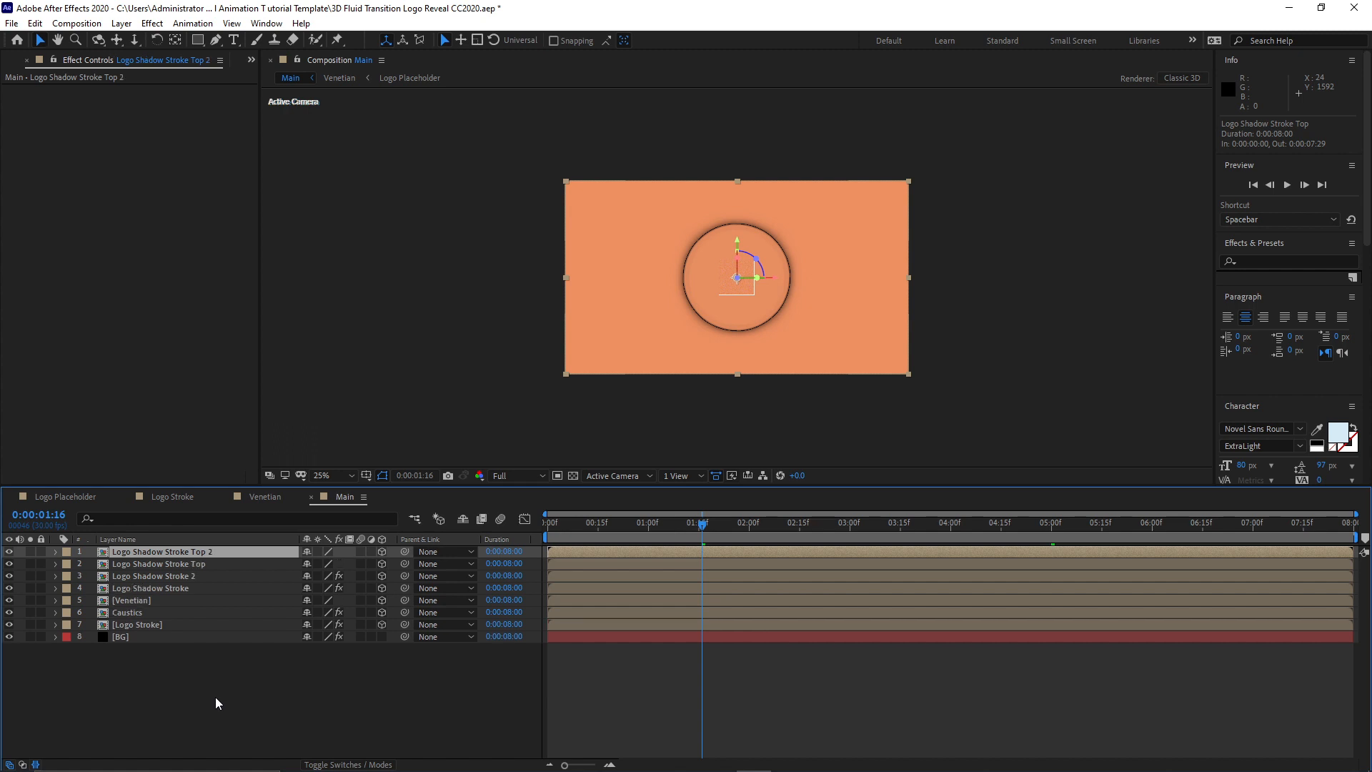
pyautogui.rightClick(208, 554)
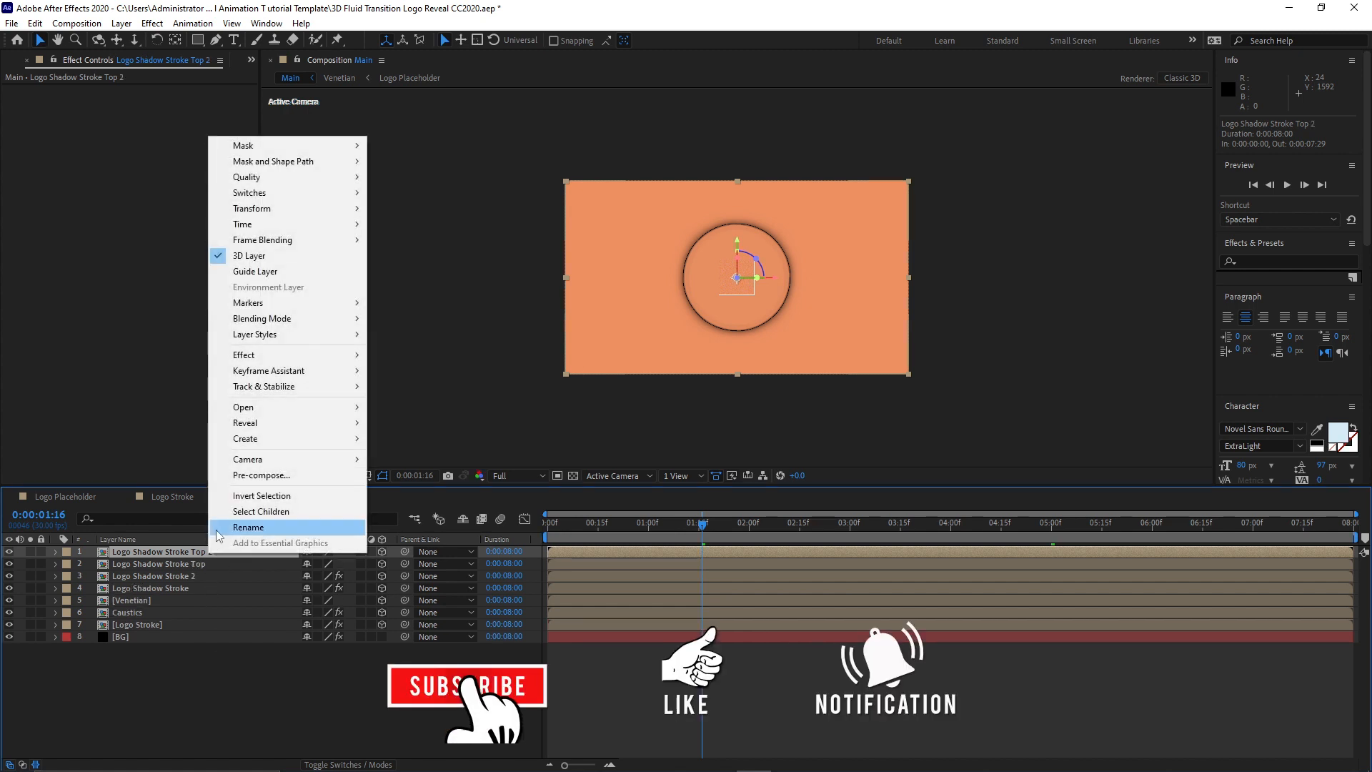
pyautogui.click(217, 531)
pyautogui.moveTo(192, 552); pyautogui.dragTo(233, 553)
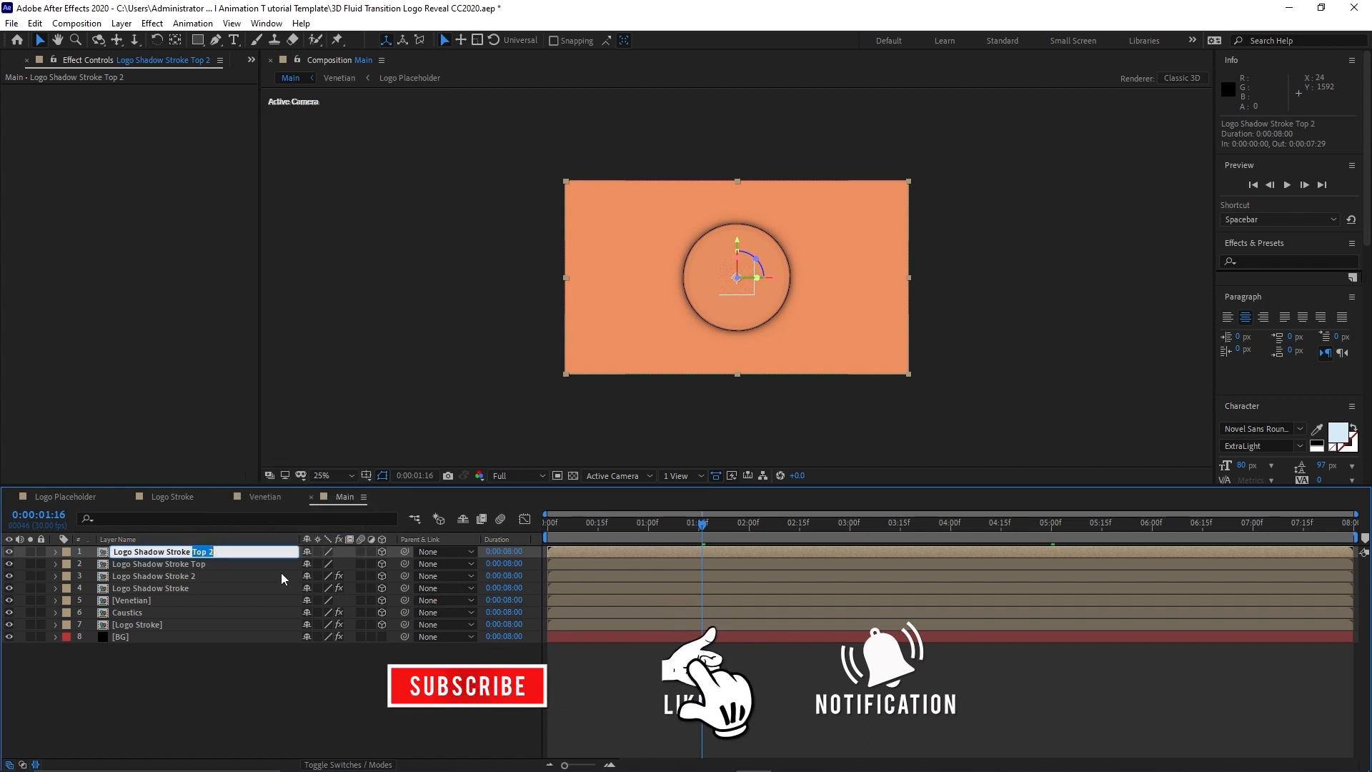
pyautogui.write('Botto')
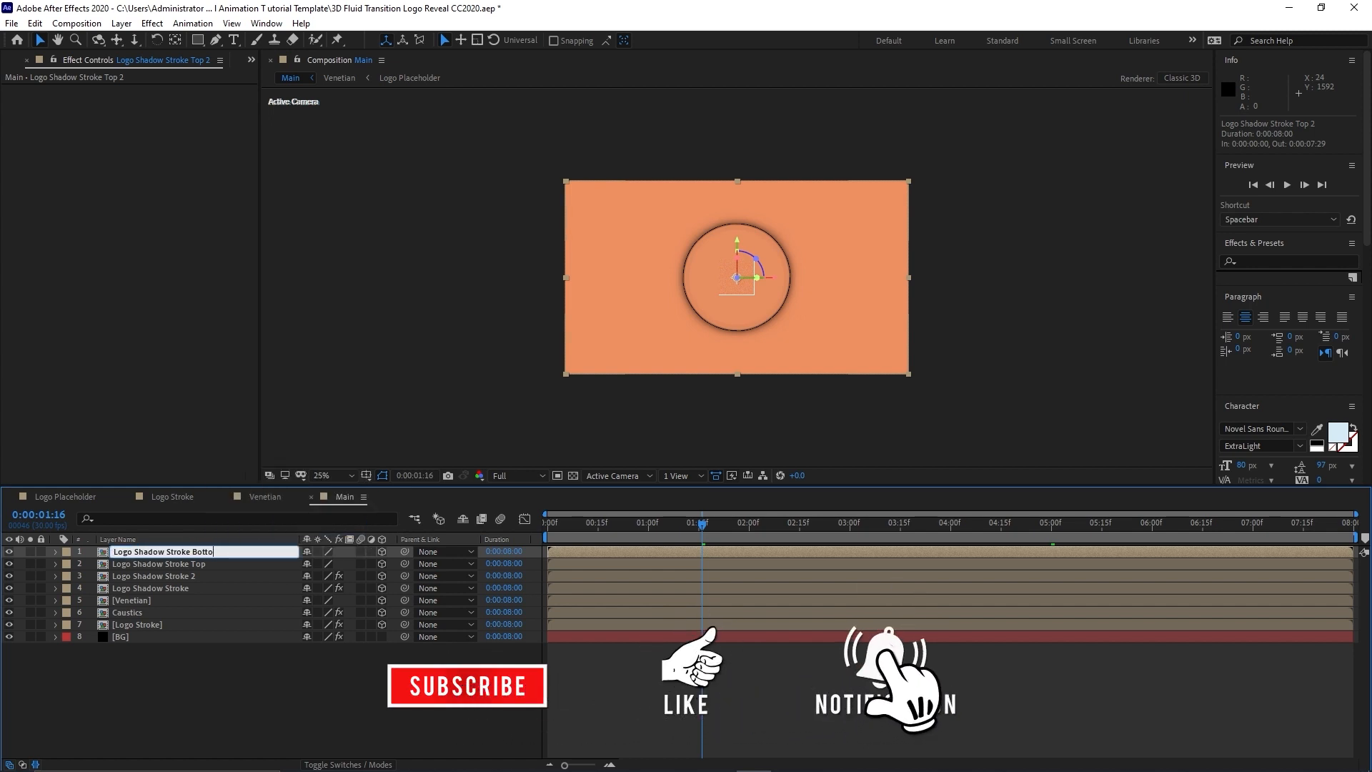
pyautogui.write('m')
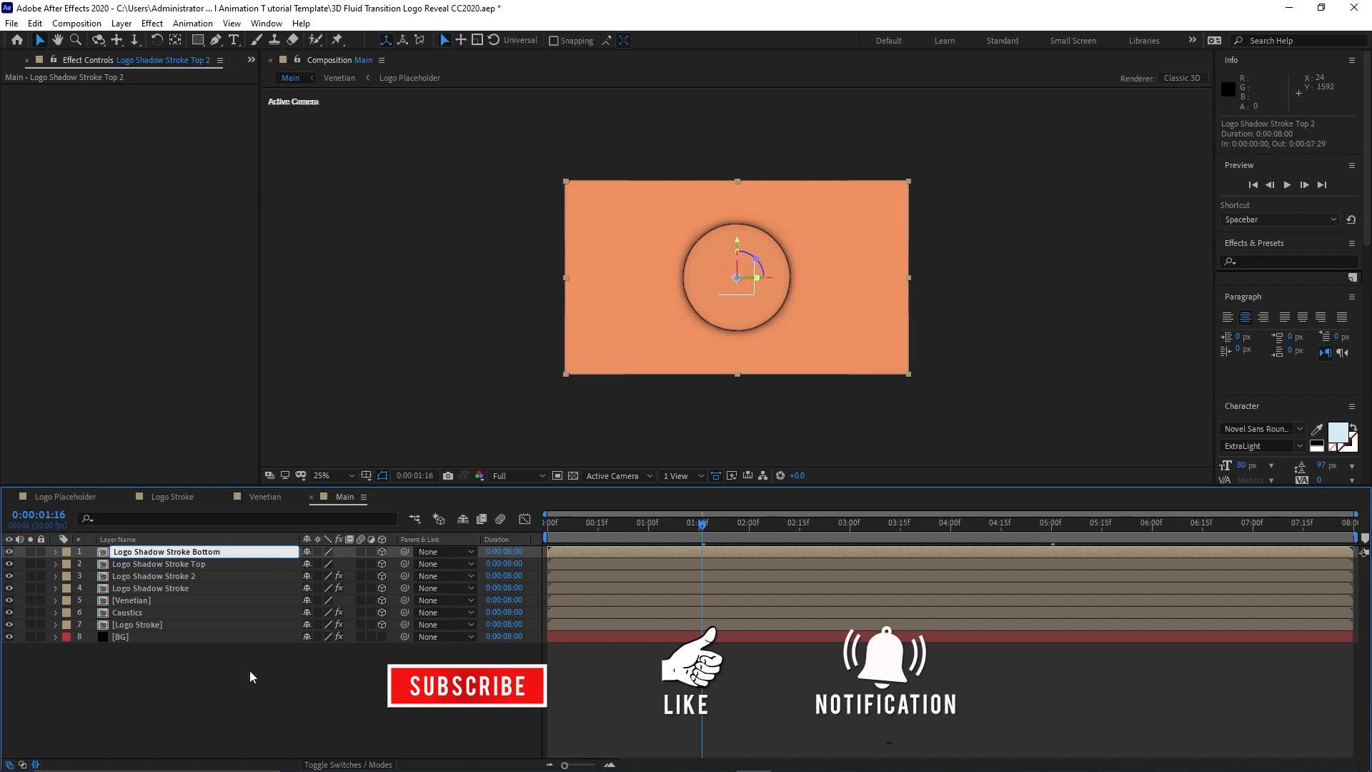
pyautogui.press('Return')
# Reveal Opacity and Position on Logo Shadow Stroke Bottom and set its Z position to 21.
pyautogui.press('t')
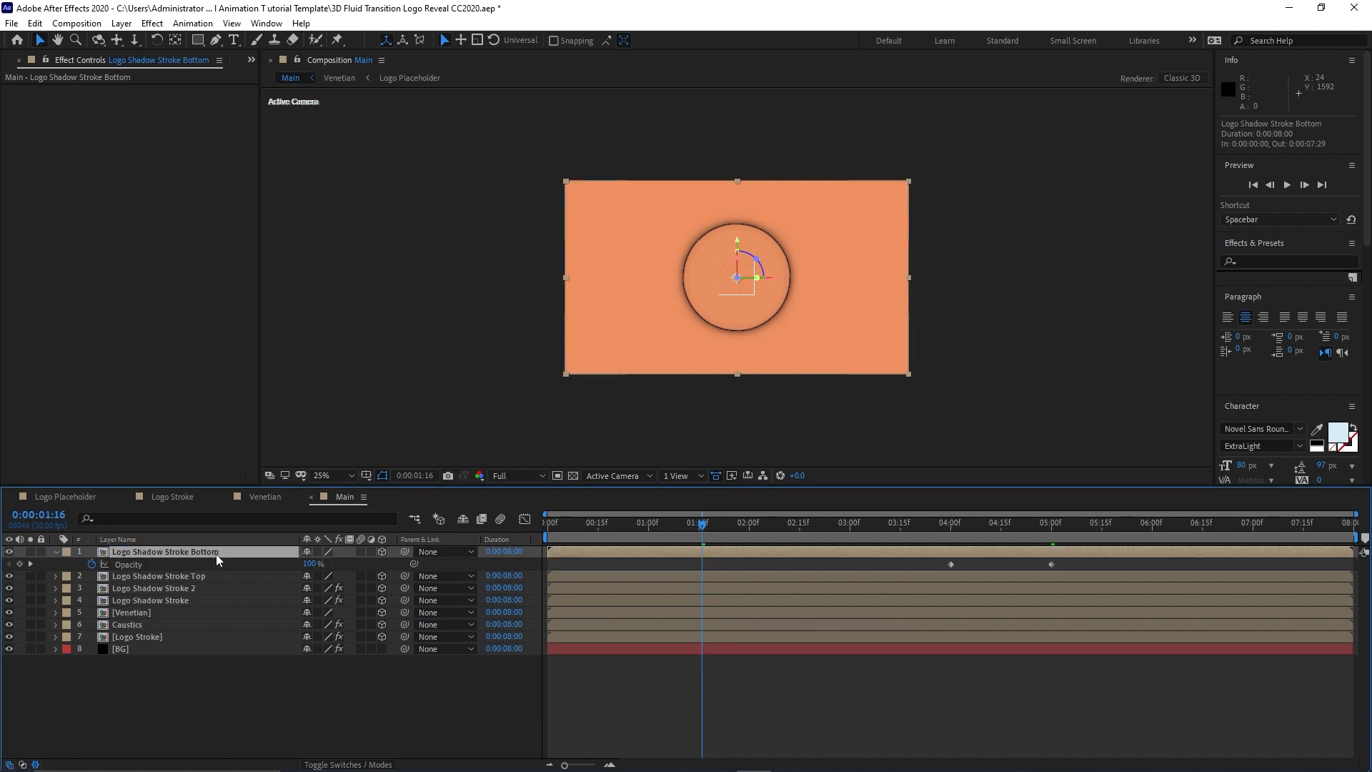
pyautogui.hotkey('shift', 'p')
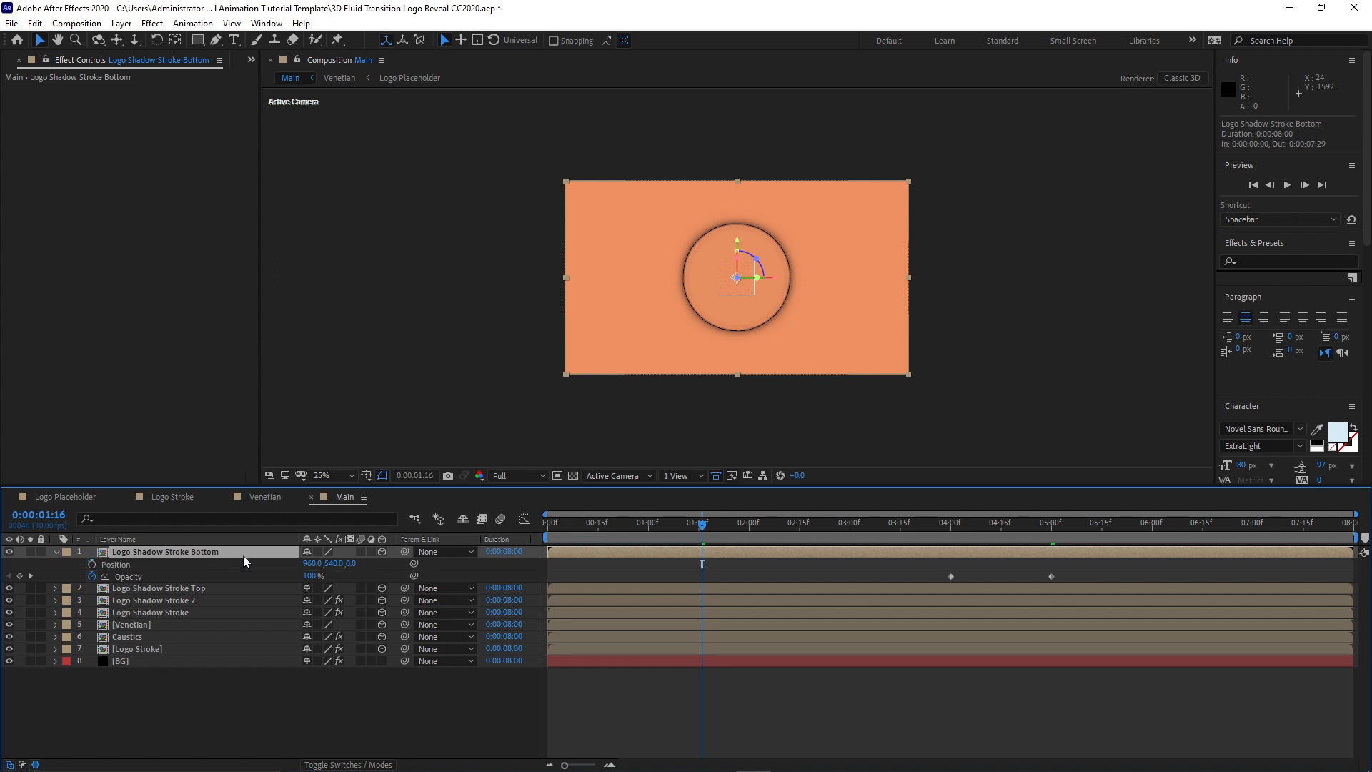
pyautogui.click(350, 569)
pyautogui.write('21')
pyautogui.click(650, 564)
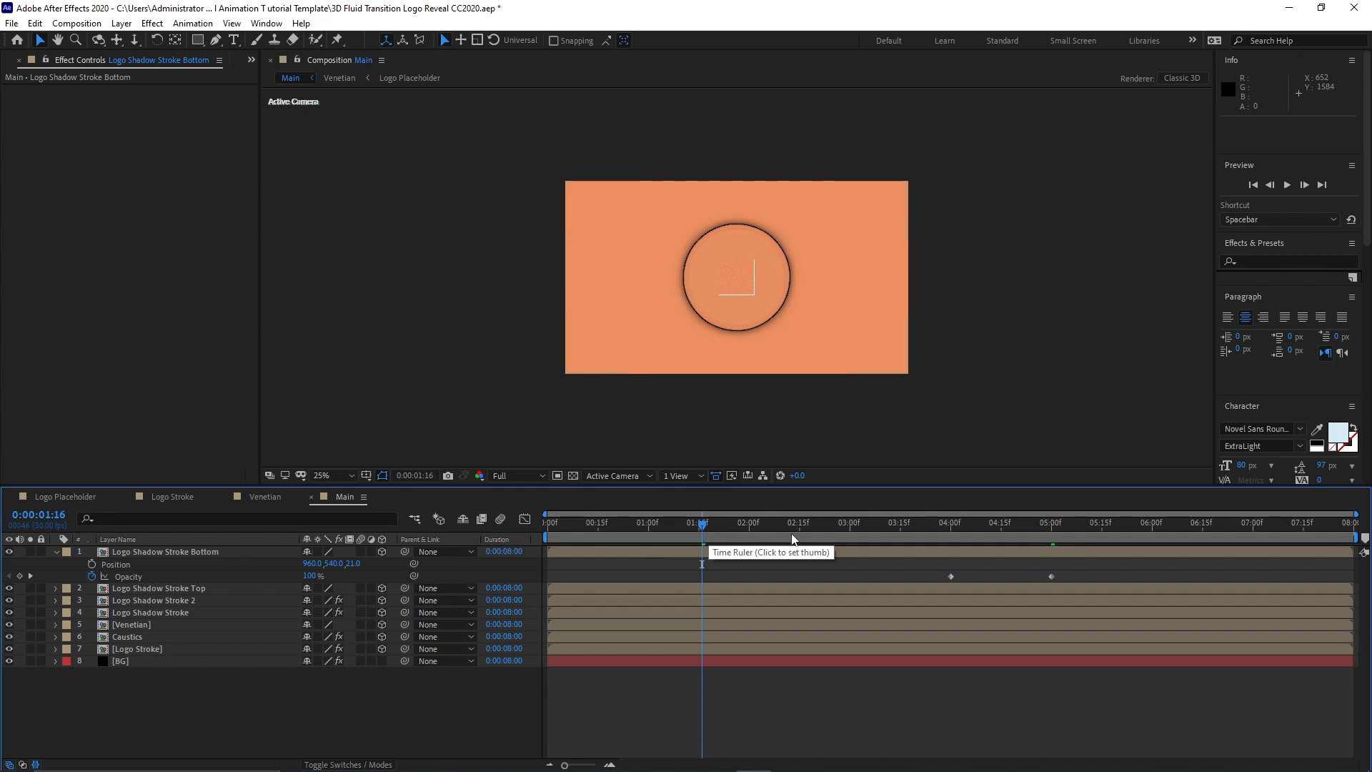
# Keyframe the Logo Shadow Stroke Bottom layer's Z position at 21 at 0:00:02:07 and 0 at 0:00:00:15.
pyautogui.click(774, 526)
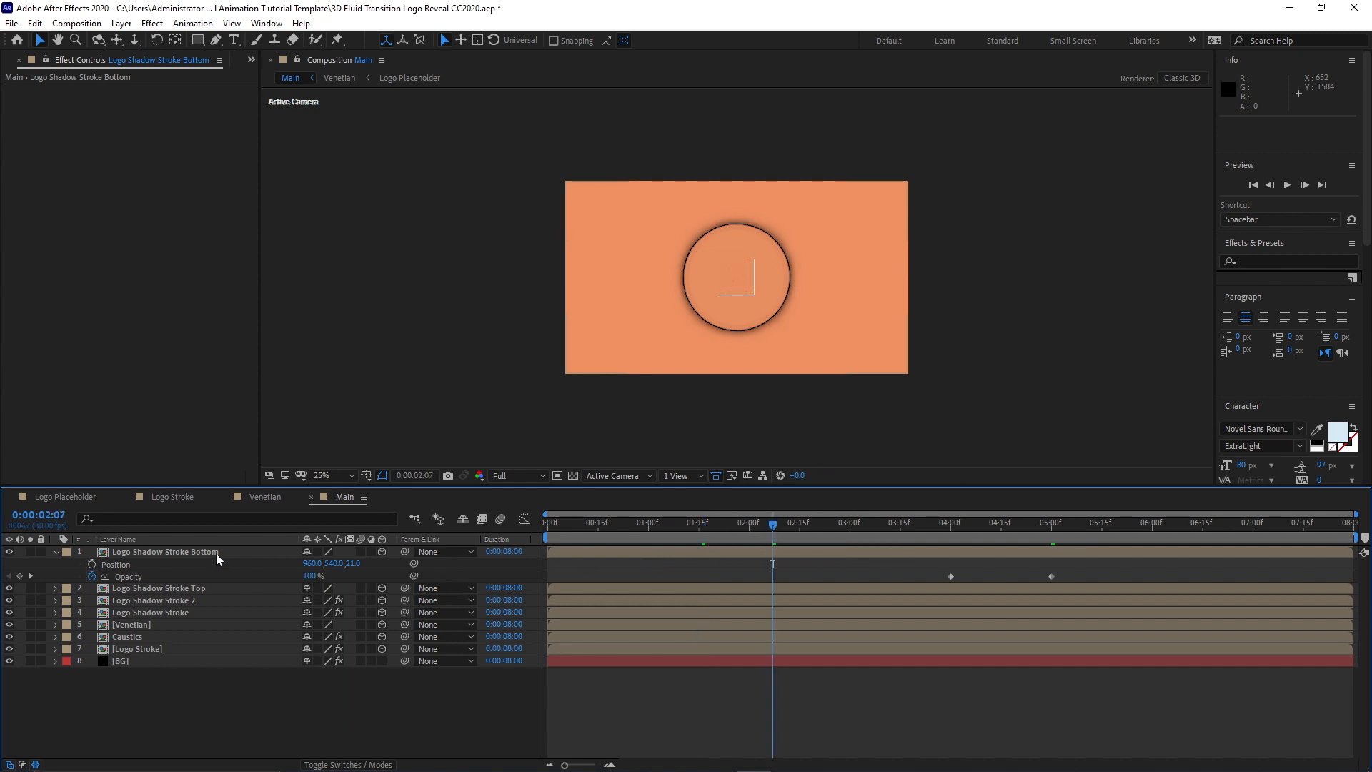
pyautogui.click(92, 565)
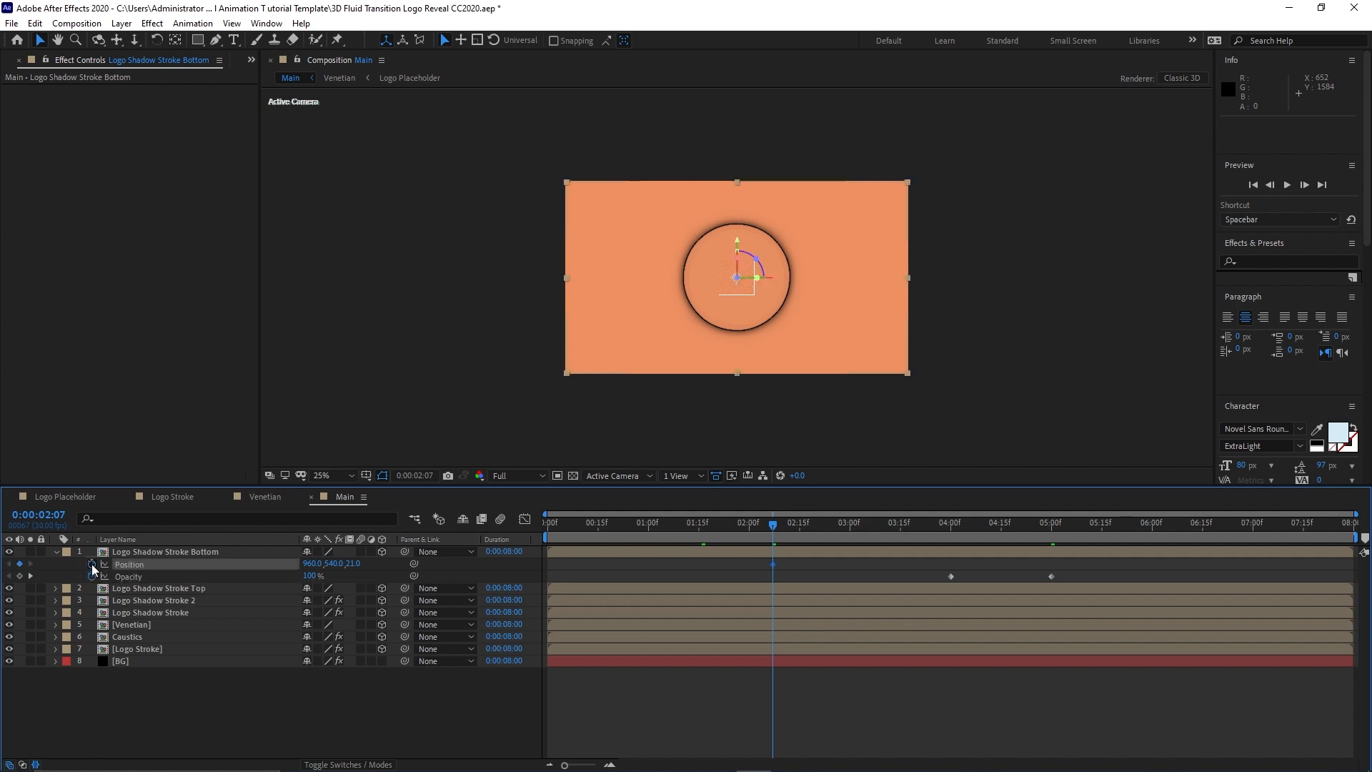
pyautogui.click(597, 529)
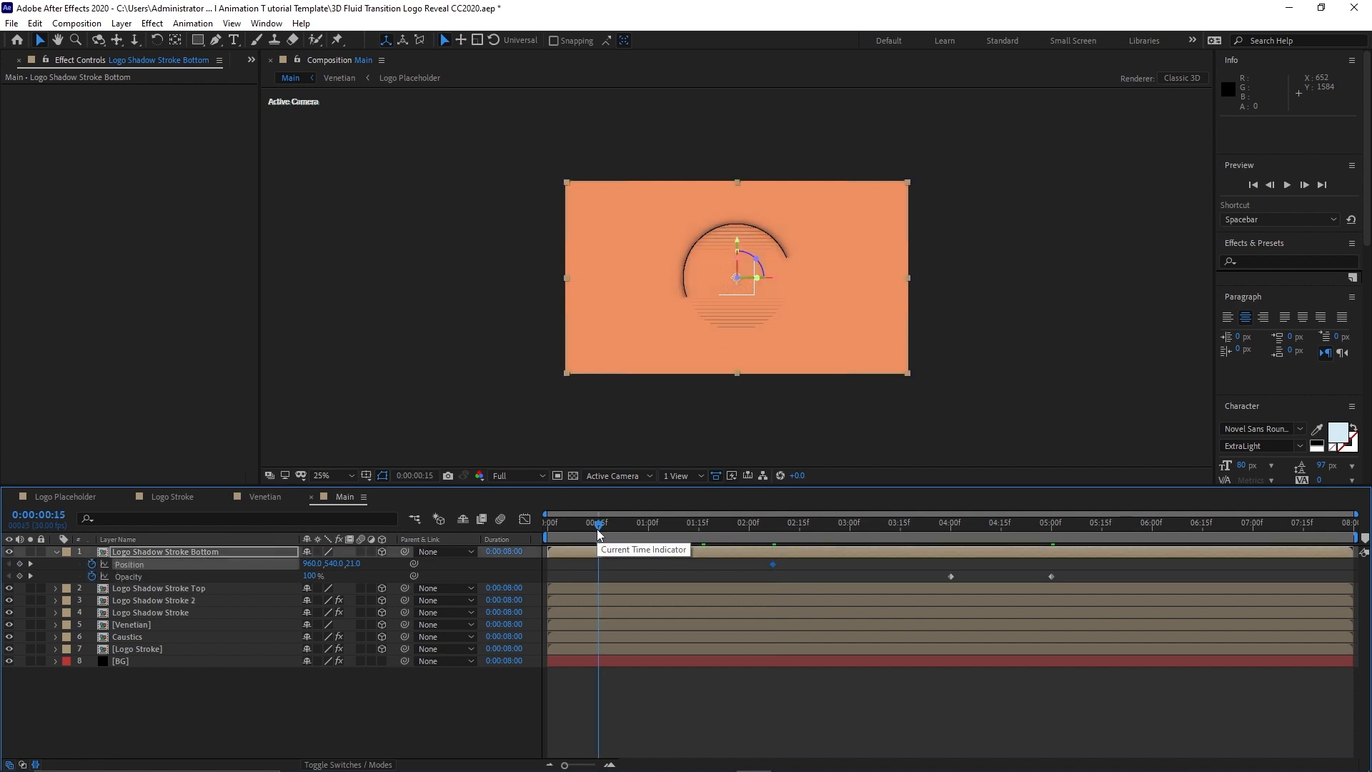
pyautogui.click(352, 564)
pyautogui.write('0')
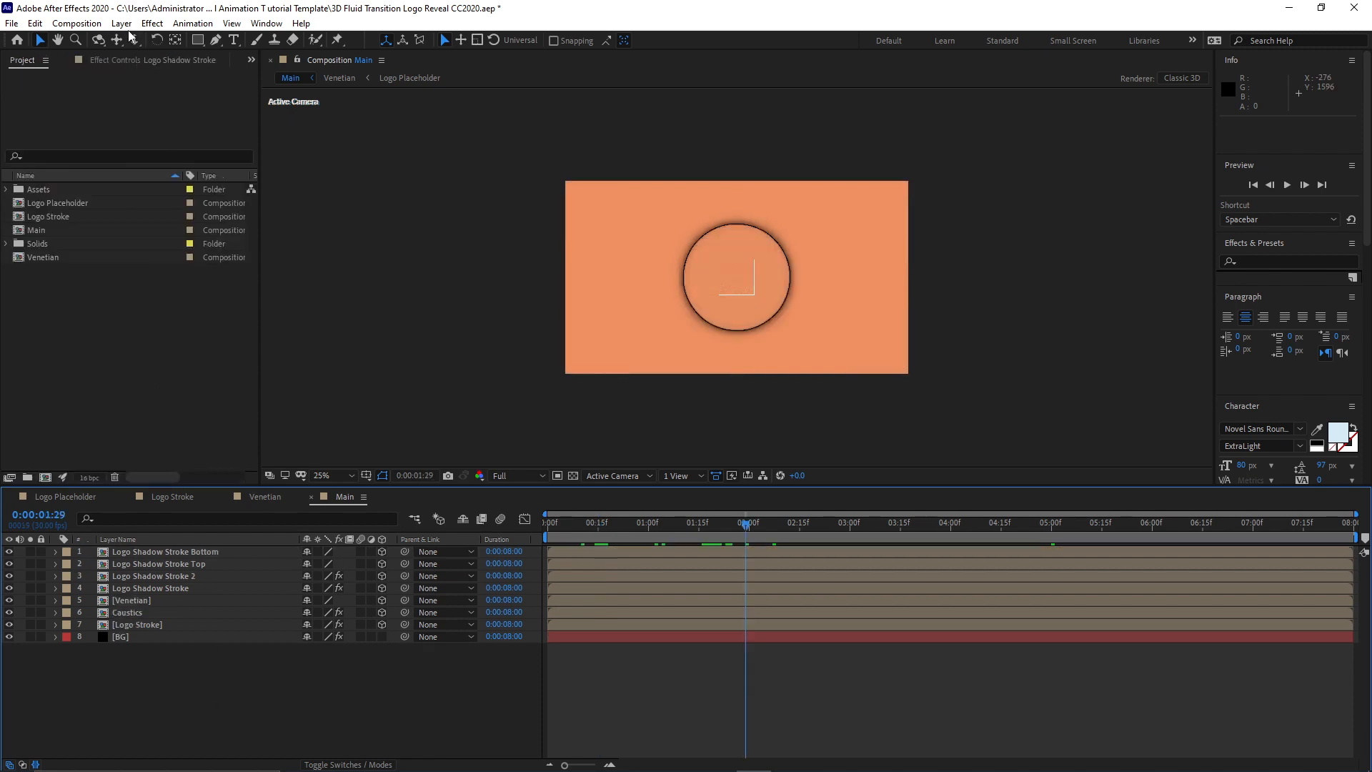
# Add a Two-Node Camera with a 70 mm focal length and depth of field enabled to the Main composition.
pyautogui.click(122, 23)
pyautogui.moveTo(325, 39)
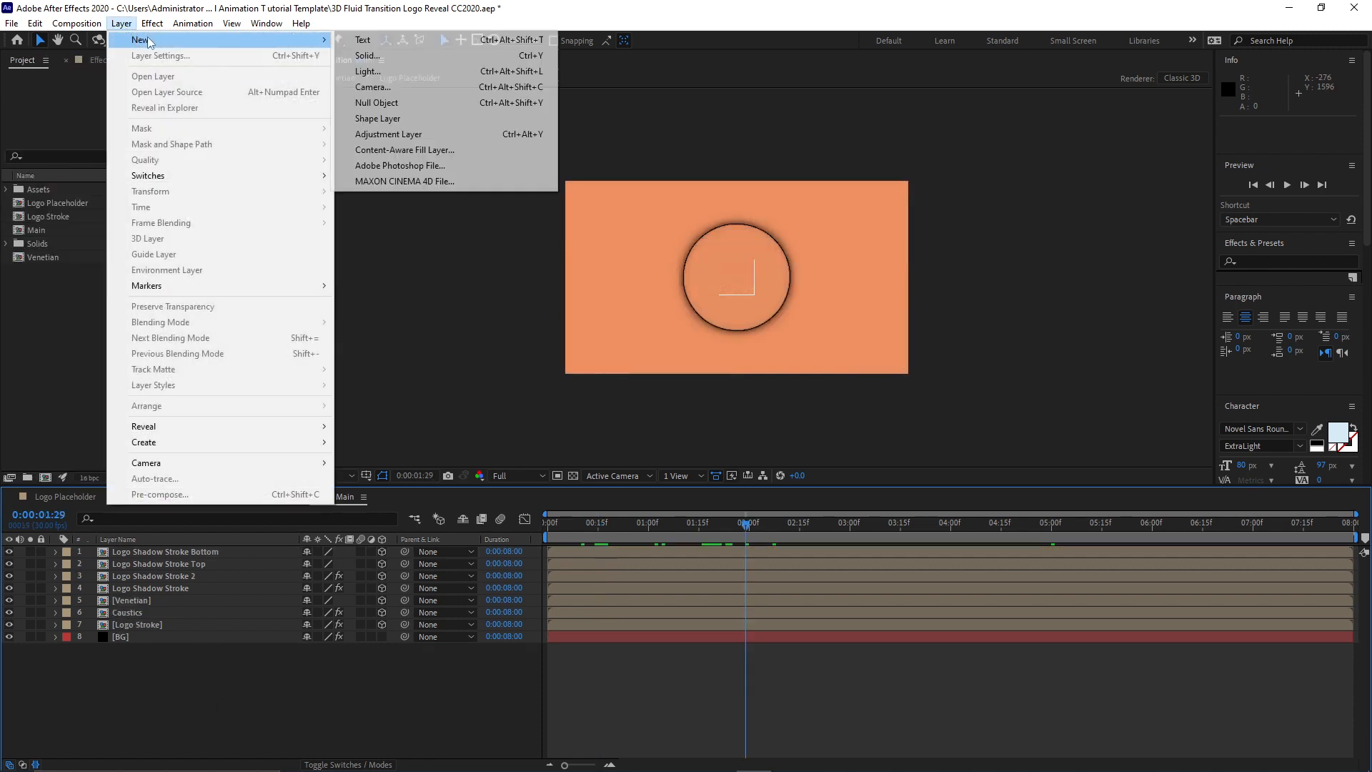
pyautogui.click(372, 87)
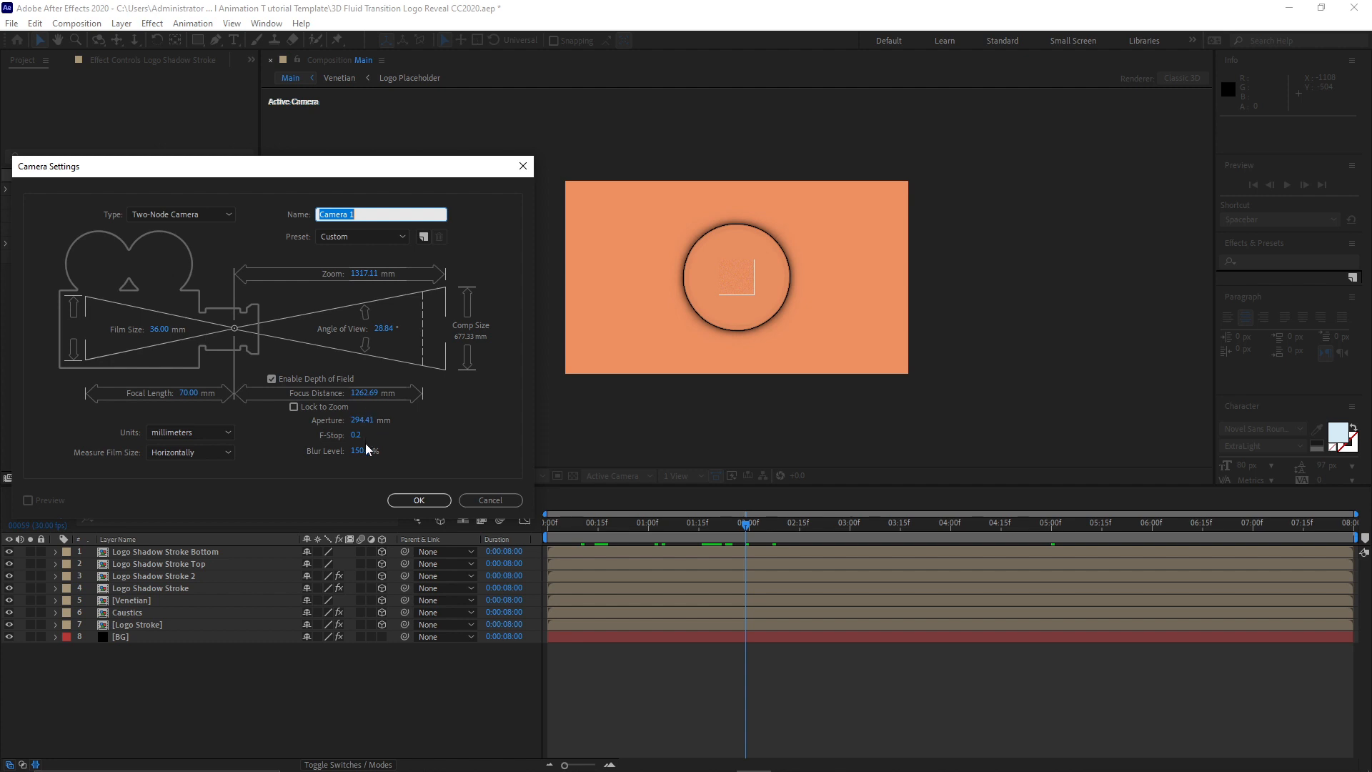
pyautogui.click(416, 504)
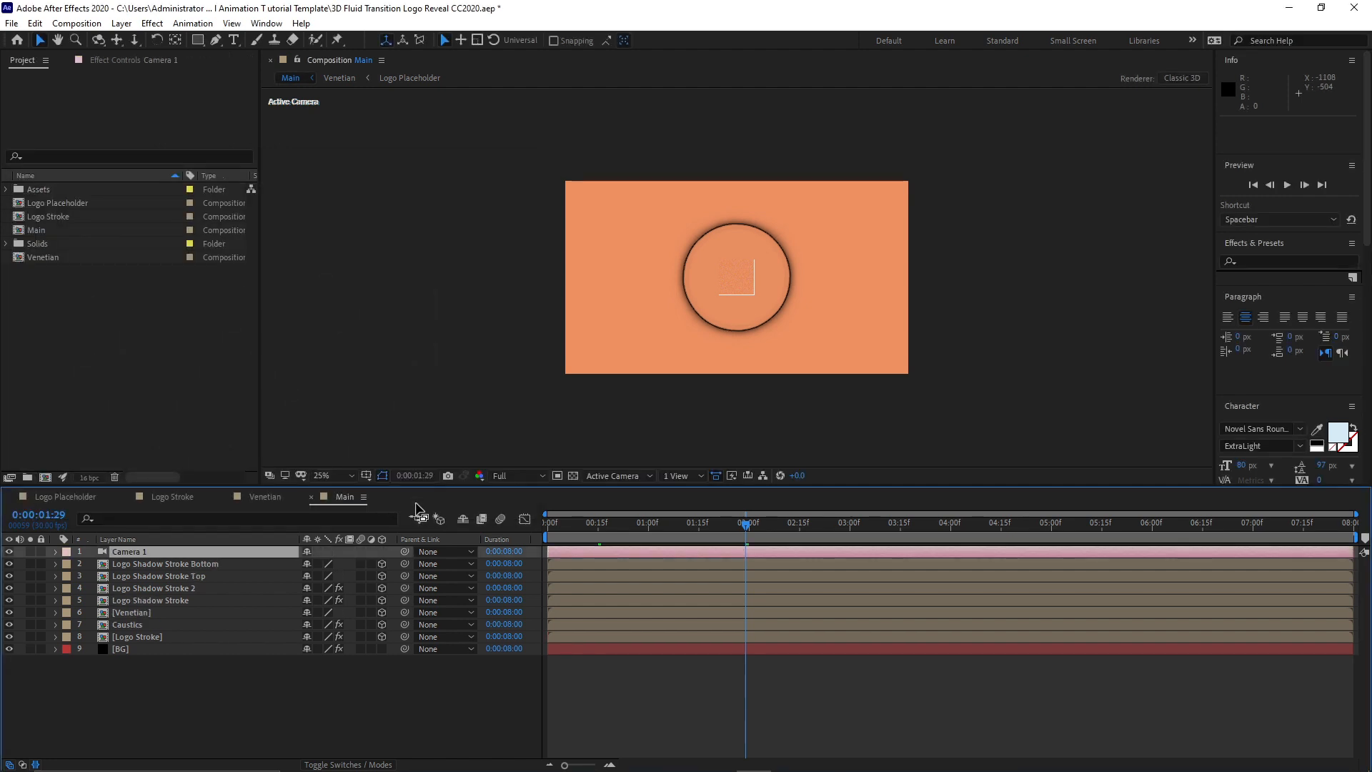
# Add a null object, make it a 3D layer and parent the camera to it.
pyautogui.click(121, 24)
pyautogui.moveTo(143, 39)
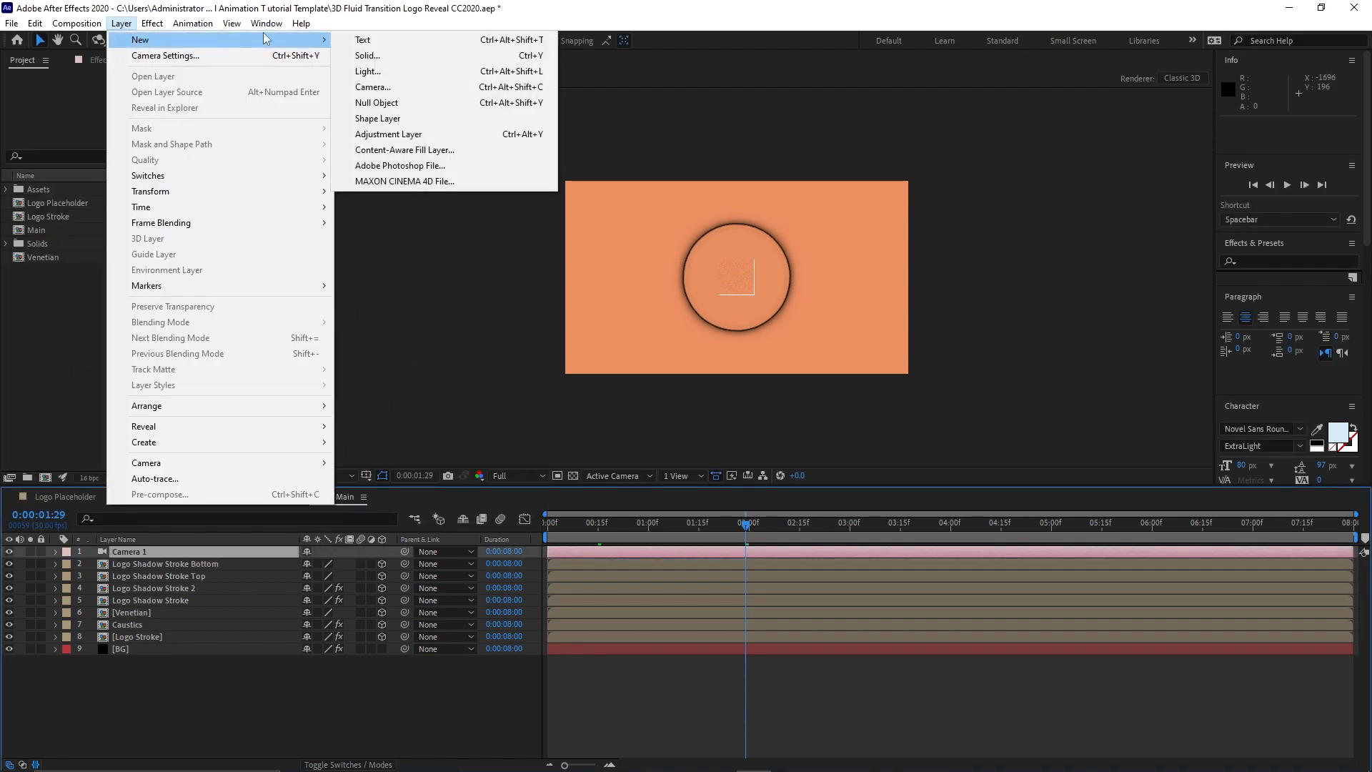
pyautogui.click(371, 105)
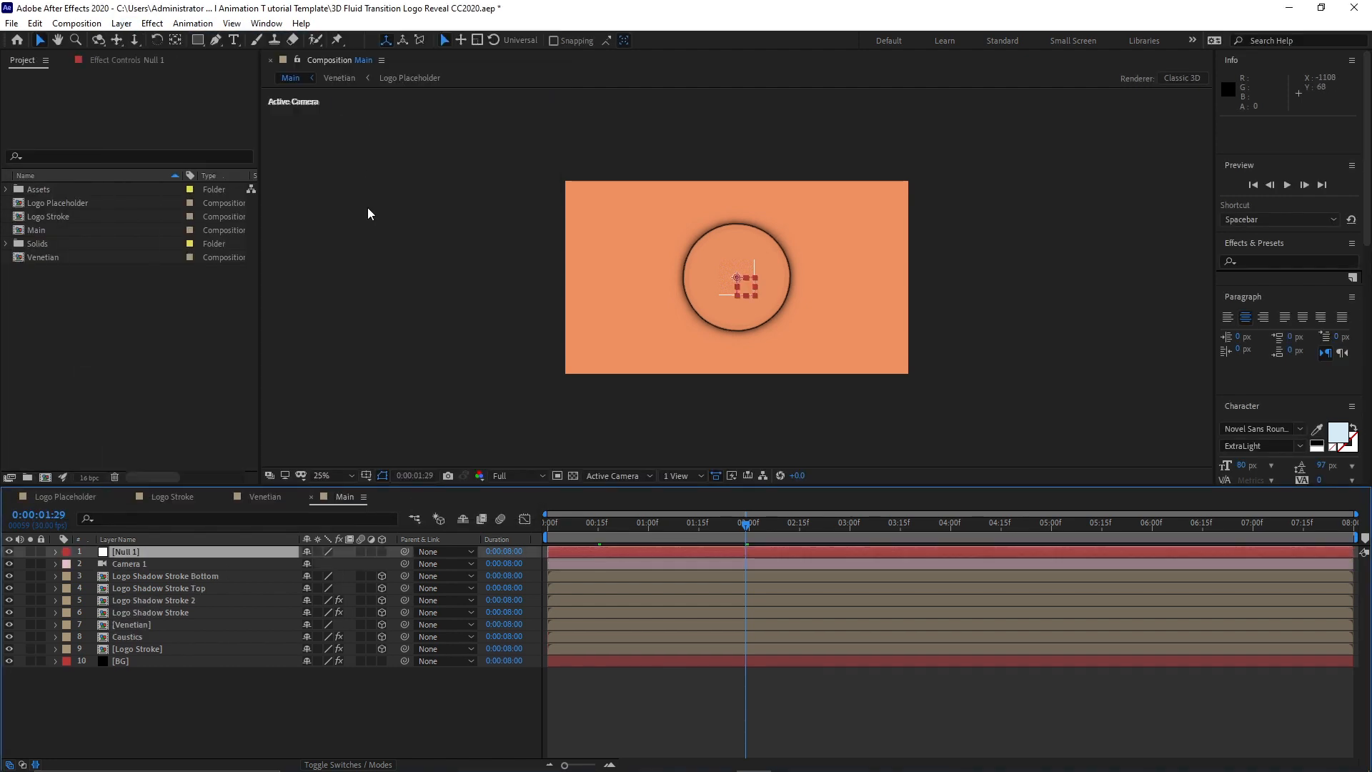
pyautogui.click(381, 551)
pyautogui.moveTo(404, 563); pyautogui.dragTo(273, 556)
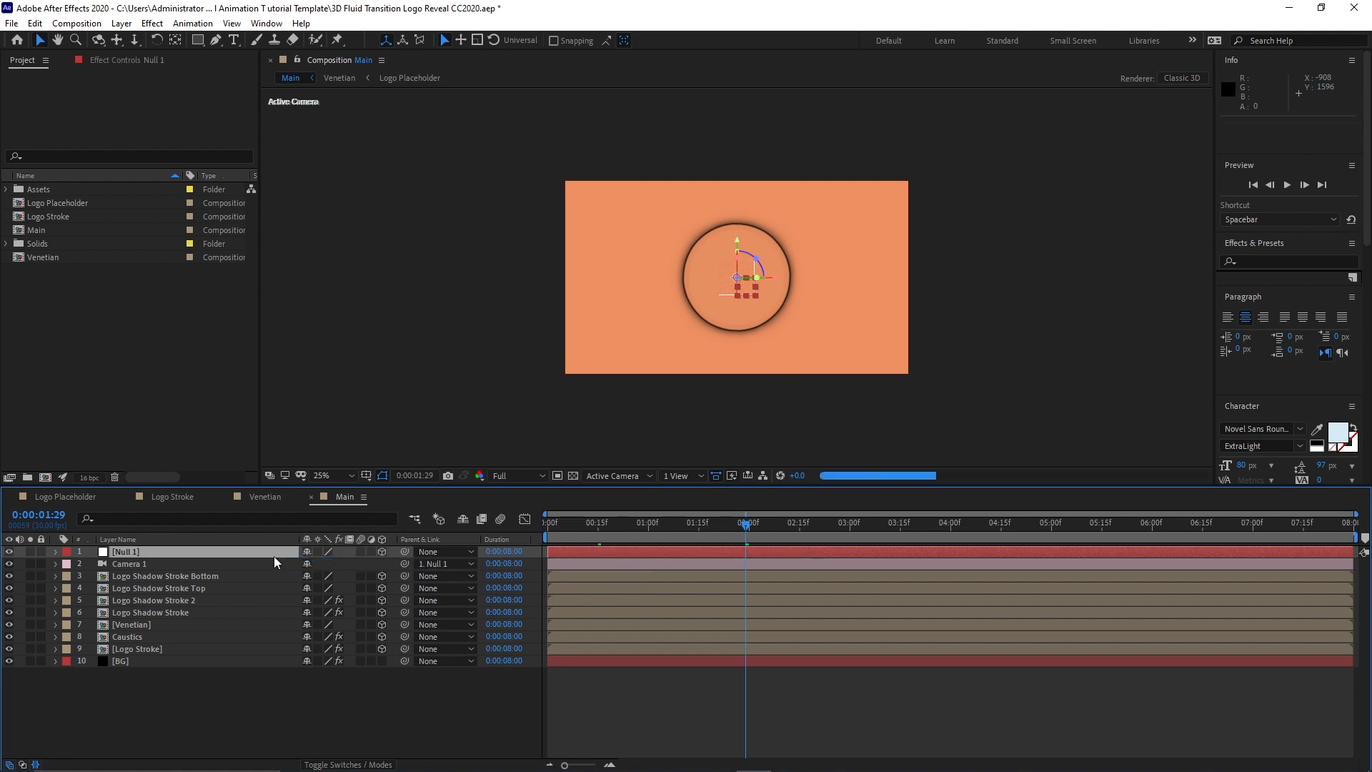
# Start keyframes for the null's Scale, X Rotation, Y Rotation and Z Rotation at 0:00:00:00.
pyautogui.click(55, 552)
pyautogui.click(69, 565)
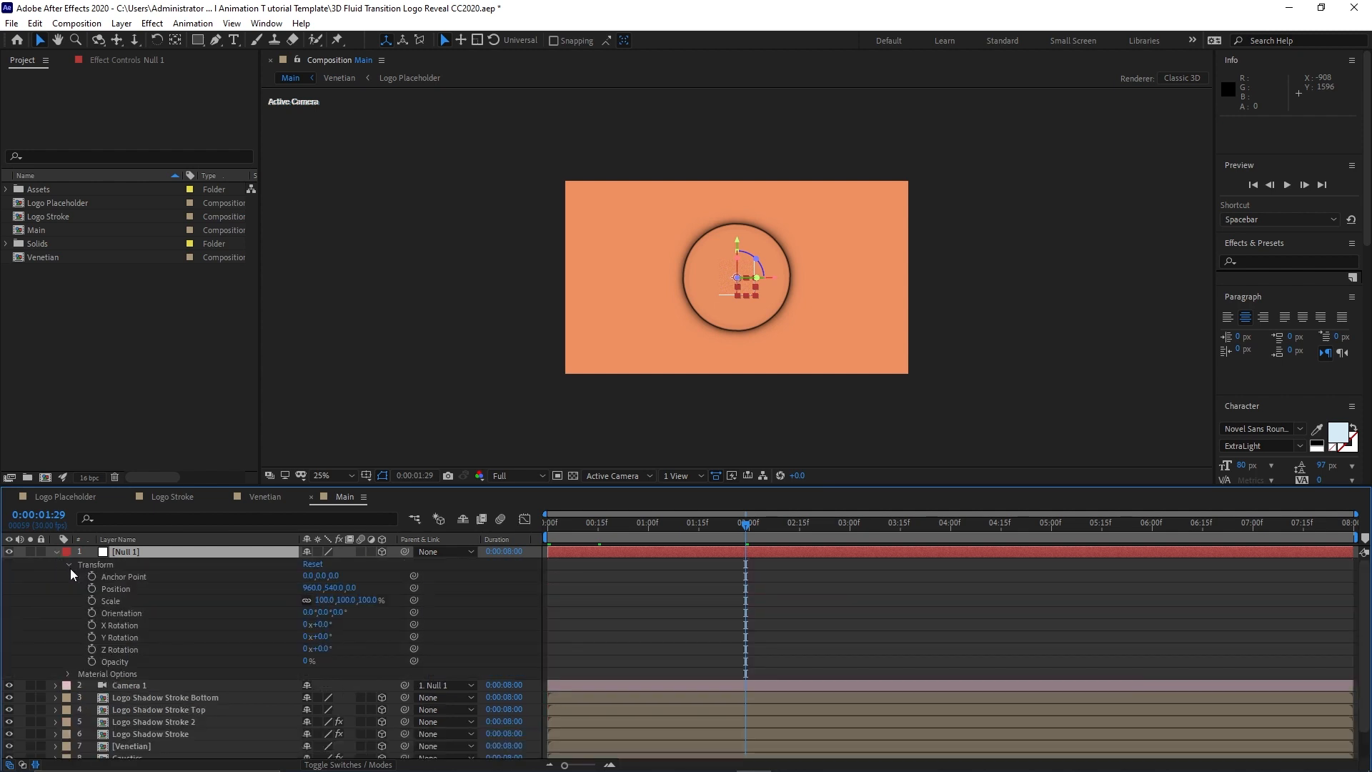
pyautogui.moveTo(560, 521); pyautogui.dragTo(526, 524)
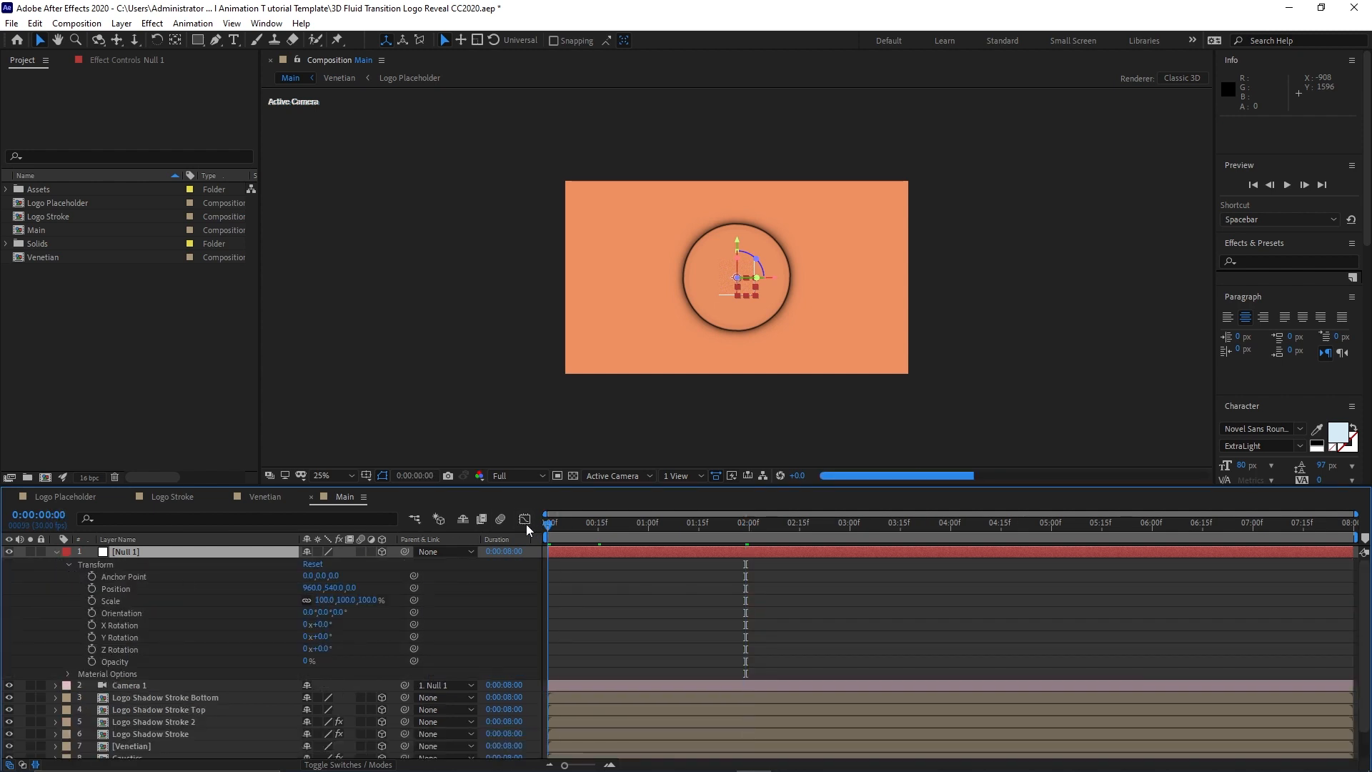
pyautogui.click(92, 600)
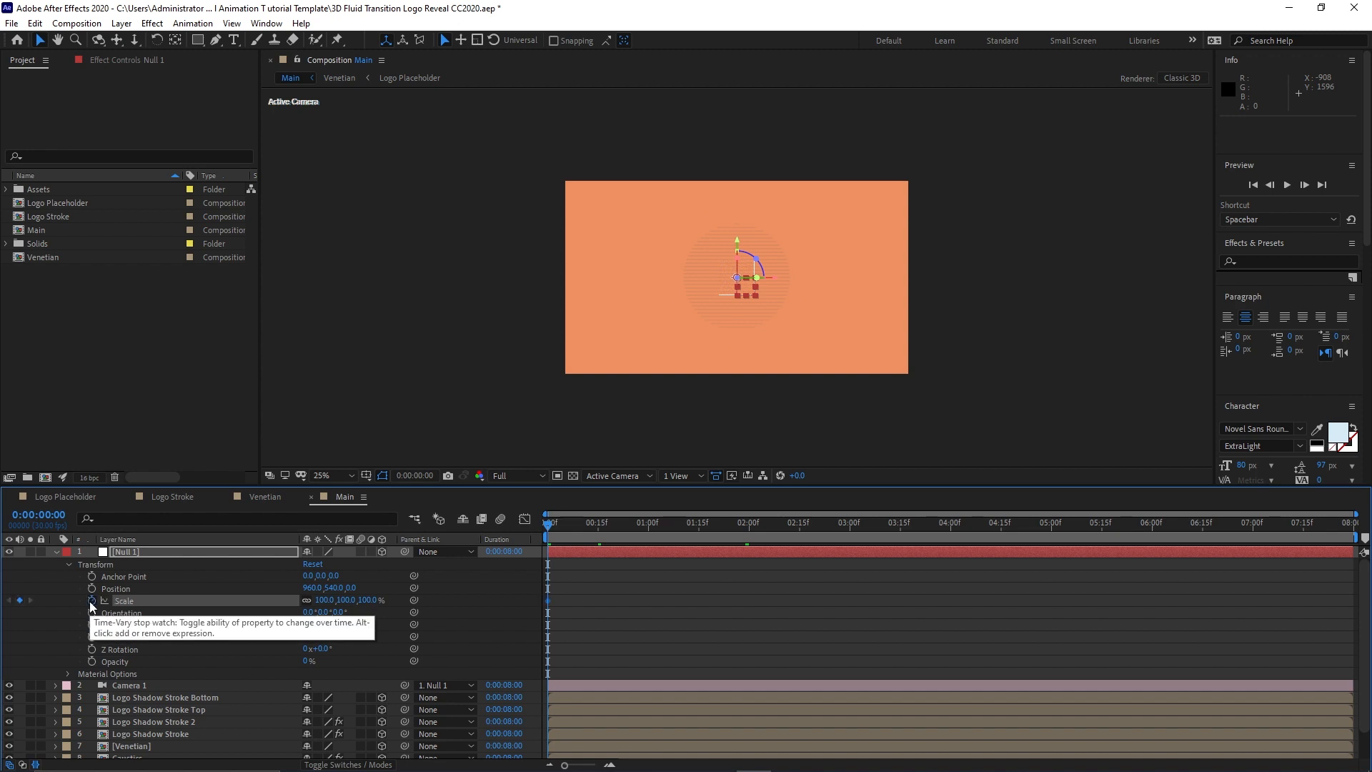
pyautogui.click(92, 624)
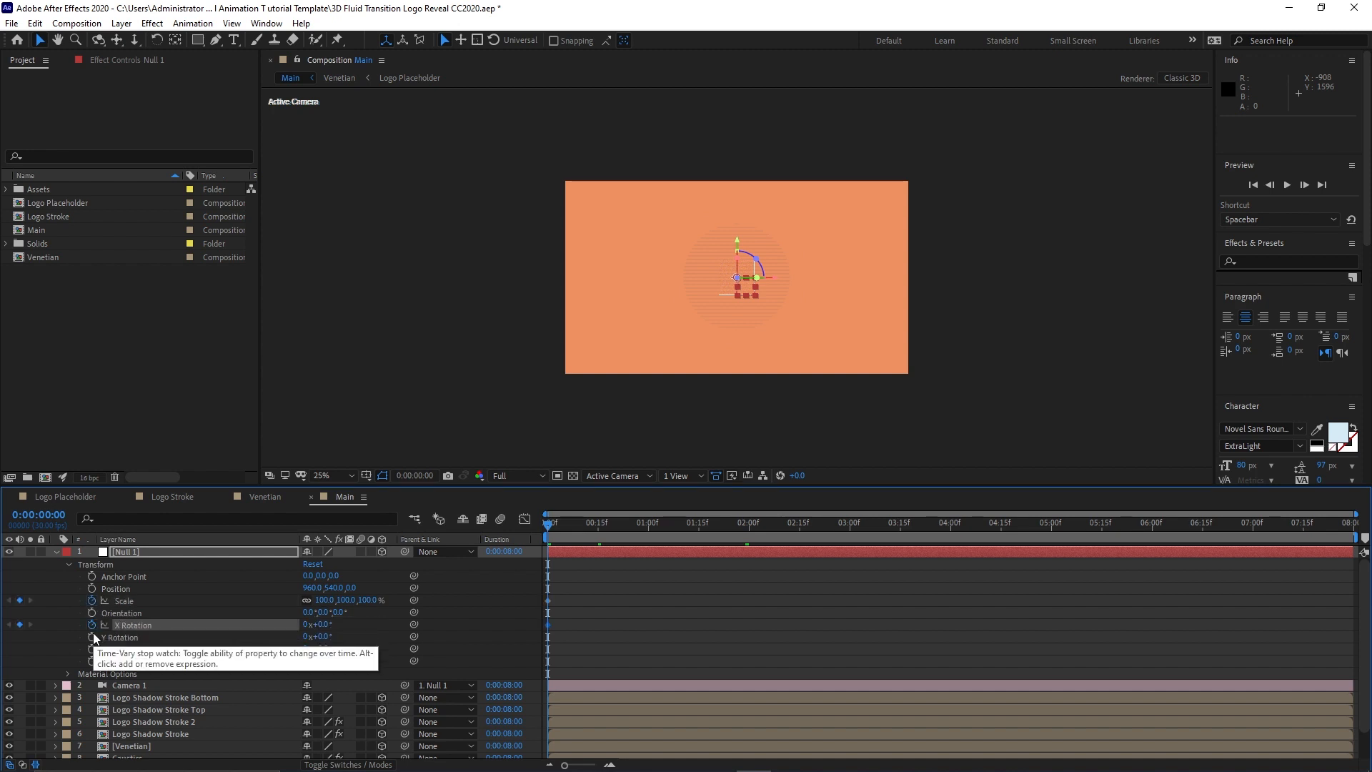
pyautogui.click(92, 636)
pyautogui.click(92, 649)
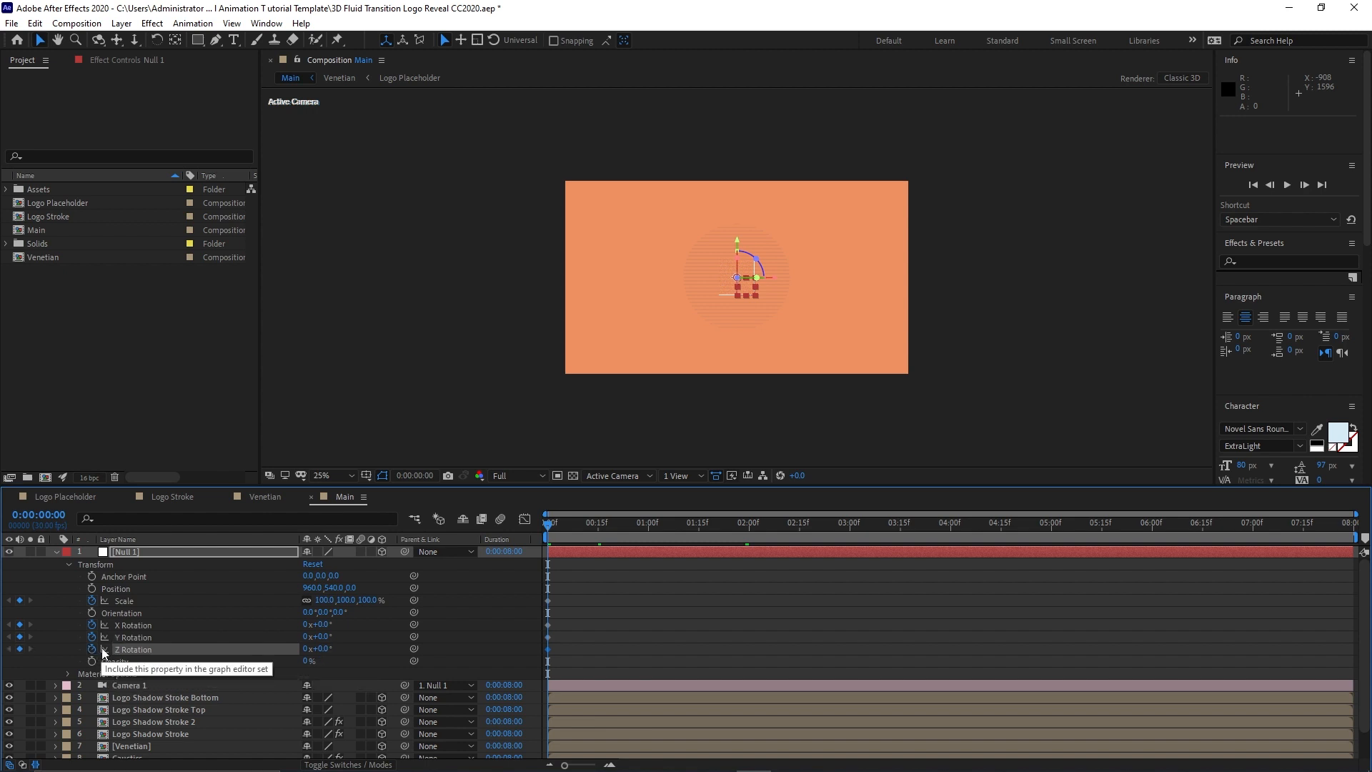
# Set the null's X Rotation to 67°, Y Rotation to -37°, Z Rotation to -7° and Scale to 50% at 0:00:00:00.
pyautogui.click(320, 624)
pyautogui.write('6')
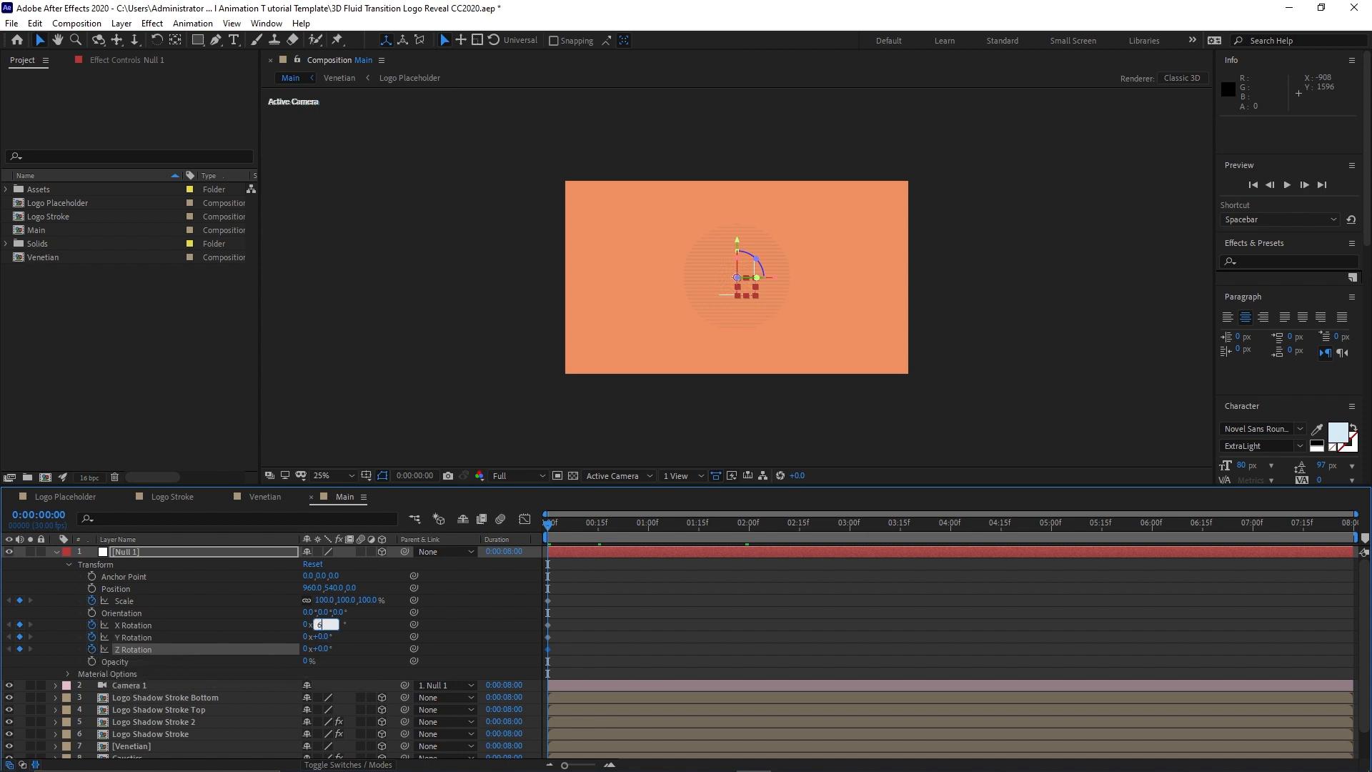
pyautogui.write('7')
pyautogui.click(324, 638)
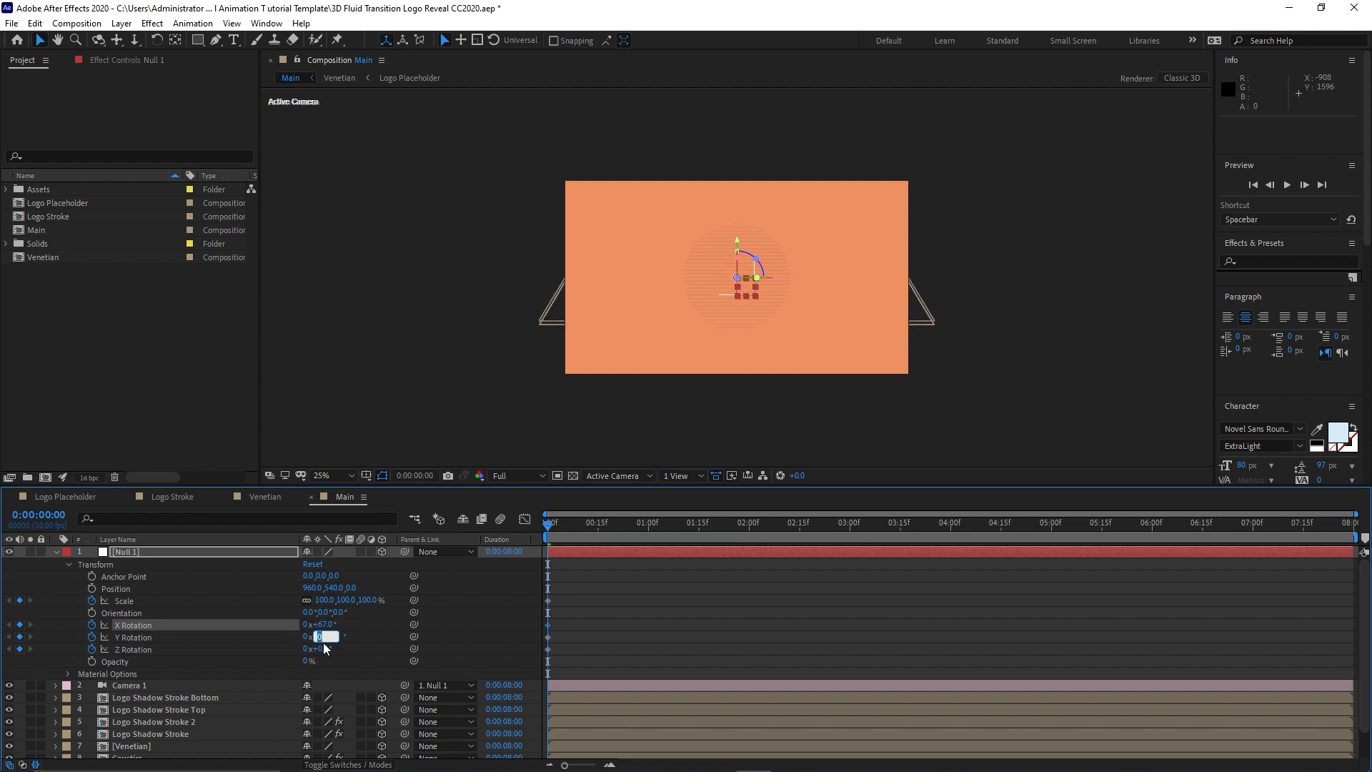
pyautogui.write('-37')
pyautogui.click(322, 649)
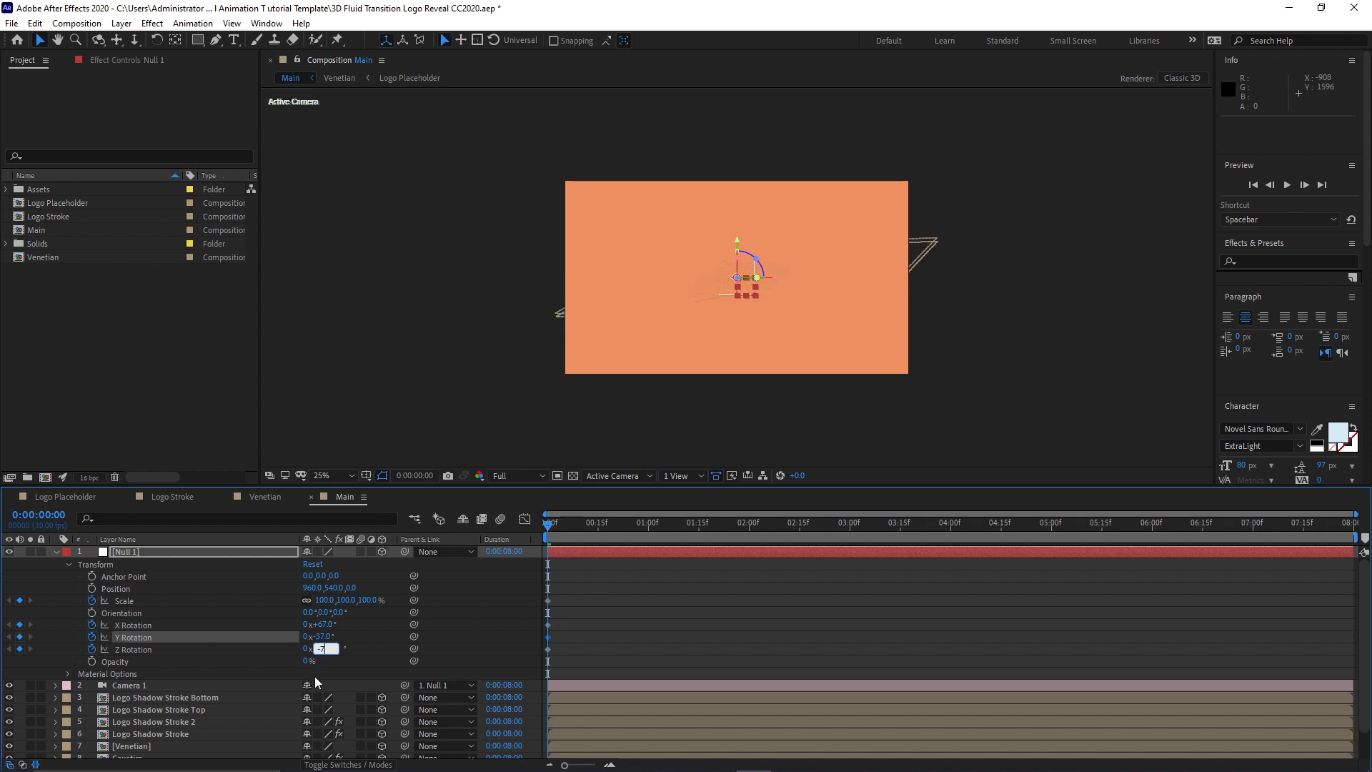
pyautogui.write('-7')
pyautogui.press('Return')
pyautogui.click(323, 601)
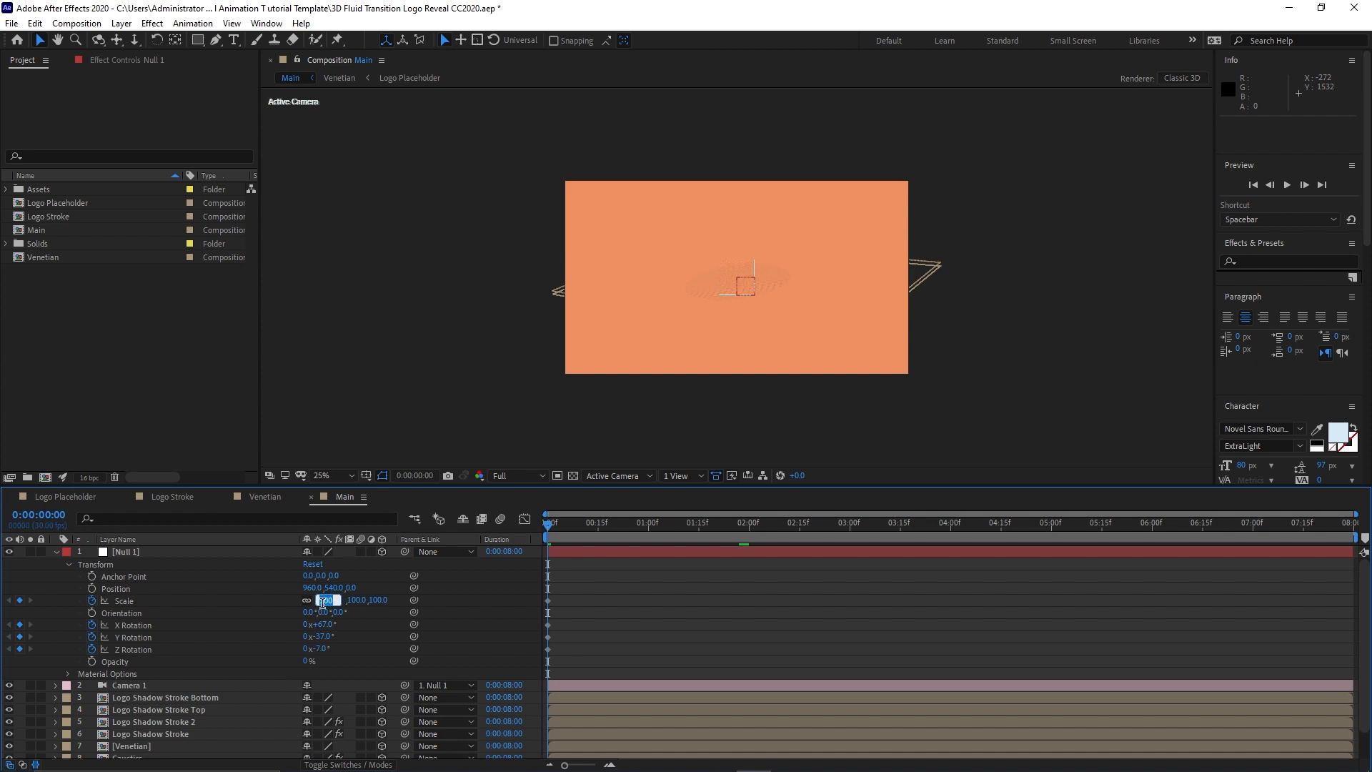
pyautogui.write('50')
# At 0:00:01:29, keyframe the null's X Rotation at 61° and Y Rotation at 10°, and hold its current Scale and Z Rotation with keyframes.
pyautogui.click(56, 552)
pyautogui.click(134, 552)
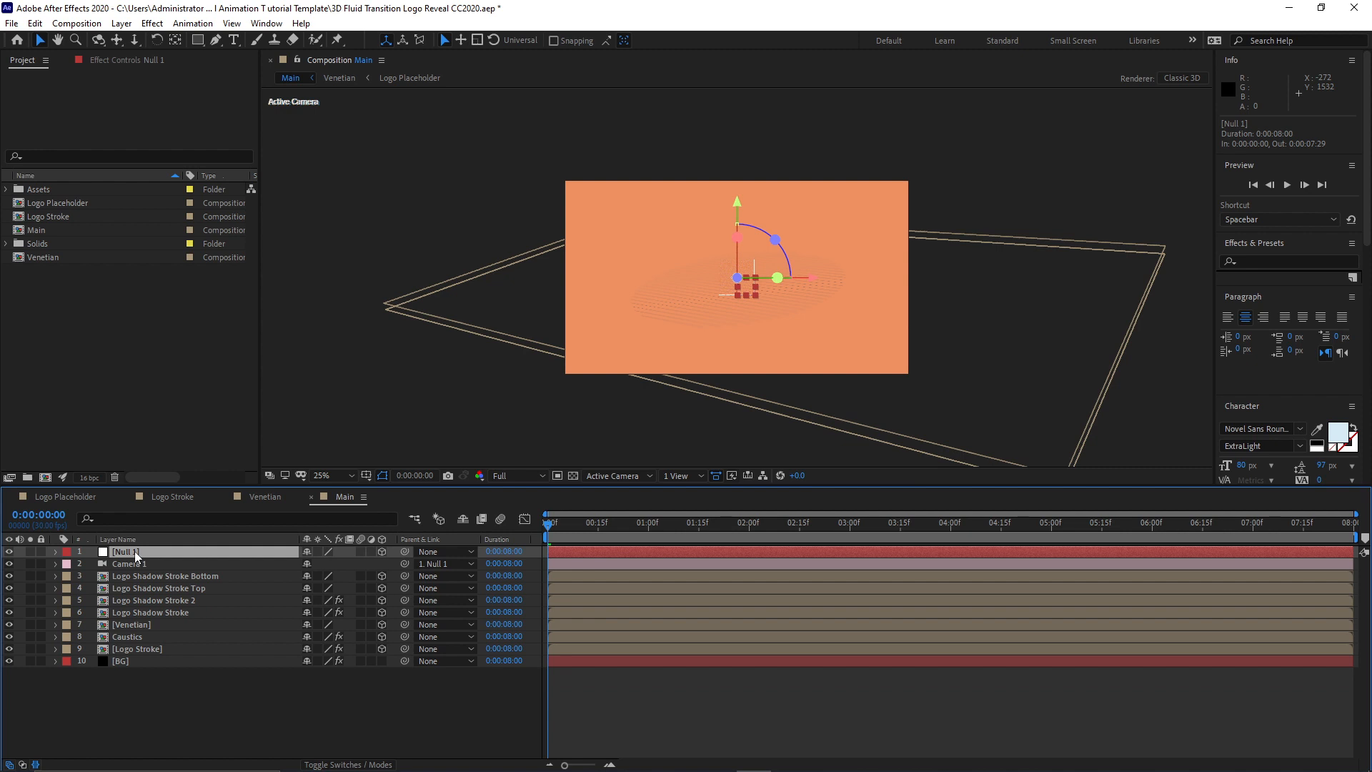
pyautogui.press('u')
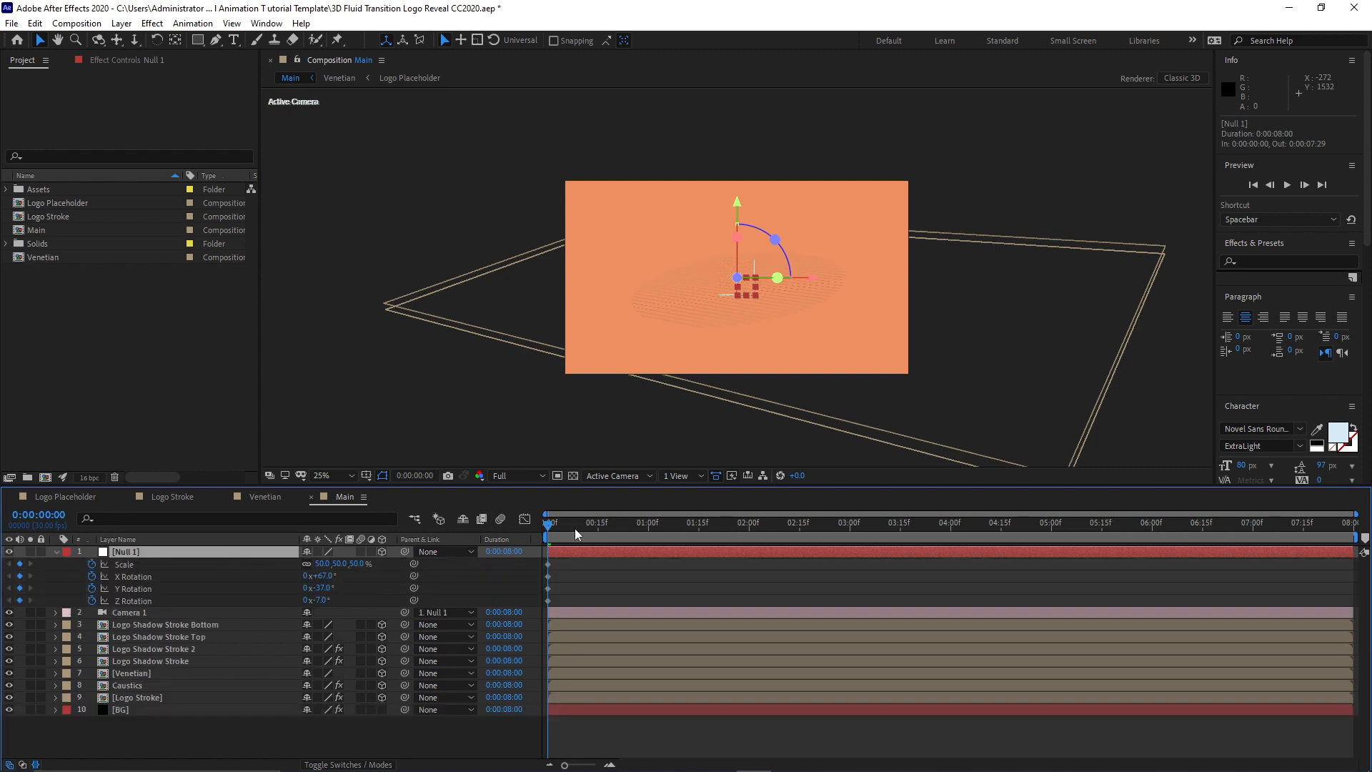
pyautogui.moveTo(545, 522); pyautogui.dragTo(742, 551)
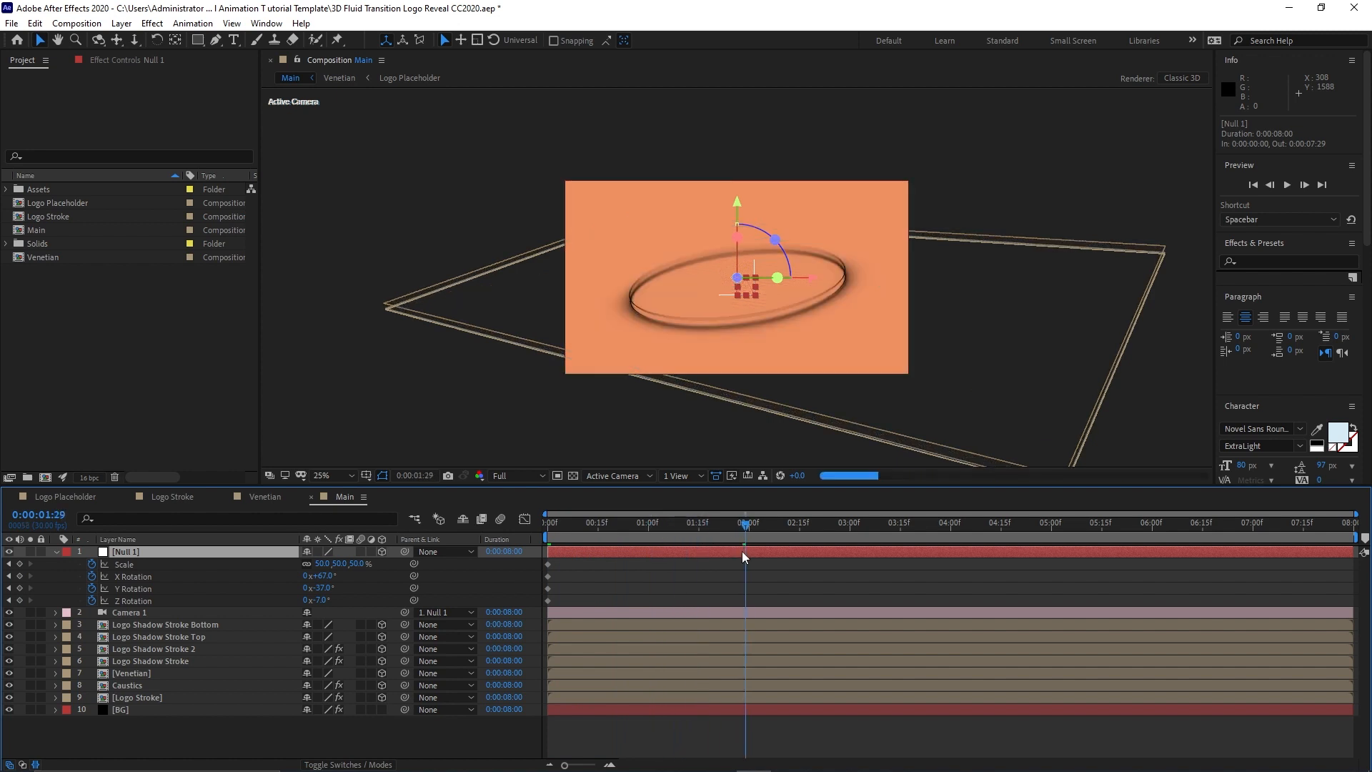
pyautogui.click(319, 576)
pyautogui.write('61')
pyautogui.press('Tab')
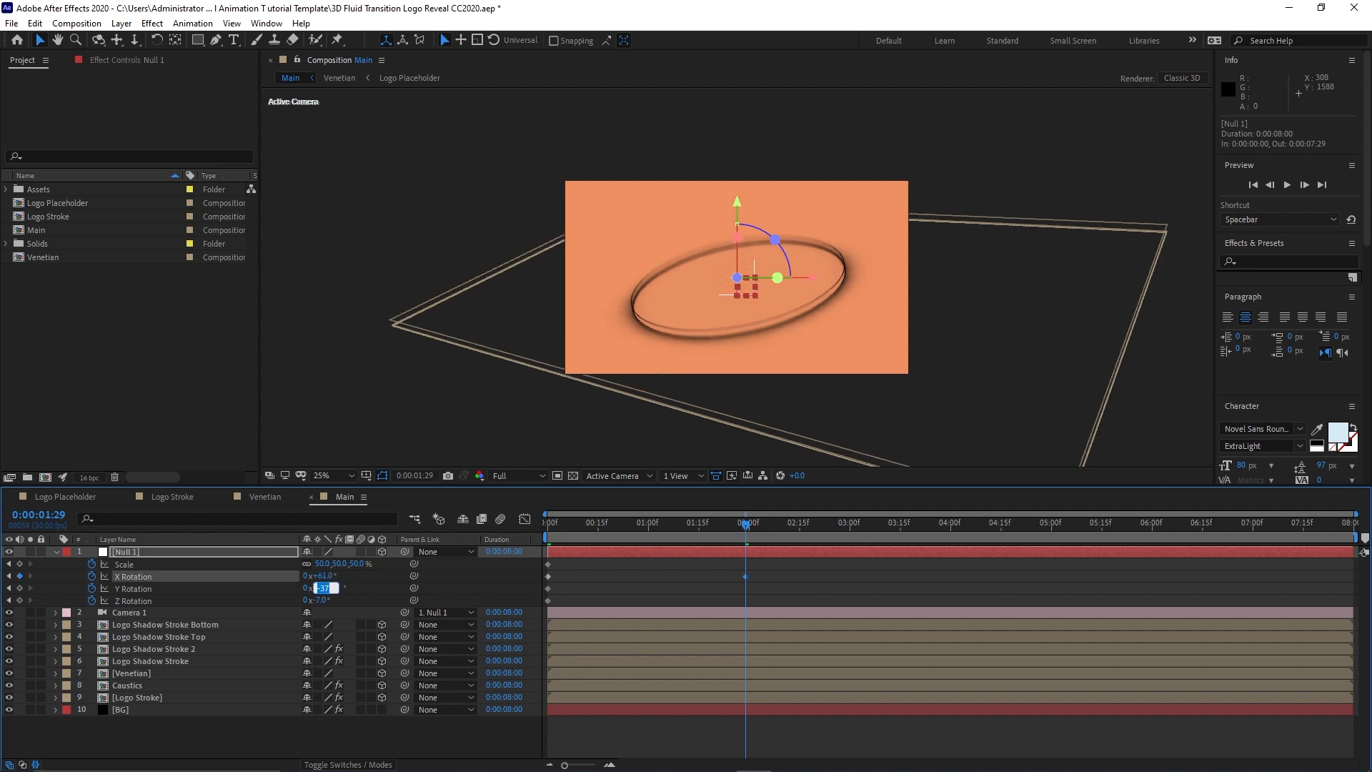
pyautogui.write('10')
pyautogui.click(19, 563)
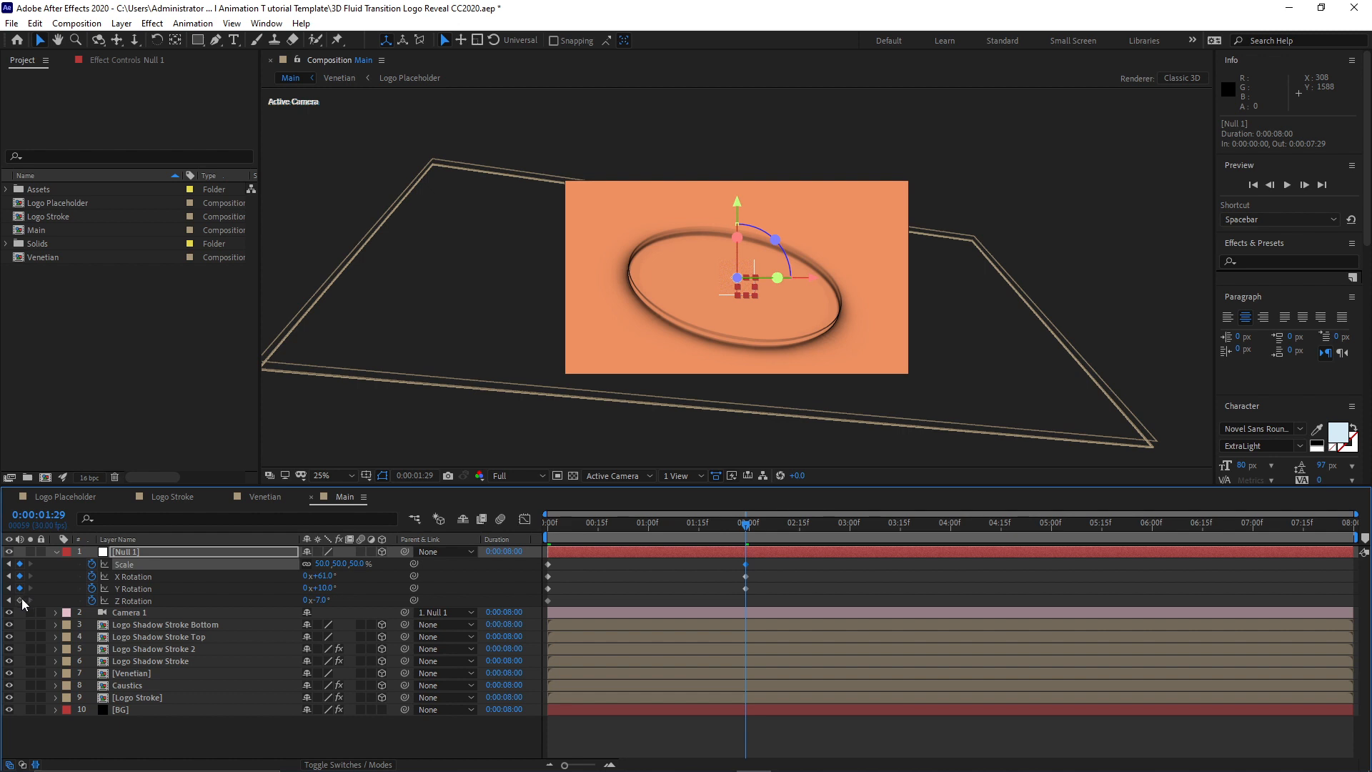
pyautogui.click(20, 601)
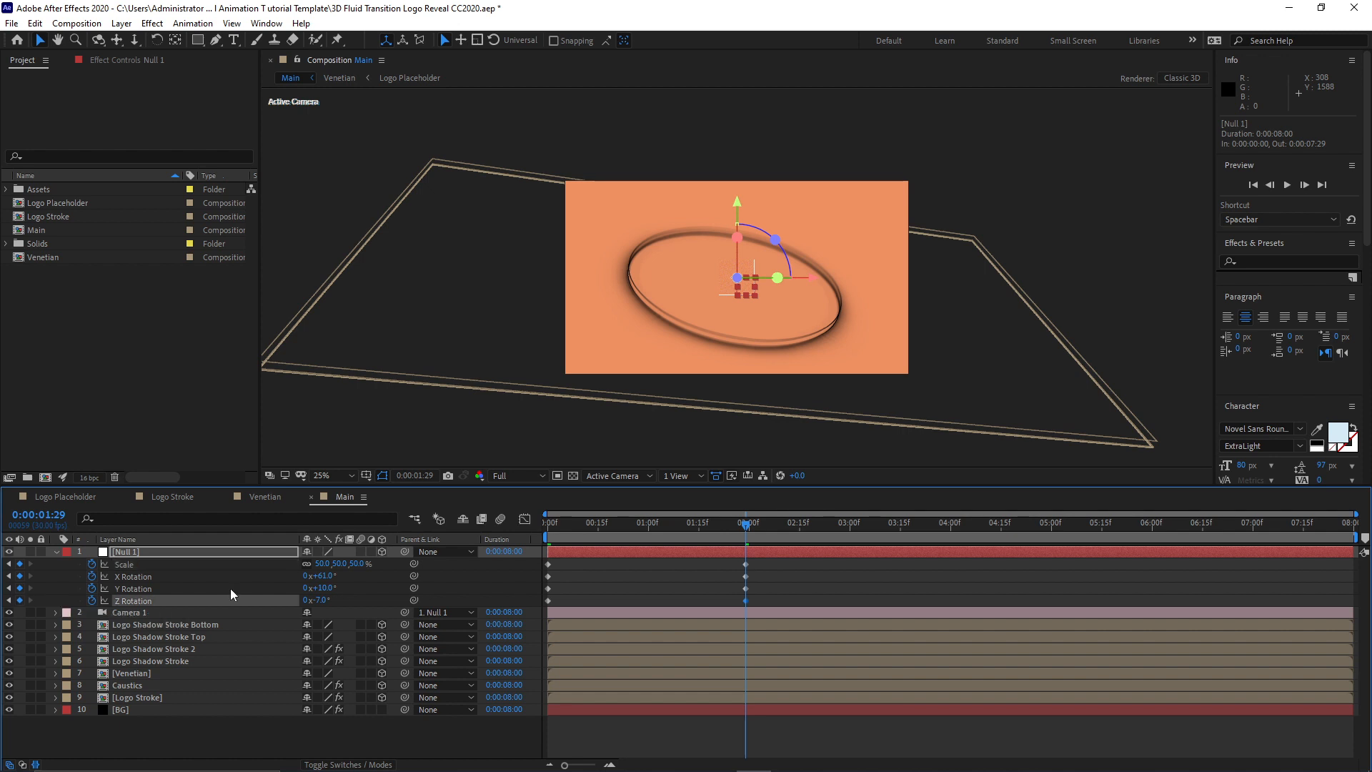
# Keyframe the null's X, Y and Z Rotation at 0° and its Scale at 157% at 0:00:03:15.
pyautogui.moveTo(746, 523); pyautogui.dragTo(901, 529)
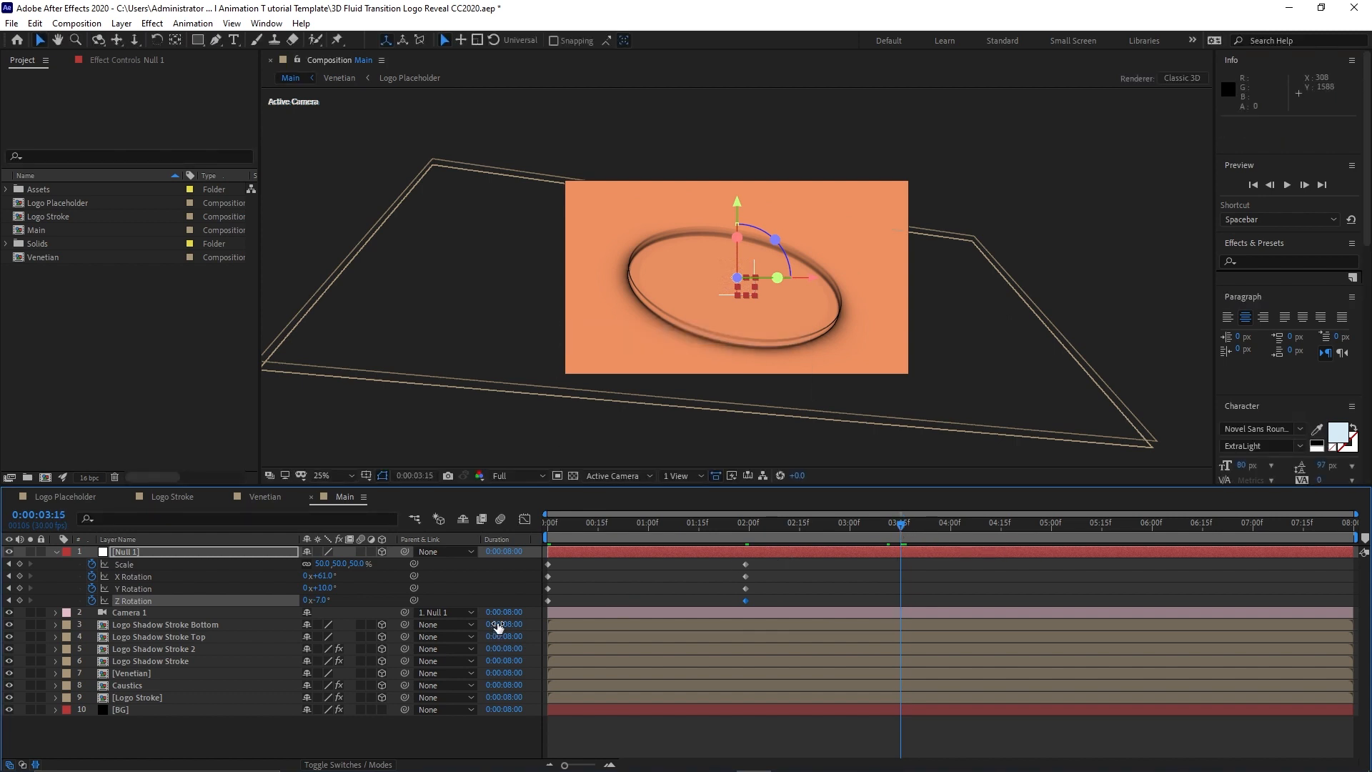
pyautogui.click(324, 576)
pyautogui.write('0')
pyautogui.press('Tab')
pyautogui.write('0')
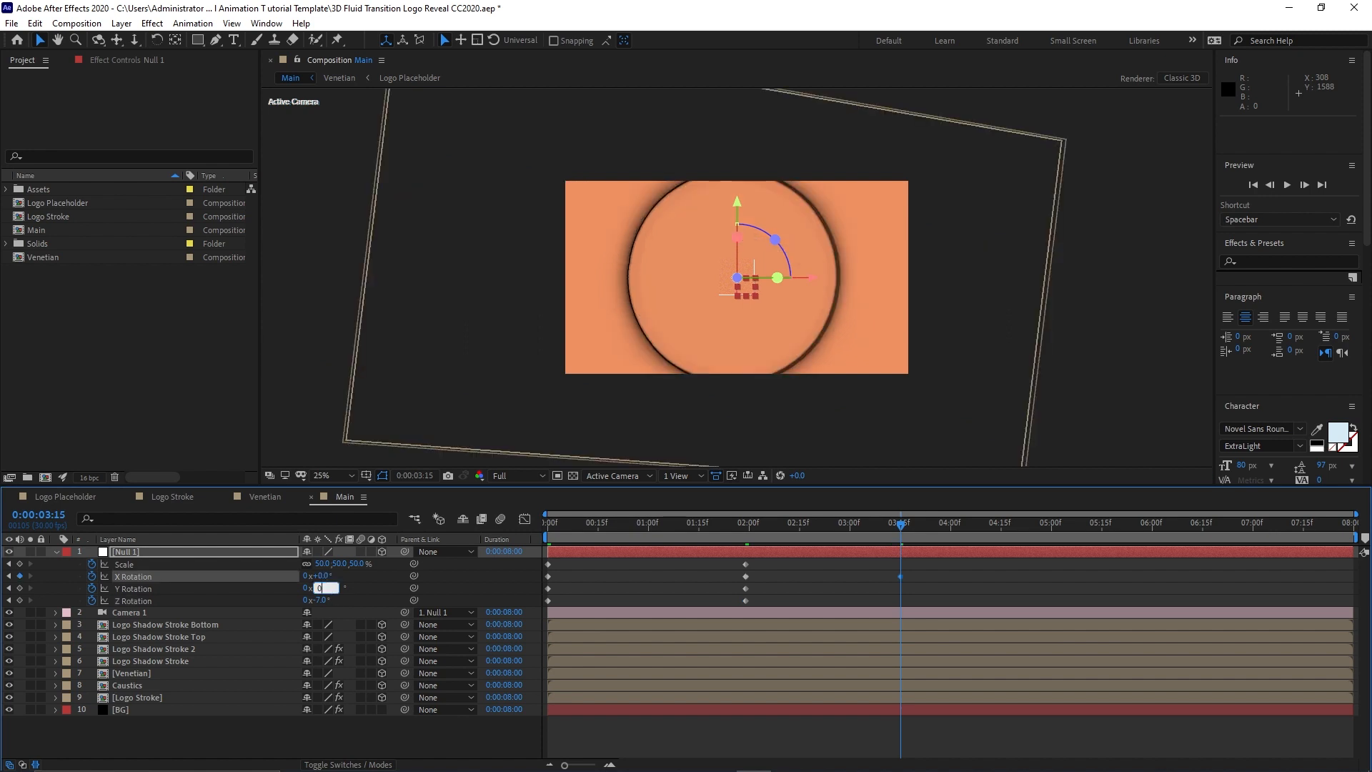
pyautogui.press('Tab')
pyautogui.write('0')
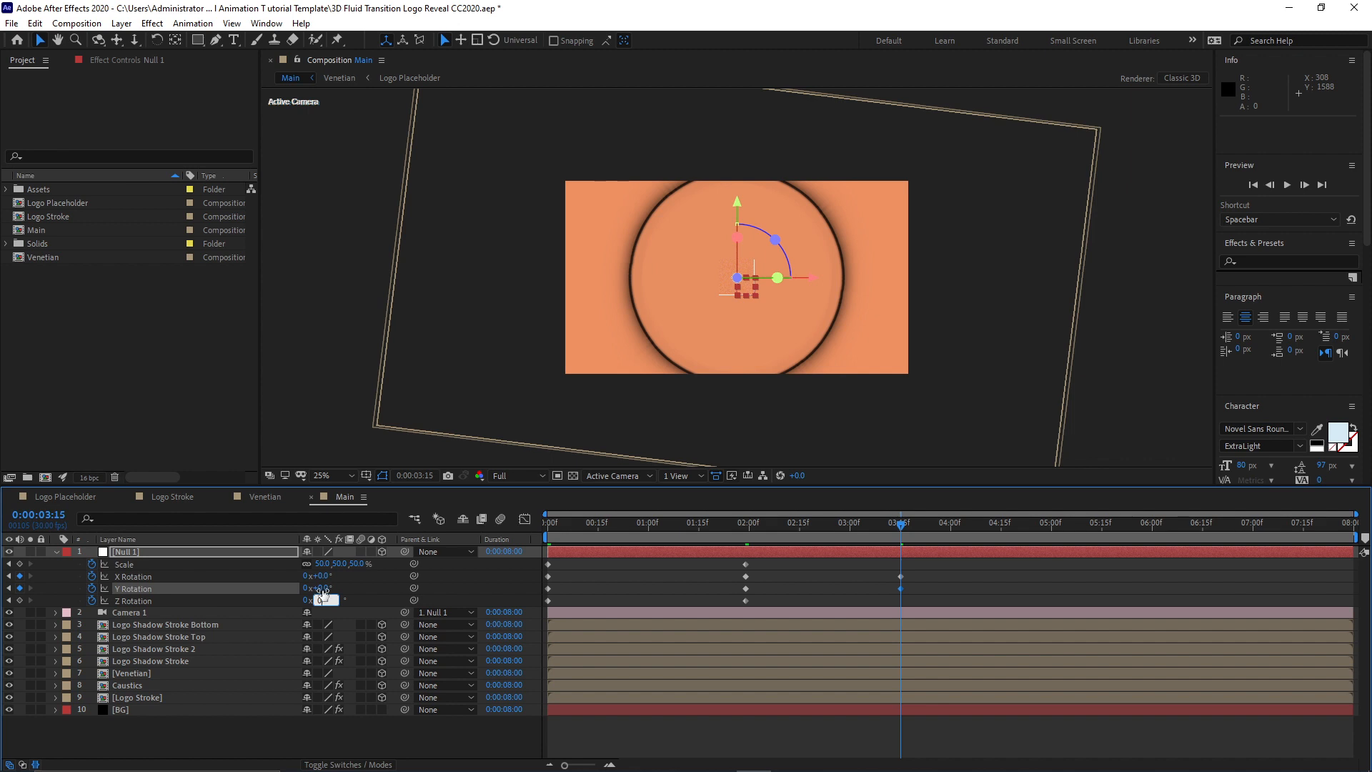
pyautogui.click(321, 565)
pyautogui.write('157')
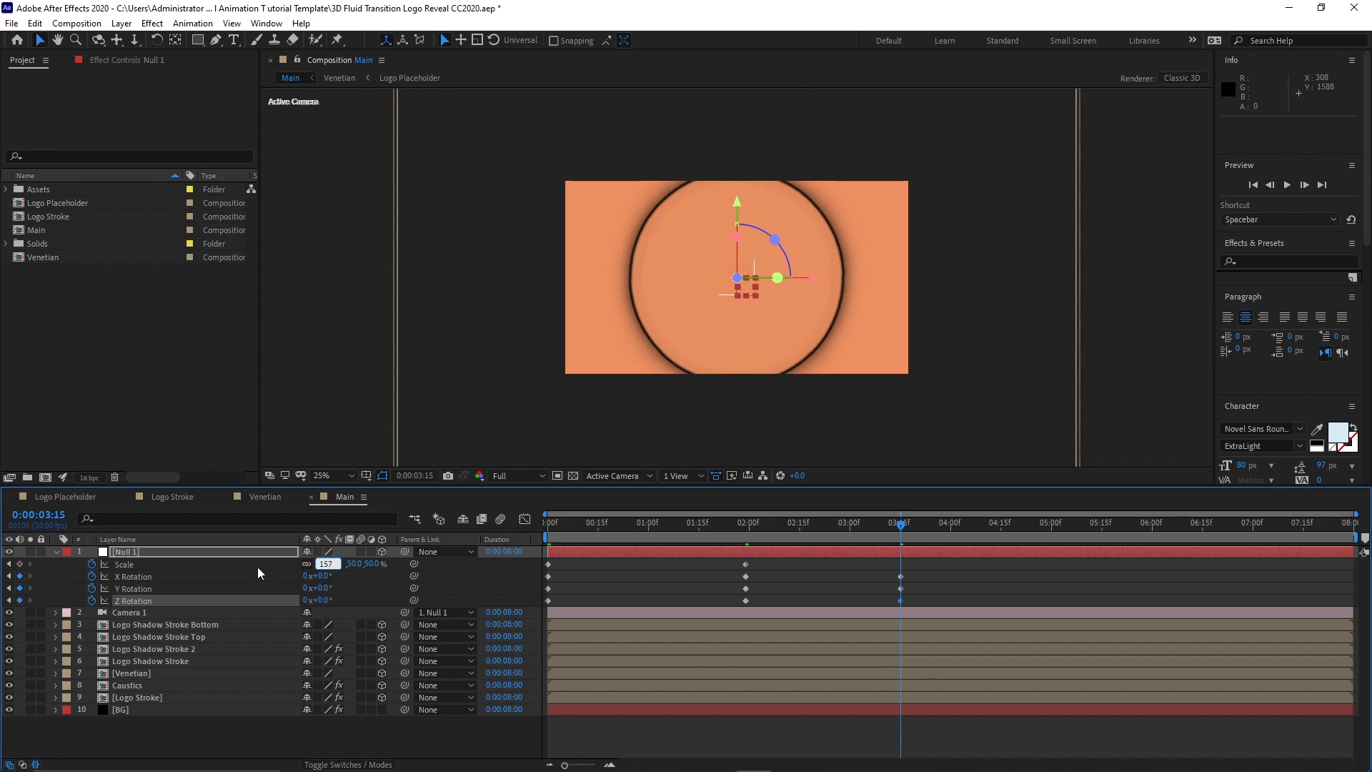
pyautogui.press('Return')
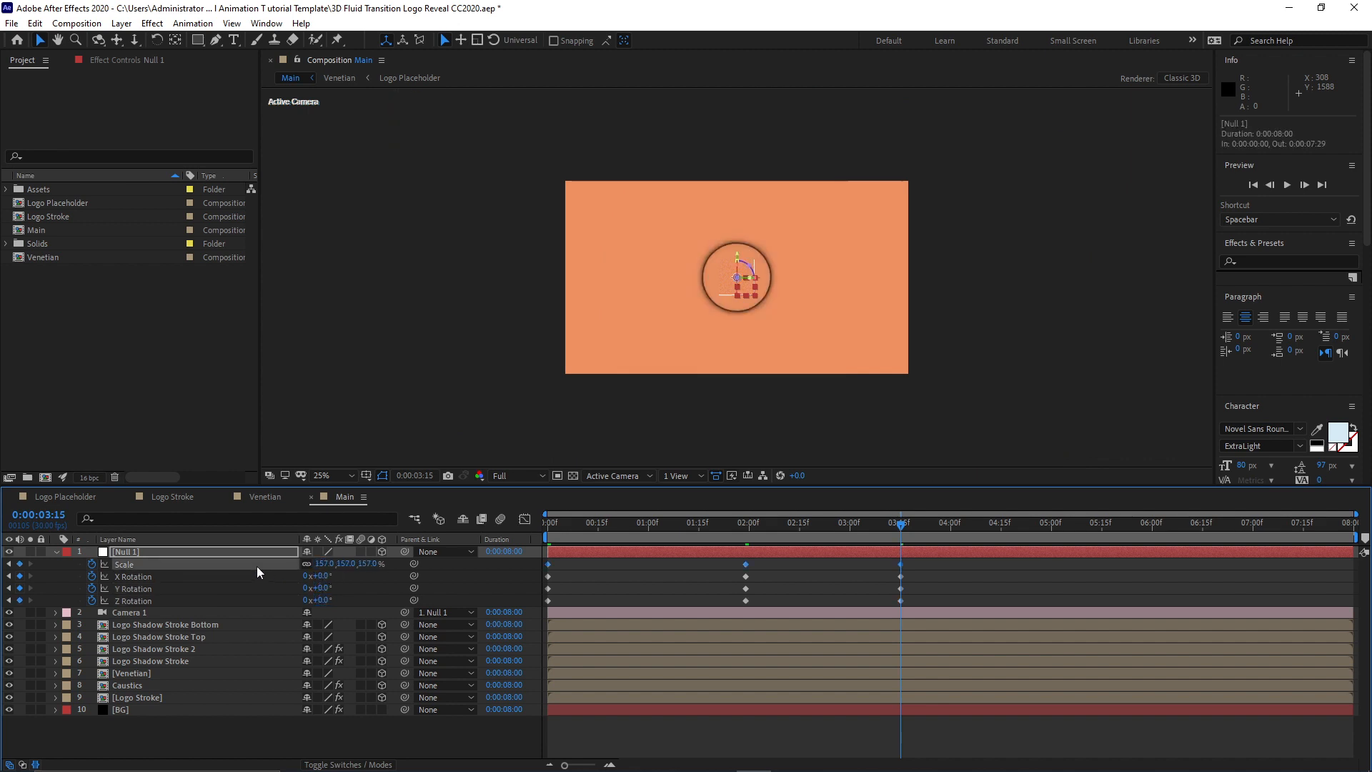
# Play back the null-driven camera move from the start of the Main composition.
pyautogui.moveTo(888, 535); pyautogui.dragTo(546, 579)
pyautogui.press('space')
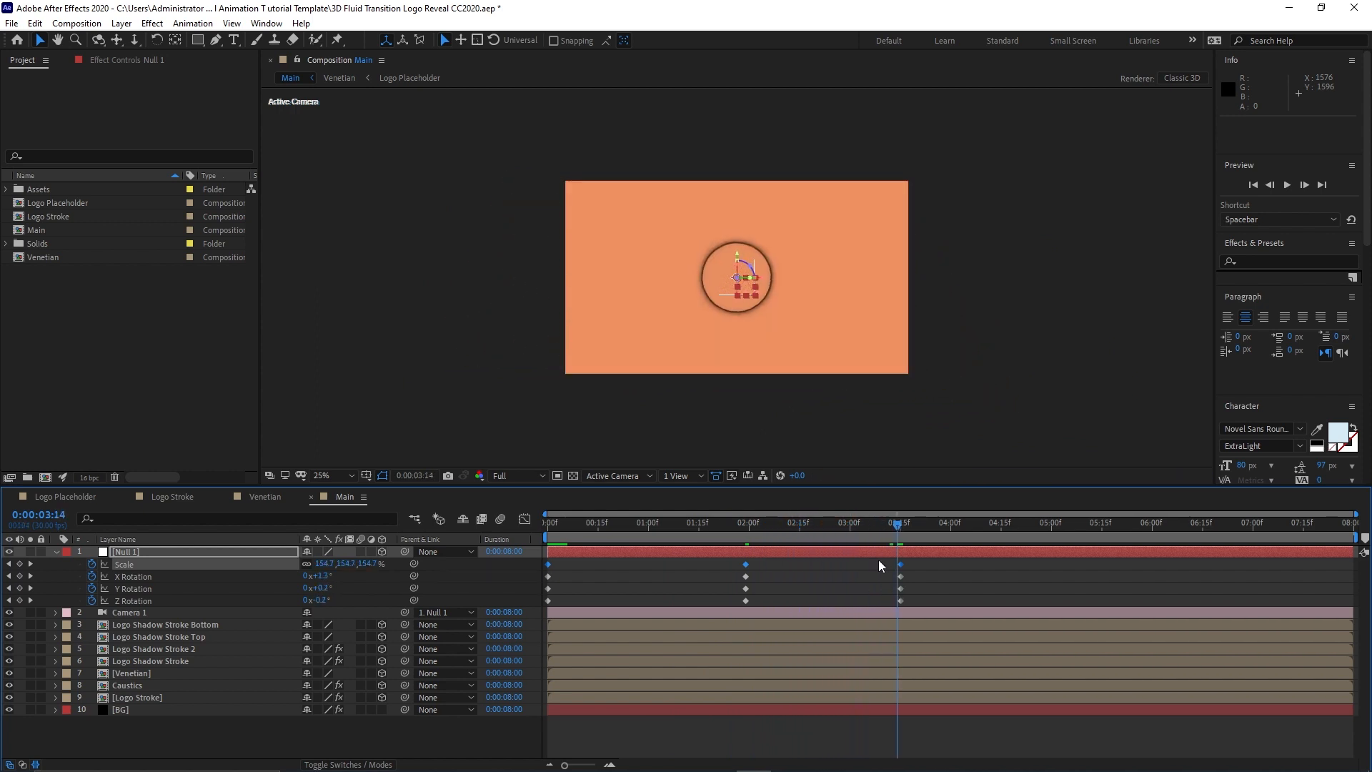
pyautogui.click(901, 524)
# Collapse the null's properties and add the Logo Stroke composition as the top layer of Main.
pyautogui.click(55, 551)
pyautogui.click(118, 539)
pyautogui.click(246, 671)
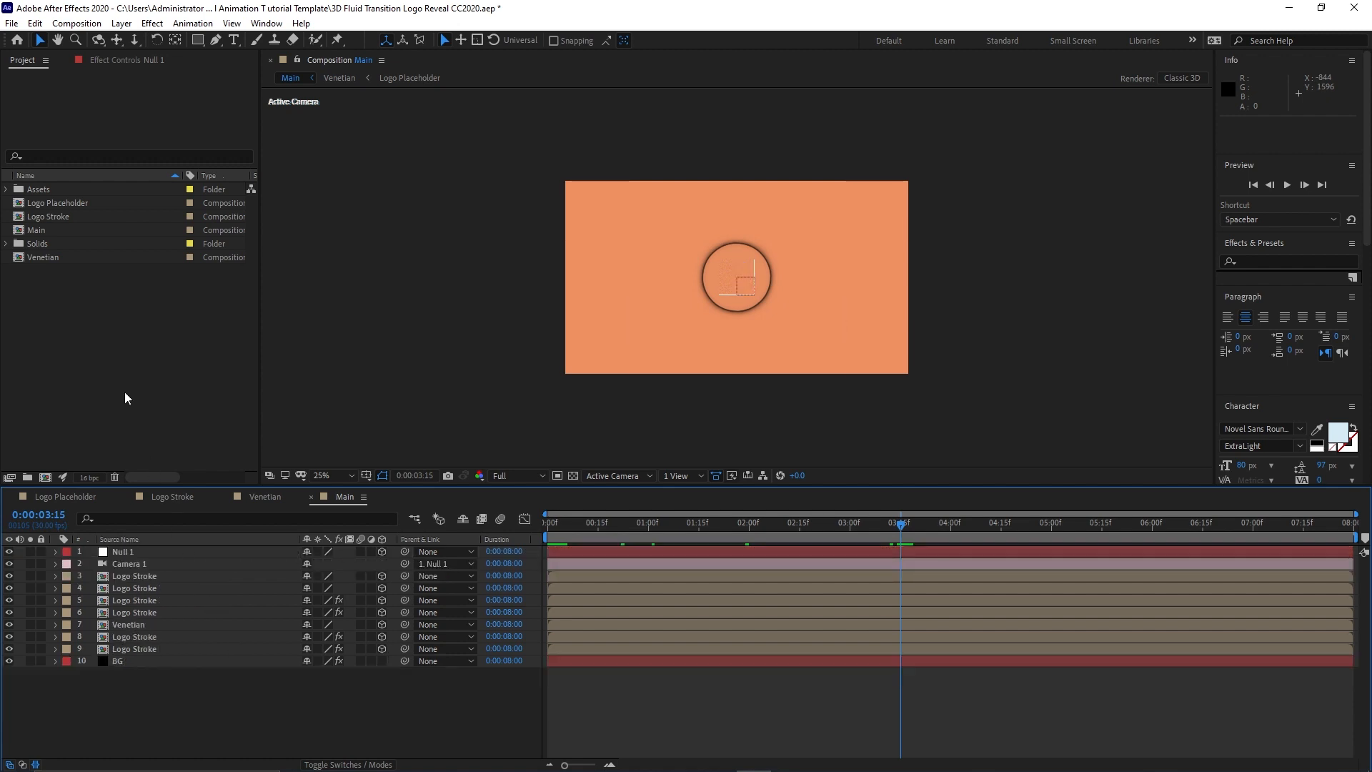
pyautogui.moveTo(66, 212)
pyautogui.mouseDown()
pyautogui.moveTo(83, 348)
pyautogui.moveTo(141, 550)
pyautogui.mouseUp()
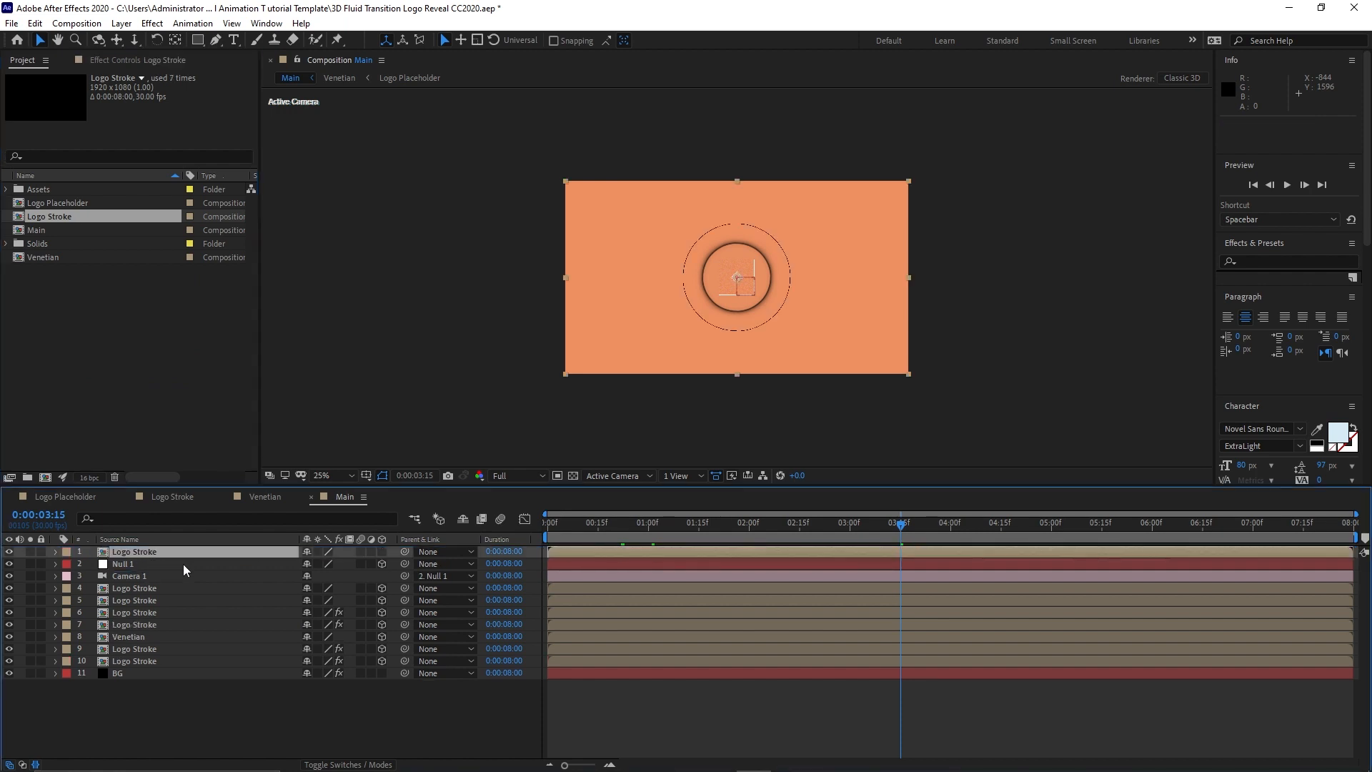
# Split the new top Logo Stroke layer at 0:00:01:00 and delete the part before the split.
pyautogui.click(647, 531)
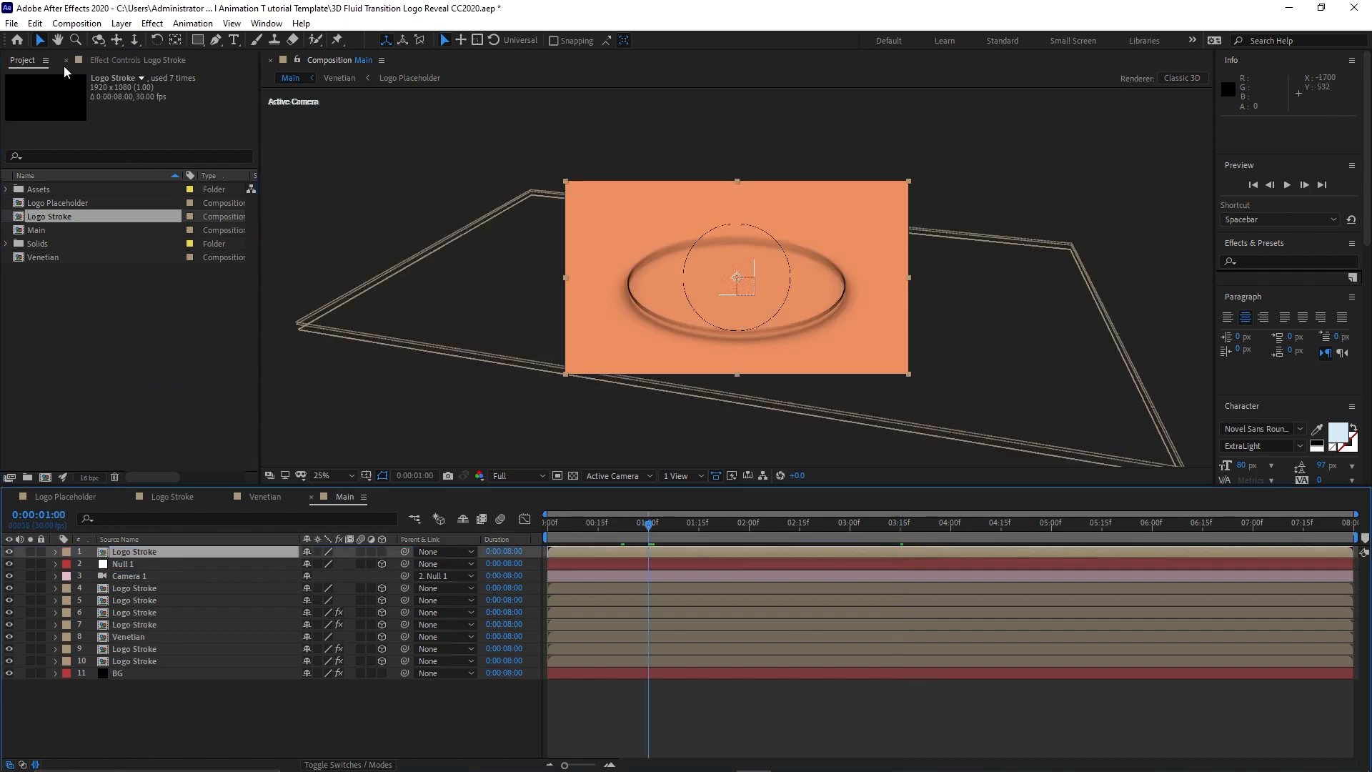
pyautogui.click(35, 23)
pyautogui.click(74, 227)
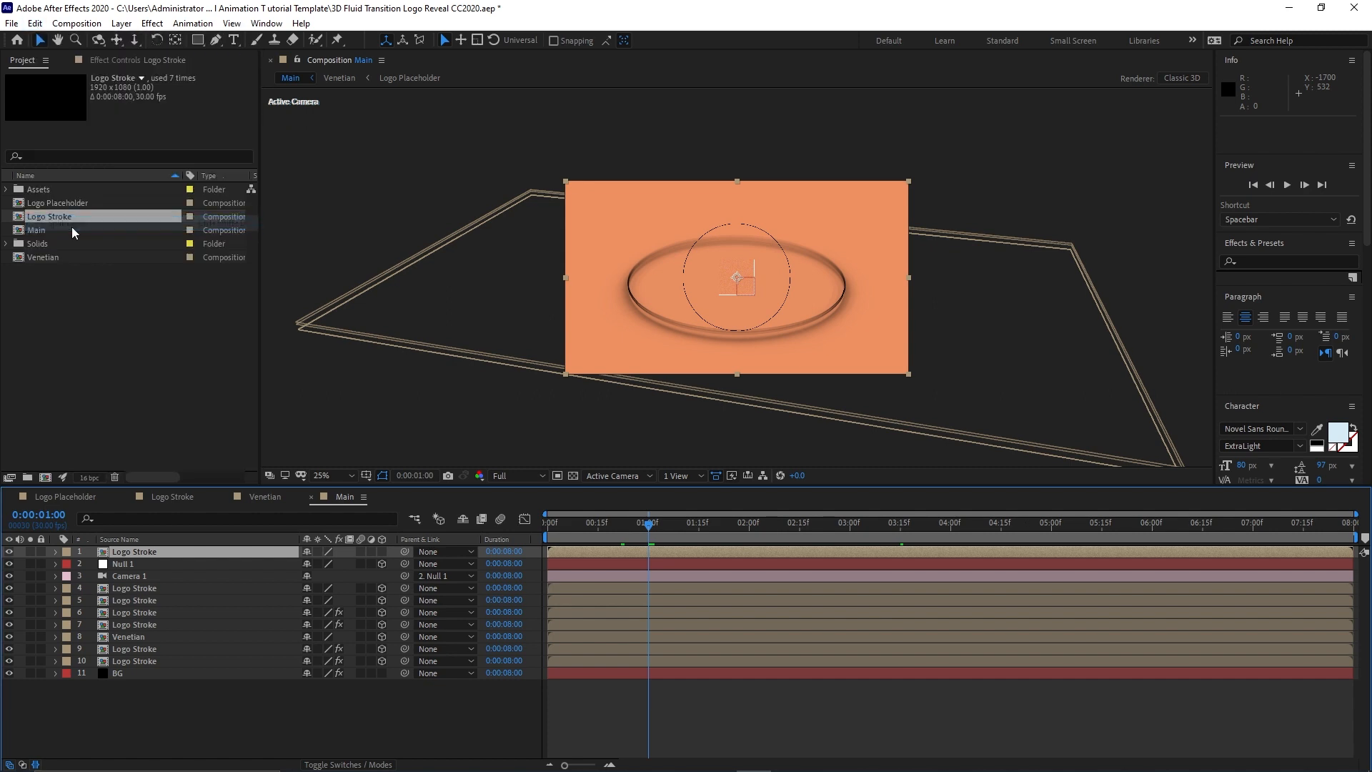
pyautogui.click(555, 569)
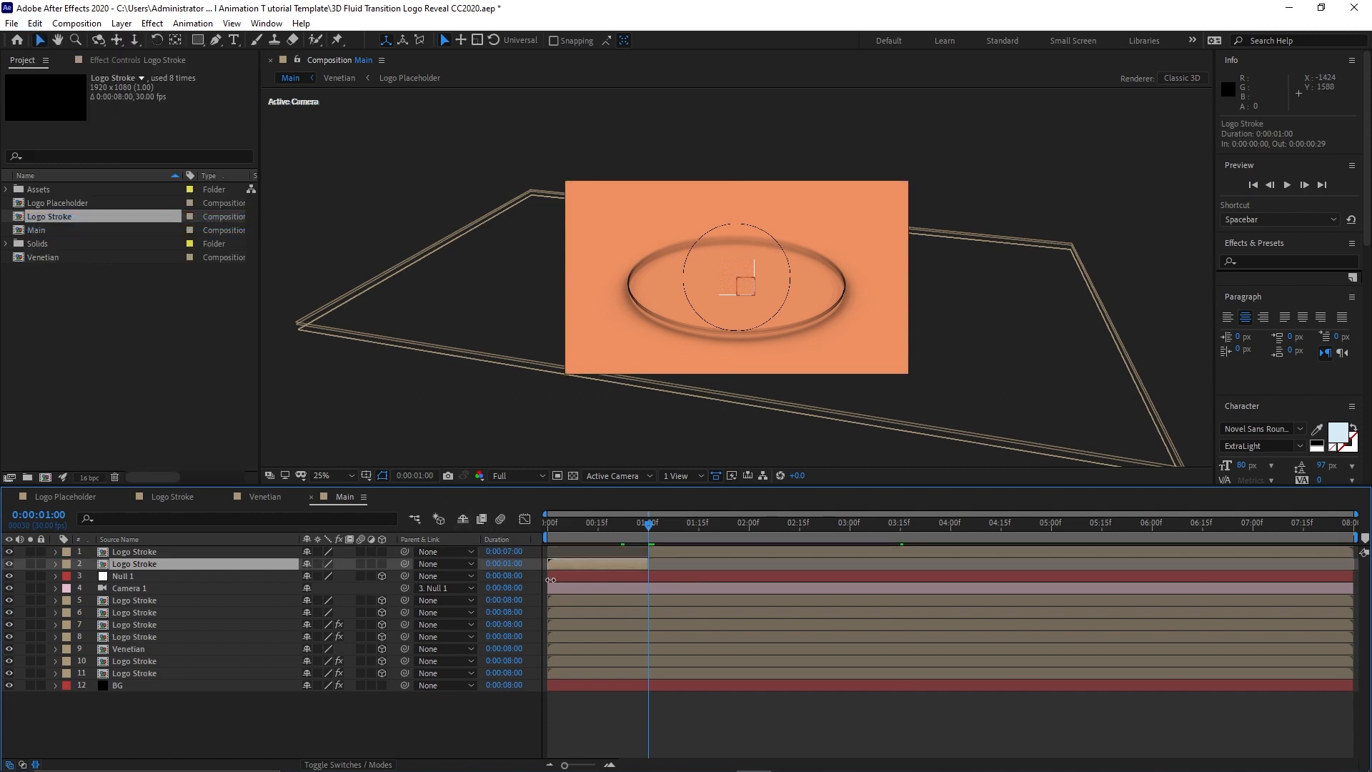
pyautogui.press('Delete')
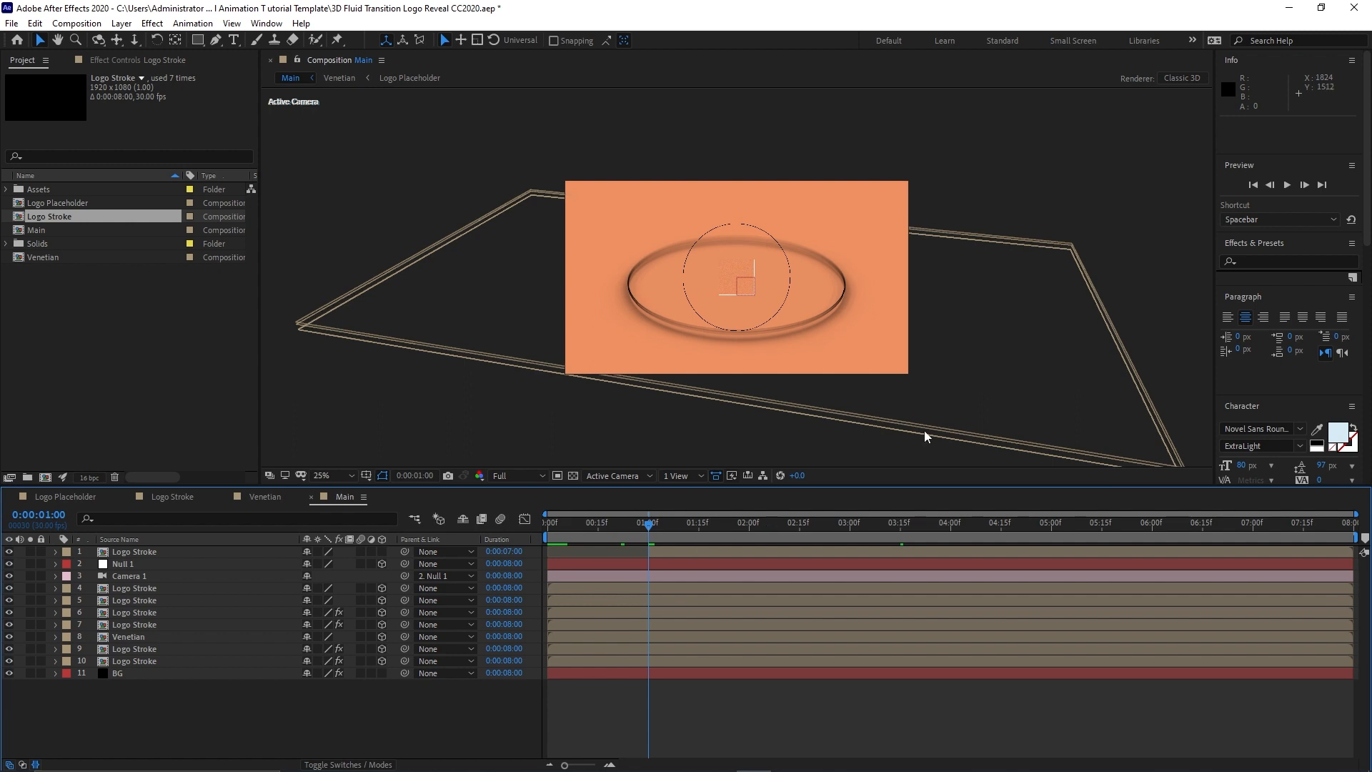
# Keyframe the top Logo Stroke layer's Opacity at 0% at 0:00:01:01 and 100% at 0:00:01:14.
pyautogui.click(1302, 185)
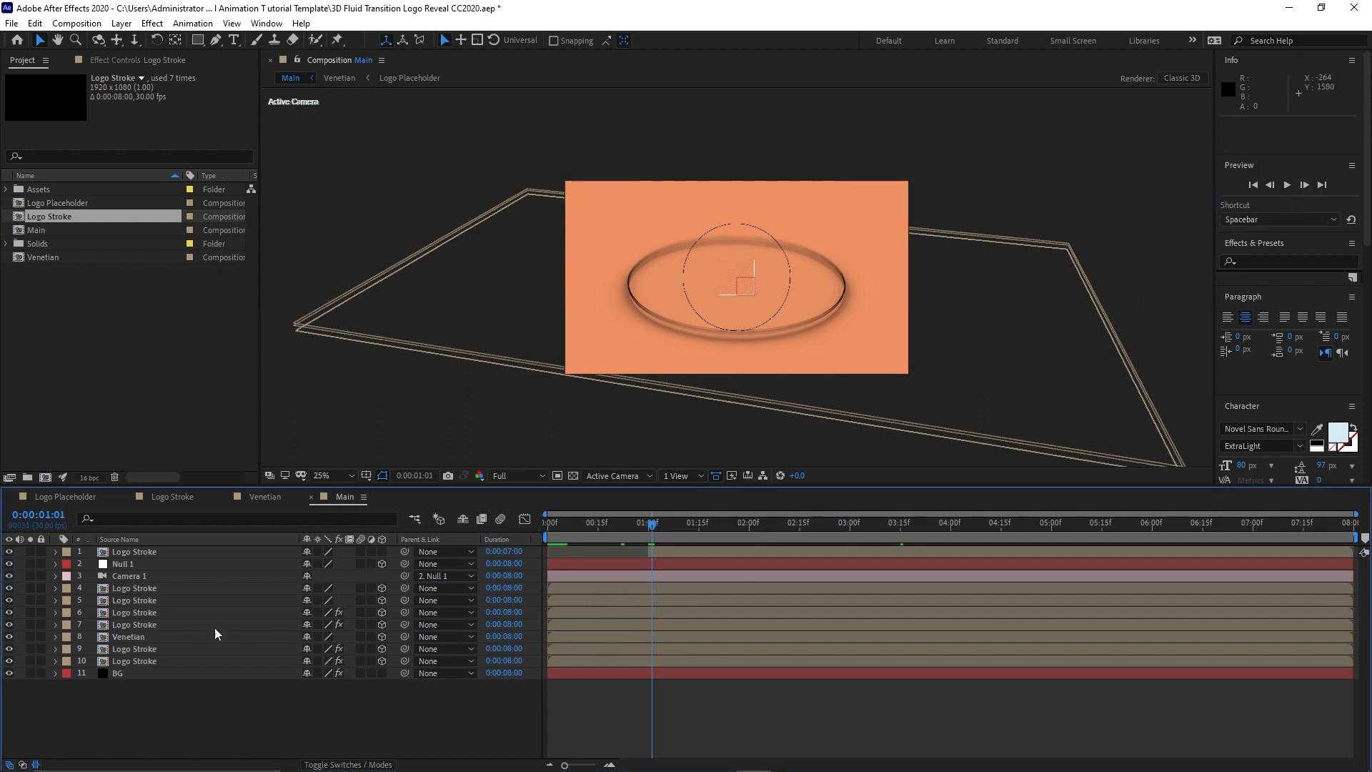
pyautogui.click(186, 551)
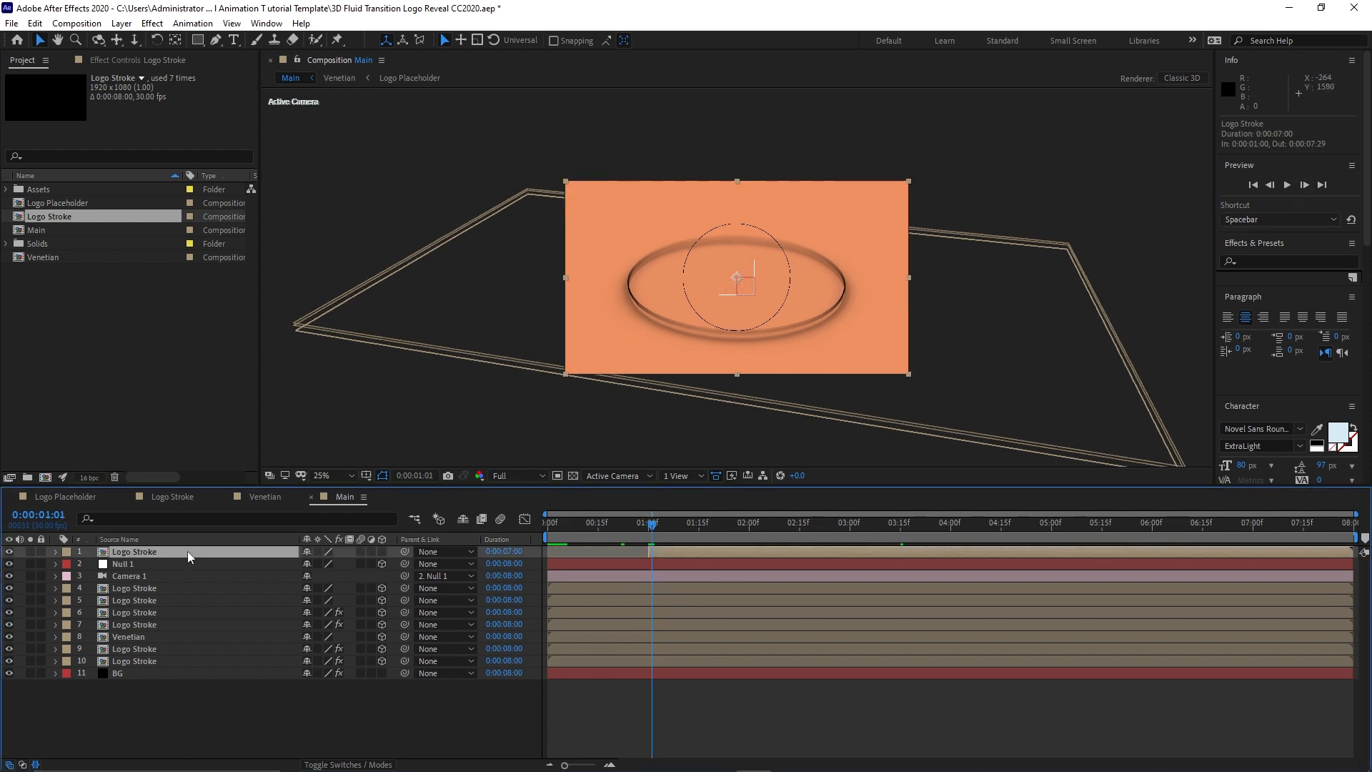
pyautogui.press('t')
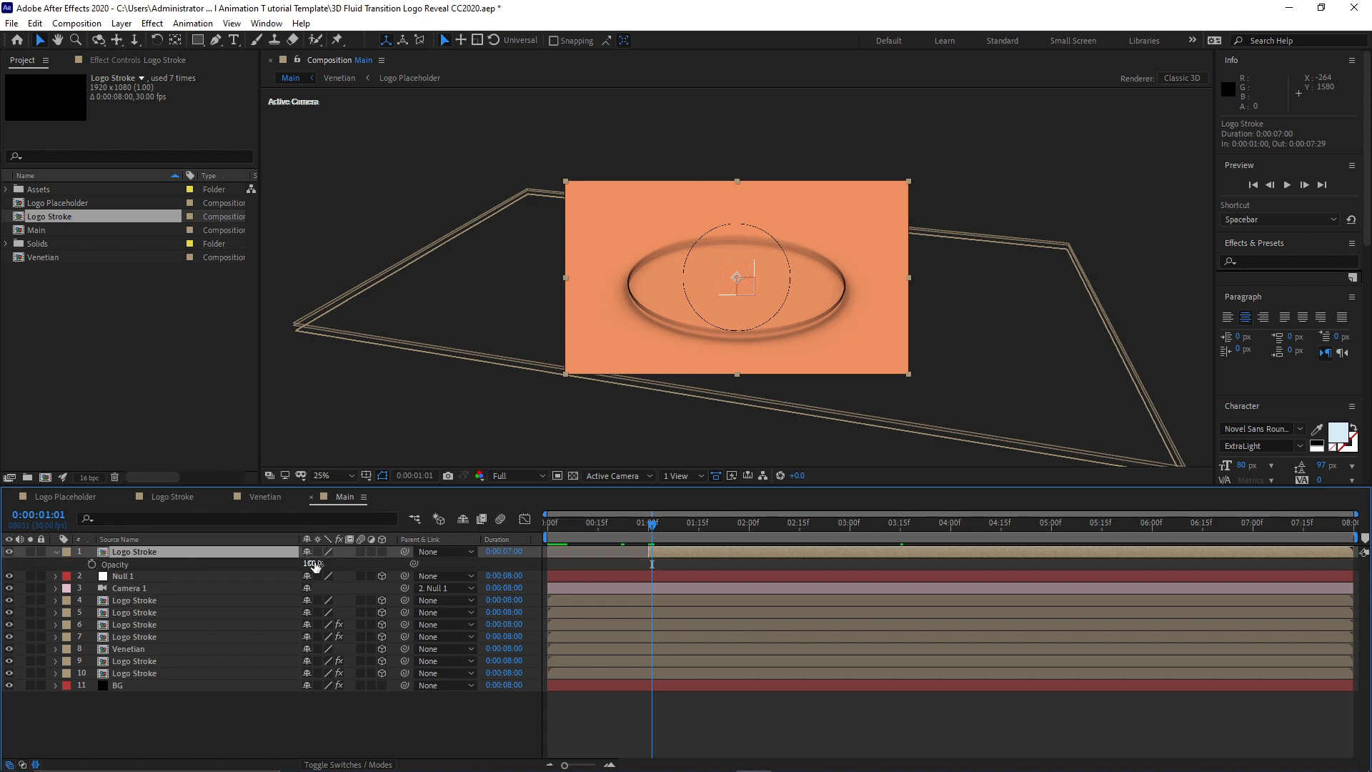
pyautogui.moveTo(253, 567); pyautogui.dragTo(93, 567)
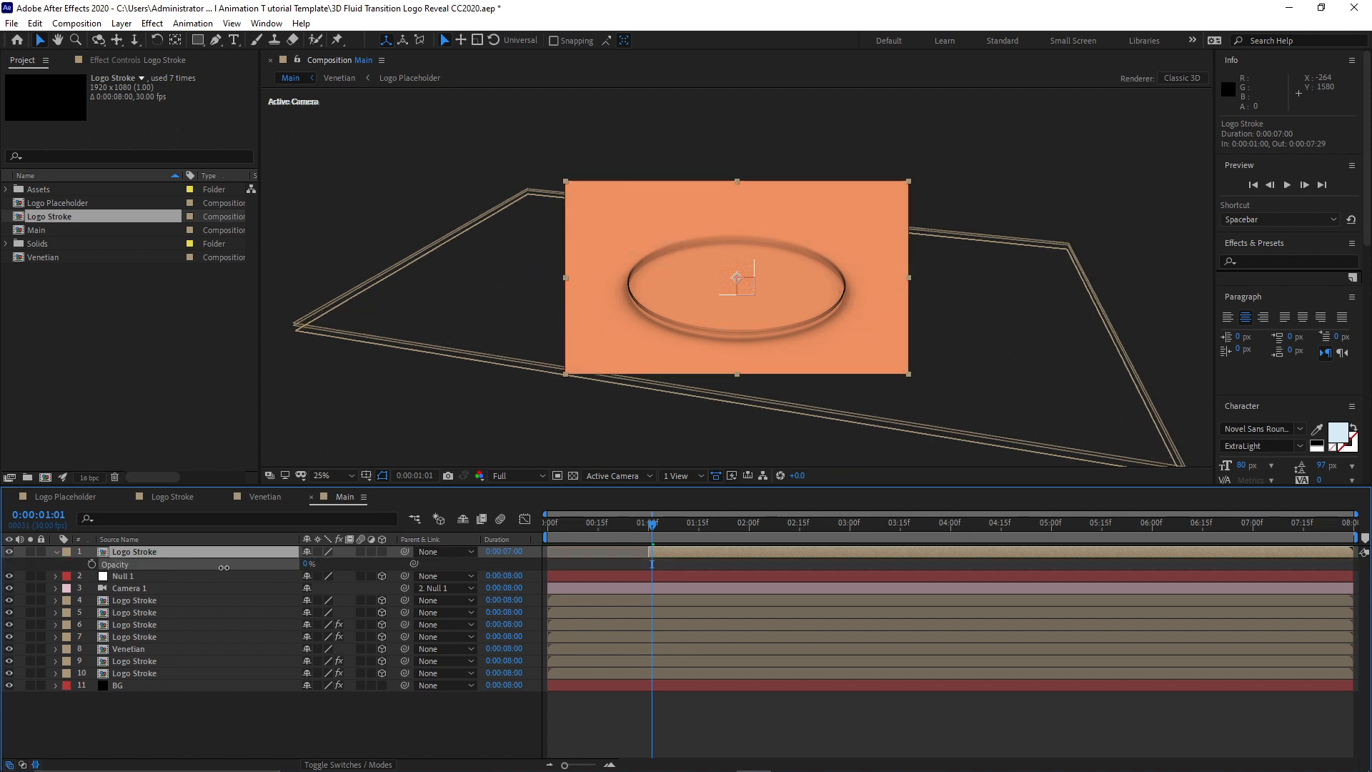
pyautogui.click(91, 563)
pyautogui.moveTo(651, 529); pyautogui.dragTo(696, 543)
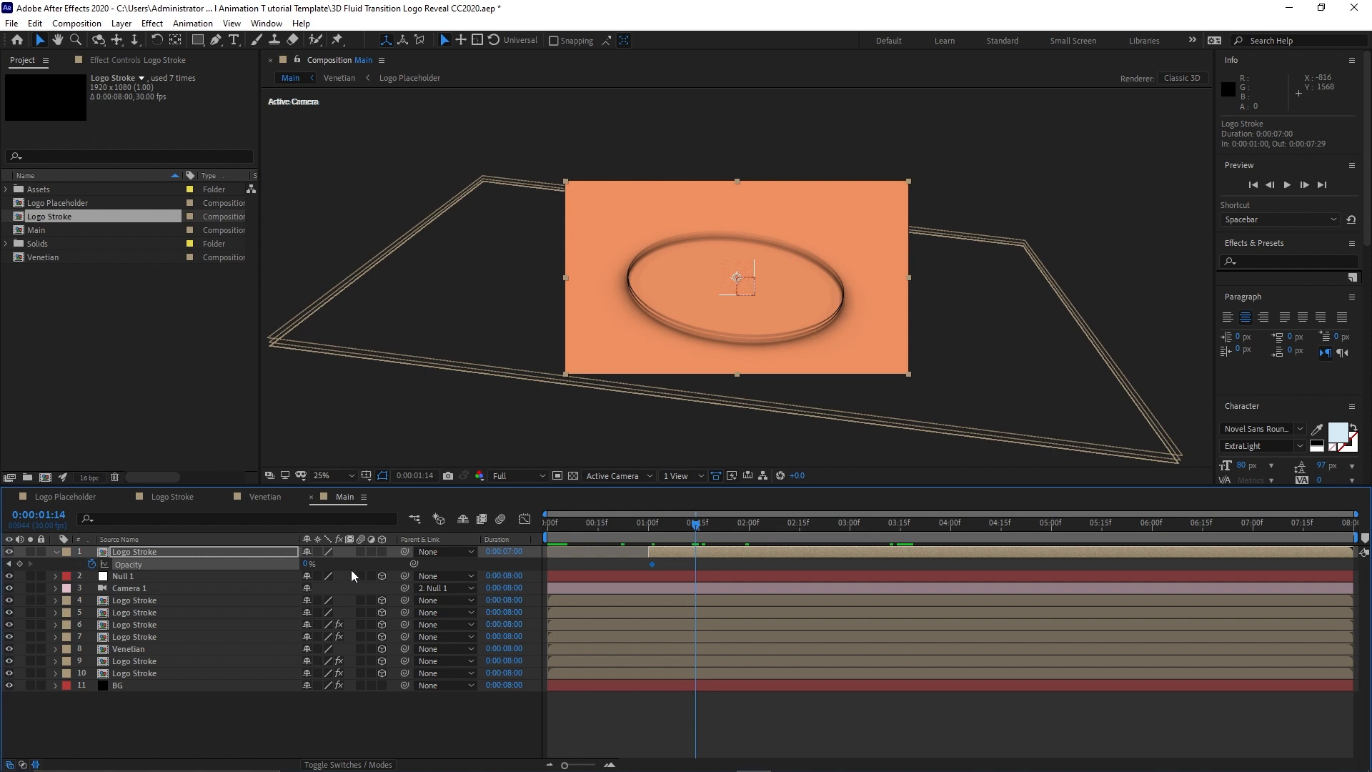
pyautogui.moveTo(308, 563); pyautogui.dragTo(409, 576)
# Hold the top Logo Stroke layer's Opacity at 100% with a keyframe at 0:00:04:00, and fade the layer out at 0:00:05:00.
pyautogui.click(950, 530)
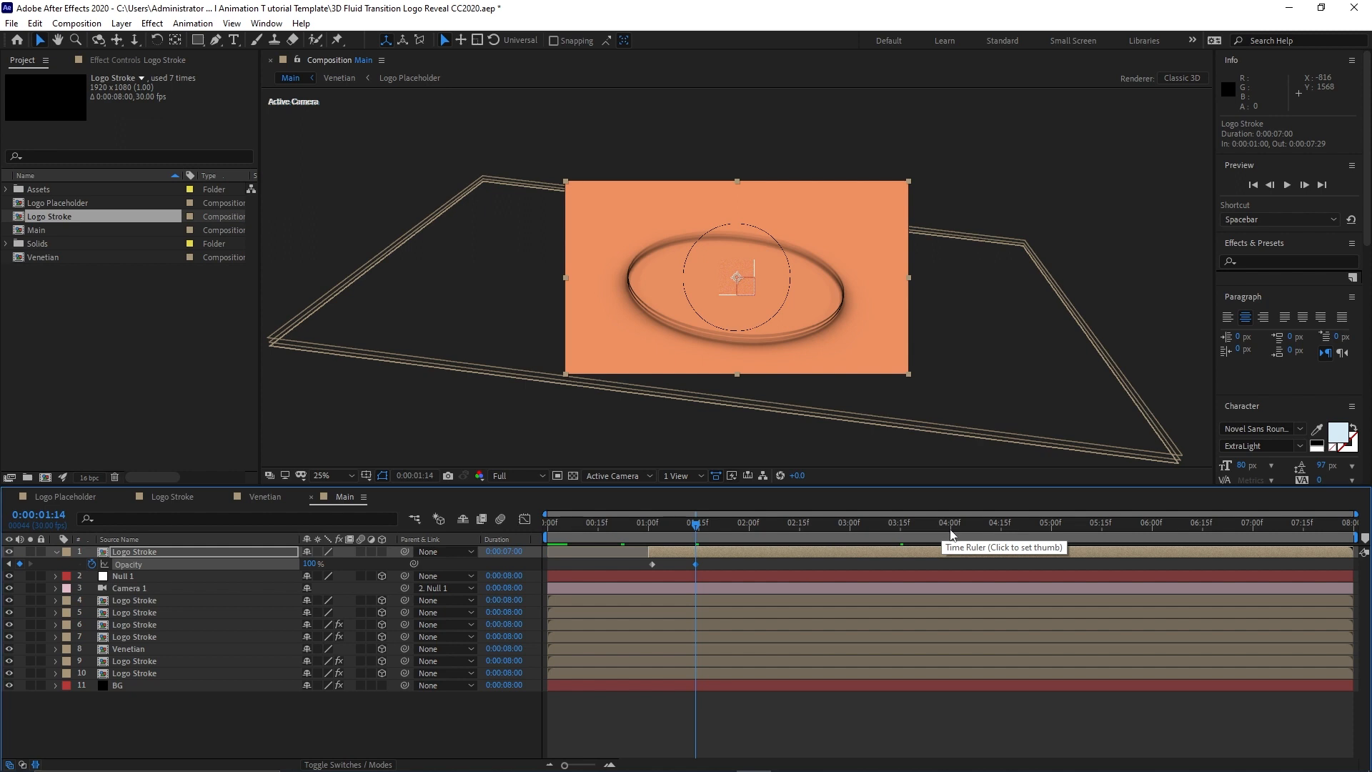
pyautogui.click(20, 565)
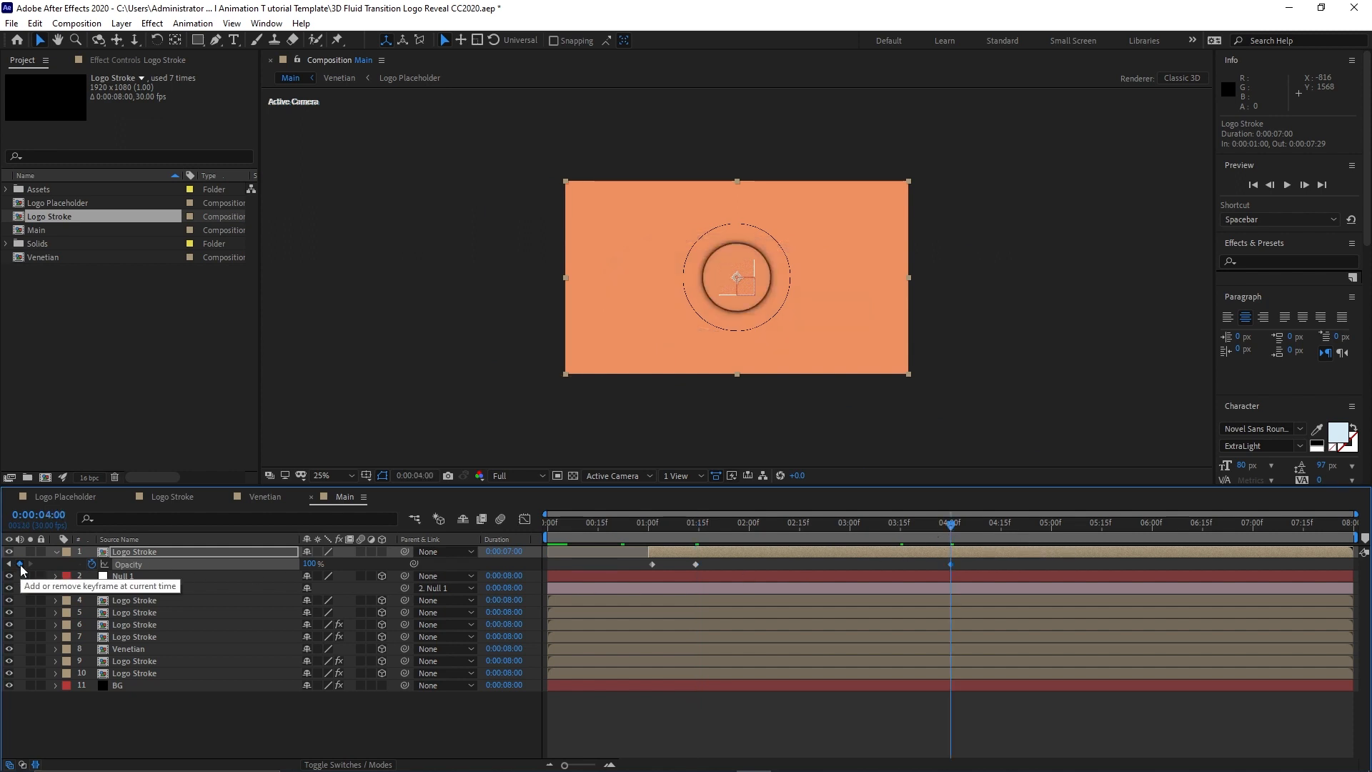
pyautogui.moveTo(951, 526); pyautogui.dragTo(1049, 574)
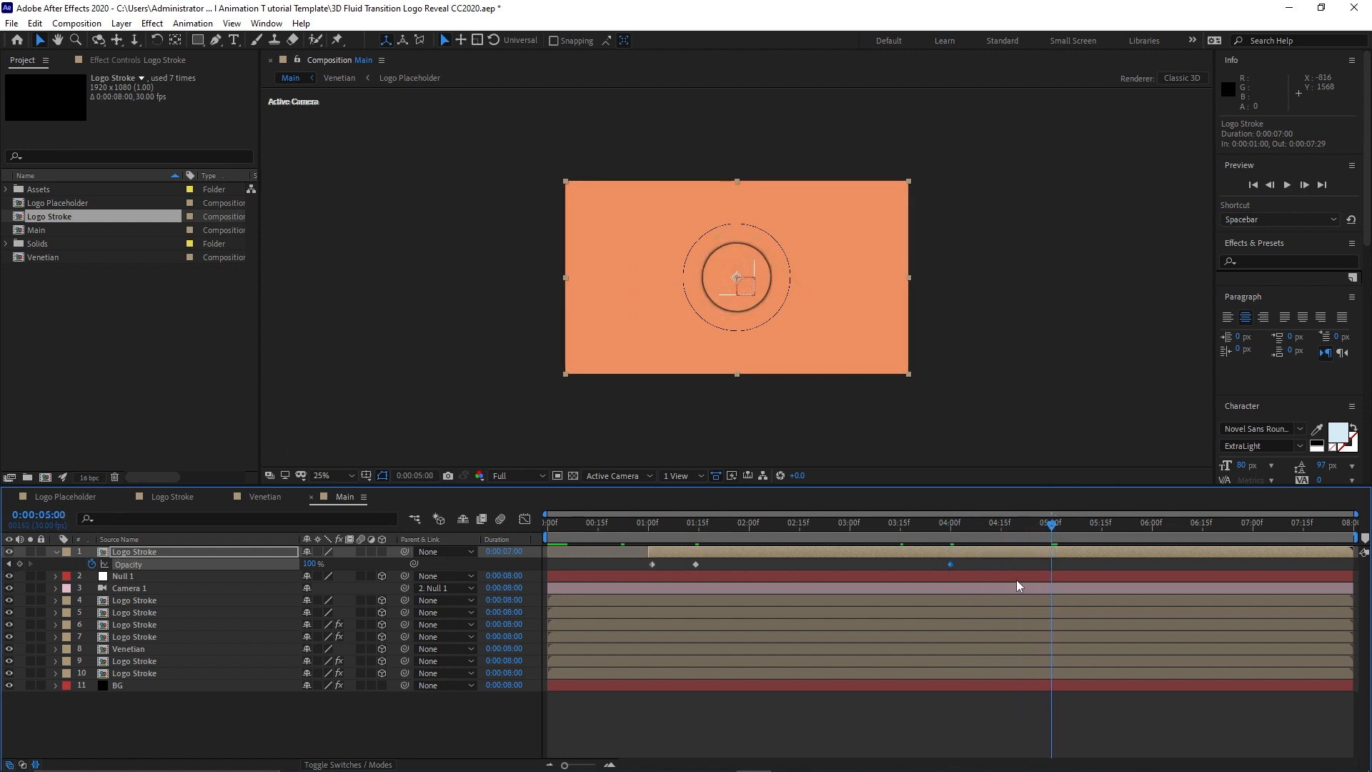
pyautogui.moveTo(309, 565); pyautogui.dragTo(190, 576)
# Make the top Logo Stroke layer a 3D layer and rename it Logo Stroke 1.
pyautogui.click(381, 551)
pyautogui.click(55, 552)
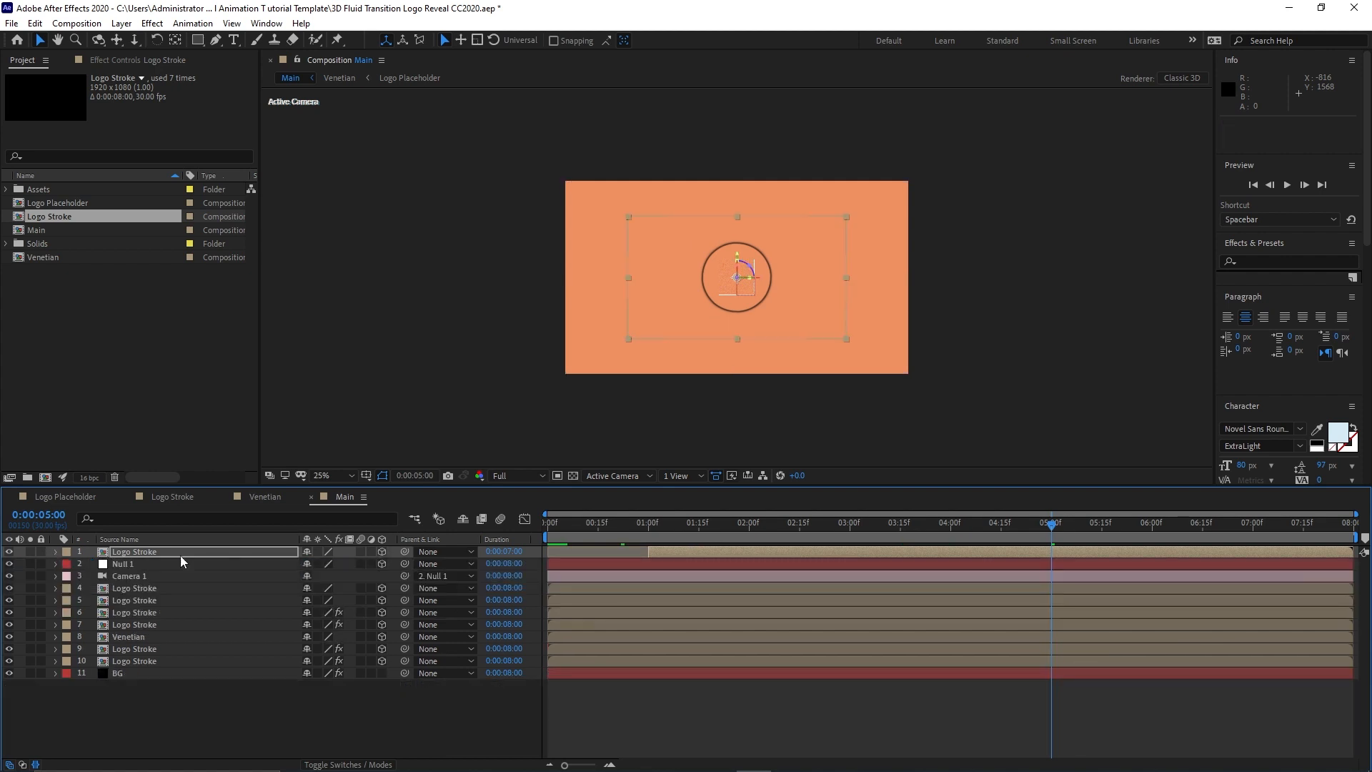
pyautogui.press('Return')
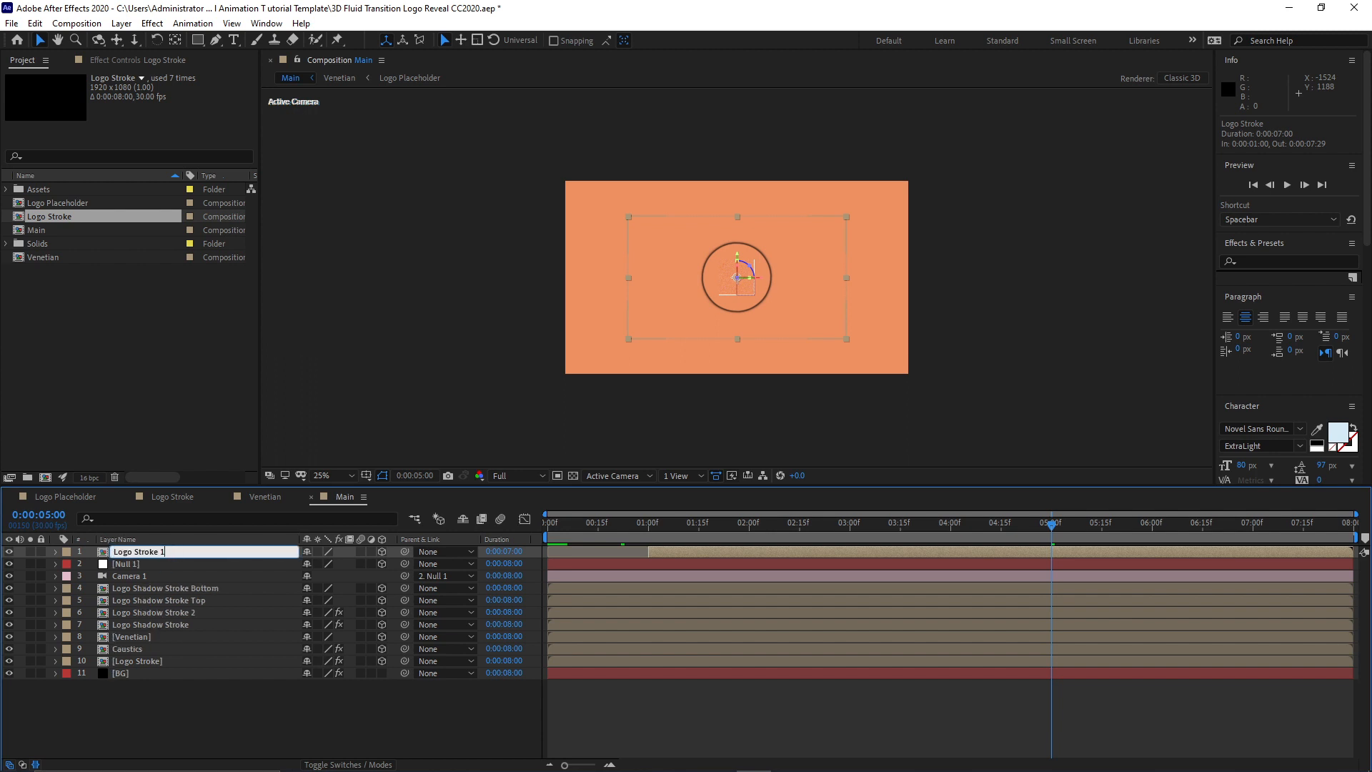
pyautogui.press('Return')
# Duplicate the Logo Stroke 1 layer six times and select all seven numbered Logo Stroke layers.
pyautogui.click(201, 555)
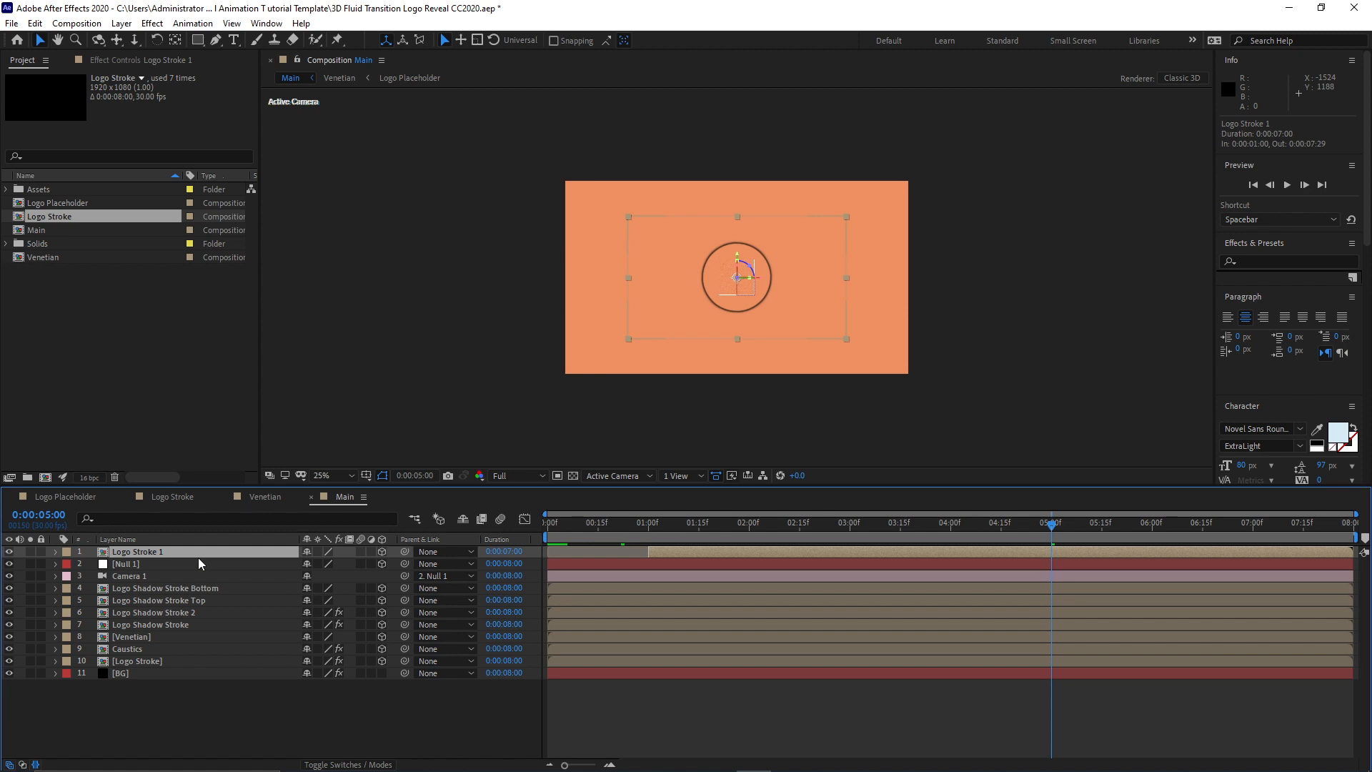
pyautogui.hotkey('ctrl', 'd')
pyautogui.hotkey('ctrl', 'd')
pyautogui.hotkey('ctrl', 'd')
pyautogui.hotkey('ctrl', 'd')
pyautogui.hotkey('ctrl', 'd')
pyautogui.hotkey('ctrl', 'd')
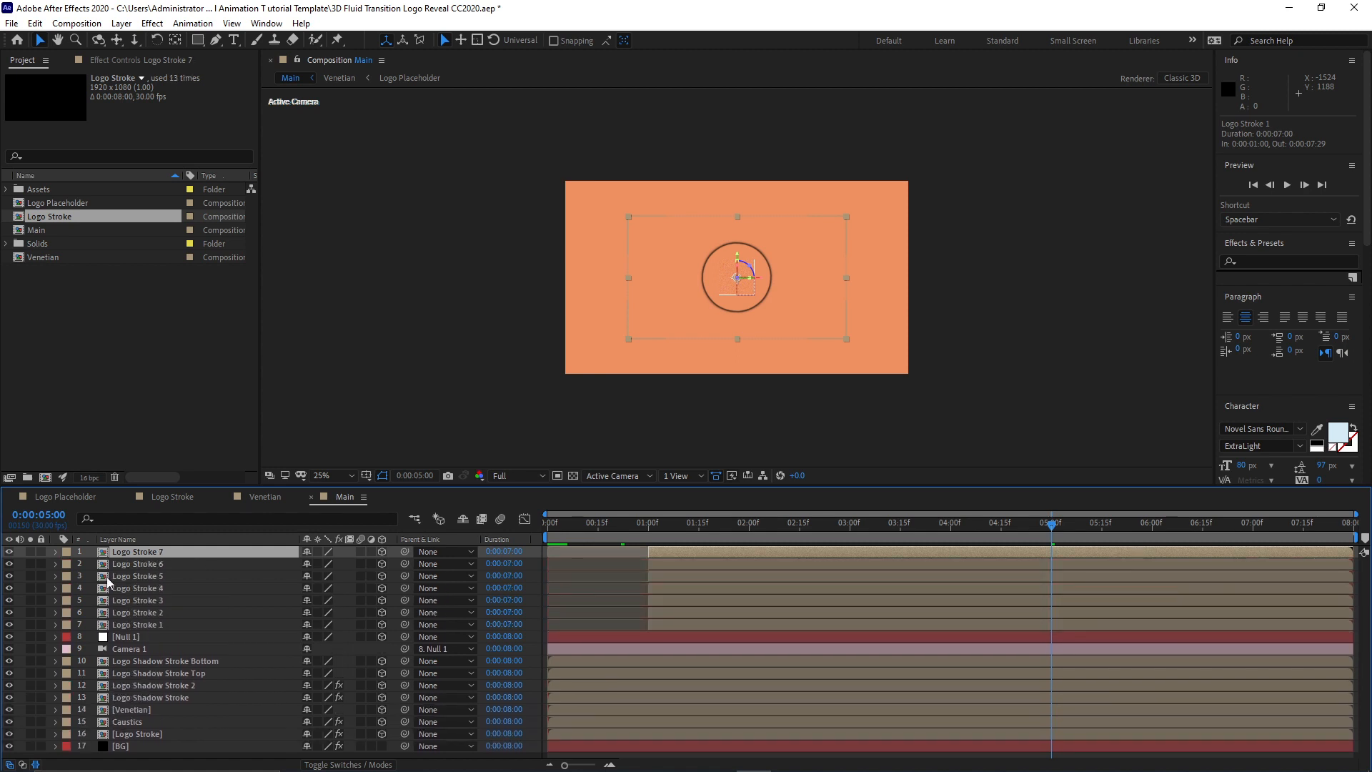
pyautogui.moveTo(86, 547); pyautogui.dragTo(128, 624)
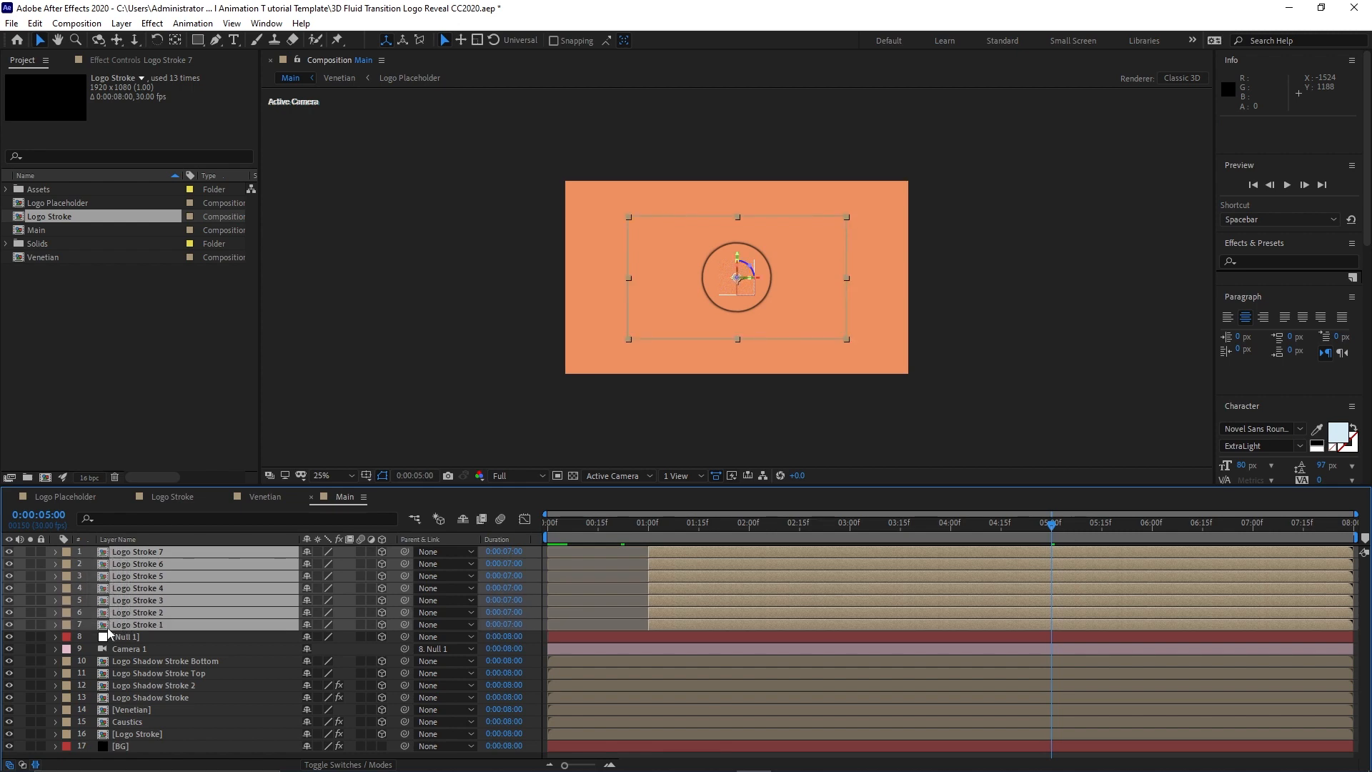
# Set the Z position of Logo Stroke 7 to 2, Logo Stroke 6 to 3 and Logo Stroke 5 to 6.
pyautogui.press('p')
pyautogui.click(350, 563)
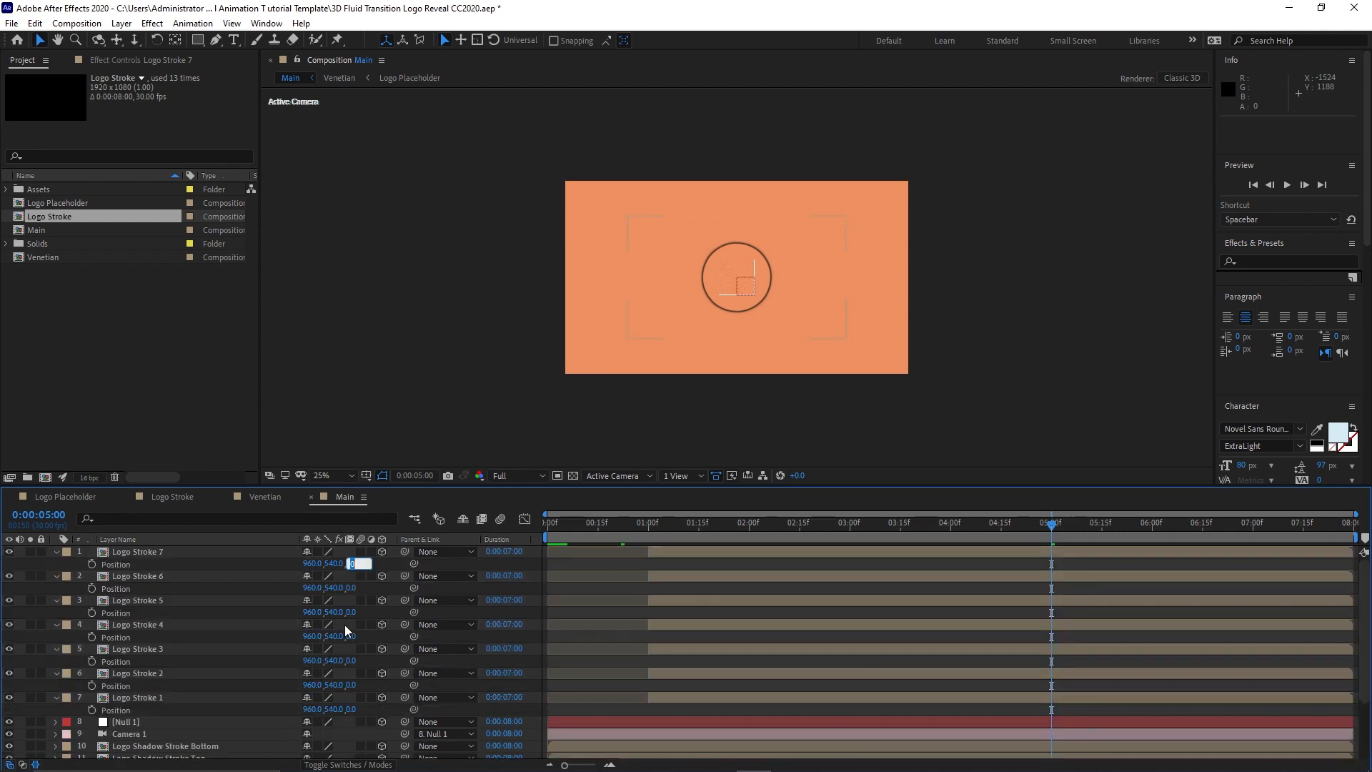
pyautogui.write('2')
pyautogui.press('Return')
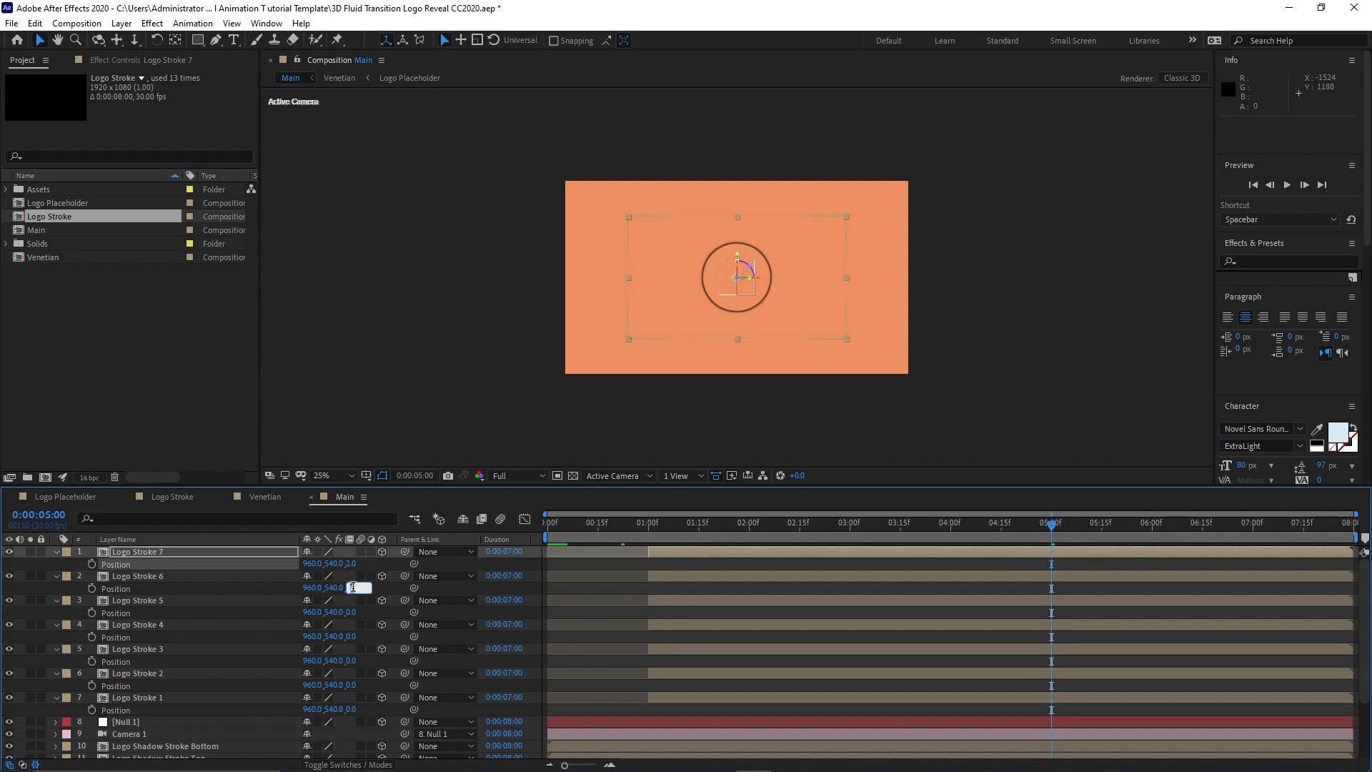
pyautogui.click(353, 588)
pyautogui.write('3')
pyautogui.press('Return')
pyautogui.click(353, 612)
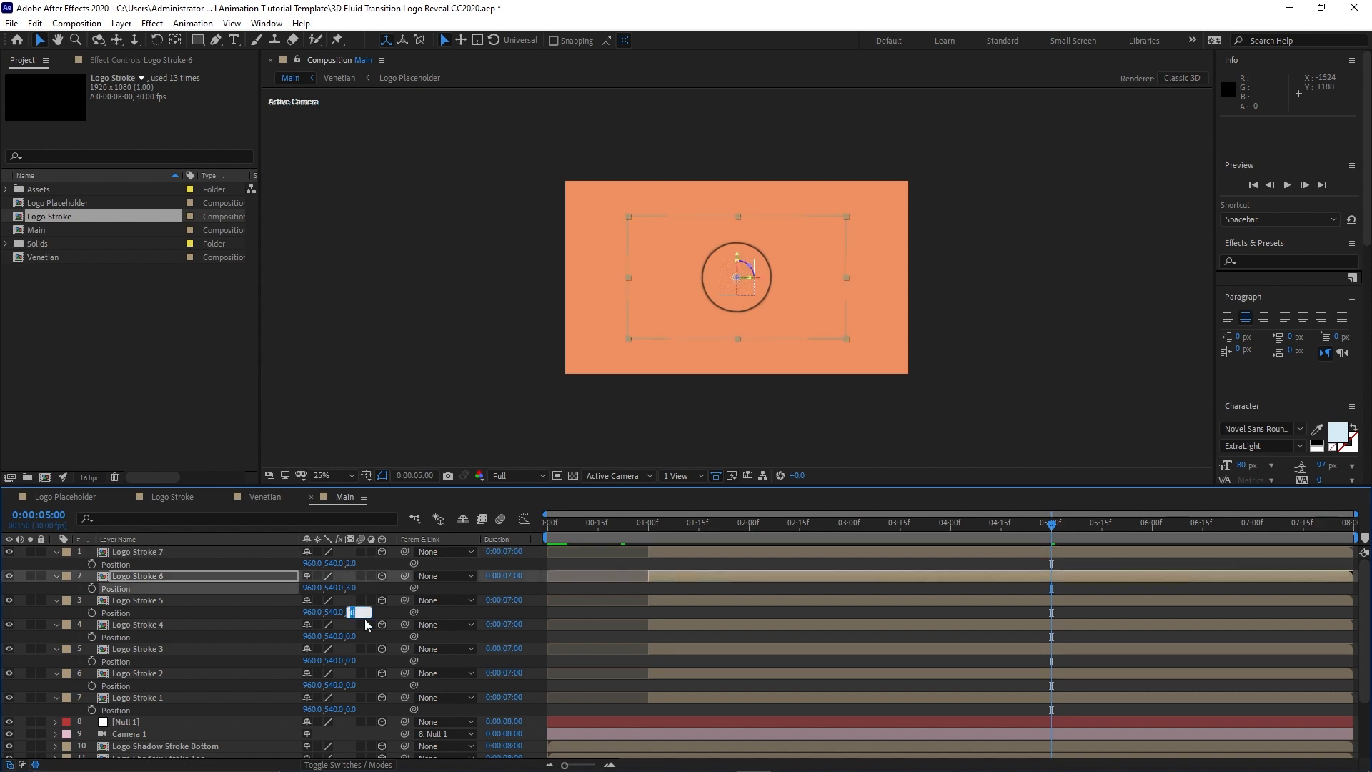
pyautogui.write('6')
pyautogui.press('Return')
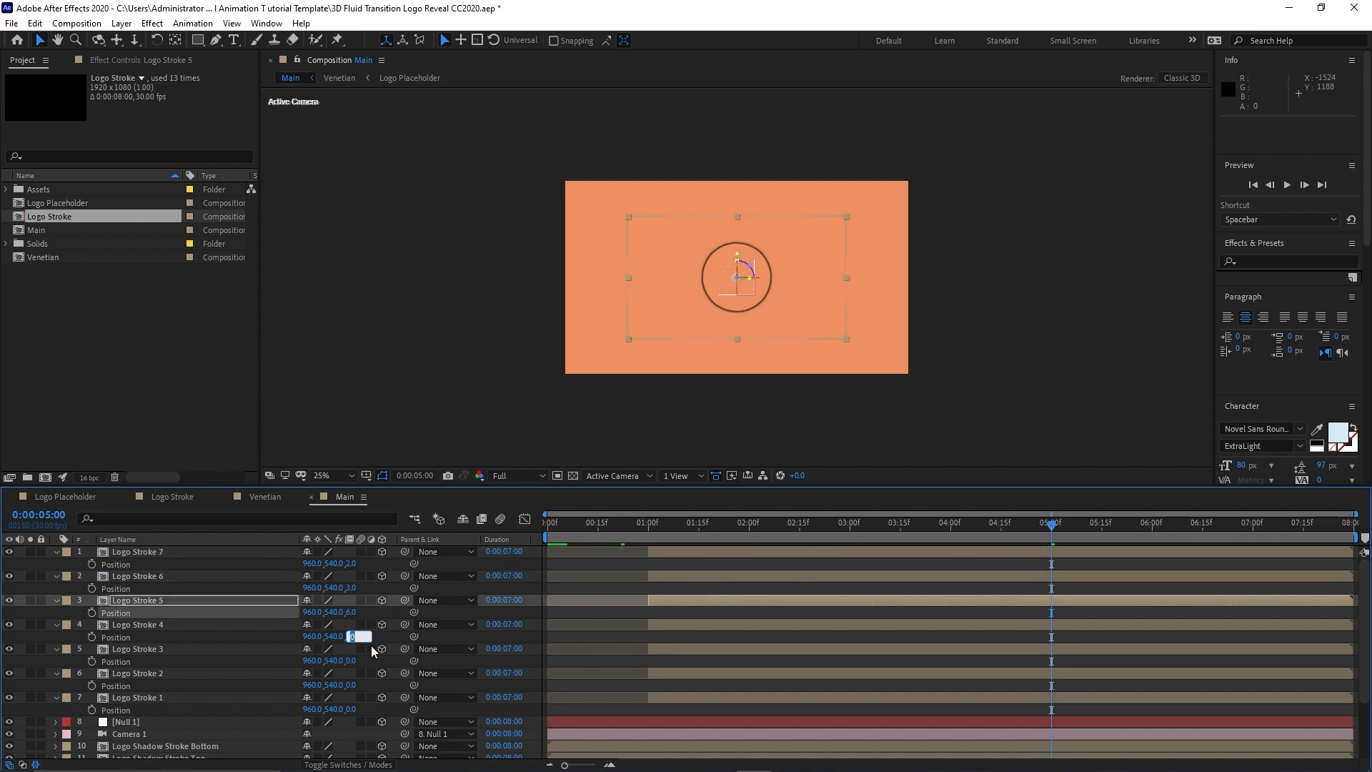
# Set the Z positions of Logo Stroke 4, 3, 2 and 1 to 9, 12, 15 and 19 respectively.
pyautogui.click(351, 636)
pyautogui.write('9')
pyautogui.press('Return')
pyautogui.click(351, 661)
pyautogui.write('12')
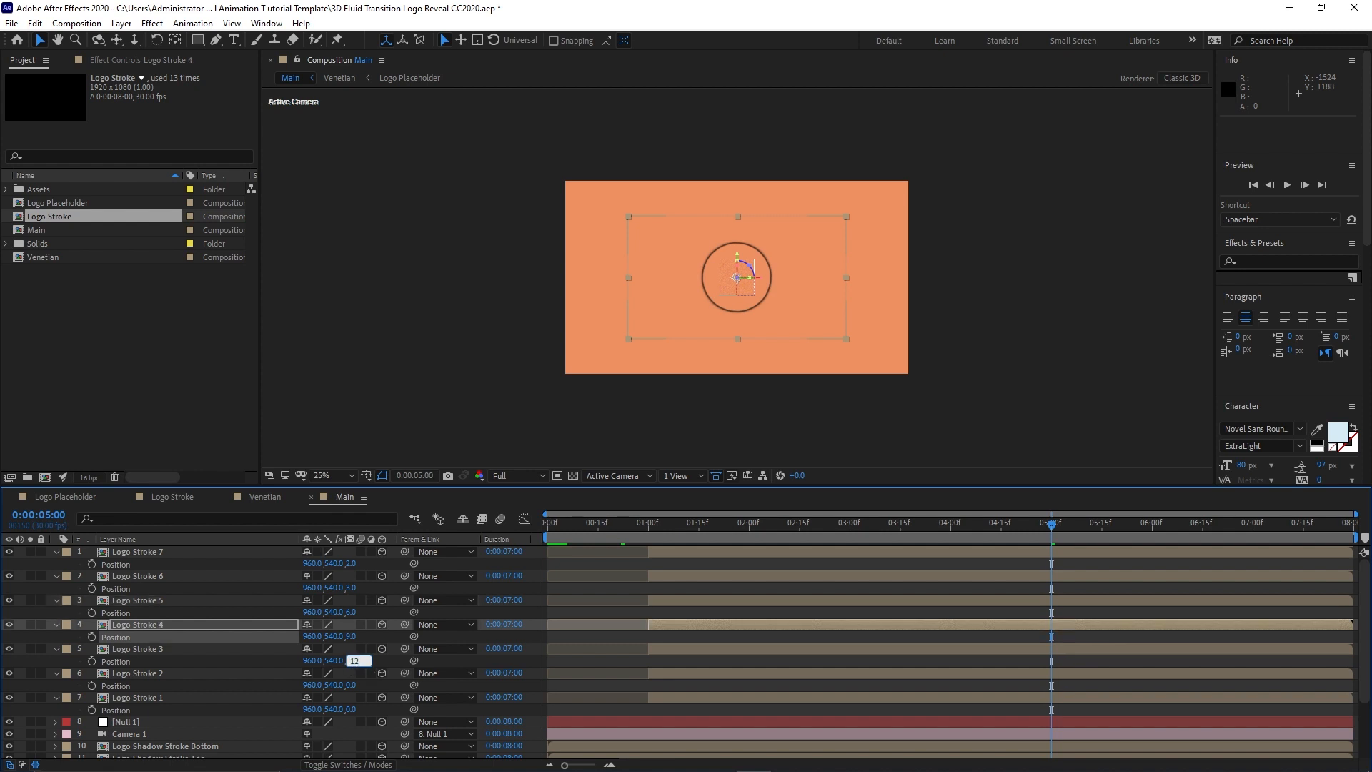
pyautogui.press('Return')
pyautogui.click(352, 685)
pyautogui.write('15')
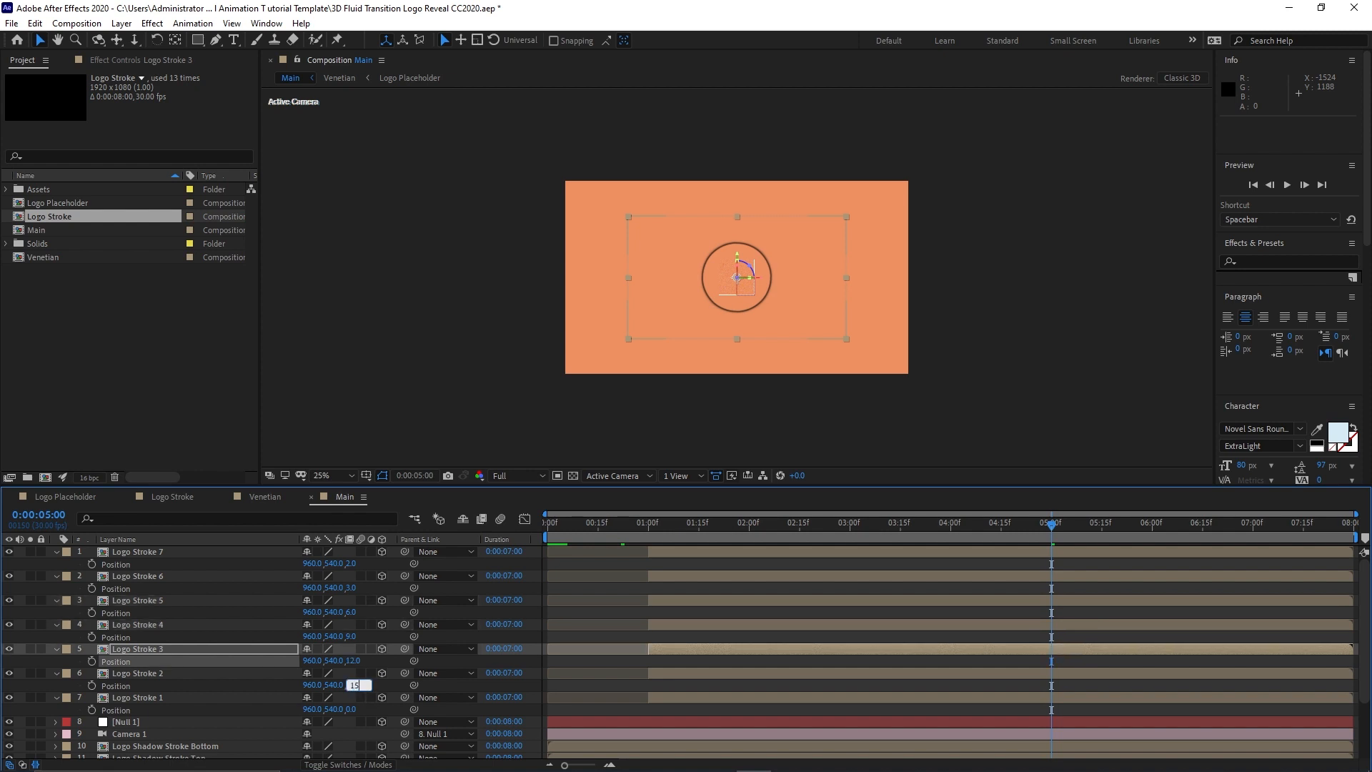
pyautogui.click(352, 710)
pyautogui.write('1')
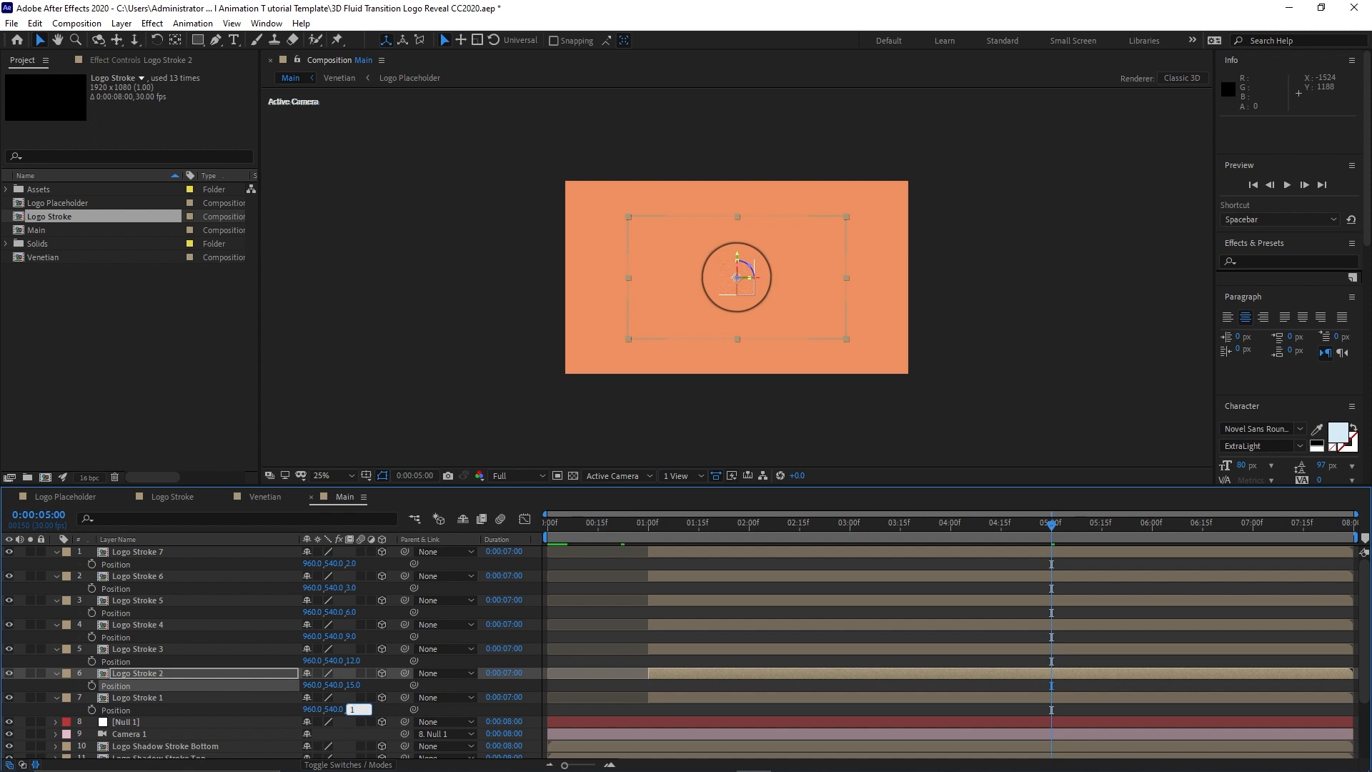
pyautogui.write('9')
pyautogui.press('Return')
# Collapse the Position properties of all seven numbered Logo Stroke layers in the timeline.
pyautogui.click(57, 554)
pyautogui.click(56, 565)
pyautogui.click(56, 576)
pyautogui.click(56, 588)
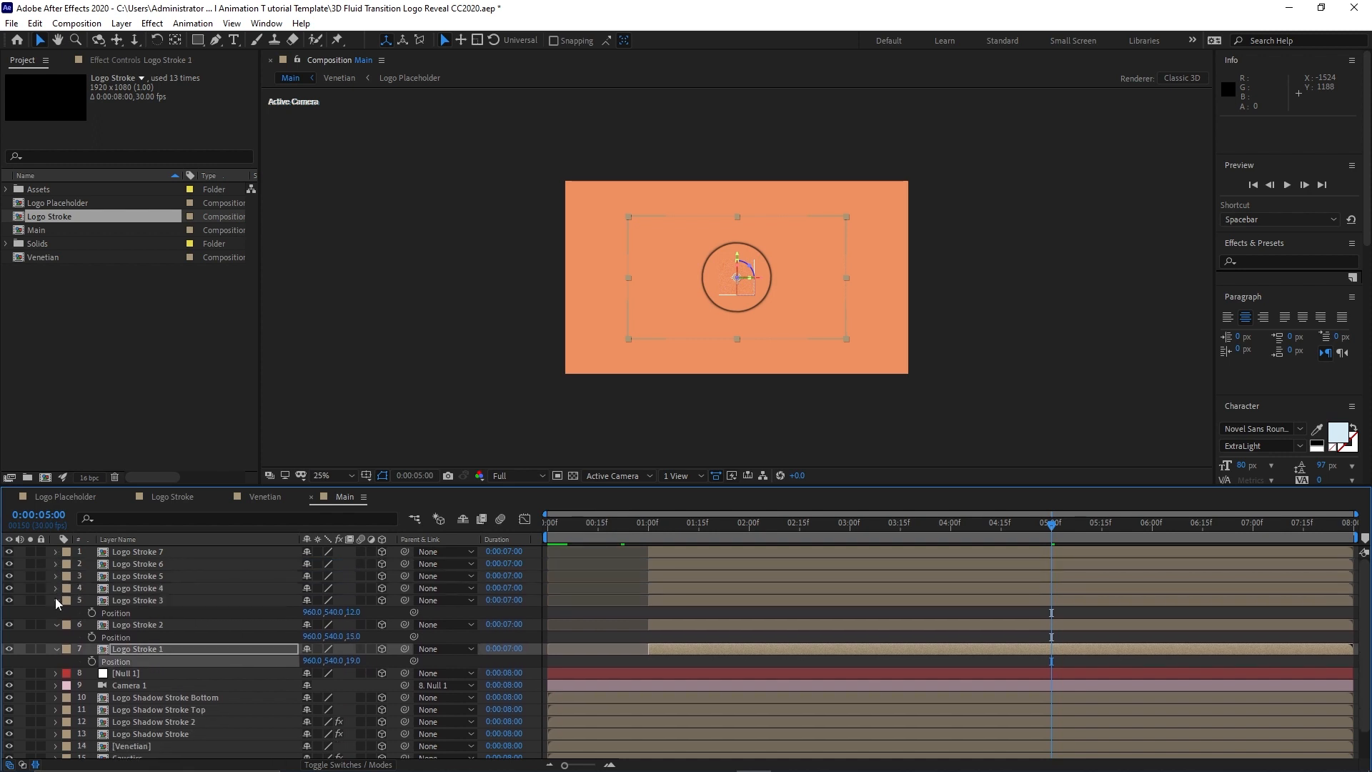
pyautogui.click(55, 601)
pyautogui.click(55, 612)
pyautogui.click(54, 624)
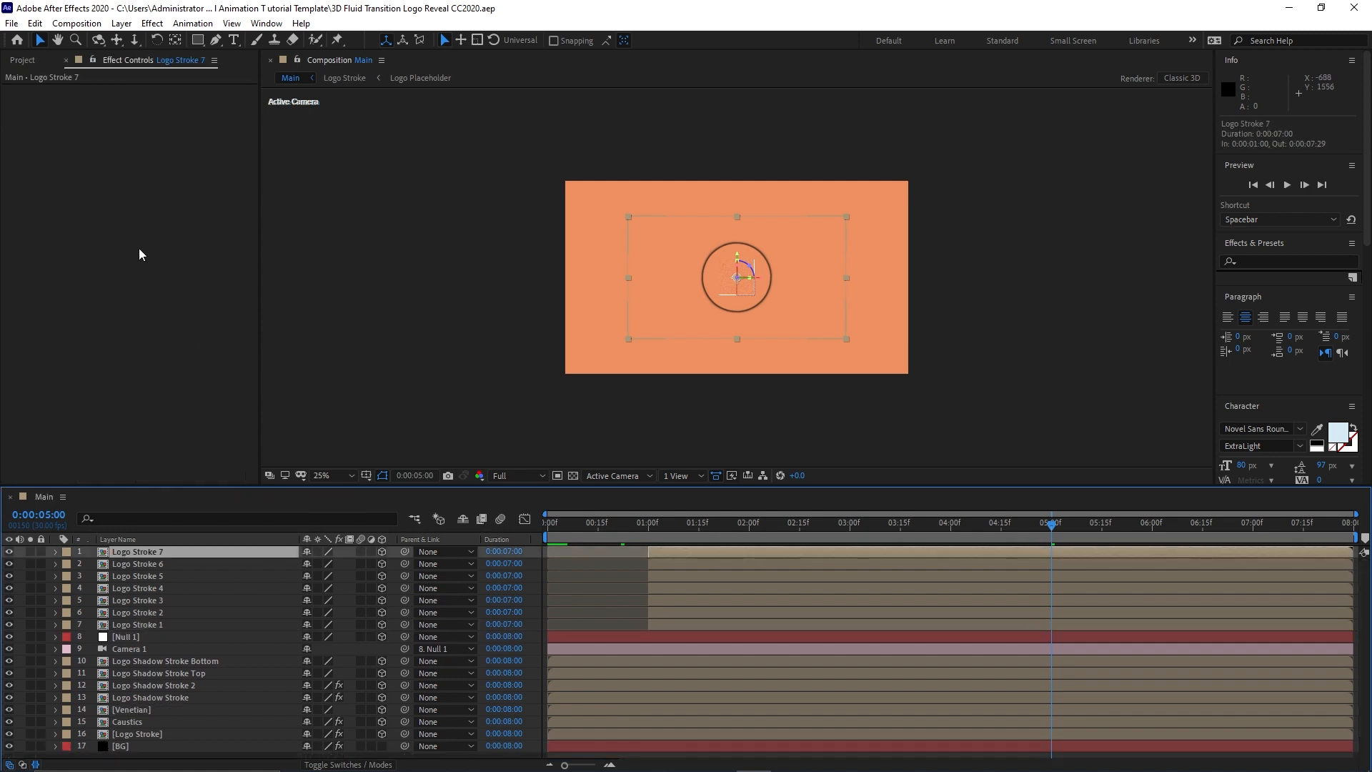
# Create a new composition named "Logo Strke Outline" and add the Logo Placeholder composition to it as a layer.
pyautogui.click(78, 24)
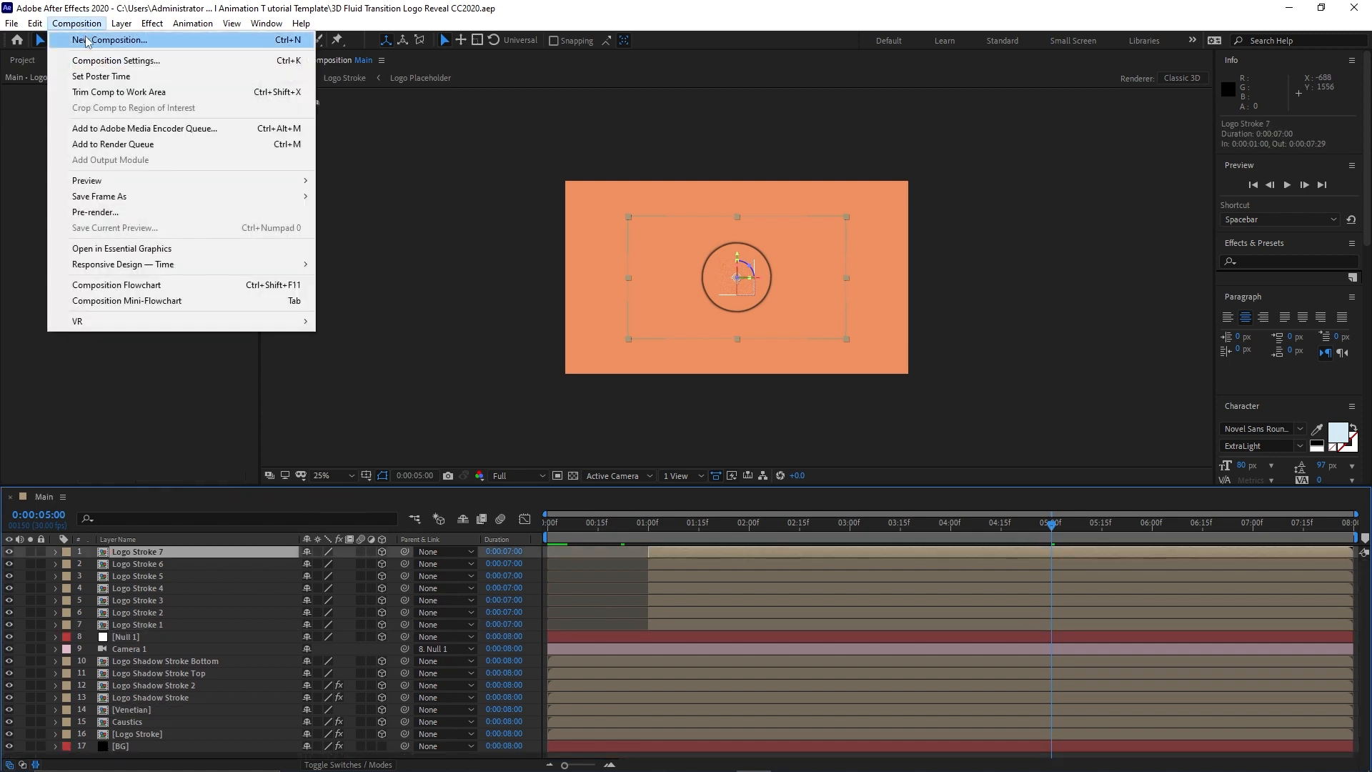
pyautogui.click(89, 40)
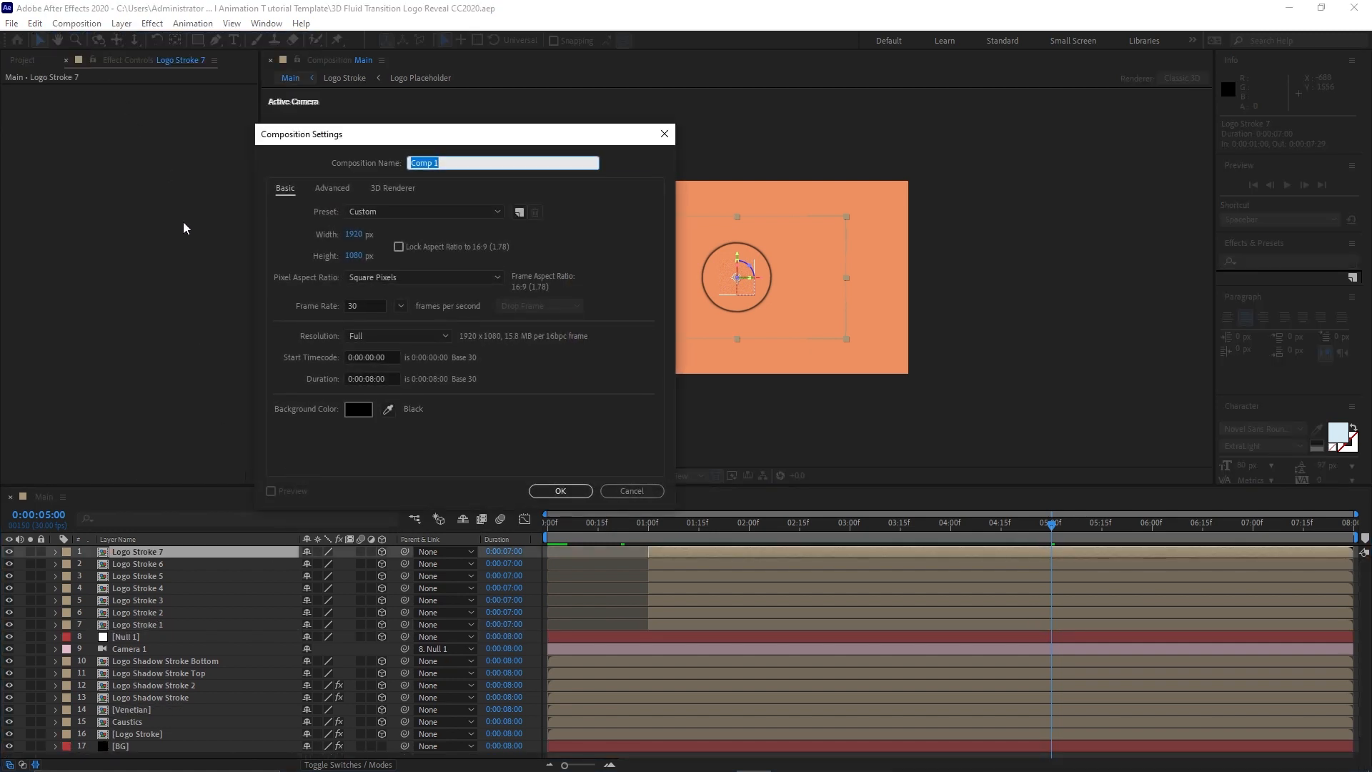
pyautogui.write('Logo Strke Outline')
pyautogui.click(557, 491)
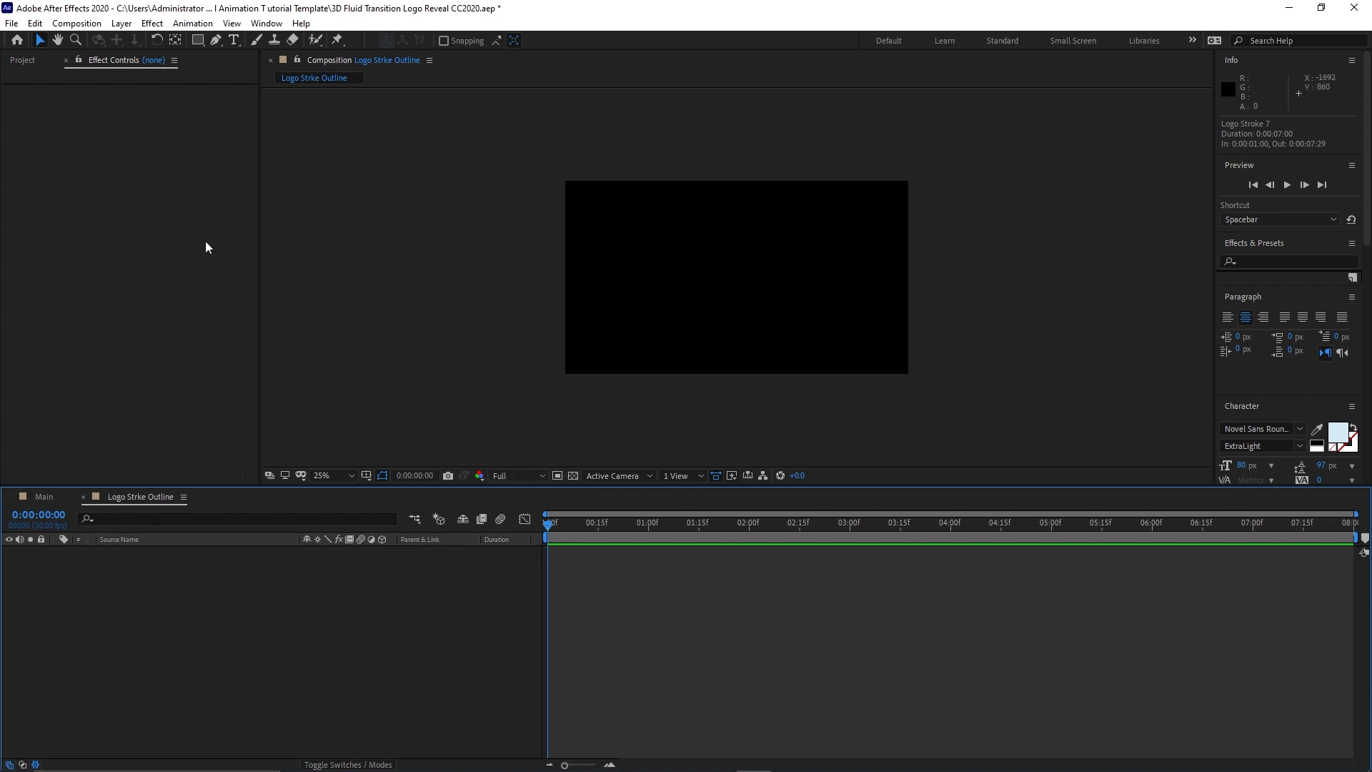
pyautogui.click(22, 61)
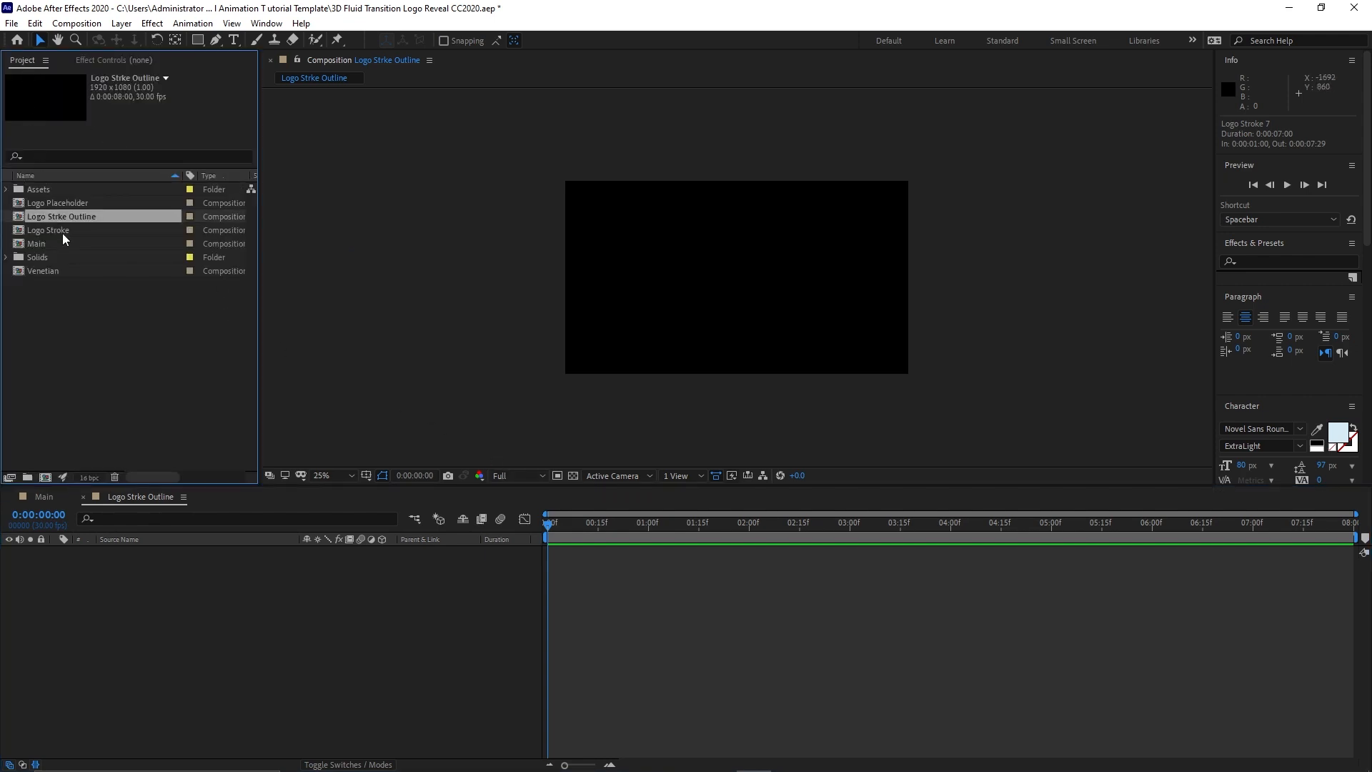
pyautogui.moveTo(63, 202); pyautogui.dragTo(104, 592)
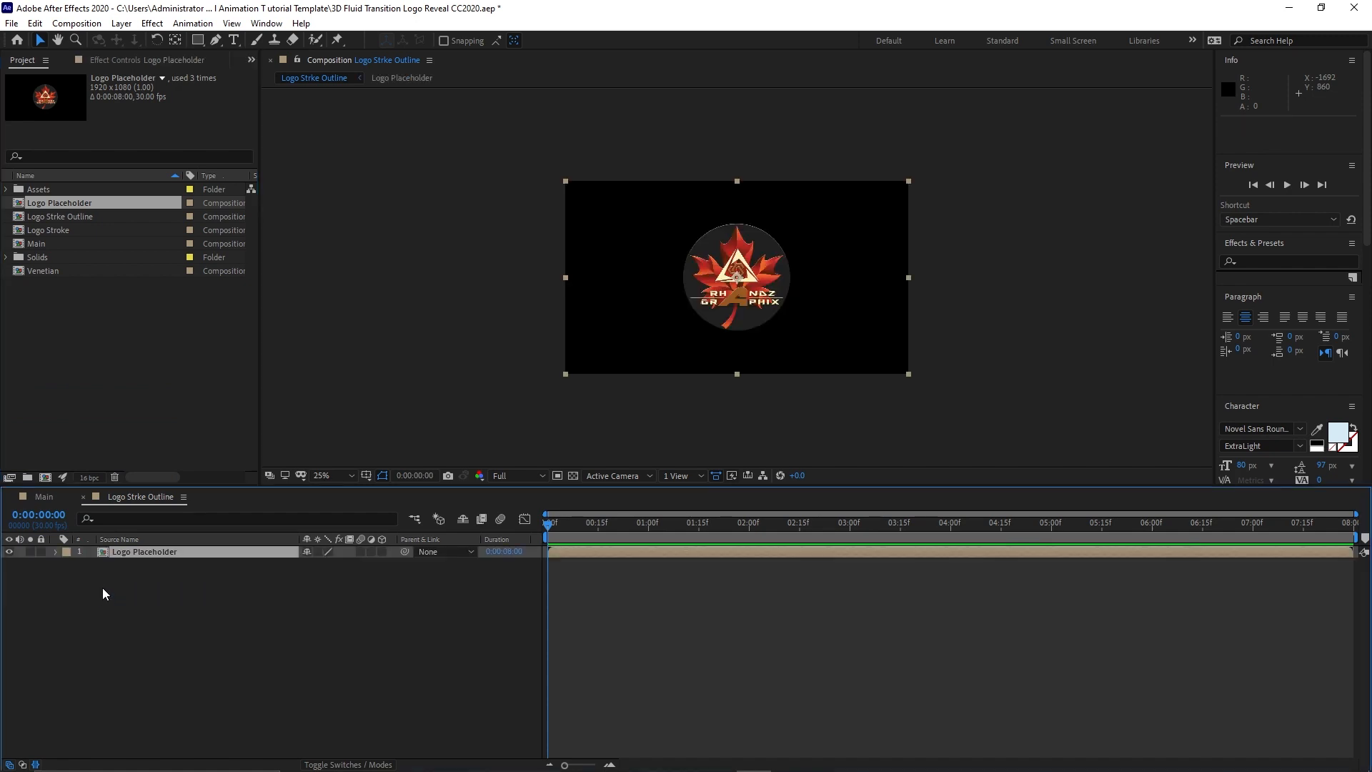
# Apply the Vegas effect to the Logo Placeholder layer and set its color to black.
pyautogui.click(157, 26)
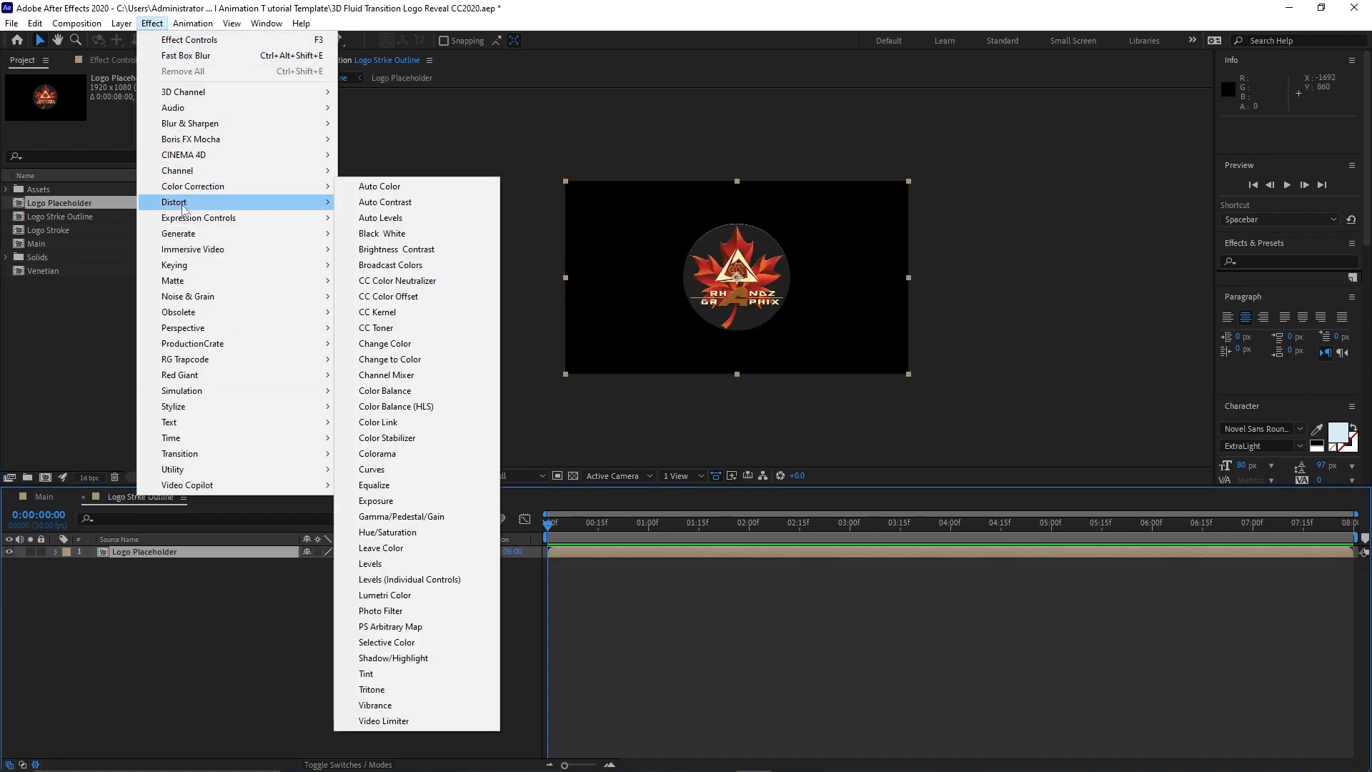
pyautogui.moveTo(183, 207)
pyautogui.click(410, 610)
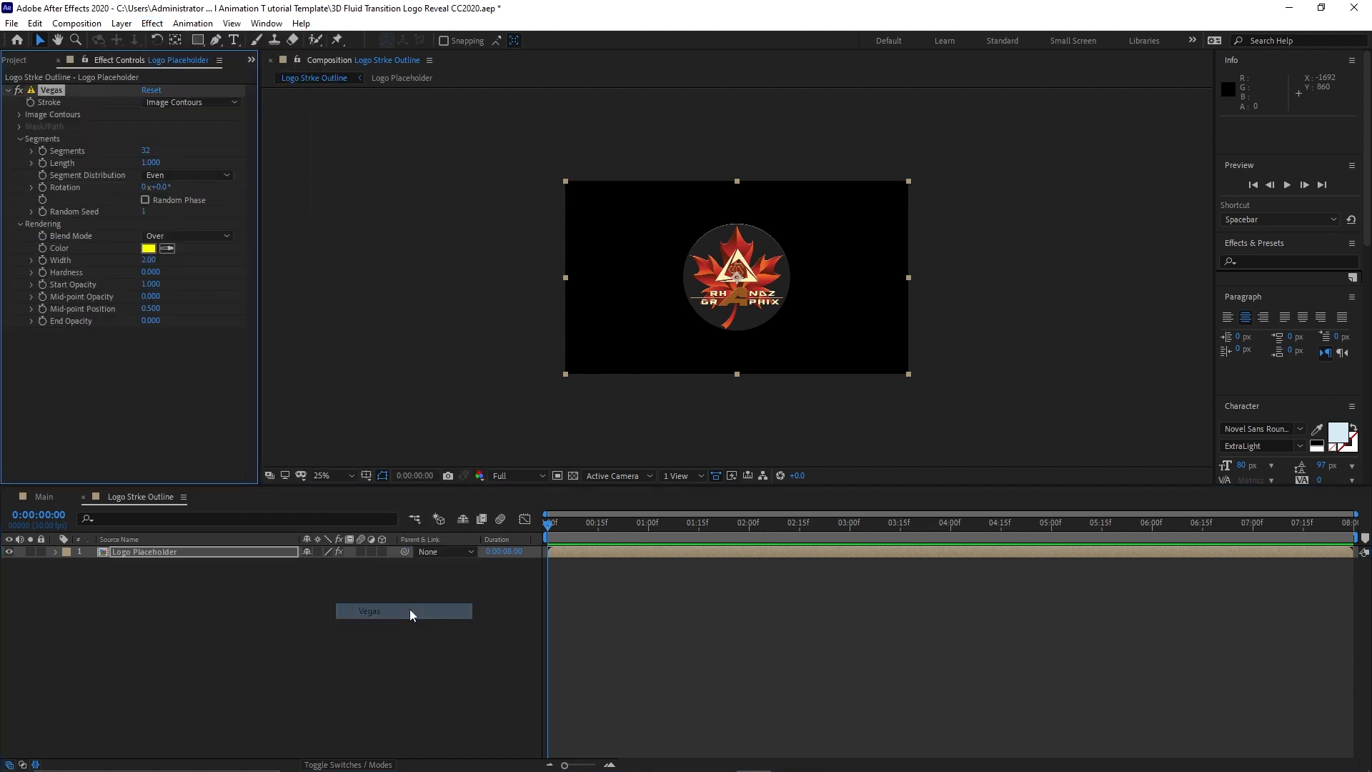
pyautogui.click(148, 248)
pyautogui.moveTo(243, 600); pyautogui.dragTo(208, 628)
pyautogui.click(552, 431)
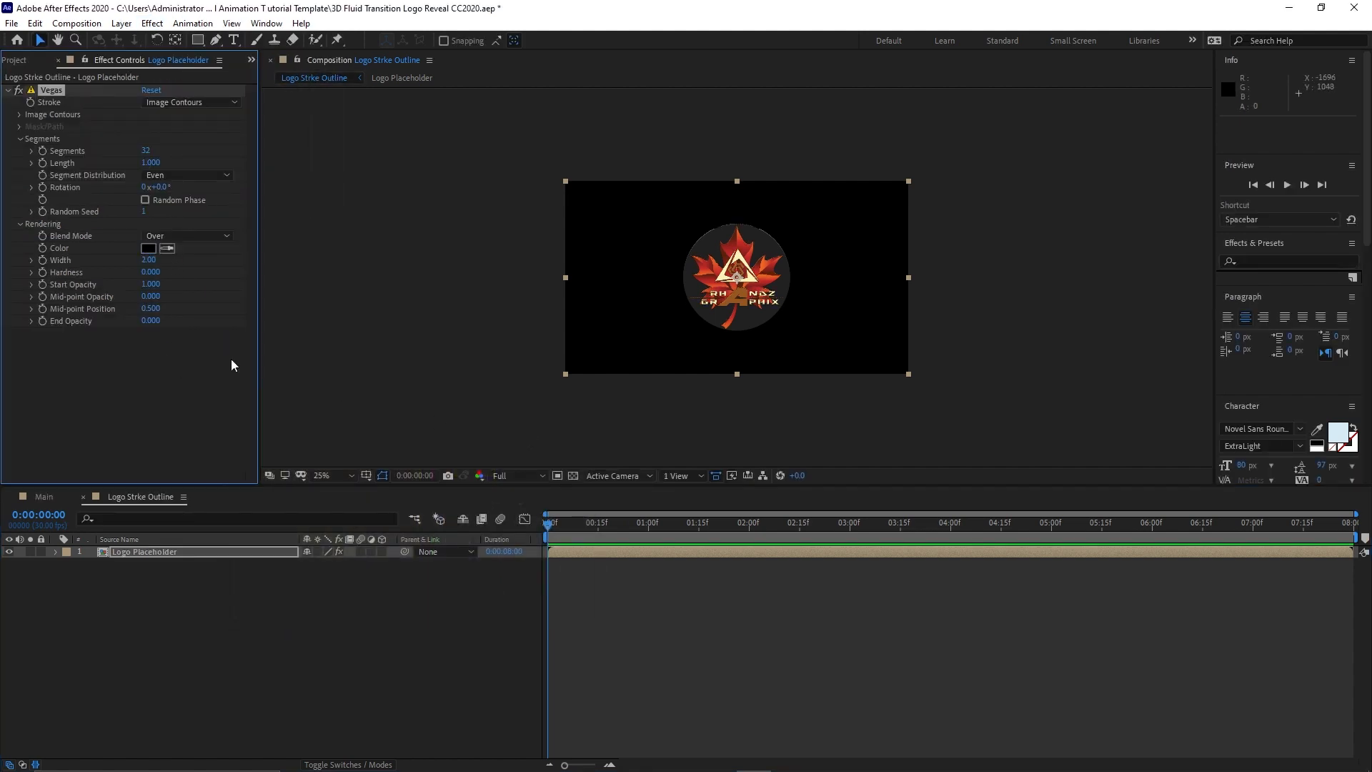
# Set the Vegas rendering to End Opacity 1, Width 3 and Blend Mode Stencil.
pyautogui.click(150, 322)
pyautogui.write('1')
pyautogui.click(159, 381)
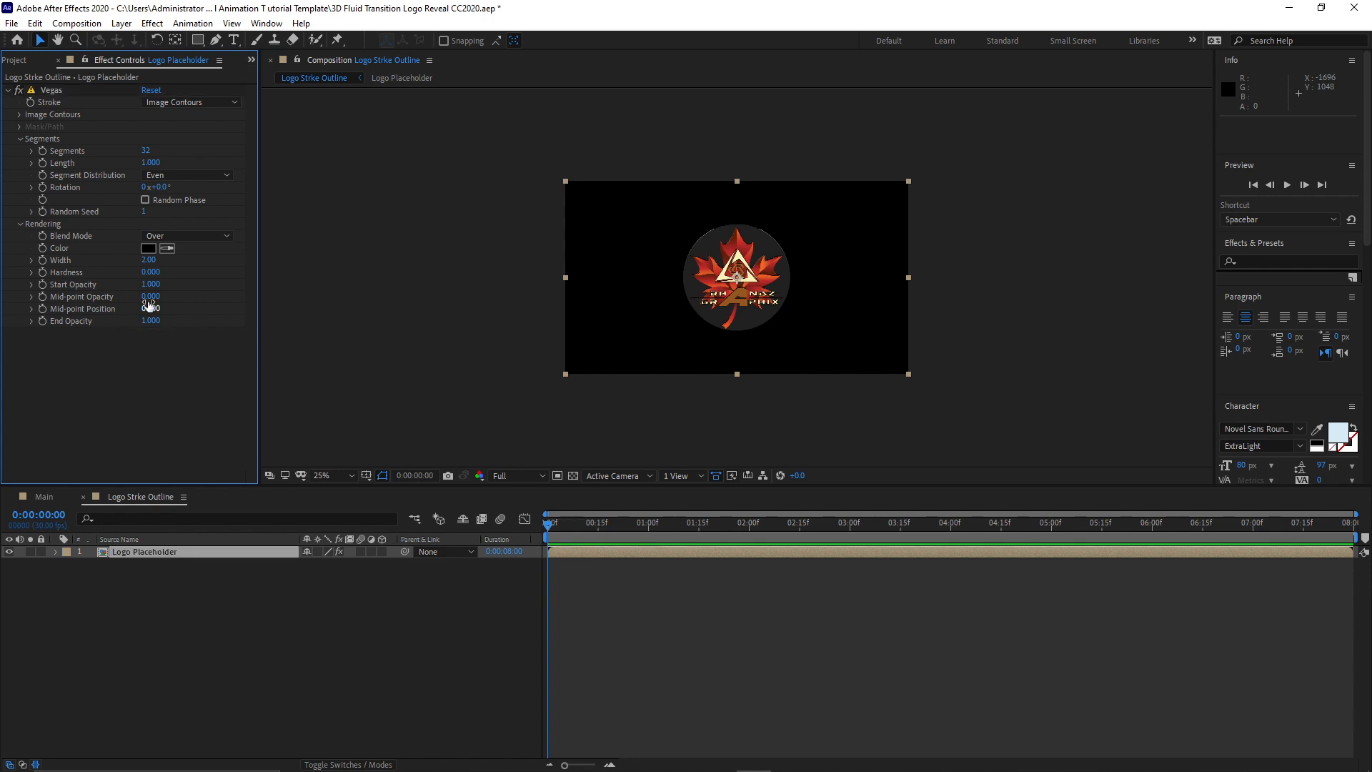
pyautogui.click(148, 261)
pyautogui.write('3')
pyautogui.press('Return')
pyautogui.click(183, 236)
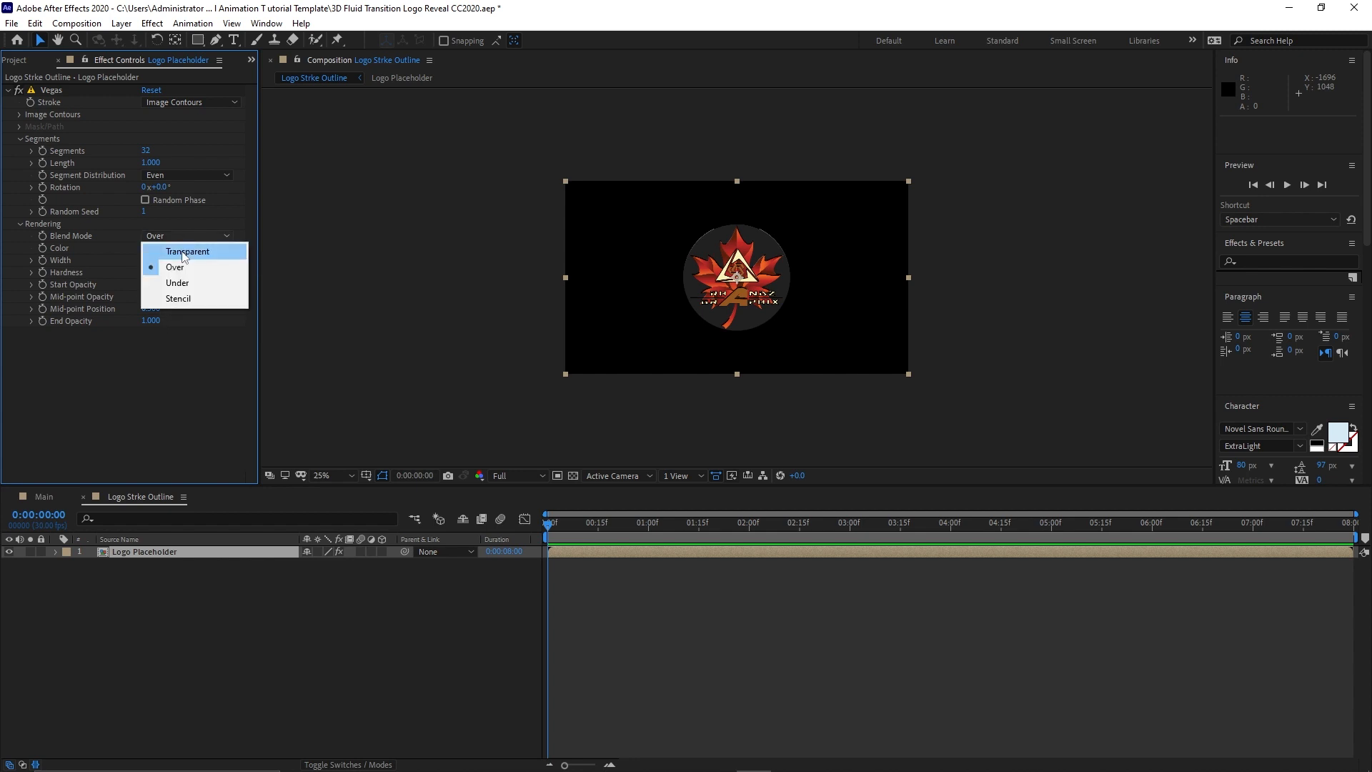
pyautogui.click(178, 299)
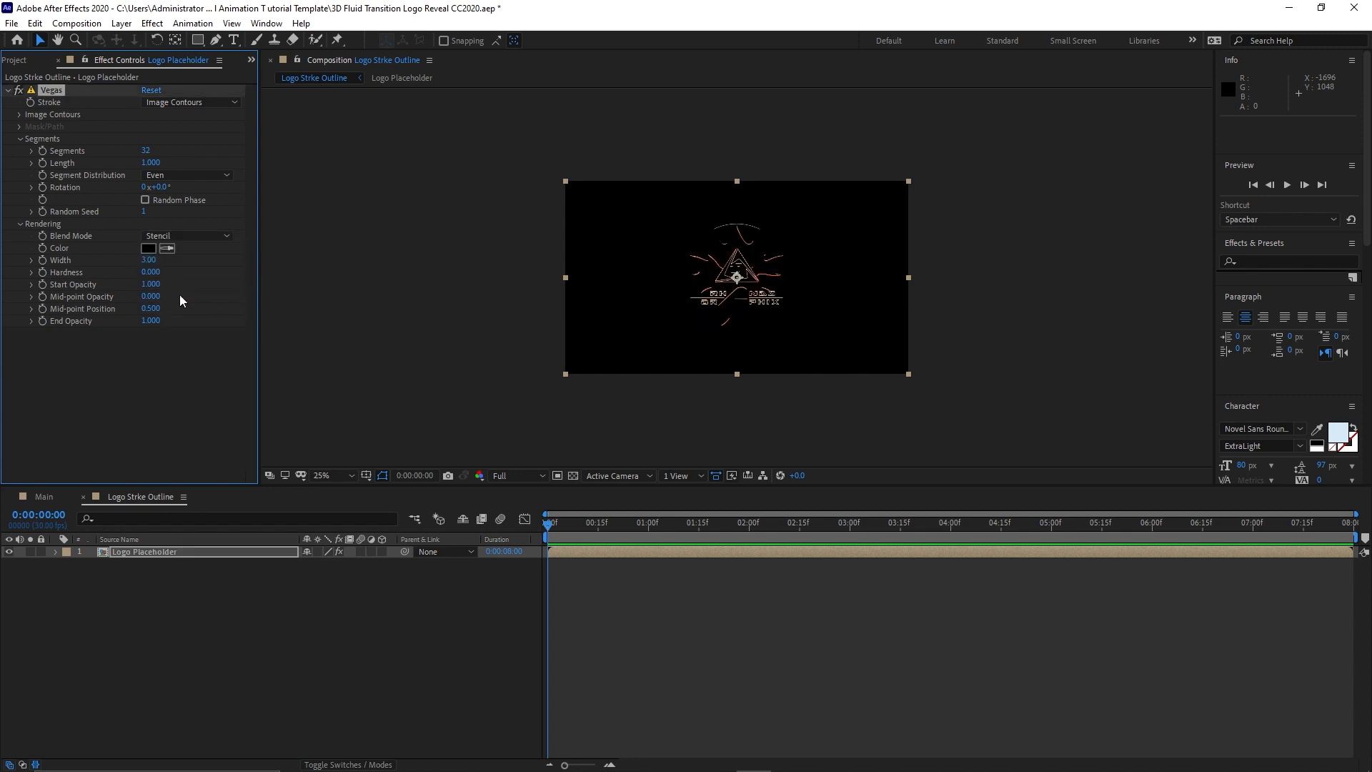
# Set the Vegas image contours to a Threshold of 125 and a Tolerance of 0.
pyautogui.click(19, 114)
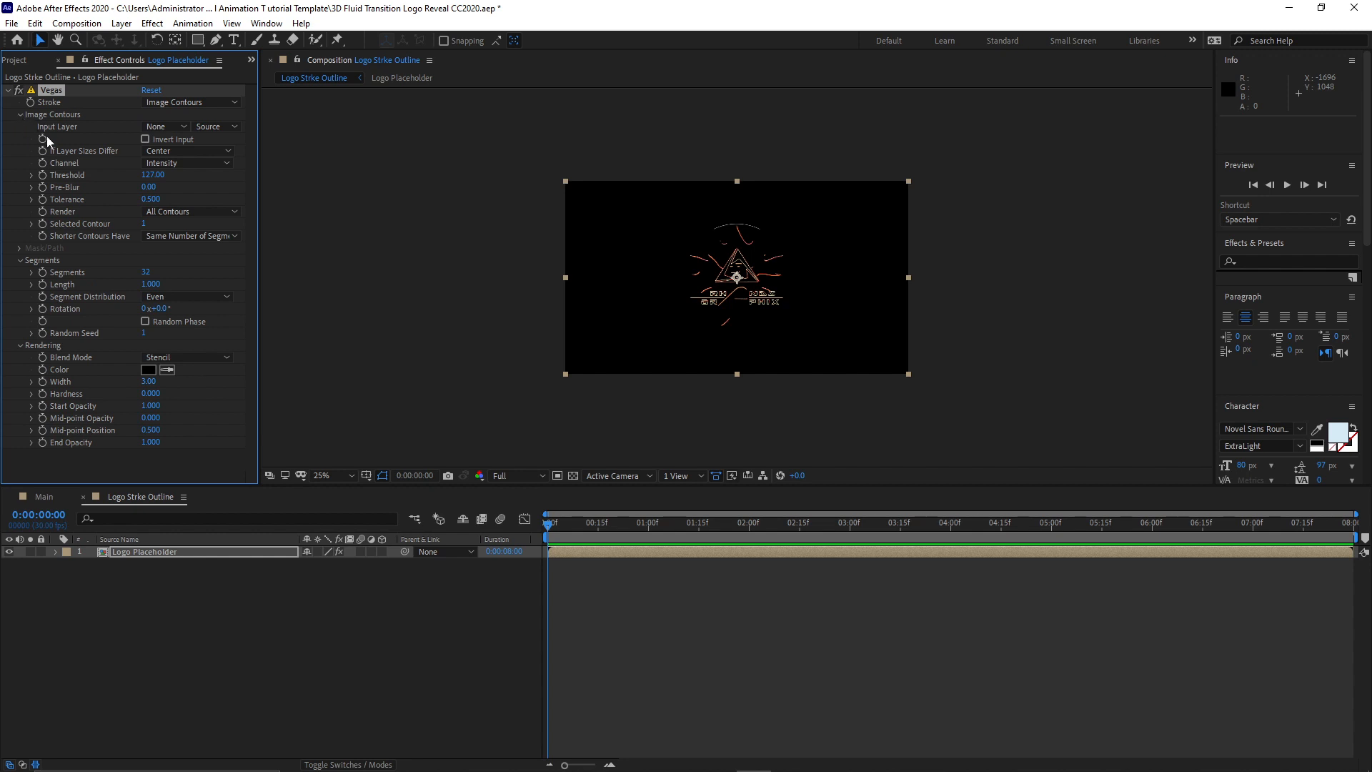
pyautogui.click(150, 175)
pyautogui.write('125')
pyautogui.click(146, 200)
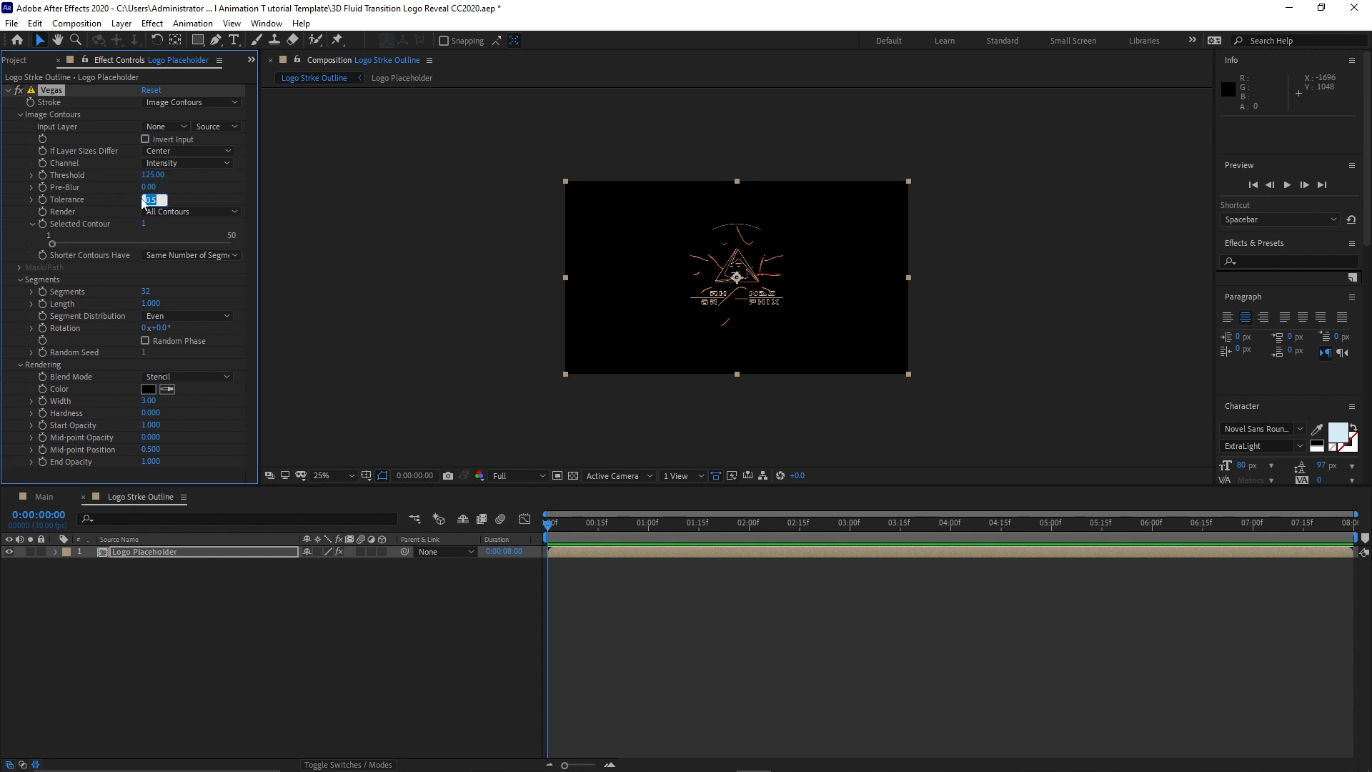
pyautogui.write('0')
# Set the Vegas effect's Segments to 1, Rotation to 180° and Mid-point Position to 0.001.
pyautogui.click(146, 291)
pyautogui.write('1')
pyautogui.click(159, 328)
pyautogui.write('180')
pyautogui.press('Return')
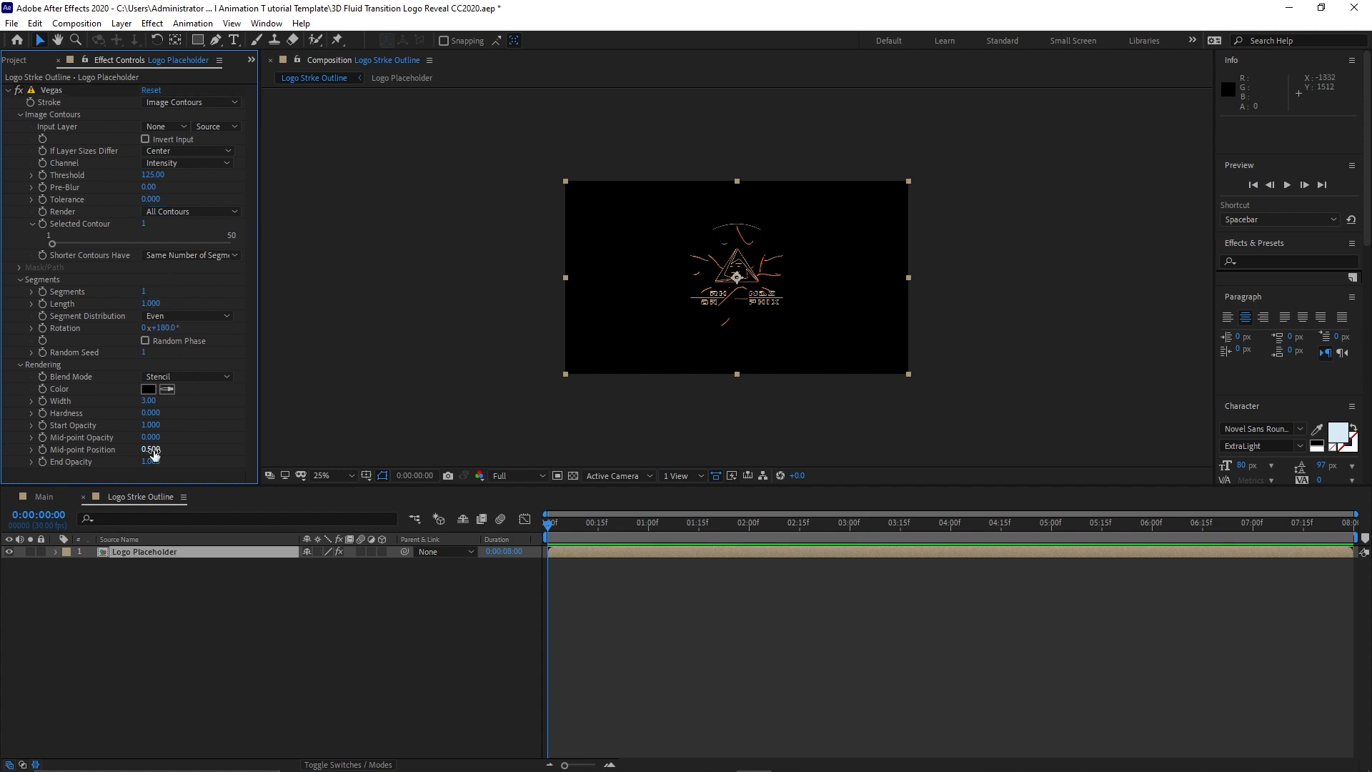
pyautogui.click(152, 450)
pyautogui.write('.001')
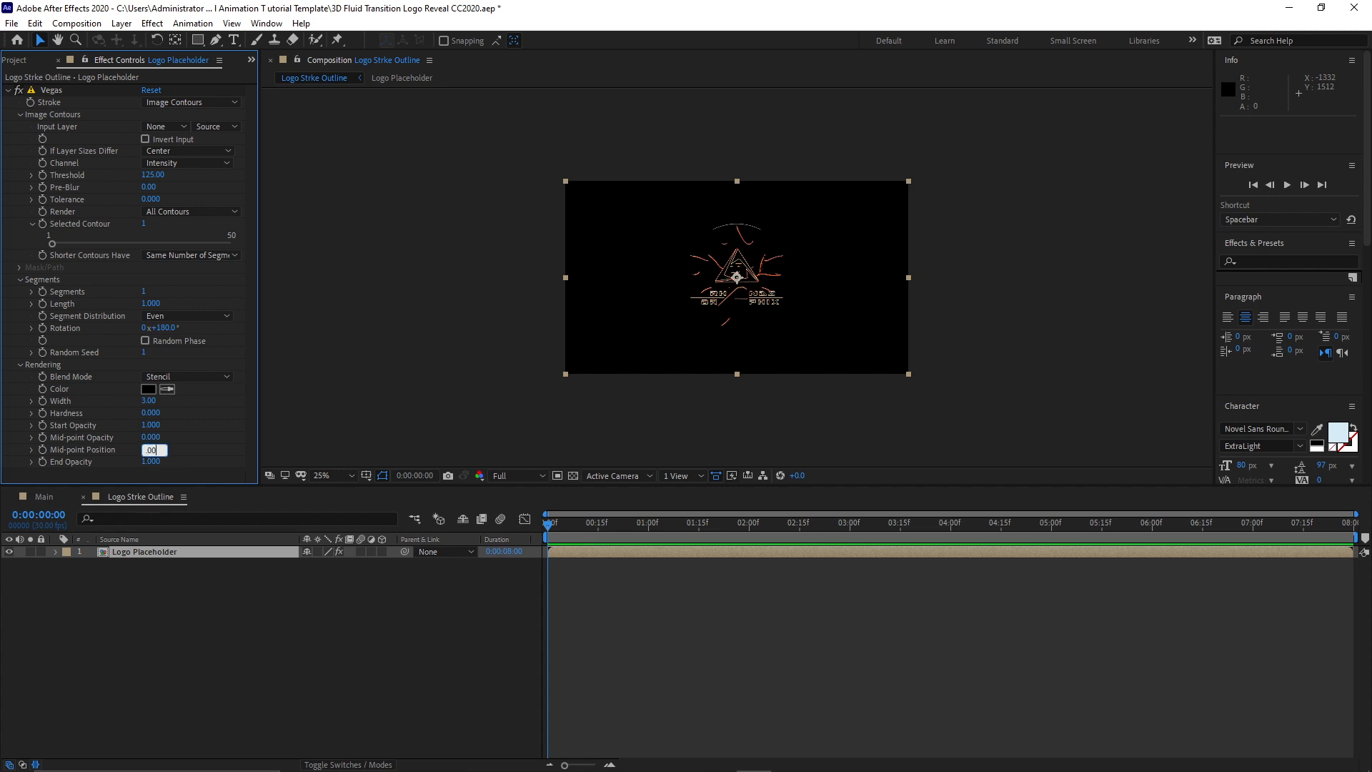
# Add an adjustment layer above Logo Placeholder and apply the Fill effect to it.
pyautogui.click(122, 24)
pyautogui.moveTo(303, 41)
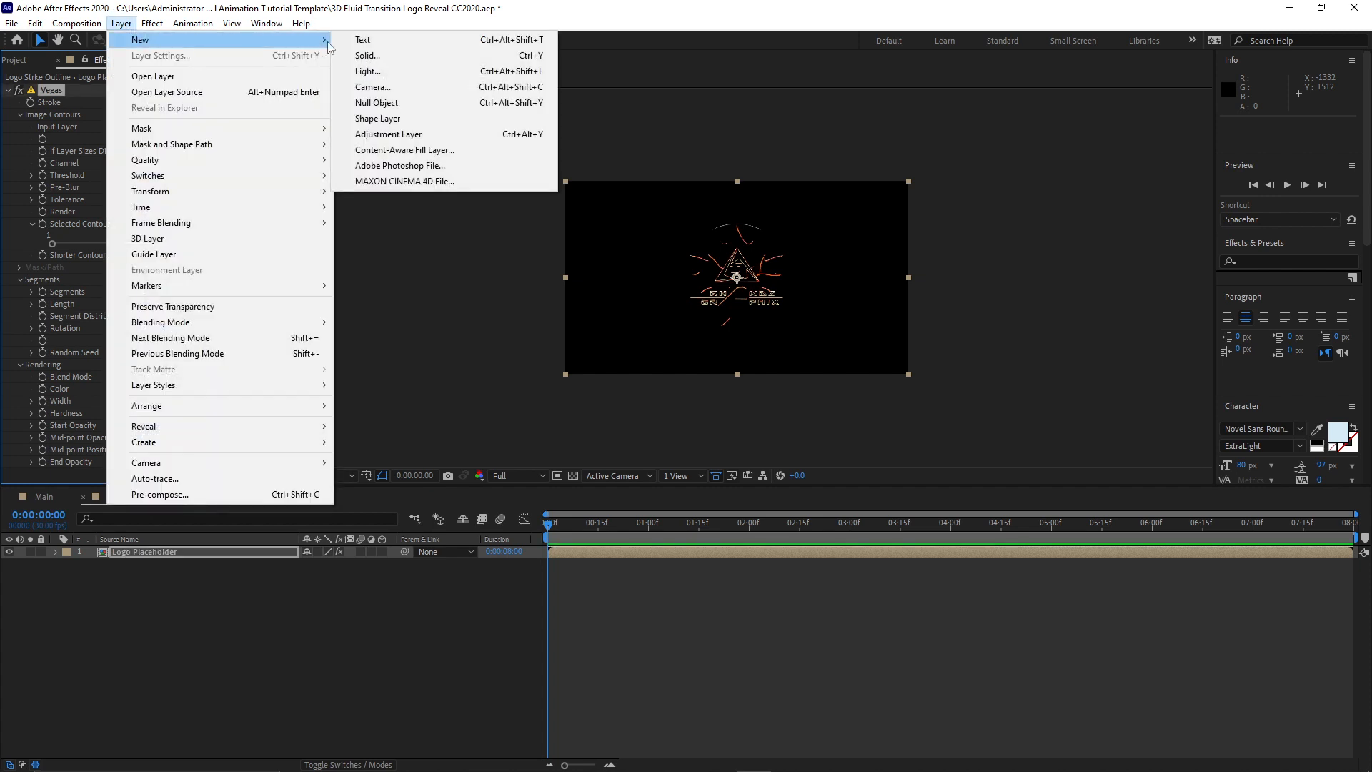
pyautogui.click(397, 135)
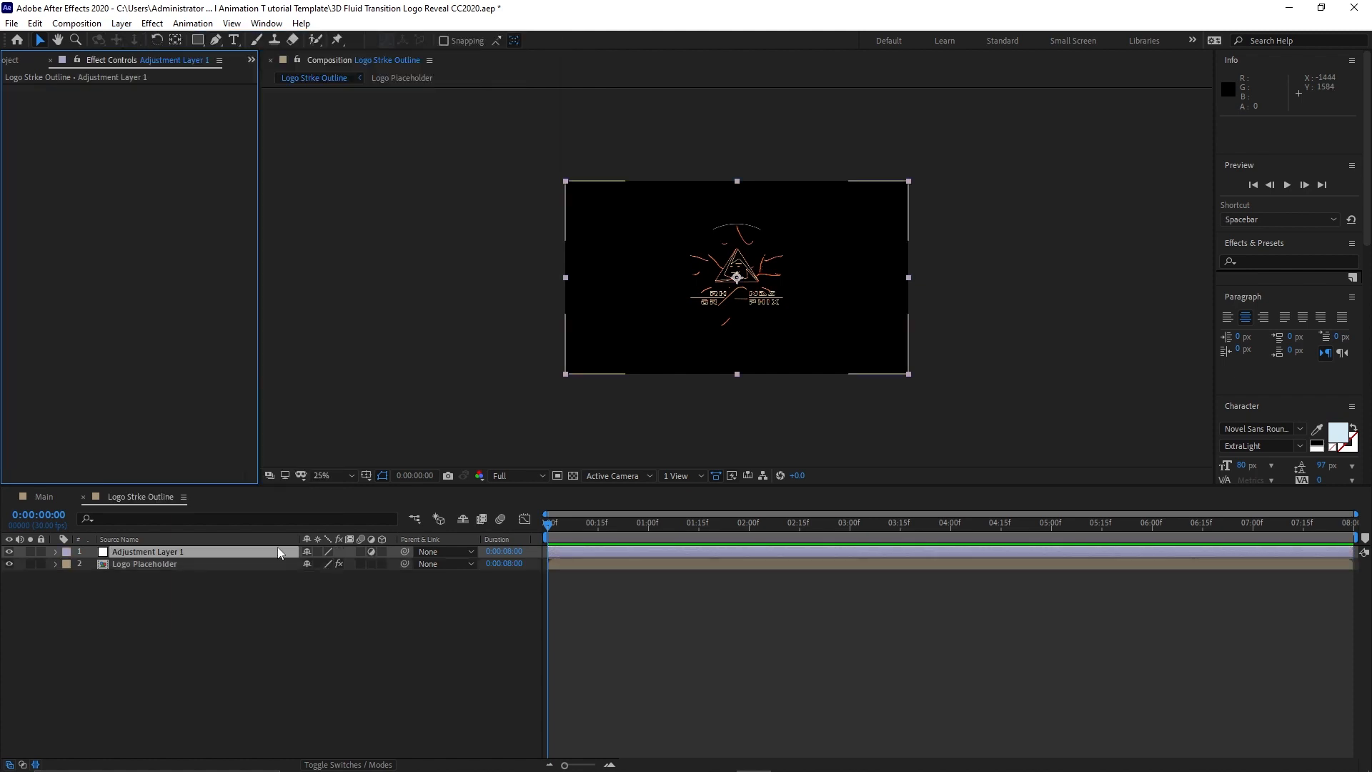
pyautogui.click(152, 24)
pyautogui.moveTo(184, 233)
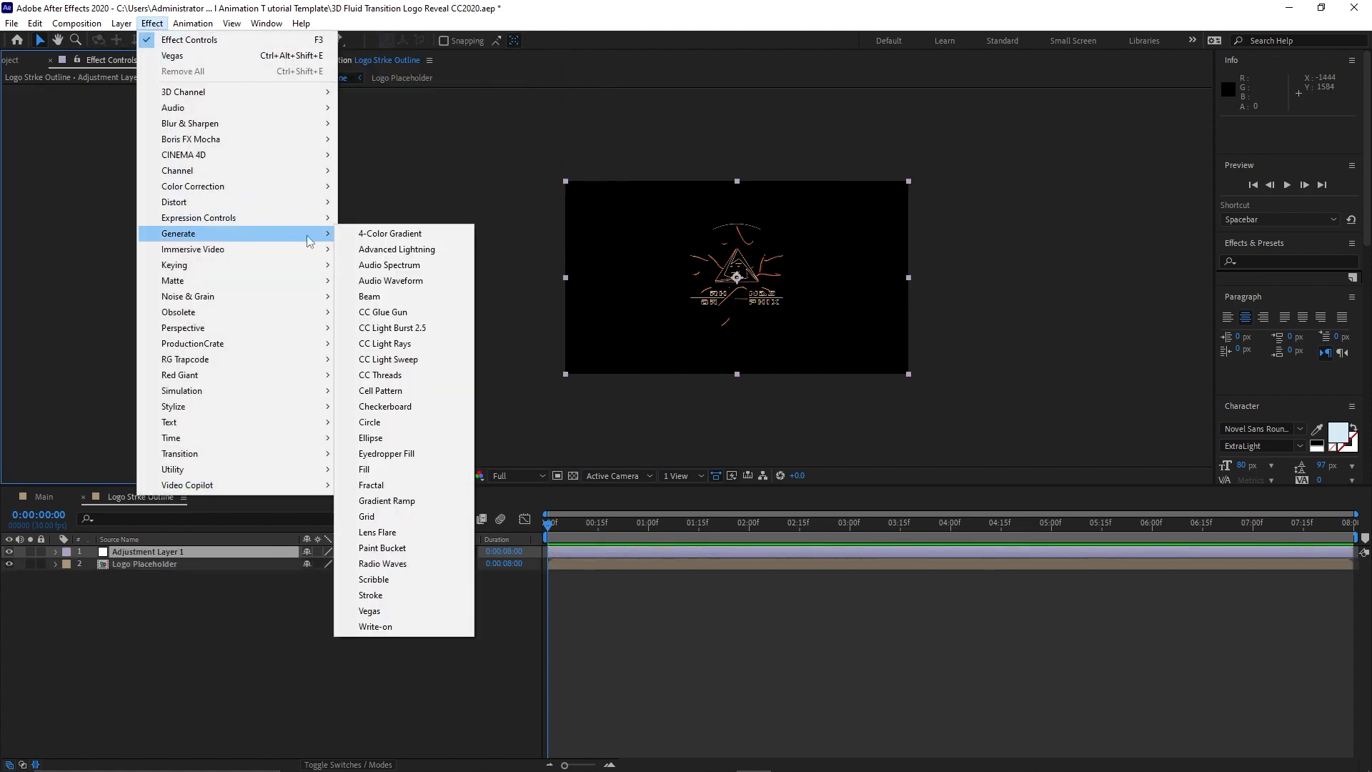
pyautogui.click(379, 469)
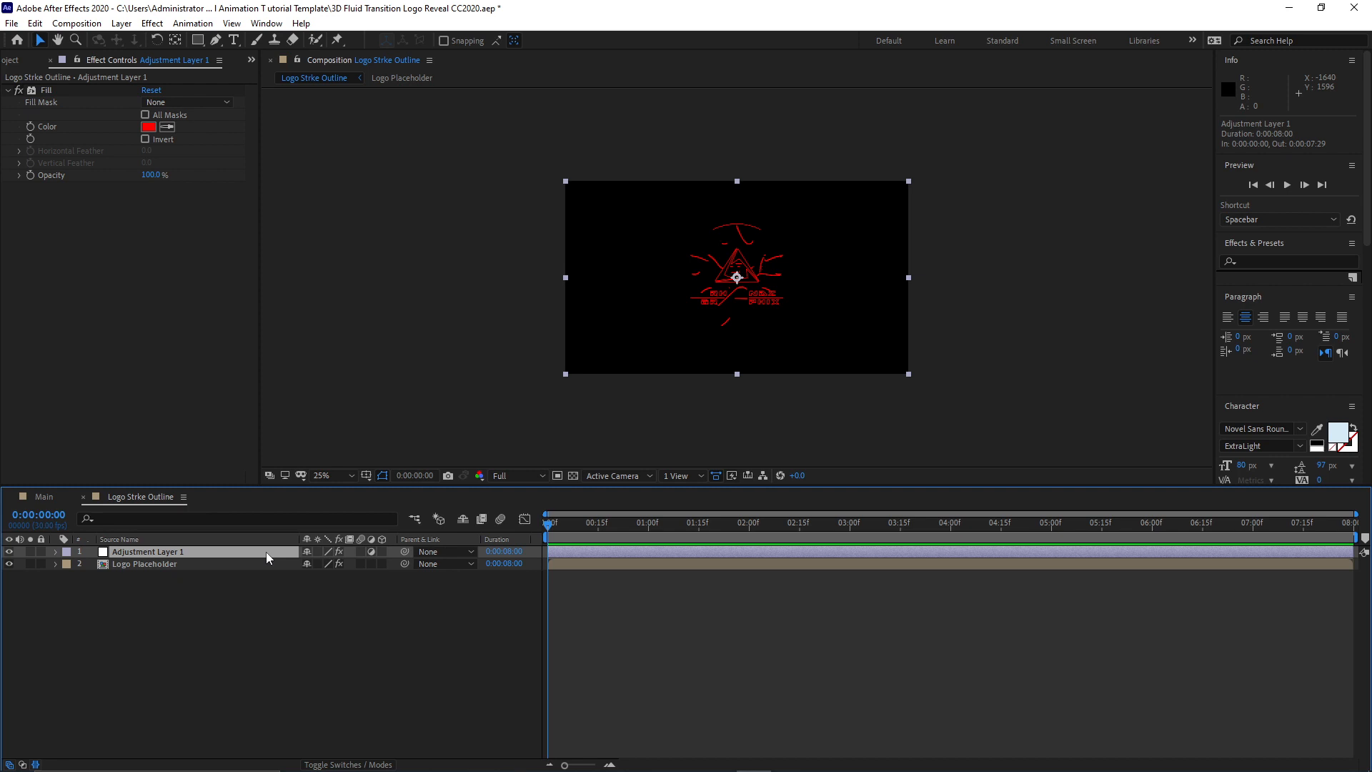
# Set the Opacity of Adjustment Layer 1 to 10%.
pyautogui.press('t')
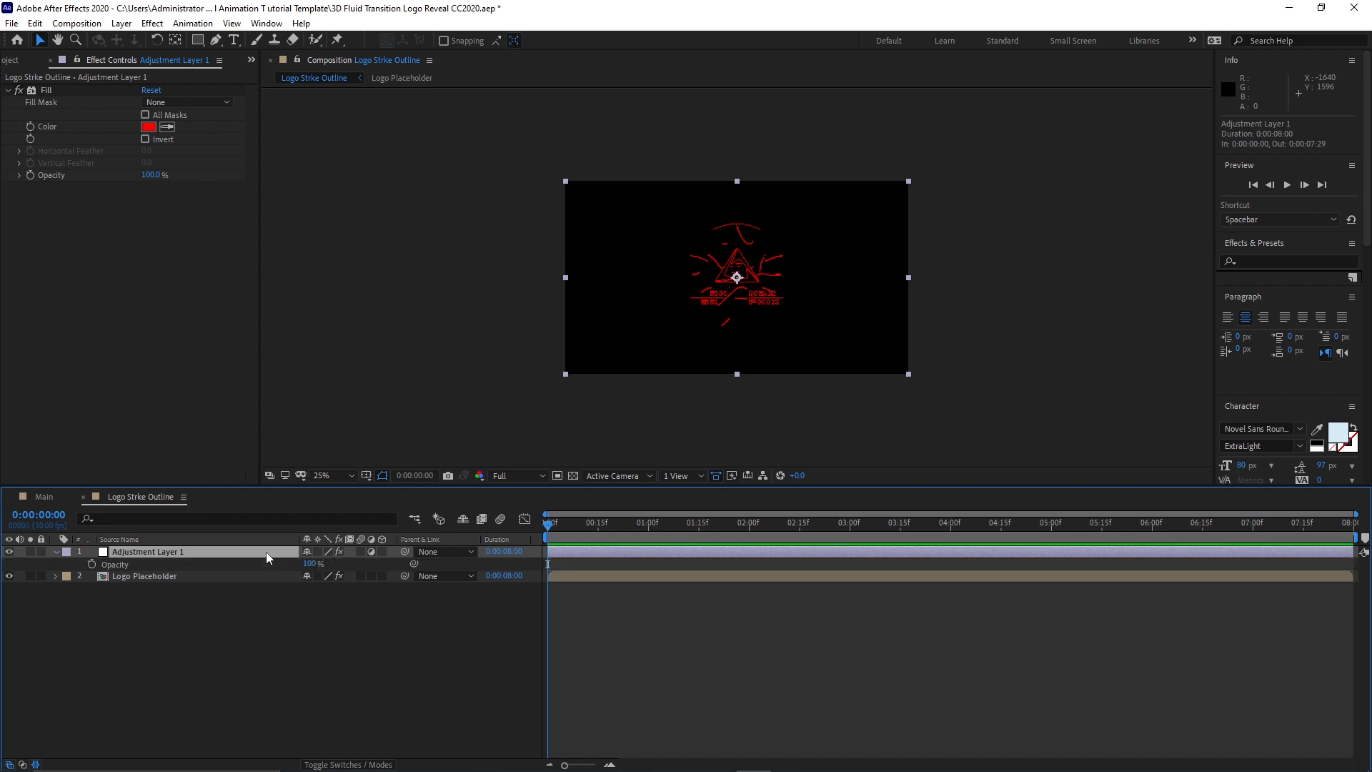
pyautogui.click(308, 564)
pyautogui.write('1')
pyautogui.press('Return')
# Set the Vegas Channel on the Logo Placeholder layer to Alpha and show the transparency grid in the viewer.
pyautogui.click(198, 577)
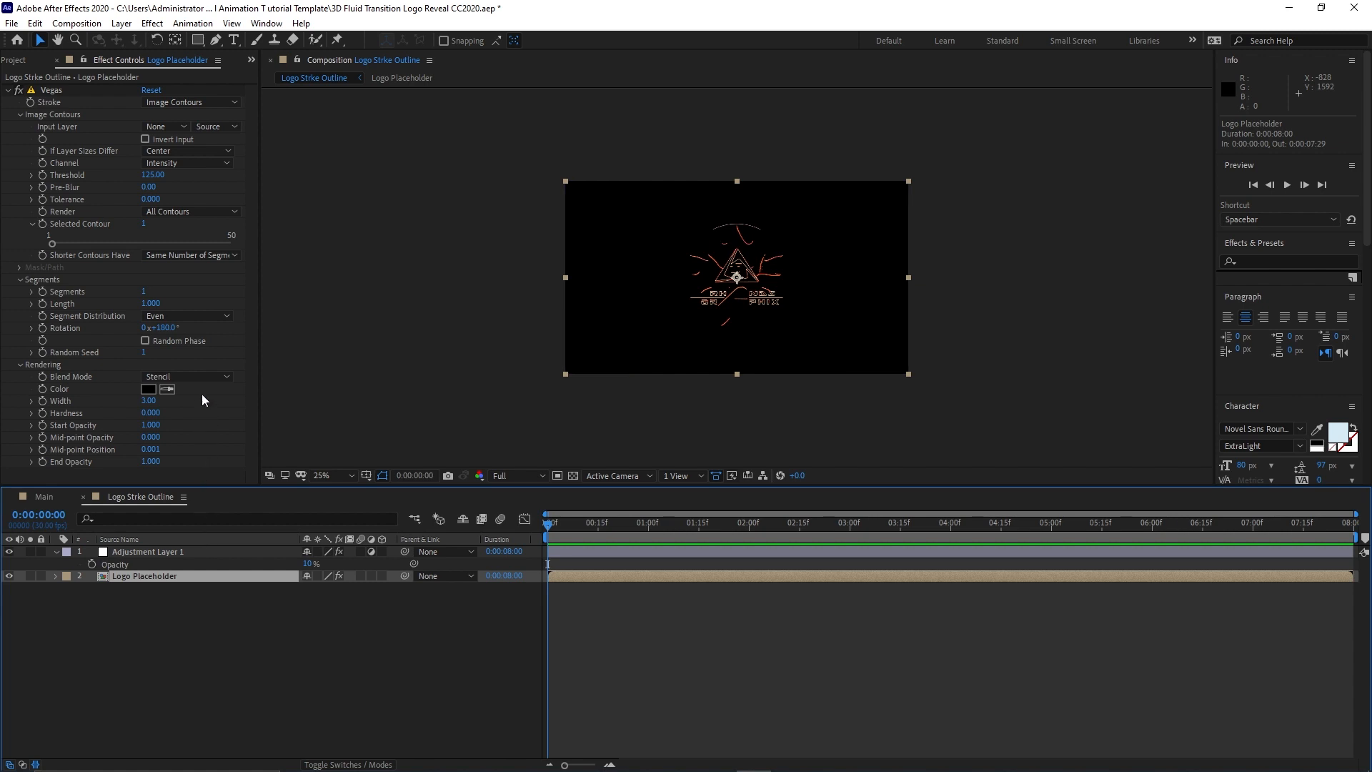
pyautogui.click(155, 164)
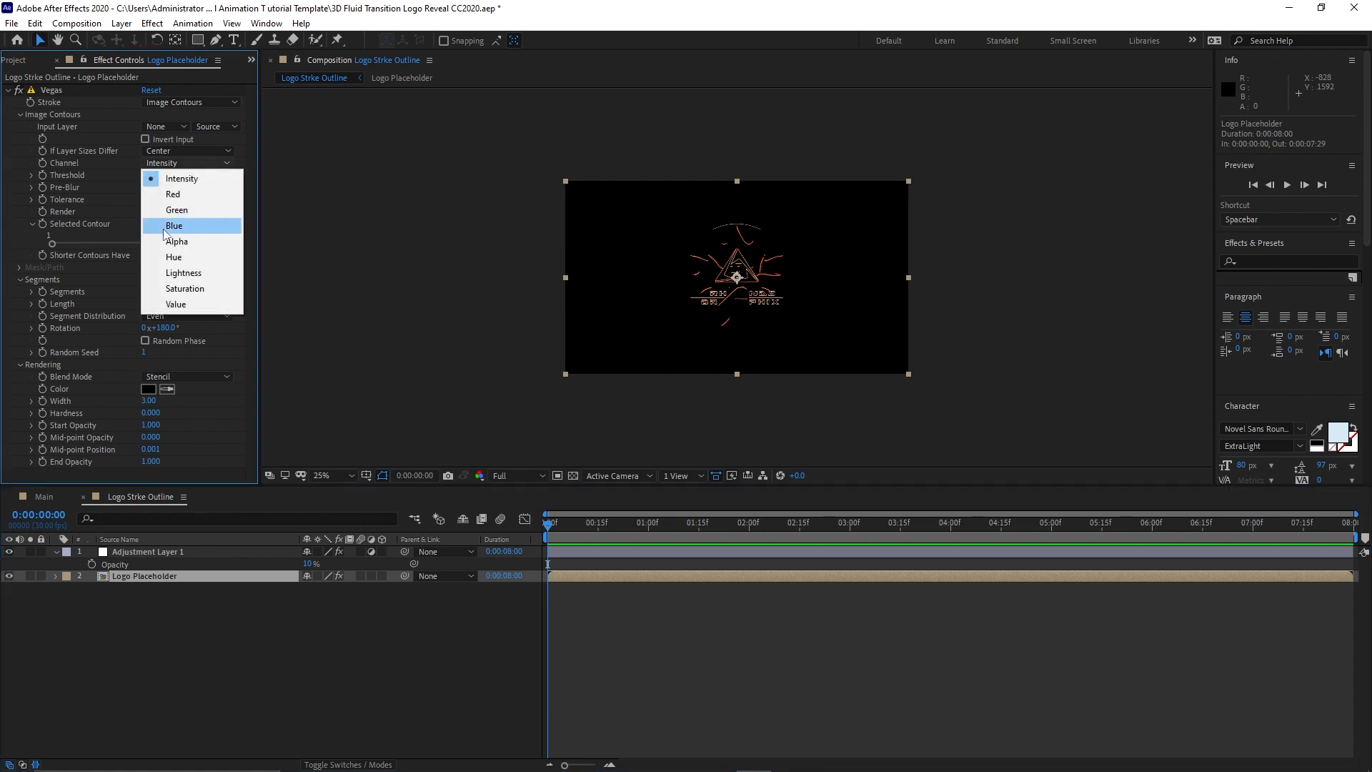
pyautogui.click(166, 241)
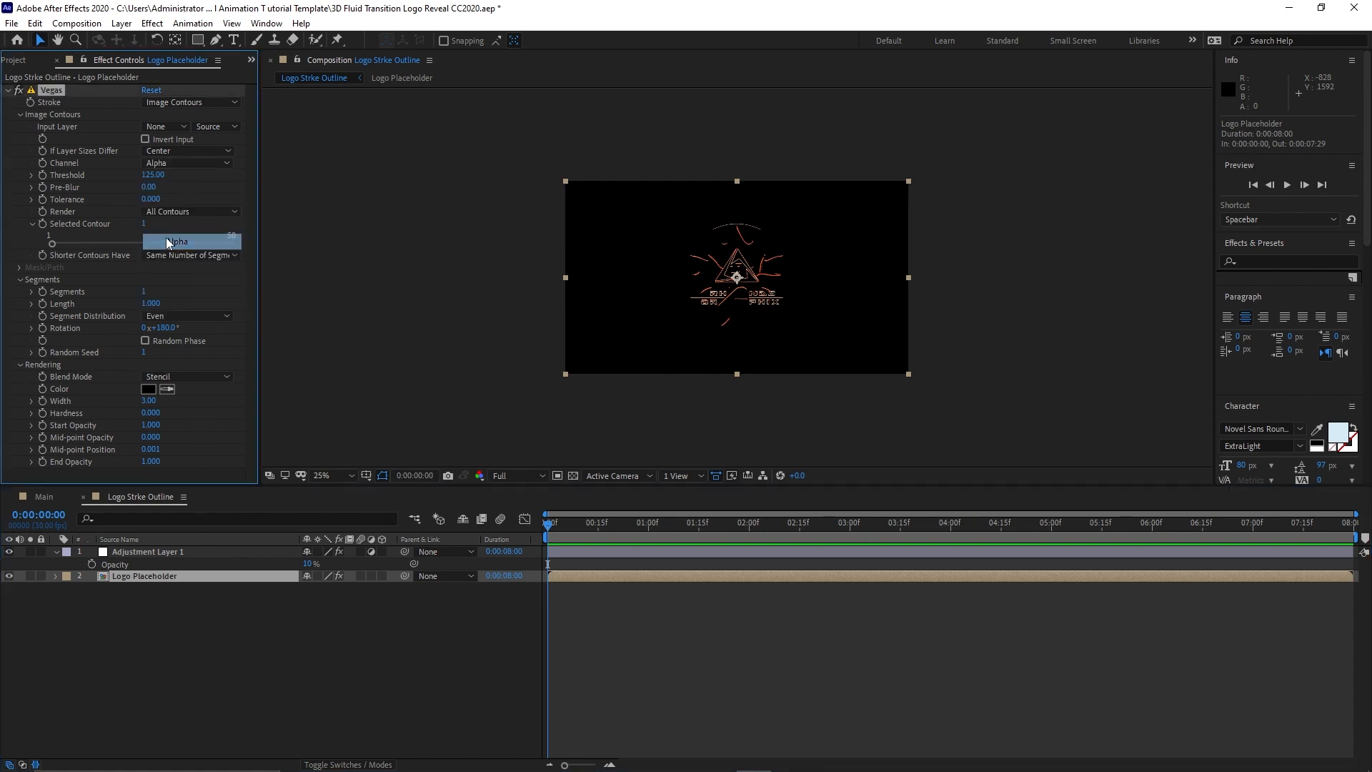
pyautogui.click(573, 475)
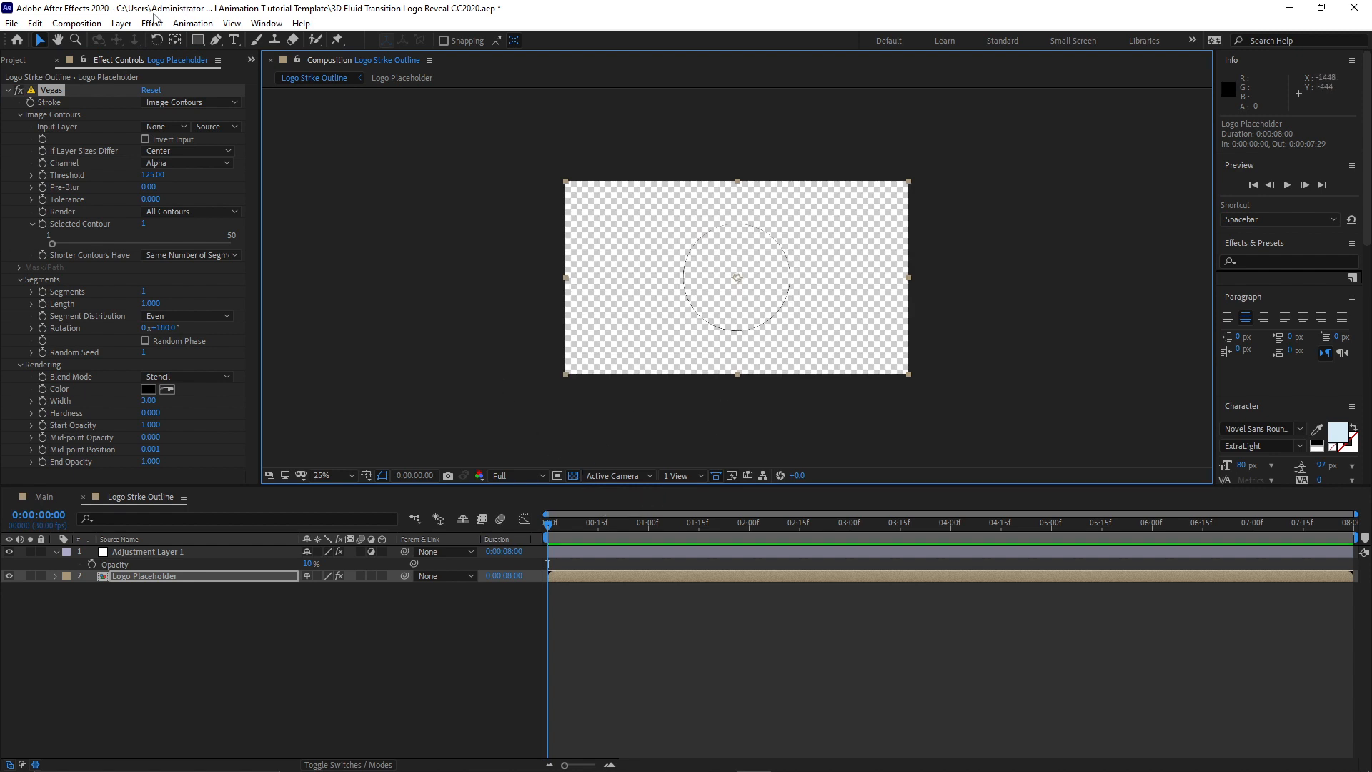
# Create a new 1920 × 1080, 30 fps, 8-second composition named 3D Stroke.
pyautogui.click(96, 23)
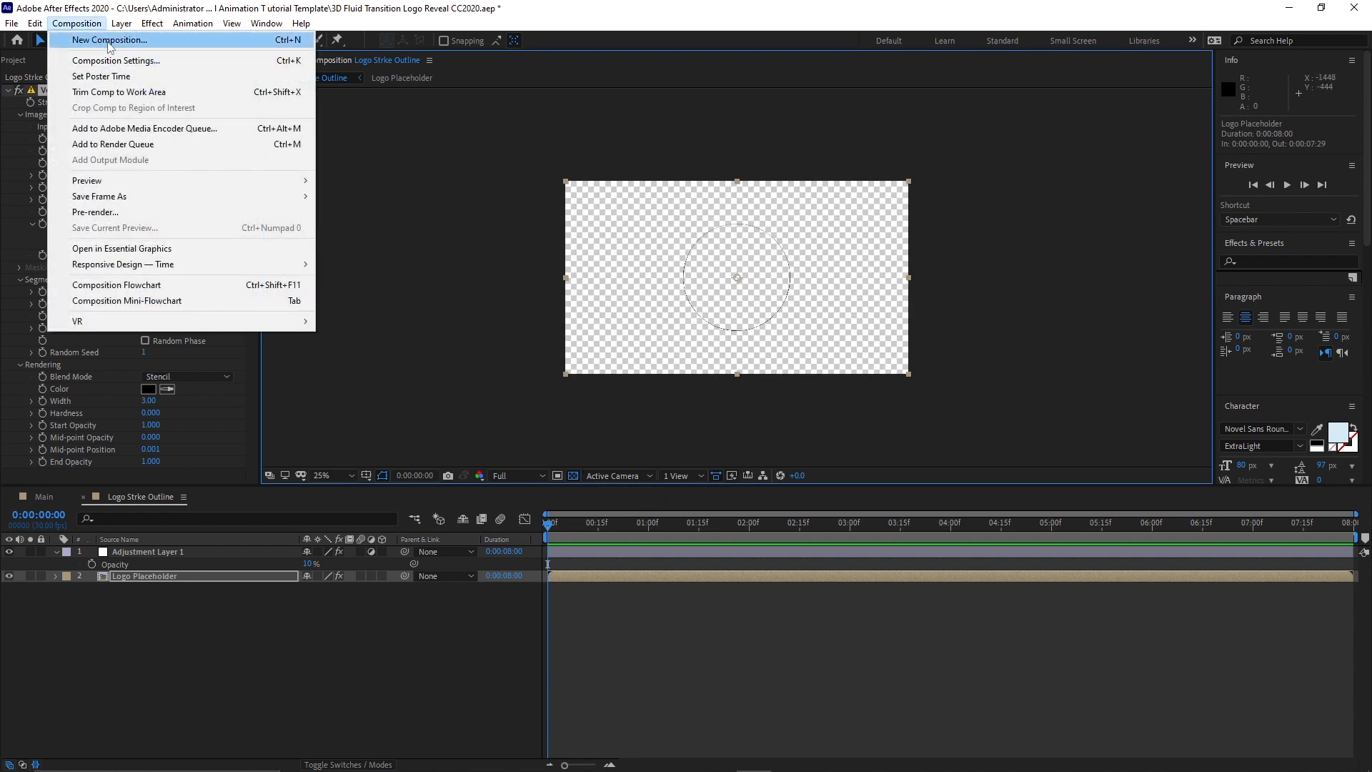
pyautogui.click(108, 41)
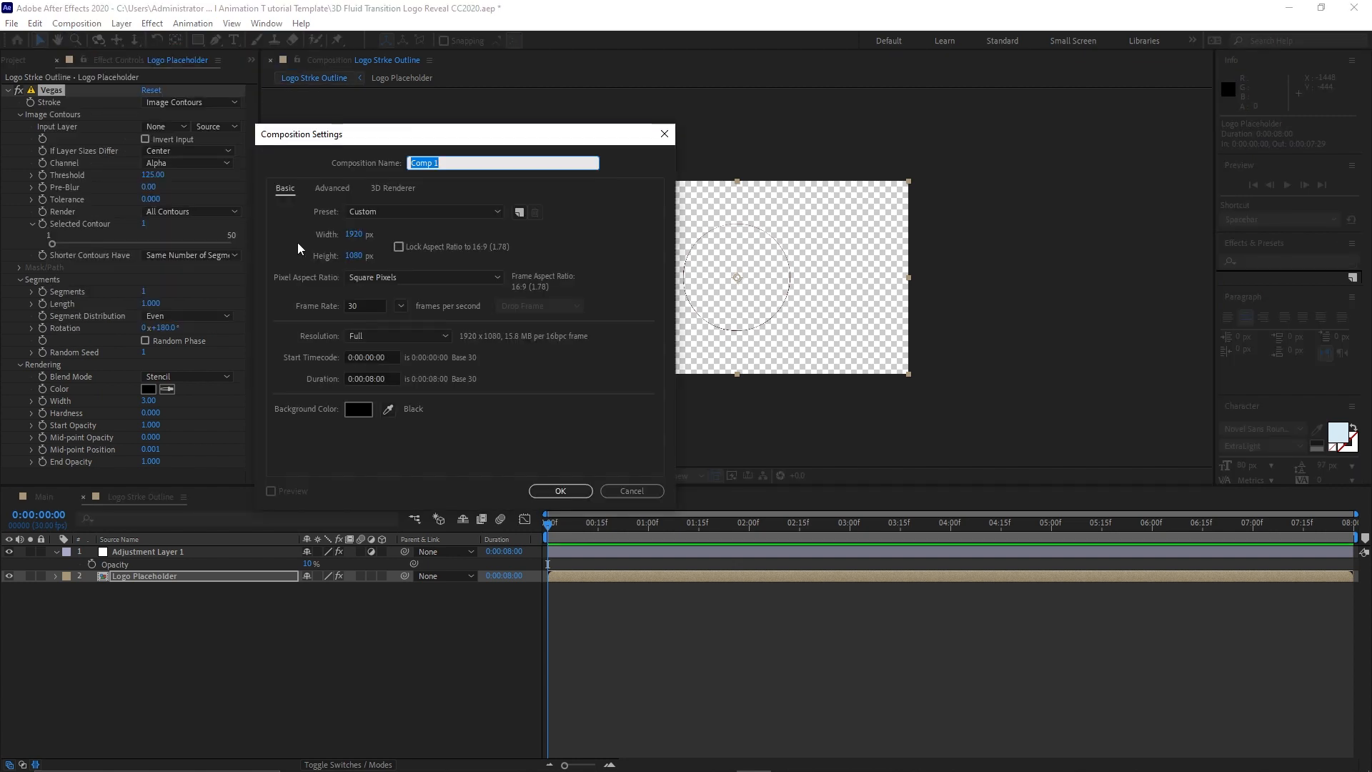
pyautogui.write('3D Stroke')
pyautogui.click(561, 491)
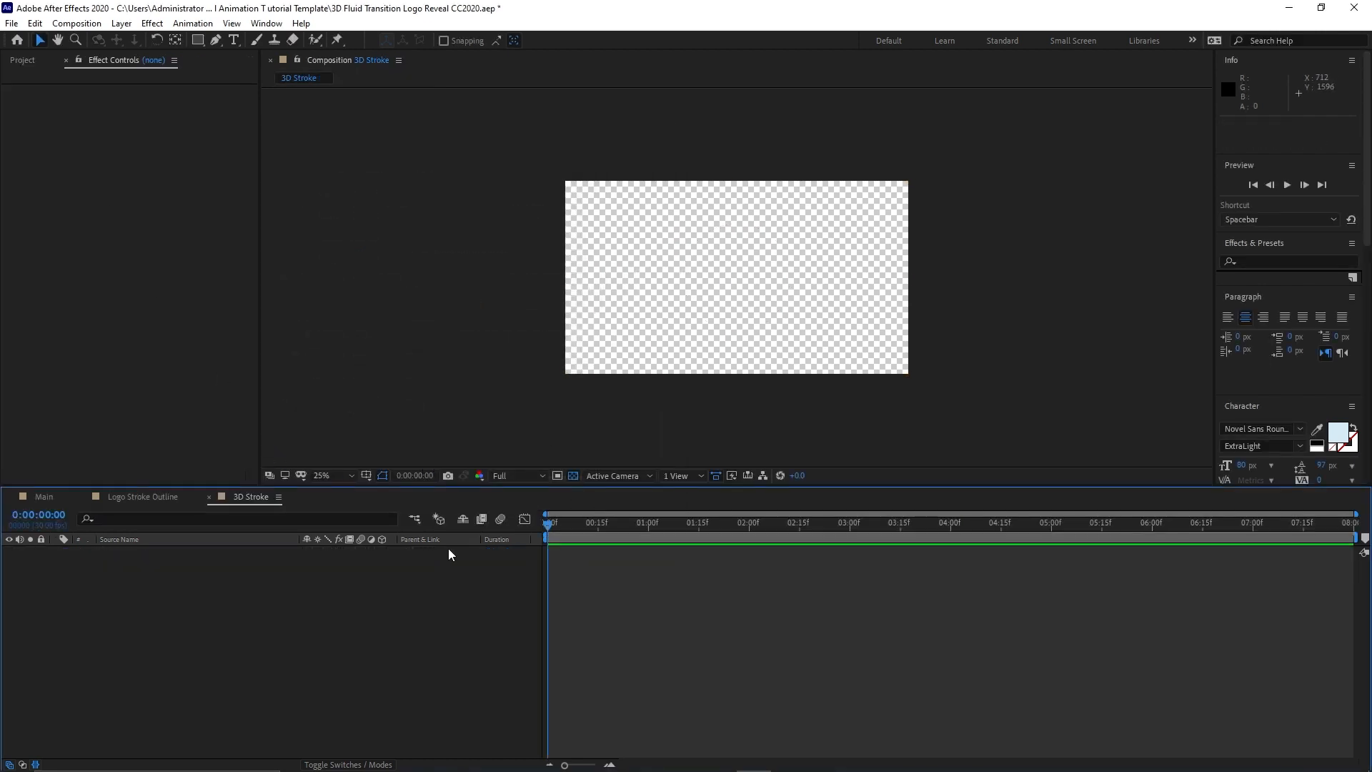
# Add the Logo Stroke Outline composition to the 3D Stroke timeline and make it a 3D layer.
pyautogui.click(14, 67)
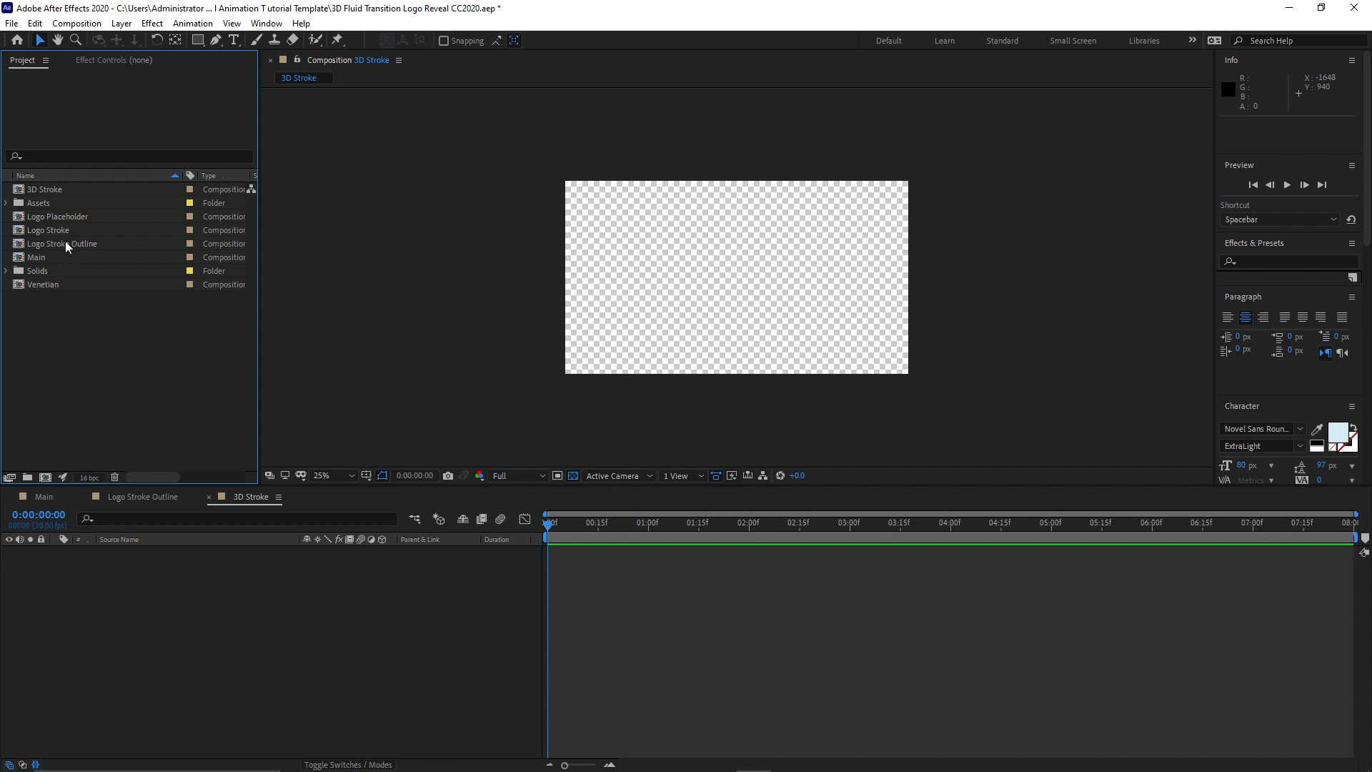
pyautogui.moveTo(66, 241); pyautogui.dragTo(137, 613)
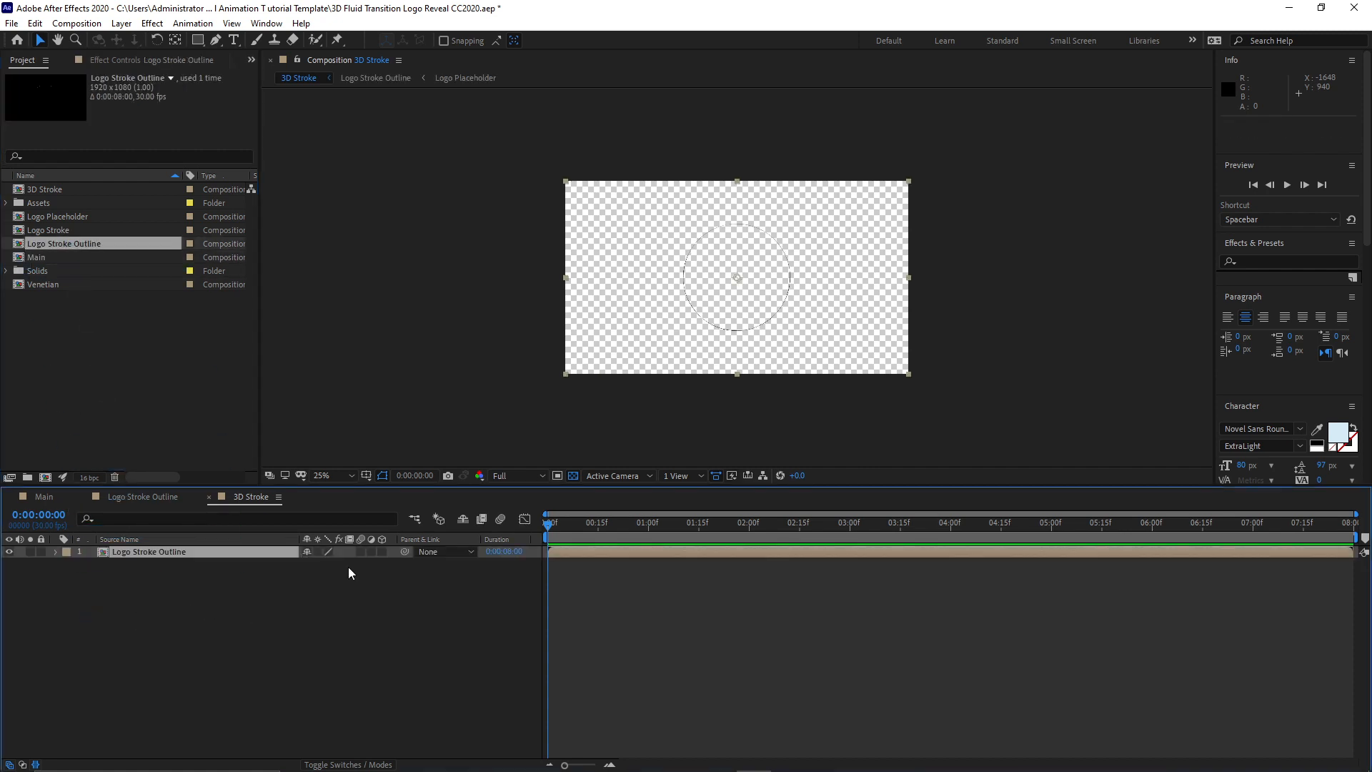
pyautogui.click(382, 552)
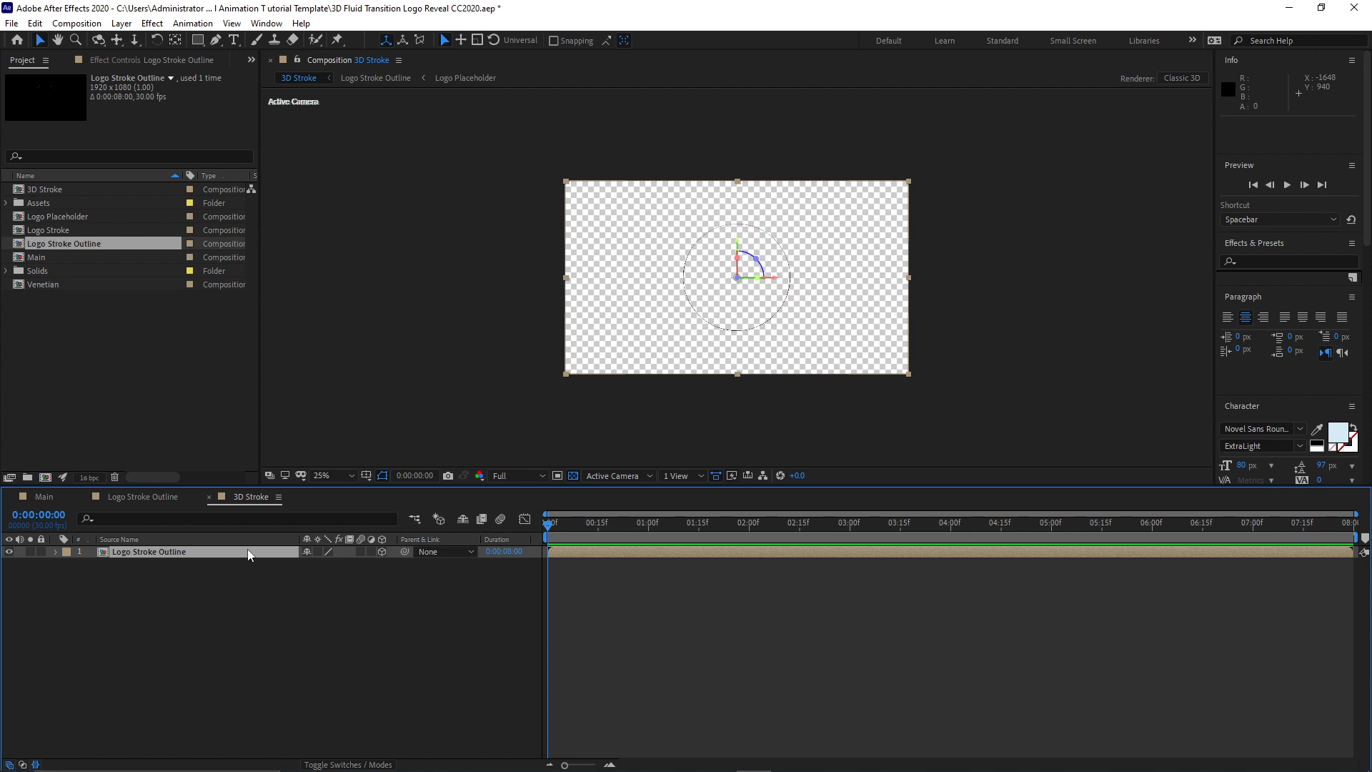
# Duplicate the Logo Stroke Outline layer repeatedly until the 3D Stroke composition holds 22 copies.
pyautogui.hotkey('ctrl', 'd')
pyautogui.hotkey('ctrl', 'd')
pyautogui.hotkey('ctrl', 'd')
pyautogui.hotkey('ctrl', 'd')
pyautogui.hotkey('ctrl', 'd')
pyautogui.hotkey('ctrl', 'd')
pyautogui.hotkey('ctrl', 'd')
pyautogui.hotkey('ctrl', 'd')
pyautogui.hotkey('ctrl', 'd')
pyautogui.hotkey('ctrl', 'd')
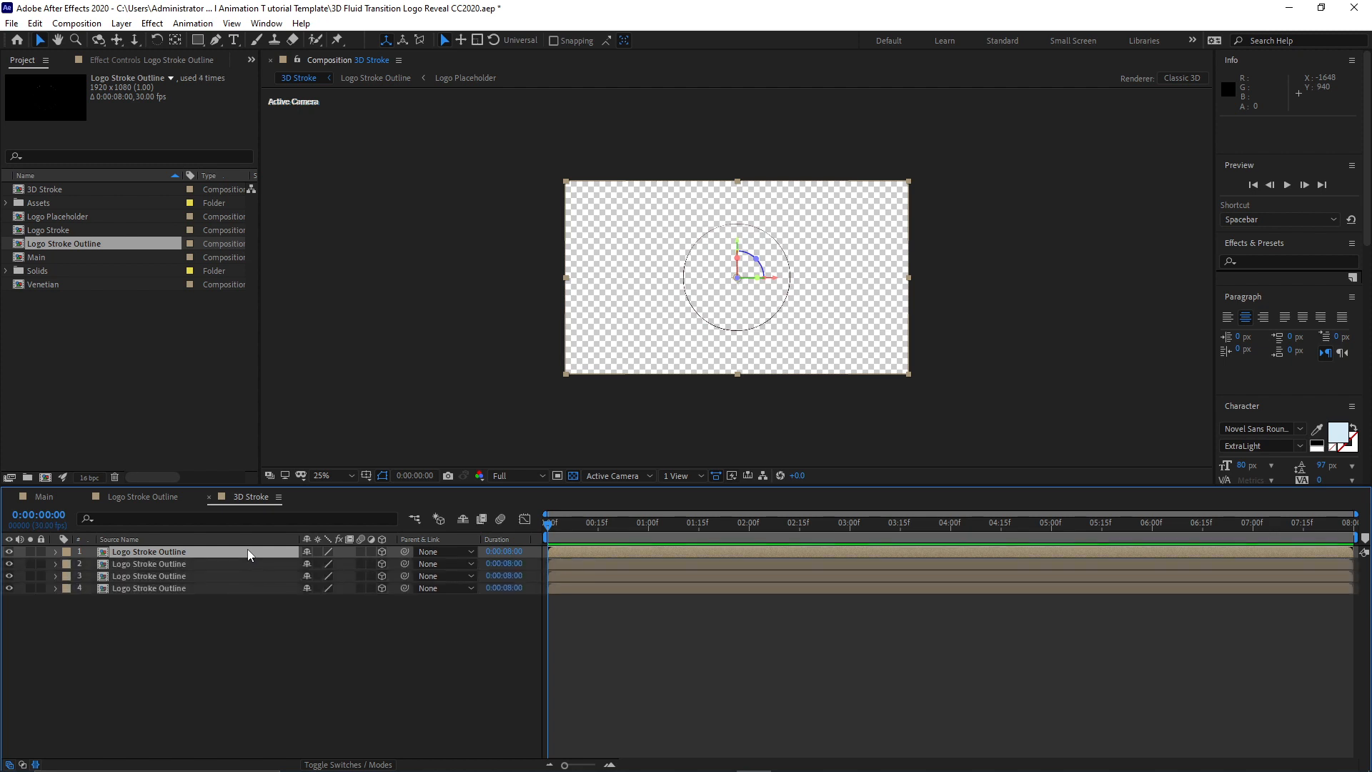
pyautogui.hotkey('ctrl', 'd')
pyautogui.hotkey('ctrl', 'd')
pyautogui.hotkey('ctrl', 'd')
pyautogui.hotkey('ctrl', 'd')
pyautogui.hotkey('ctrl', 'd')
pyautogui.hotkey('ctrl', 'd')
pyautogui.hotkey('ctrl', 'd')
pyautogui.hotkey('ctrl', 'd')
pyautogui.hotkey('ctrl', 'd')
pyautogui.hotkey('ctrl', 'd')
pyautogui.hotkey('ctrl', 'd')
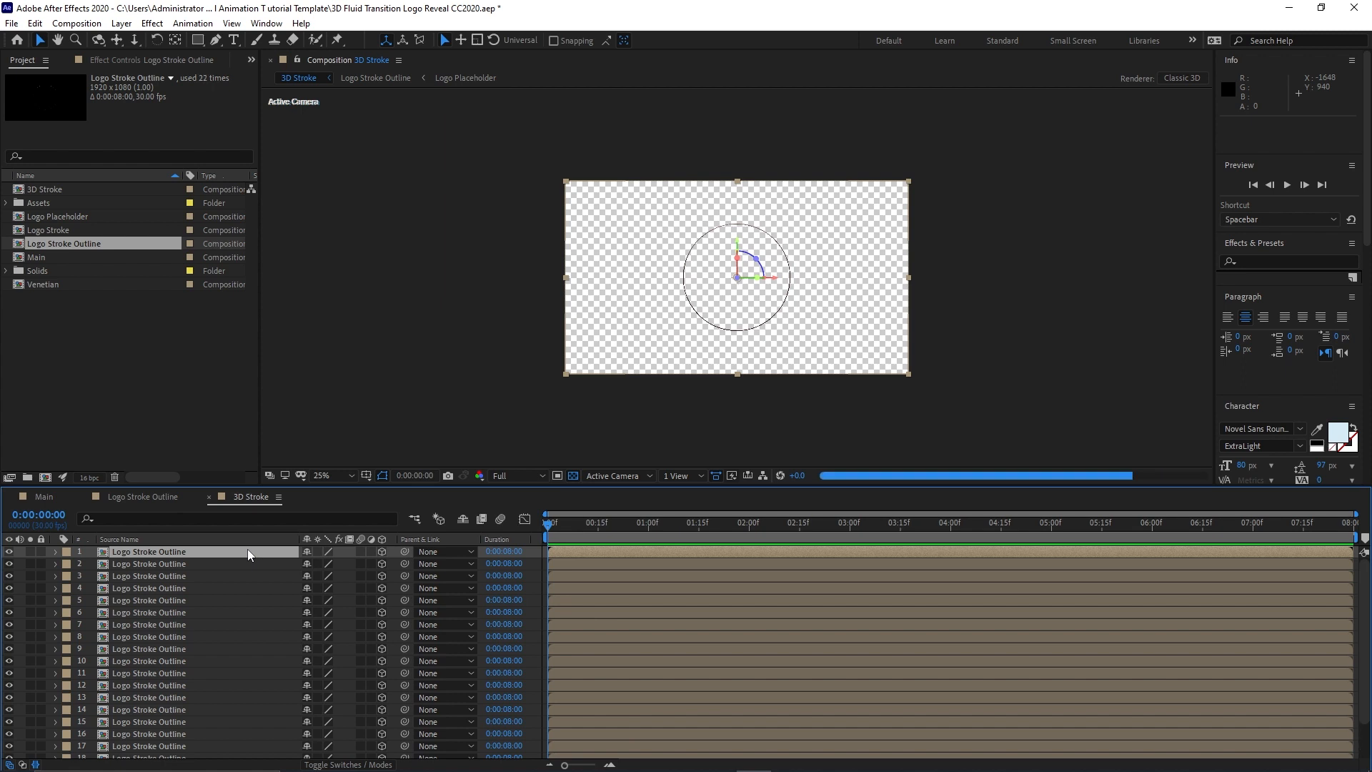
pyautogui.scroll(-2, 194, 629)
pyautogui.scroll(2, 194, 639)
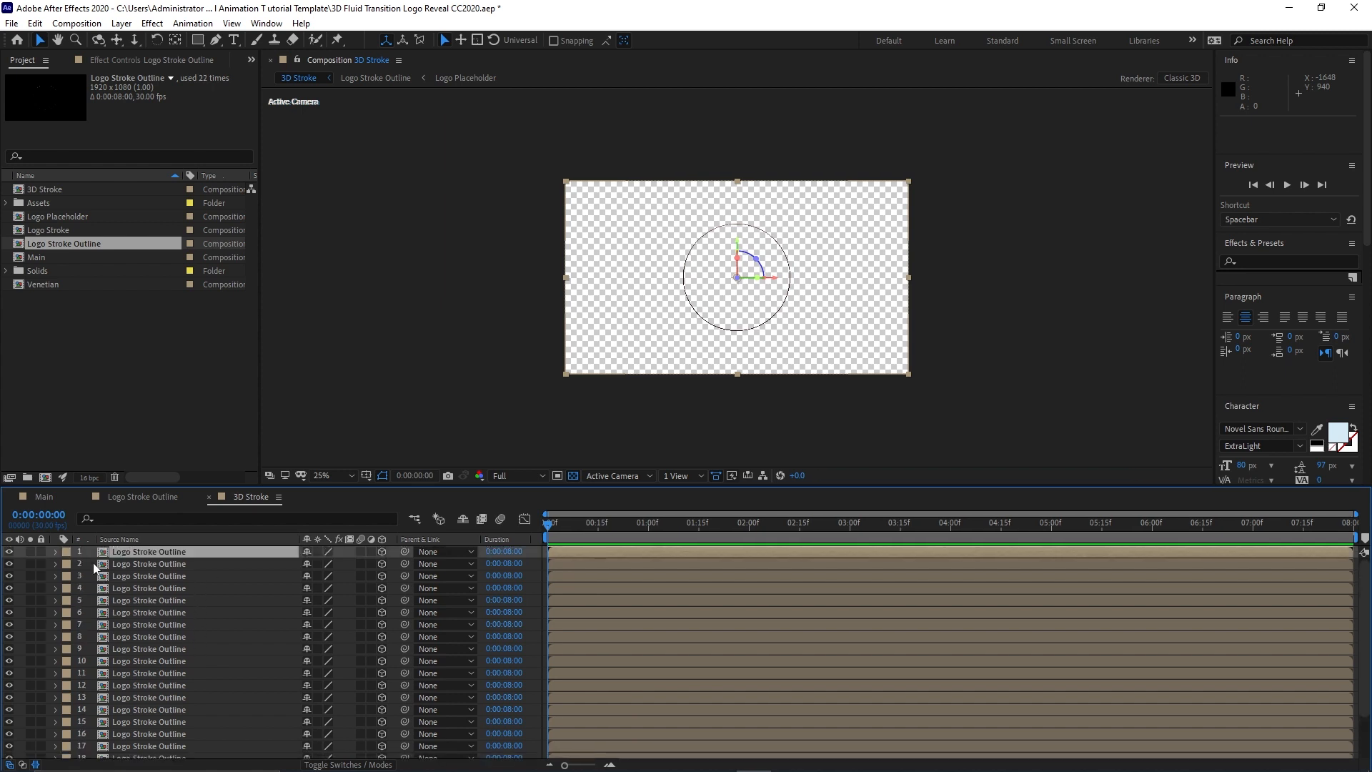
# Reveal the Position property on all the Logo Stroke Outline layers.
pyautogui.moveTo(89, 550); pyautogui.dragTo(208, 758)
pyautogui.press('p')
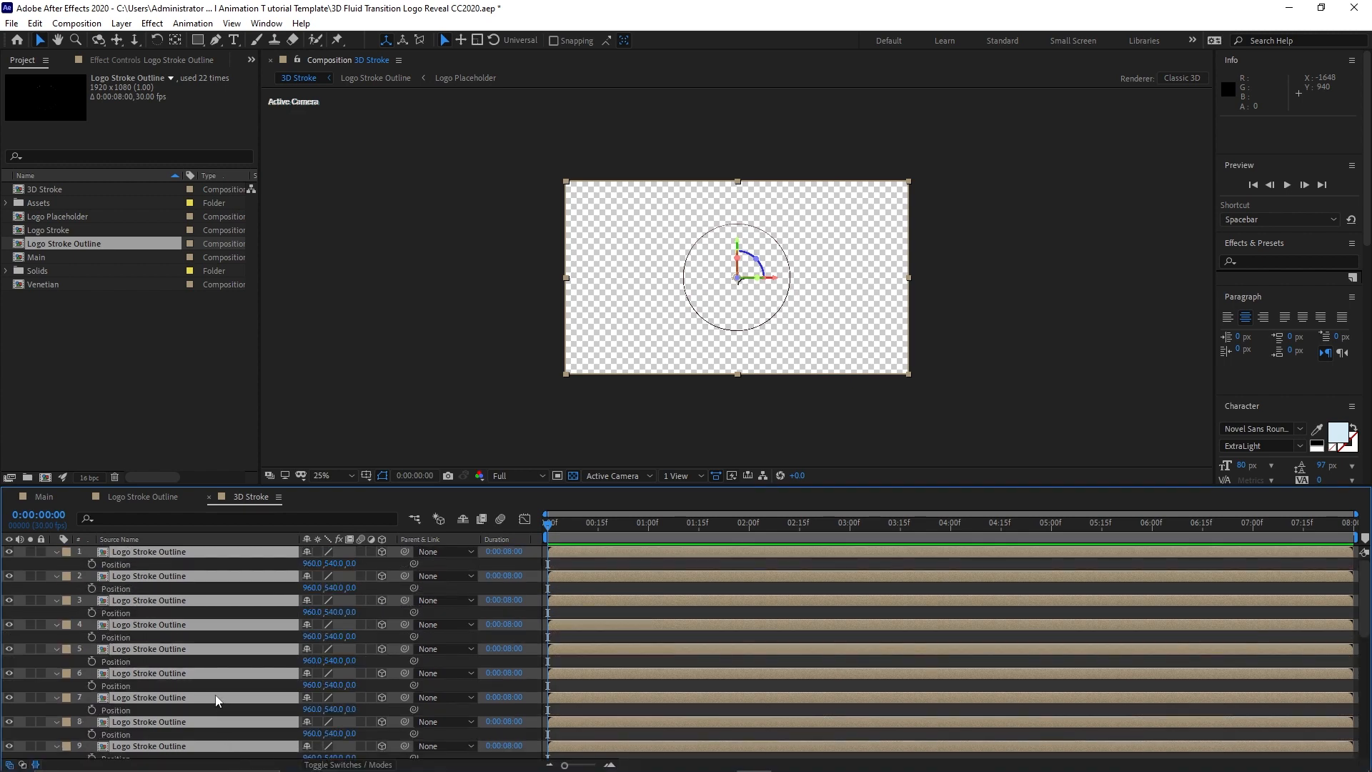
pyautogui.click(46, 563)
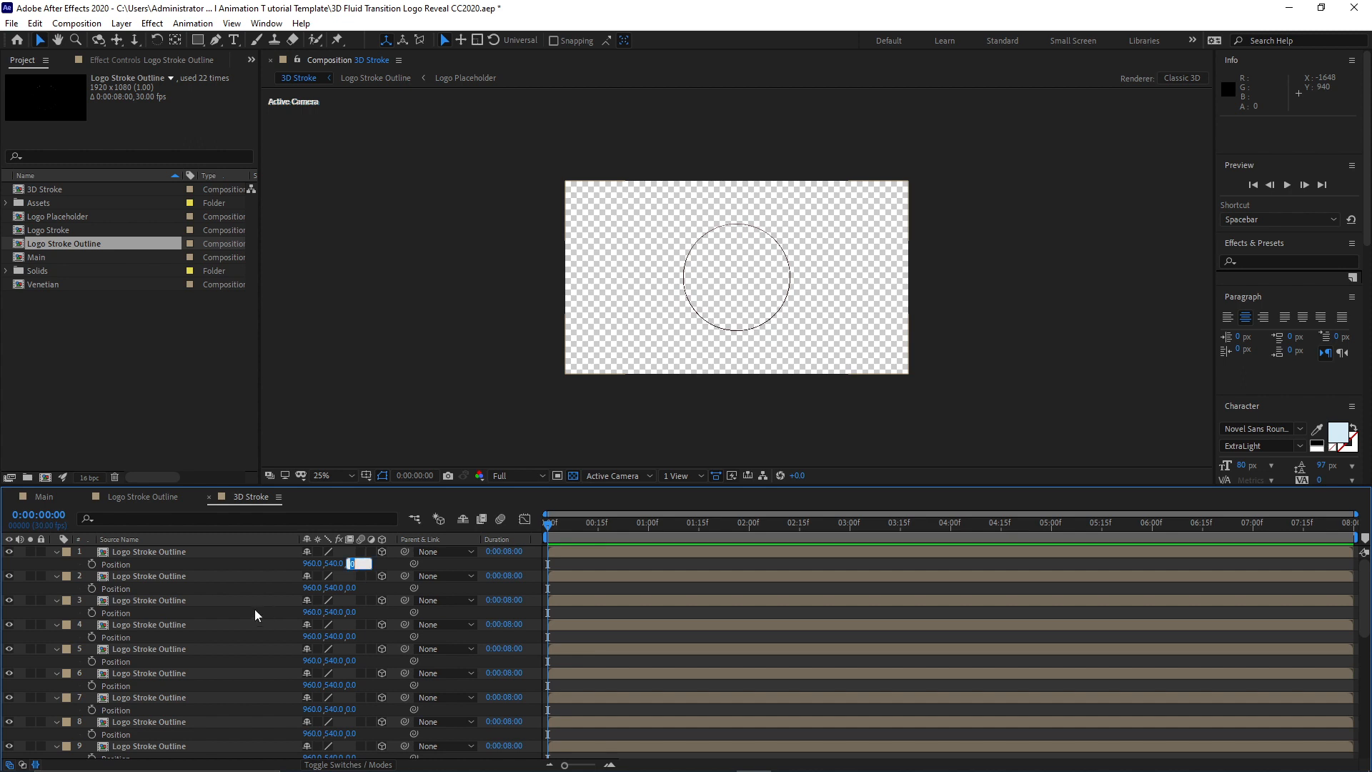
# Set the Z position of Logo Stroke Outline layers 1 to 4 to 20, 19, 18 and 17.
pyautogui.write('20')
pyautogui.press('Return')
pyautogui.click(351, 588)
pyautogui.write('19')
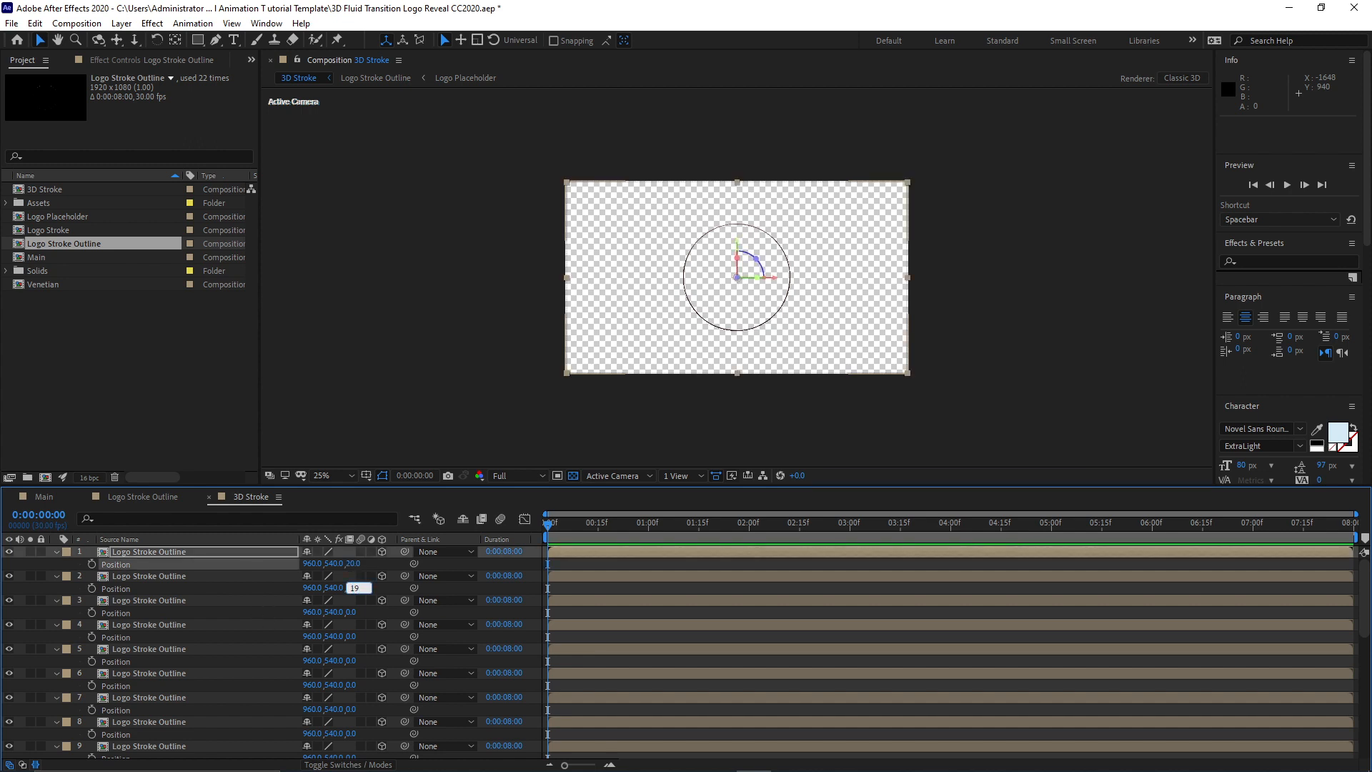
pyautogui.click(358, 612)
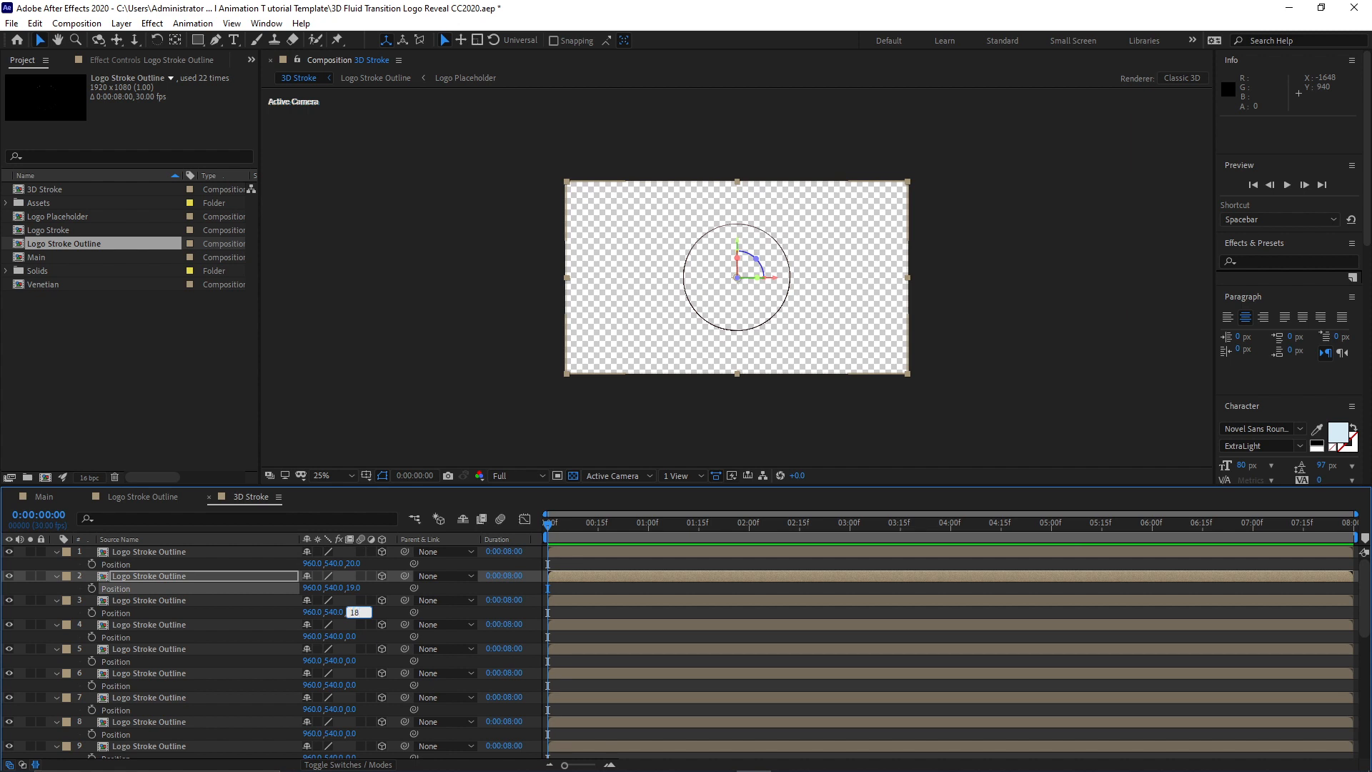
pyautogui.click(351, 636)
pyautogui.write('17')
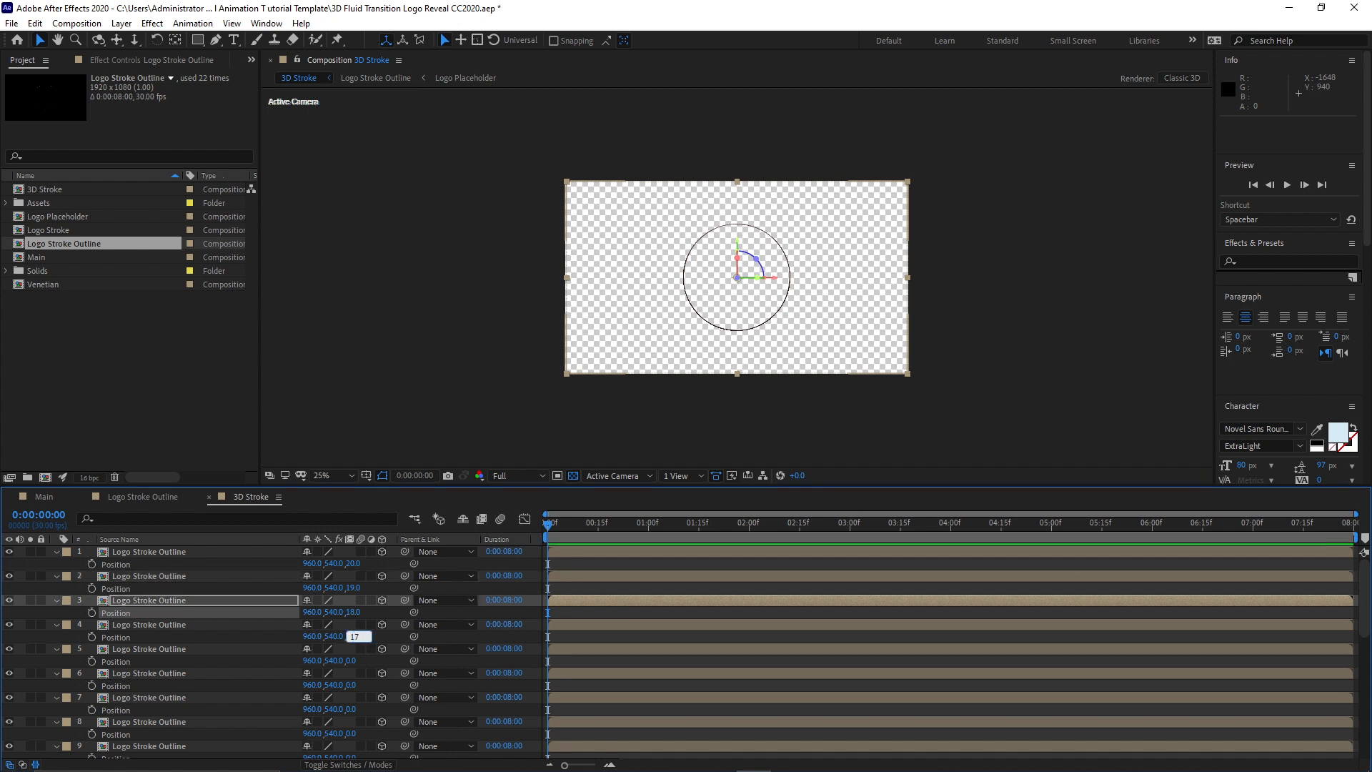
# Set the Z position of Logo Stroke Outline layers 5 to 8 to 16, 15, 14 and 13.
pyautogui.click(349, 661)
pyautogui.write('1')
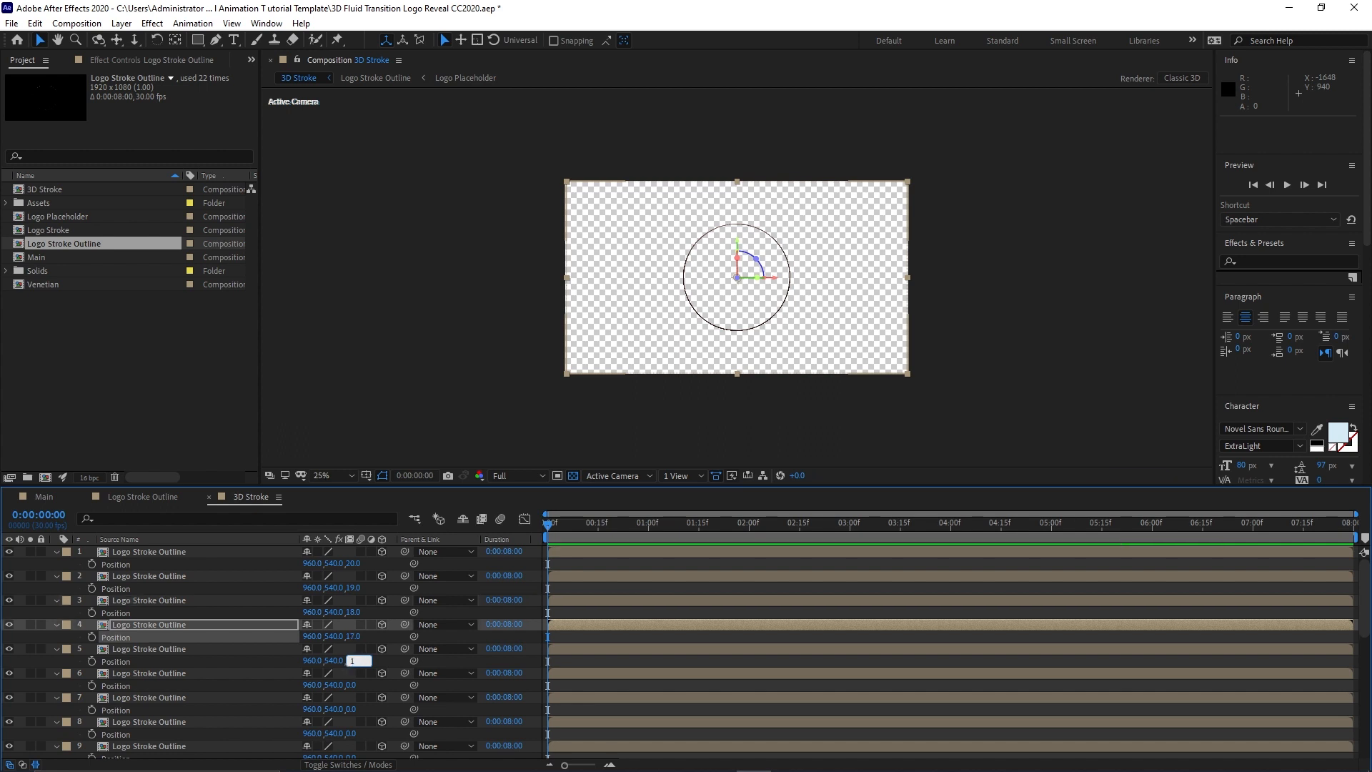
pyautogui.write('6')
pyautogui.click(351, 685)
pyautogui.write('15')
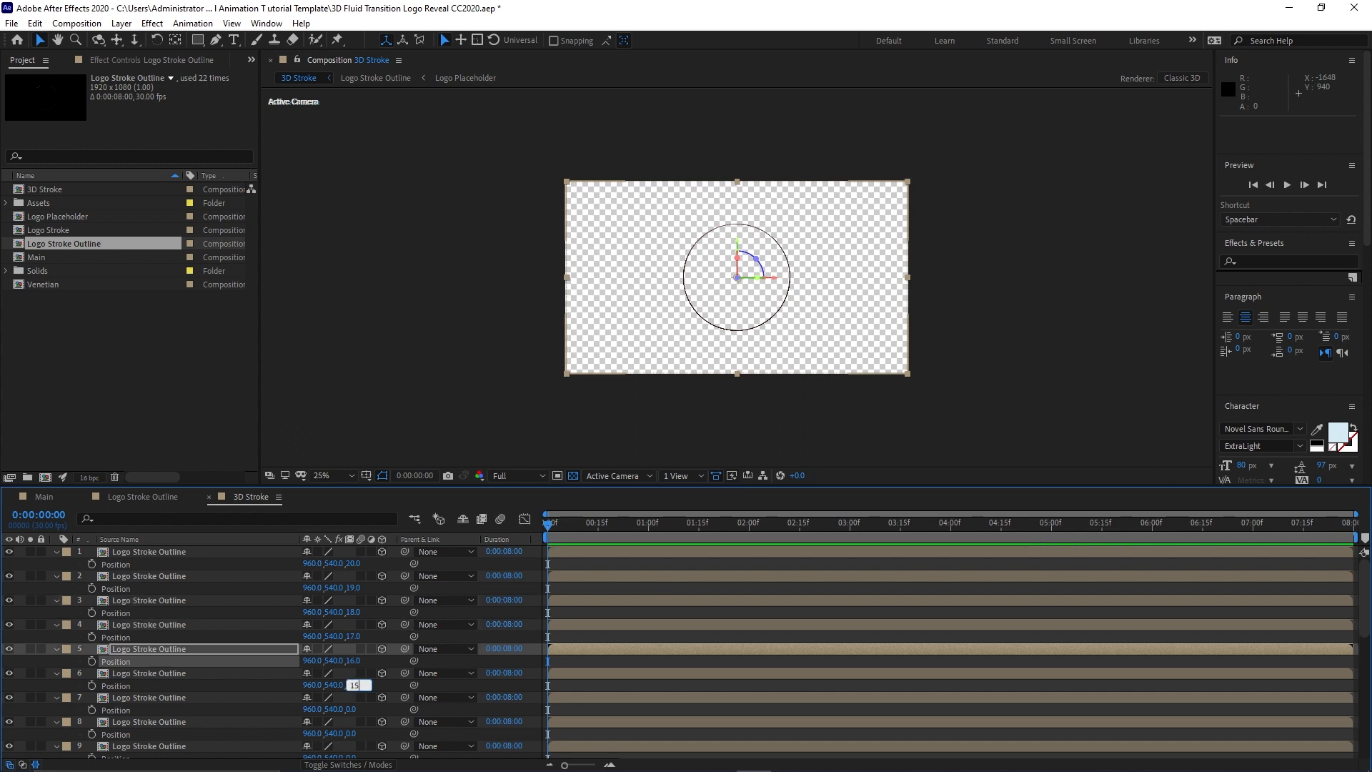
pyautogui.click(352, 710)
pyautogui.write('14')
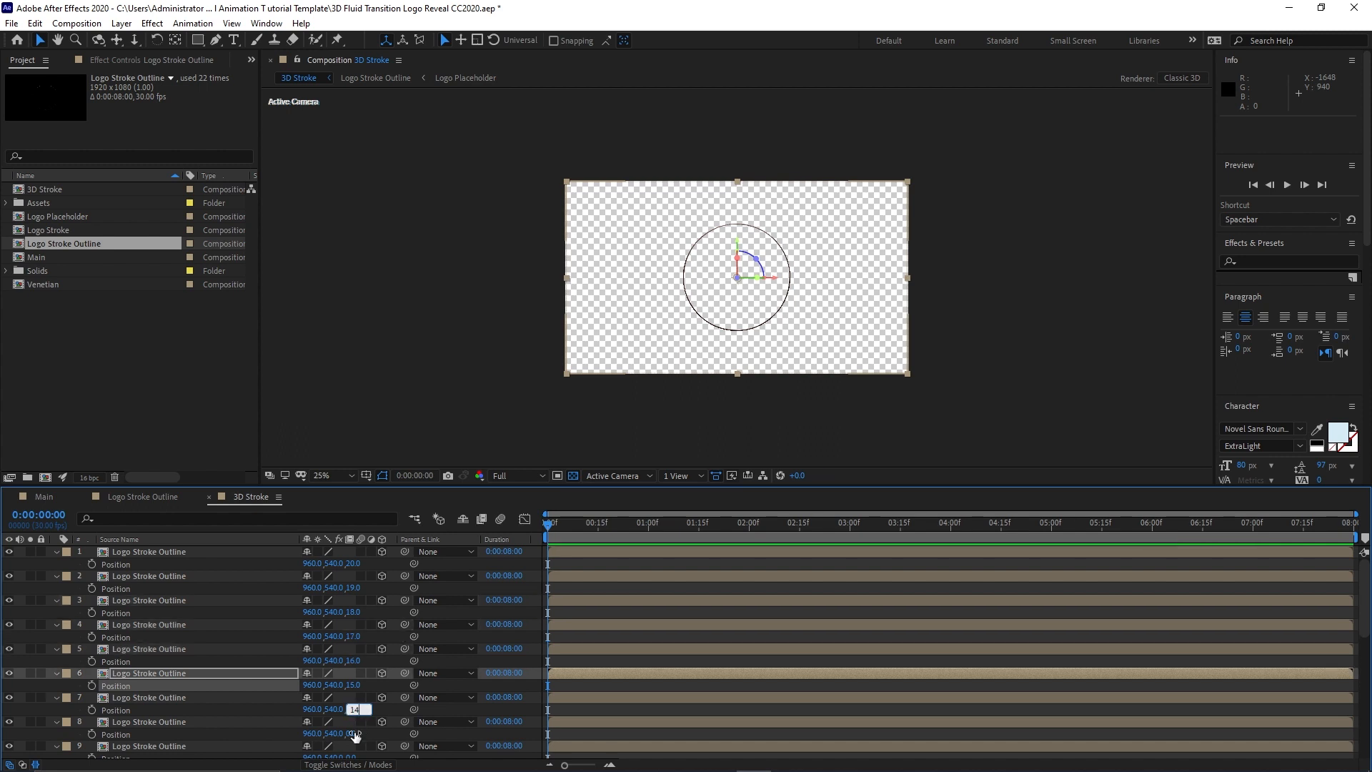
pyautogui.click(355, 736)
pyautogui.write('13')
pyautogui.click(263, 661)
# Set the Z position of Logo Stroke Outline layers 9 to 12 to 12, 11, 10 and 9.
pyautogui.scroll(-3, 238, 612)
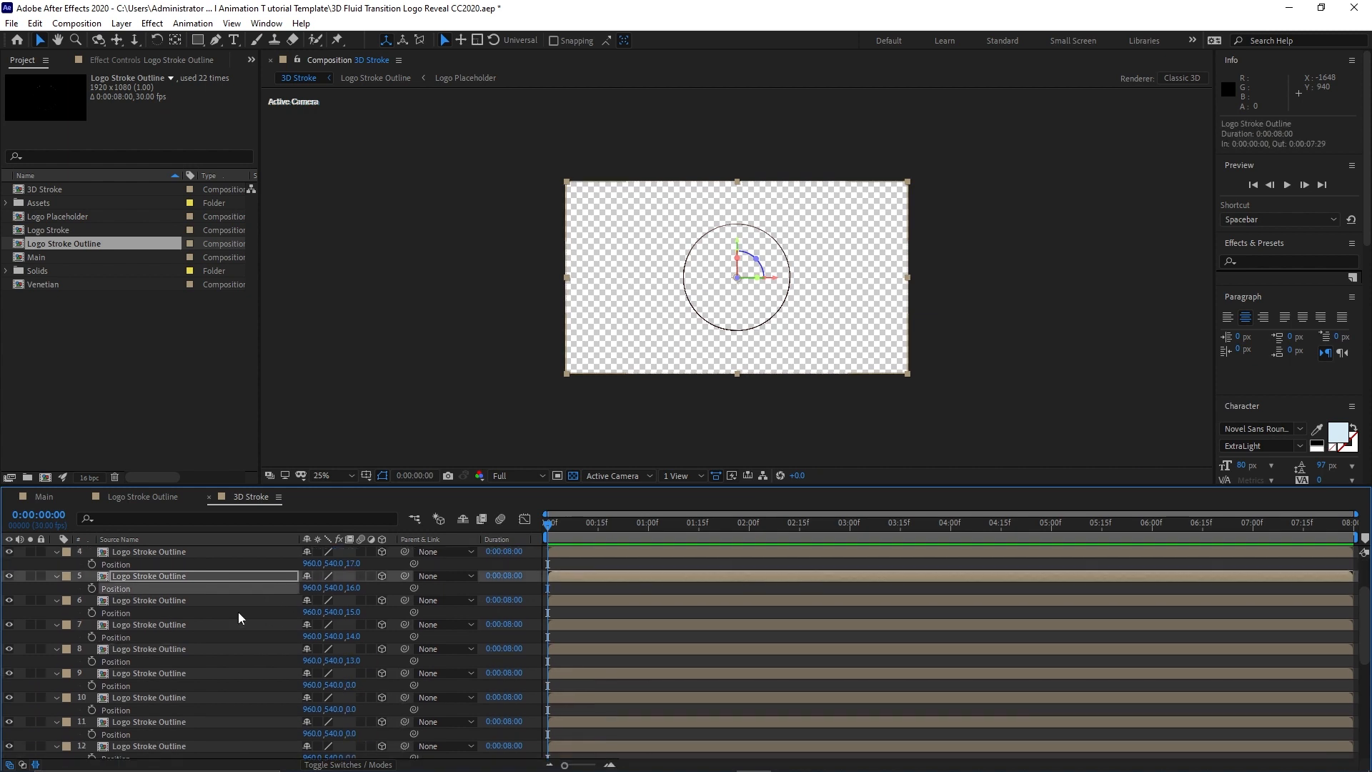
pyautogui.scroll(-1, 237, 612)
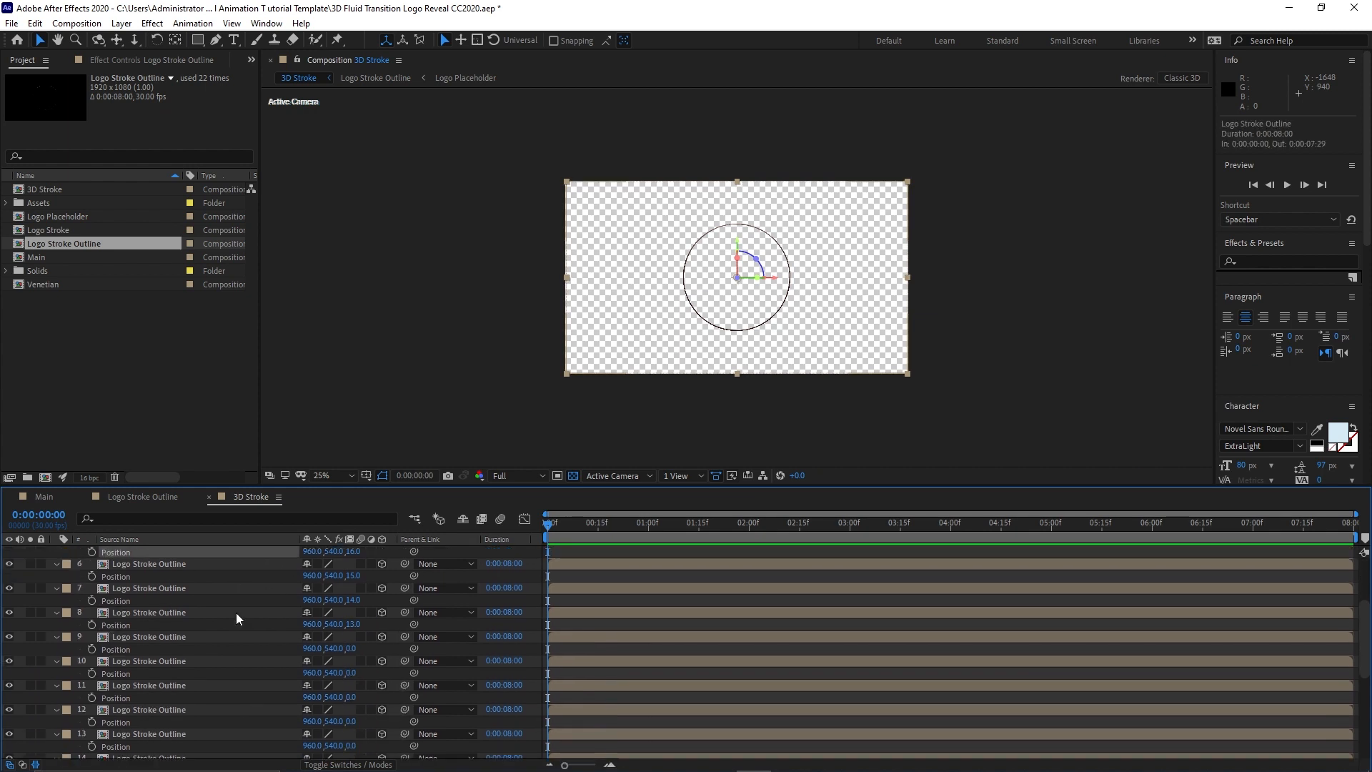
pyautogui.click(357, 669)
pyautogui.write('11')
pyautogui.press('Return')
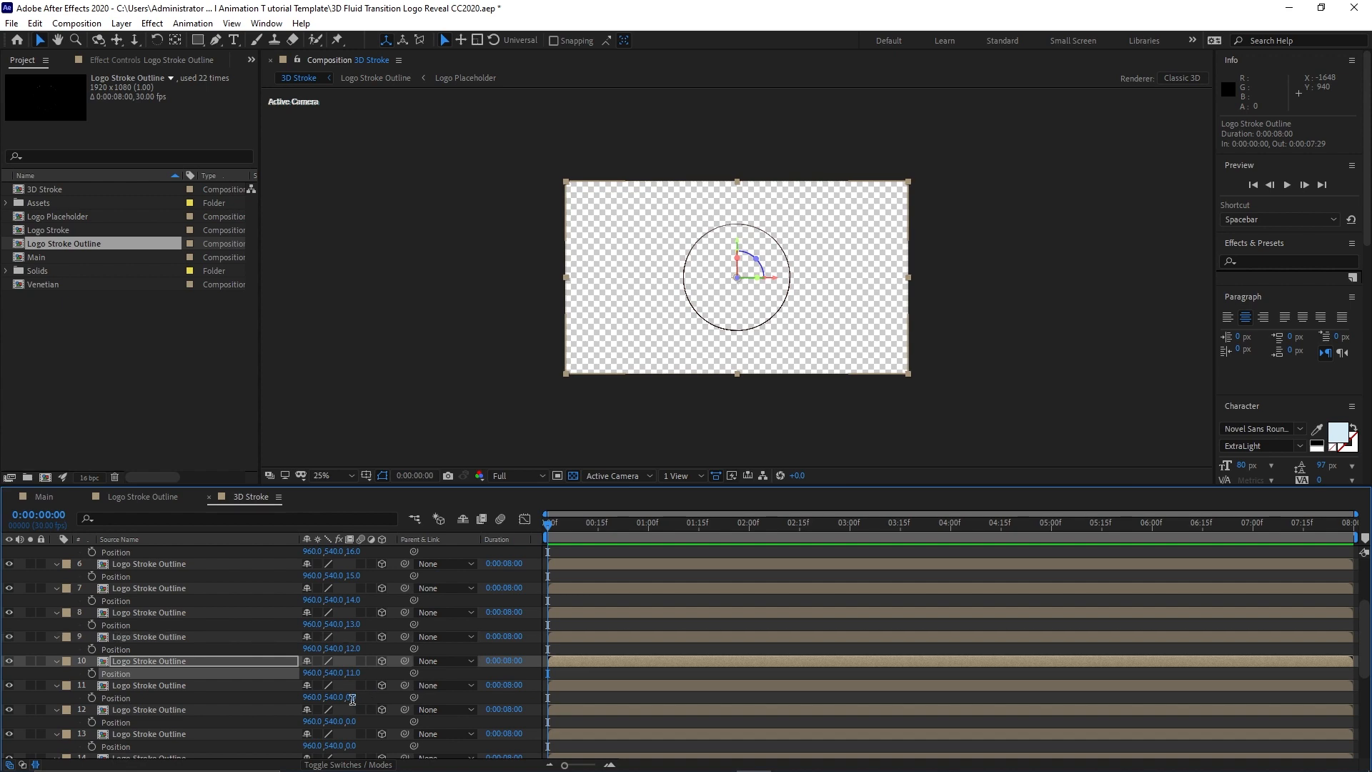
pyautogui.click(352, 697)
pyautogui.write('10')
pyautogui.press('Return')
pyautogui.click(357, 722)
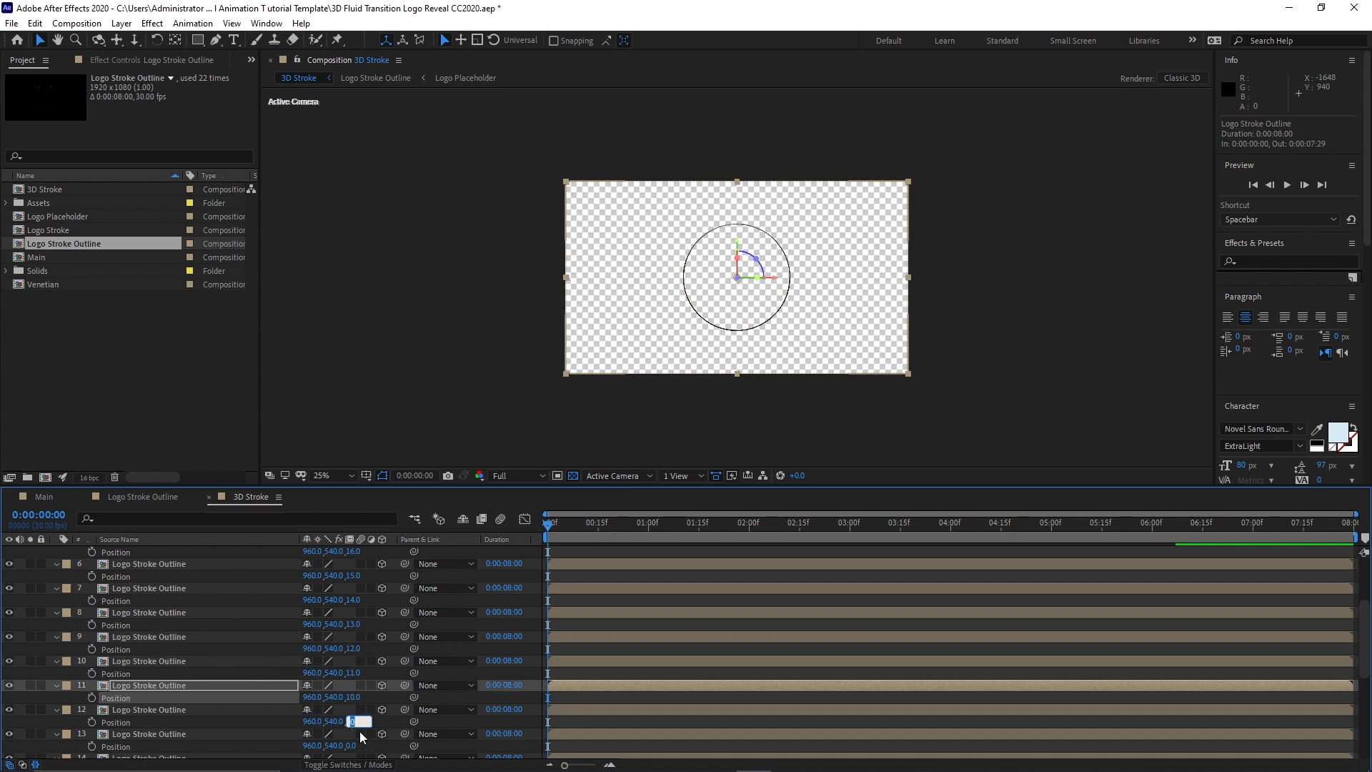
pyautogui.write('9')
pyautogui.press('Return')
# Set the Z position of Logo Stroke Outline layers 13 to 16 to 8, 7, 6 and 5.
pyautogui.click(354, 746)
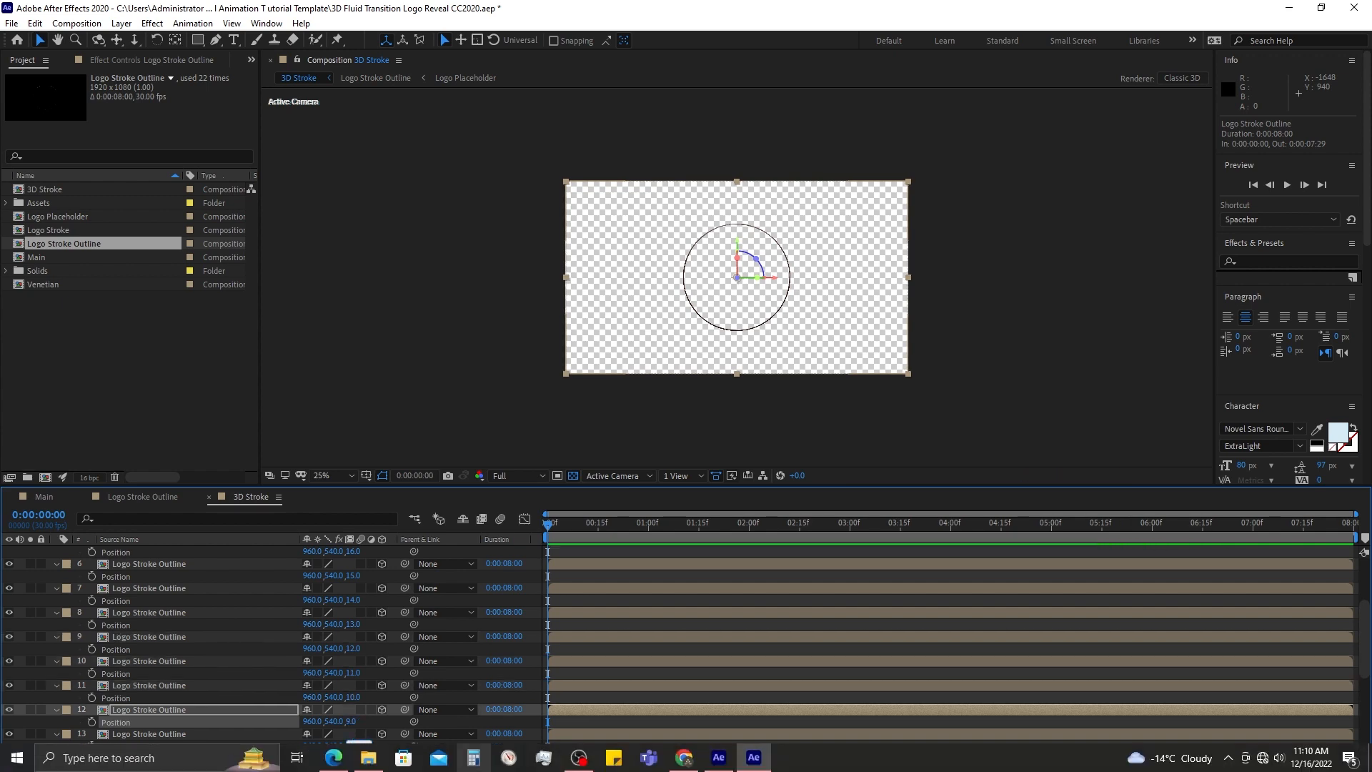
pyautogui.write('8')
pyautogui.scroll(-1, 277, 641)
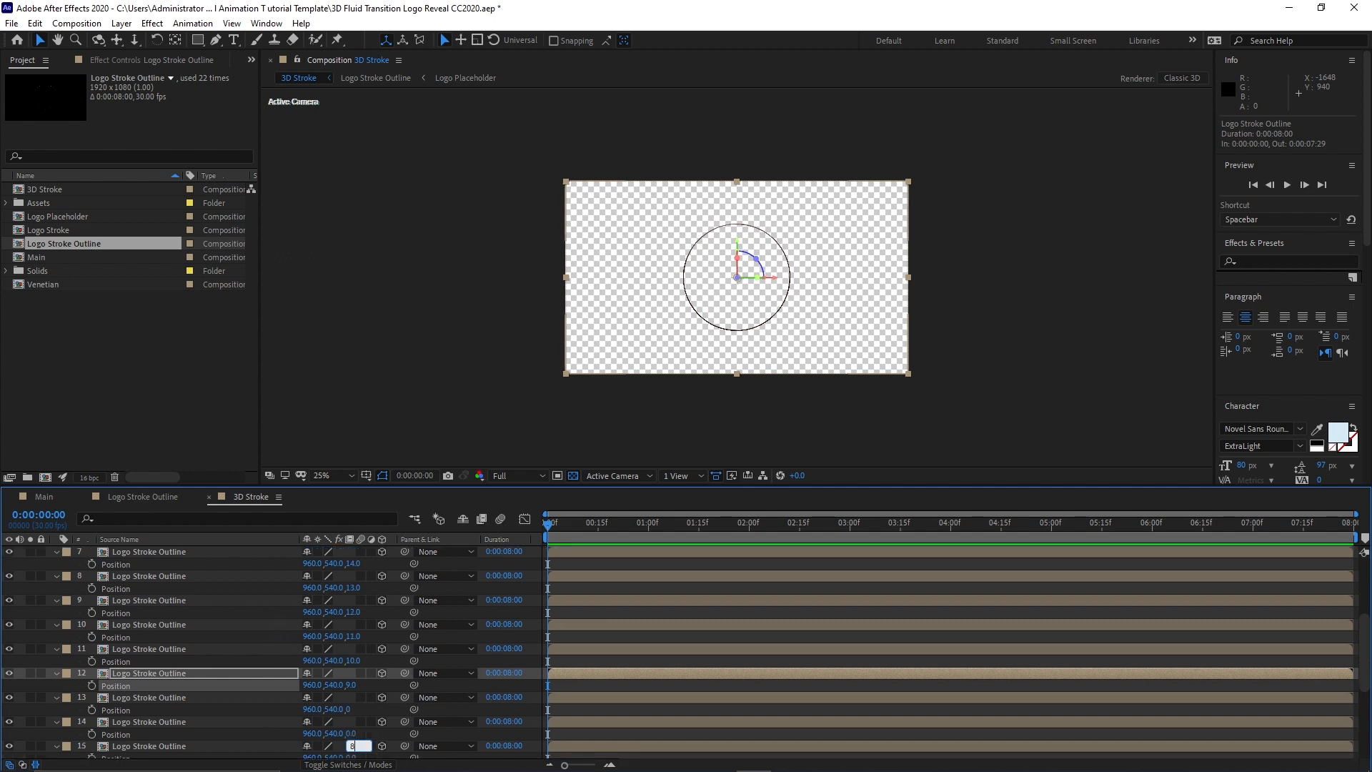
pyautogui.press('Return')
pyautogui.scroll(-4, 193, 618)
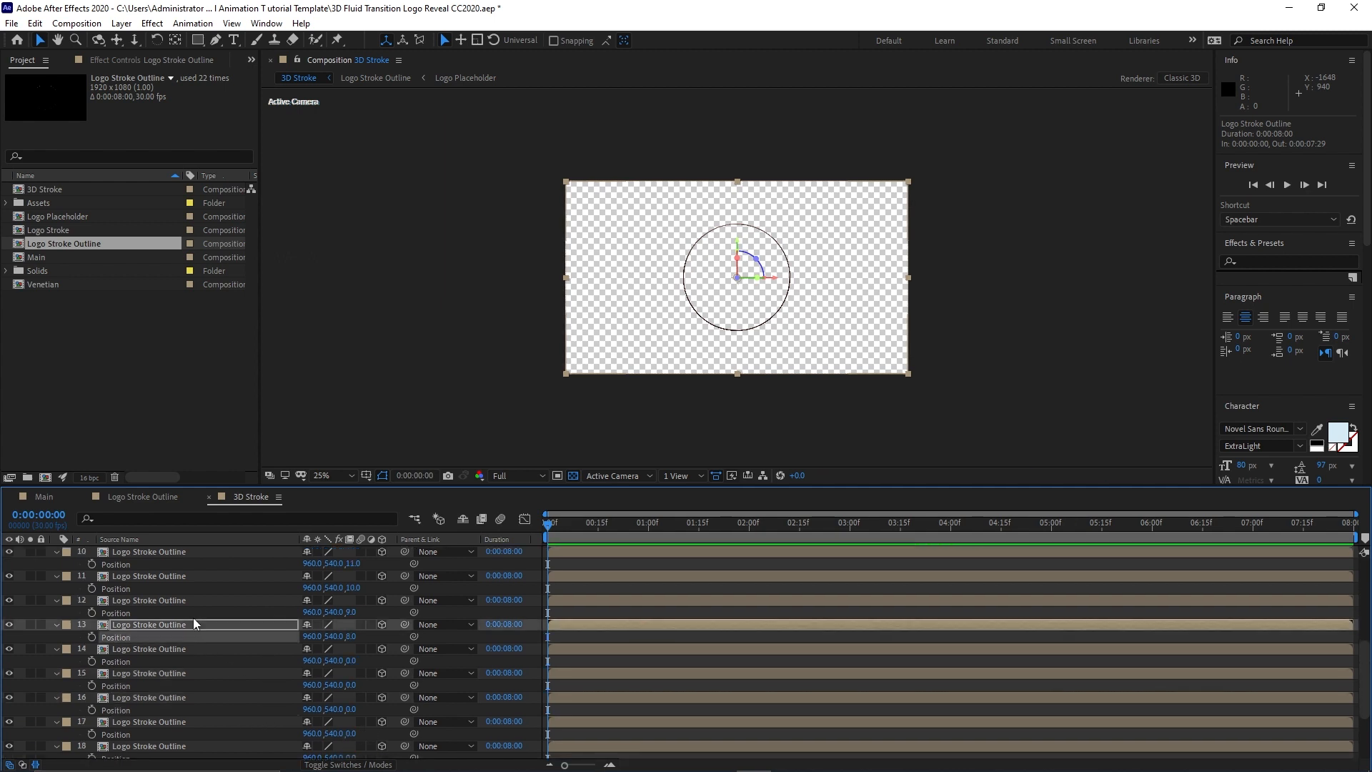
pyautogui.click(351, 587)
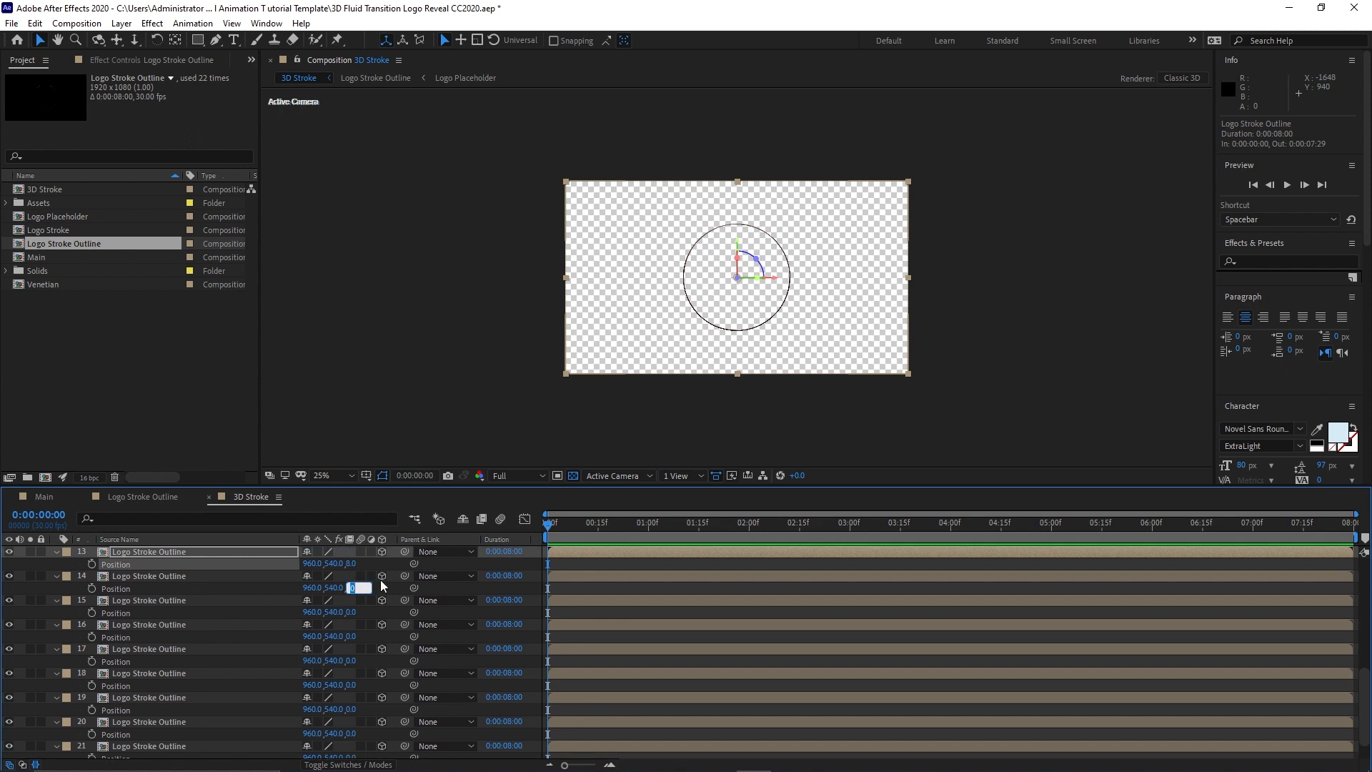
pyautogui.write('7')
pyautogui.press('Return')
pyautogui.click(353, 612)
pyautogui.write('6')
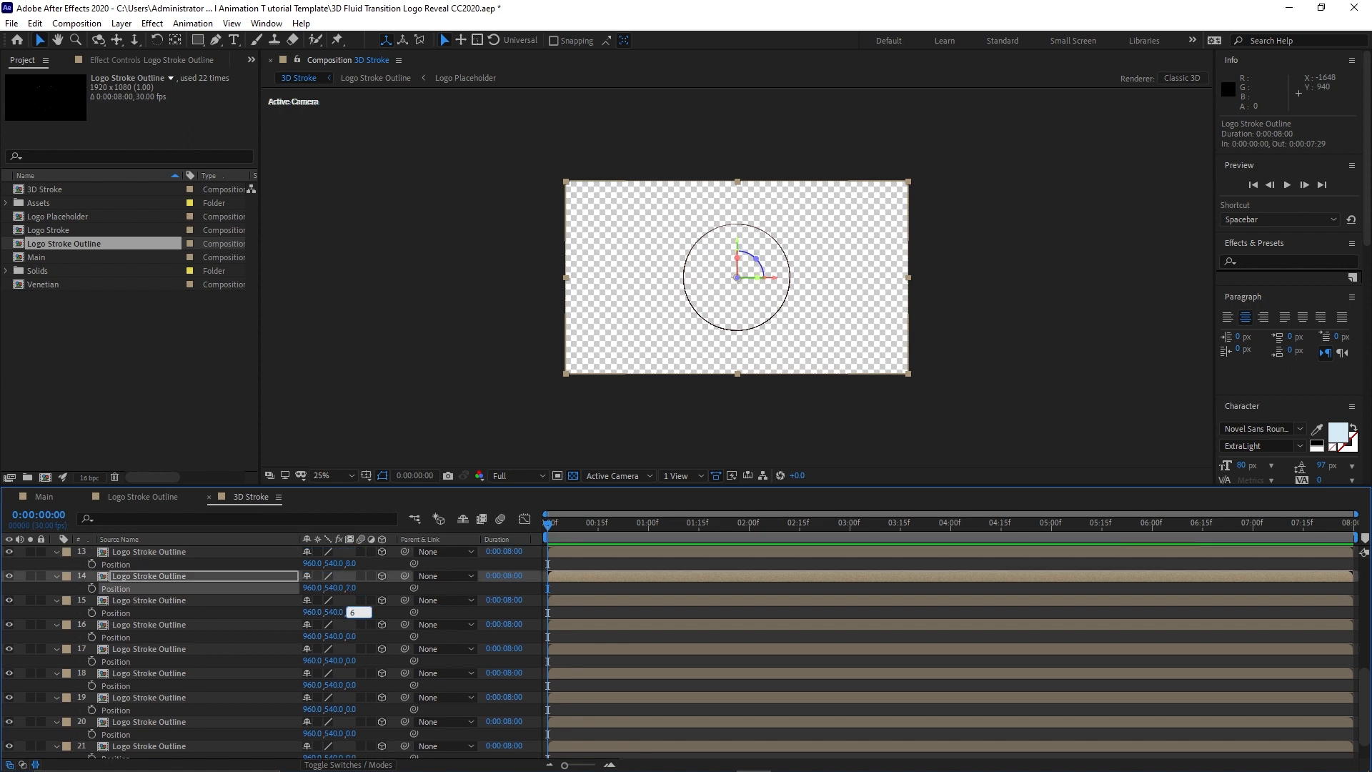
pyautogui.press('Return')
pyautogui.click(353, 636)
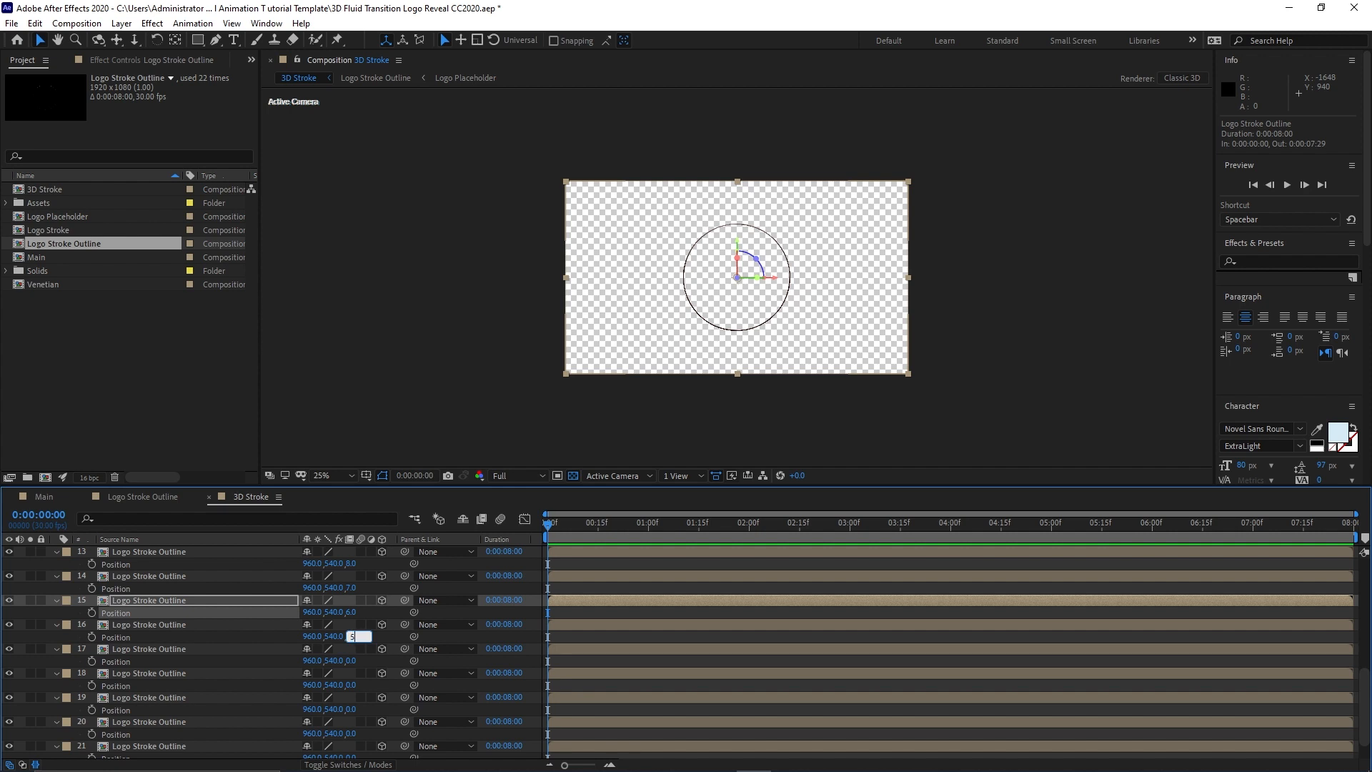
pyautogui.press('Return')
# Set the Z position of Logo Stroke Outline layers 17 to 19 to 4, 3 and 2.
pyautogui.click(353, 661)
pyautogui.write('4')
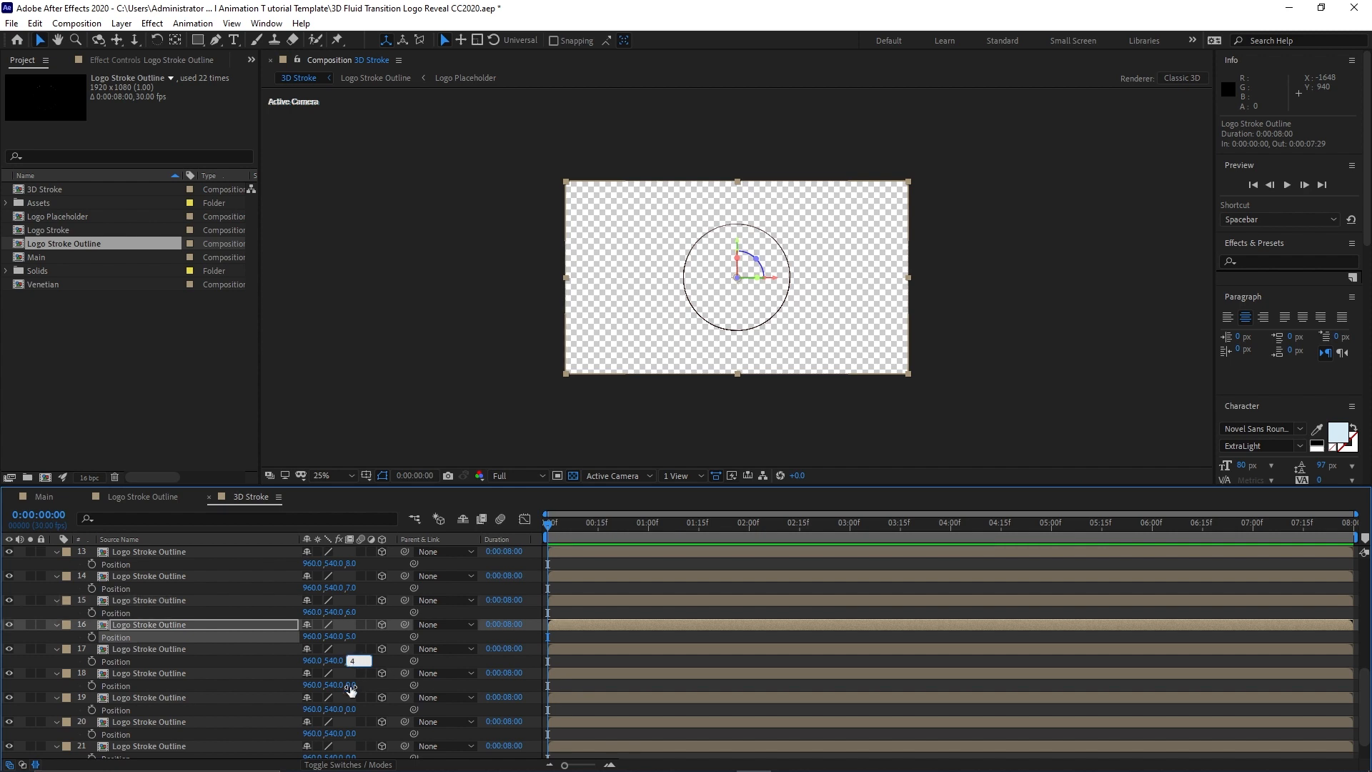
pyautogui.press('Return')
pyautogui.click(353, 685)
pyautogui.write('3')
pyautogui.press('Return')
pyautogui.click(353, 709)
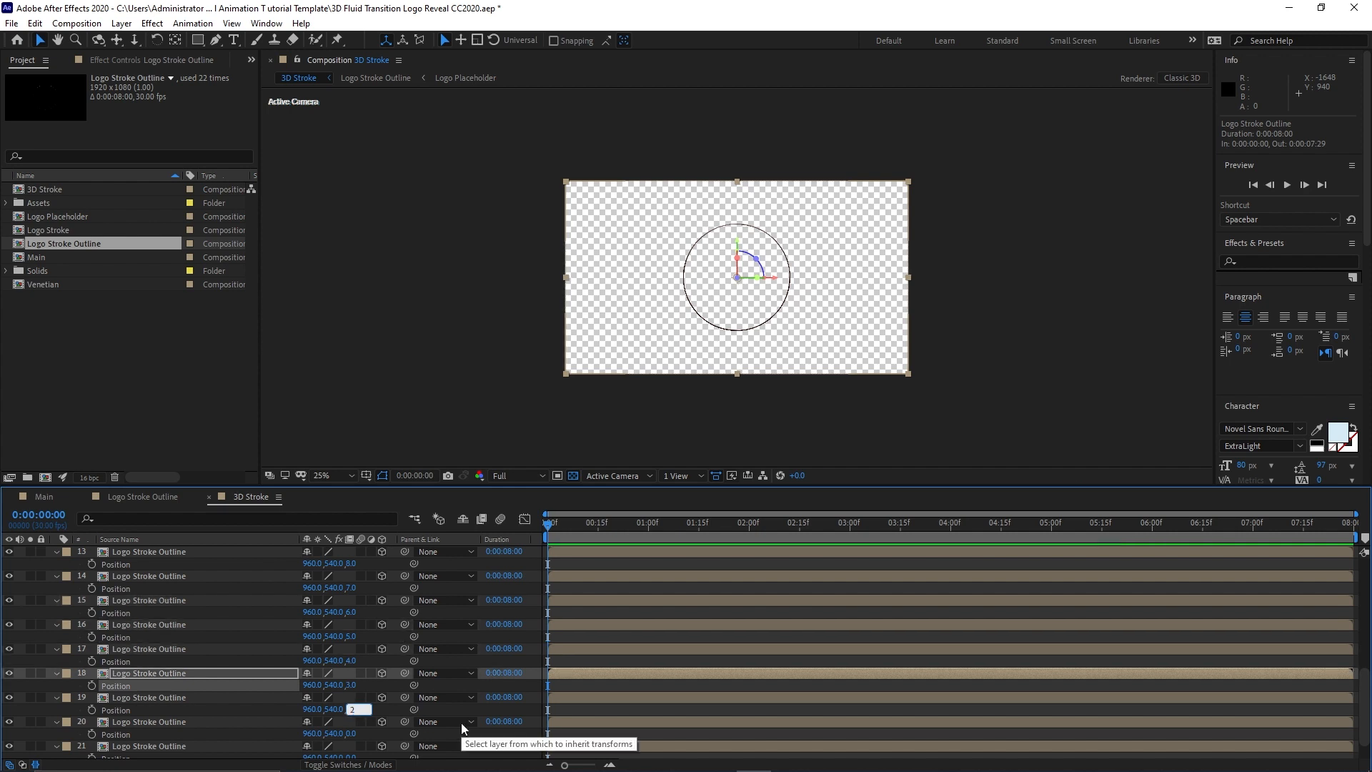
pyautogui.write('2')
pyautogui.scroll(-1, 266, 627)
pyautogui.press('Return')
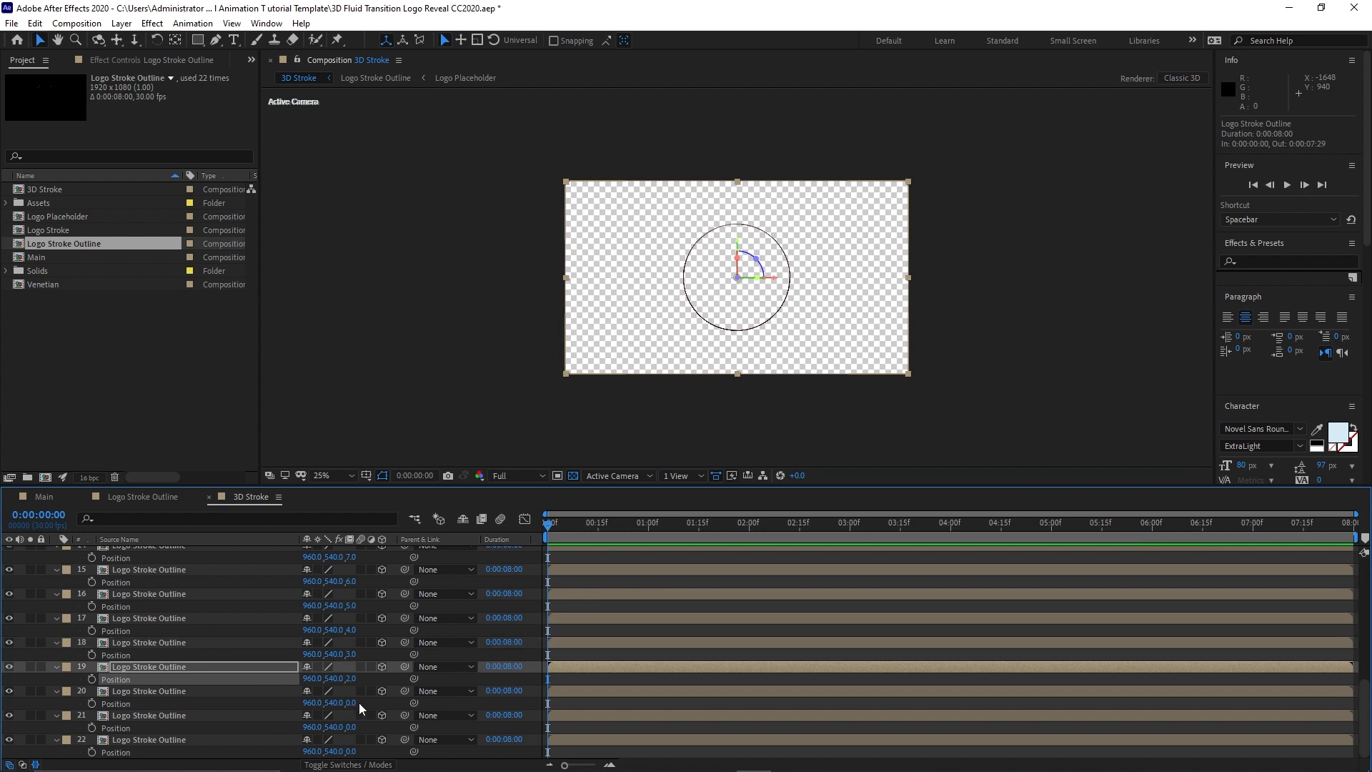
# Set the Z position of Logo Stroke Outline layer 20 to 1 and delete the surplus layer 22.
pyautogui.click(355, 703)
pyautogui.write('1')
pyautogui.click(257, 741)
pyautogui.press('Delete')
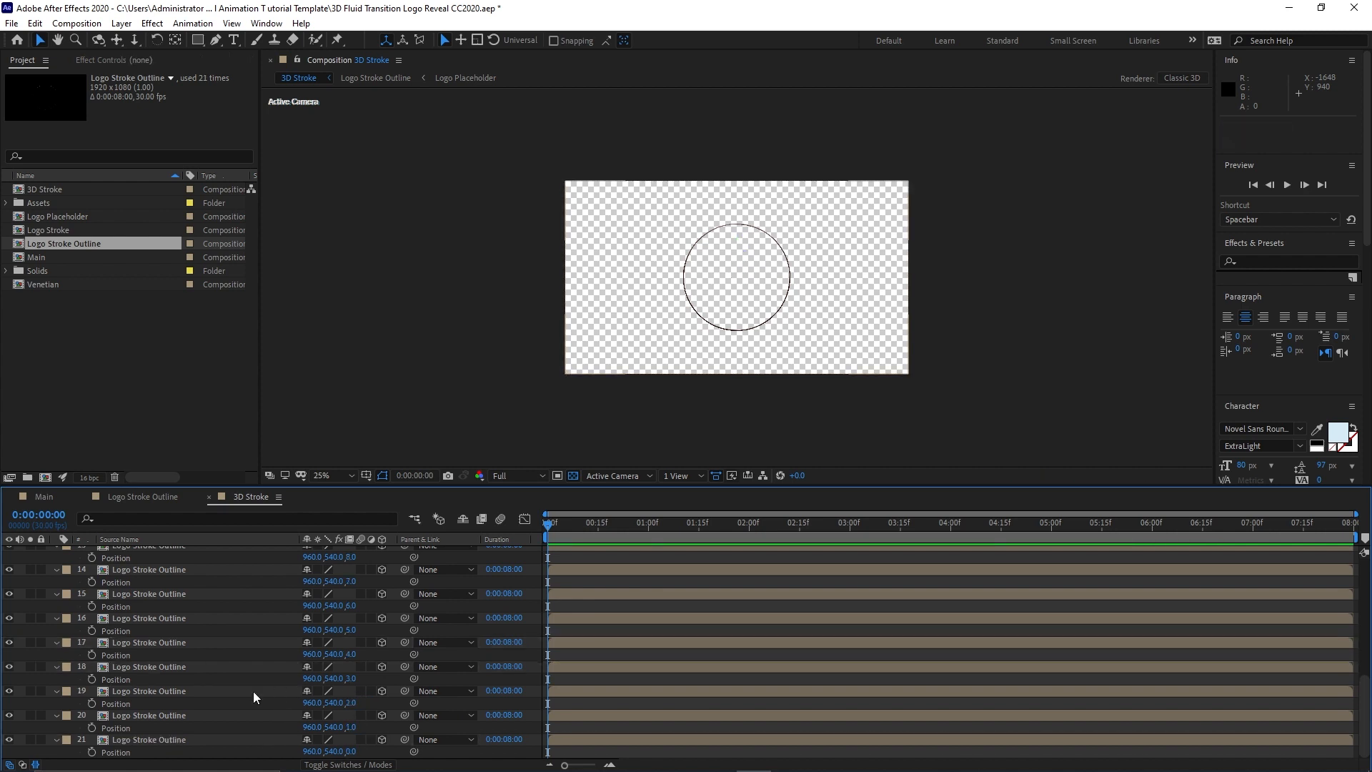
# Collapse the Position properties of all the Logo Stroke Outline layers in the 3D Stroke composition.
pyautogui.click(51, 715)
pyautogui.click(52, 739)
pyautogui.click(56, 714)
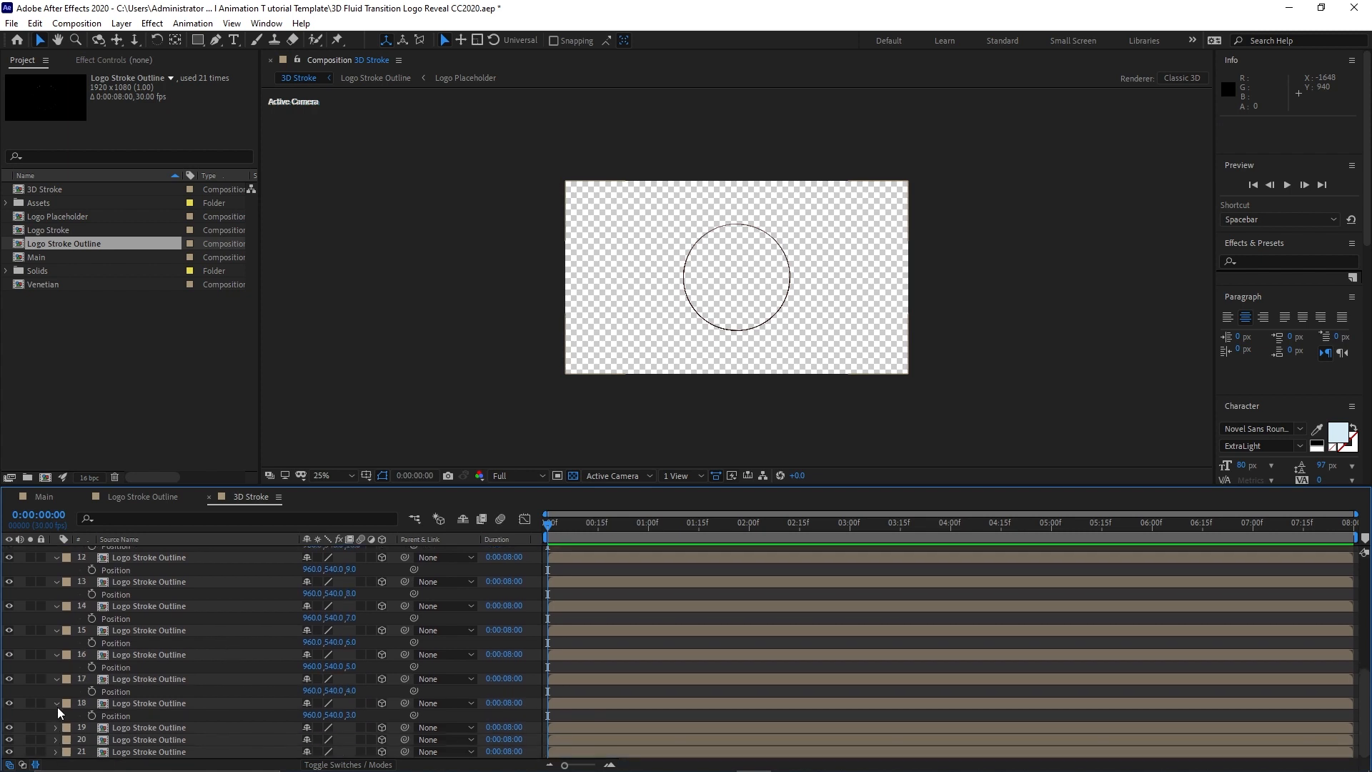
pyautogui.click(57, 703)
pyautogui.click(56, 689)
pyautogui.click(55, 678)
pyautogui.click(55, 666)
pyautogui.click(55, 654)
pyautogui.click(55, 641)
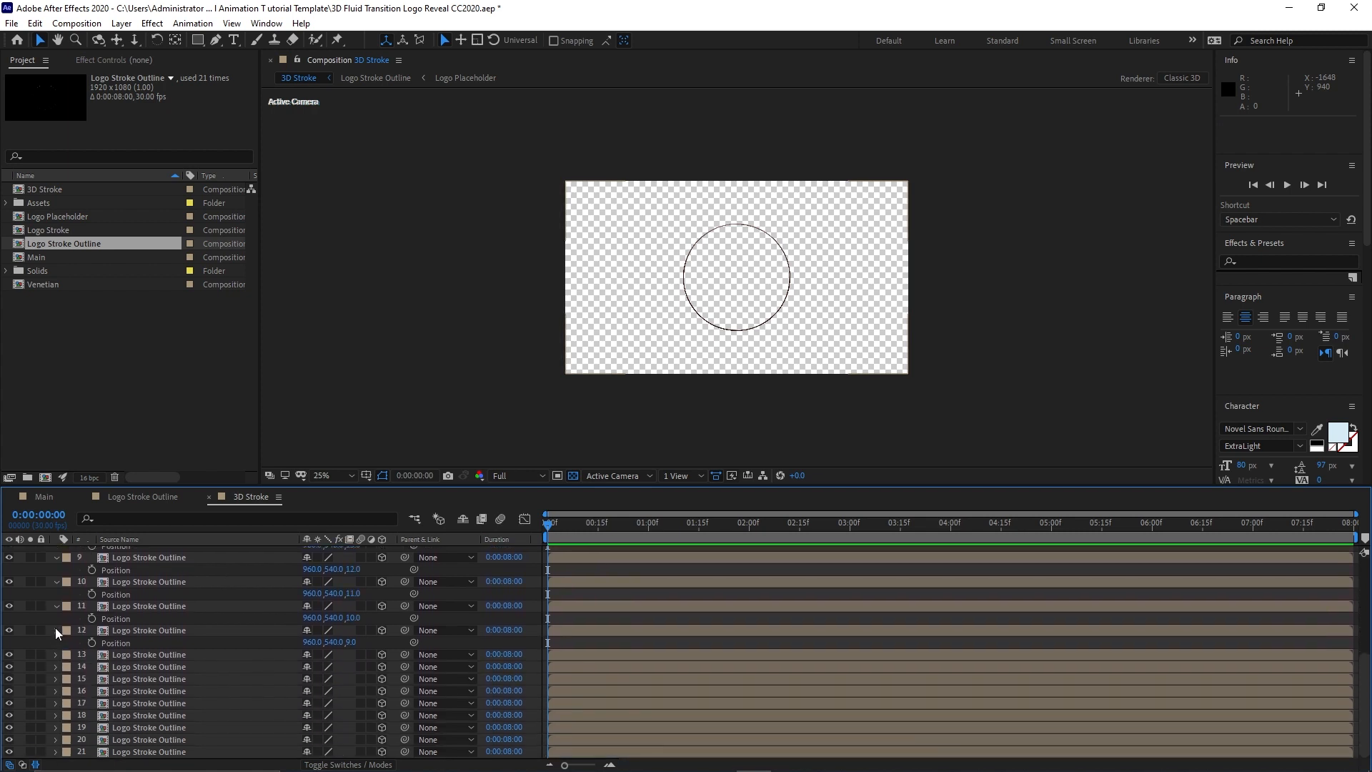
pyautogui.click(55, 629)
pyautogui.click(56, 617)
pyautogui.click(56, 606)
pyautogui.click(58, 593)
pyautogui.click(57, 581)
pyautogui.click(55, 570)
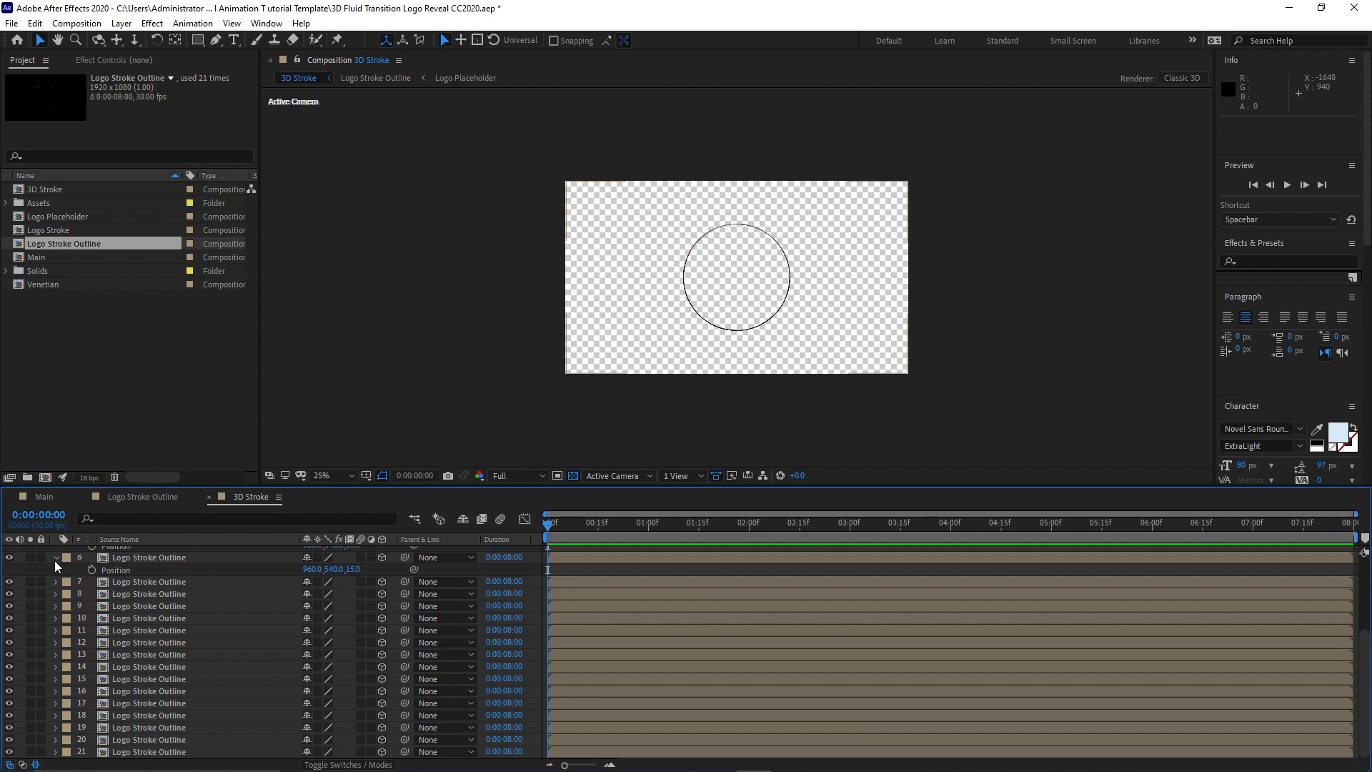
pyautogui.click(55, 557)
pyautogui.scroll(2, 58, 565)
pyautogui.click(57, 570)
pyautogui.click(55, 582)
pyautogui.click(54, 594)
pyautogui.scroll(2, 55, 596)
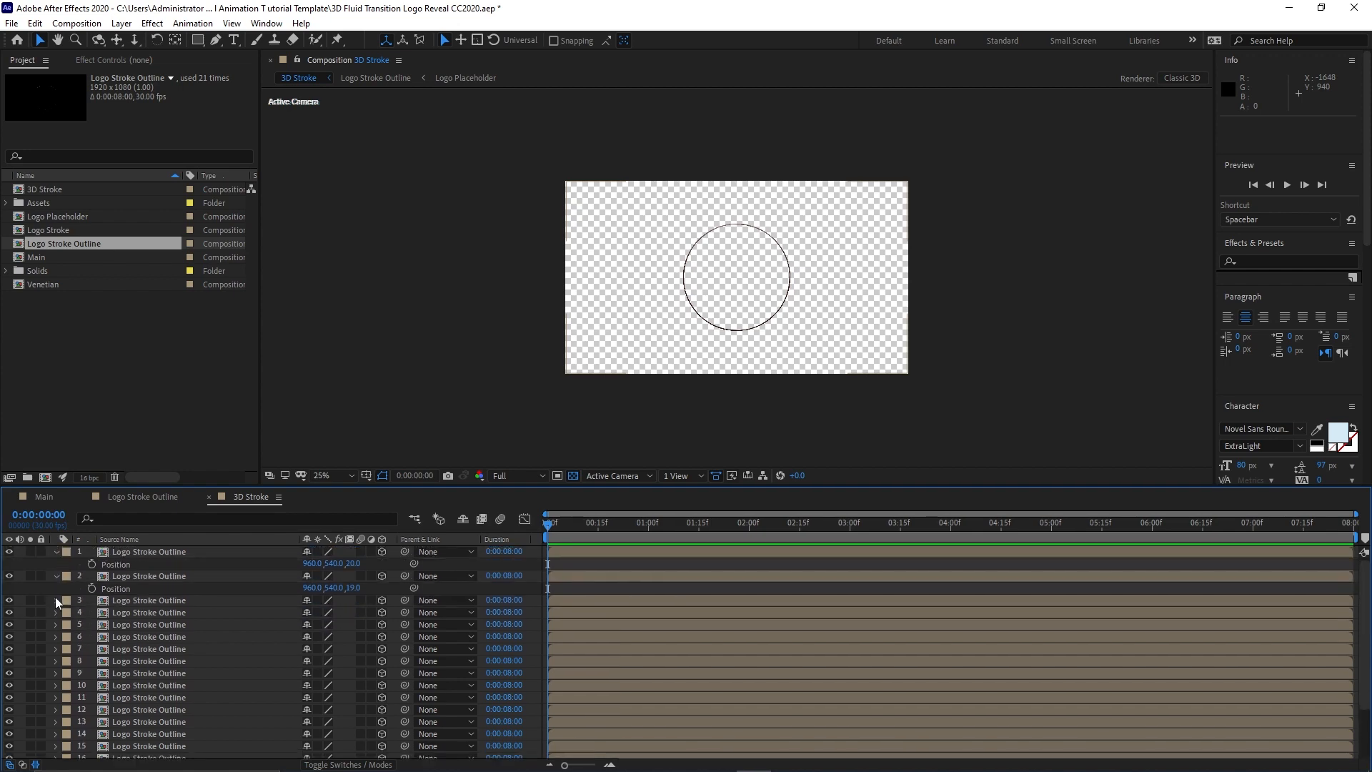
pyautogui.click(55, 577)
pyautogui.click(56, 551)
# Add an adjustment layer above the Logo Stroke Outline layers and apply the Generate Fill effect to it.
pyautogui.click(123, 25)
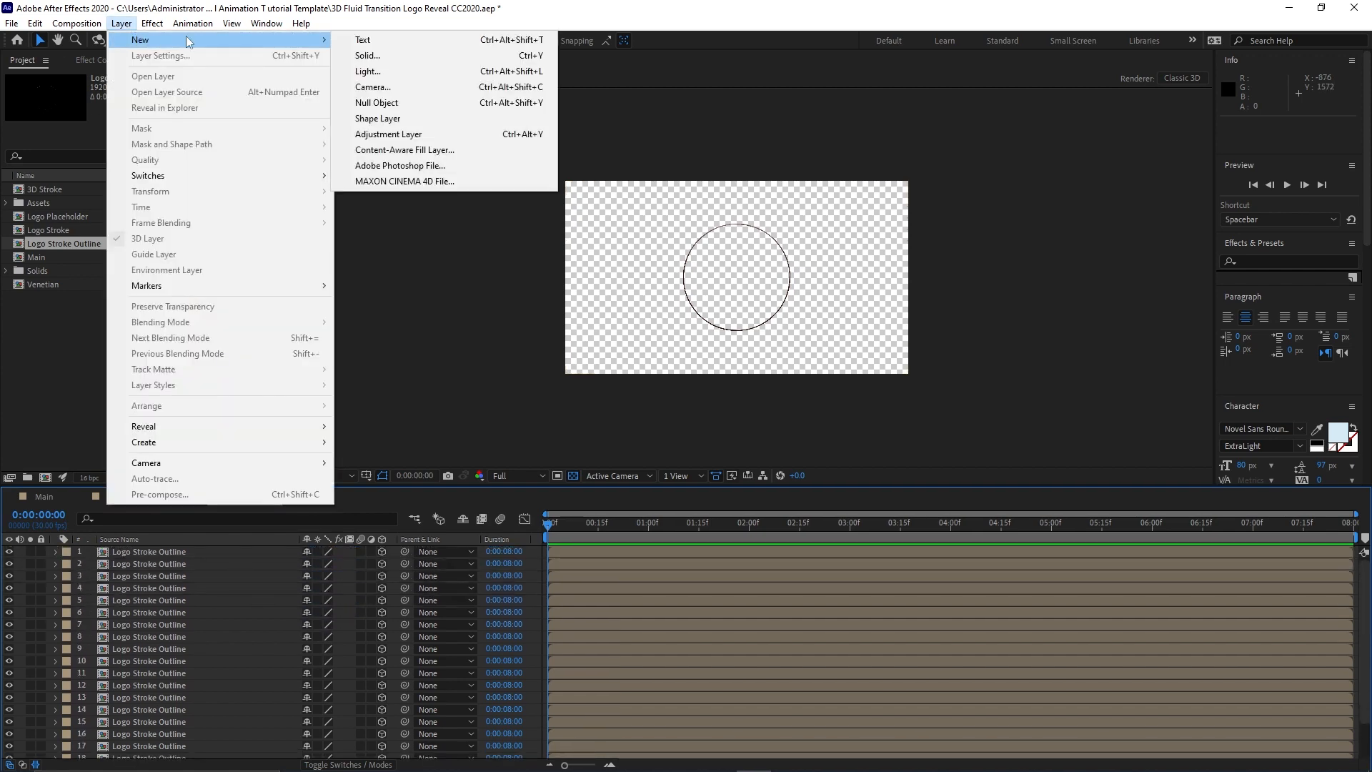
pyautogui.moveTo(314, 40)
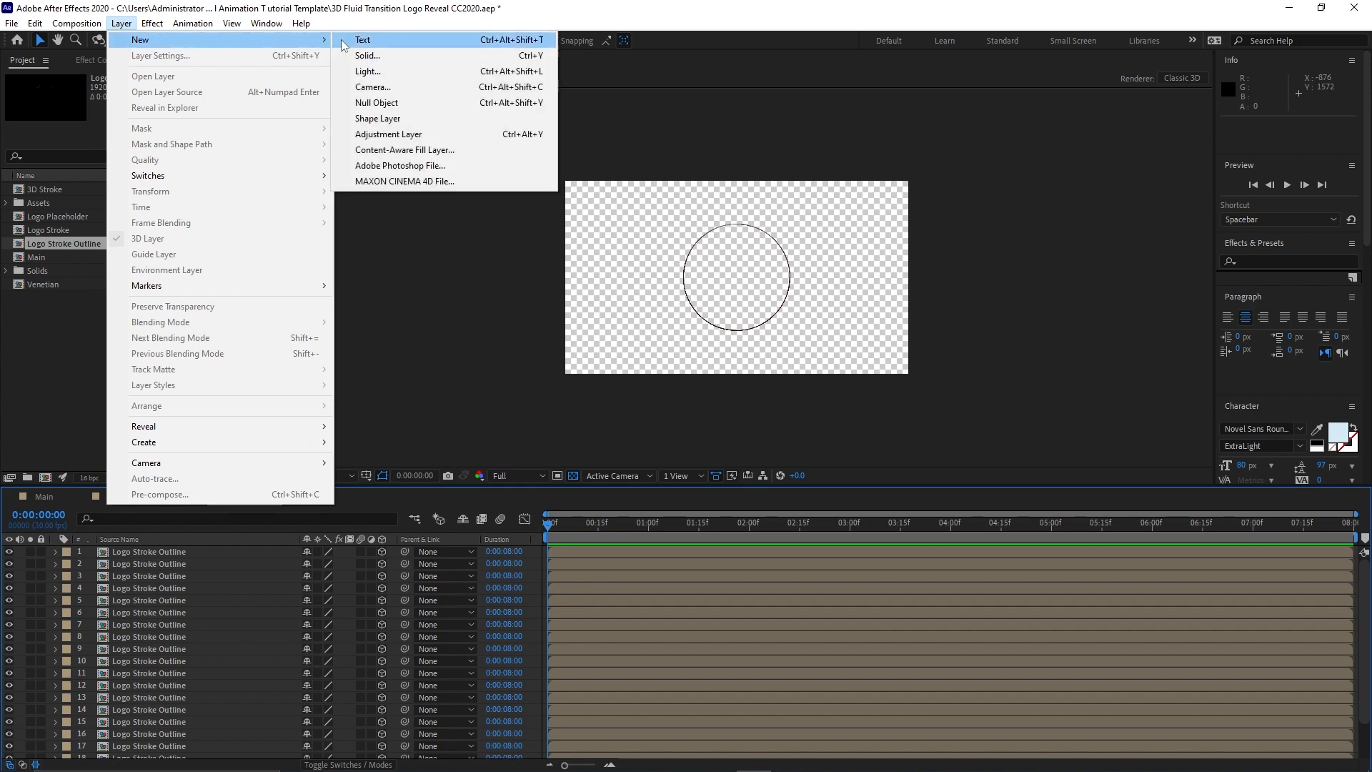
pyautogui.click(388, 135)
pyautogui.click(152, 26)
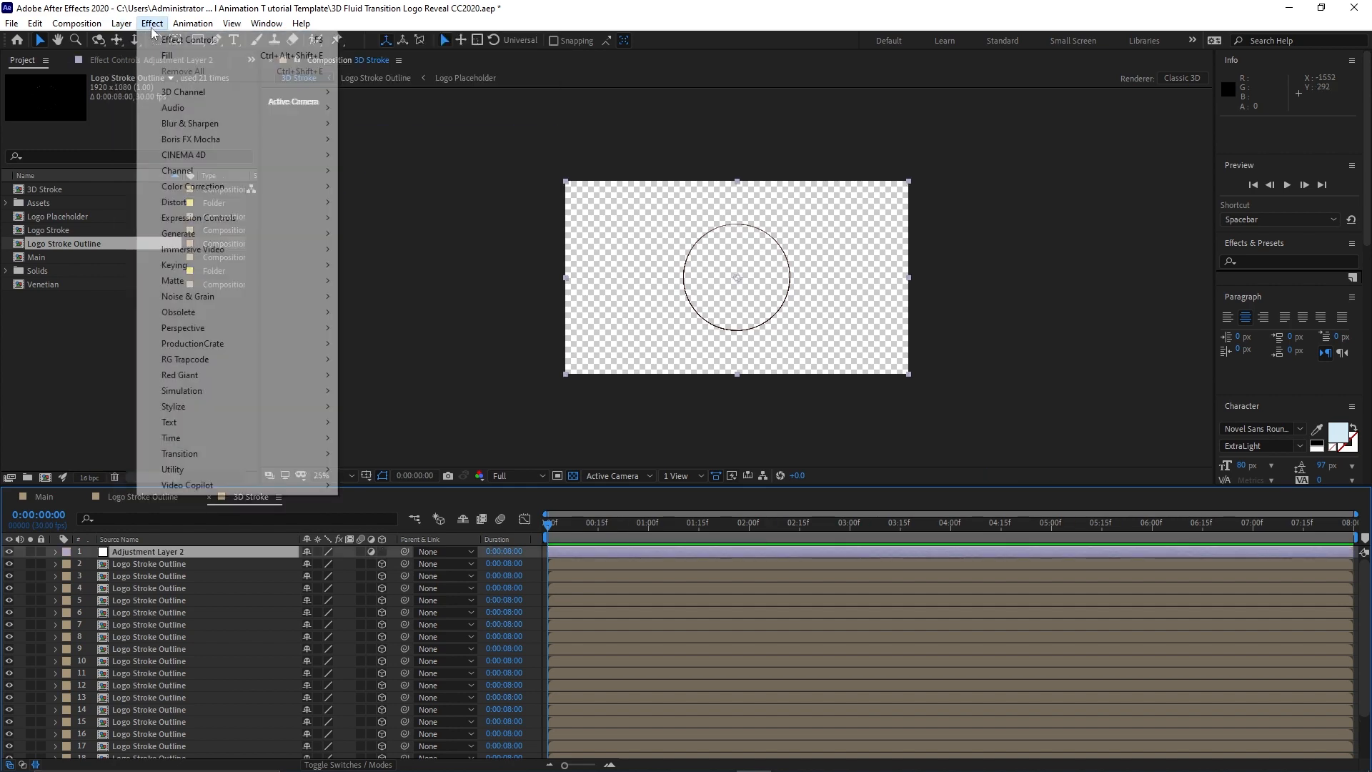
pyautogui.moveTo(216, 239)
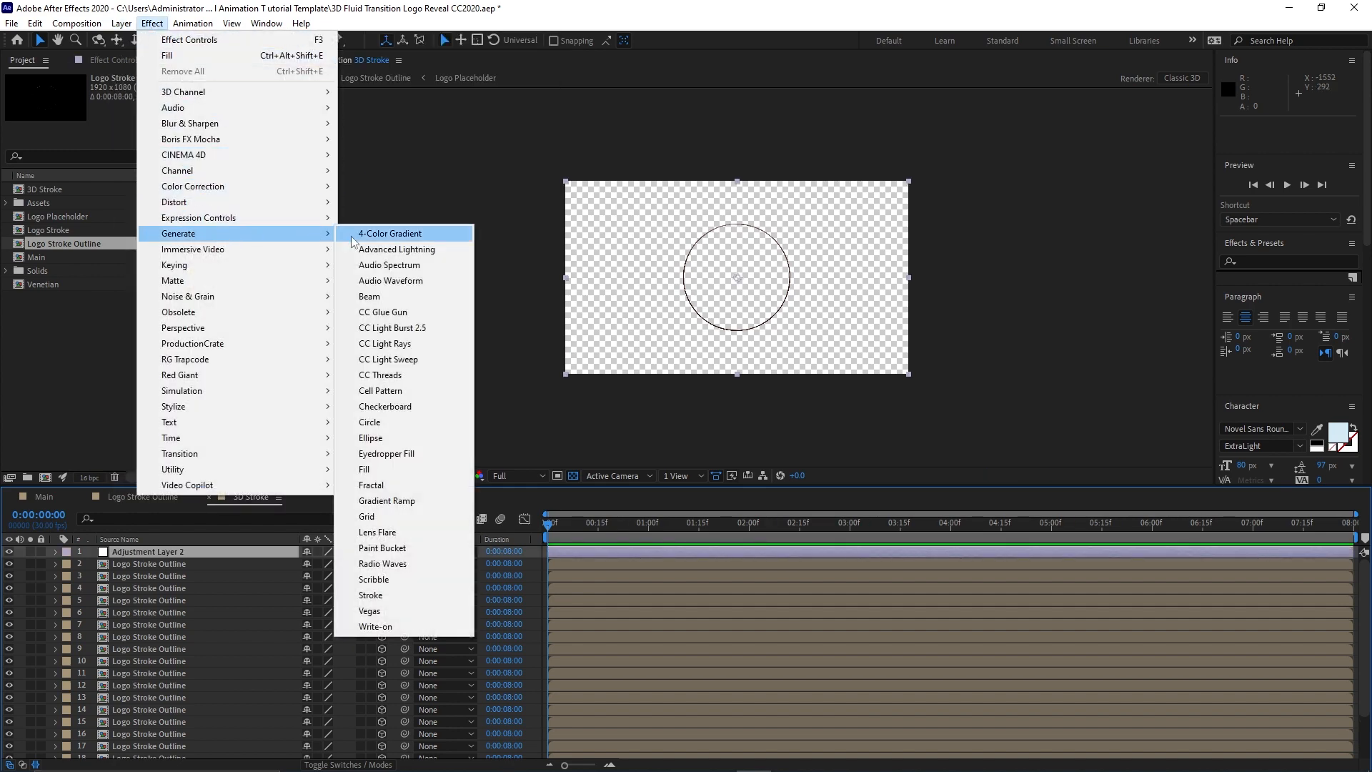
pyautogui.click(366, 470)
# Set the adjustment layer's opacity to 0%, hide the layer and collapse its properties.
pyautogui.click(270, 552)
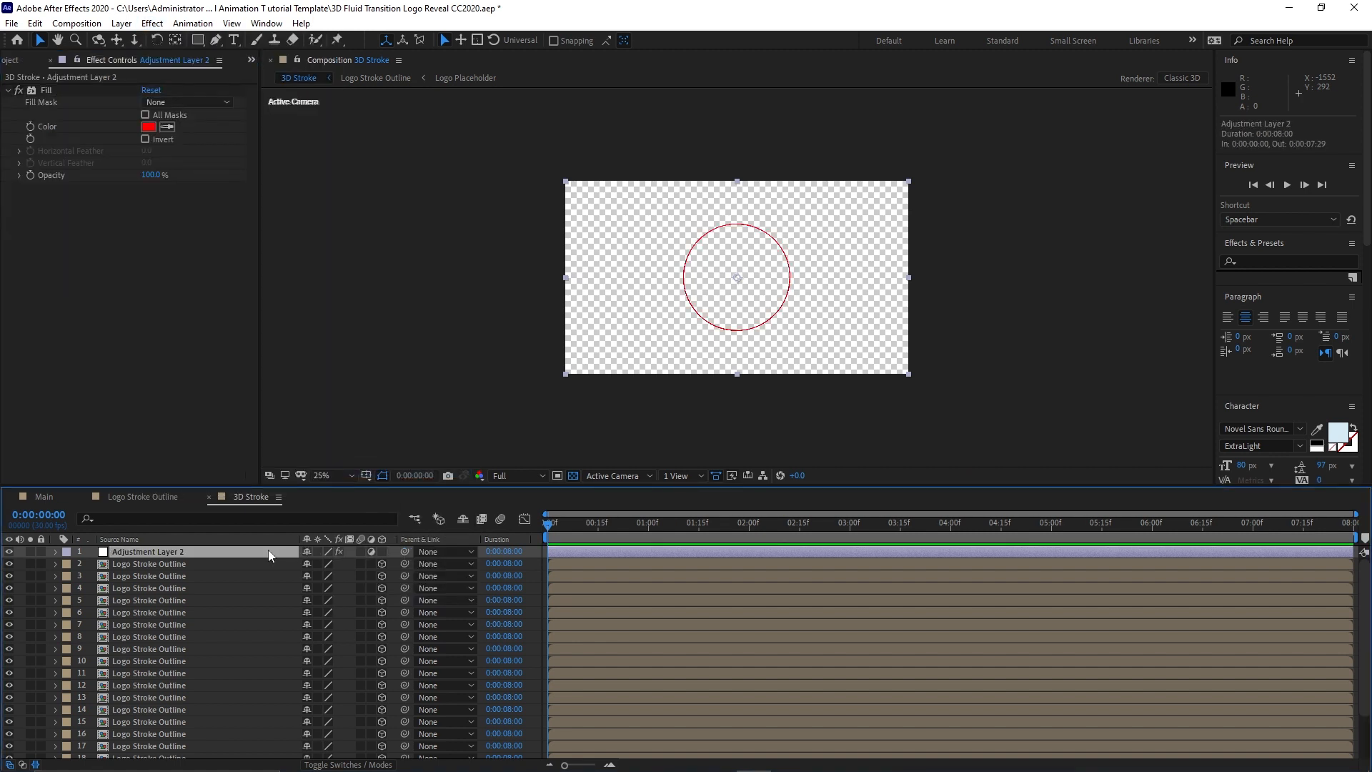
pyautogui.press('t')
pyautogui.moveTo(309, 568); pyautogui.dragTo(230, 570)
pyautogui.click(7, 551)
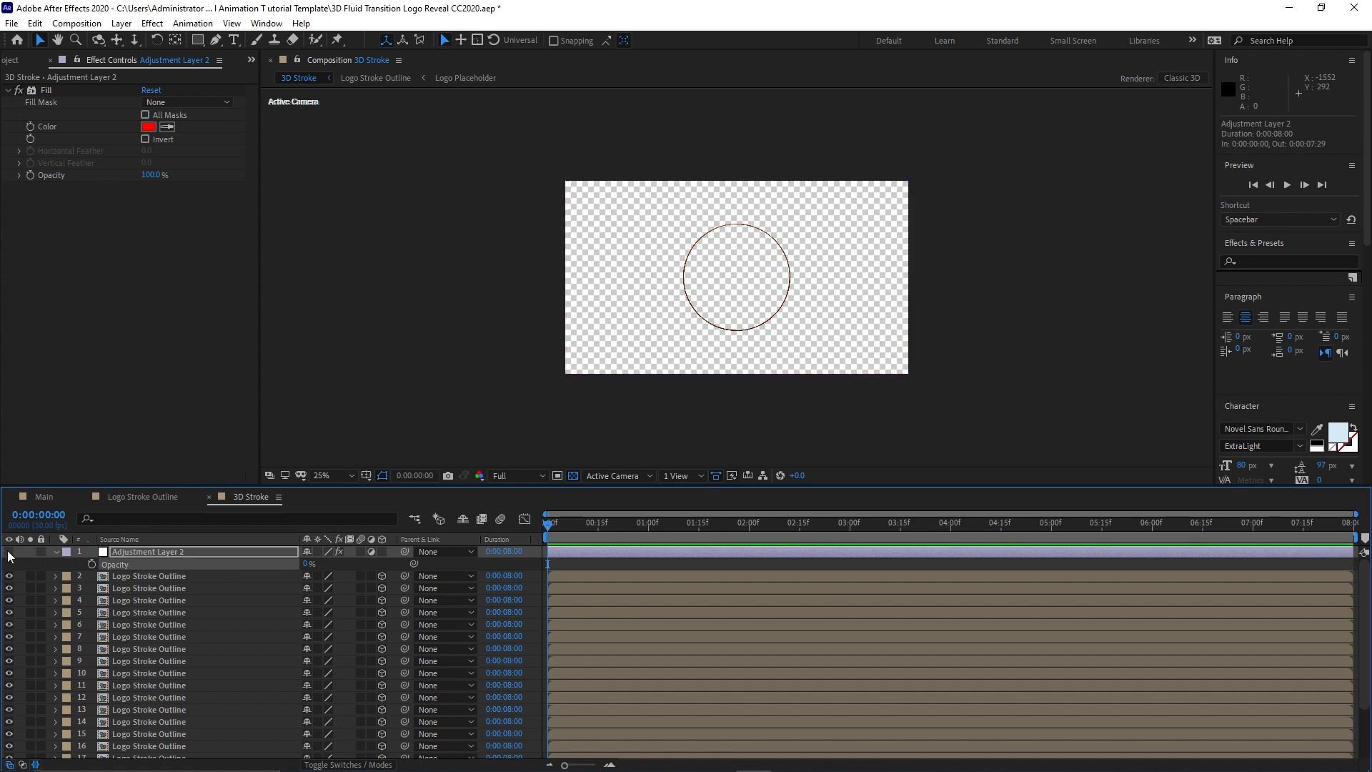
pyautogui.press('.')
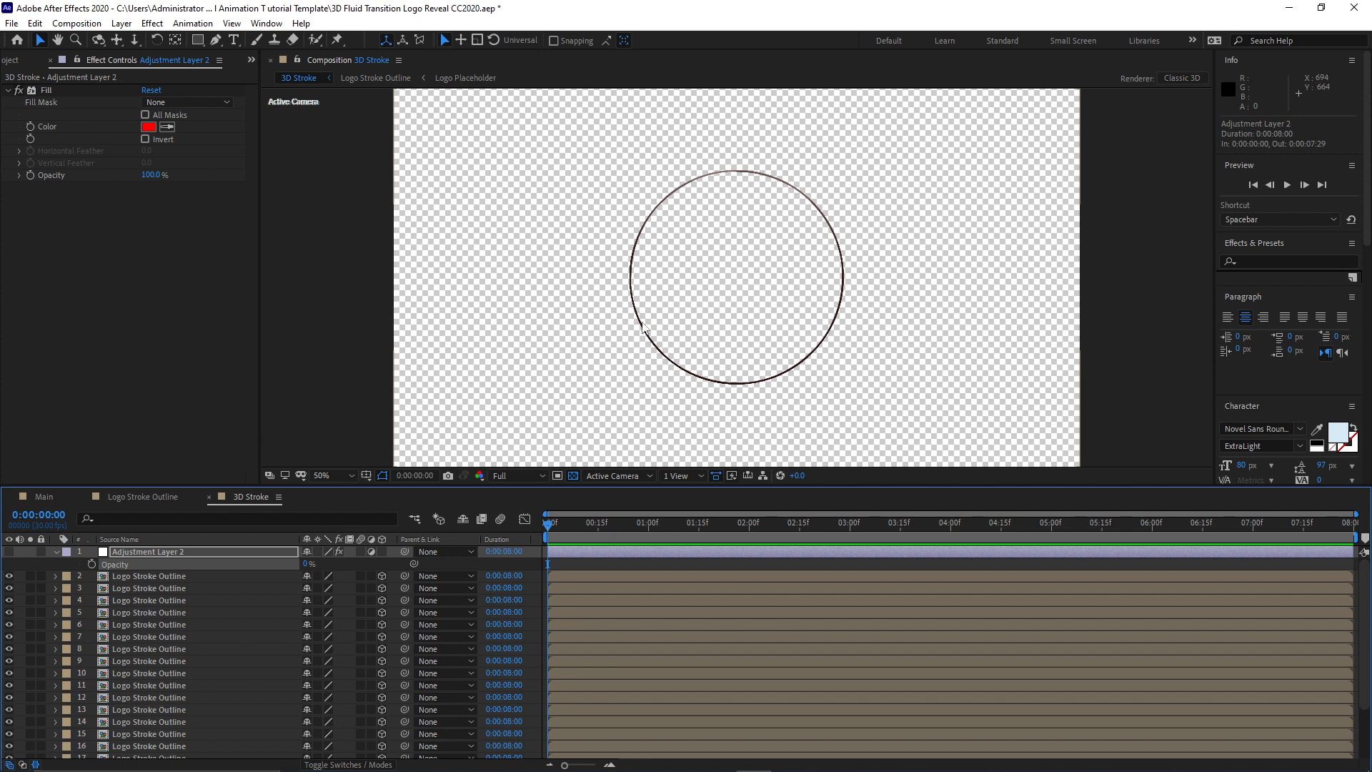
pyautogui.click(55, 553)
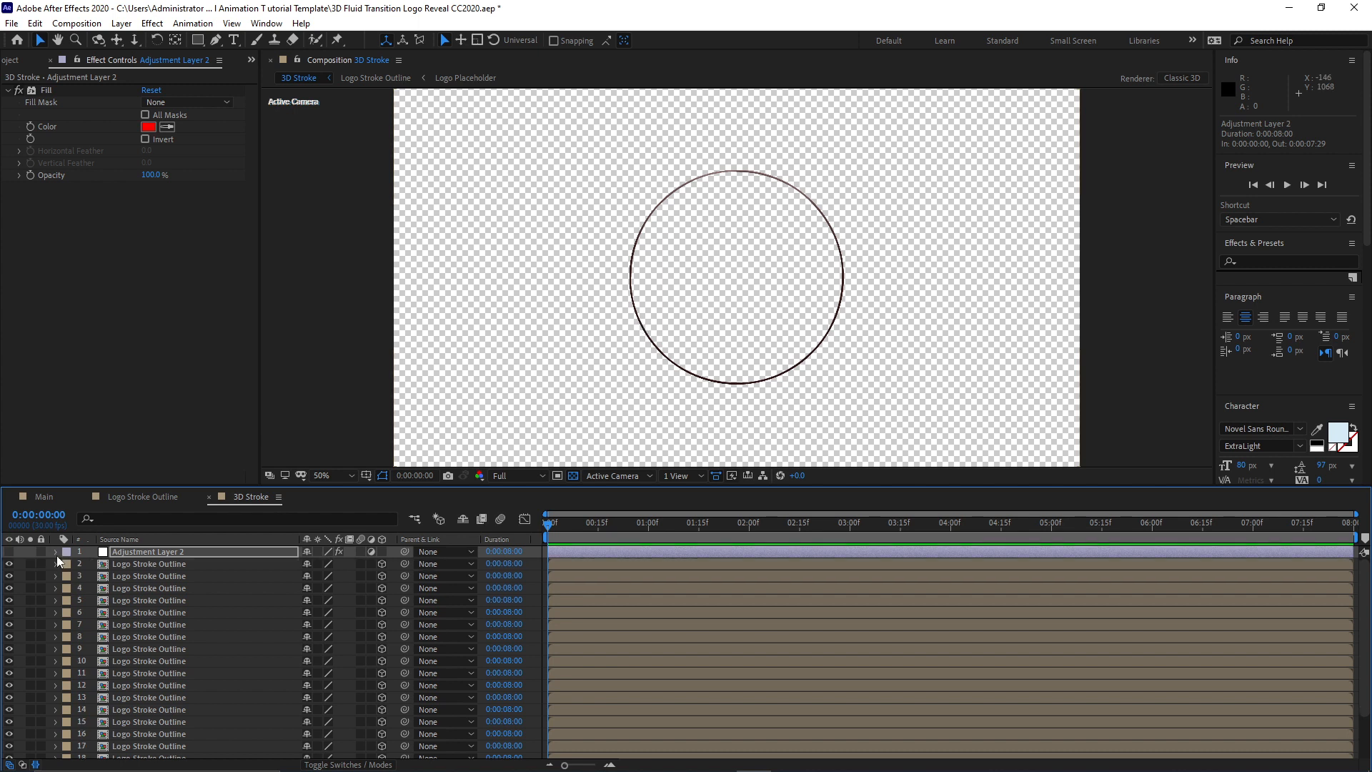
# Switch to the Main composition and add the 3D Stroke composition as its topmost layer.
pyautogui.click(45, 497)
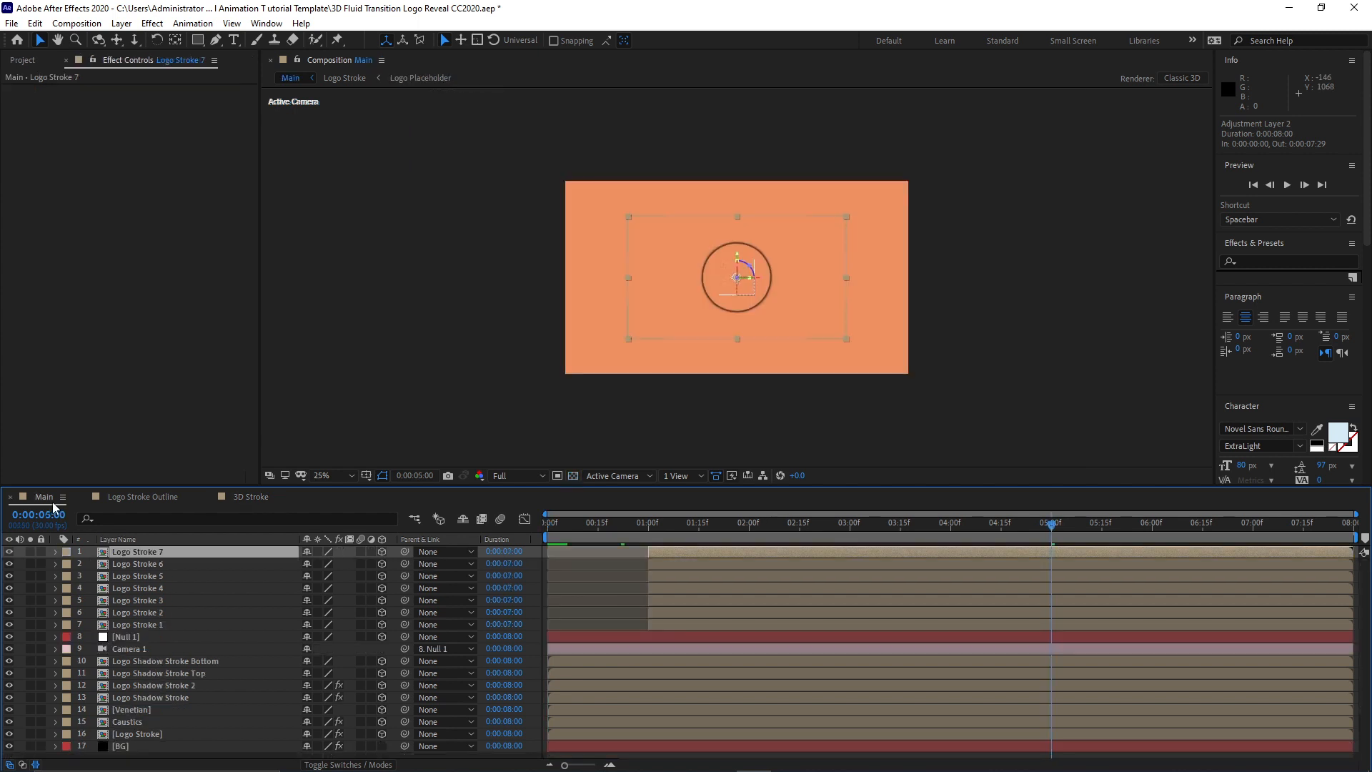
pyautogui.click(47, 62)
pyautogui.click(31, 63)
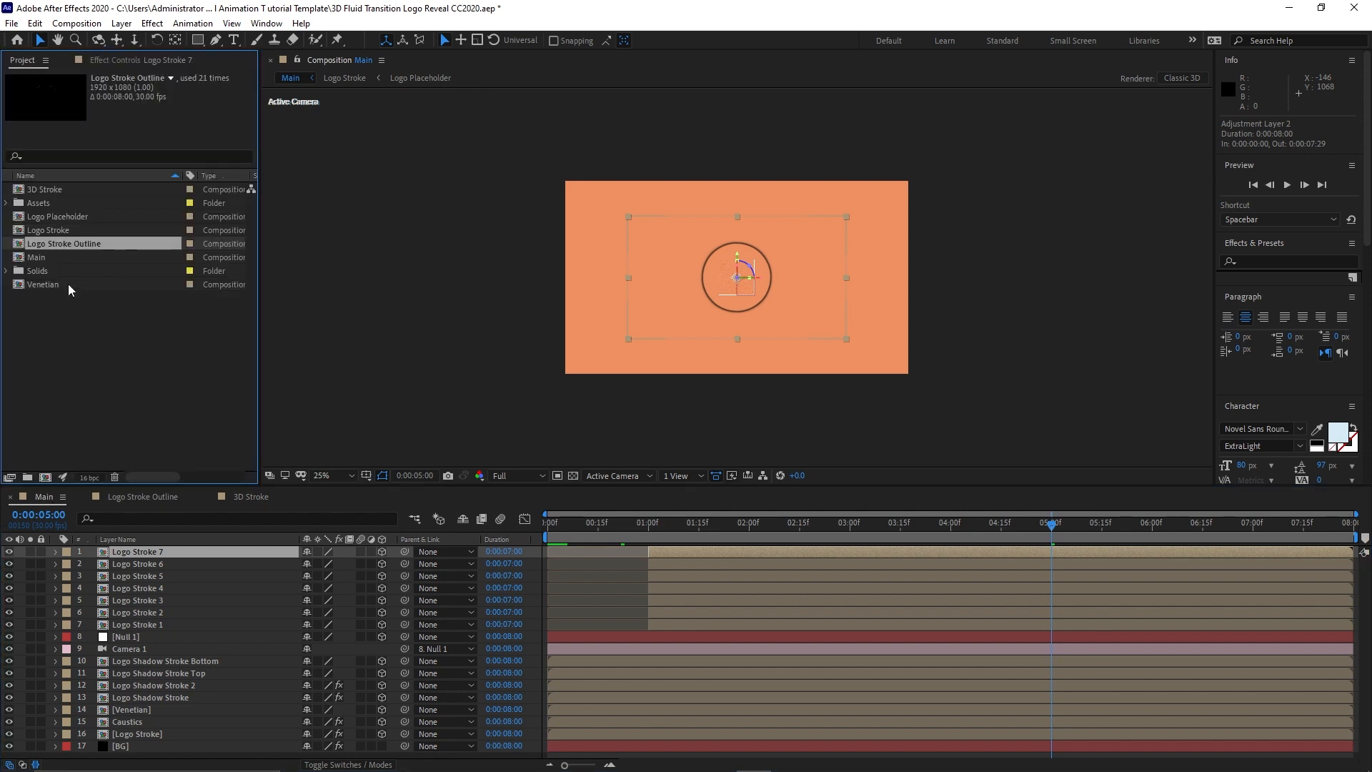
pyautogui.click(63, 189)
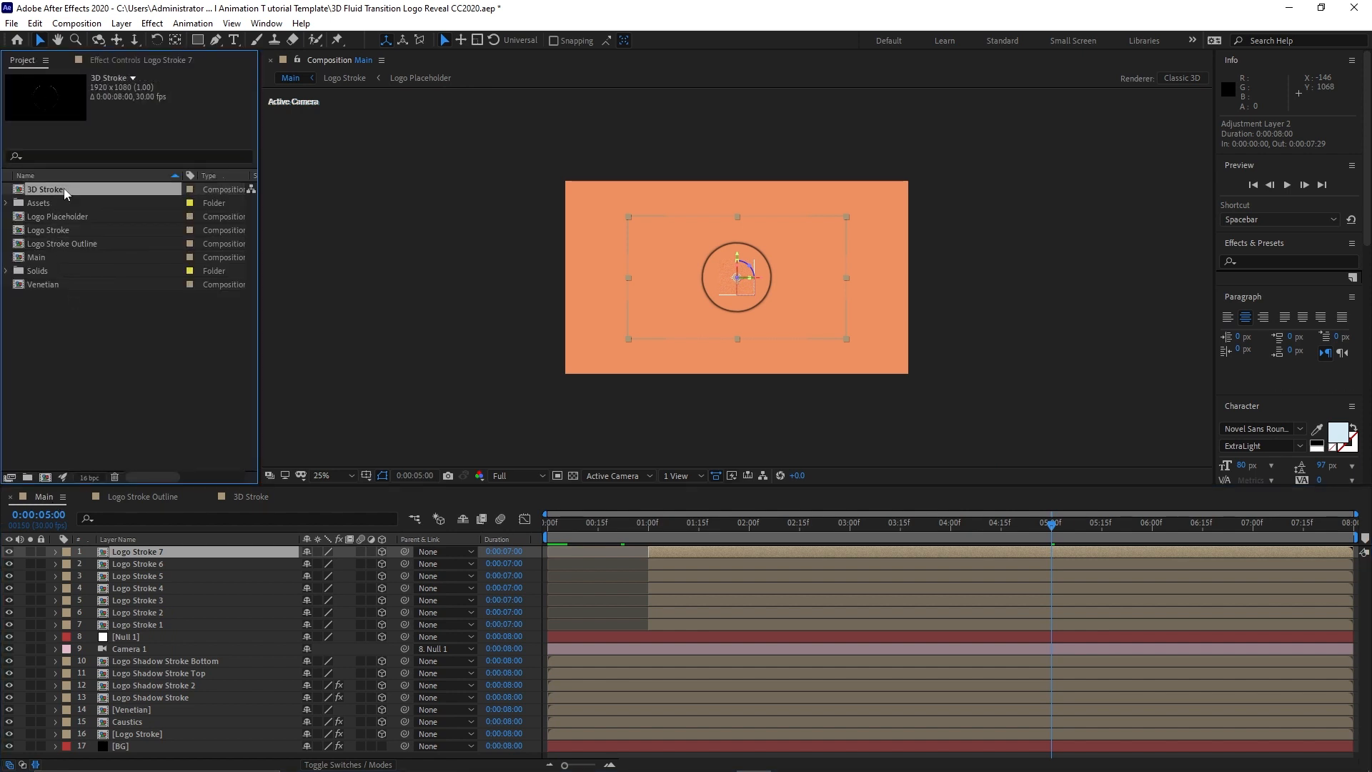
pyautogui.moveTo(62, 188)
pyautogui.mouseDown()
pyautogui.moveTo(147, 352)
pyautogui.moveTo(166, 552)
pyautogui.mouseUp()
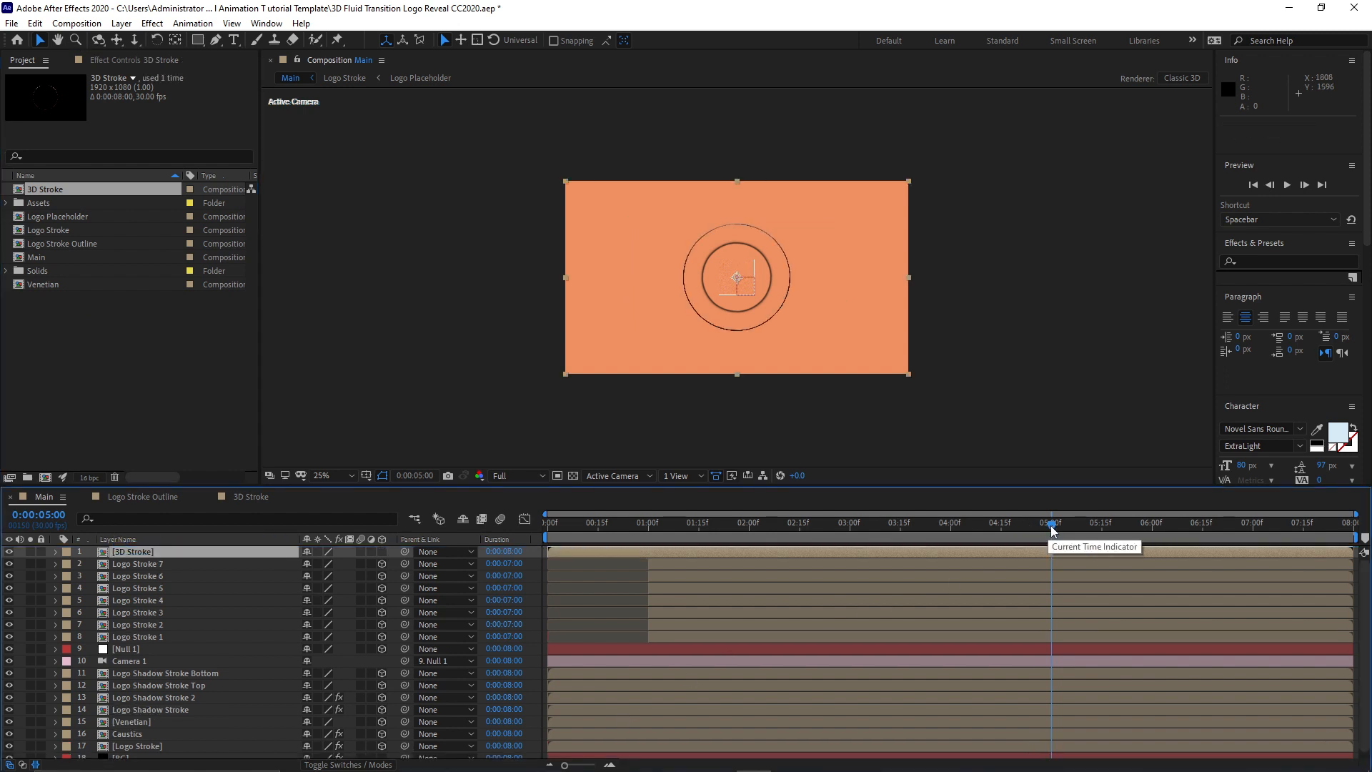
# Make the 3D Stroke layer start at 0:00:01:15 and turn it into a 3D layer.
pyautogui.moveTo(1051, 529)
pyautogui.mouseDown()
pyautogui.moveTo(728, 526)
pyautogui.moveTo(698, 540)
pyautogui.mouseUp()
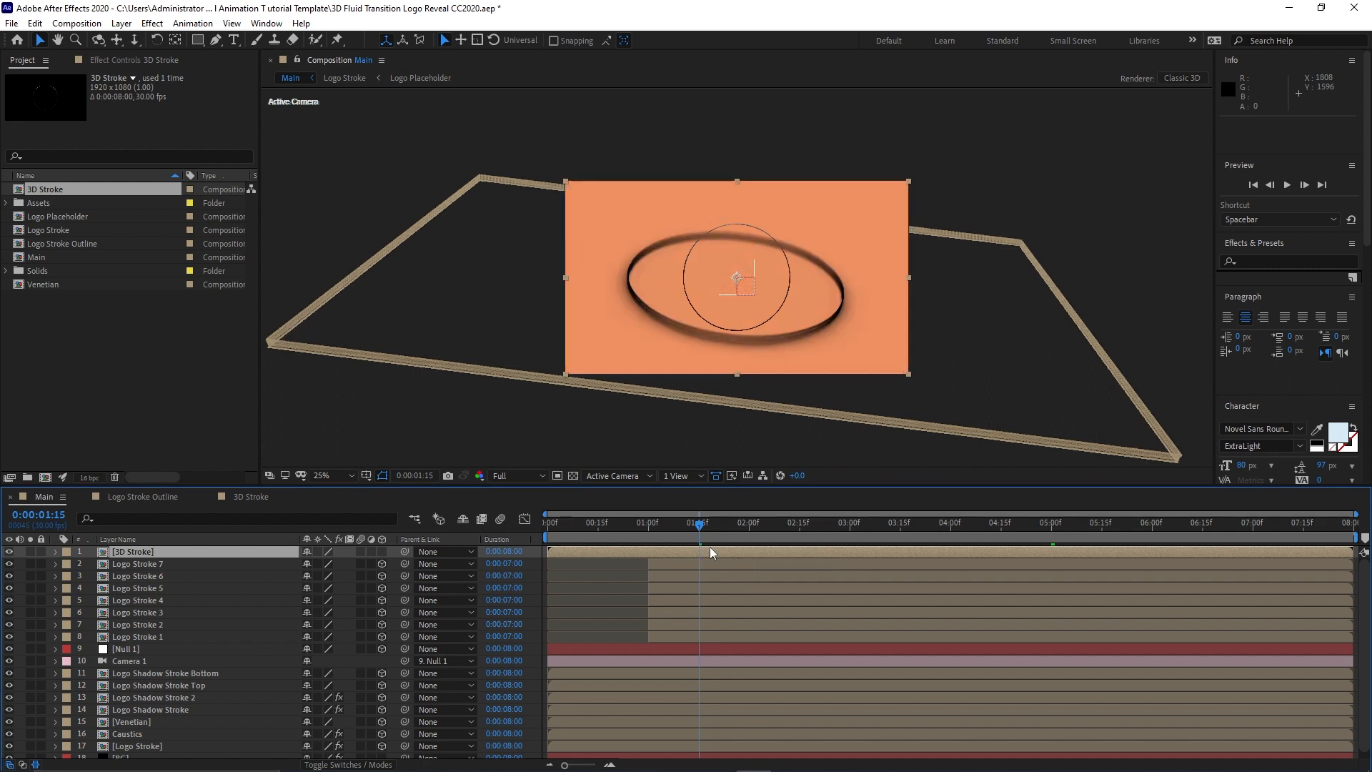
pyautogui.press('[')
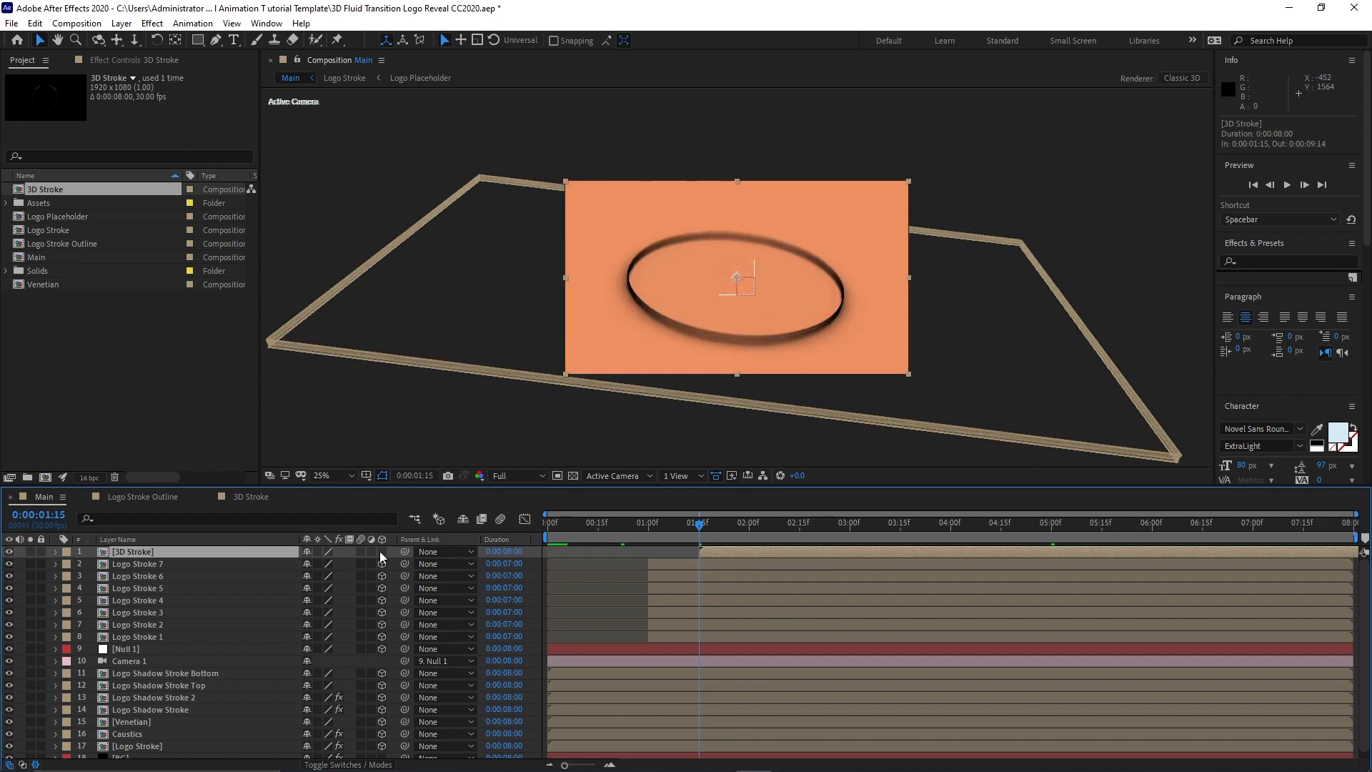
pyautogui.click(380, 551)
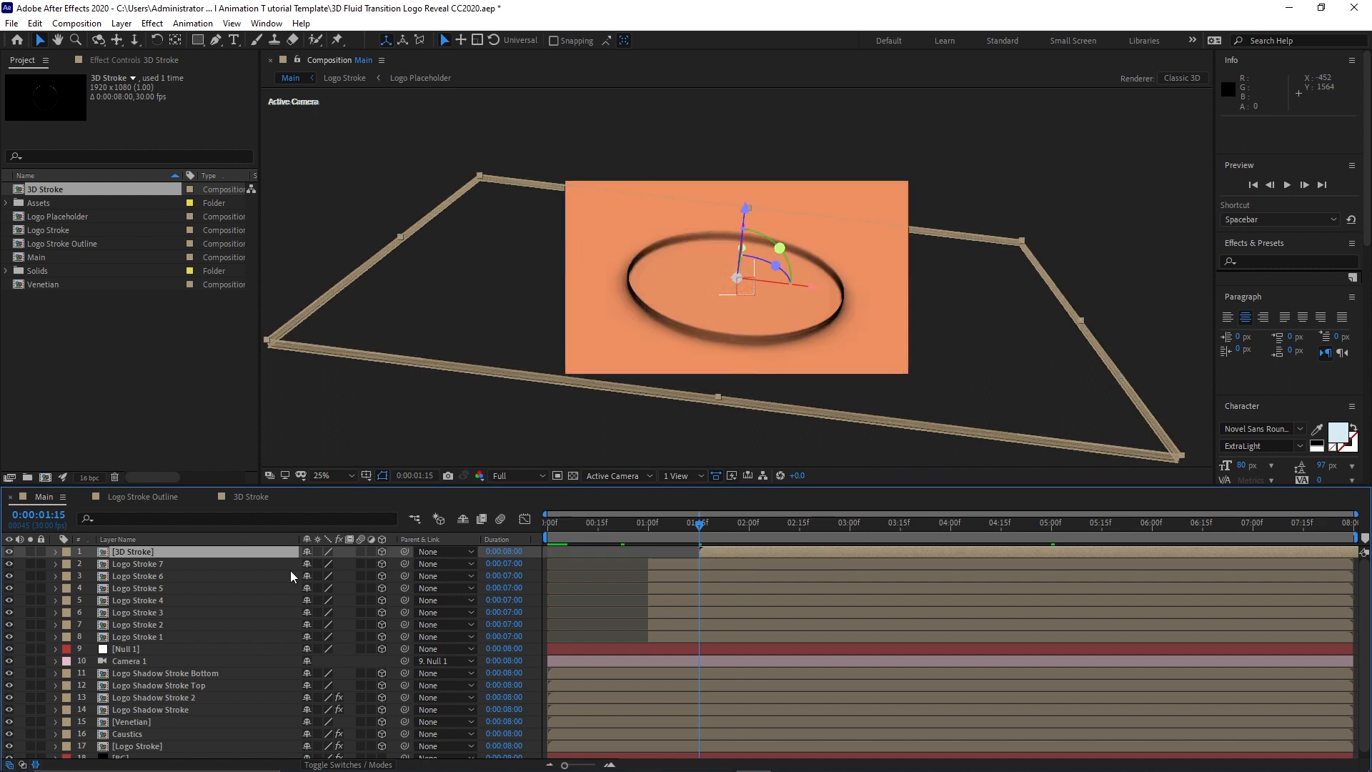
# Keyframe the 3D Stroke layer at 0:00:01:15 with Opacity 0% and unlinked Scale 100, 100, 0%.
pyautogui.press('t')
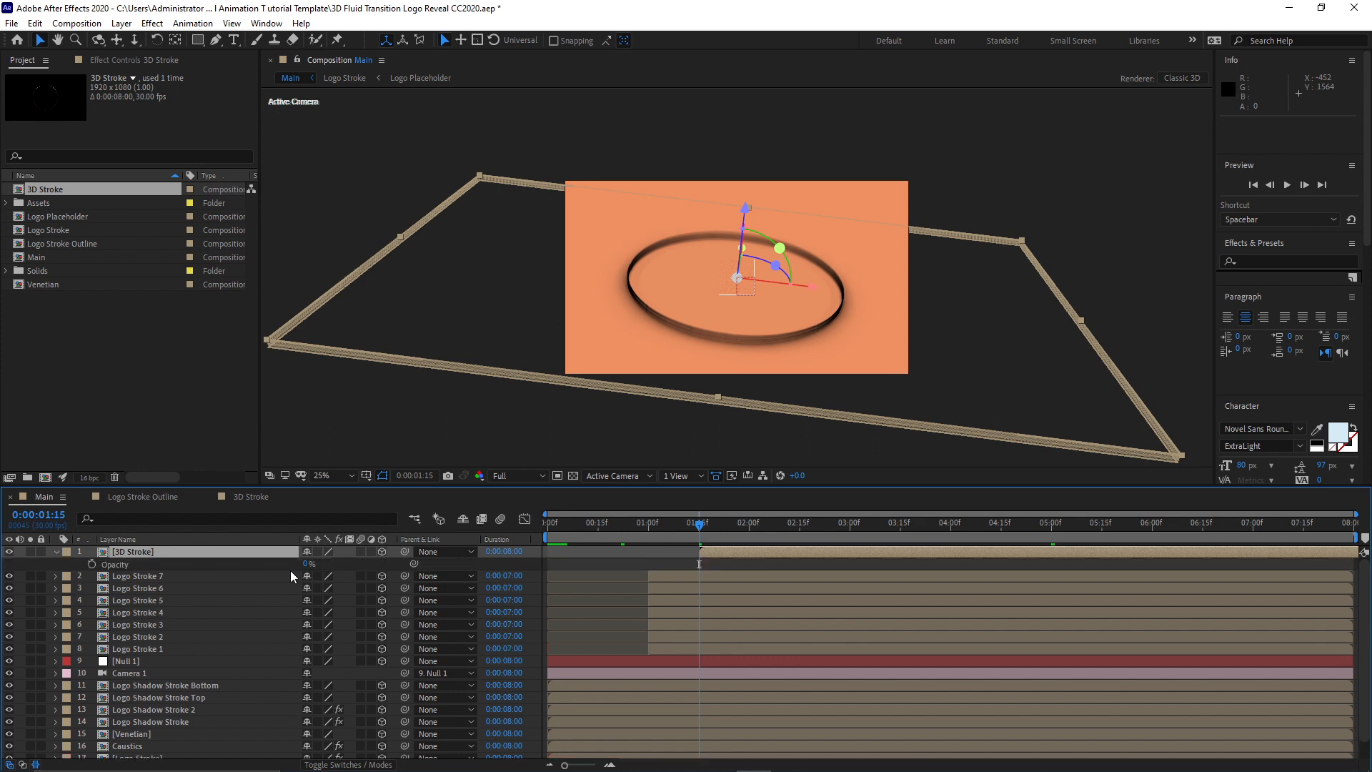
pyautogui.hotkey('shift', 's')
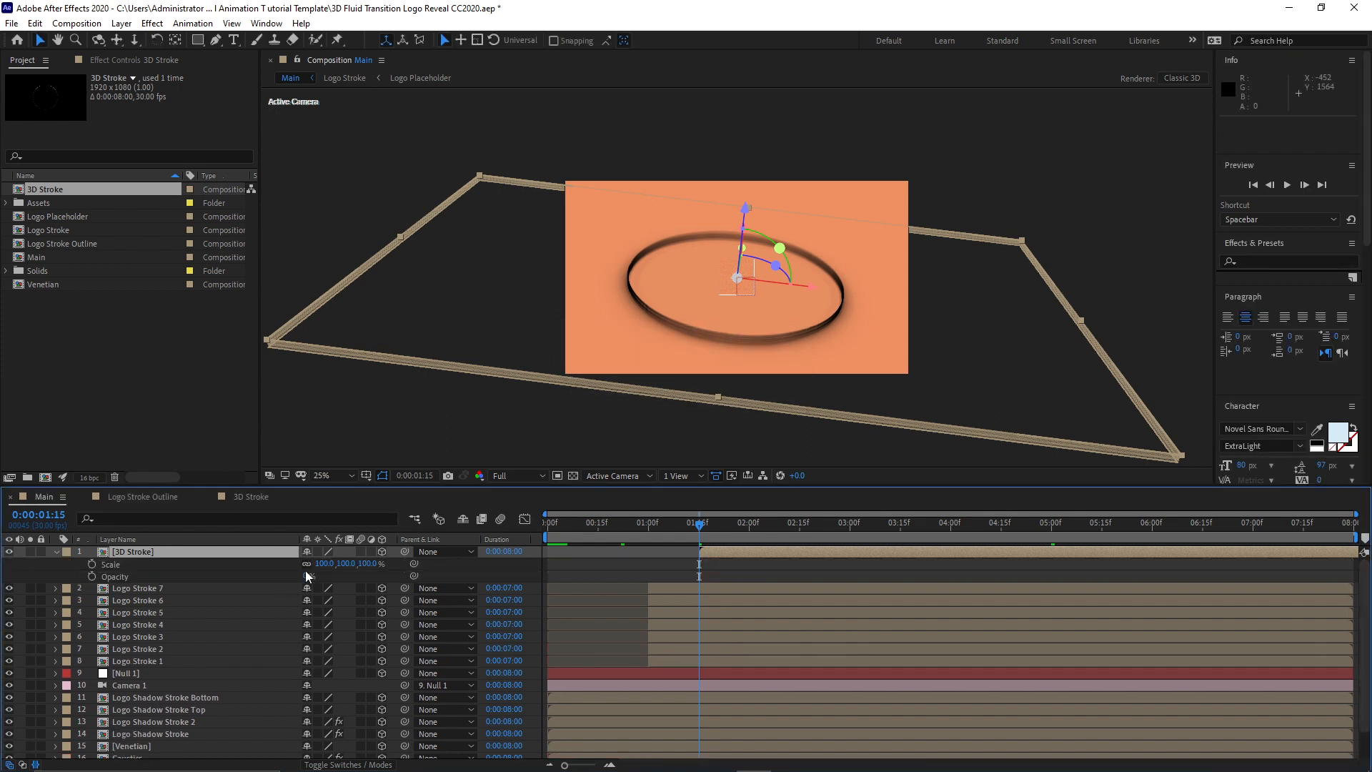
pyautogui.click(307, 565)
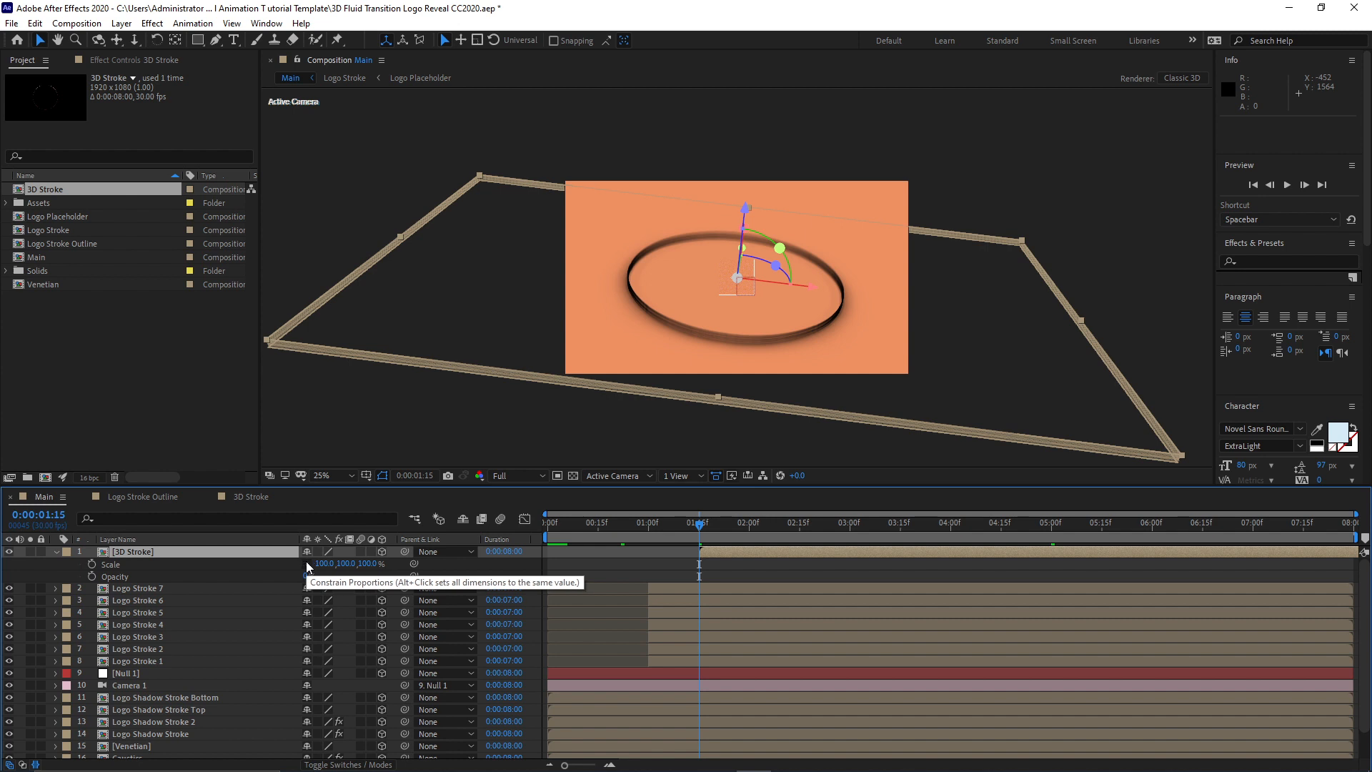
pyautogui.click(366, 564)
pyautogui.write('0')
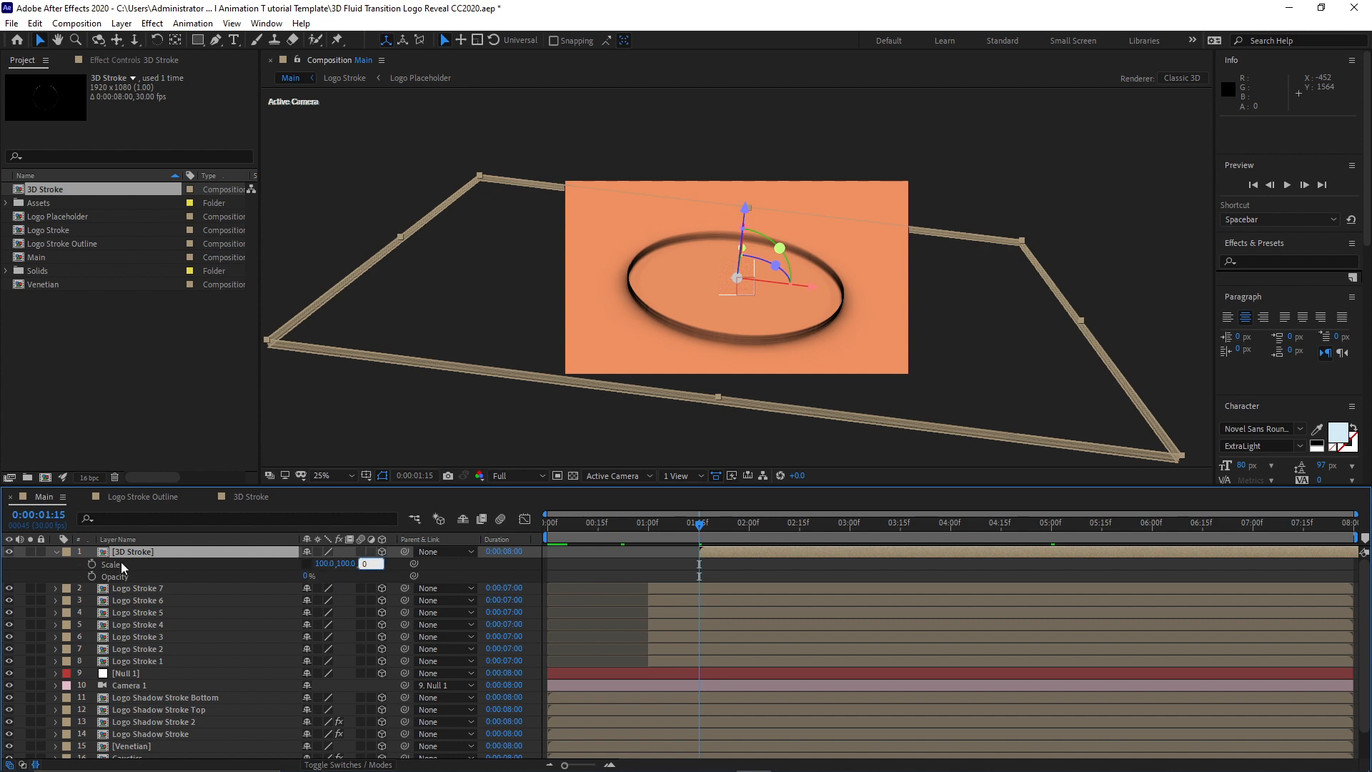
pyautogui.click(91, 564)
pyautogui.click(92, 576)
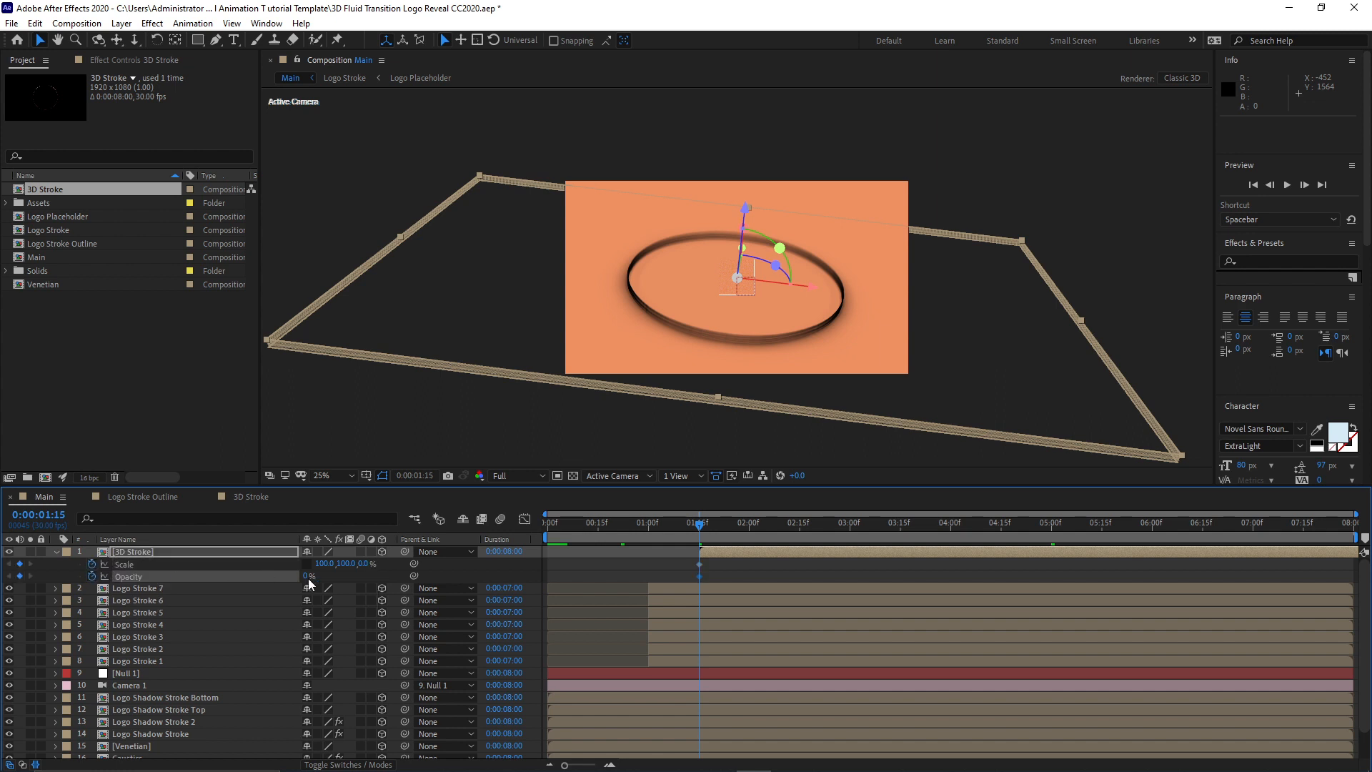
# Keyframe the 3D Stroke layer's Opacity to 100% at 0:00:01:22 and its Z Scale to 100% at 0:00:02:15.
pyautogui.click(709, 524)
pyautogui.moveTo(710, 526); pyautogui.dragTo(716, 525)
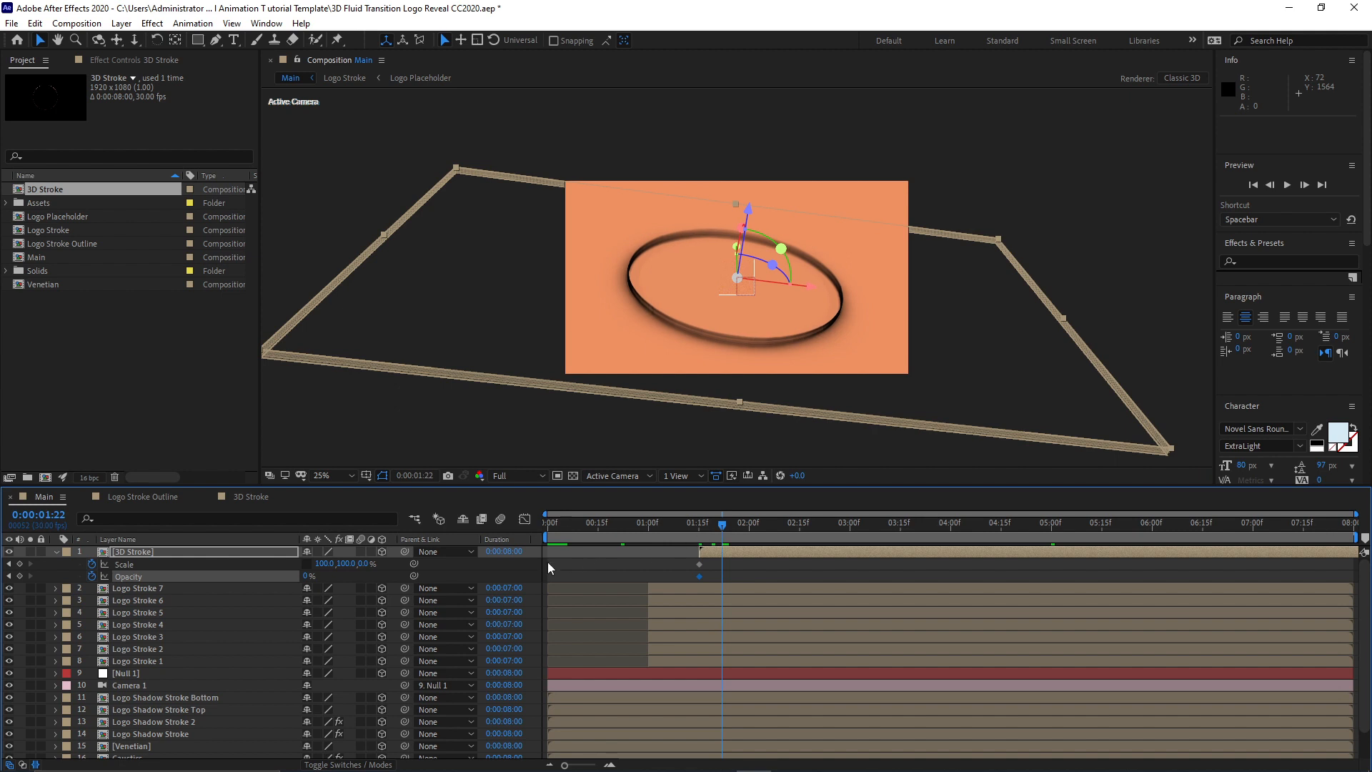
pyautogui.moveTo(306, 576); pyautogui.dragTo(577, 571)
pyautogui.moveTo(729, 526); pyautogui.dragTo(799, 550)
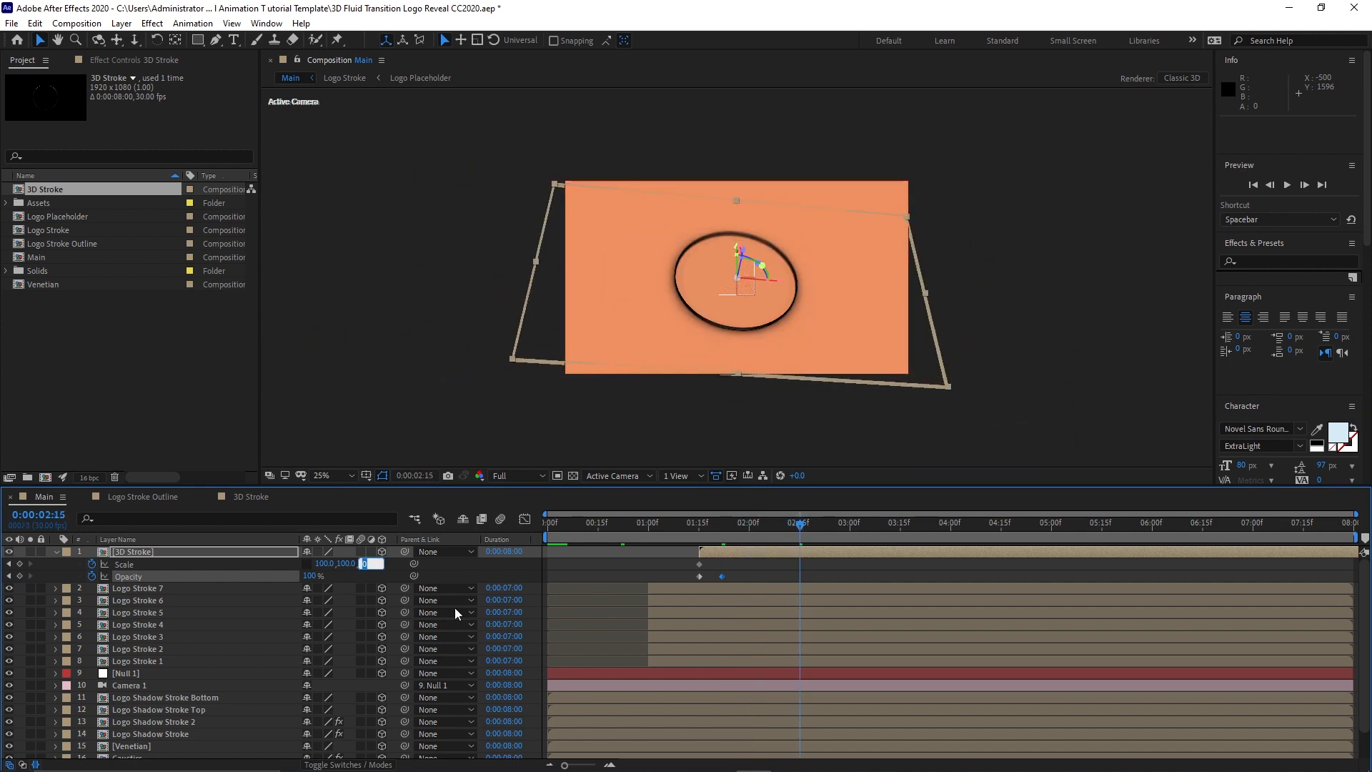
pyautogui.write('100')
# Hold the 3D Stroke layer's Opacity at 100% with a keyframe at 0:00:04:00 and fade it out at 0:00:05:00.
pyautogui.moveTo(798, 527); pyautogui.dragTo(950, 571)
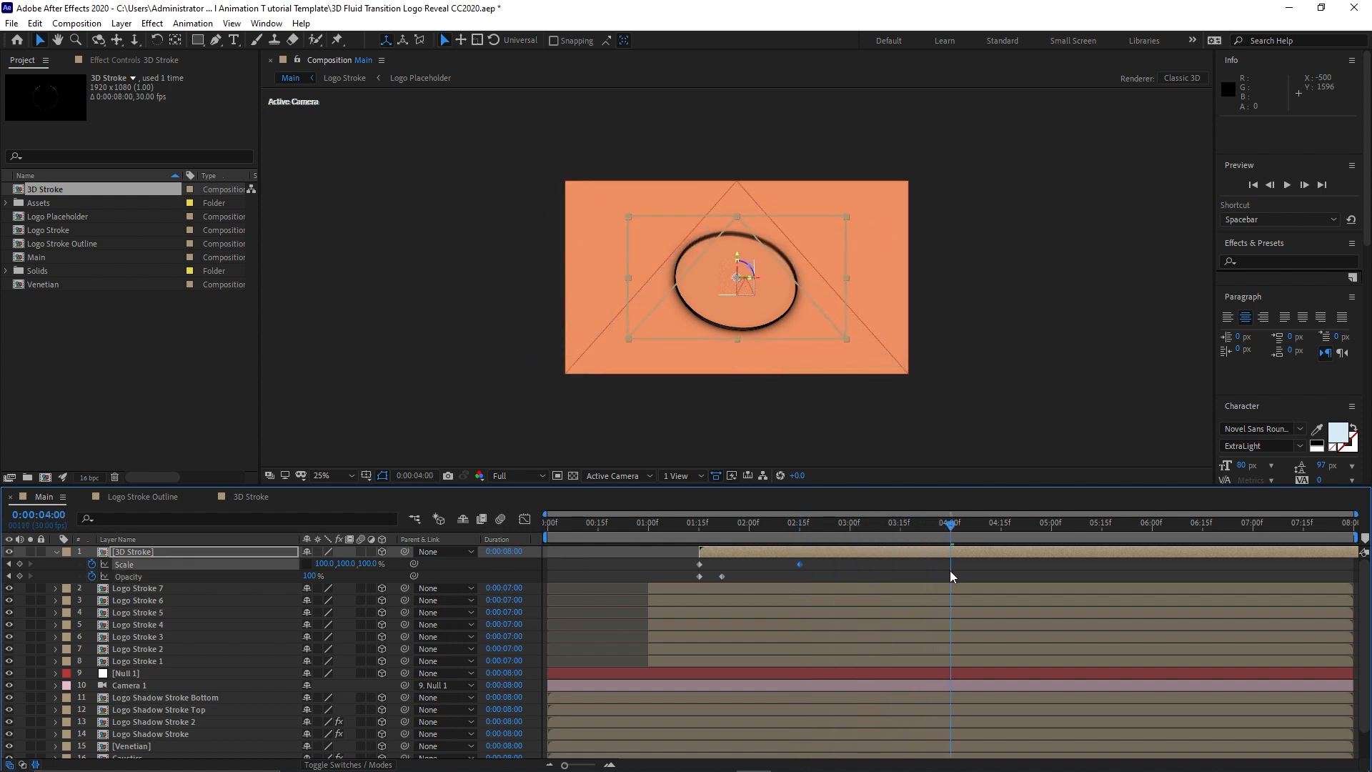
pyautogui.click(19, 576)
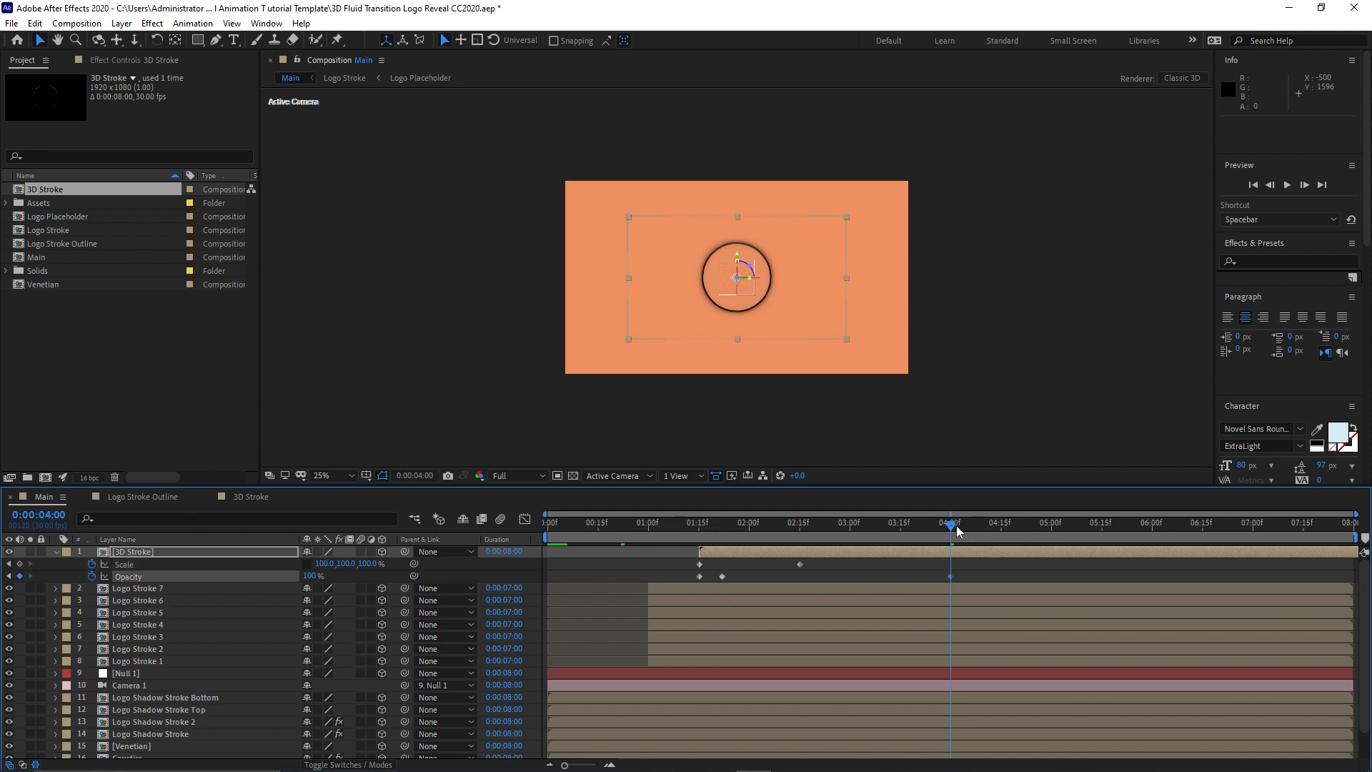
pyautogui.moveTo(958, 530); pyautogui.dragTo(1054, 556)
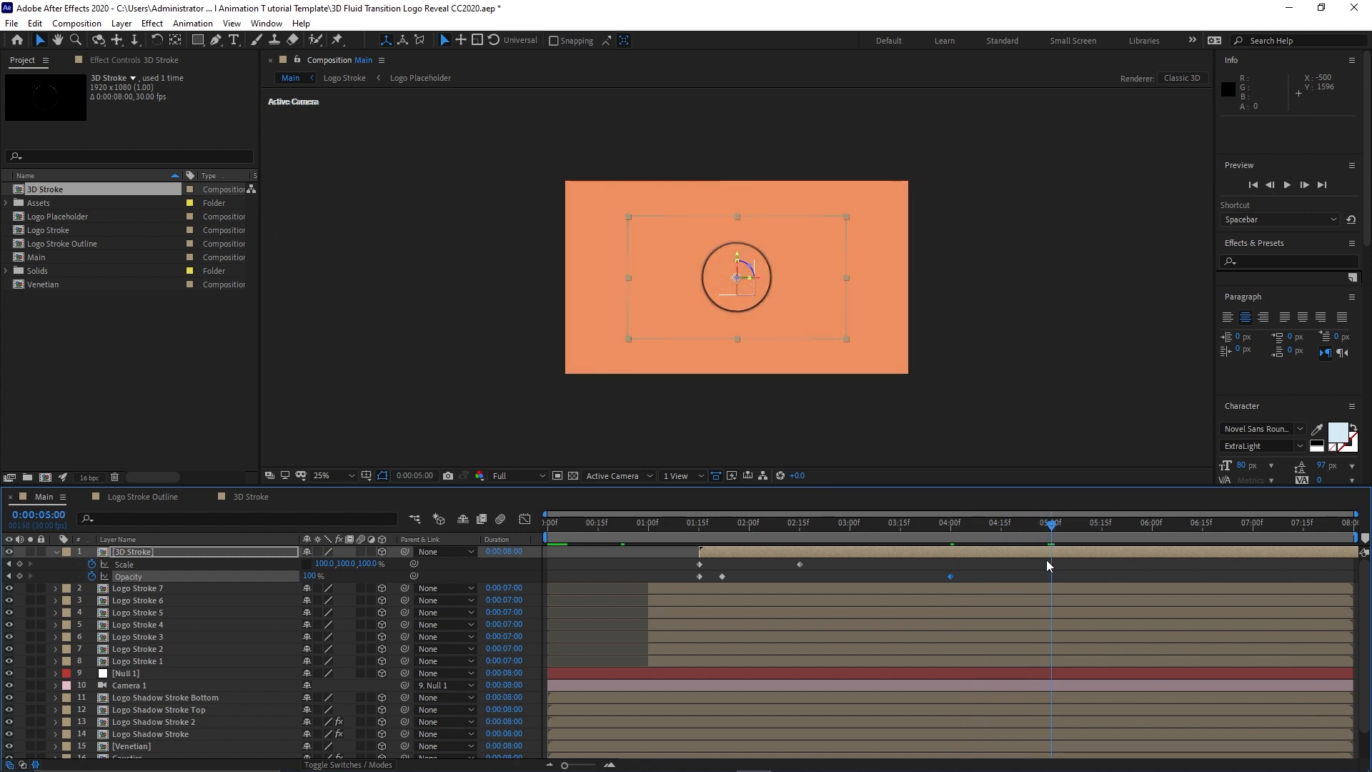
pyautogui.moveTo(309, 576); pyautogui.dragTo(204, 588)
# Duplicate the 3D Stroke layer and make the copy start at 0:00:01:21.
pyautogui.moveTo(1049, 531); pyautogui.dragTo(715, 564)
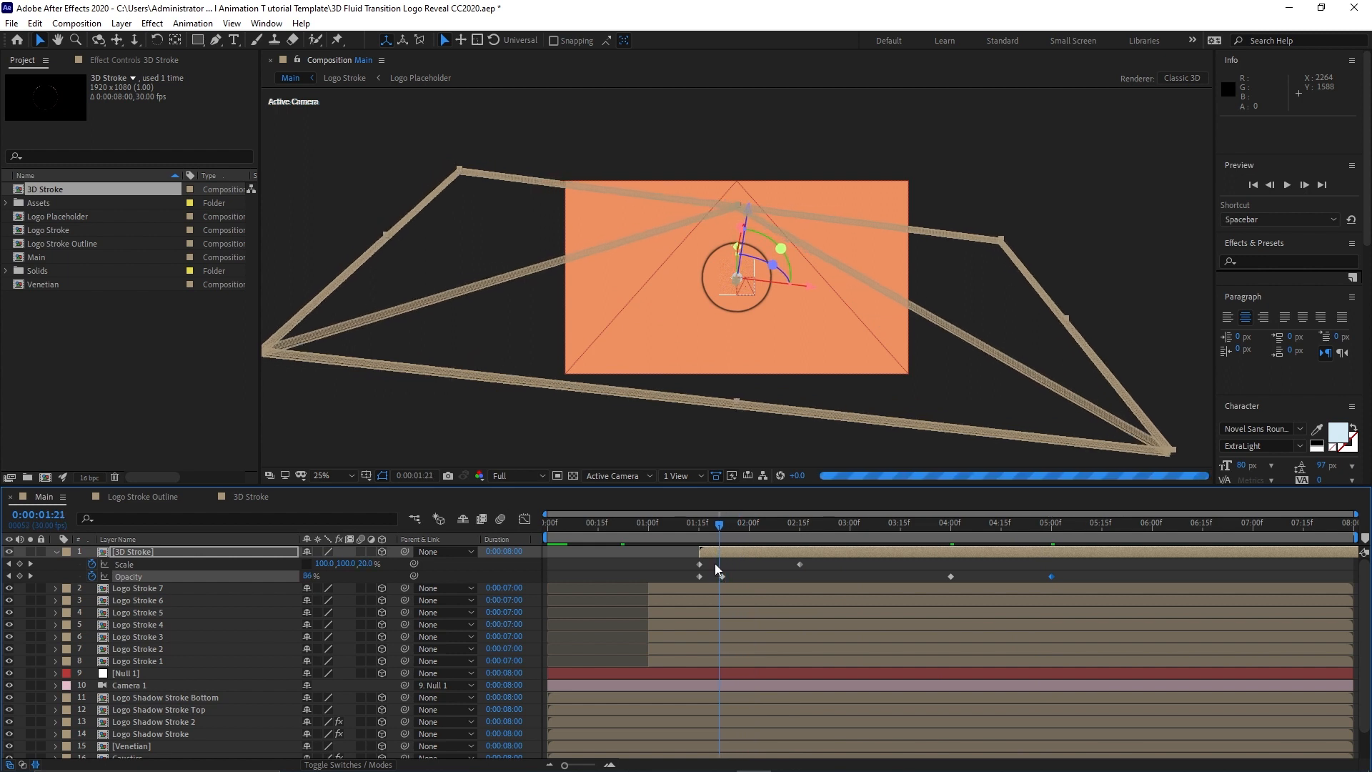
pyautogui.click(235, 552)
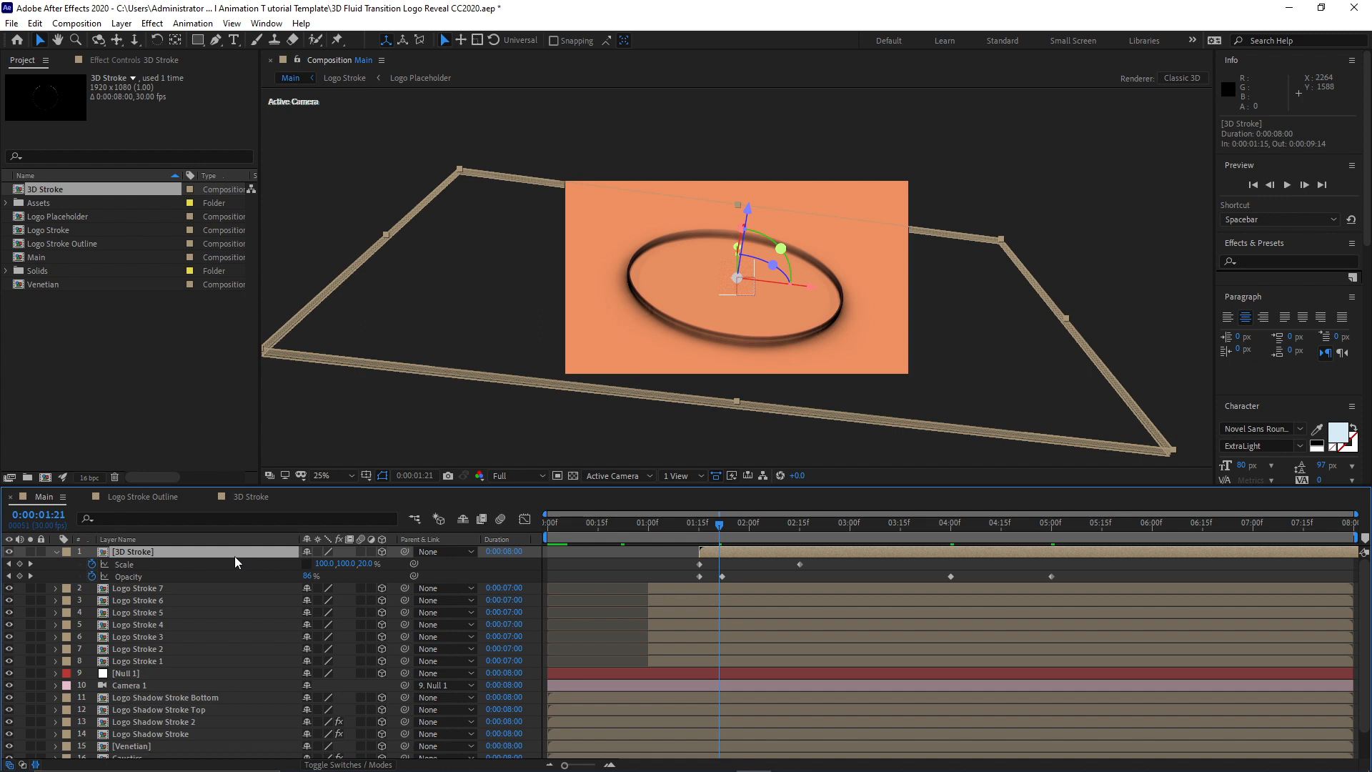
pyautogui.hotkey('ctrl', 'd')
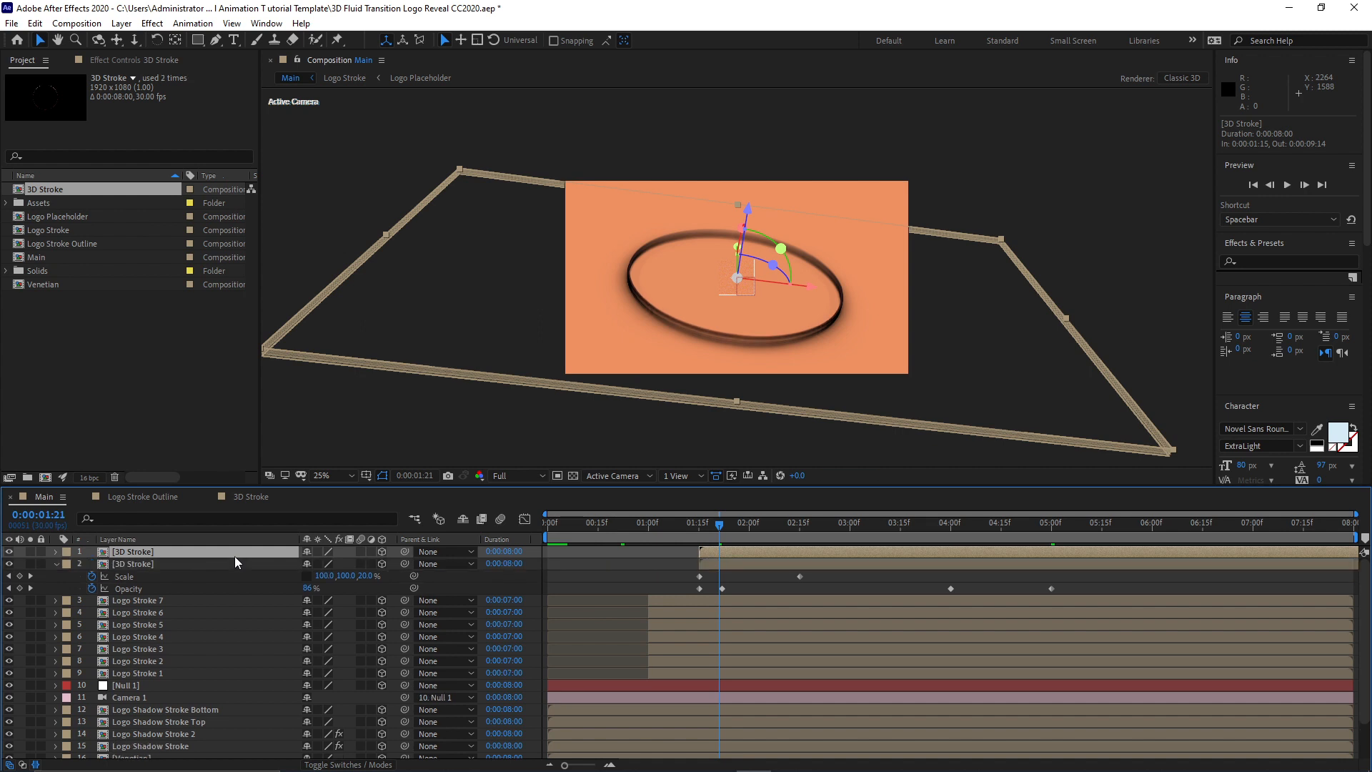
pyautogui.press('[')
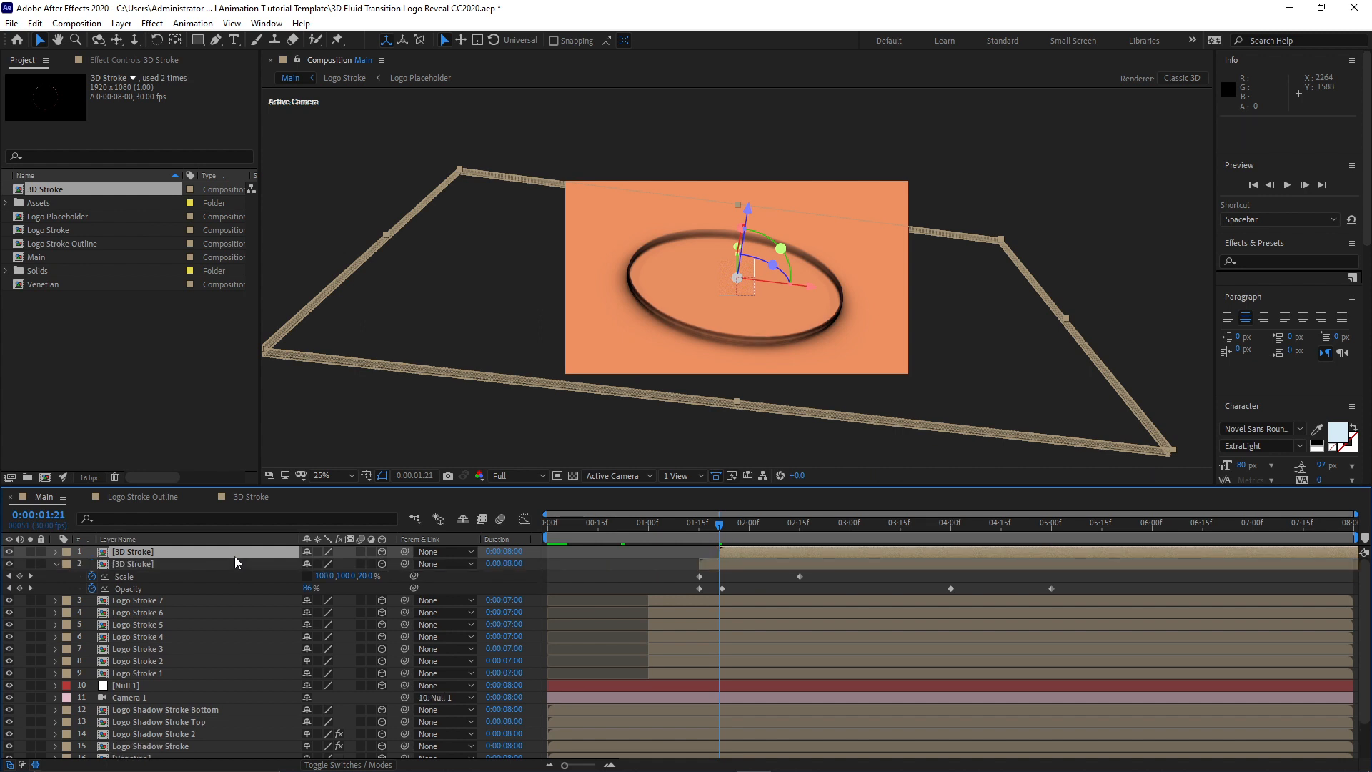
# Move the duplicate 3D Stroke layer's two fade-out Opacity keyframes to 0:00:04:00 and 0:00:05:00, and collapse both layers.
pyautogui.press('u')
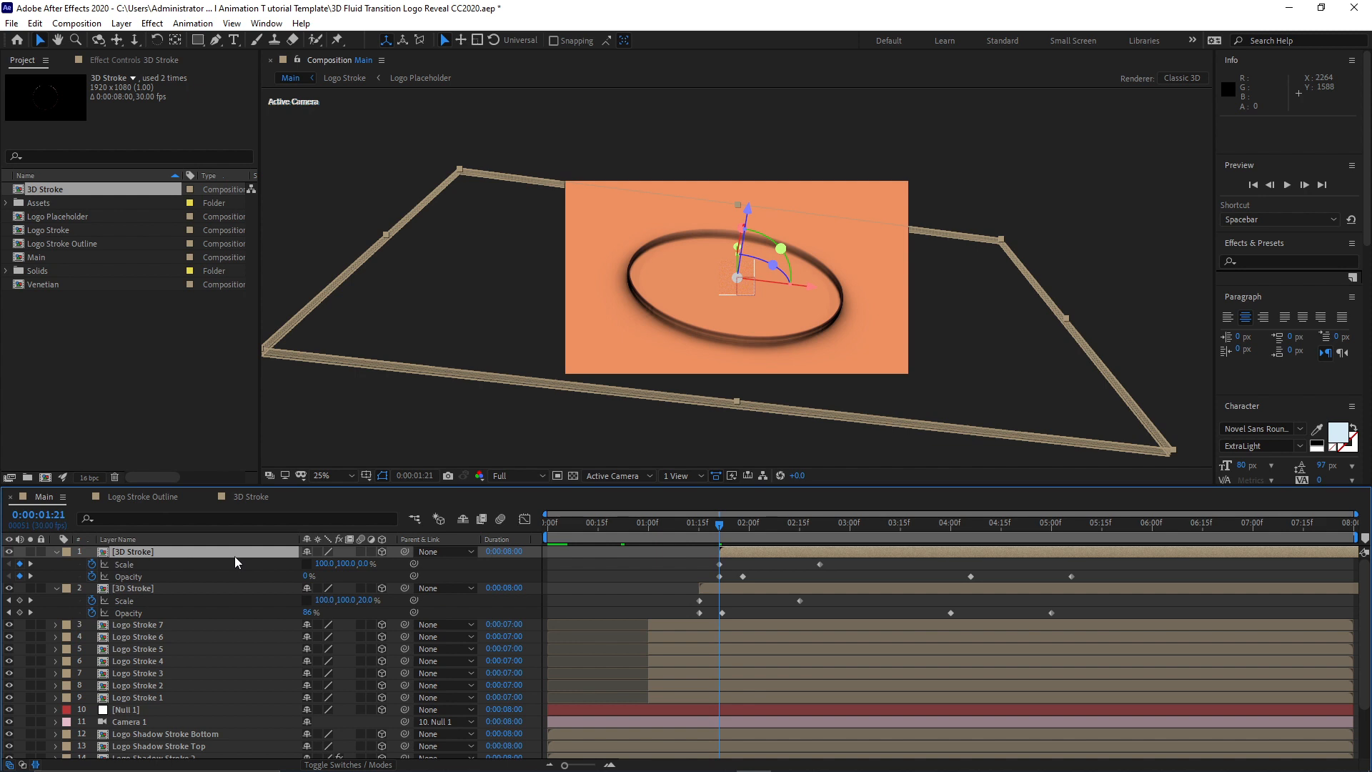
pyautogui.click(951, 526)
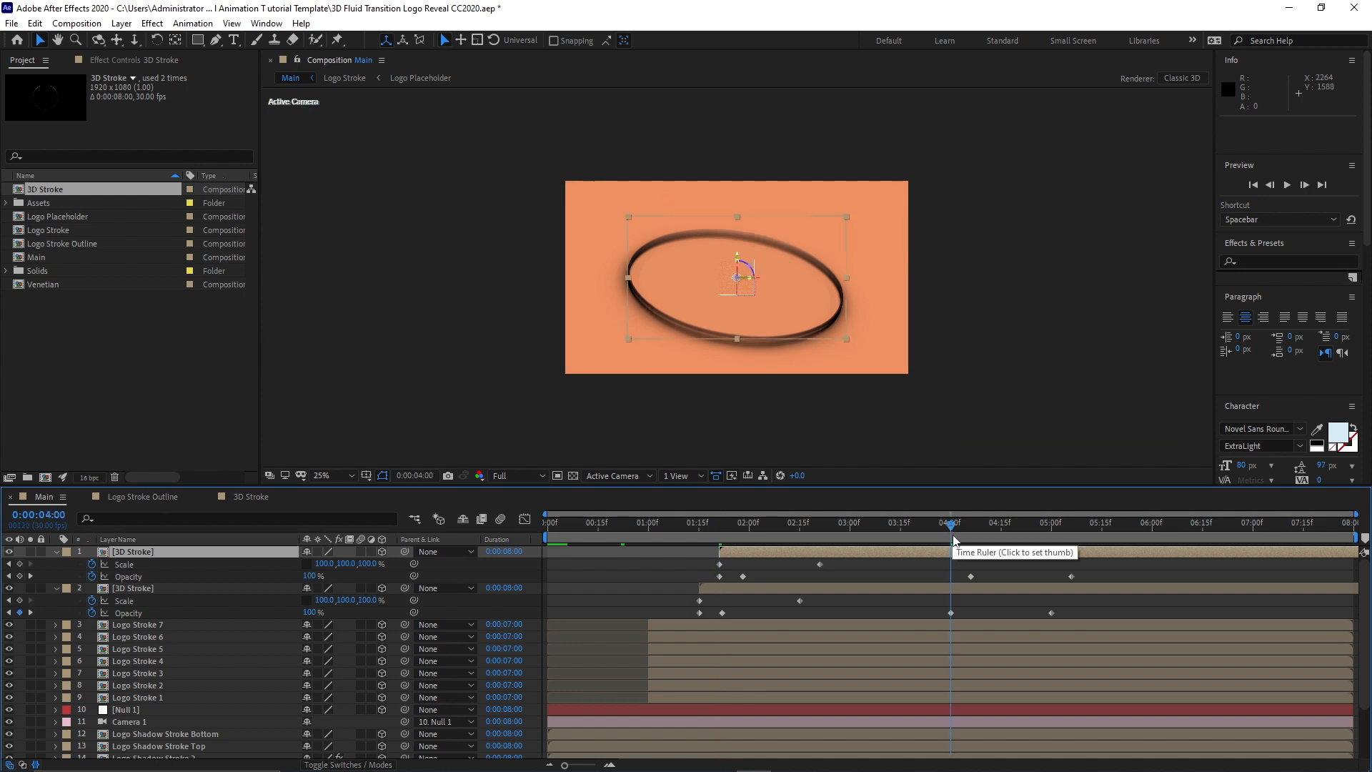
pyautogui.moveTo(959, 569); pyautogui.dragTo(1073, 581)
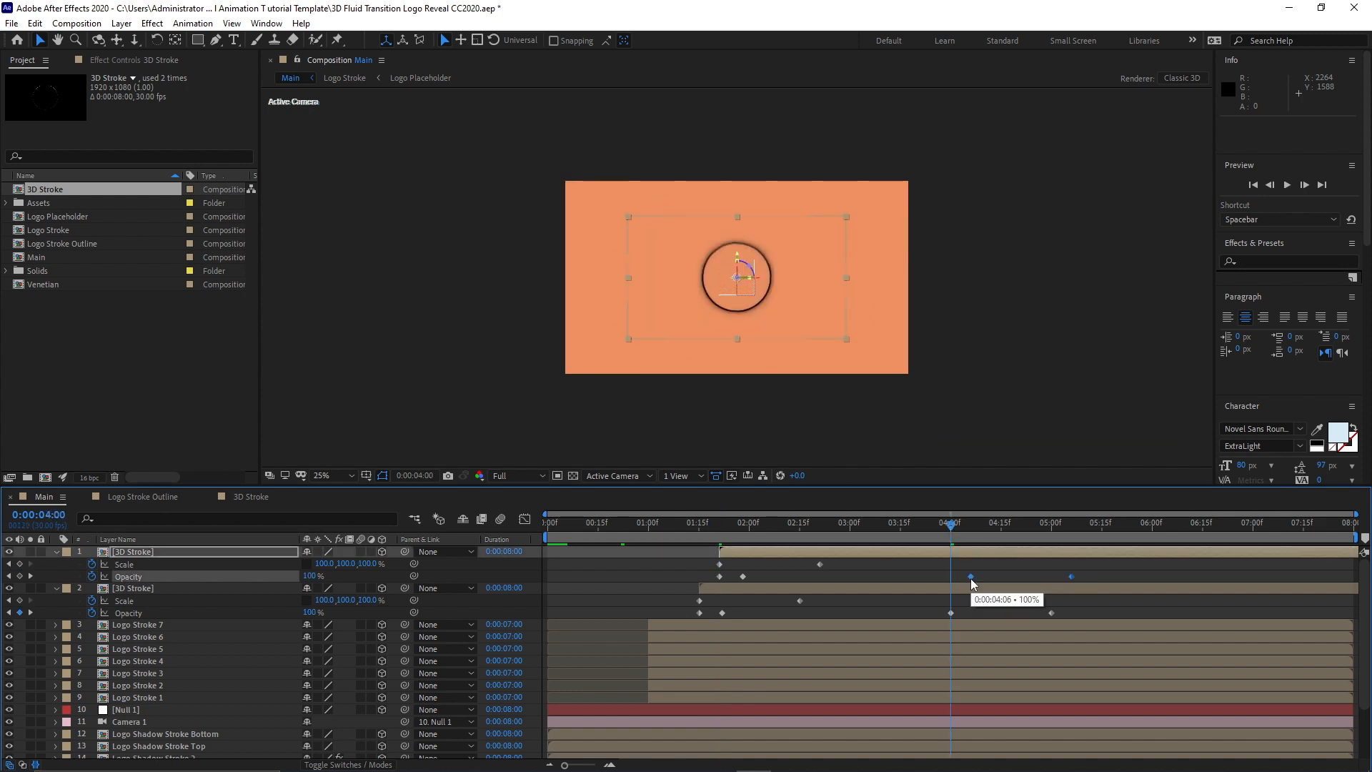
pyautogui.moveTo(970, 576); pyautogui.dragTo(952, 579)
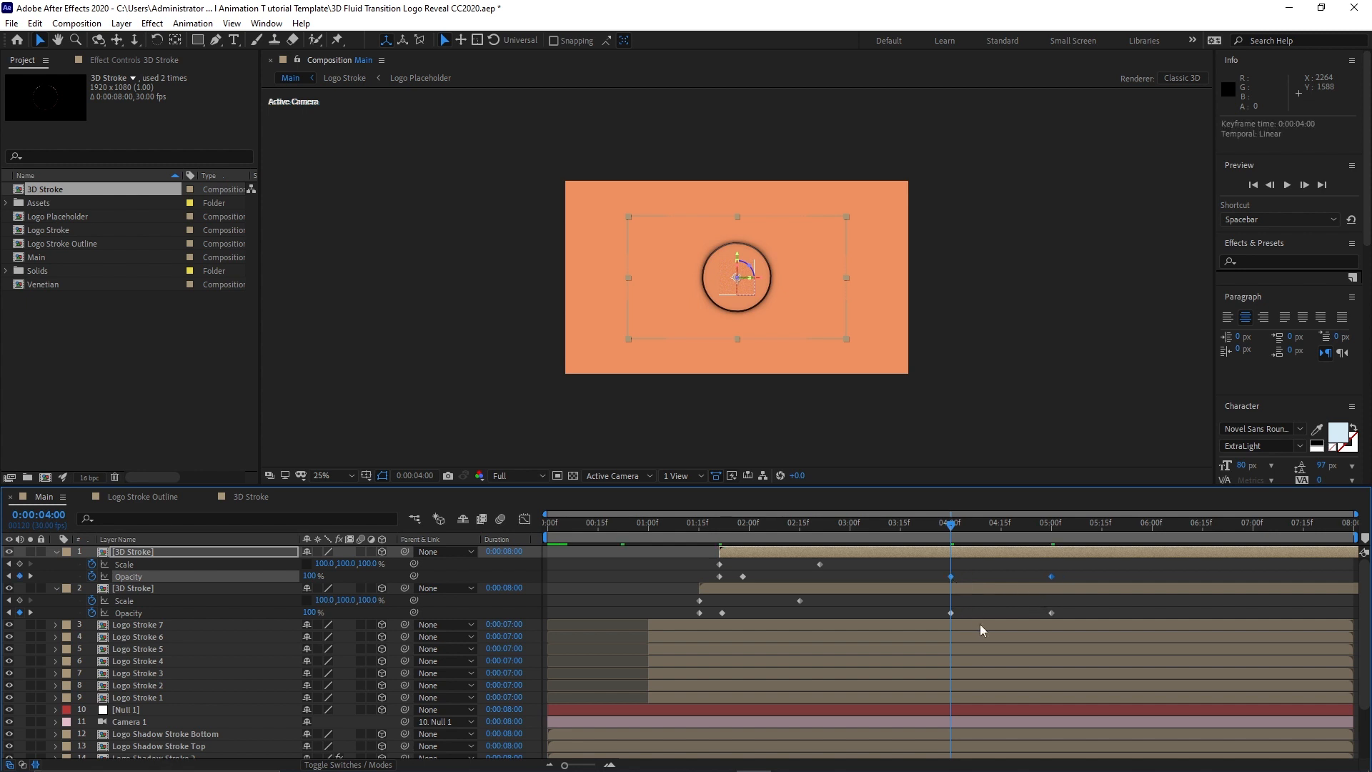
pyautogui.click(56, 551)
pyautogui.click(55, 564)
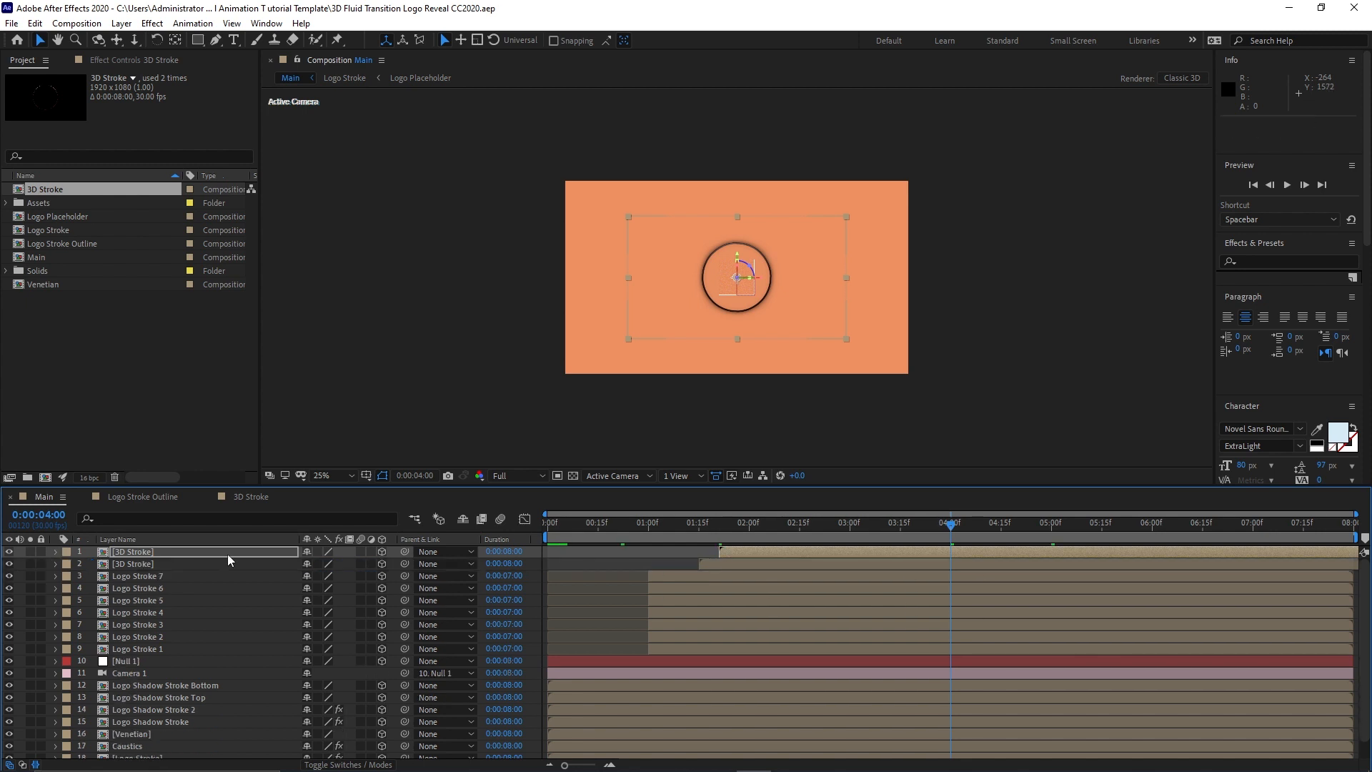
# Create a new 1920 x 1080, 30 fps, eight-second composition named Liquid Transition.
pyautogui.click(82, 23)
pyautogui.click(92, 41)
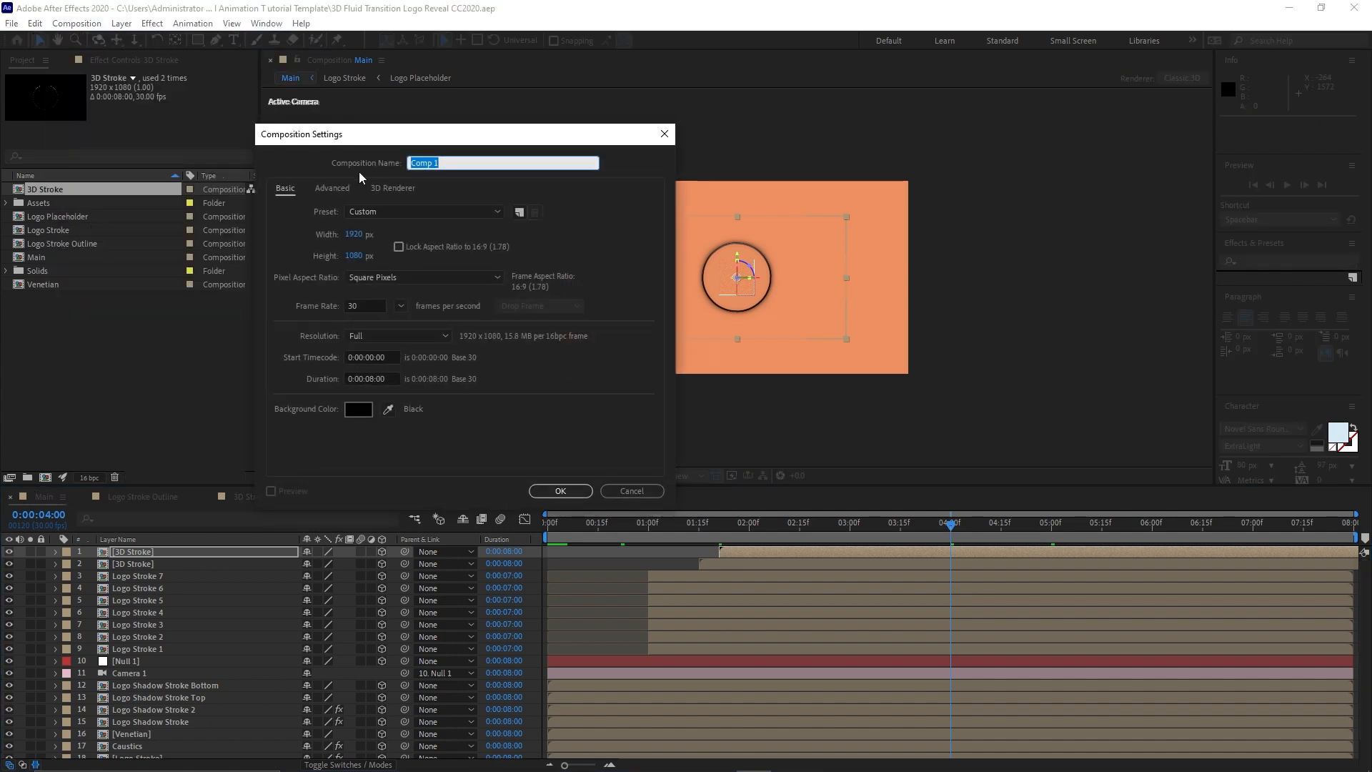
pyautogui.write('Liquid')
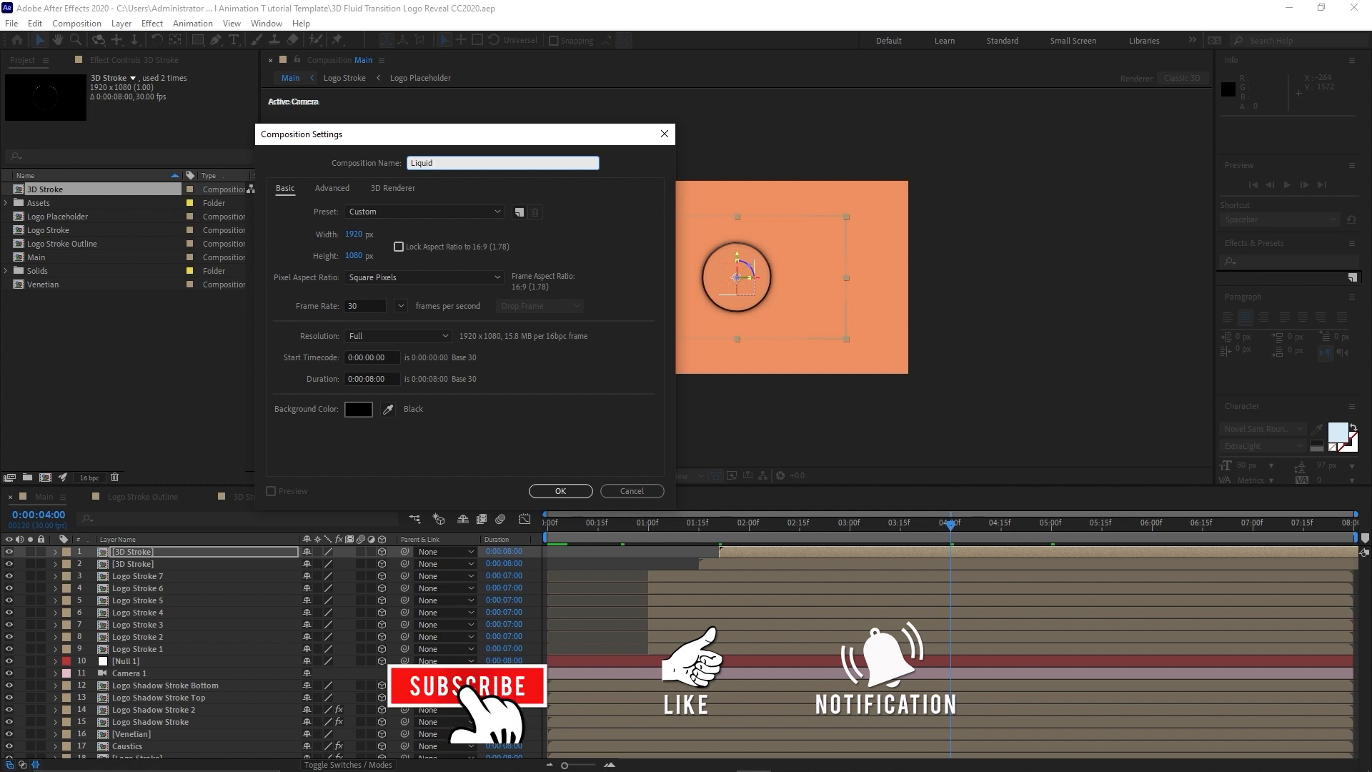
pyautogui.write(' Tran')
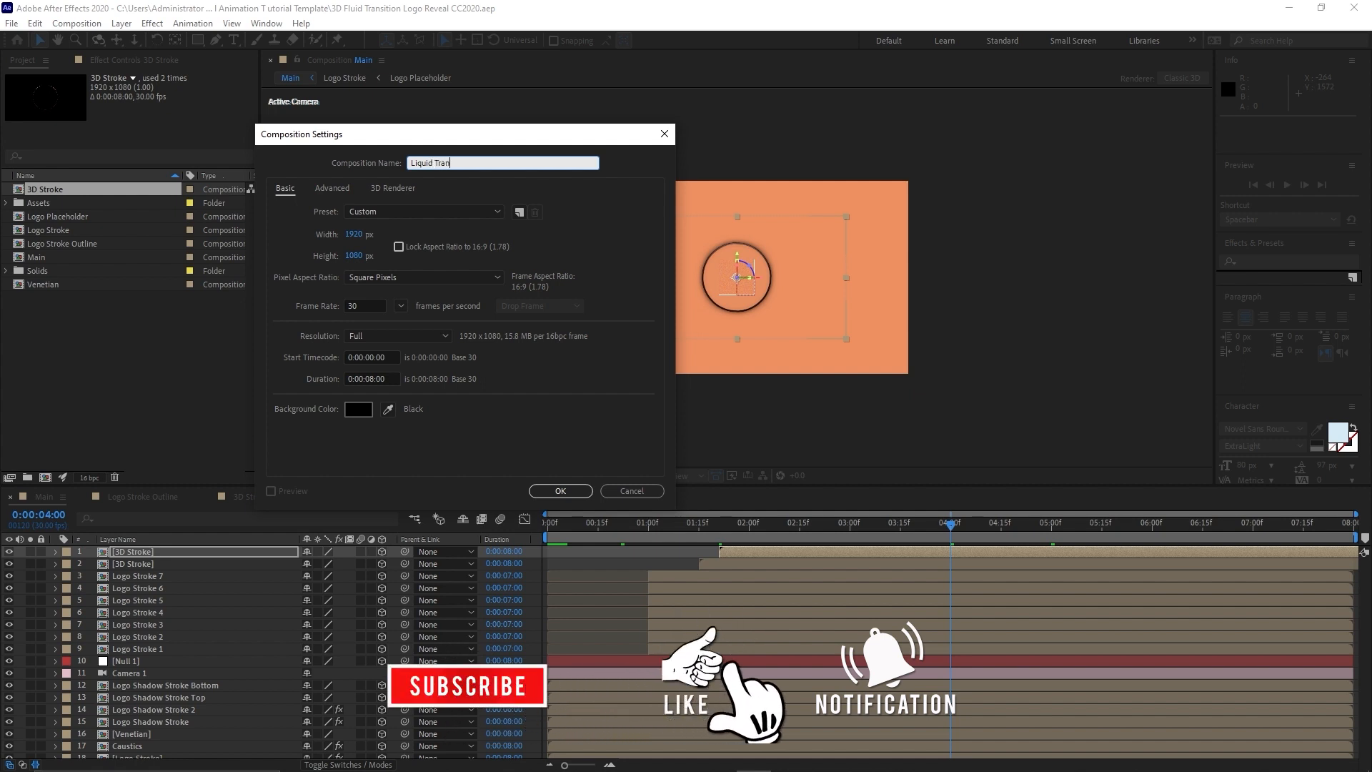
pyautogui.write('sition')
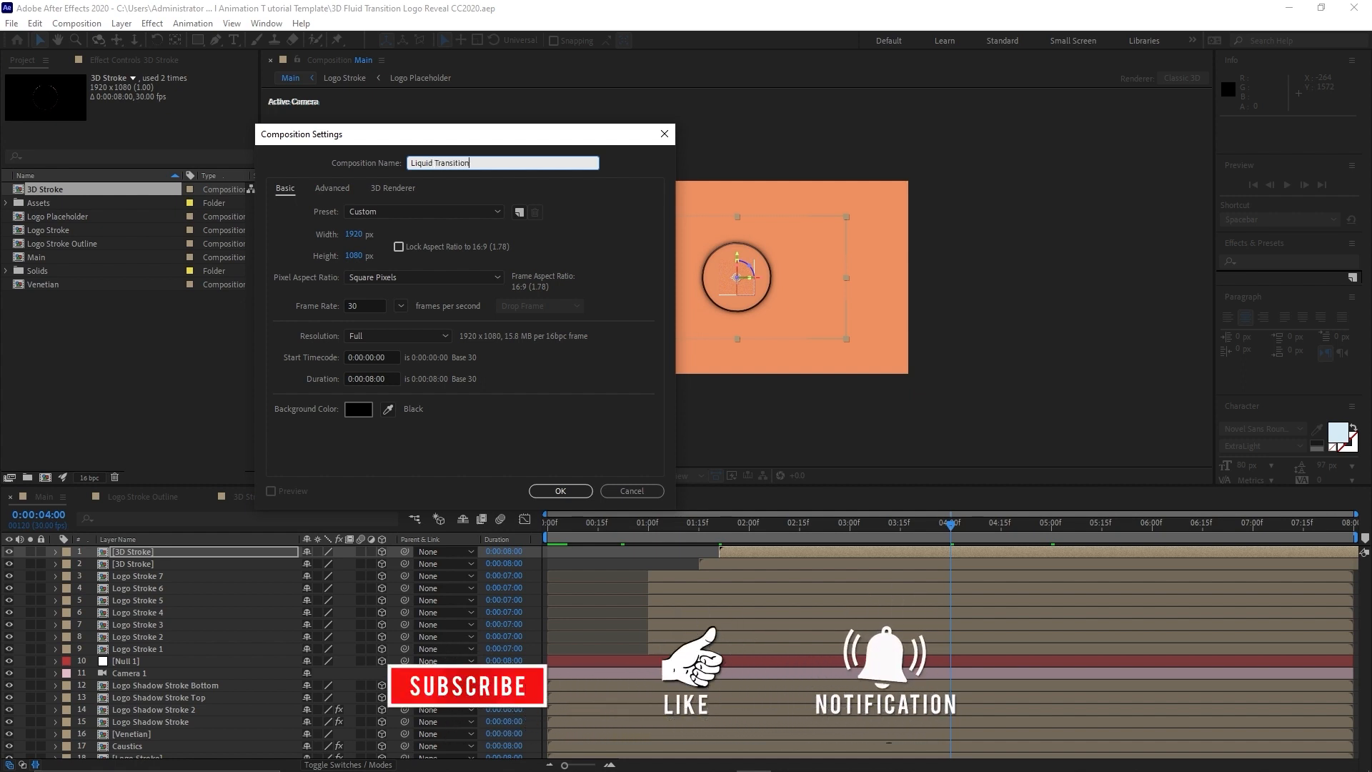
pyautogui.click(572, 492)
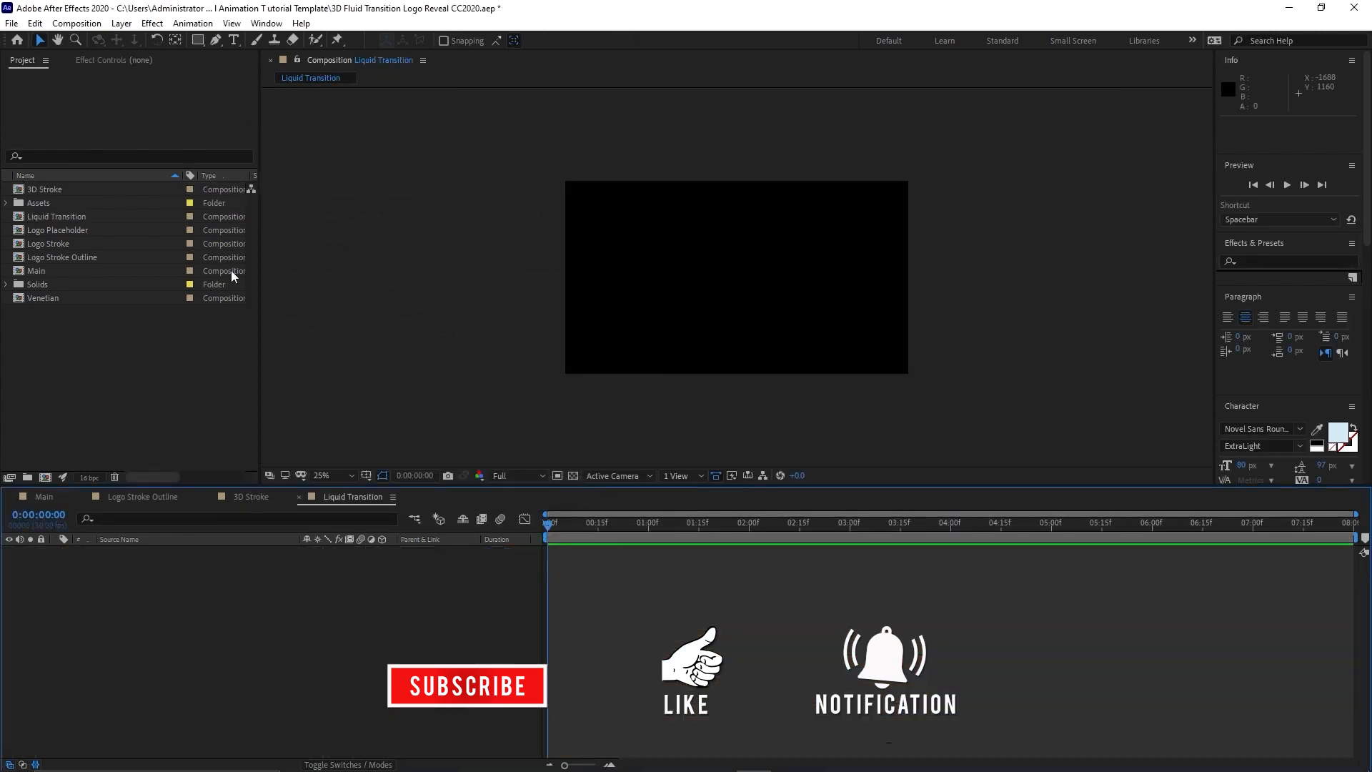
# Add a black, composition-sized solid named Fractal to the Liquid Transition composition.
pyautogui.click(122, 23)
pyautogui.moveTo(331, 41)
pyautogui.click(372, 58)
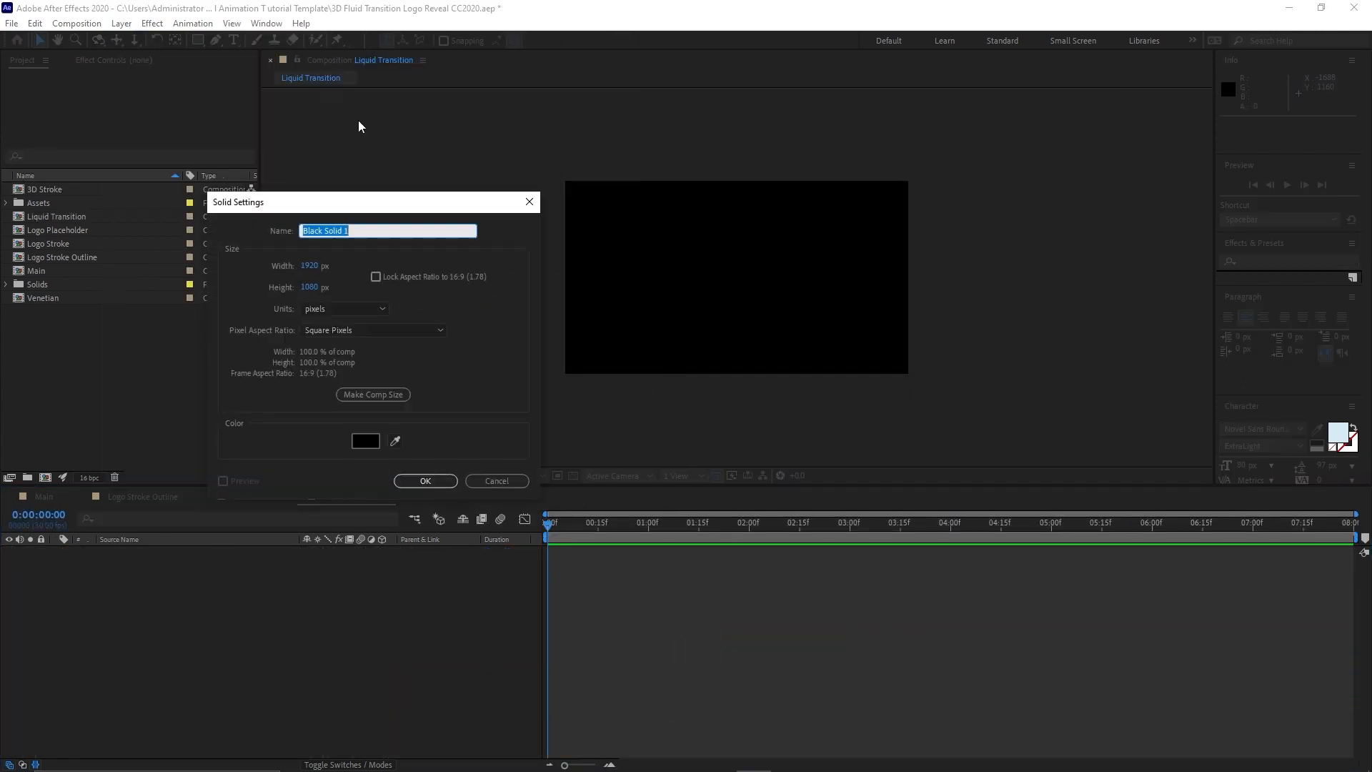
pyautogui.write('Fractal')
pyautogui.click(384, 395)
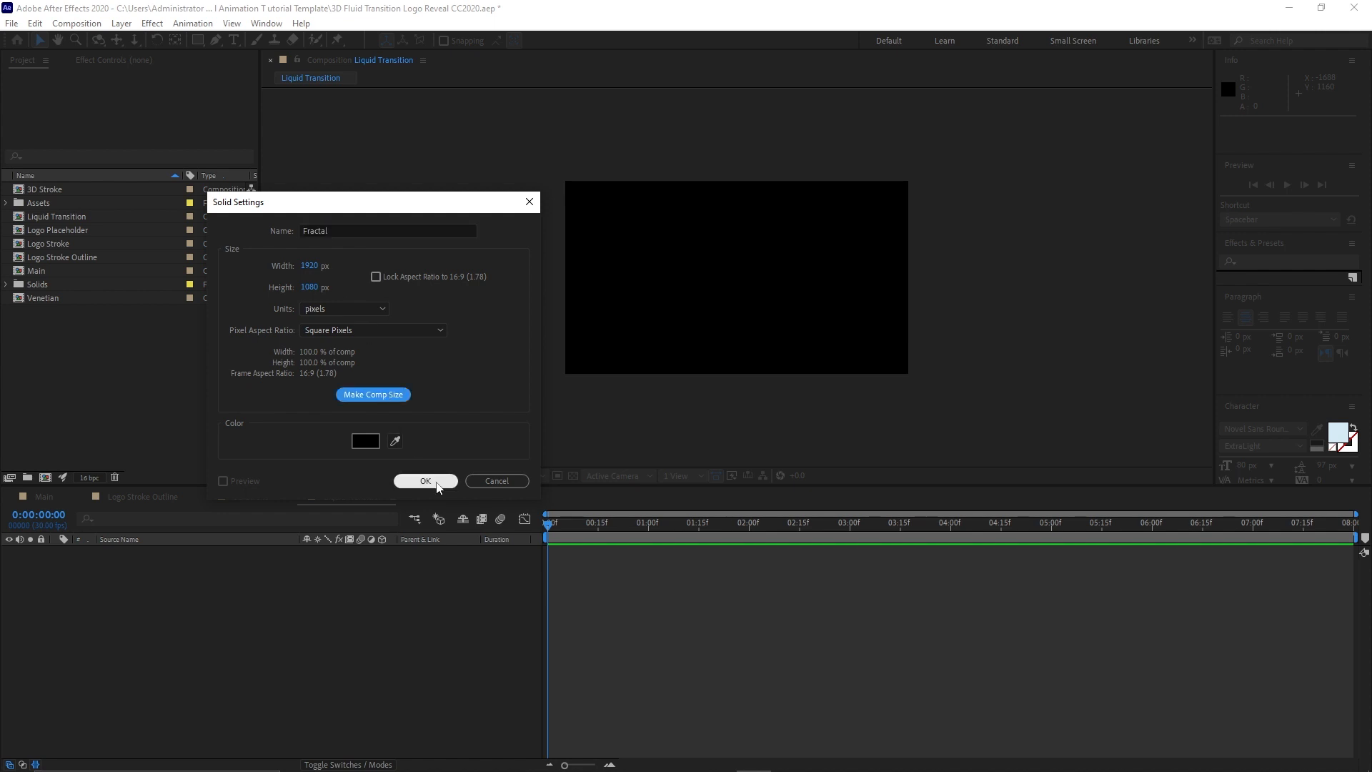
pyautogui.click(426, 480)
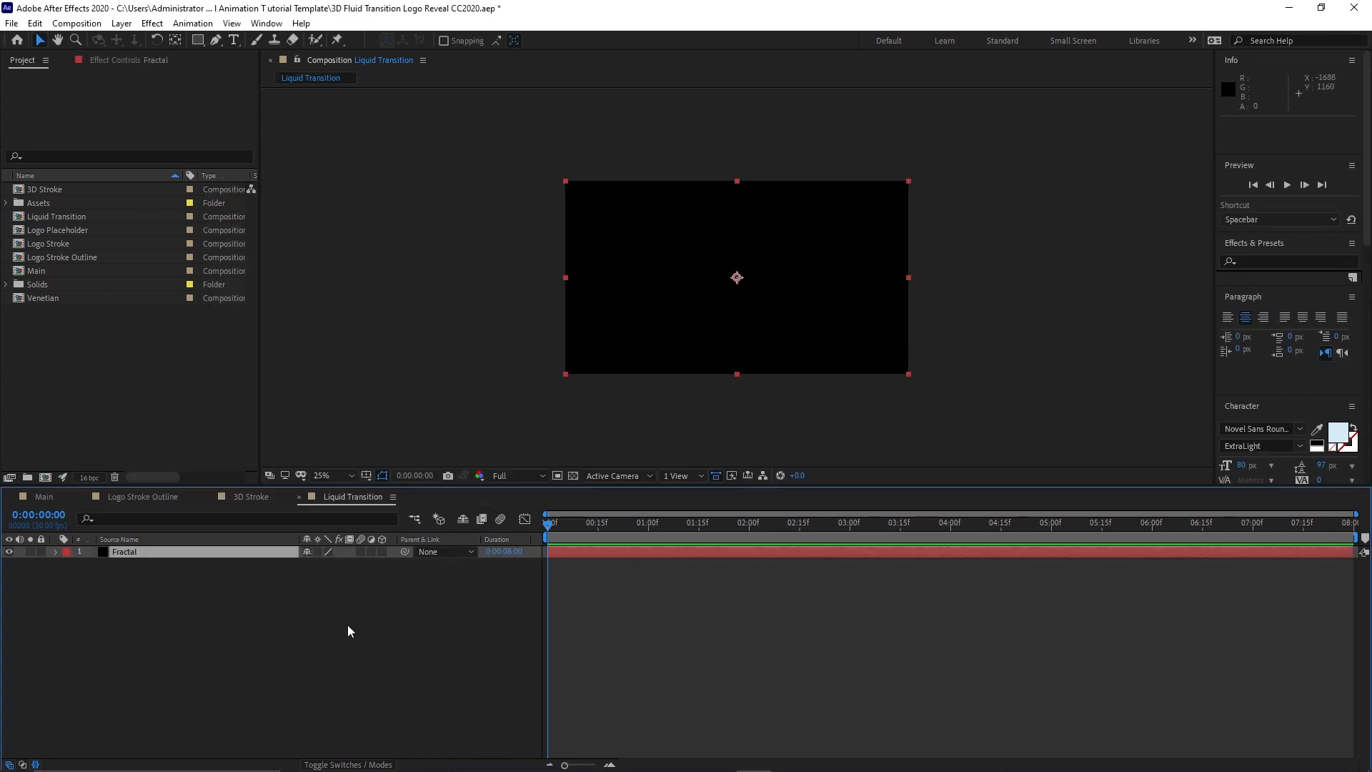
# Apply the Fractal Noise effect to the Fractal solid.
pyautogui.click(152, 23)
pyautogui.moveTo(287, 303)
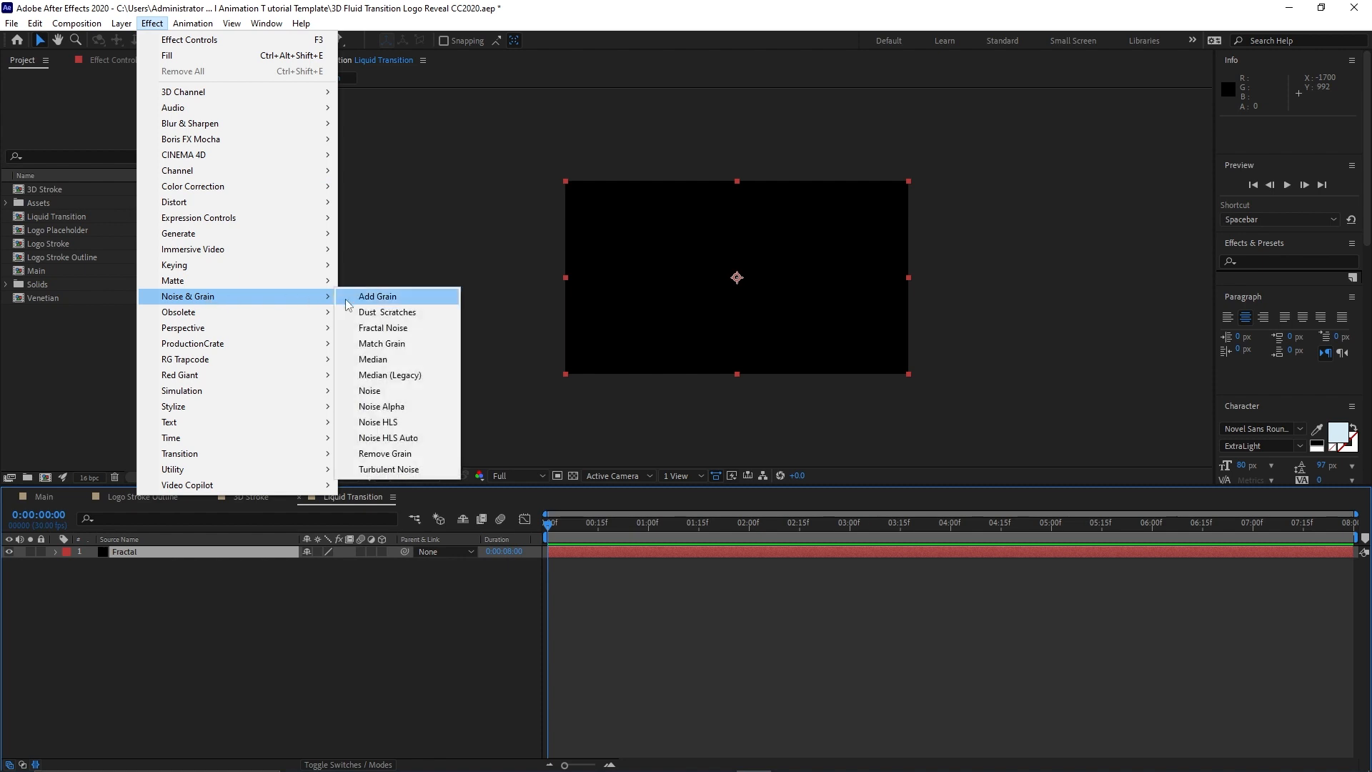
pyautogui.click(372, 328)
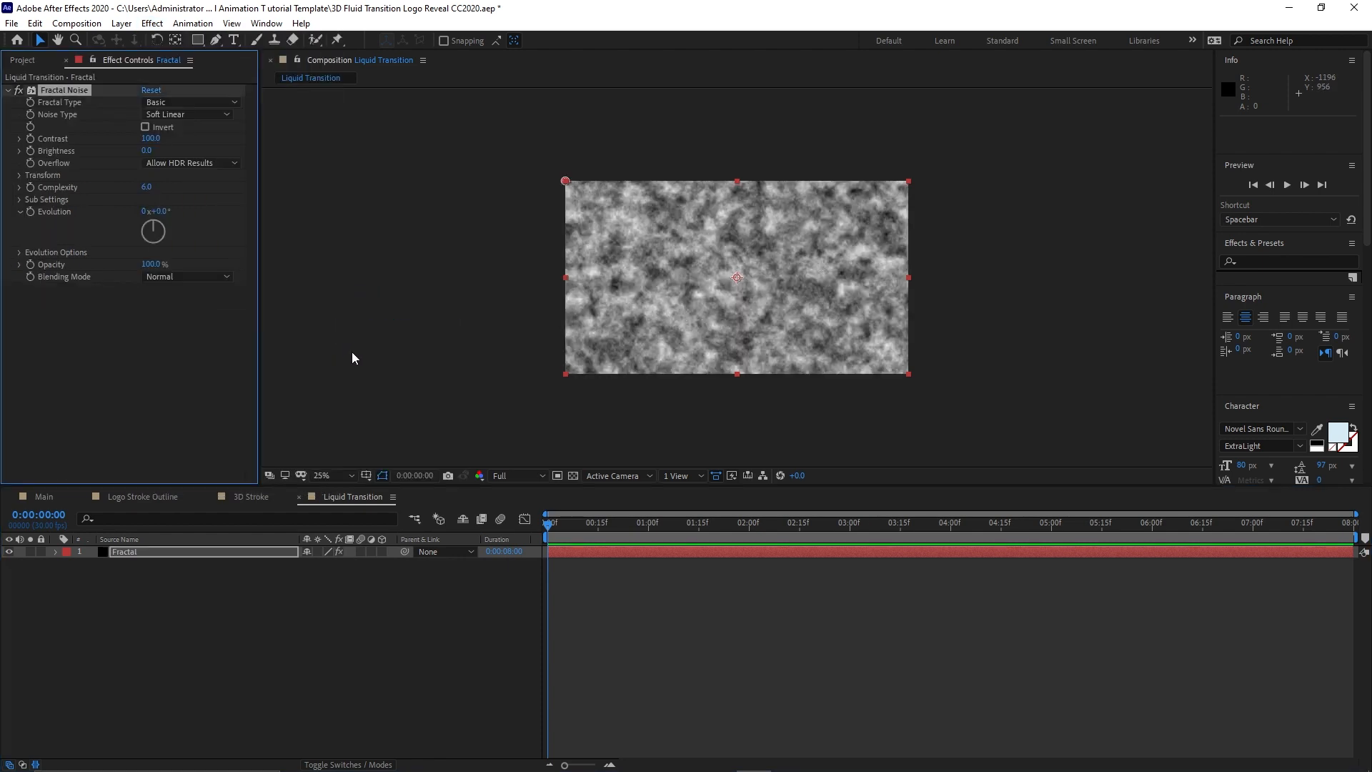
# Set Fractal Noise Contrast to 1936, Brightness to -990 and Complexity to 1, and keyframe Contrast and Brightness at 0:00:00:00.
pyautogui.click(152, 138)
pyautogui.write('1936')
pyautogui.click(142, 153)
pyautogui.write('-990')
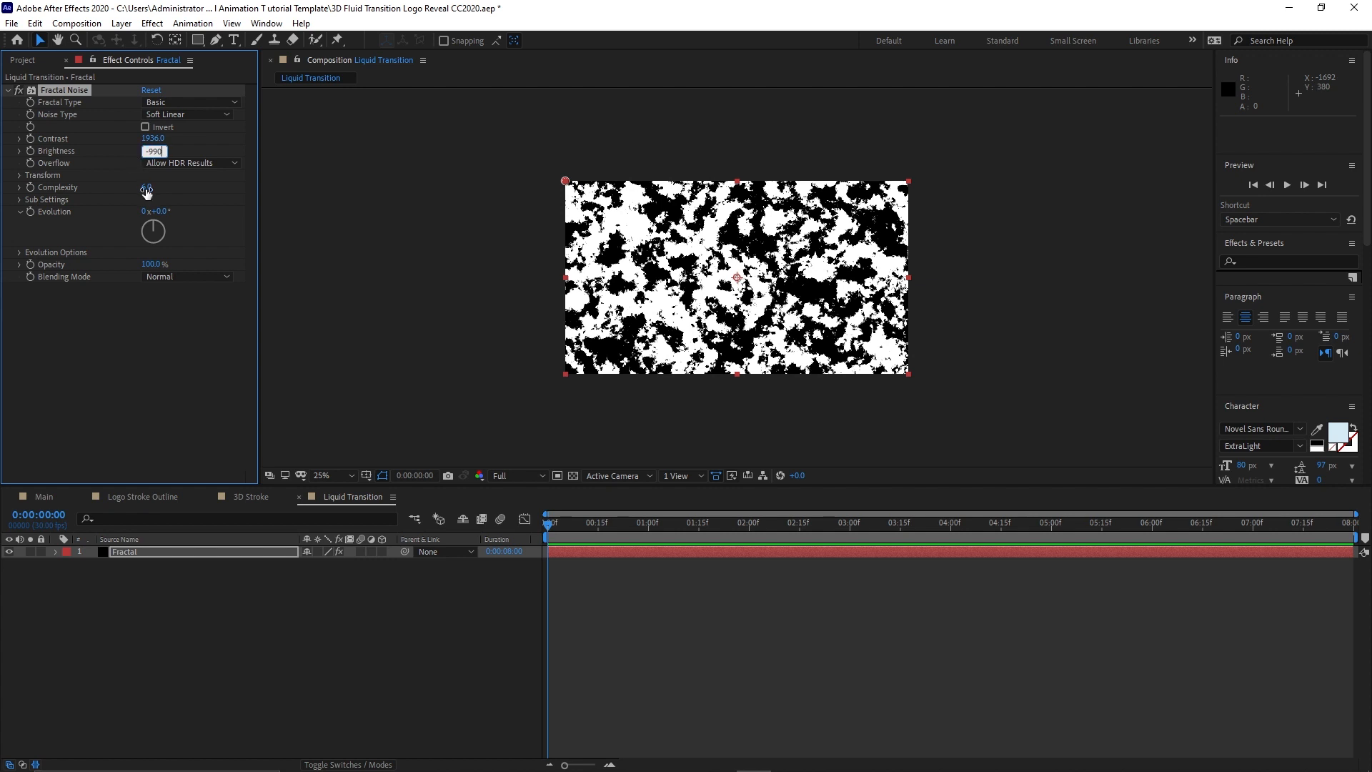
pyautogui.press('Tab')
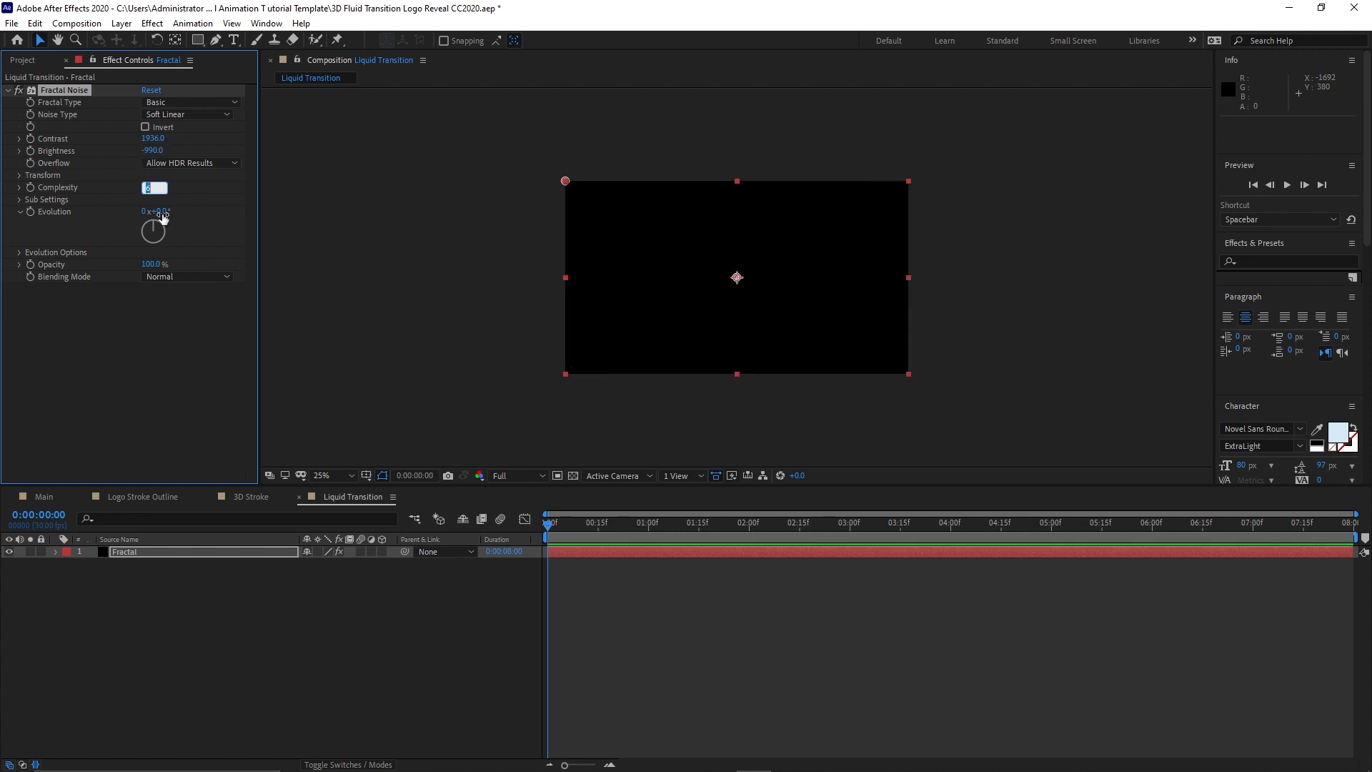
pyautogui.click(19, 200)
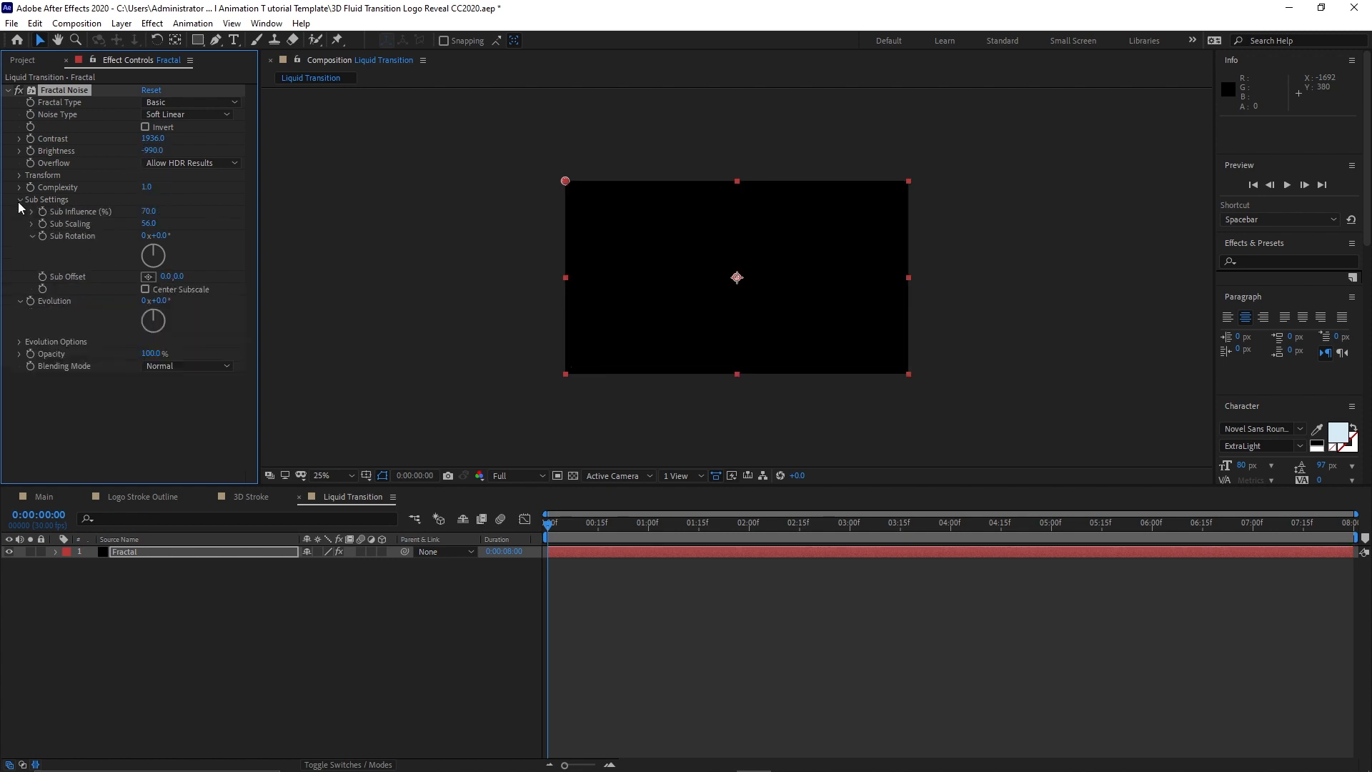
pyautogui.click(29, 150)
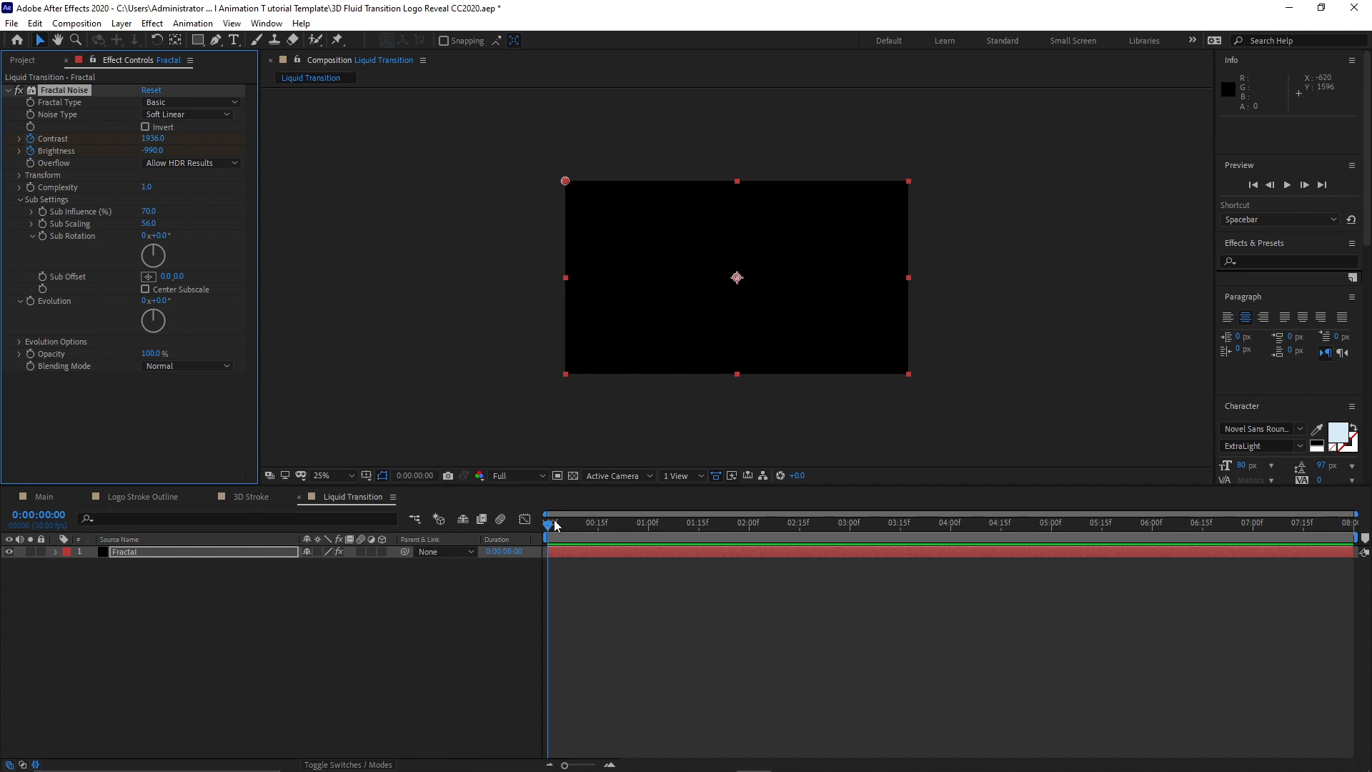
# Set the Fractal Noise transform Scale to 179.2 and collapse the effect's Transform and Sub Settings groups.
pyautogui.click(20, 176)
pyautogui.click(148, 212)
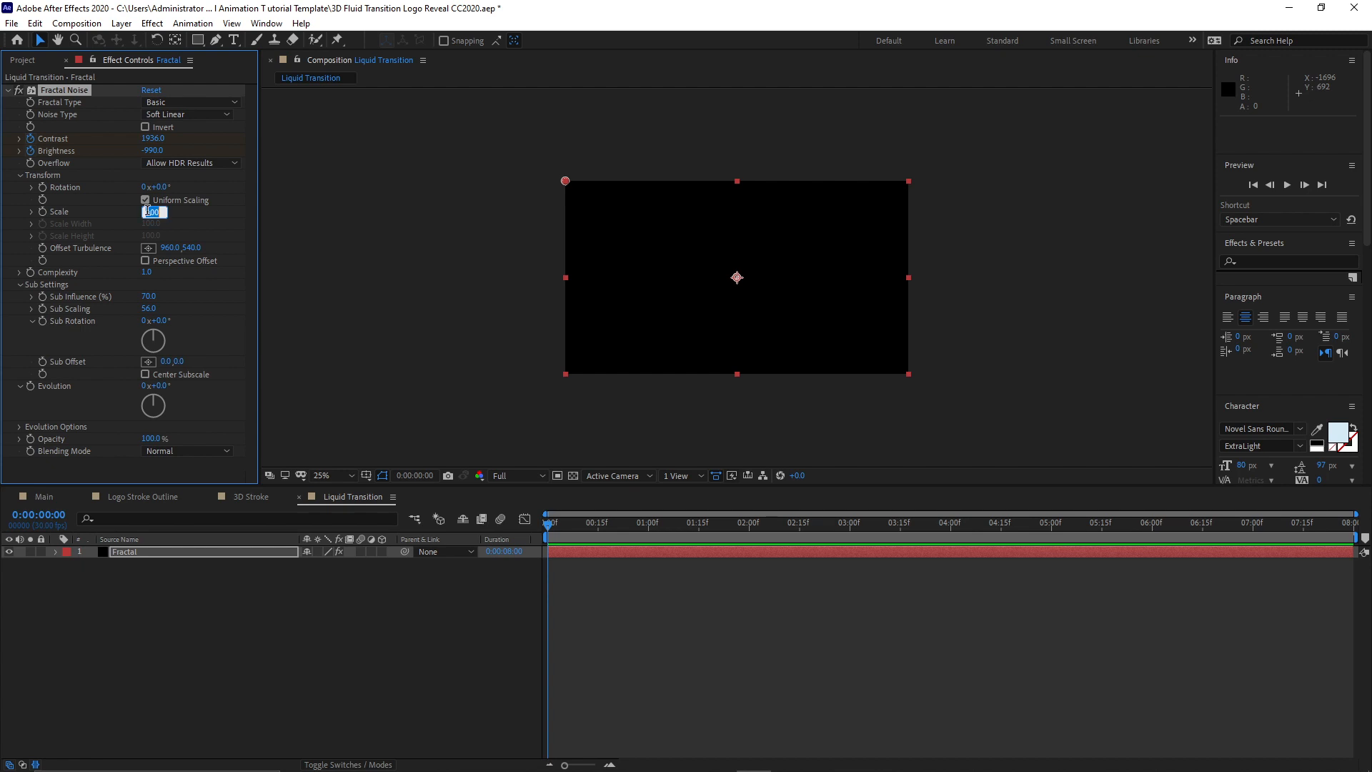
pyautogui.write('179.2')
pyautogui.click(212, 400)
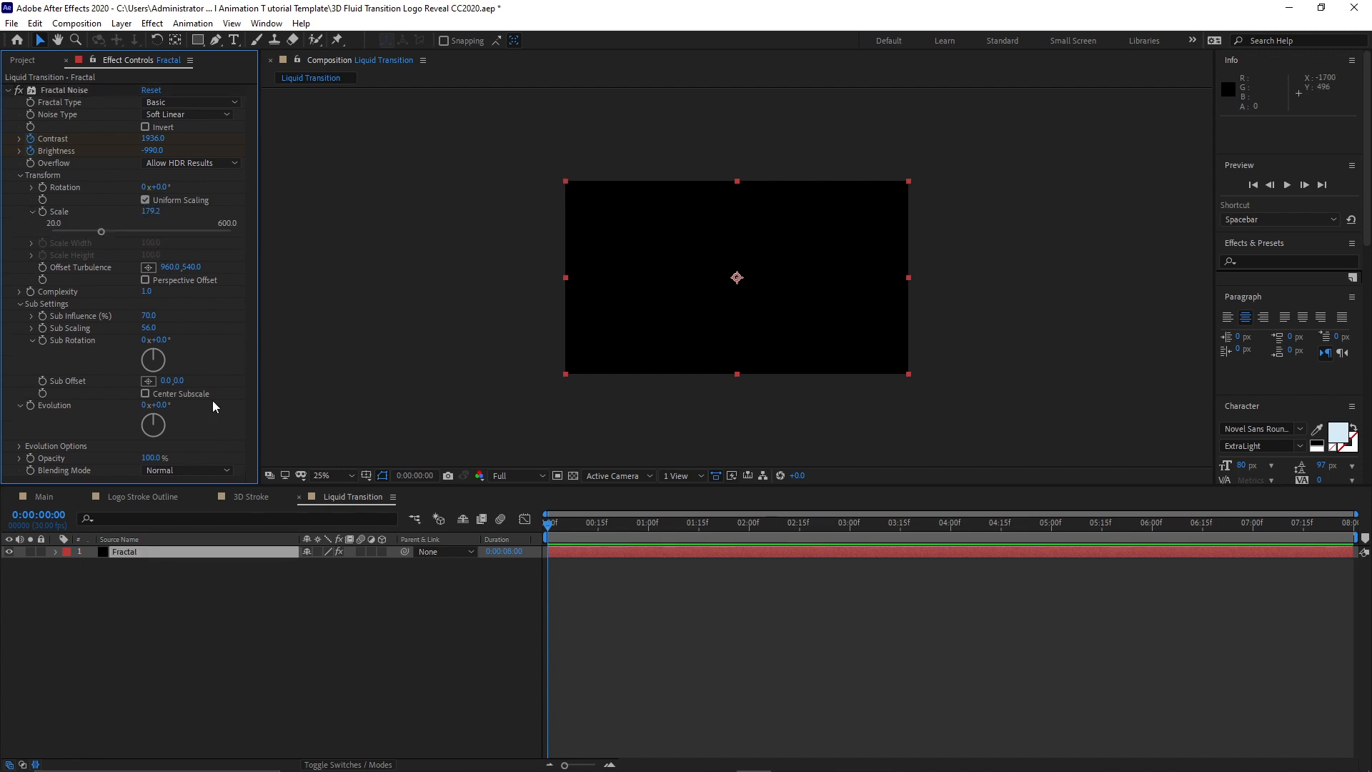
pyautogui.click(19, 304)
pyautogui.click(20, 175)
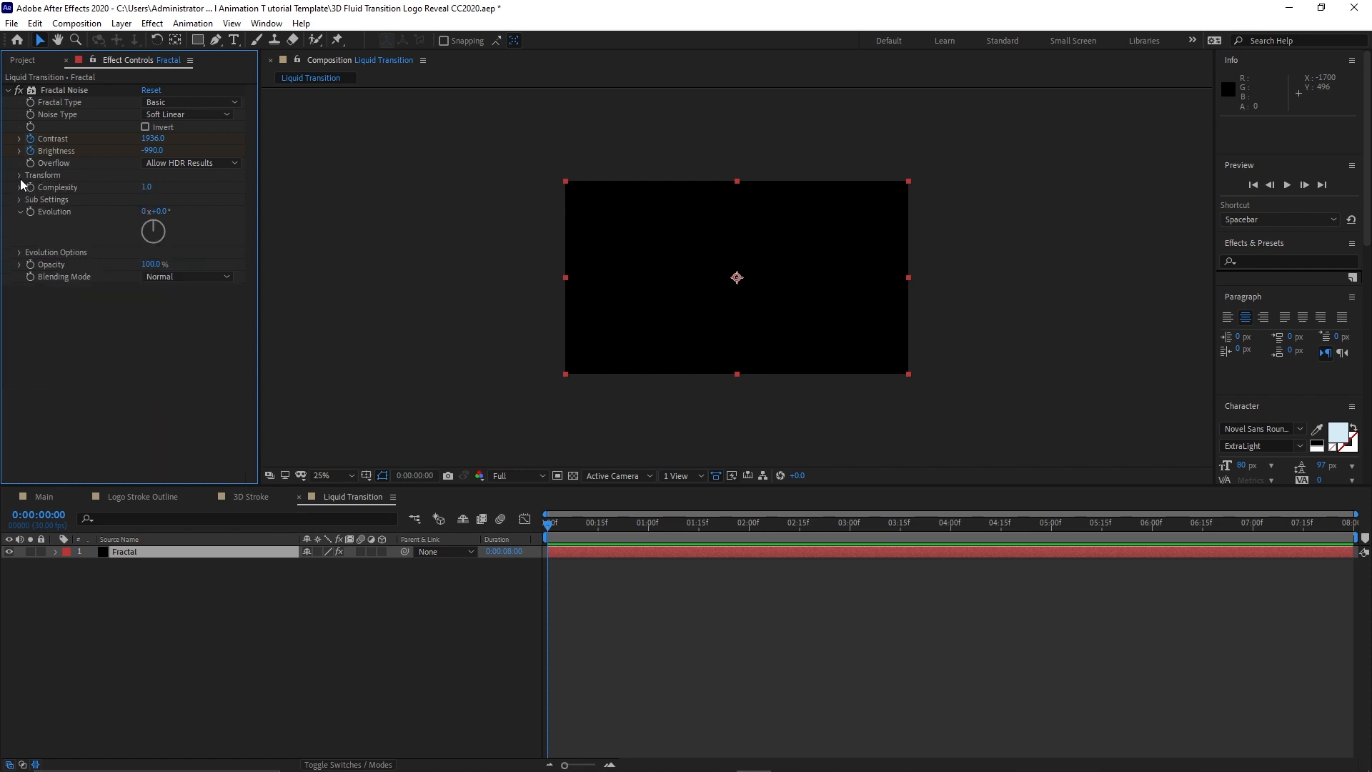
# Keyframe the Fractal Noise Contrast at 1117 and Brightness at 680 at 0:00:05:00, and preview the transition.
pyautogui.moveTo(551, 526); pyautogui.dragTo(1054, 551)
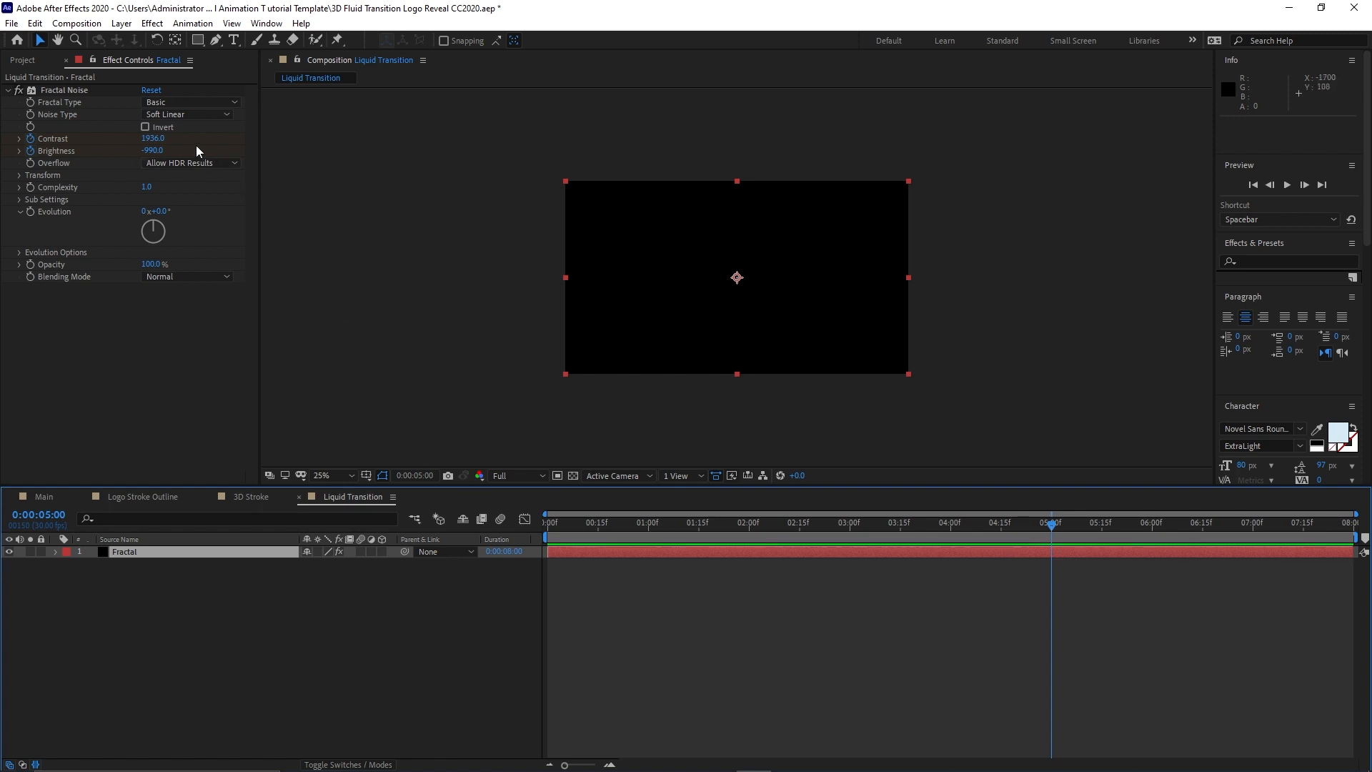
pyautogui.click(147, 139)
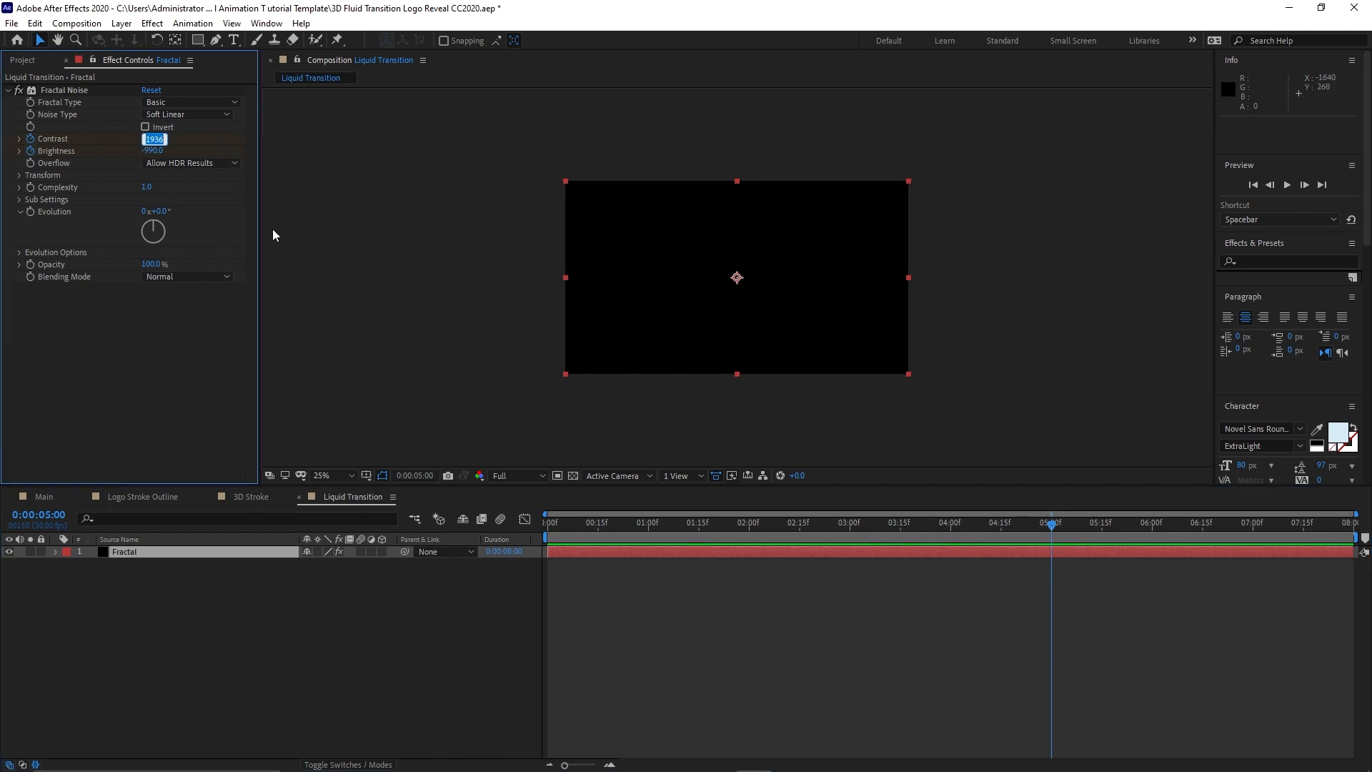
pyautogui.write('1117')
pyautogui.press('Tab')
pyautogui.write('6')
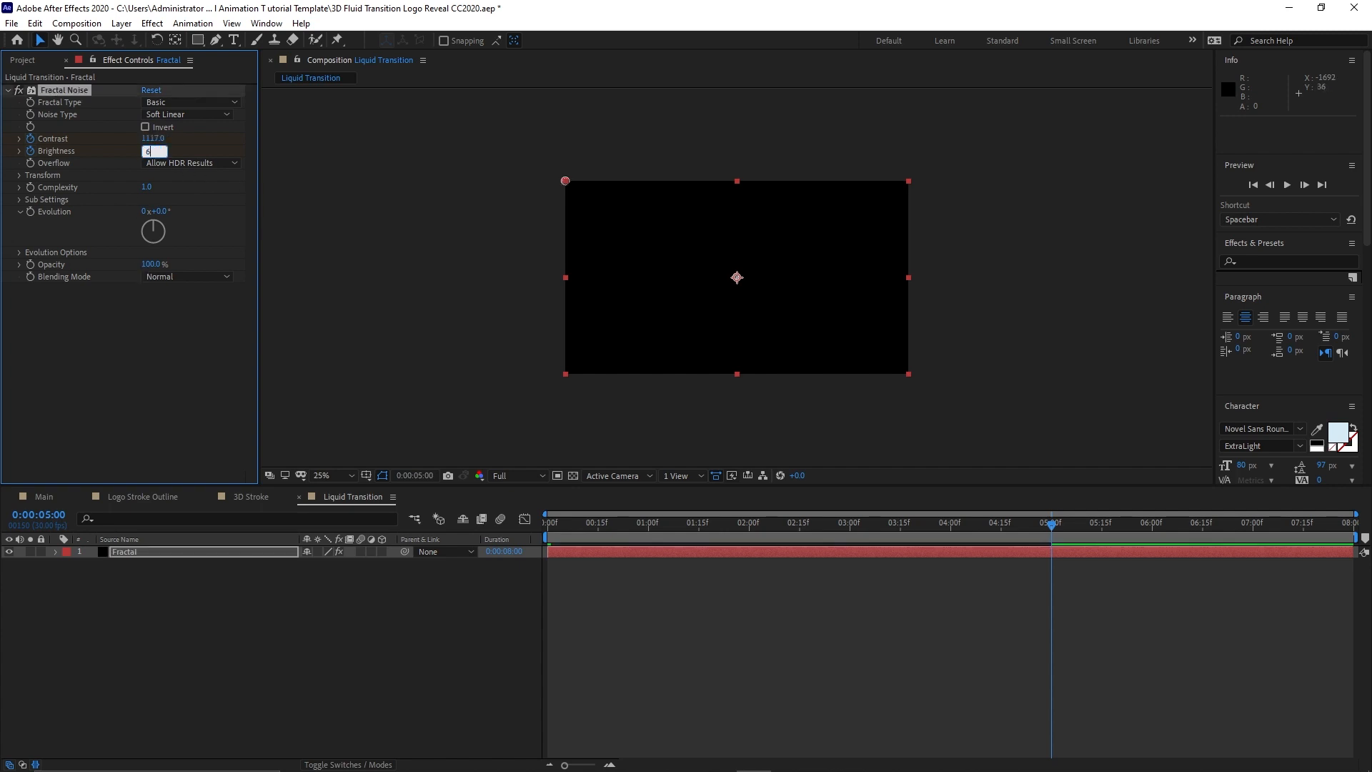
pyautogui.write('80')
pyautogui.click(189, 549)
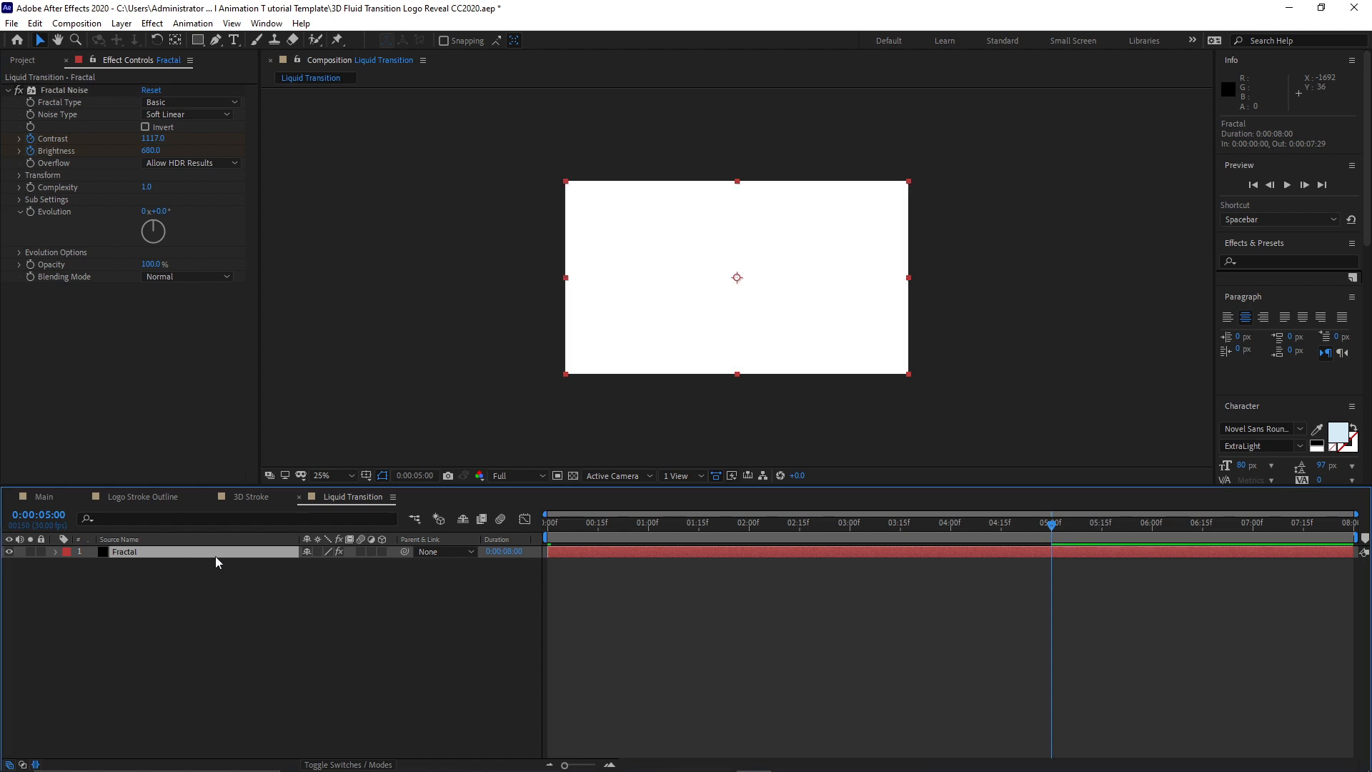
pyautogui.press('u')
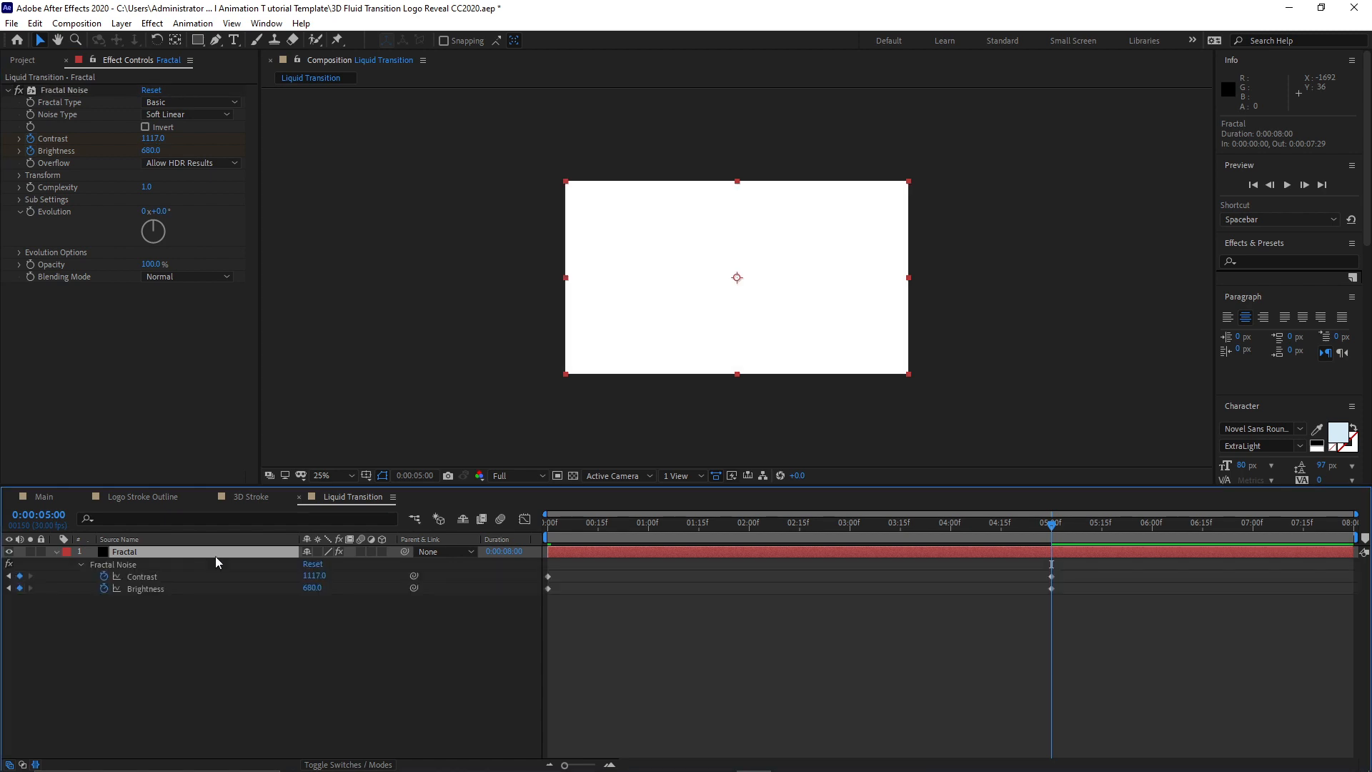
pyautogui.moveTo(1053, 529); pyautogui.dragTo(840, 554)
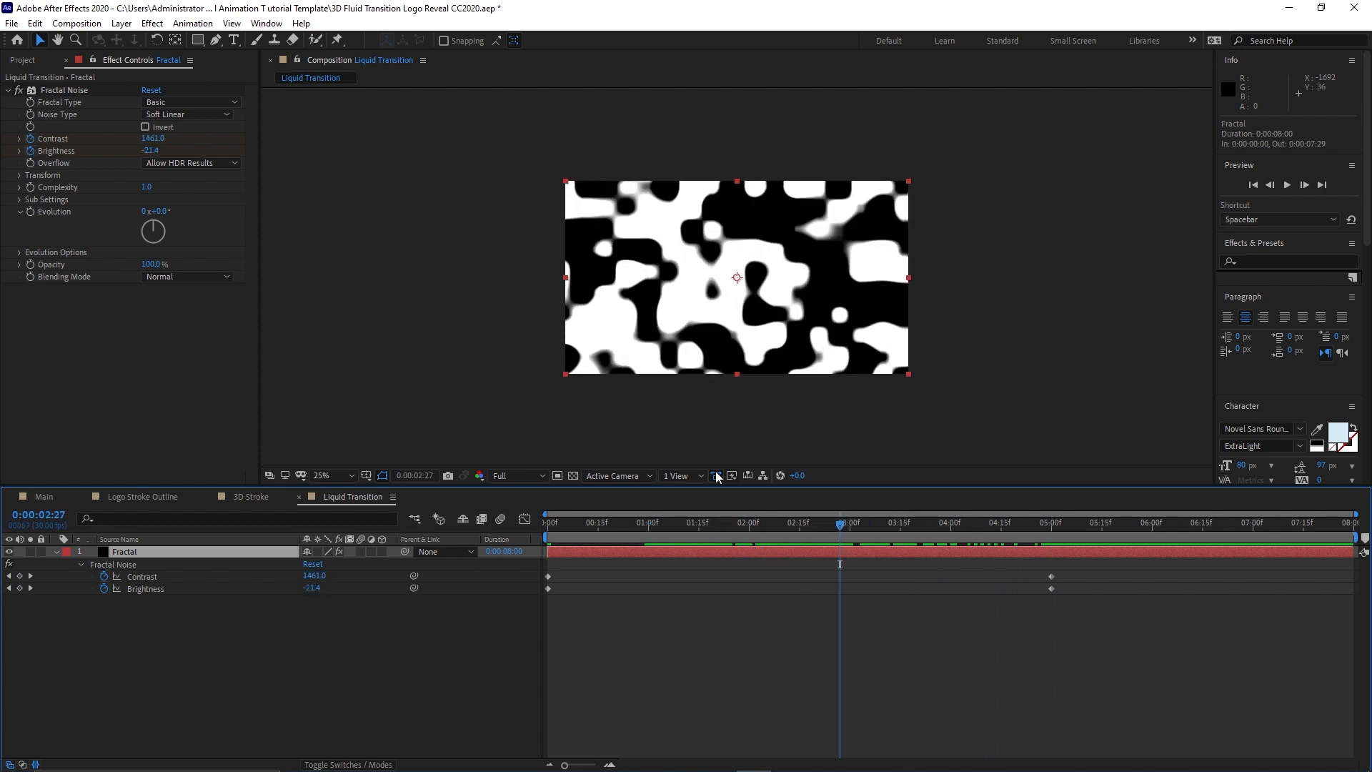
# Create a new 1920 x 1080, eight-second composition named Liquid Logo.
pyautogui.click(76, 23)
pyautogui.click(79, 41)
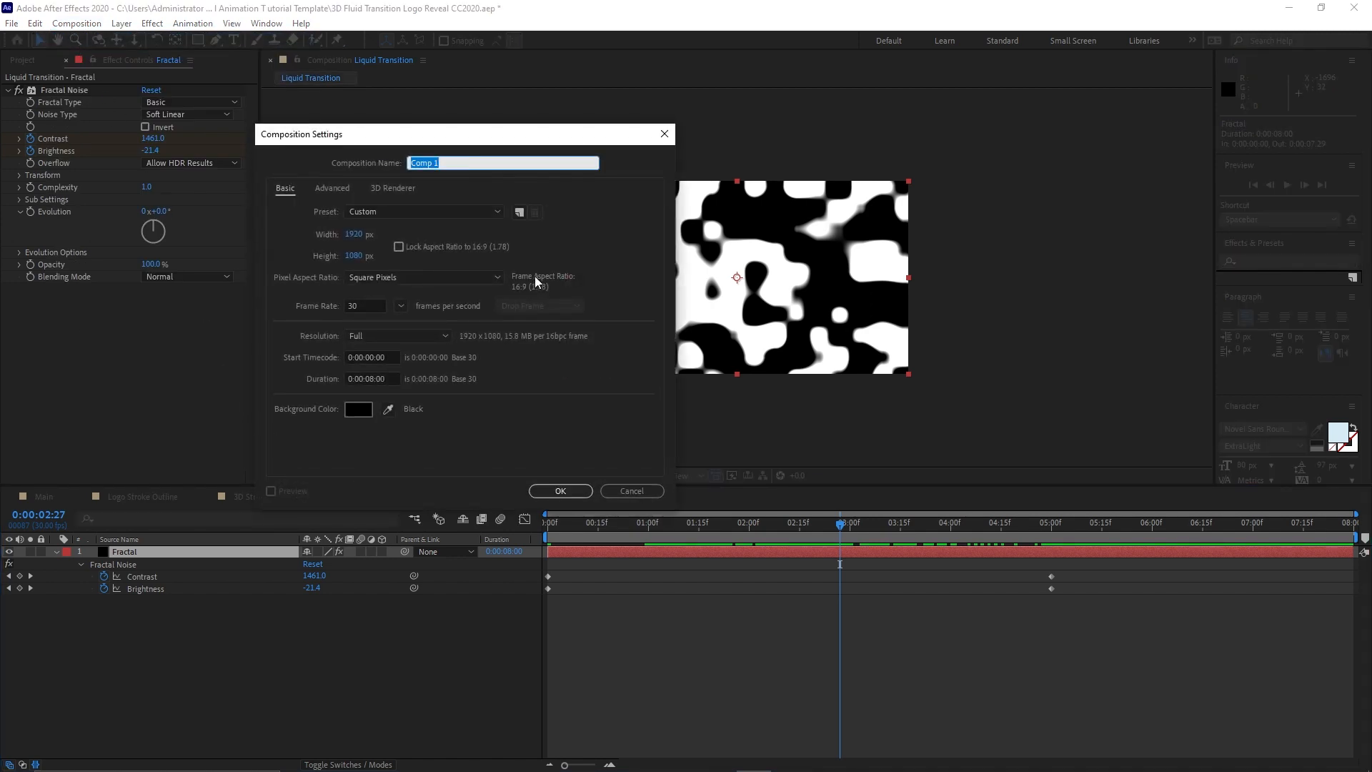
pyautogui.write('Liquid Logo')
pyautogui.click(561, 491)
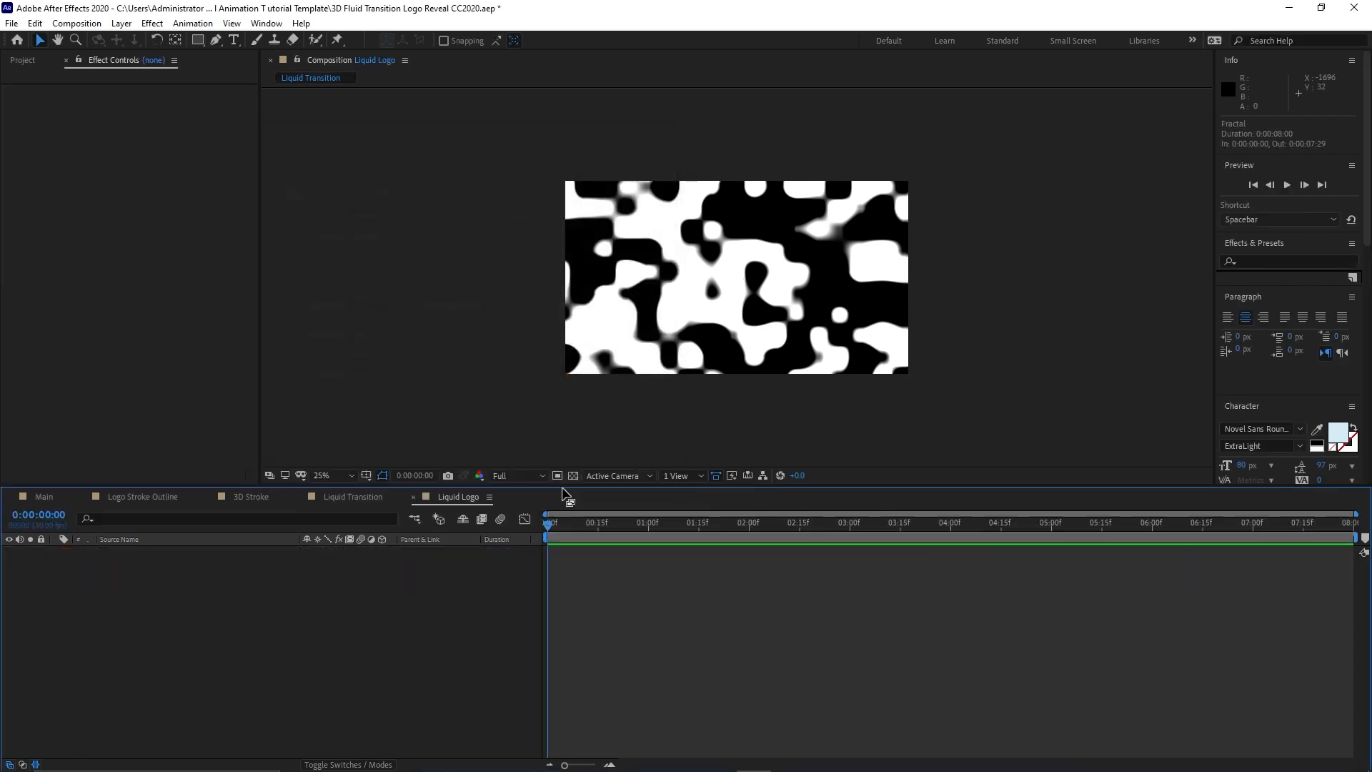
# Add the Liquid Transition composition to Liquid Logo and place the Logo Placeholder composition beneath it.
pyautogui.click(16, 61)
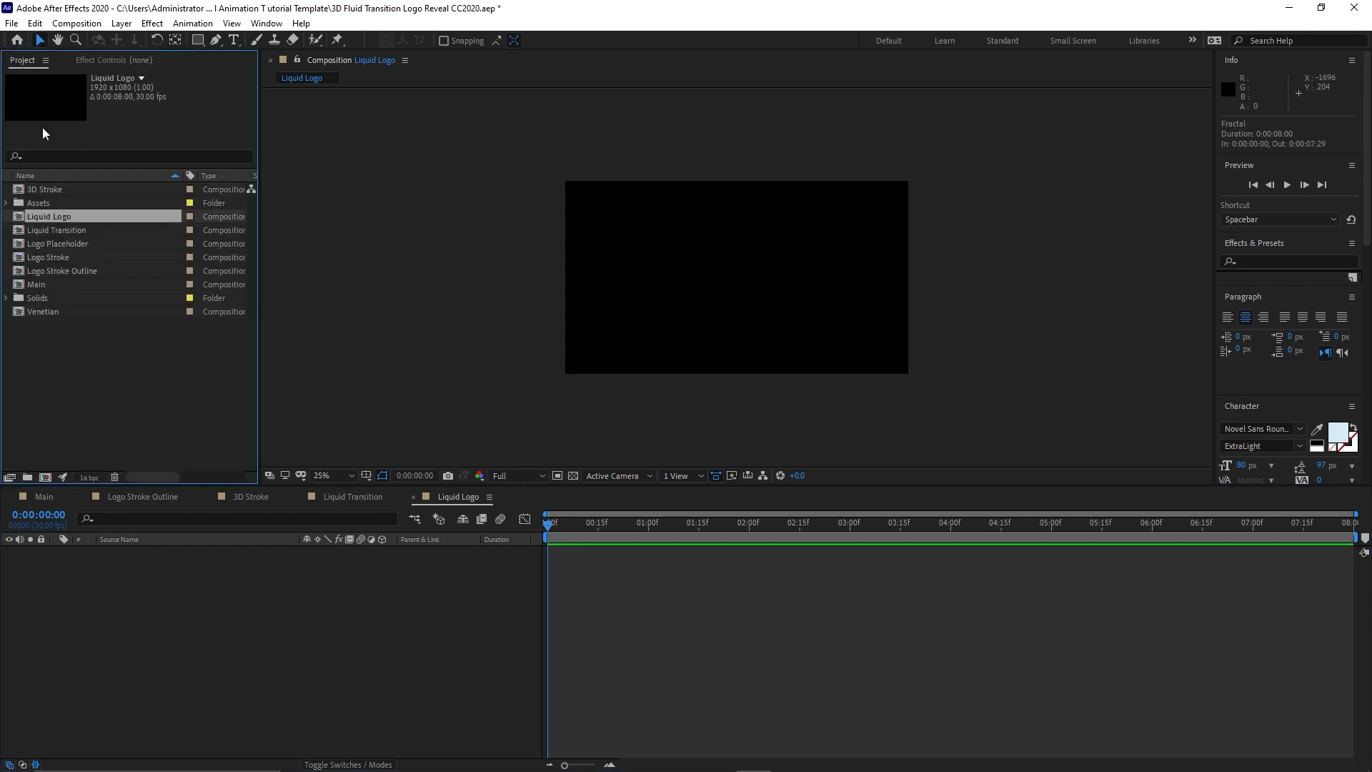
pyautogui.click(80, 368)
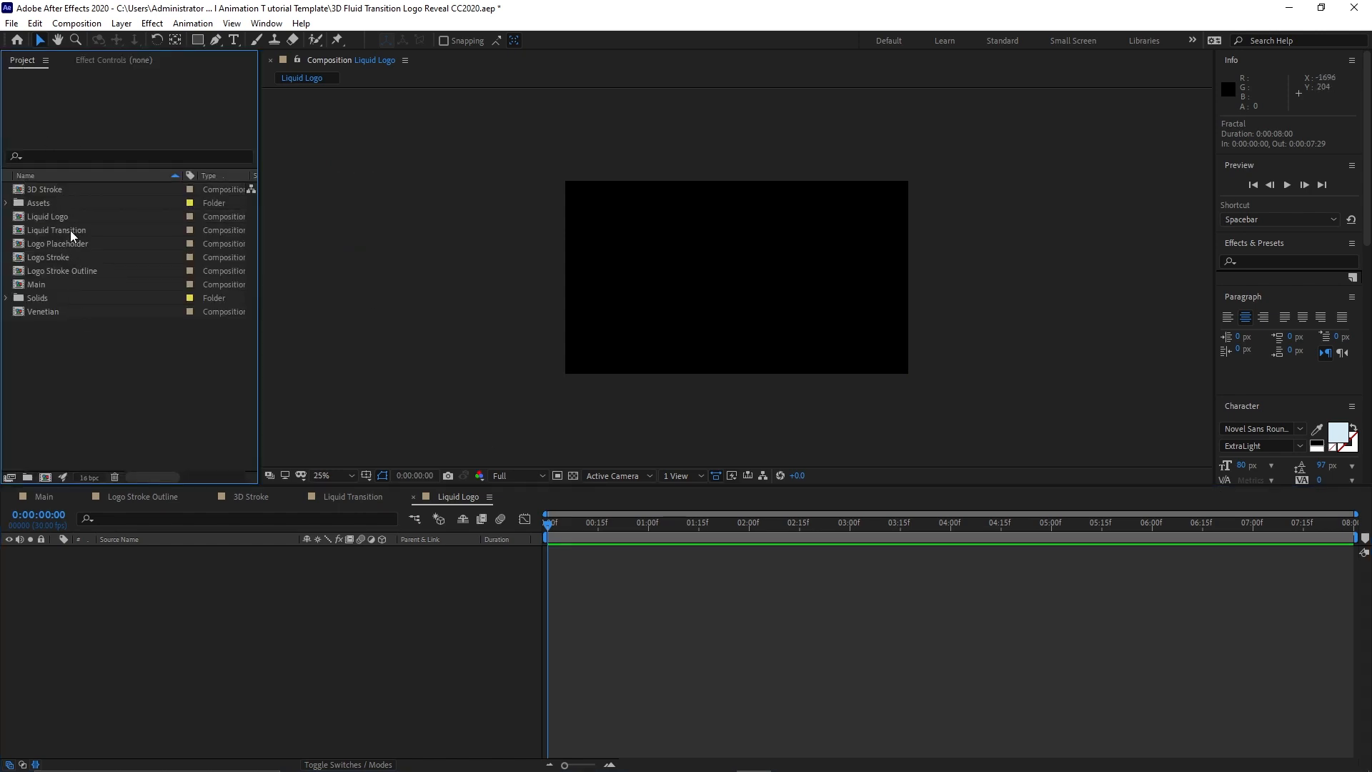
pyautogui.moveTo(70, 230); pyautogui.dragTo(199, 611)
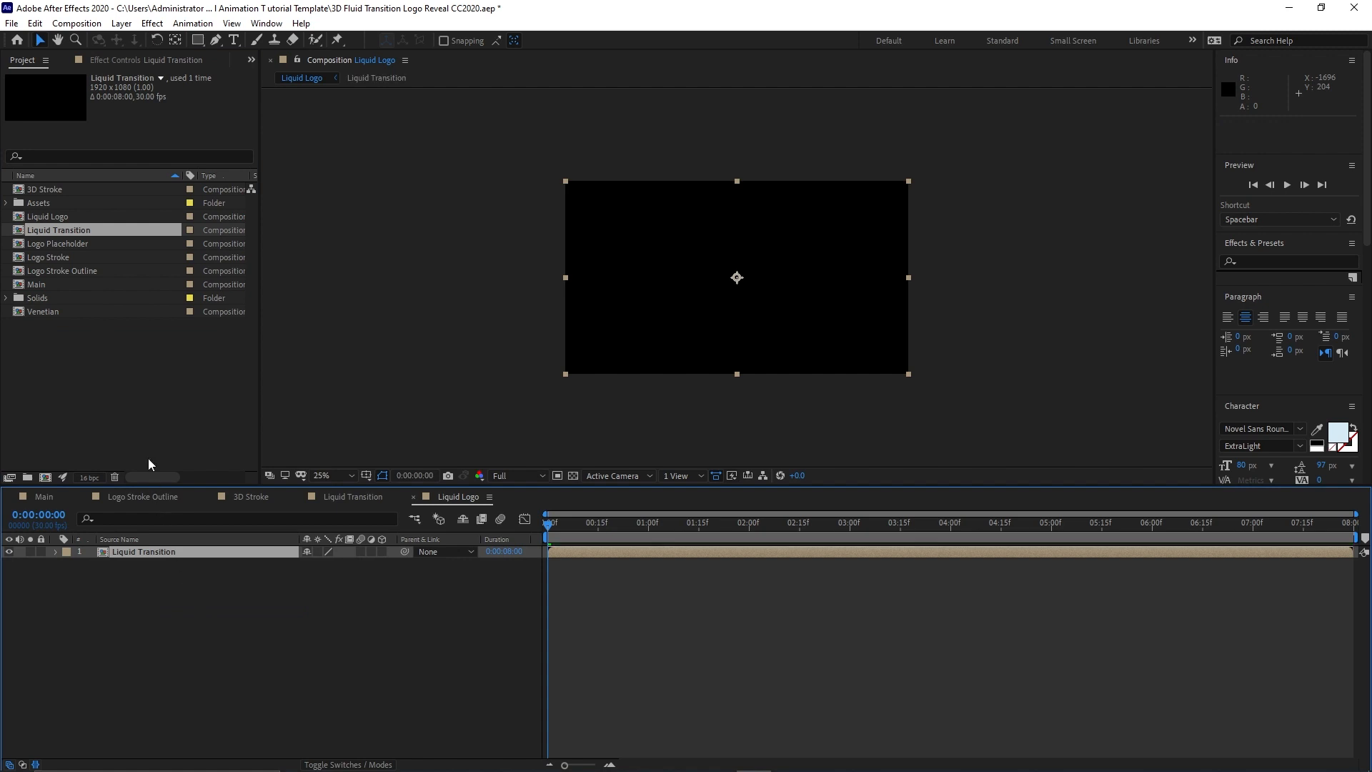
pyautogui.moveTo(79, 247); pyautogui.dragTo(182, 615)
# Set the Liquid Transition layer's blending mode to Stencil Luma and preview the logo reveal up to 0:00:04:03.
pyautogui.click(337, 764)
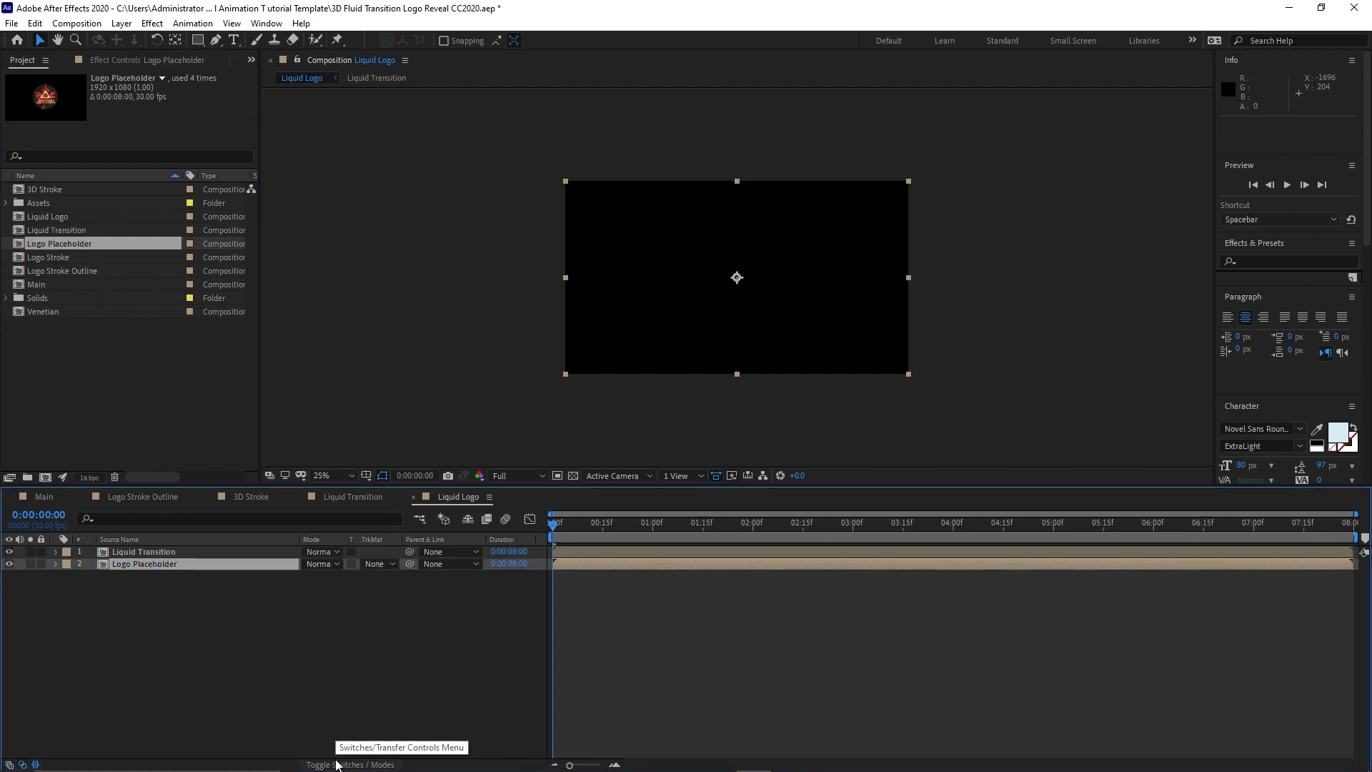
pyautogui.click(338, 553)
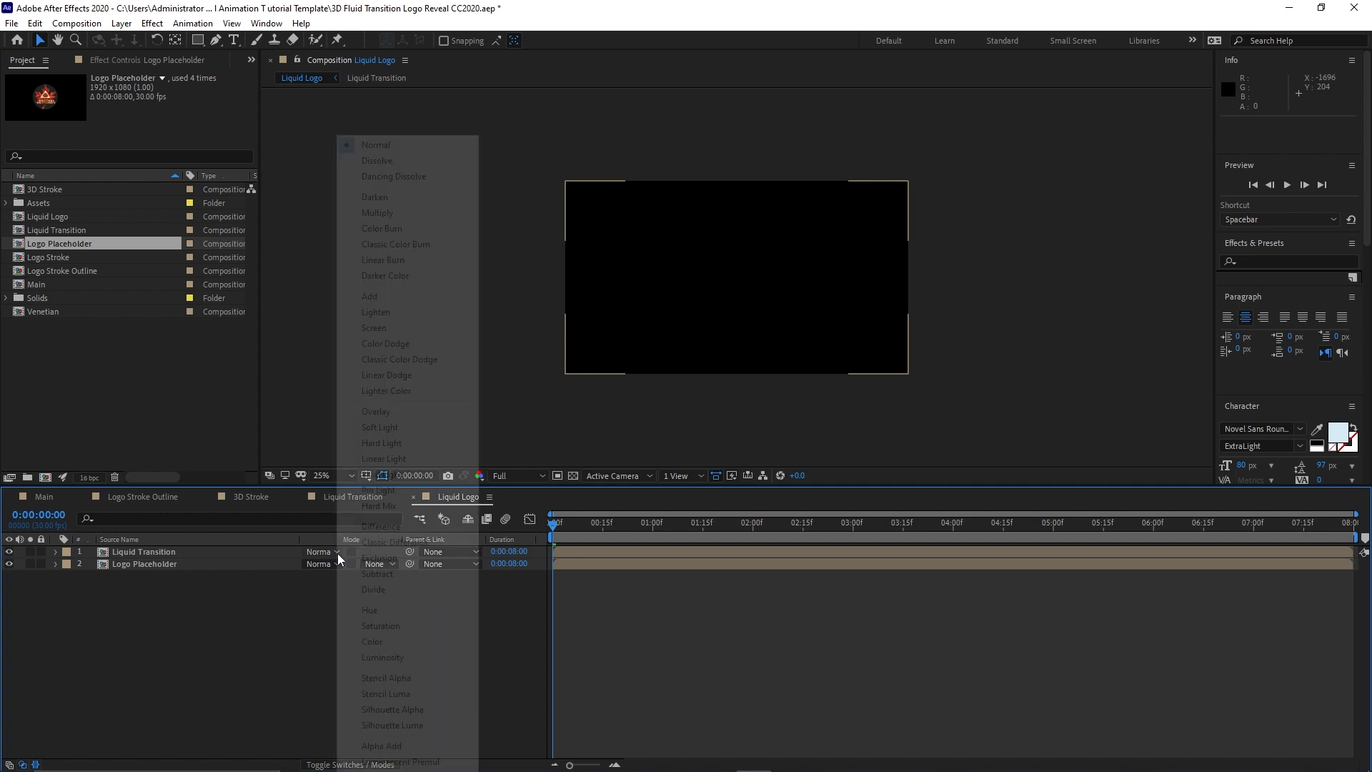
pyautogui.click(363, 695)
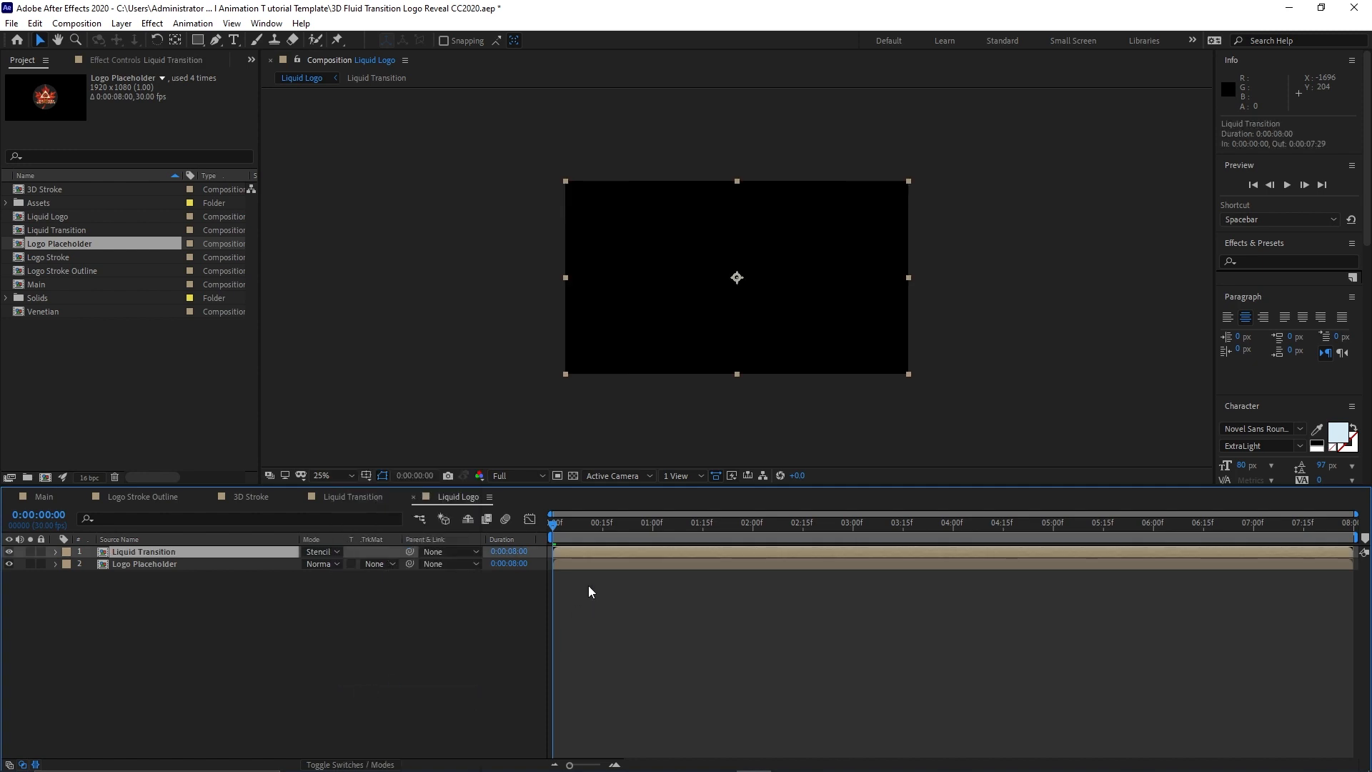
pyautogui.moveTo(555, 523); pyautogui.dragTo(967, 513)
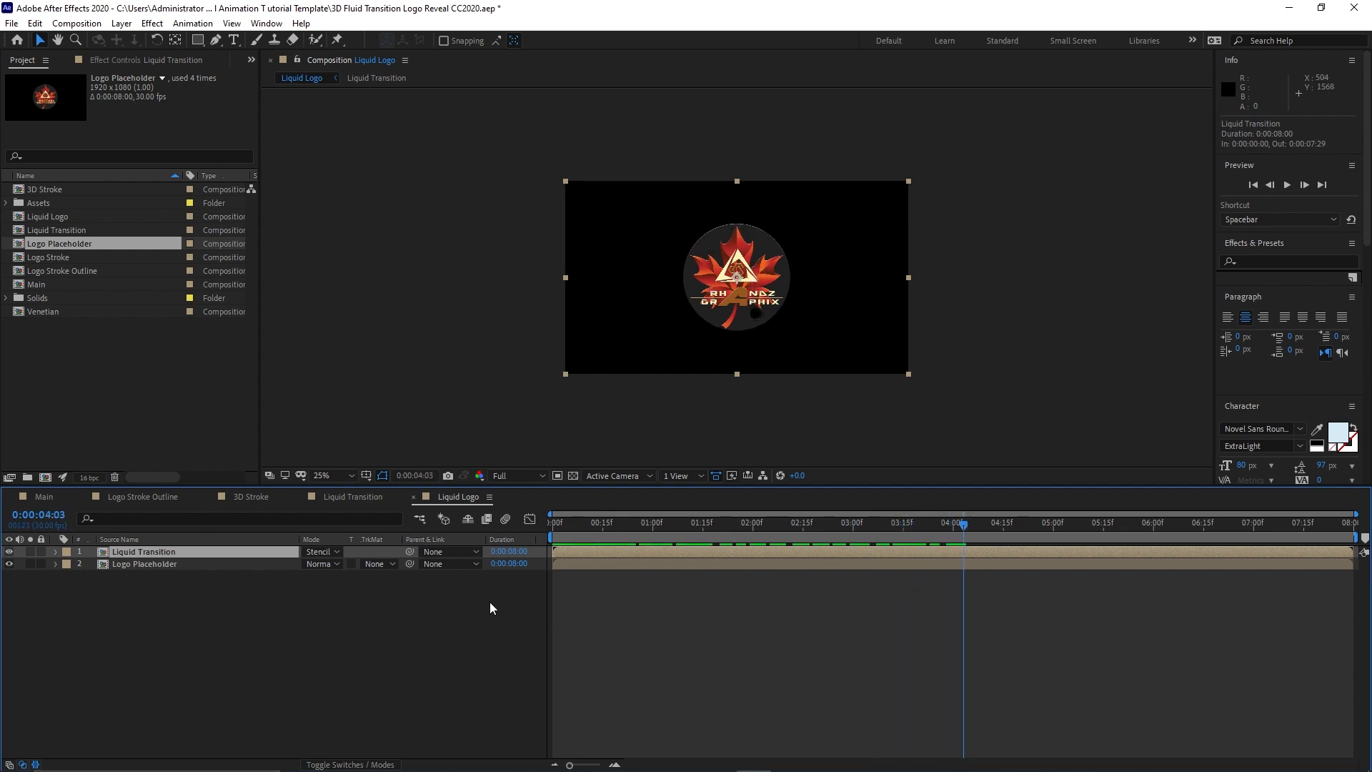
# Apply Curves to the Fractal layer in Liquid Transition and pull the curve to a steep bottom-right bend for hard edges.
pyautogui.click(369, 505)
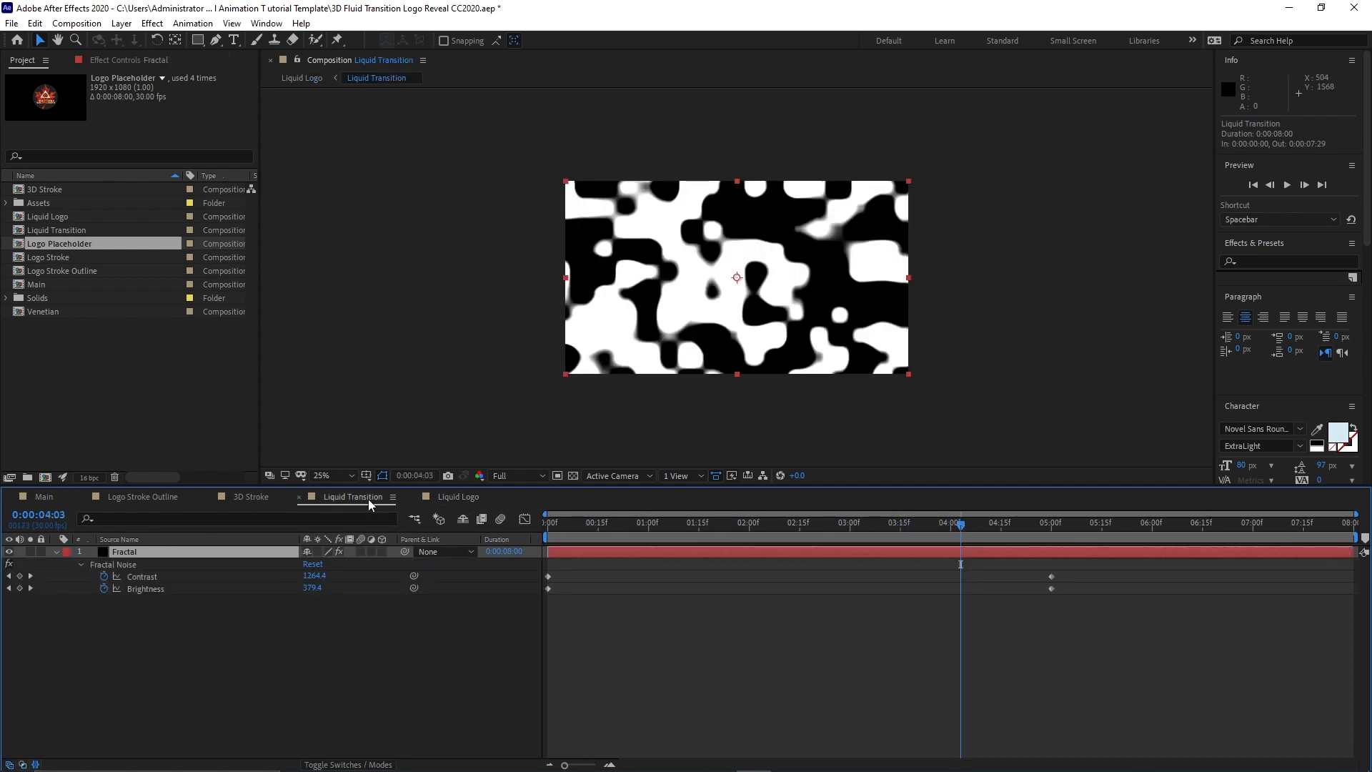
pyautogui.click(130, 62)
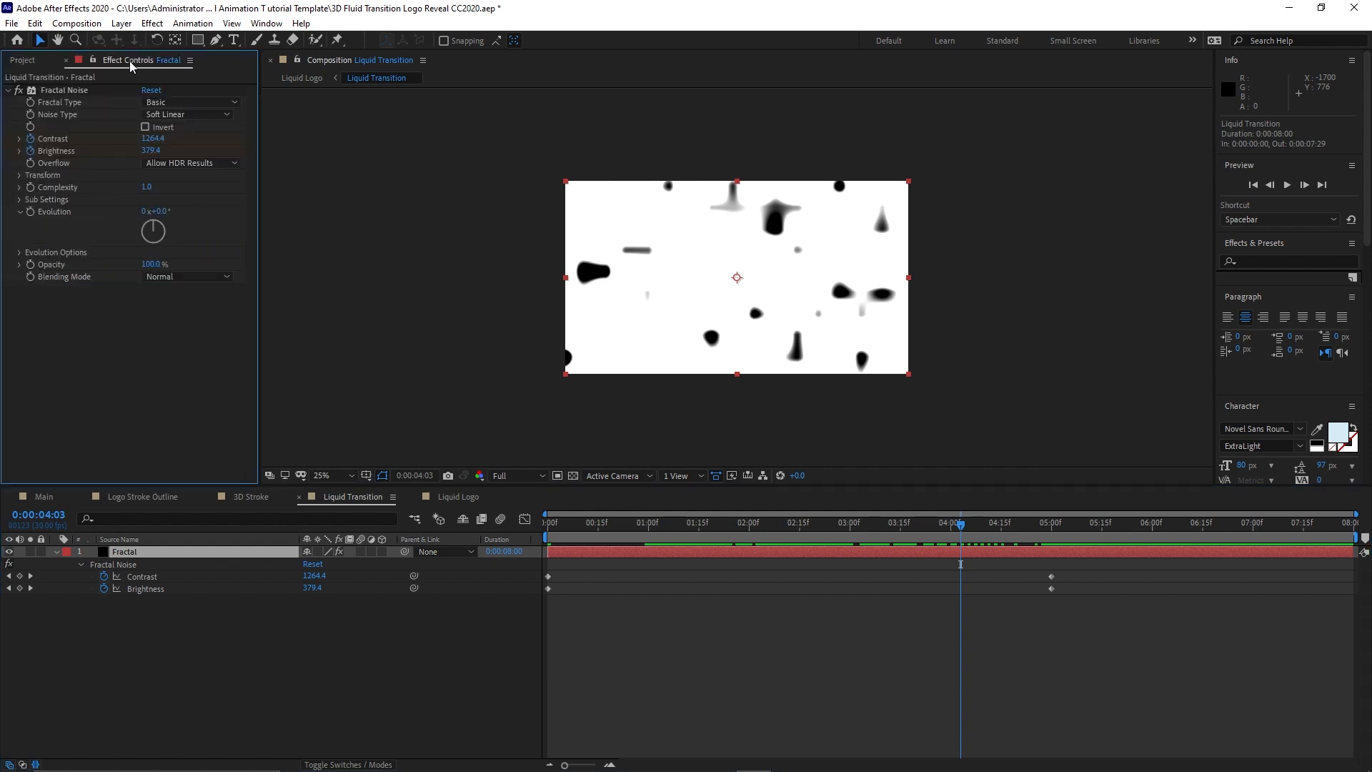
pyautogui.click(164, 21)
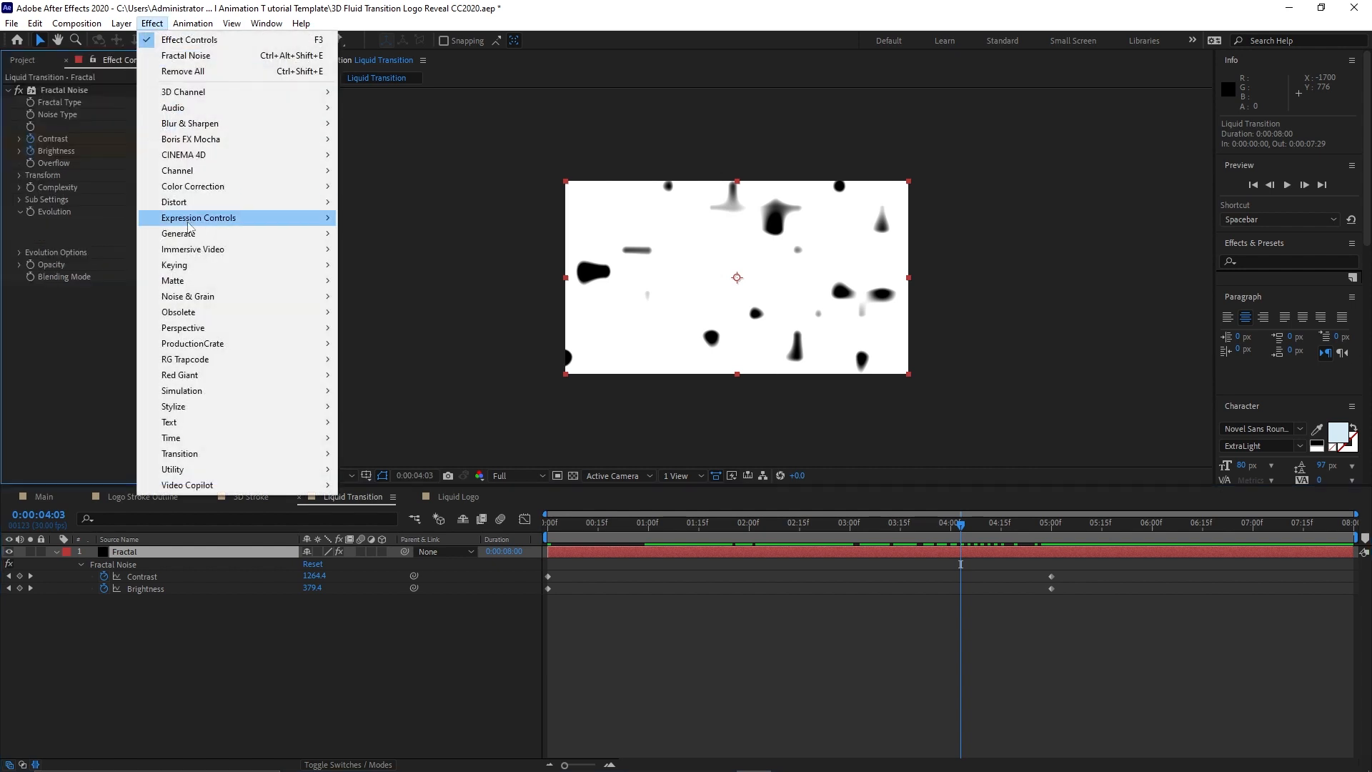
pyautogui.moveTo(209, 191)
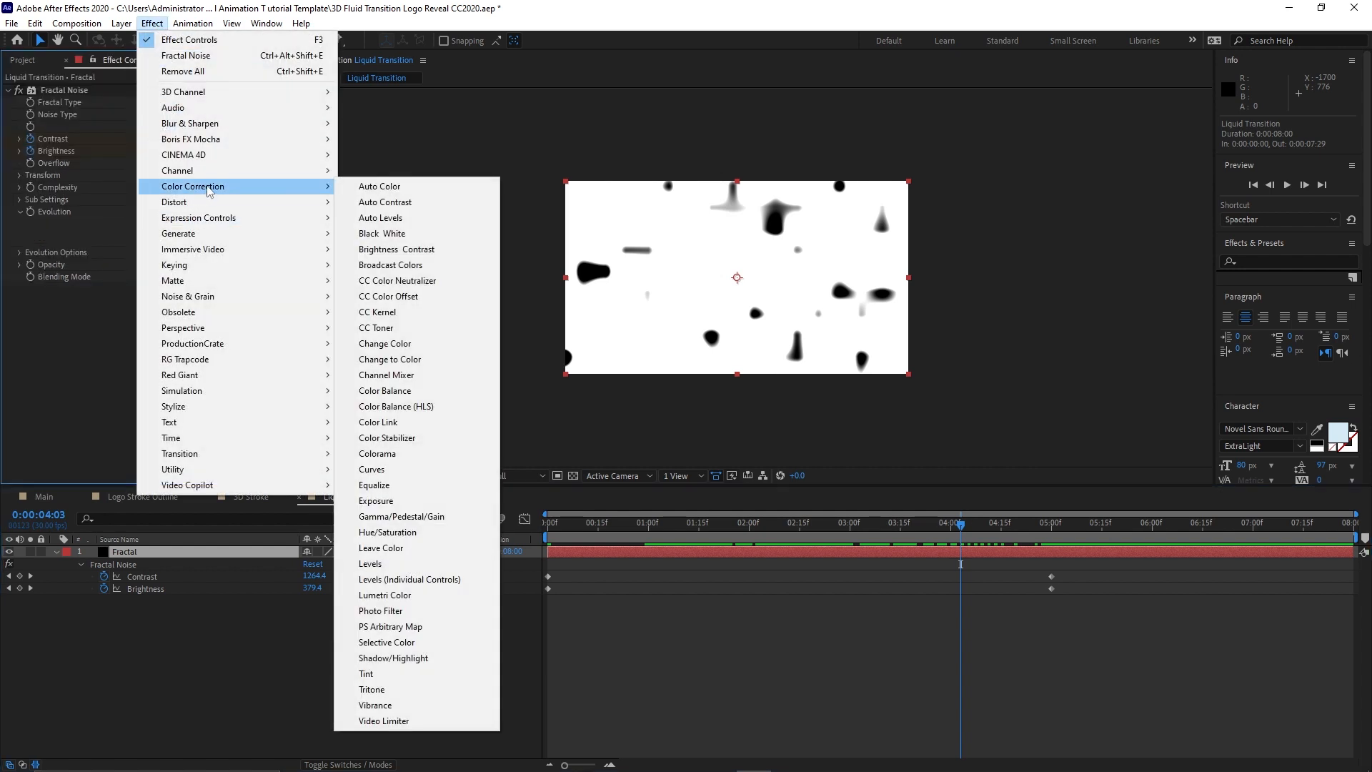
pyautogui.click(371, 469)
pyautogui.moveTo(127, 339); pyautogui.dragTo(195, 405)
# Create a new 1920 x 1080, eight-second composition named Border Shadow.
pyautogui.click(76, 23)
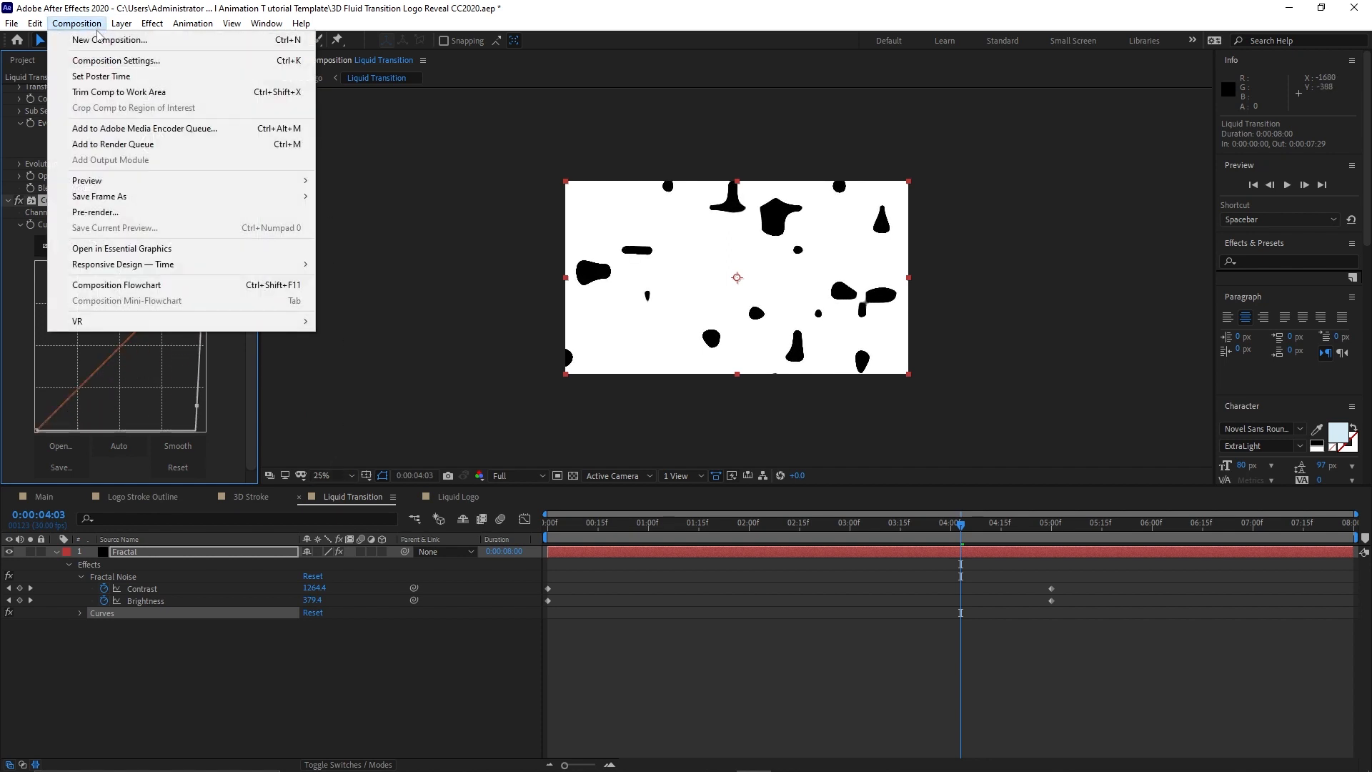
pyautogui.click(100, 41)
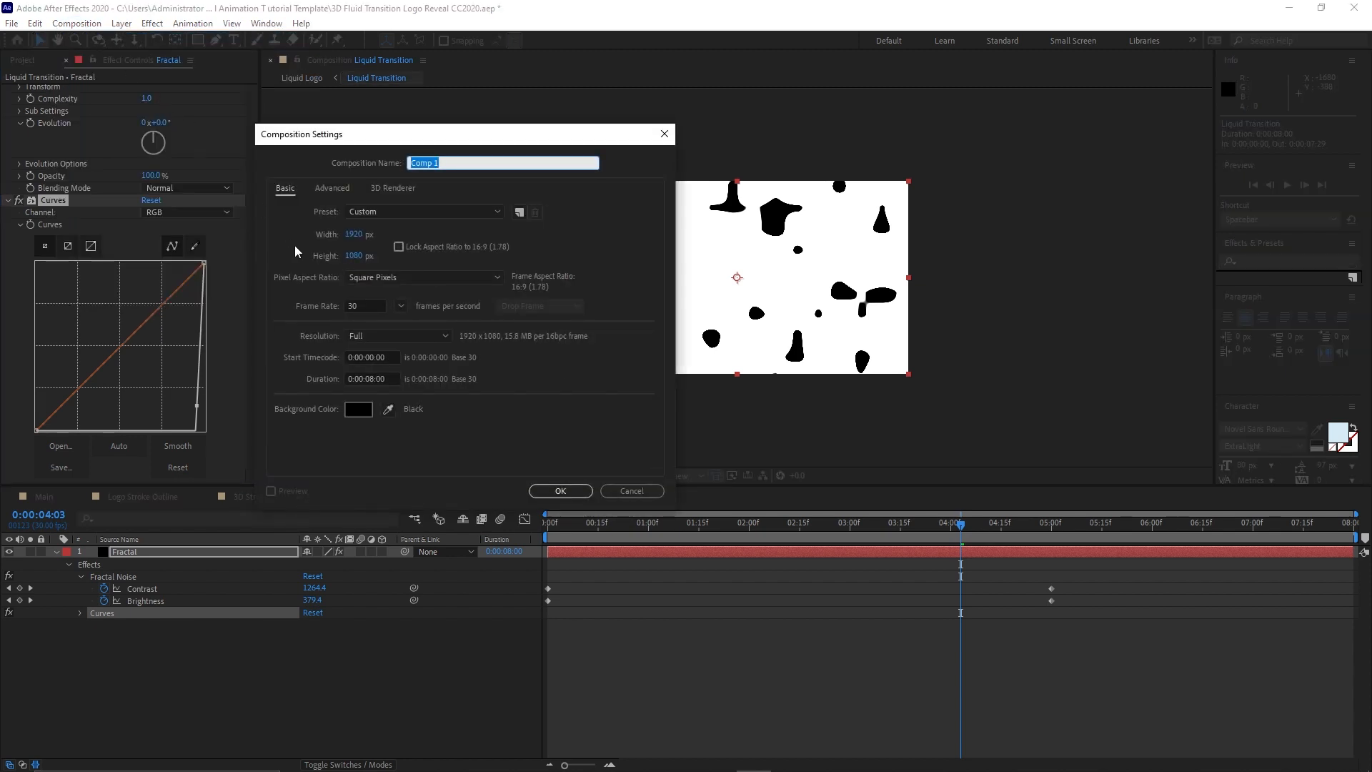
pyautogui.write('Border Shadow')
pyautogui.click(563, 491)
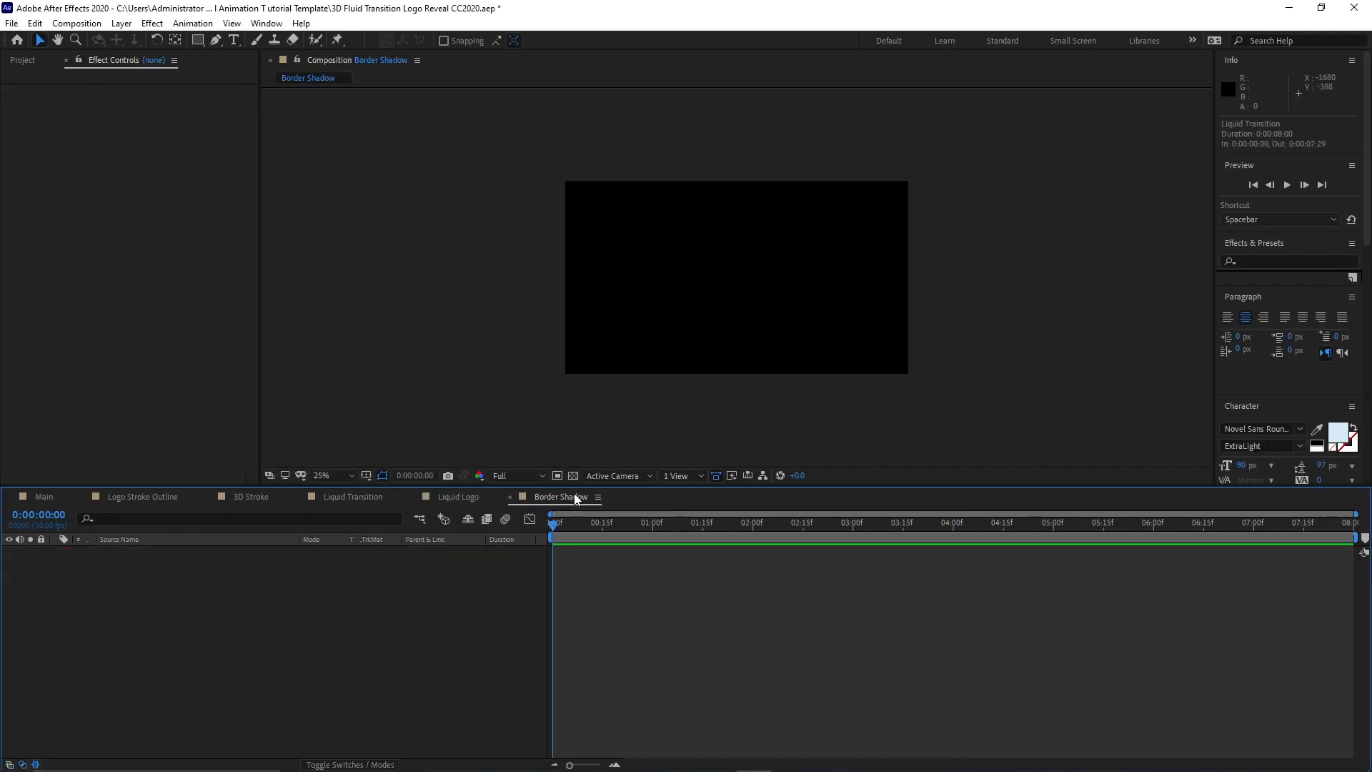
# Add the Liquid Logo composition to Border Shadow and apply a Fill effect coloured black (000000) to it.
pyautogui.click(31, 60)
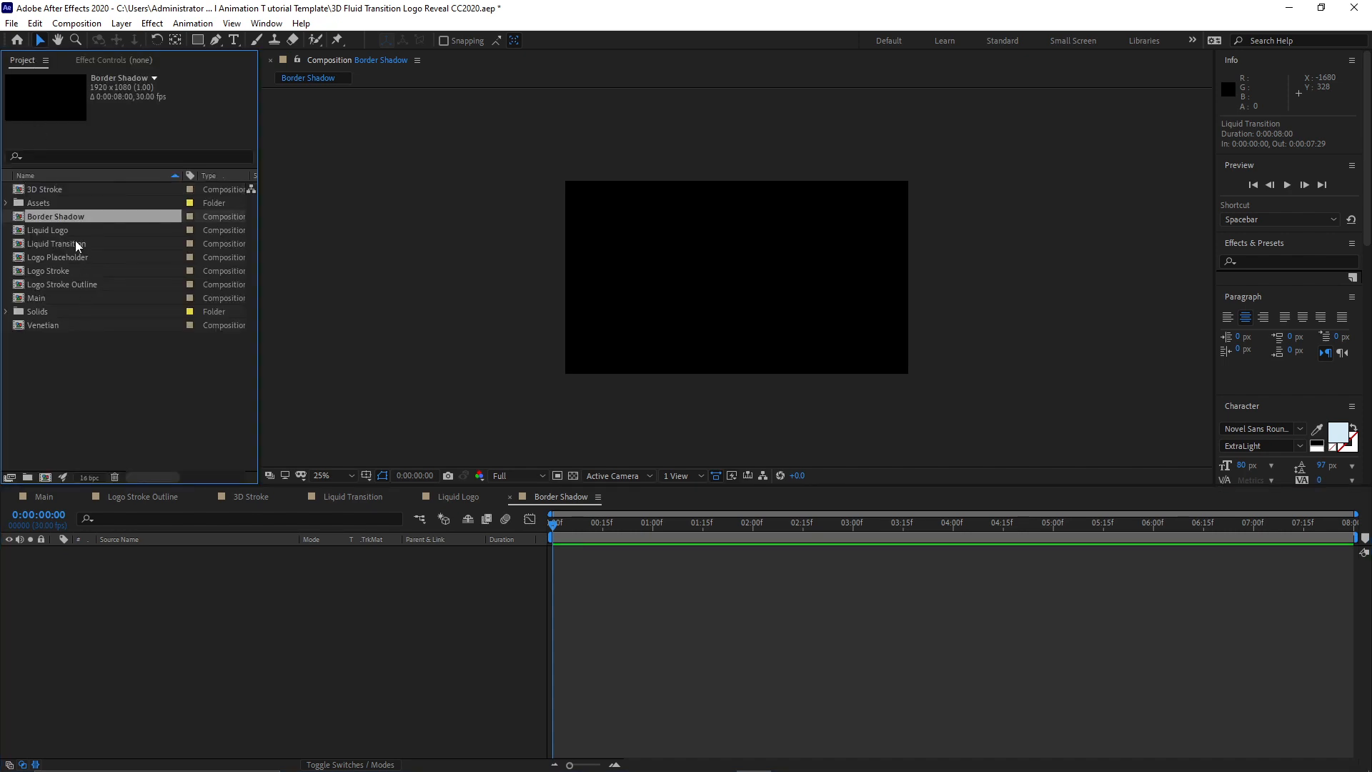
pyautogui.moveTo(73, 233); pyautogui.dragTo(94, 590)
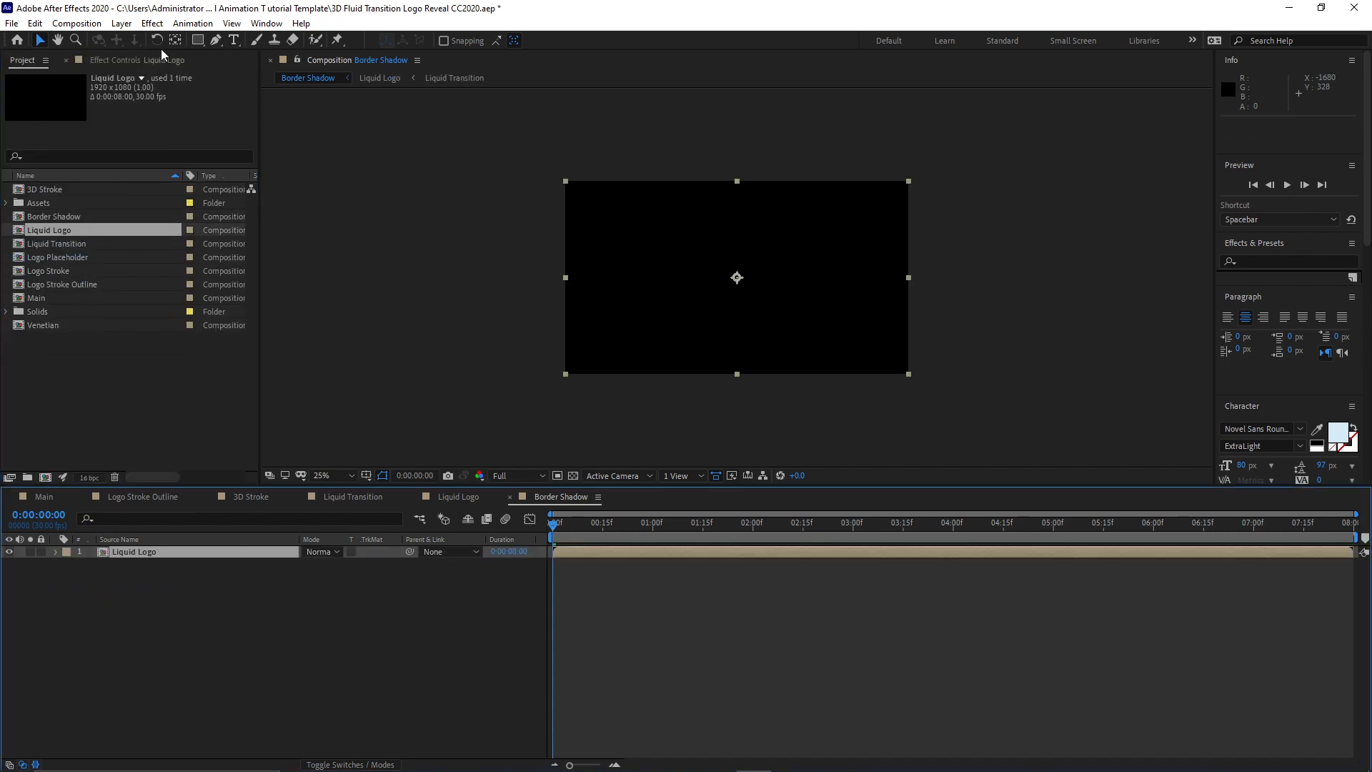
pyautogui.click(152, 24)
pyautogui.moveTo(276, 236)
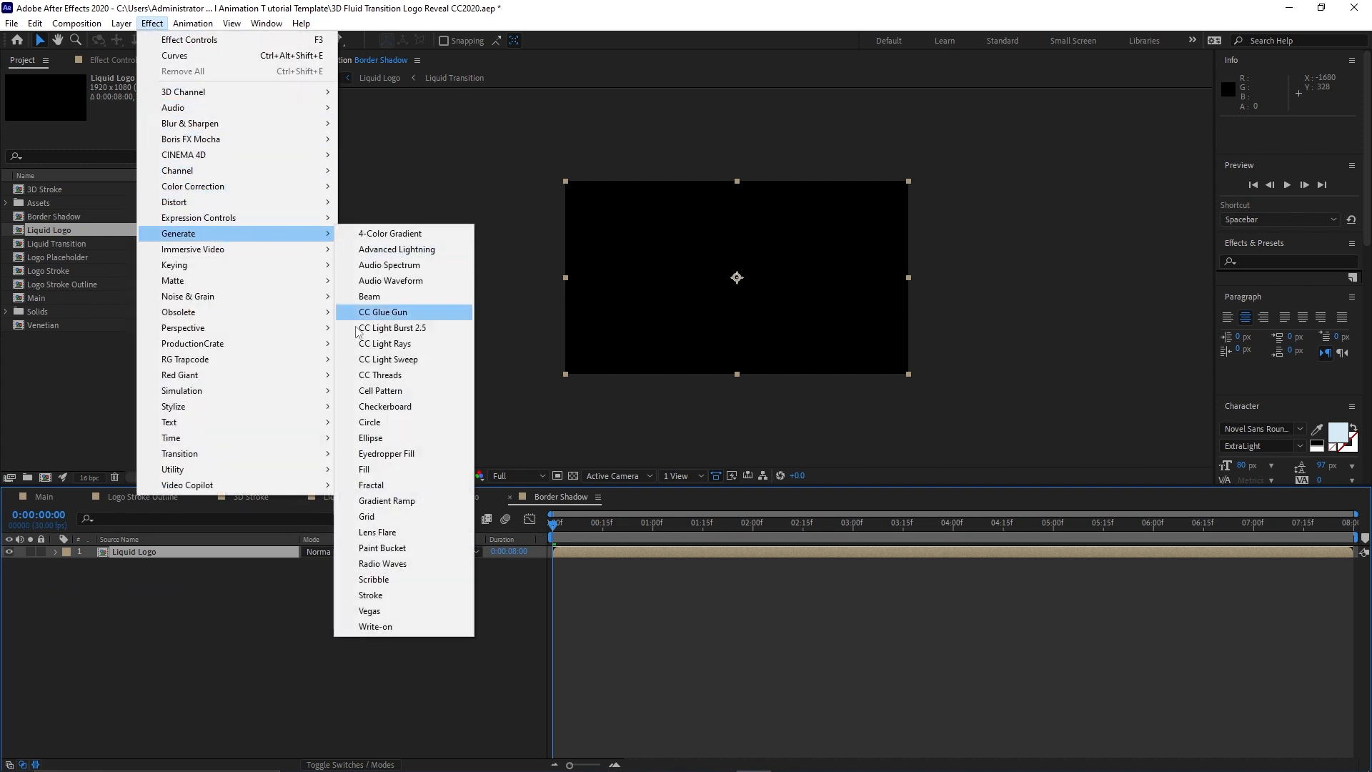
pyautogui.click(366, 470)
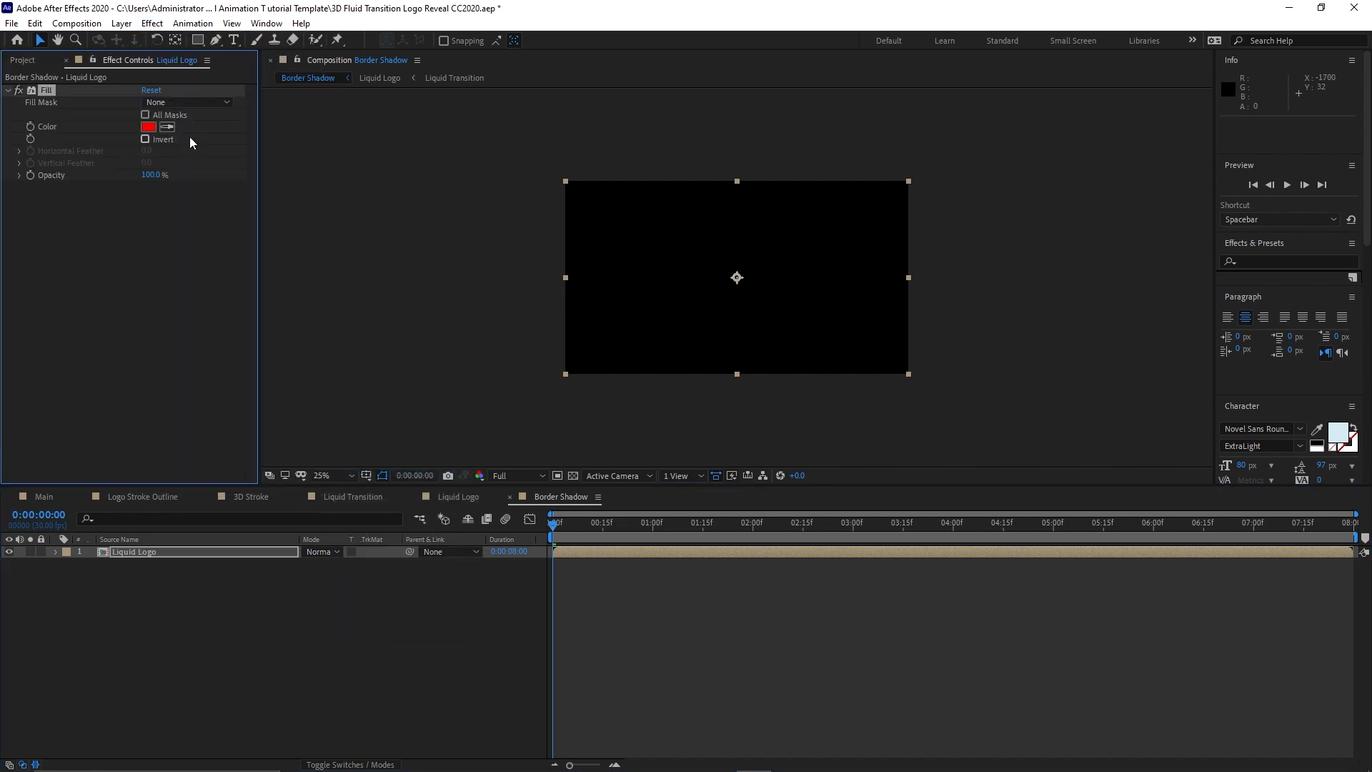
pyautogui.click(150, 128)
pyautogui.moveTo(267, 530); pyautogui.dragTo(200, 647)
pyautogui.click(528, 434)
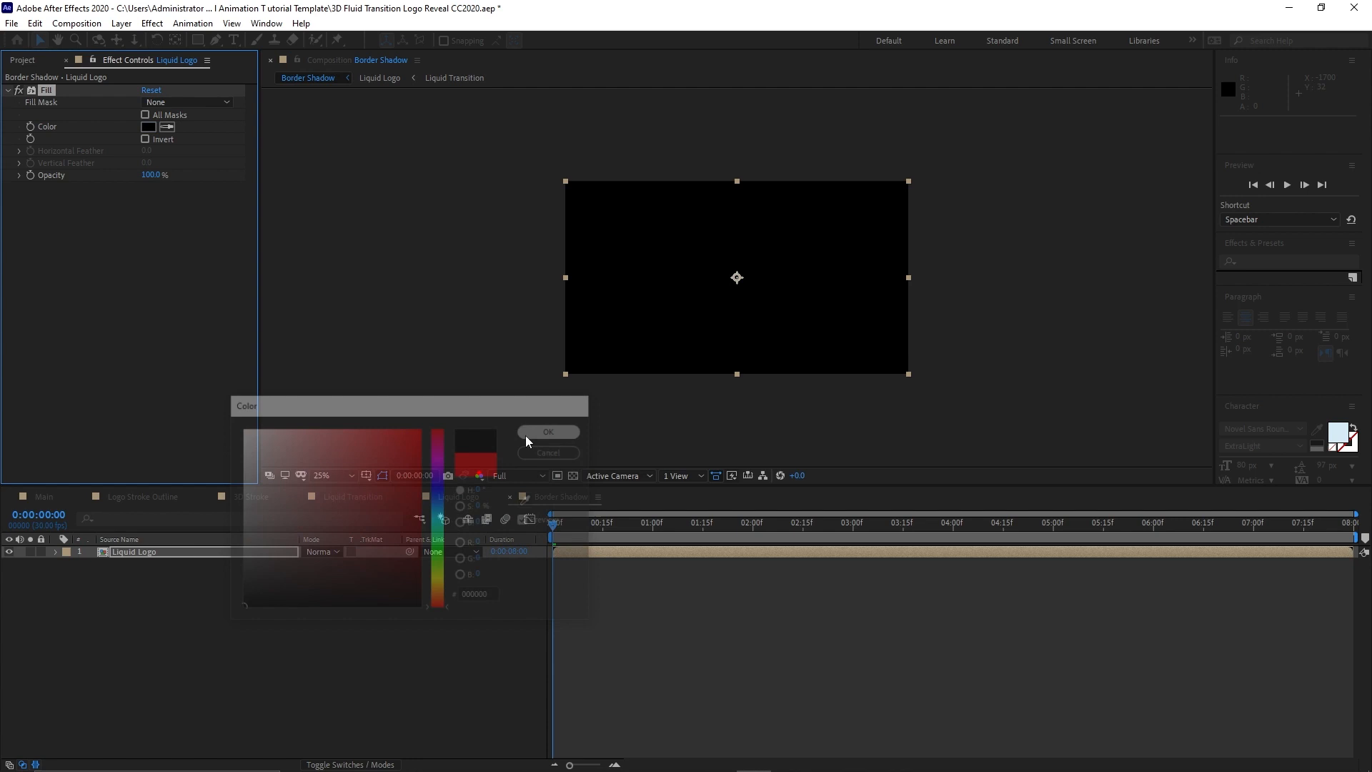
# Duplicate the Liquid Logo layer and set the upper copy's Fill colour to white (FFFFFF).
pyautogui.click(207, 551)
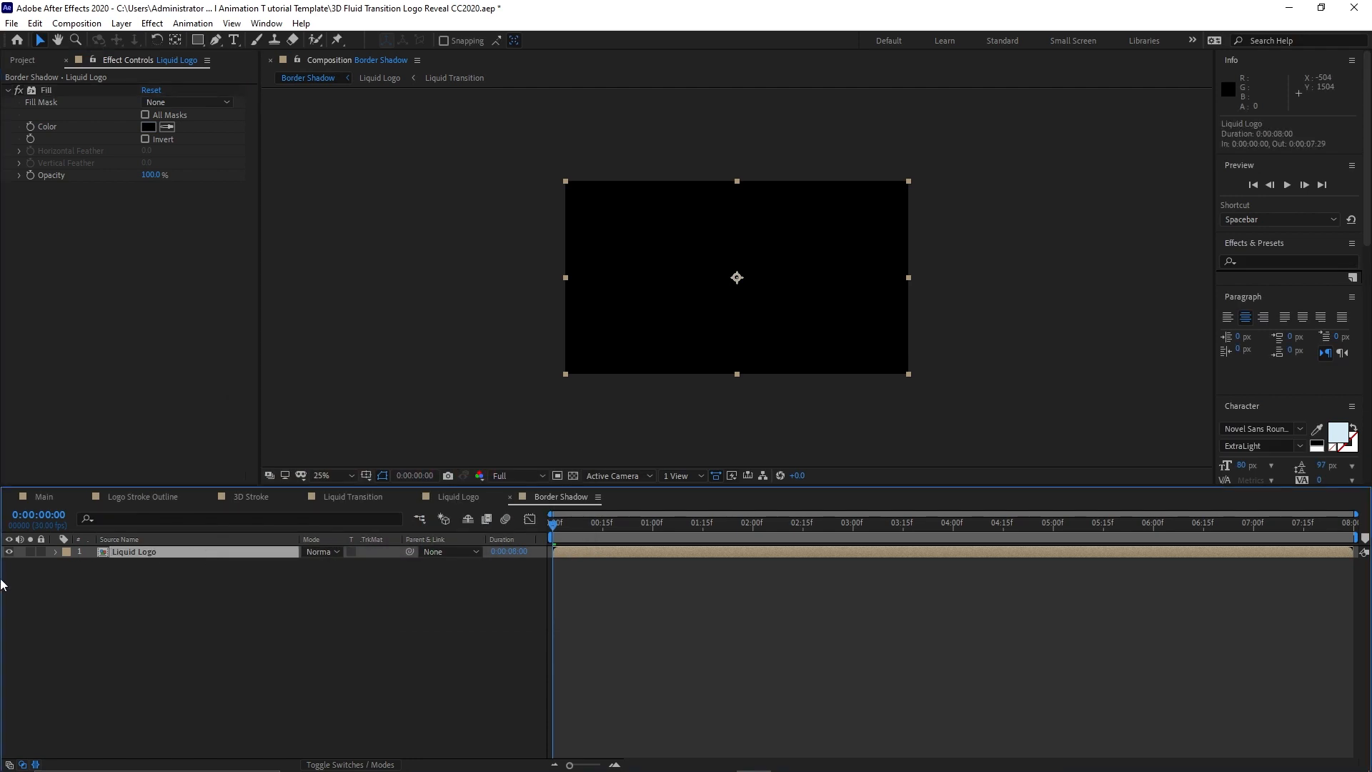
pyautogui.hotkey('ctrl', 'd')
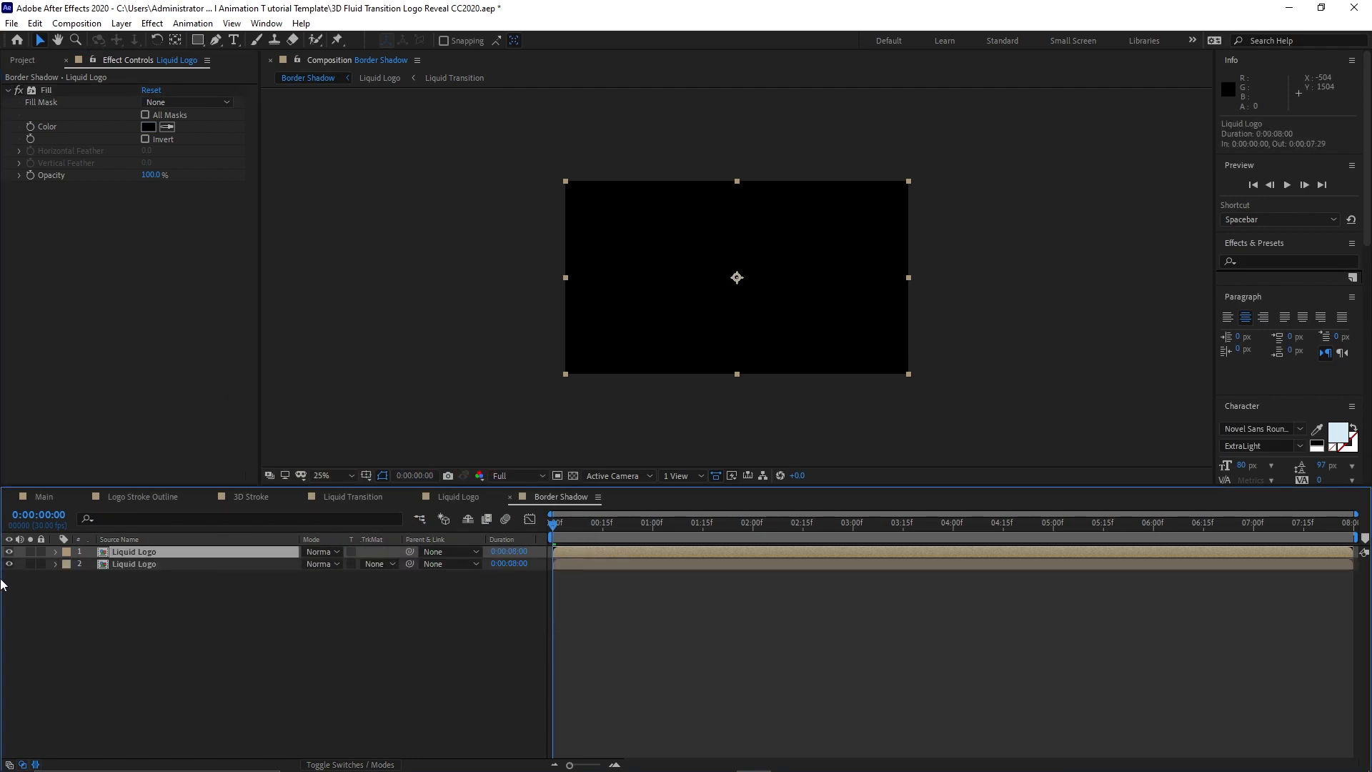
pyautogui.click(149, 129)
pyautogui.moveTo(260, 448); pyautogui.dragTo(209, 408)
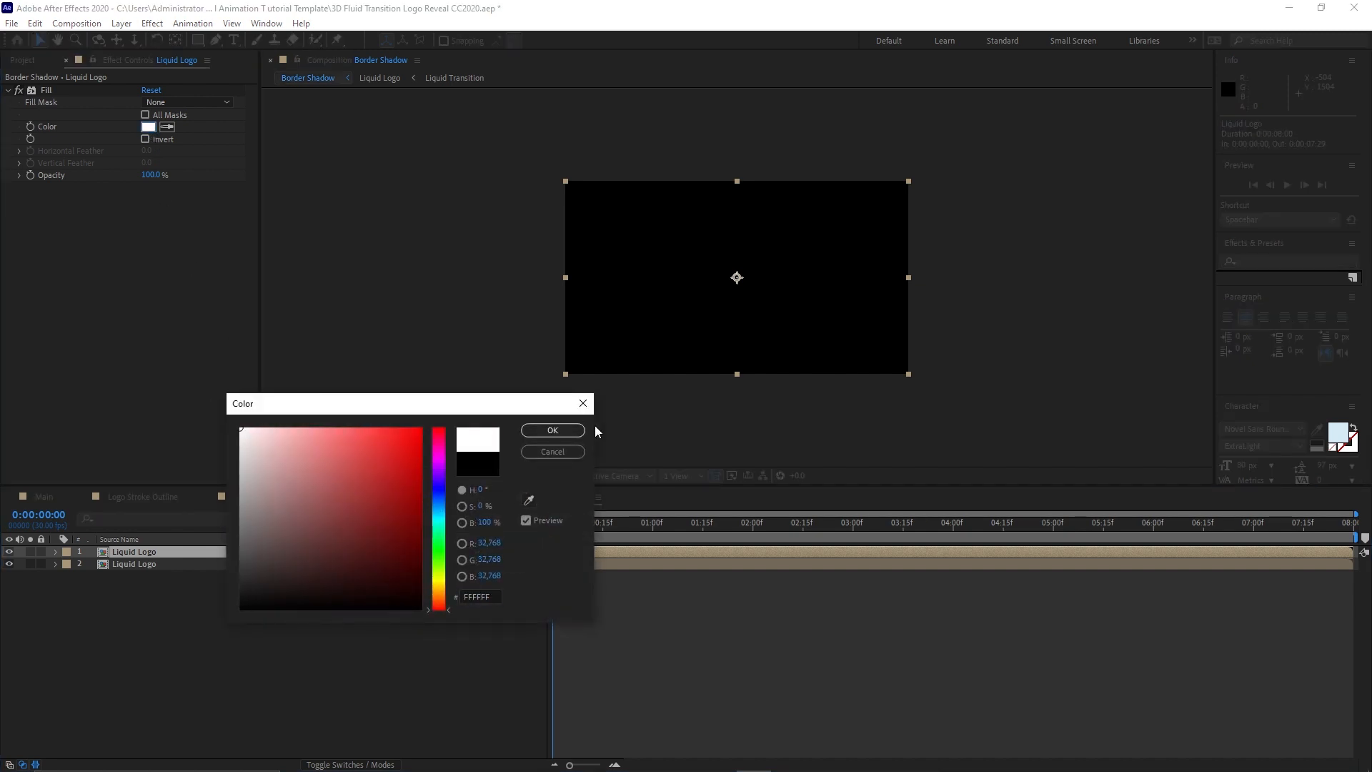
pyautogui.click(572, 429)
# Add an adjustment layer above both Liquid Logo layers and show the composition on the transparency grid at 0:00:04:22.
pyautogui.click(122, 23)
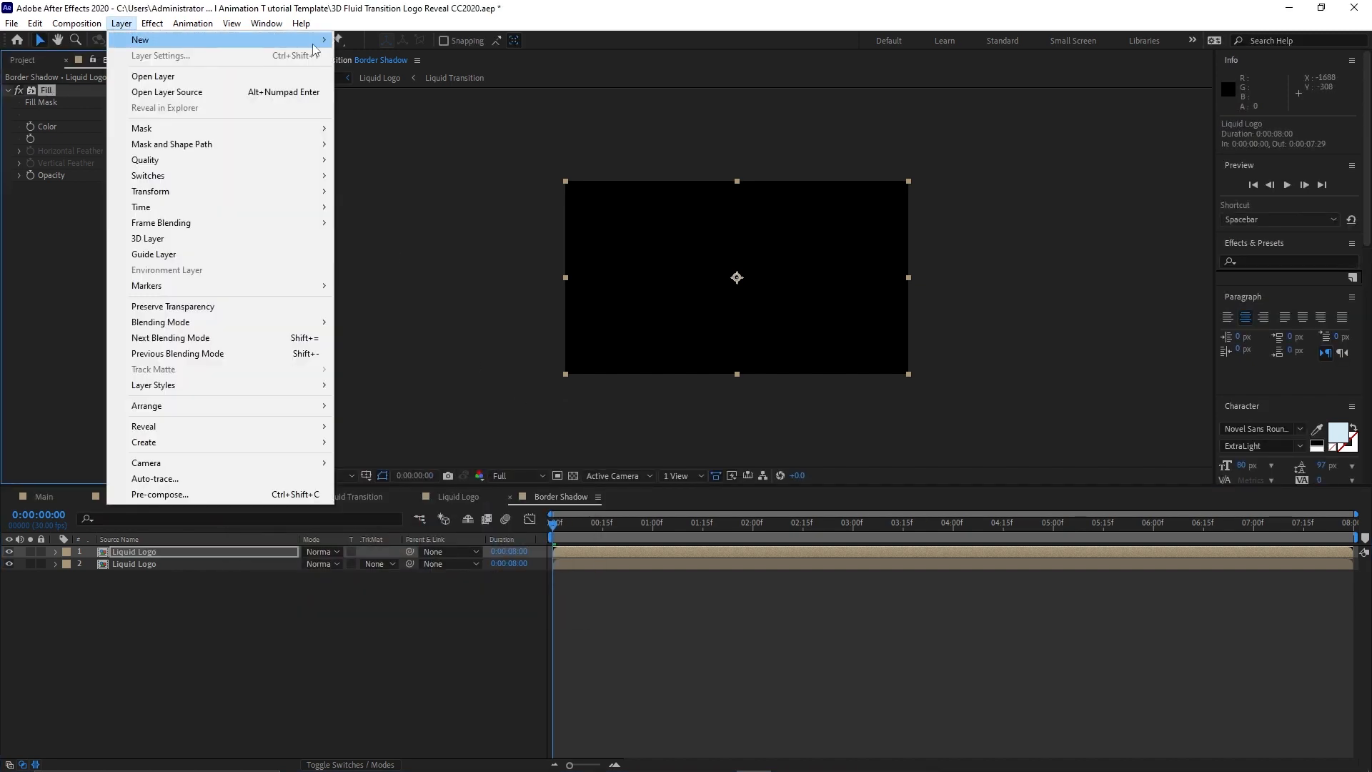
pyautogui.moveTo(215, 35)
pyautogui.click(393, 139)
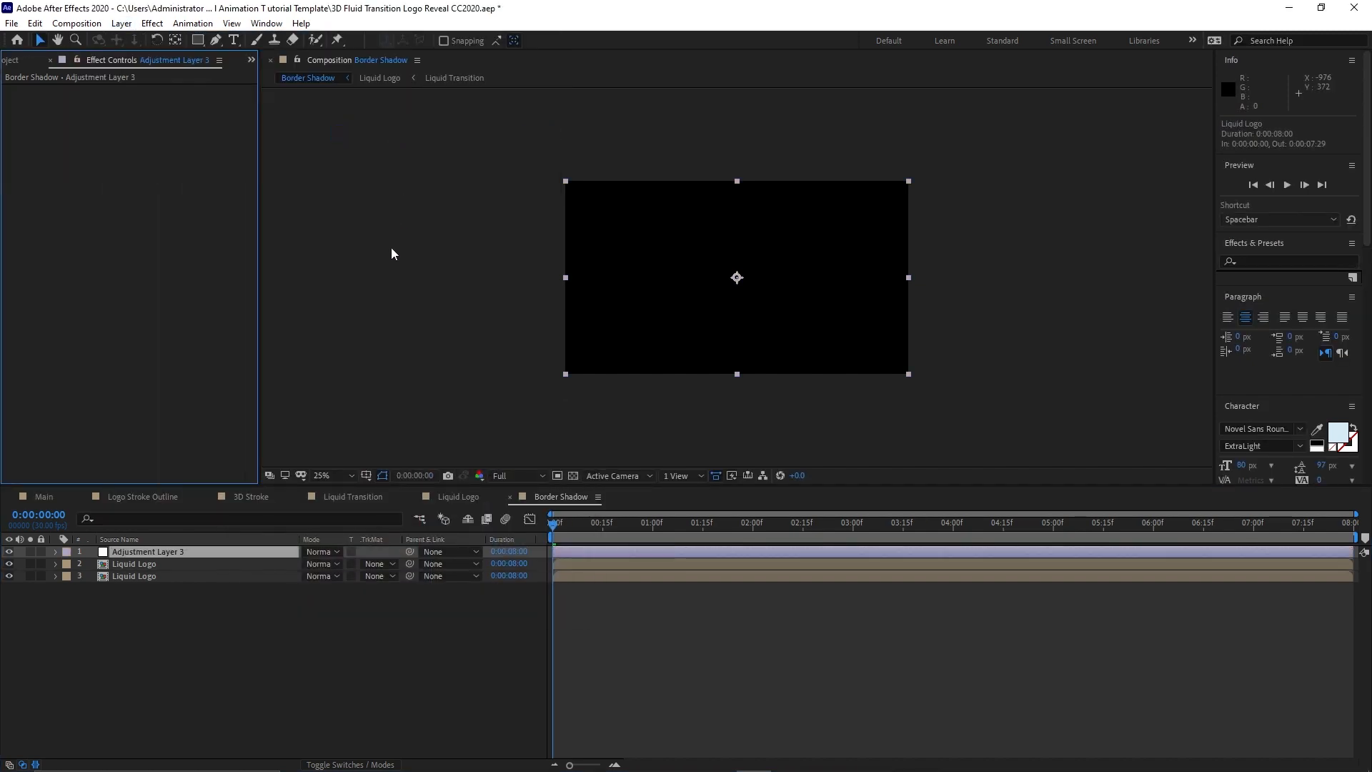
pyautogui.click(571, 476)
pyautogui.click(570, 475)
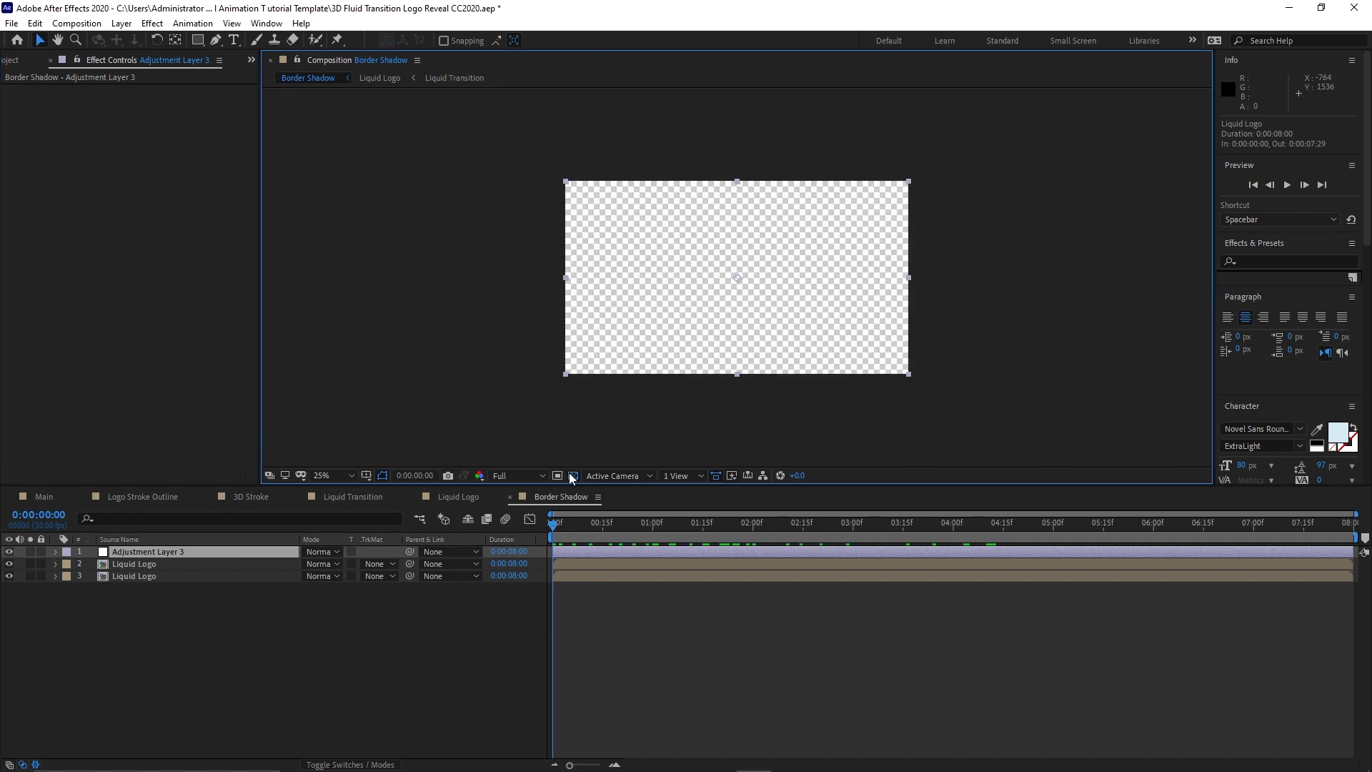
pyautogui.moveTo(572, 525); pyautogui.dragTo(1027, 565)
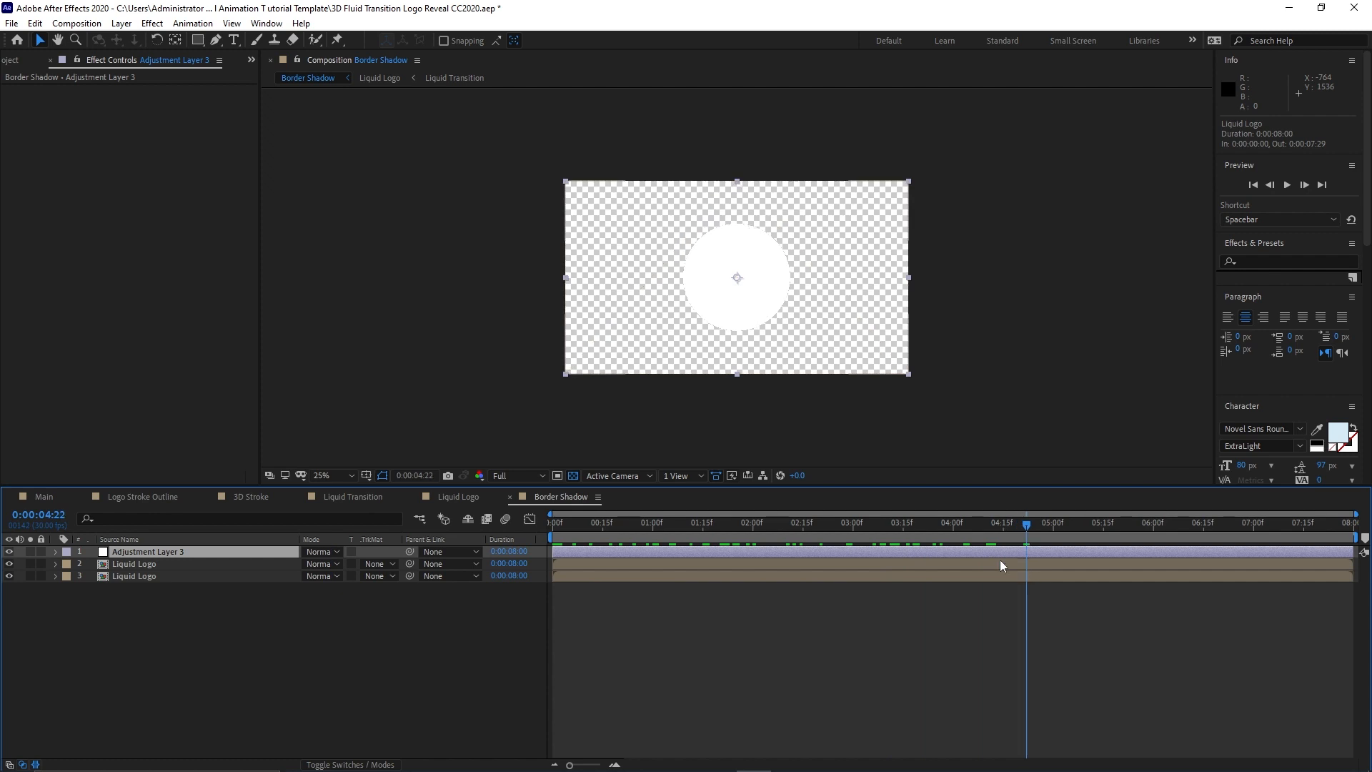
# Apply Fast Box Blur to the adjustment layer with Iterations 1, an increased Blur Radius and Repeat Edge Pixels enabled.
pyautogui.click(156, 25)
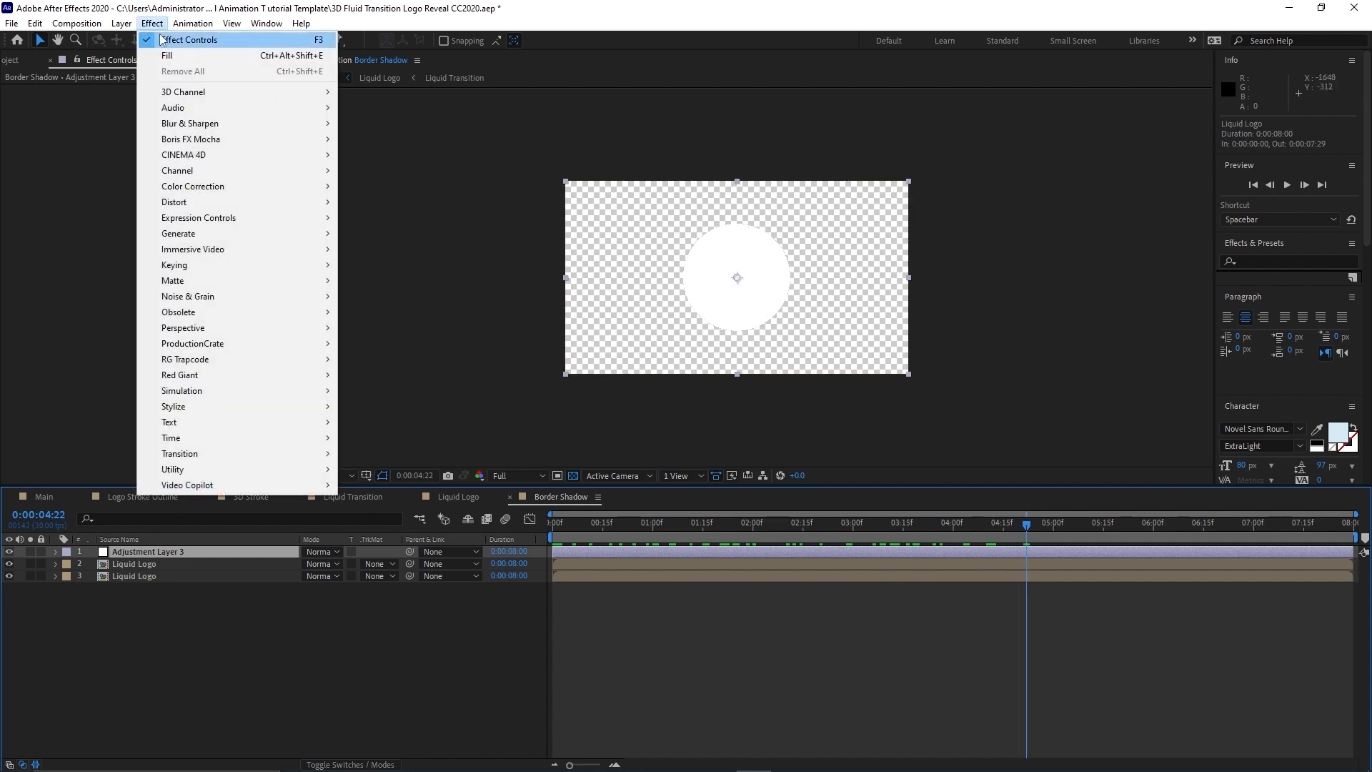
pyautogui.moveTo(204, 125)
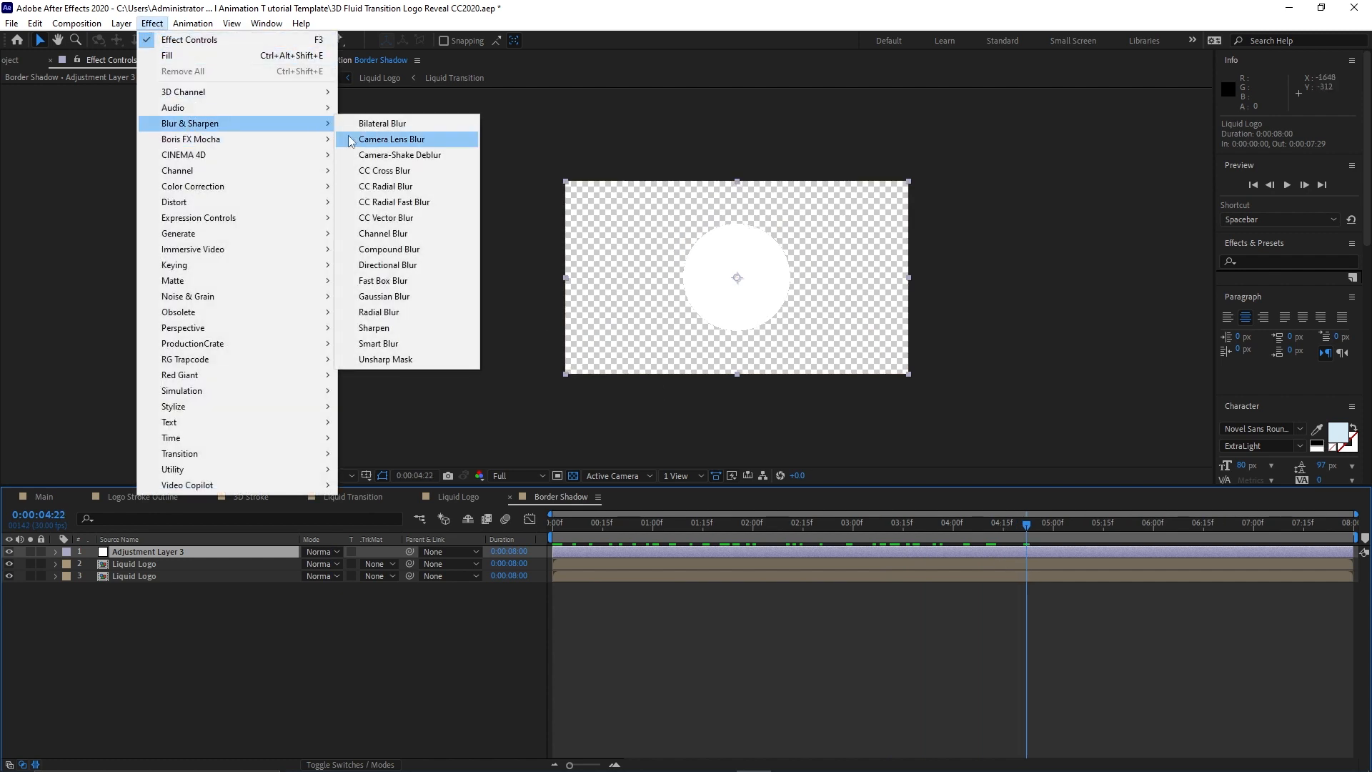
pyautogui.click(383, 281)
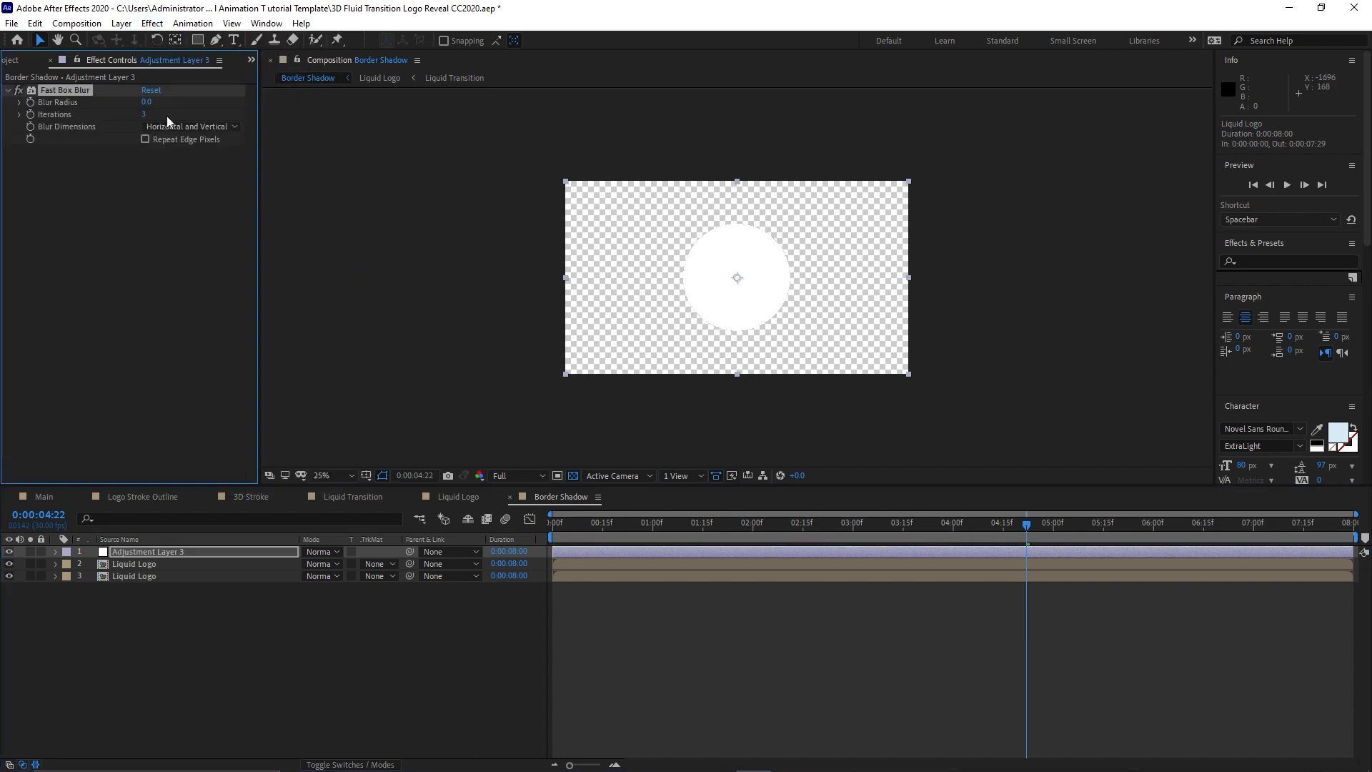
pyautogui.click(145, 115)
pyautogui.write('1')
pyautogui.press('Return')
pyautogui.click(148, 102)
pyautogui.write('1')
pyautogui.click(145, 139)
pyautogui.press('.')
# Apply Simple Choker to the upper white Liquid Logo layer and set Choke Matte to 7.
pyautogui.click(182, 567)
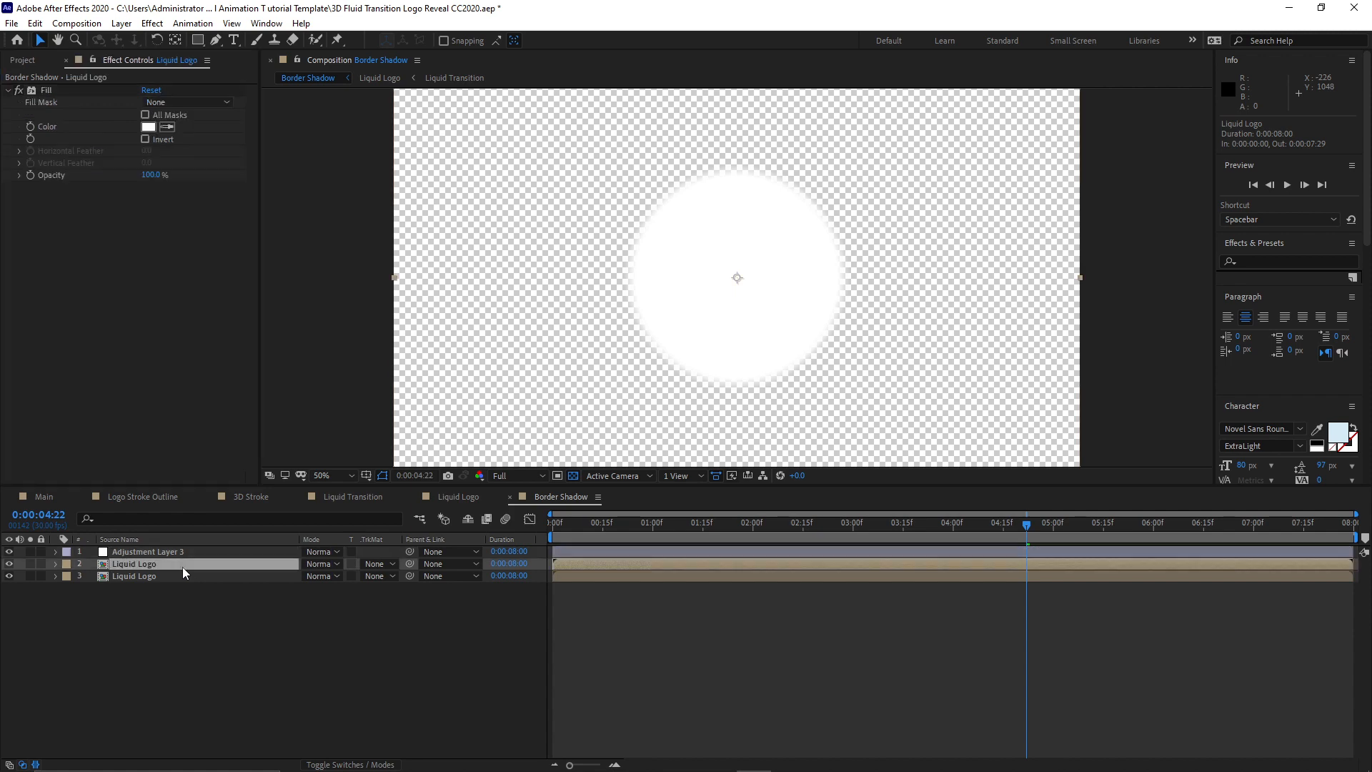
pyautogui.click(151, 25)
pyautogui.moveTo(176, 172)
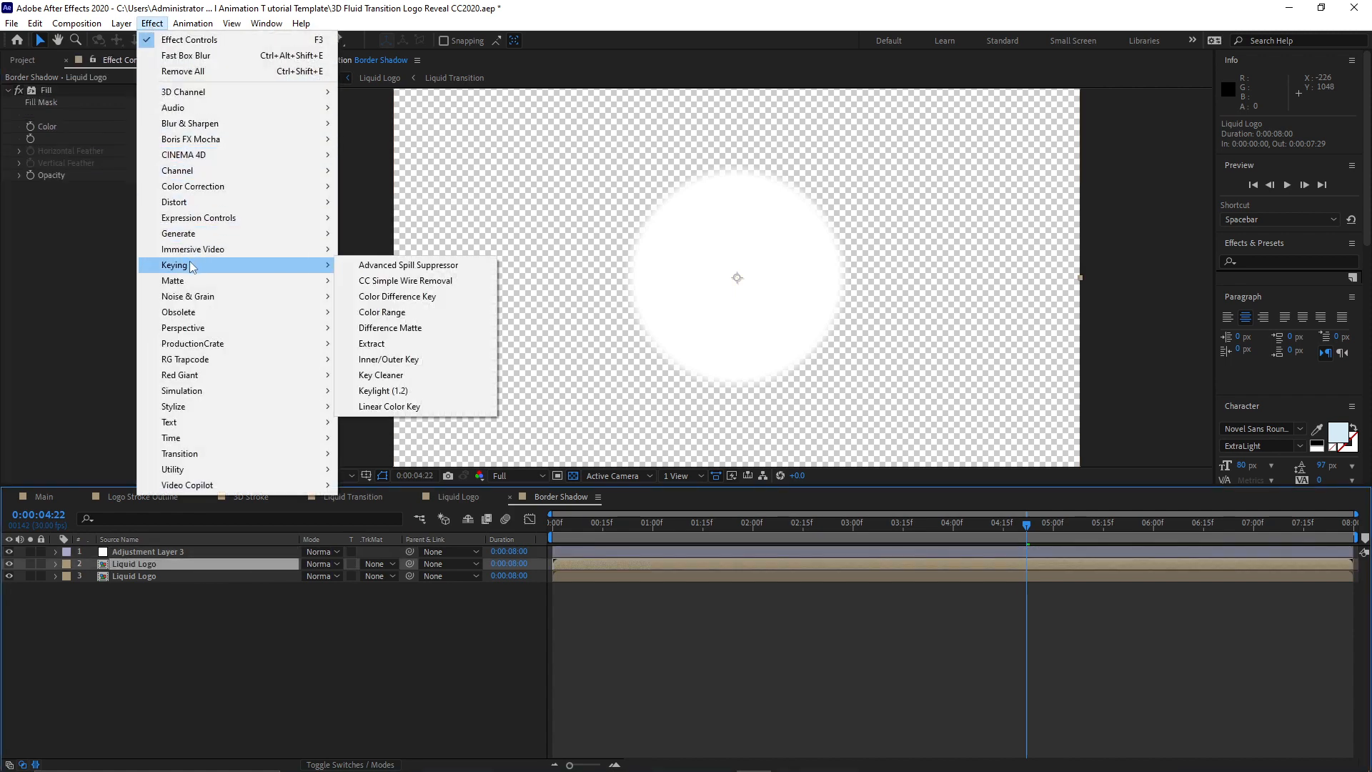
pyautogui.moveTo(197, 282)
pyautogui.click(383, 346)
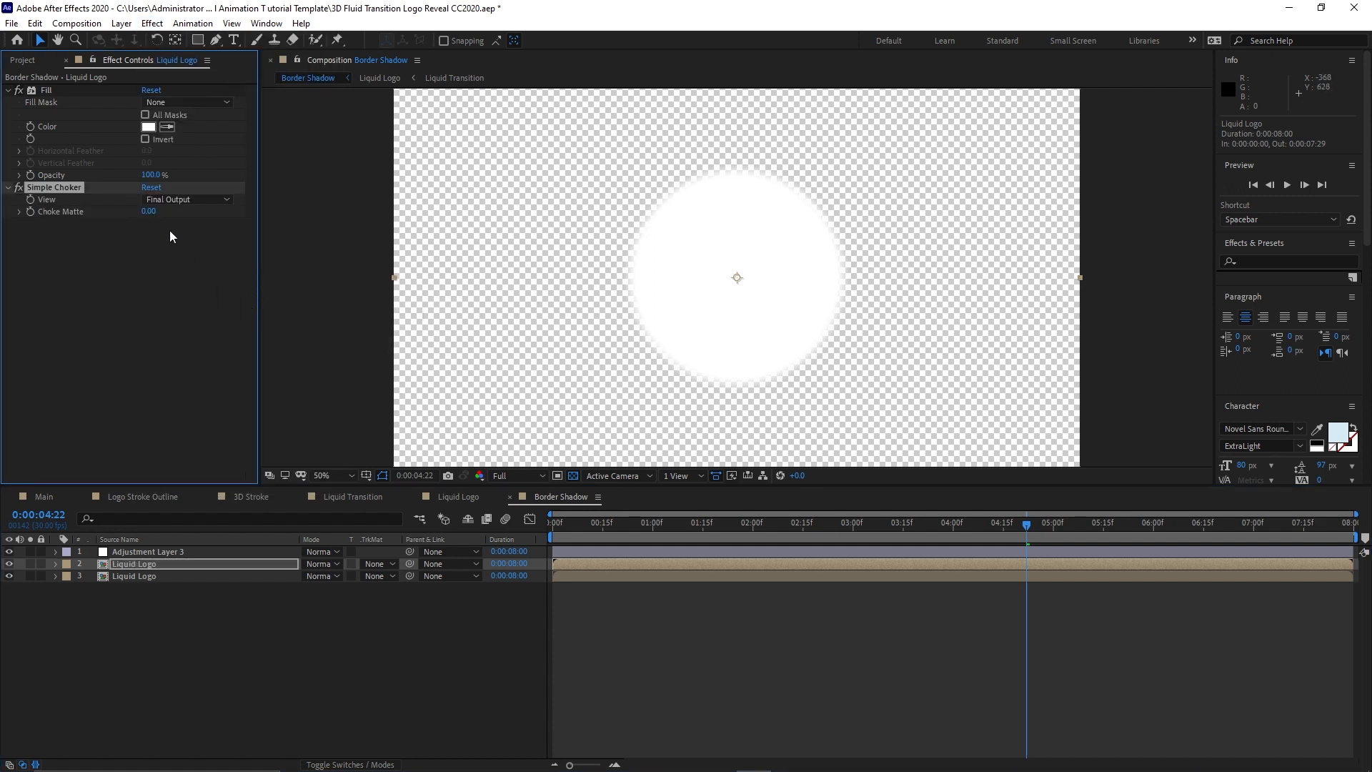
pyautogui.click(148, 211)
pyautogui.write('7')
pyautogui.click(99, 403)
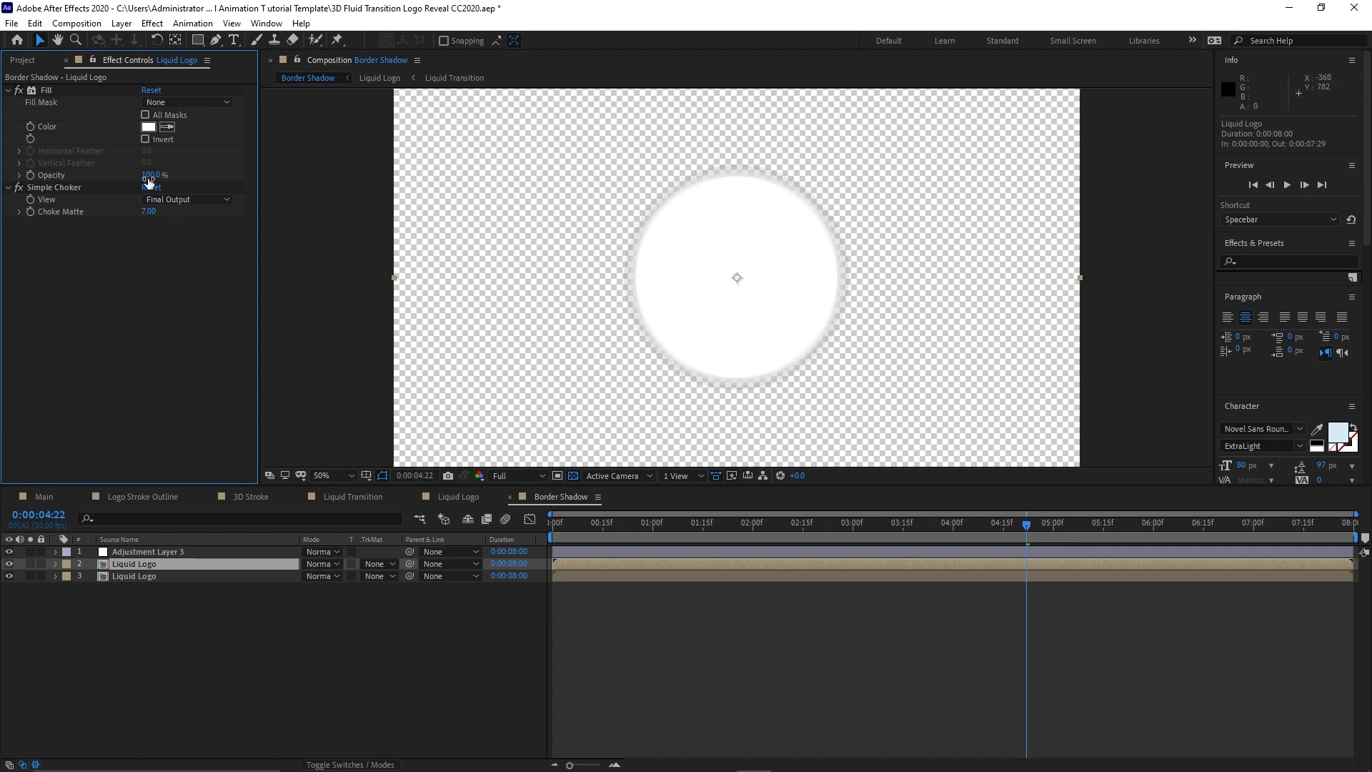
# Create a new 1920 x 1080, eight-second composition named Reflection Map.
pyautogui.click(77, 23)
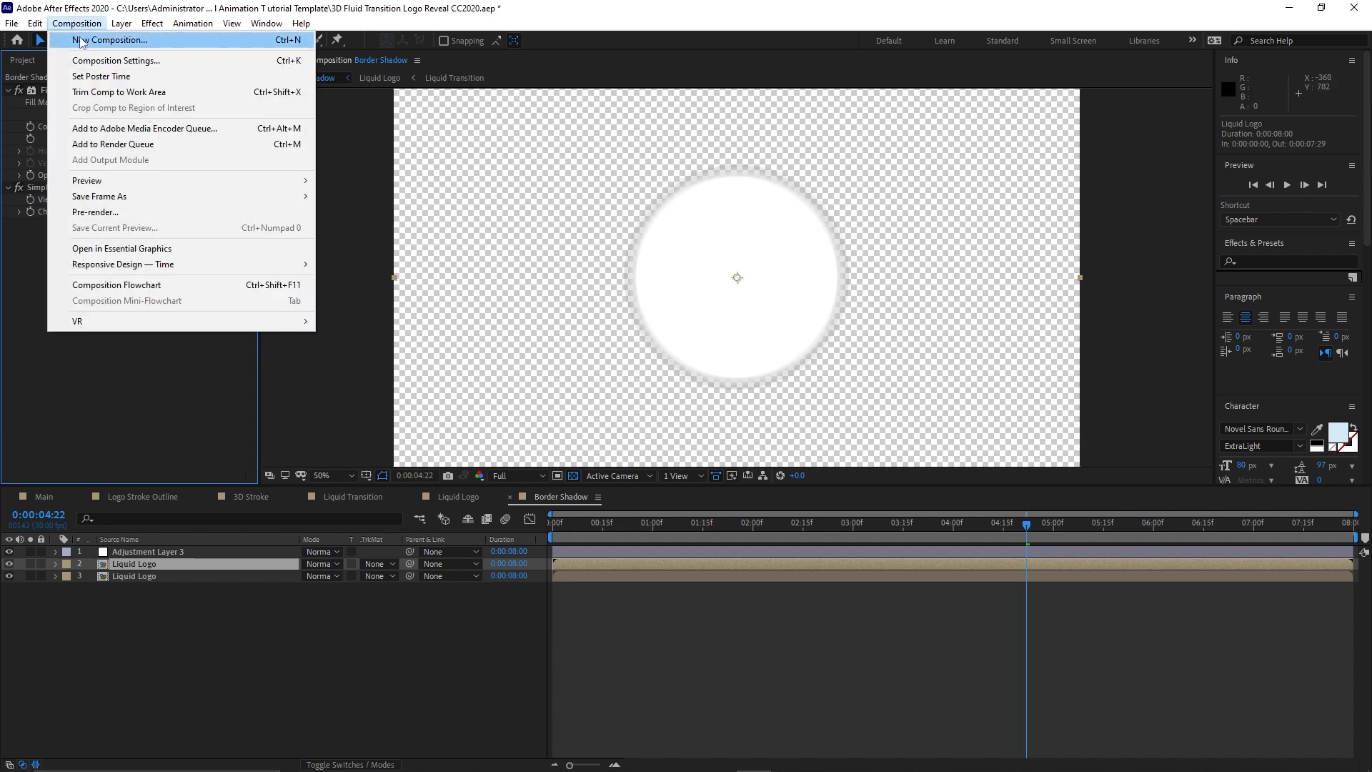
pyautogui.click(80, 40)
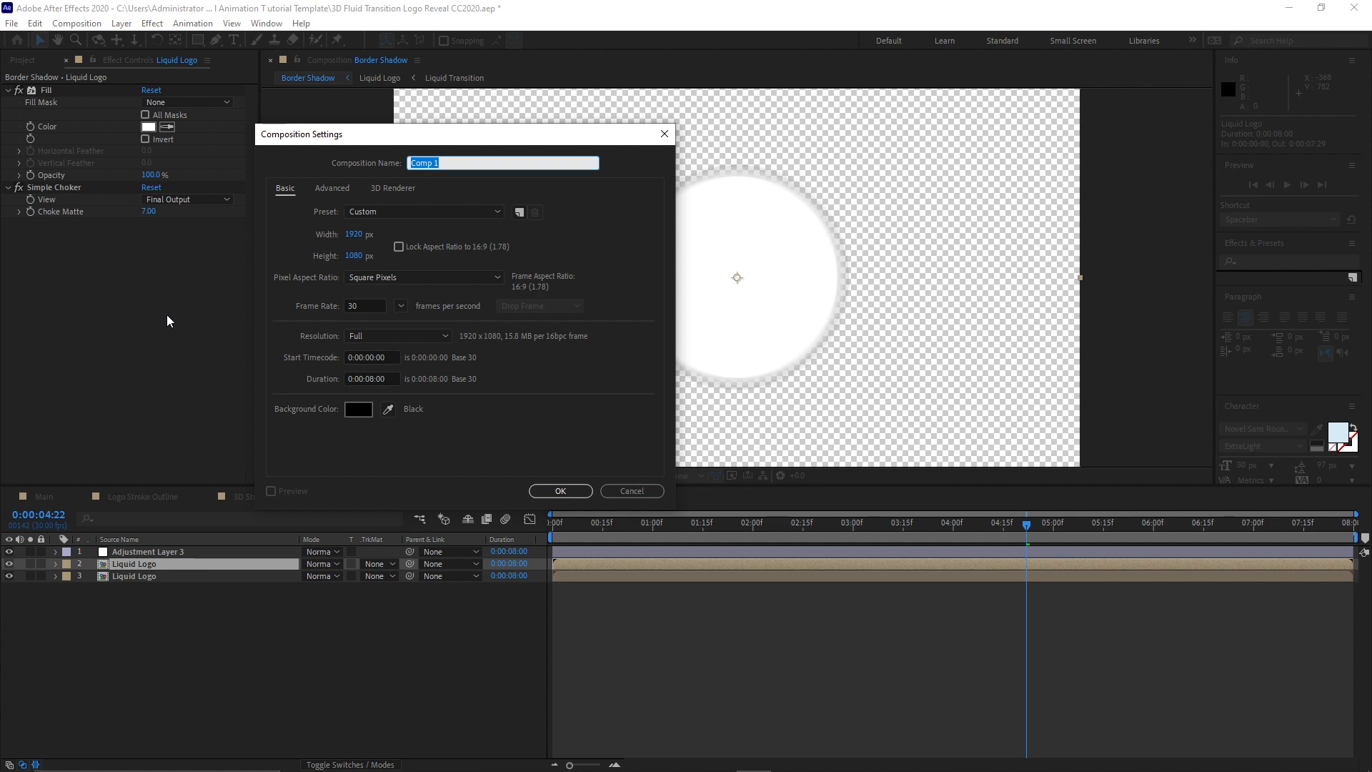
pyautogui.write('Reflection Map')
pyautogui.click(562, 489)
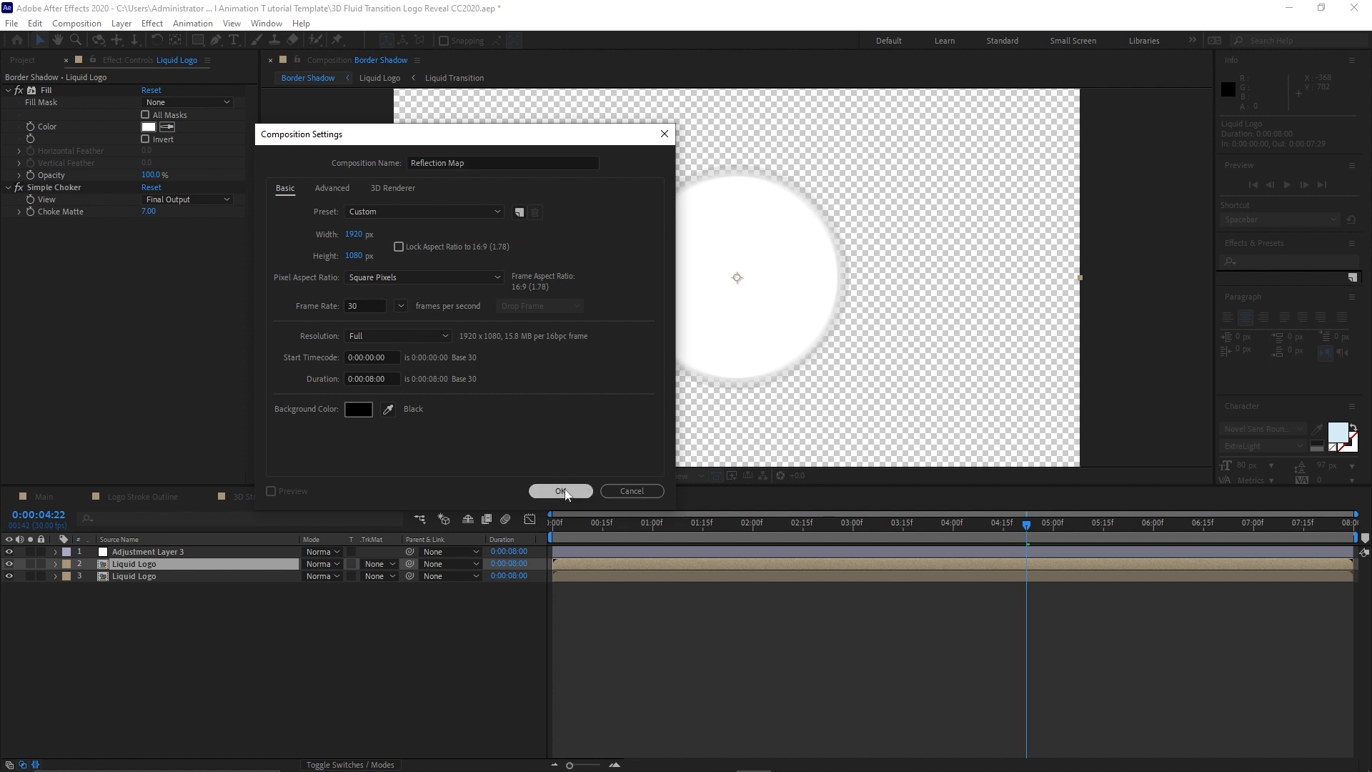
pyautogui.press(',')
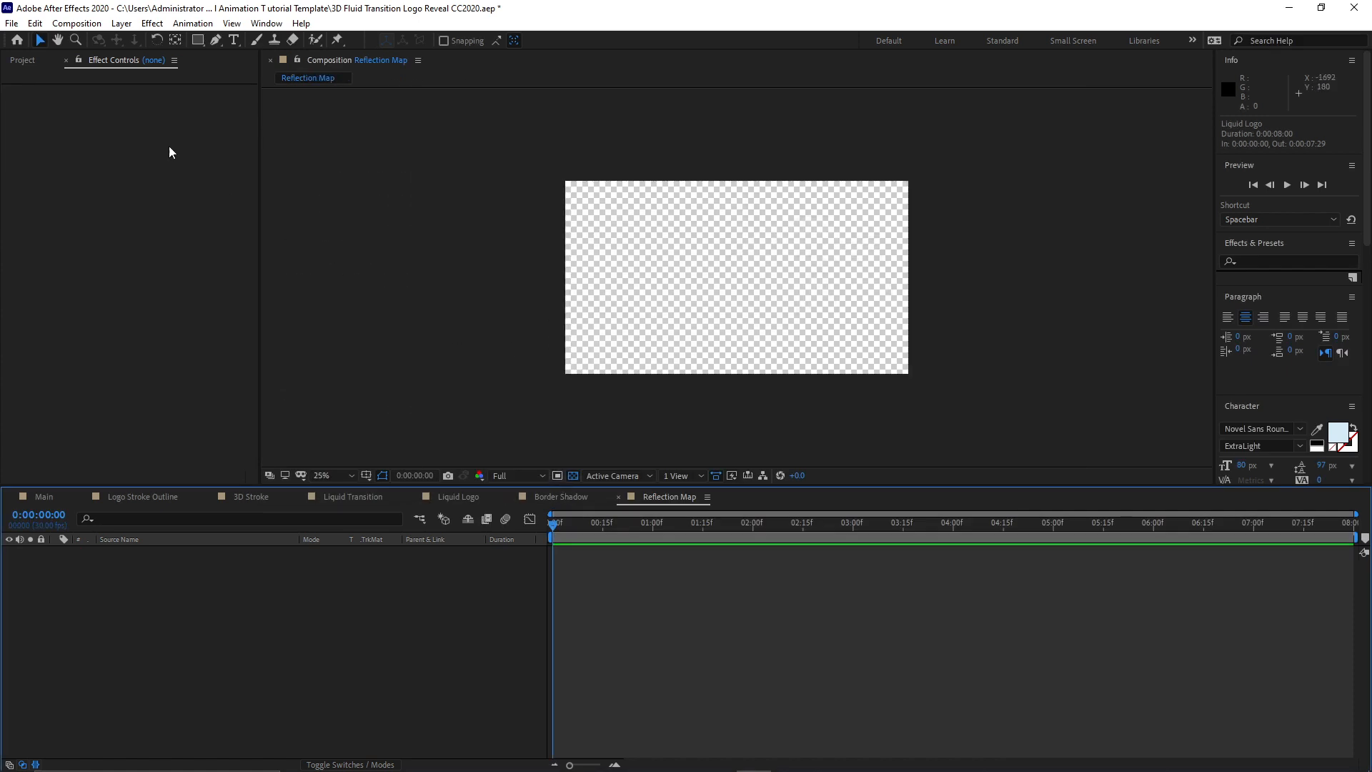
pyautogui.click(17, 63)
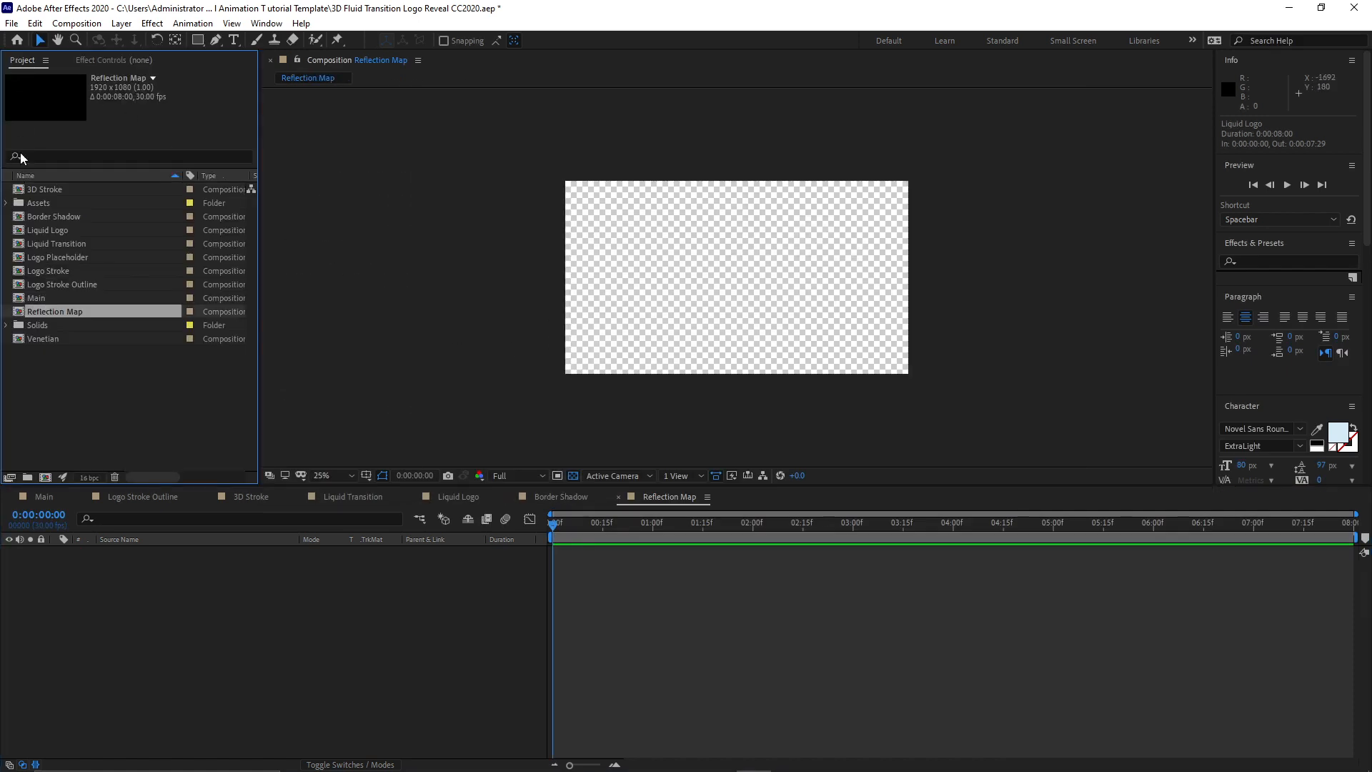
# Place Reflection.png from the Assets Image folder in the Reflection Map composition and add an adjustment layer above it.
pyautogui.click(5, 203)
pyautogui.click(21, 217)
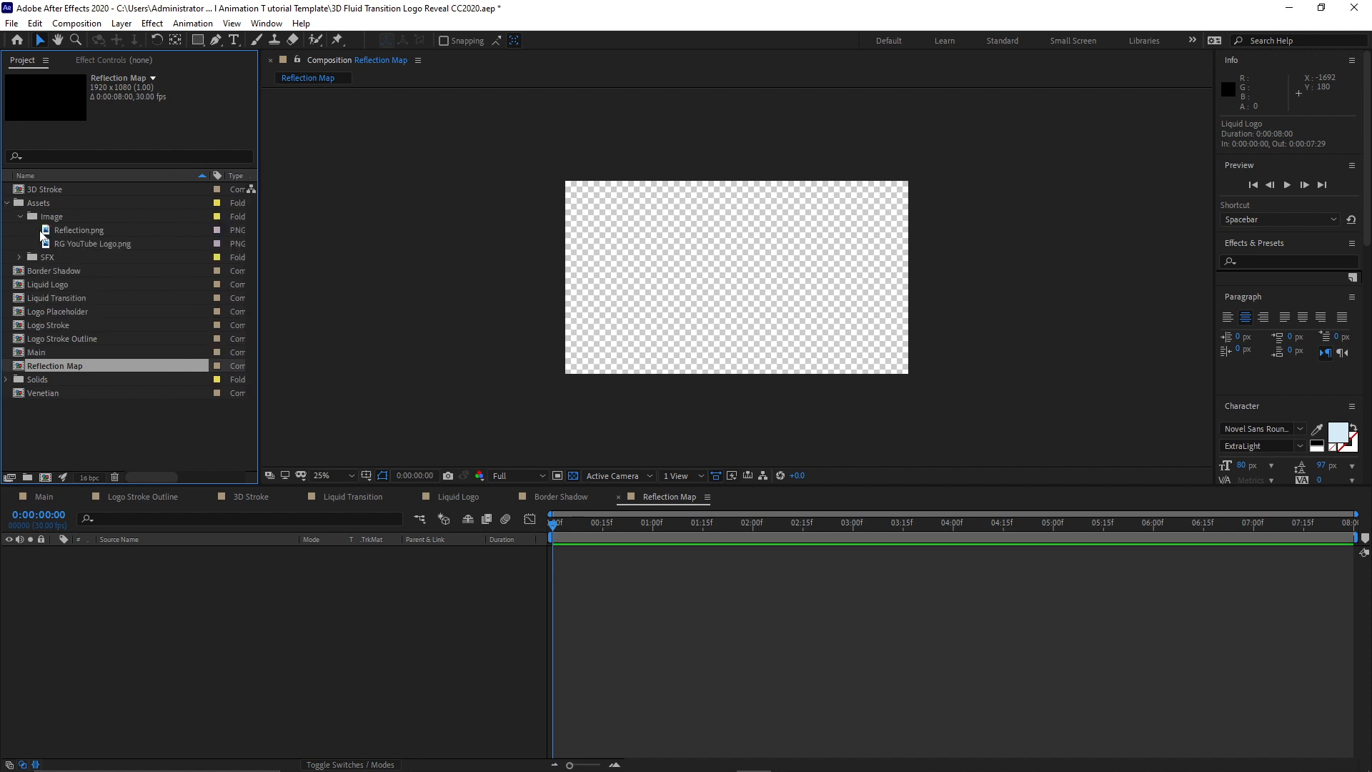
pyautogui.moveTo(80, 230); pyautogui.dragTo(206, 579)
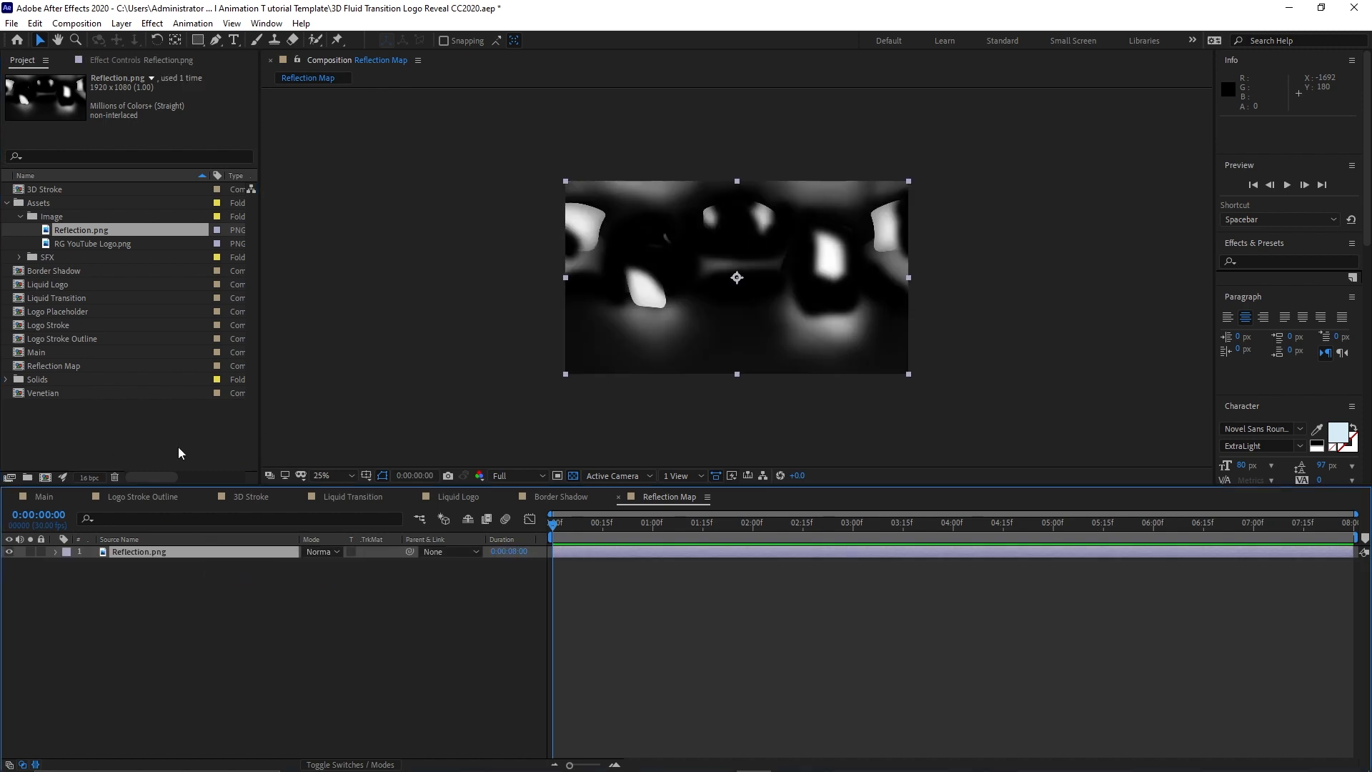
pyautogui.click(121, 23)
pyautogui.moveTo(229, 40)
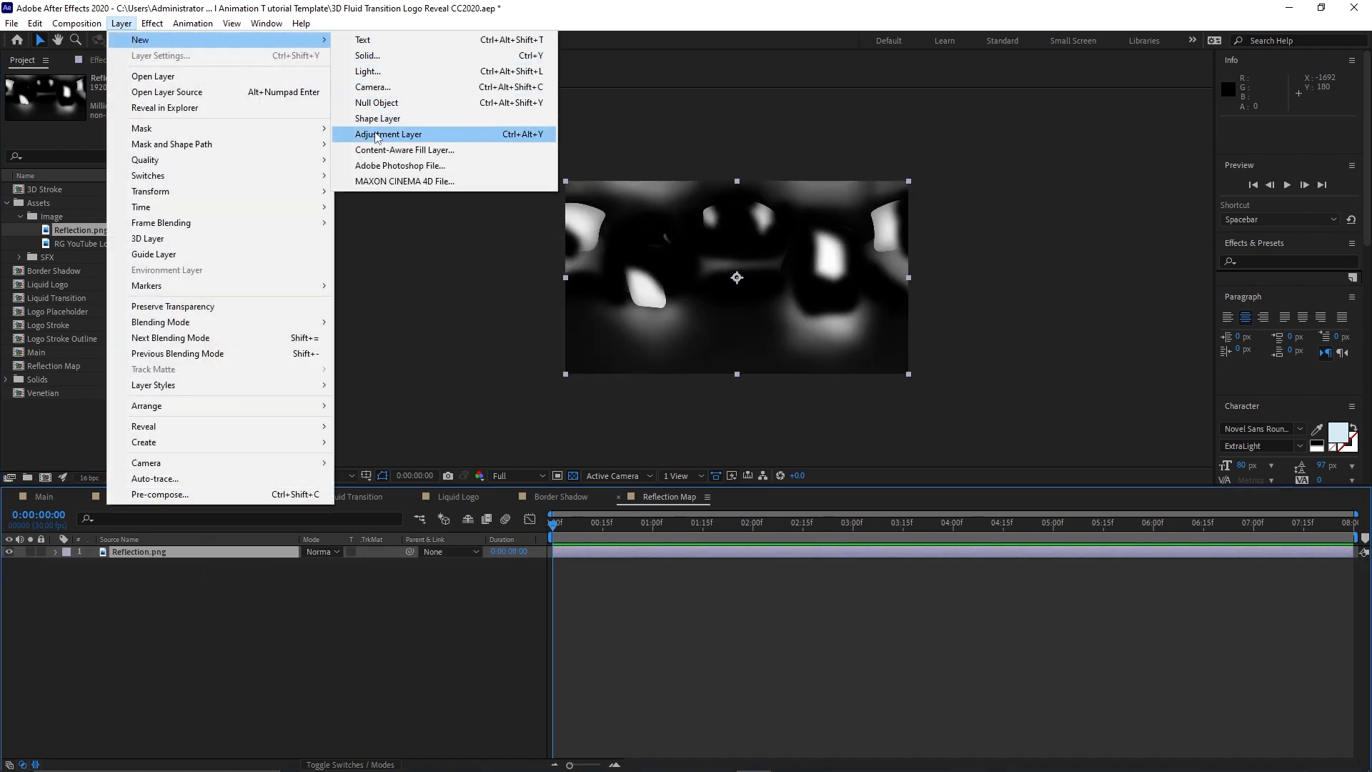
pyautogui.click(377, 136)
# Apply Offset to the adjustment layer and keyframe Shift Center To from 960, 540 at 0:00:00:00 to about 2732, 536 at 0:00:07:29.
pyautogui.click(152, 23)
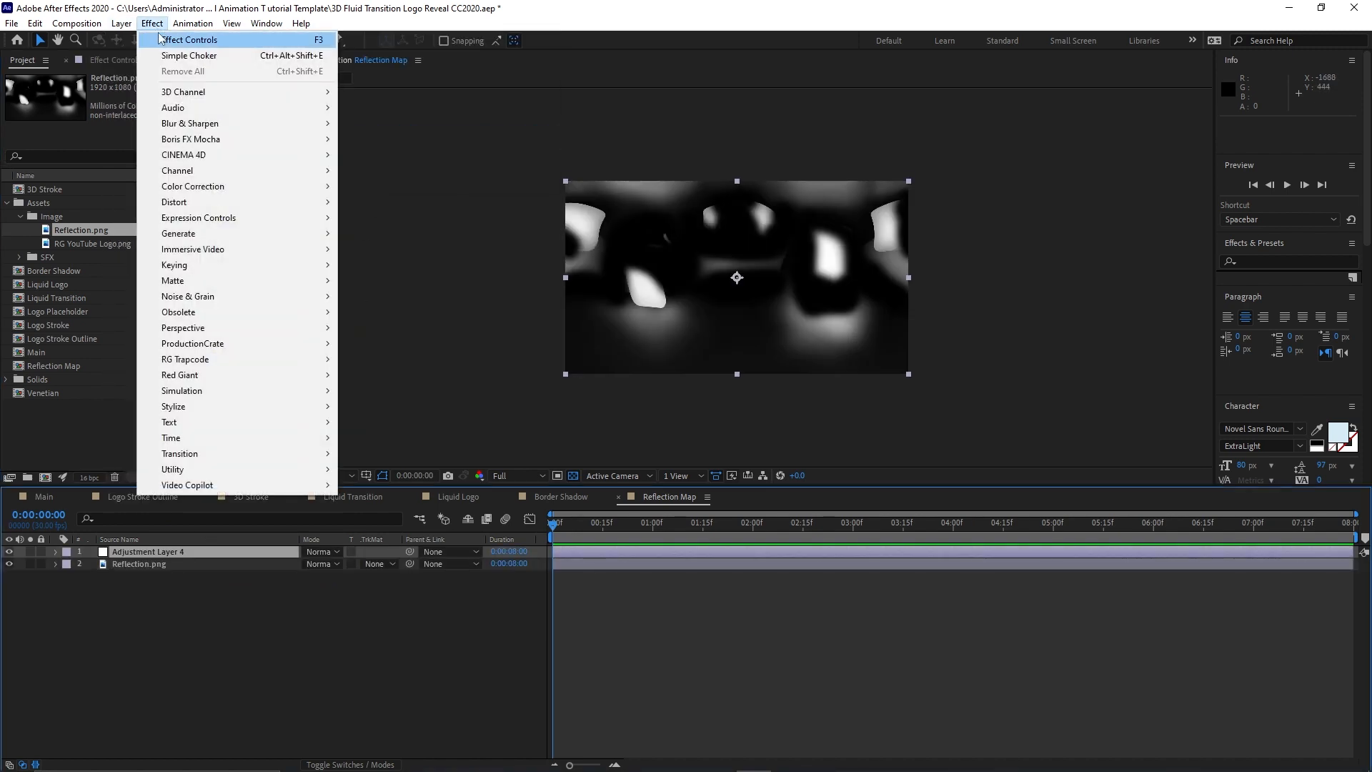
pyautogui.moveTo(241, 206)
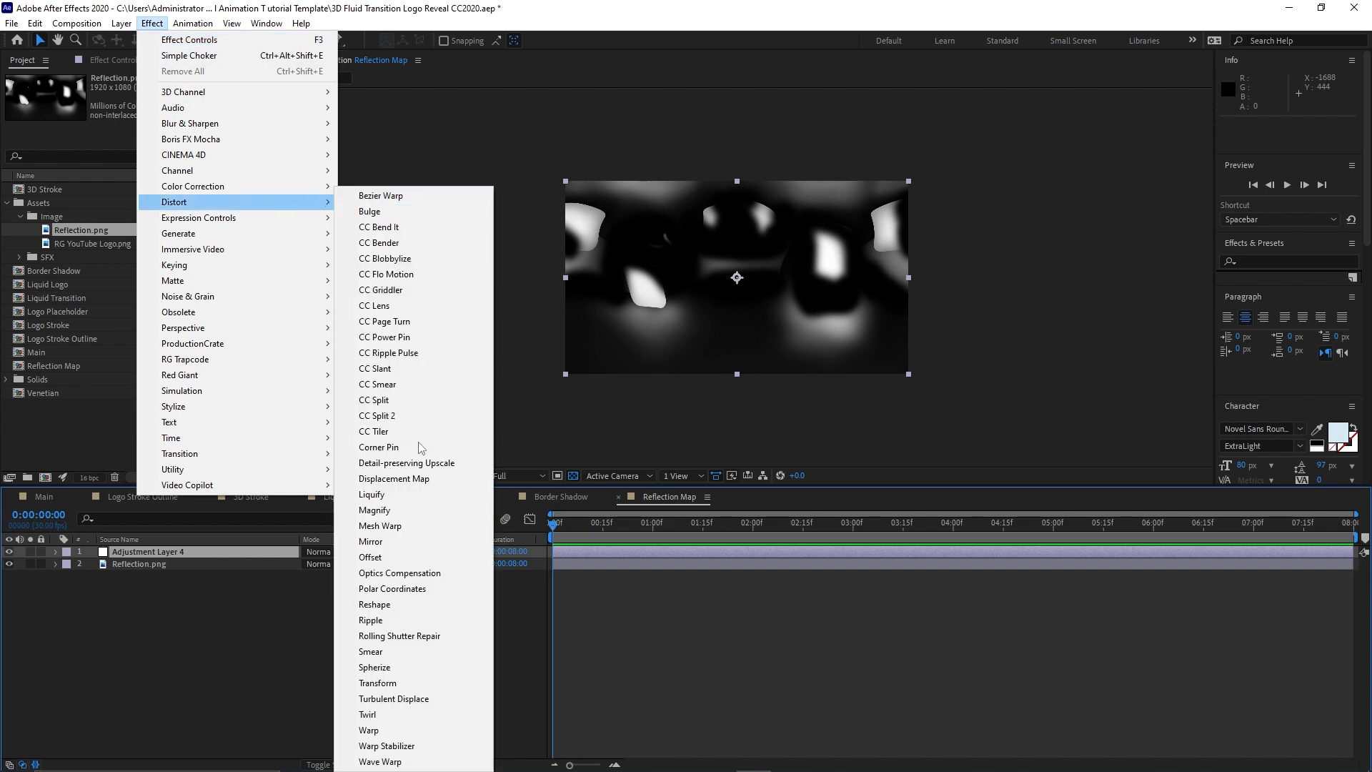
pyautogui.click(401, 563)
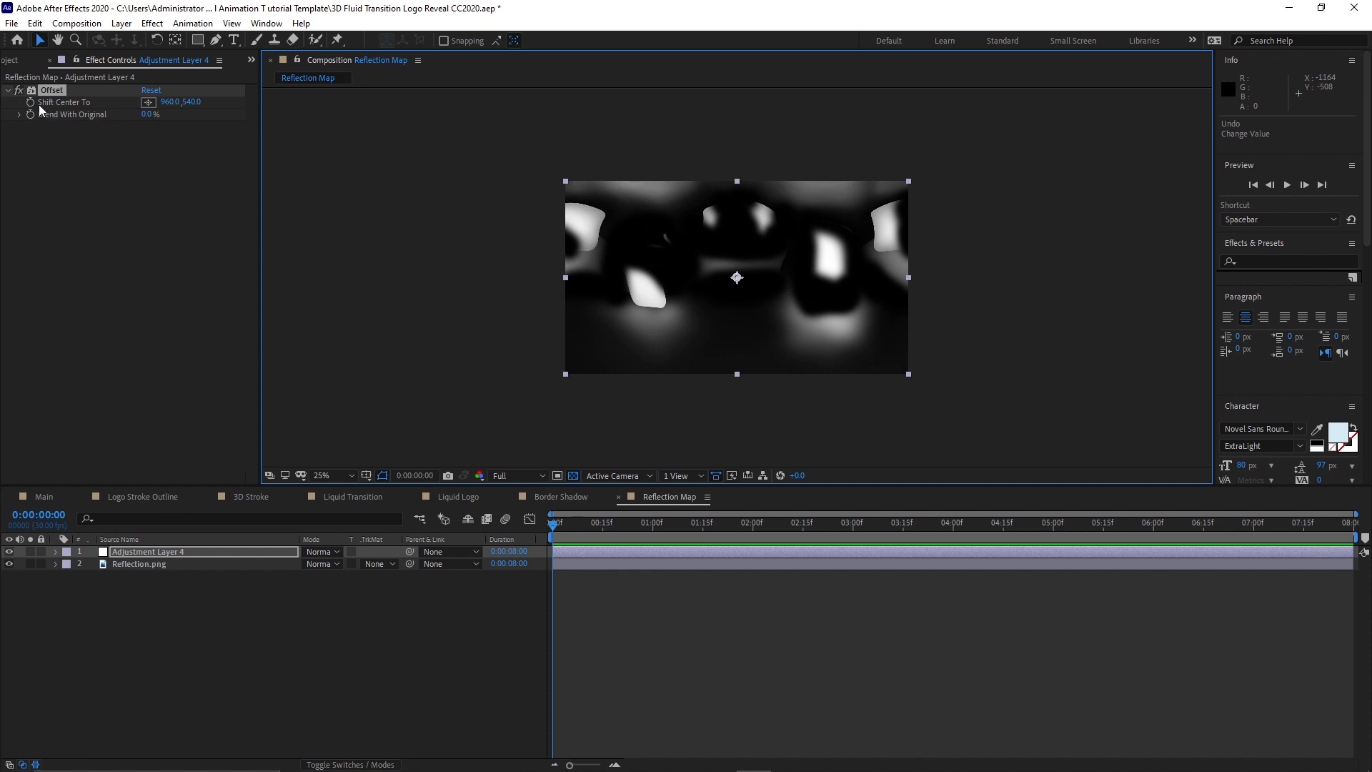
pyautogui.click(31, 103)
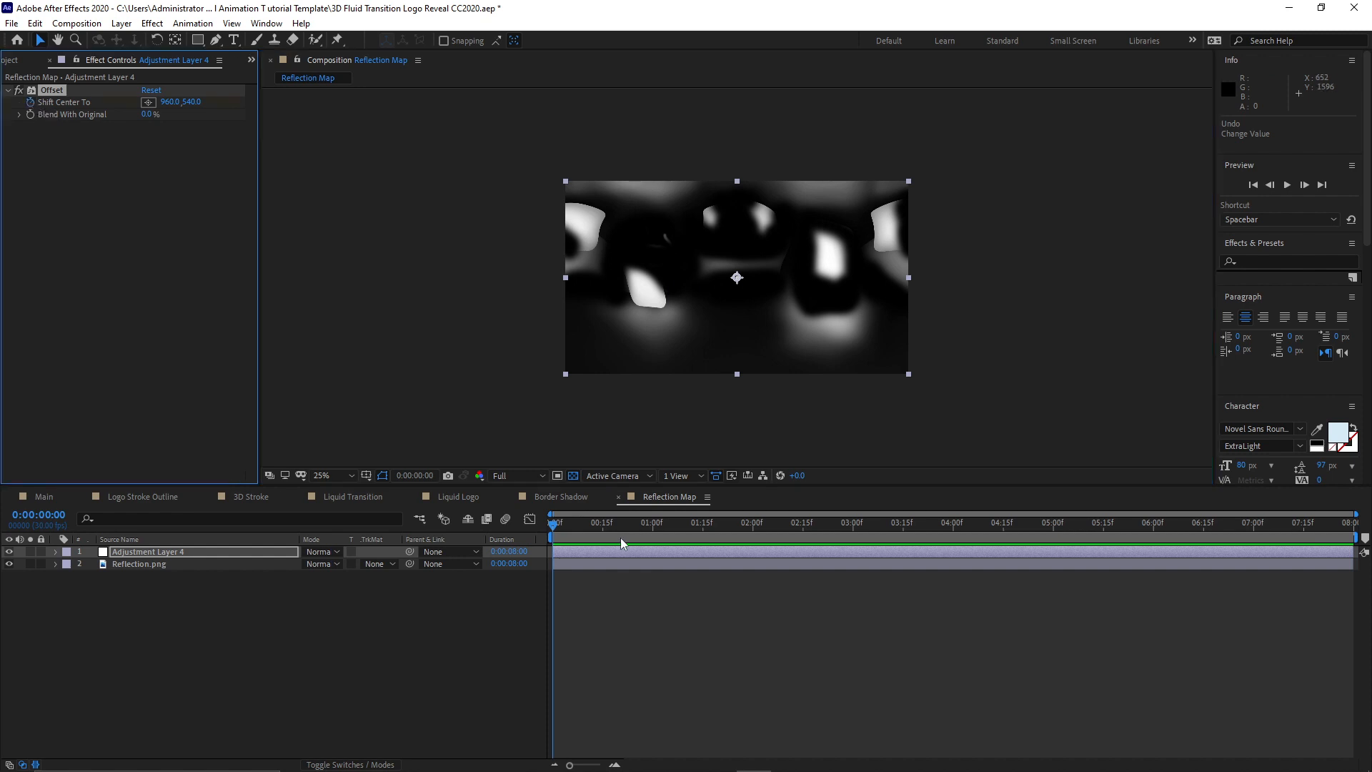
pyautogui.moveTo(564, 530); pyautogui.dragTo(1351, 518)
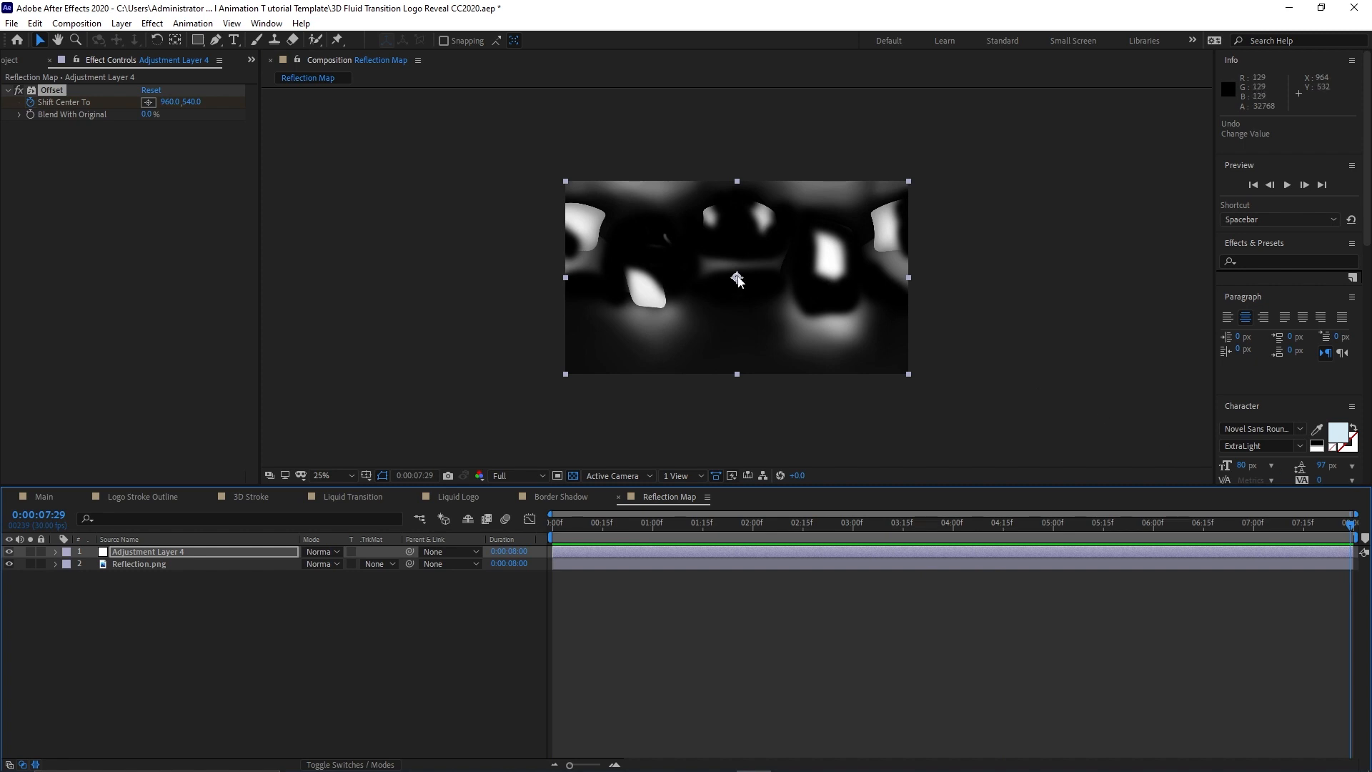
pyautogui.moveTo(737, 278); pyautogui.dragTo(1053, 277)
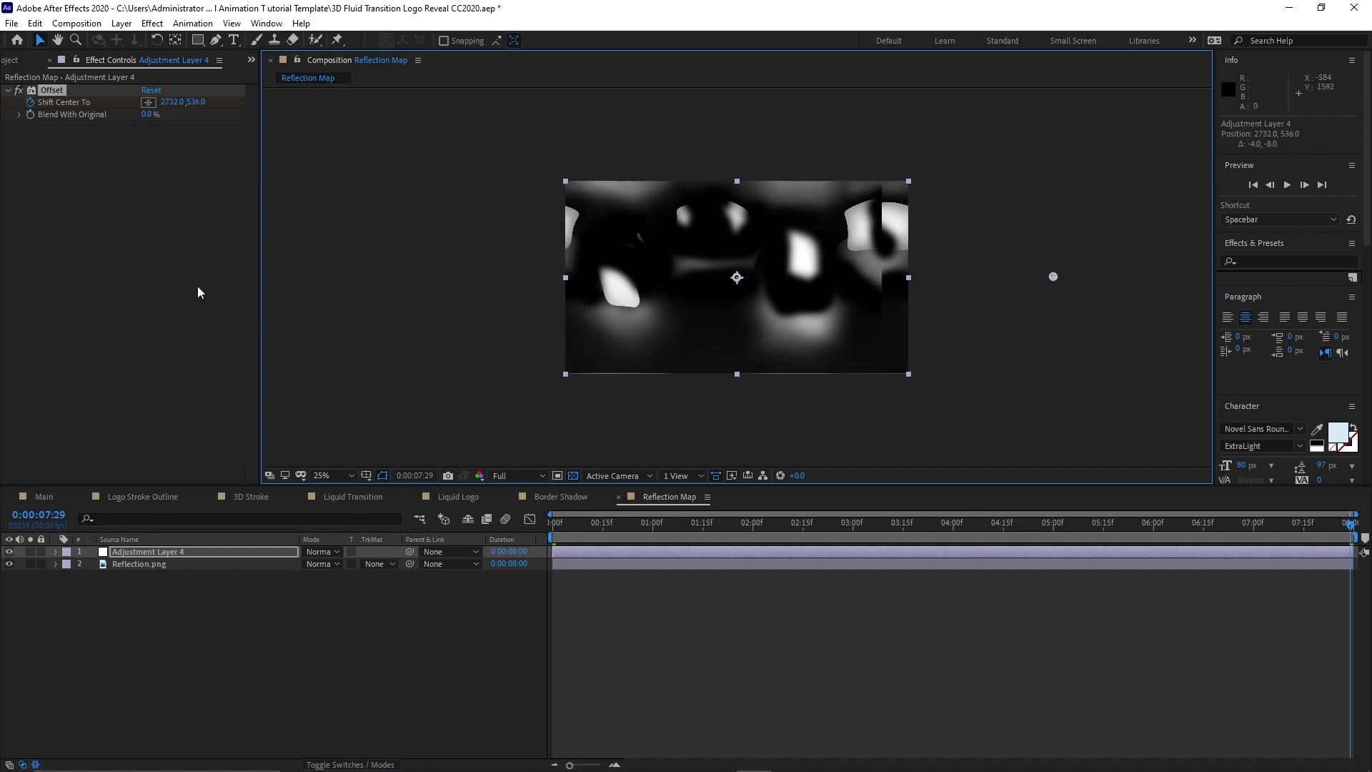
# Apply Curves to the adjustment layer, pull the RGB curve's midtones down to darken the map, and preview the animation.
pyautogui.click(153, 24)
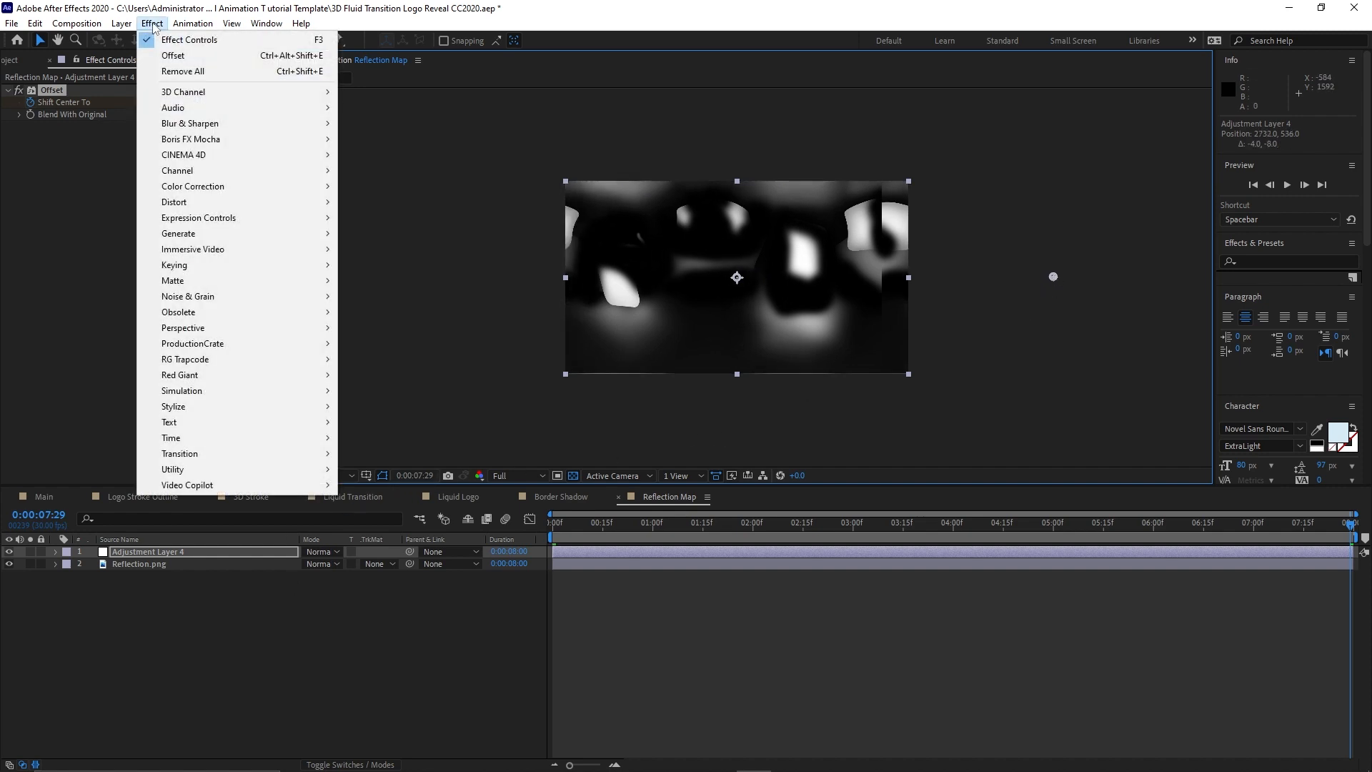
pyautogui.moveTo(233, 187)
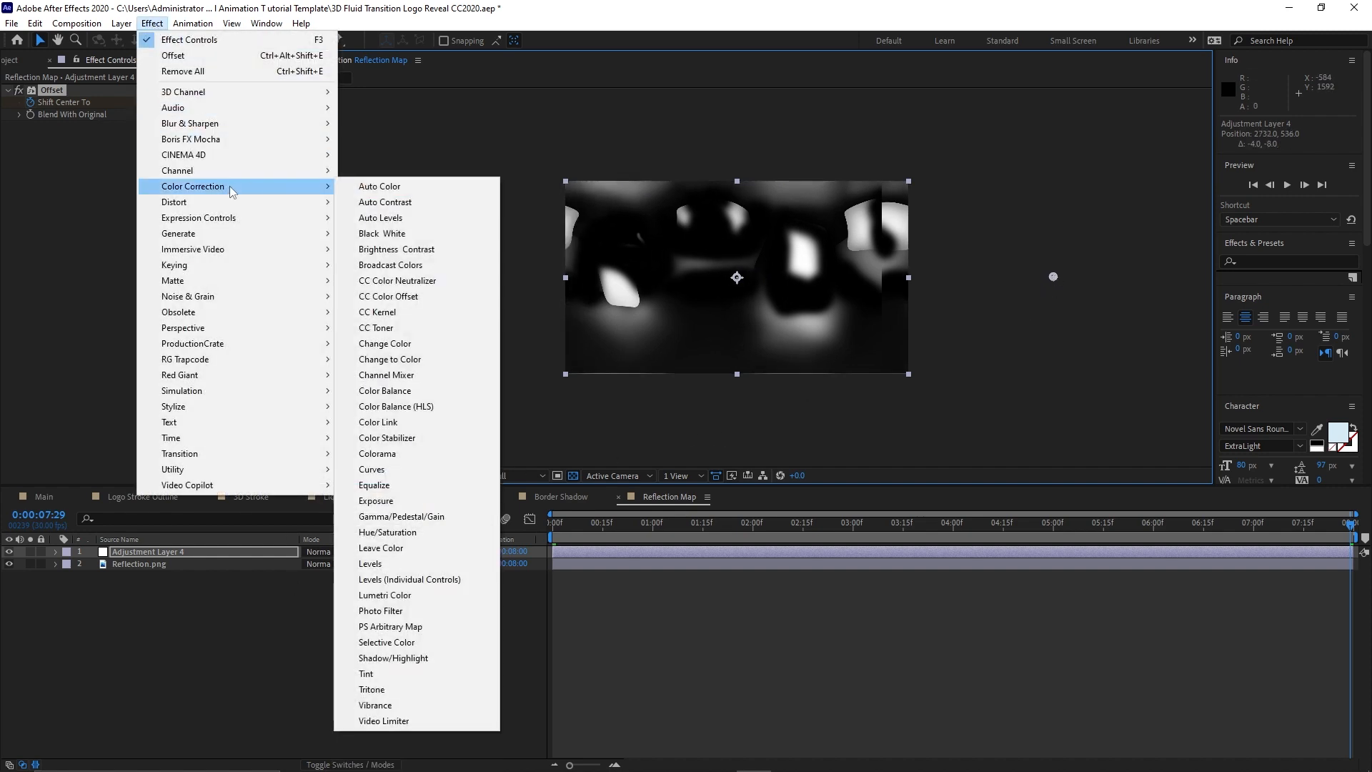
pyautogui.click(395, 469)
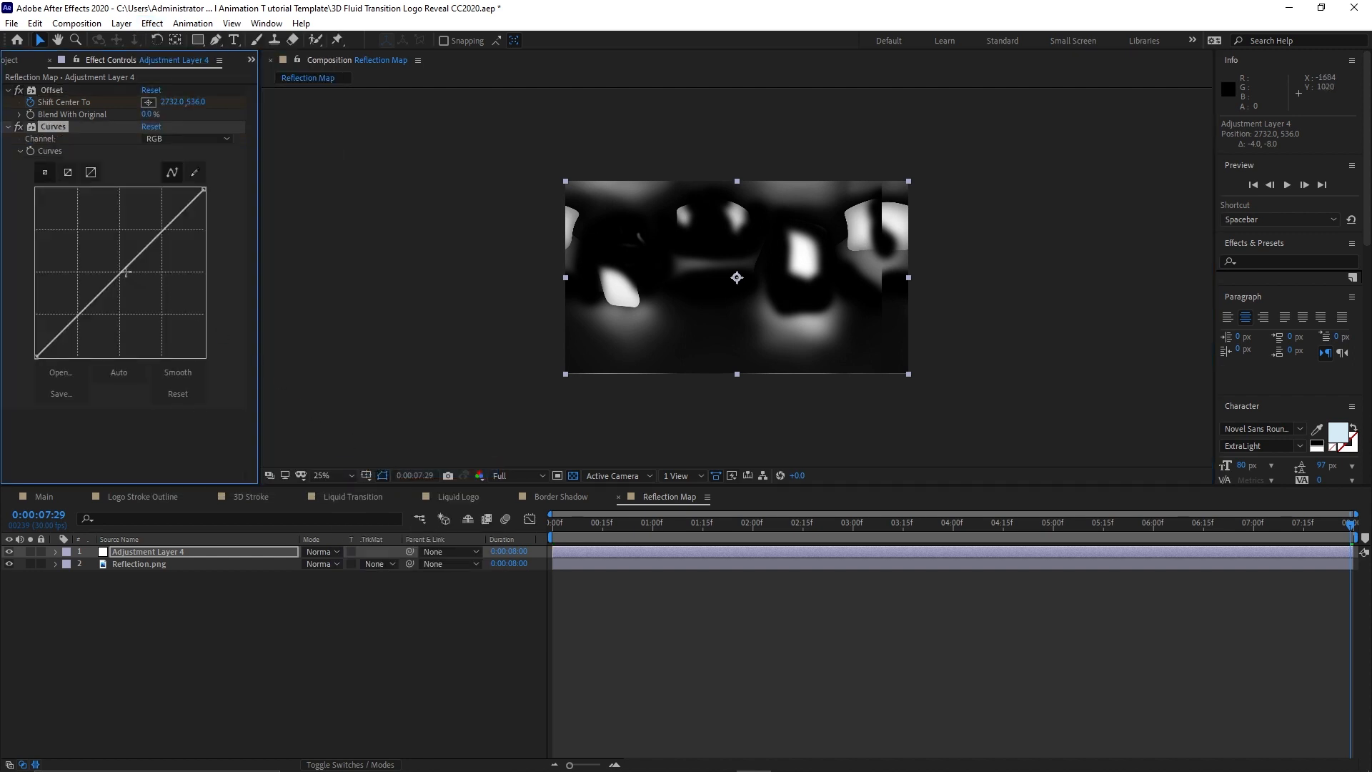
pyautogui.moveTo(123, 272); pyautogui.dragTo(139, 295)
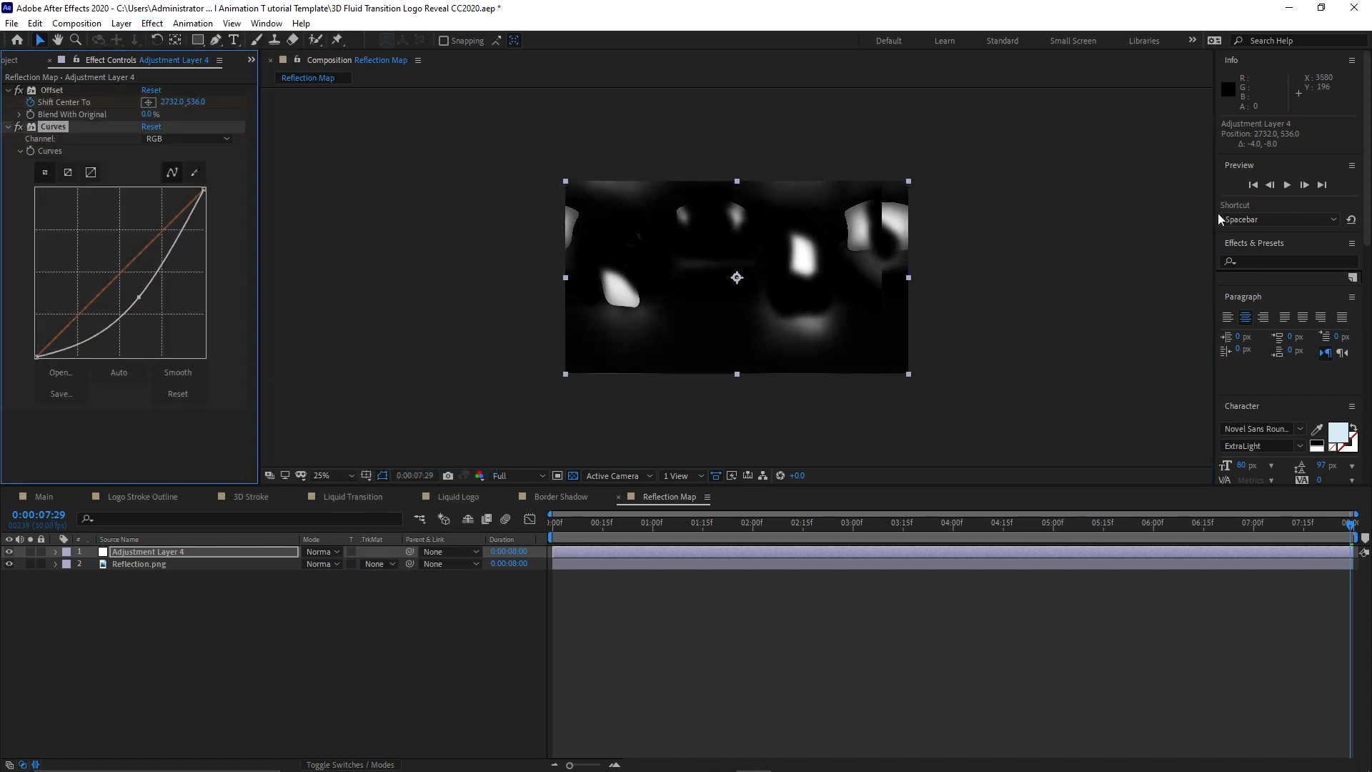
pyautogui.click(1287, 186)
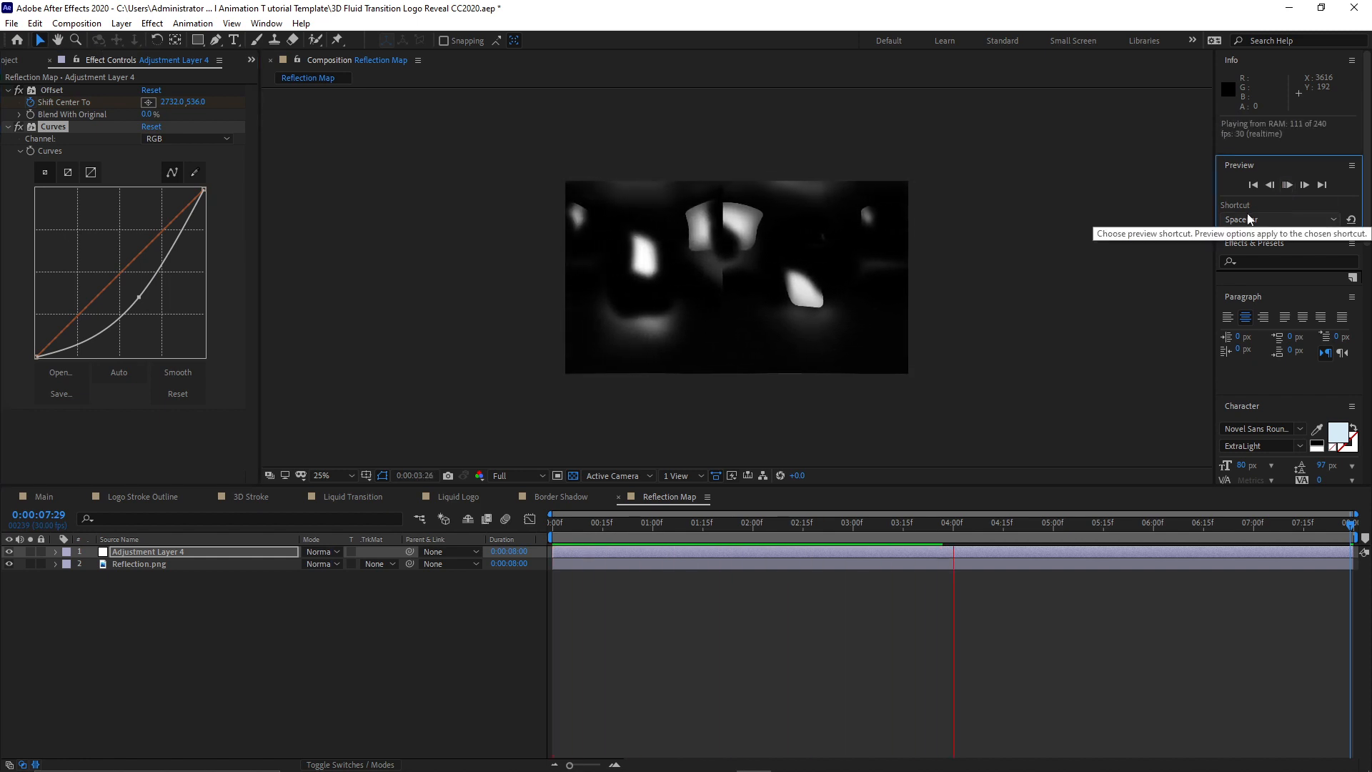
pyautogui.click(1290, 187)
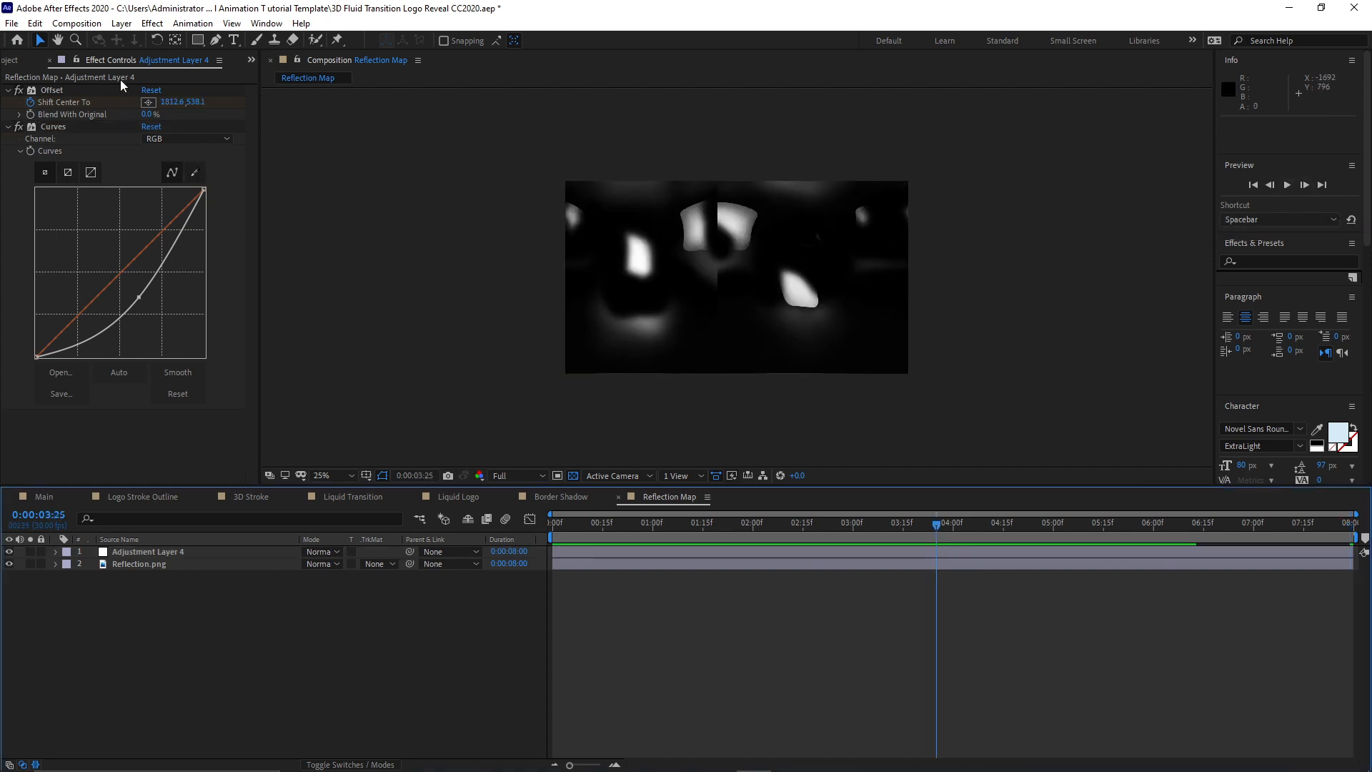
# Create a 1920 x 1080, eight-second composition named Liquid Reflection and turn off its transparency grid.
pyautogui.click(100, 25)
pyautogui.click(115, 57)
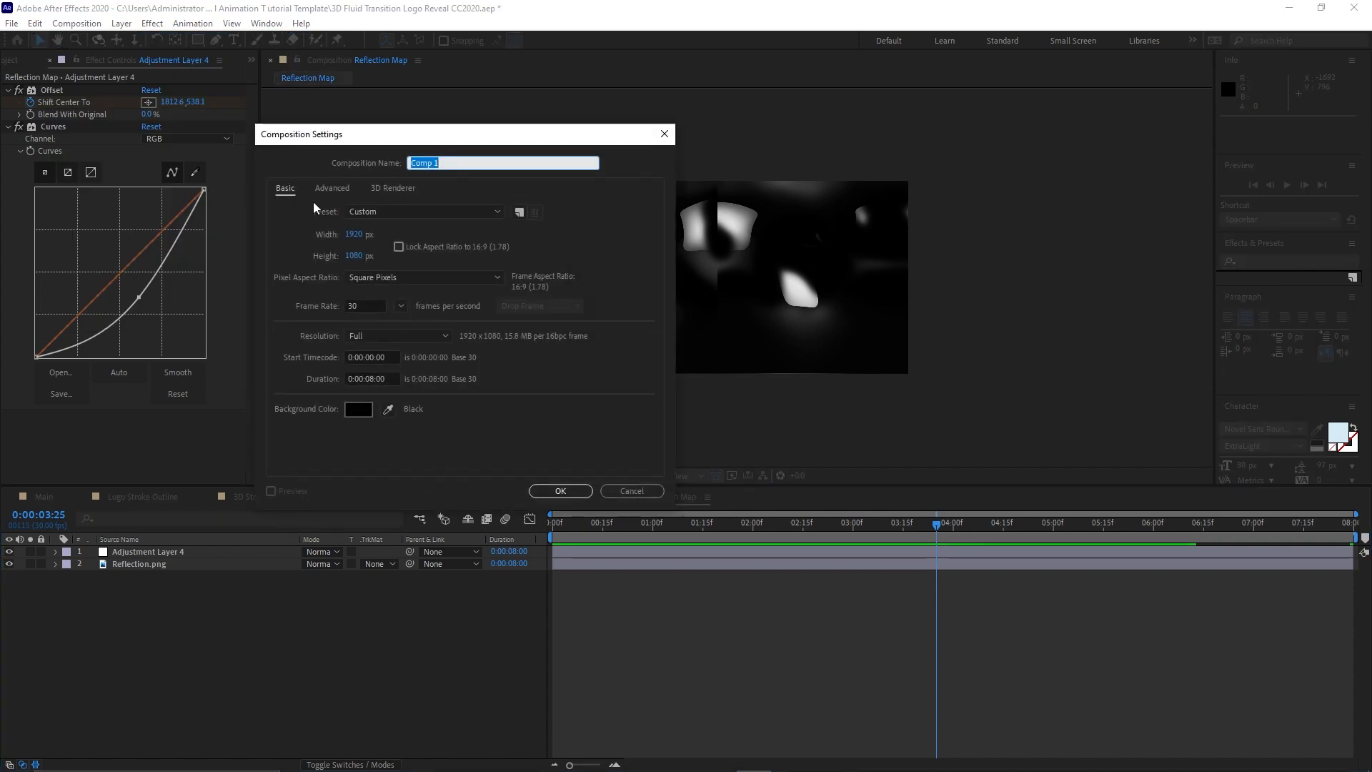
pyautogui.write('Liquid R')
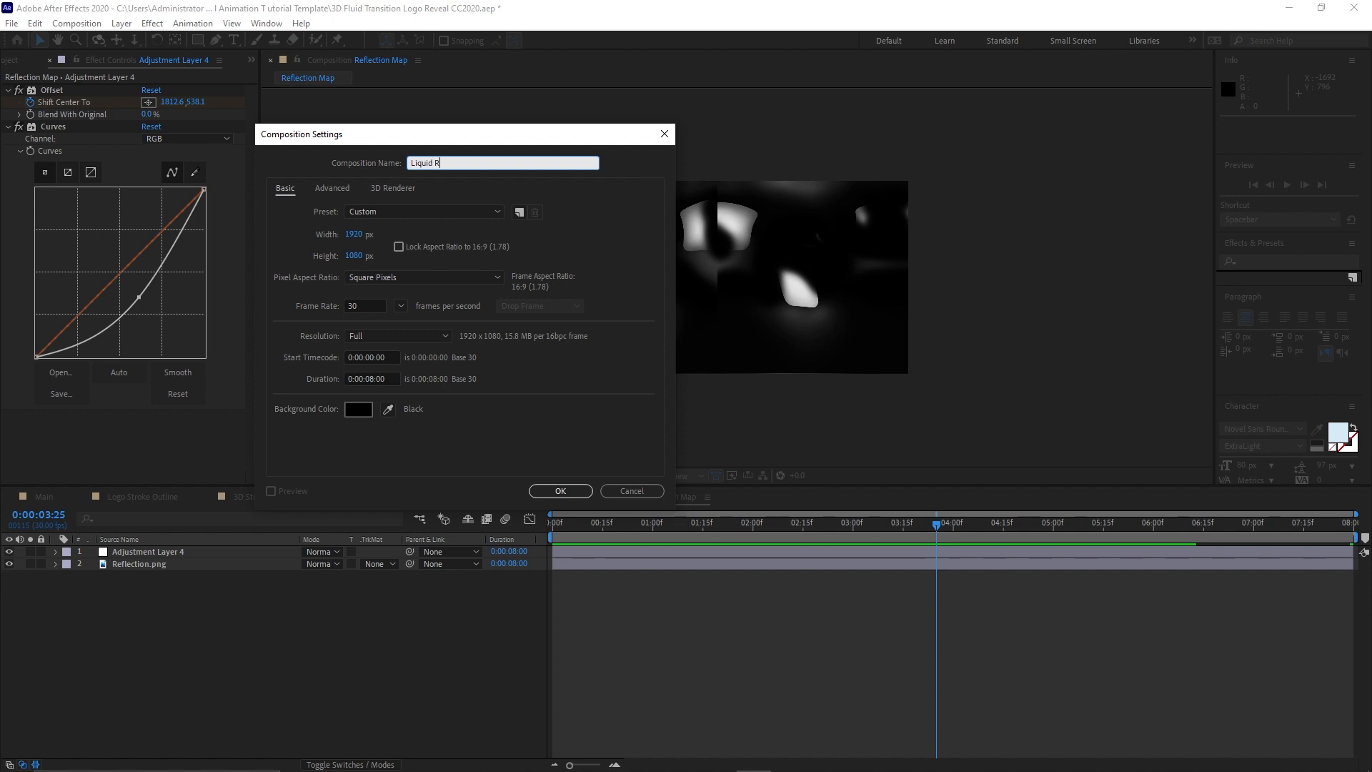
pyautogui.write('eflection')
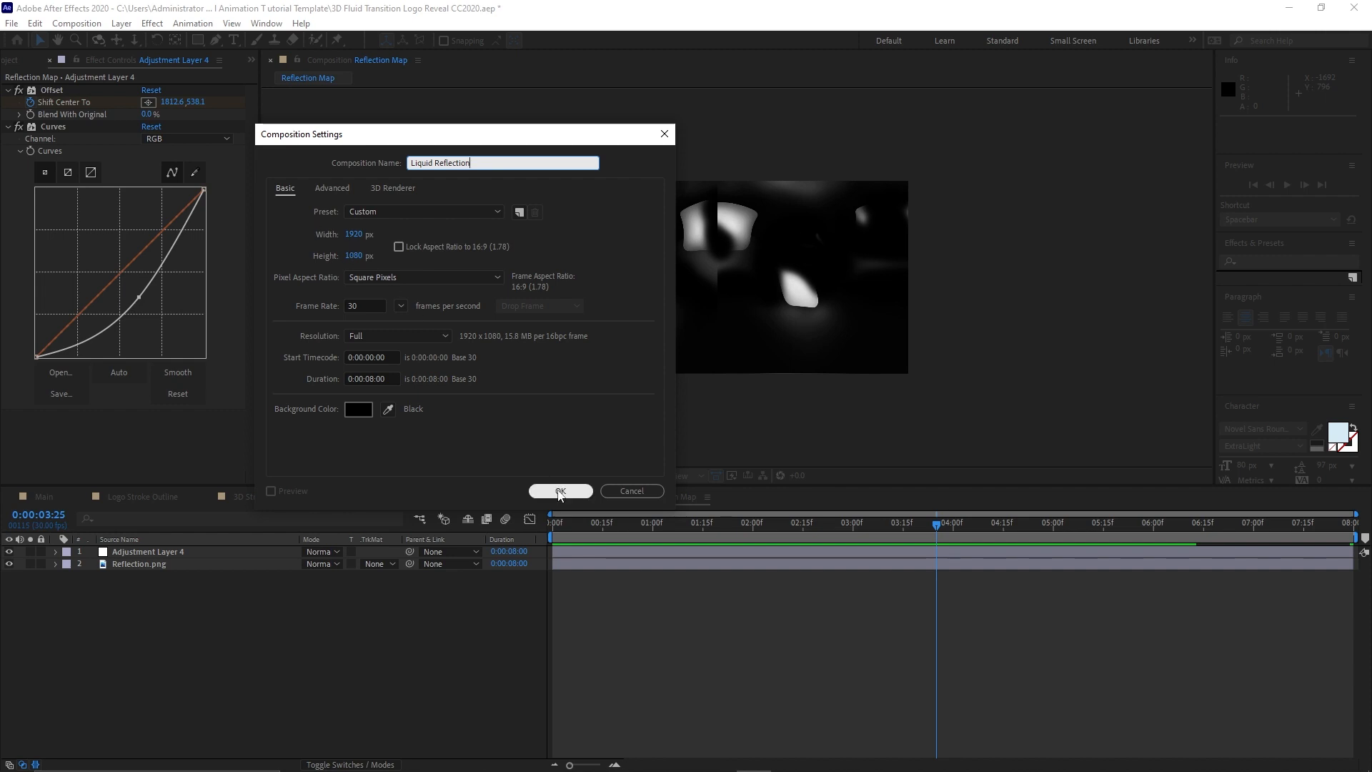
pyautogui.click(560, 491)
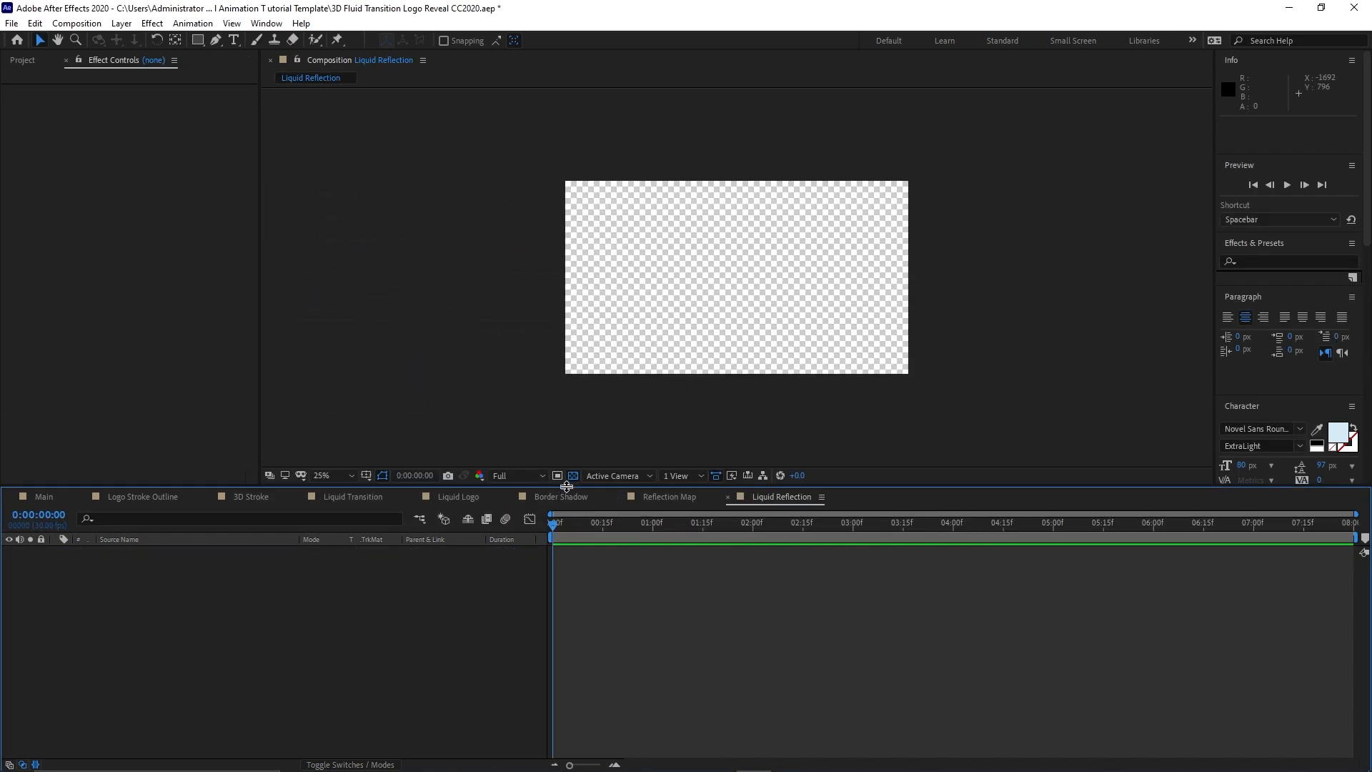
pyautogui.click(574, 478)
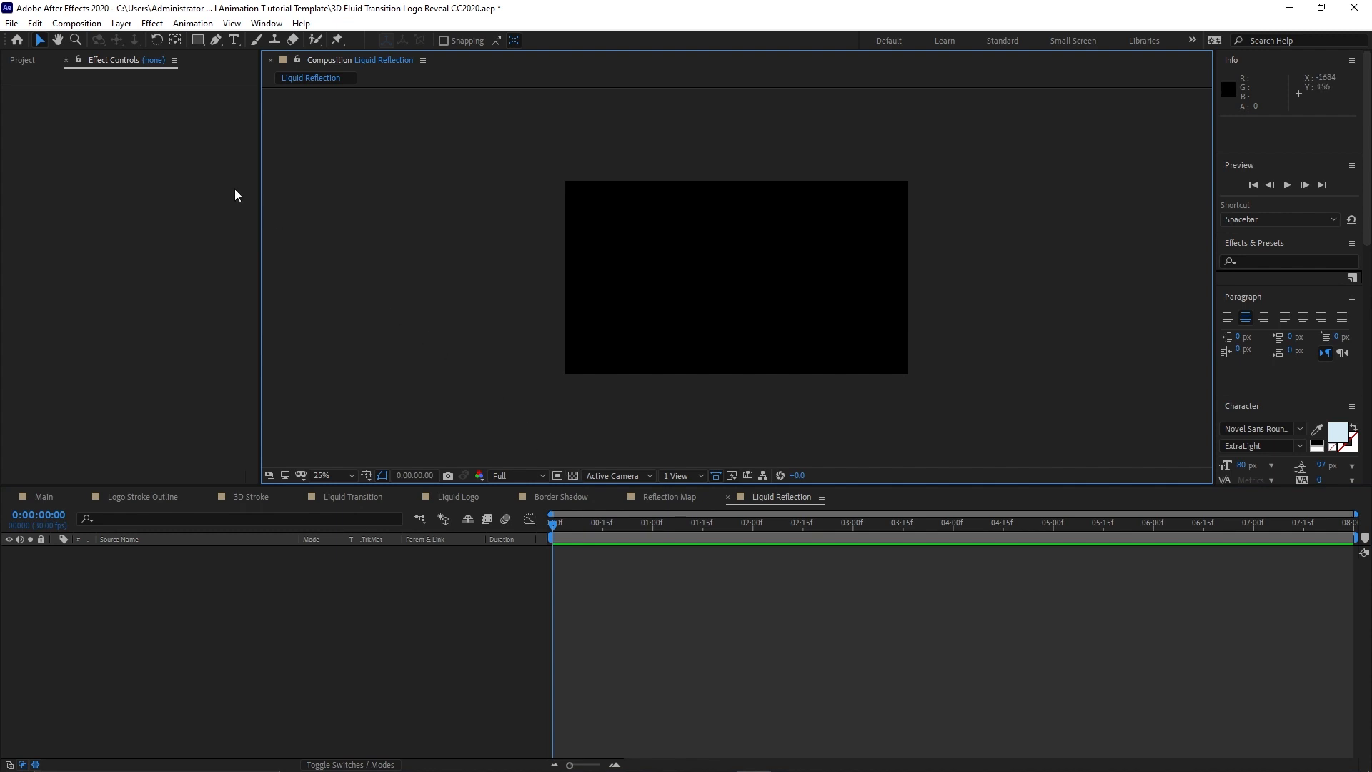
# Stack Liquid Logo above Reflection Map above Border Shadow in the Liquid Reflection composition and hide the Liquid Logo layer.
pyautogui.click(32, 62)
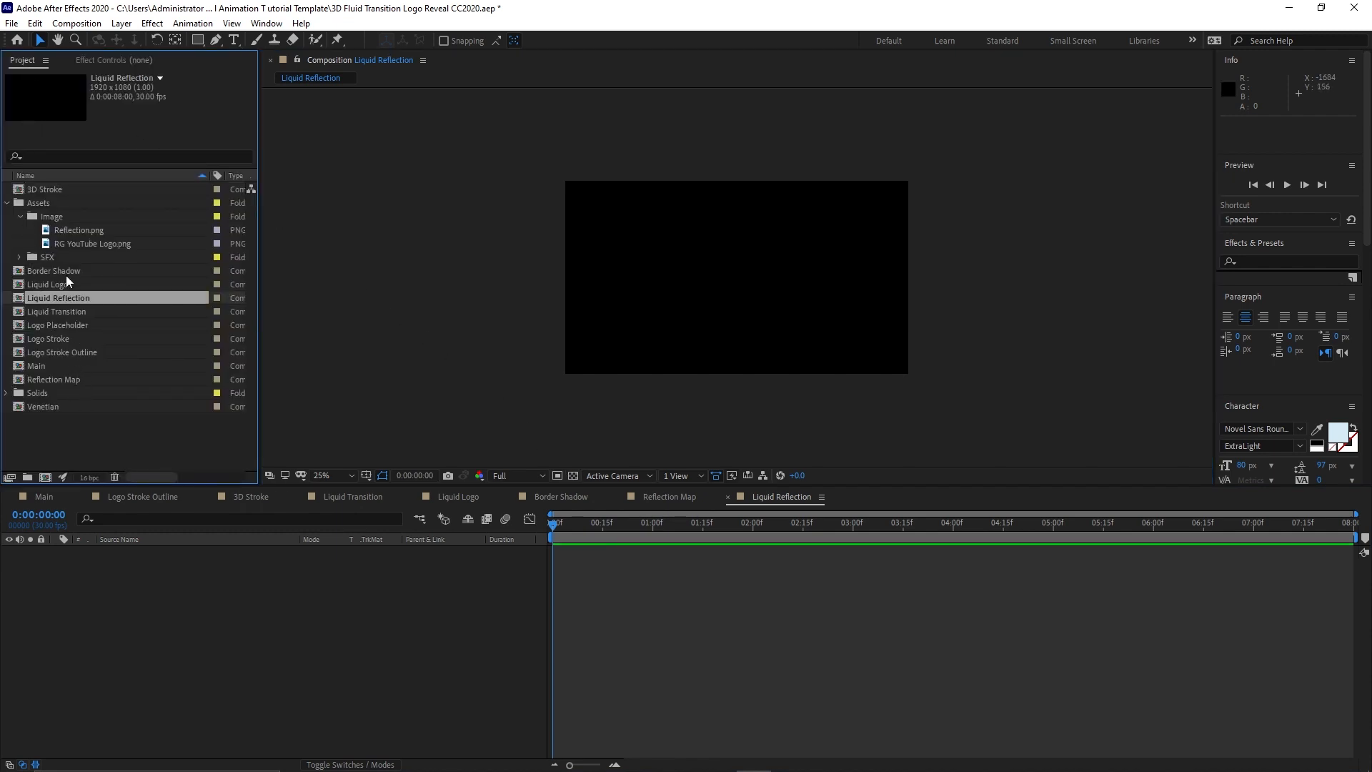
pyautogui.moveTo(64, 271); pyautogui.dragTo(140, 644)
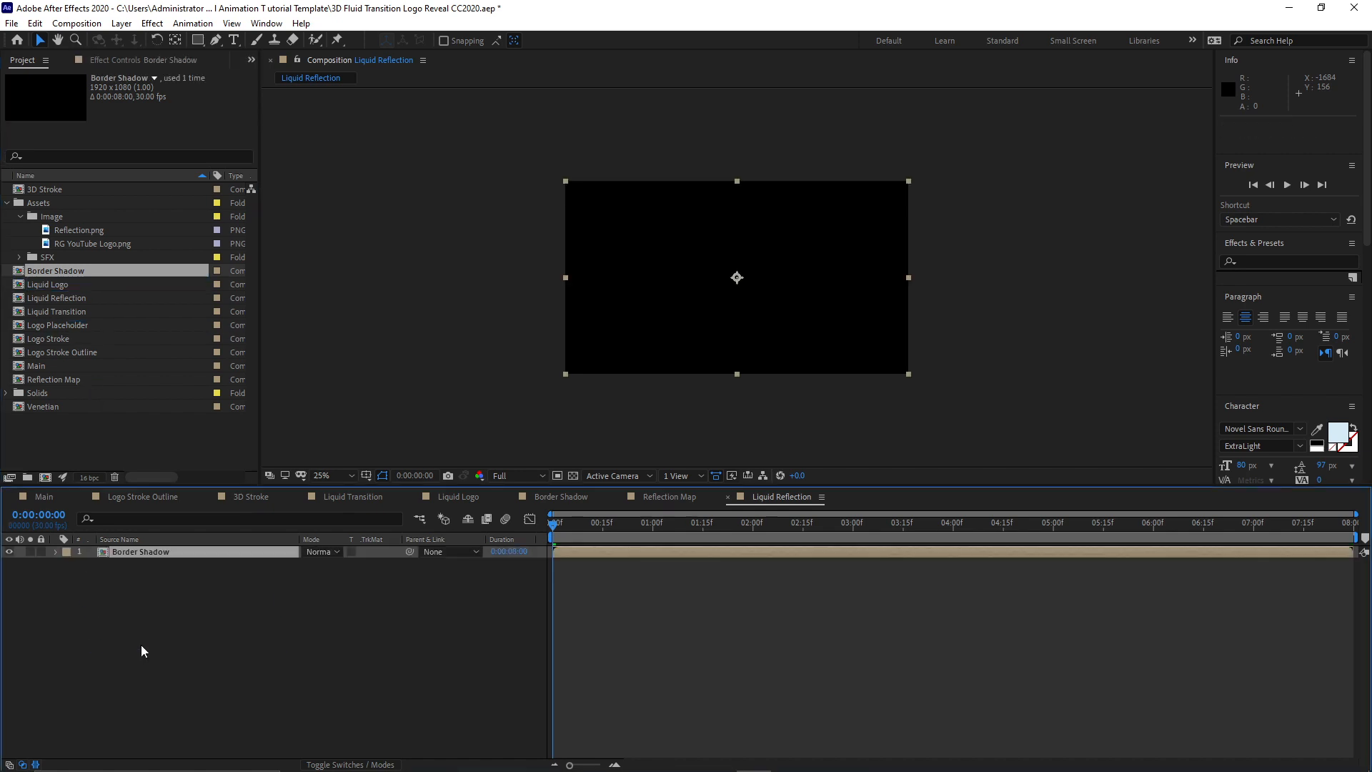
pyautogui.moveTo(86, 381); pyautogui.dragTo(131, 551)
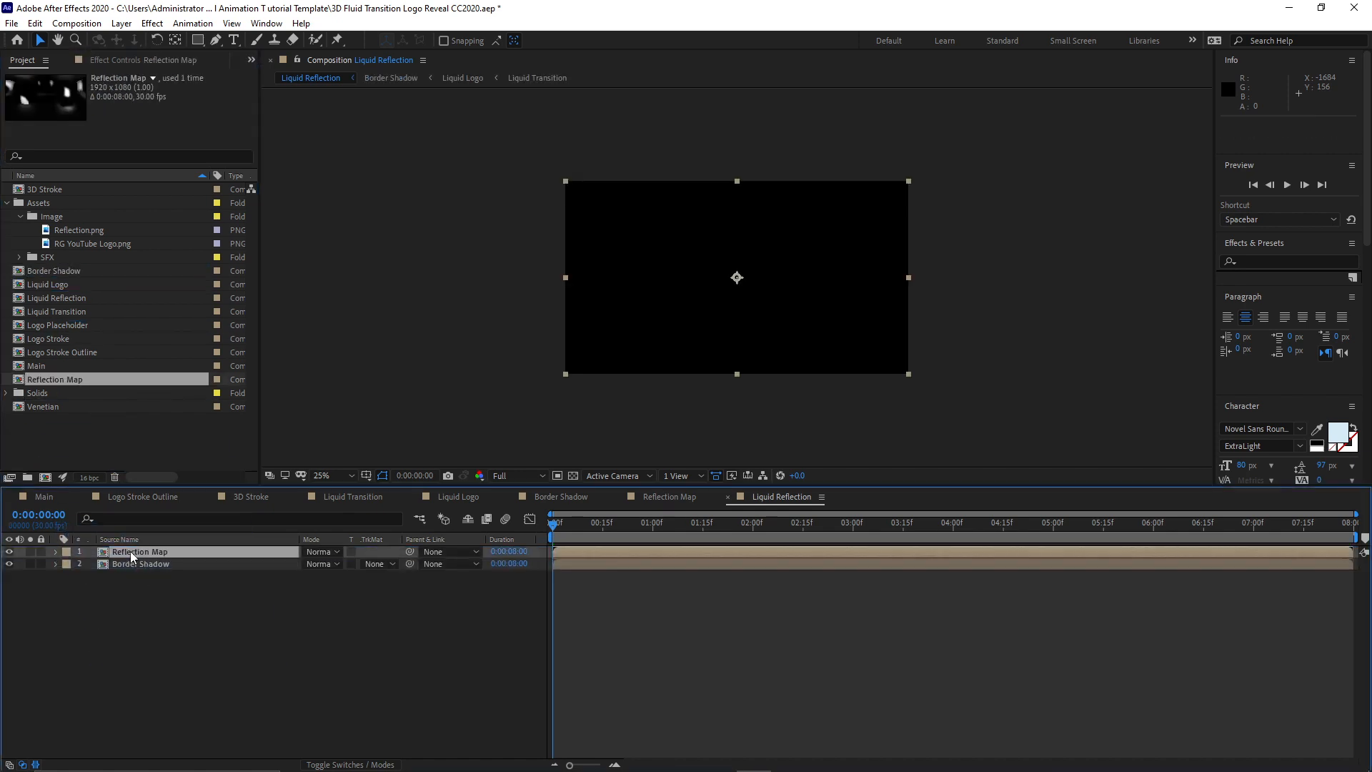
pyautogui.moveTo(70, 286); pyautogui.dragTo(135, 560)
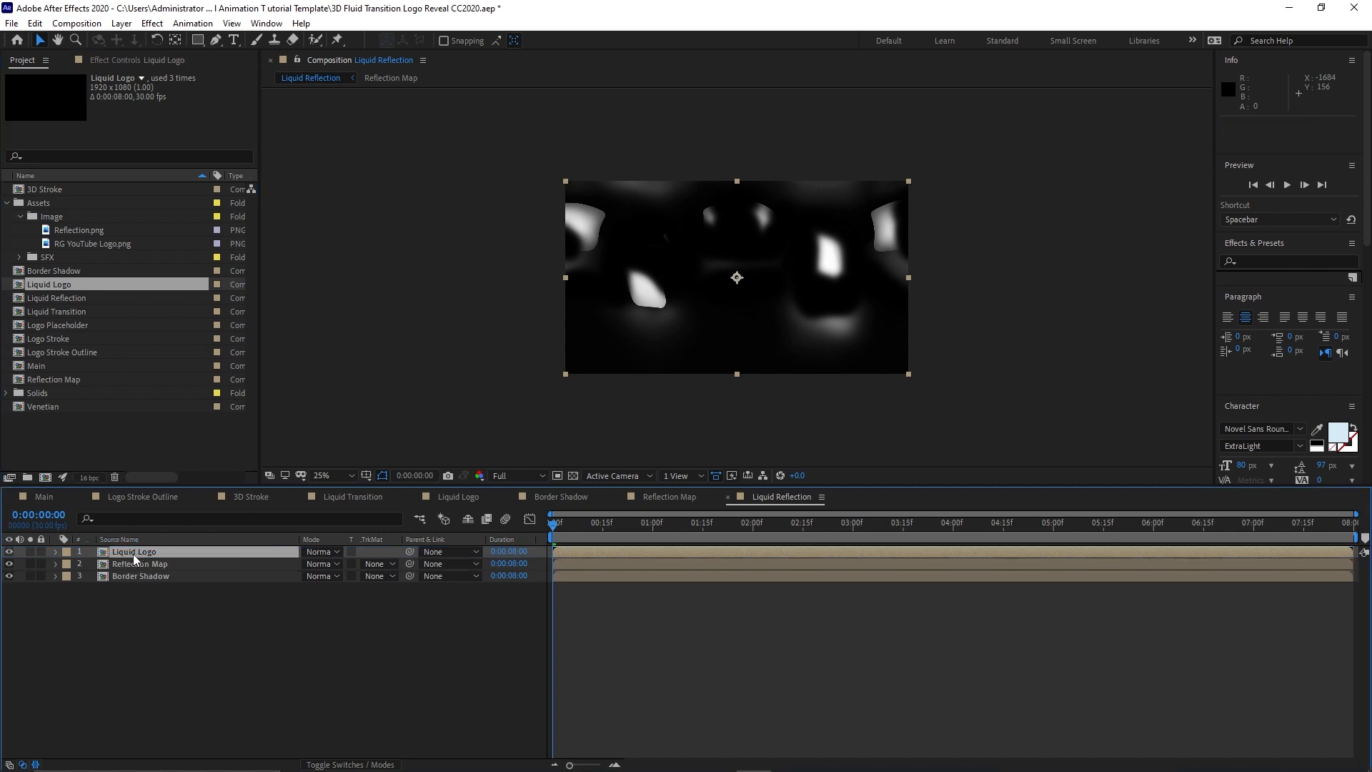
pyautogui.click(9, 552)
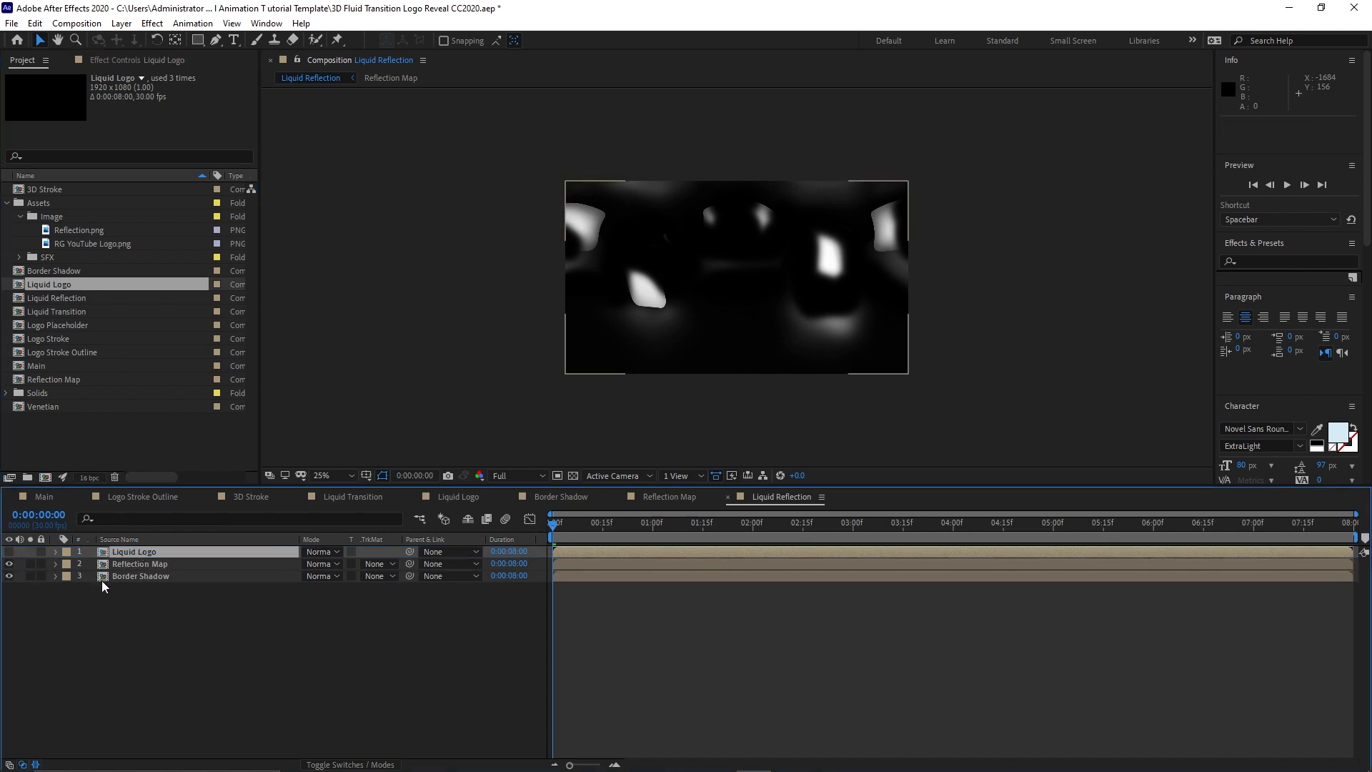
# Apply CC Glass to the Reflection Map layer and use the Border Shadow layer as its Bump Map.
pyautogui.click(165, 563)
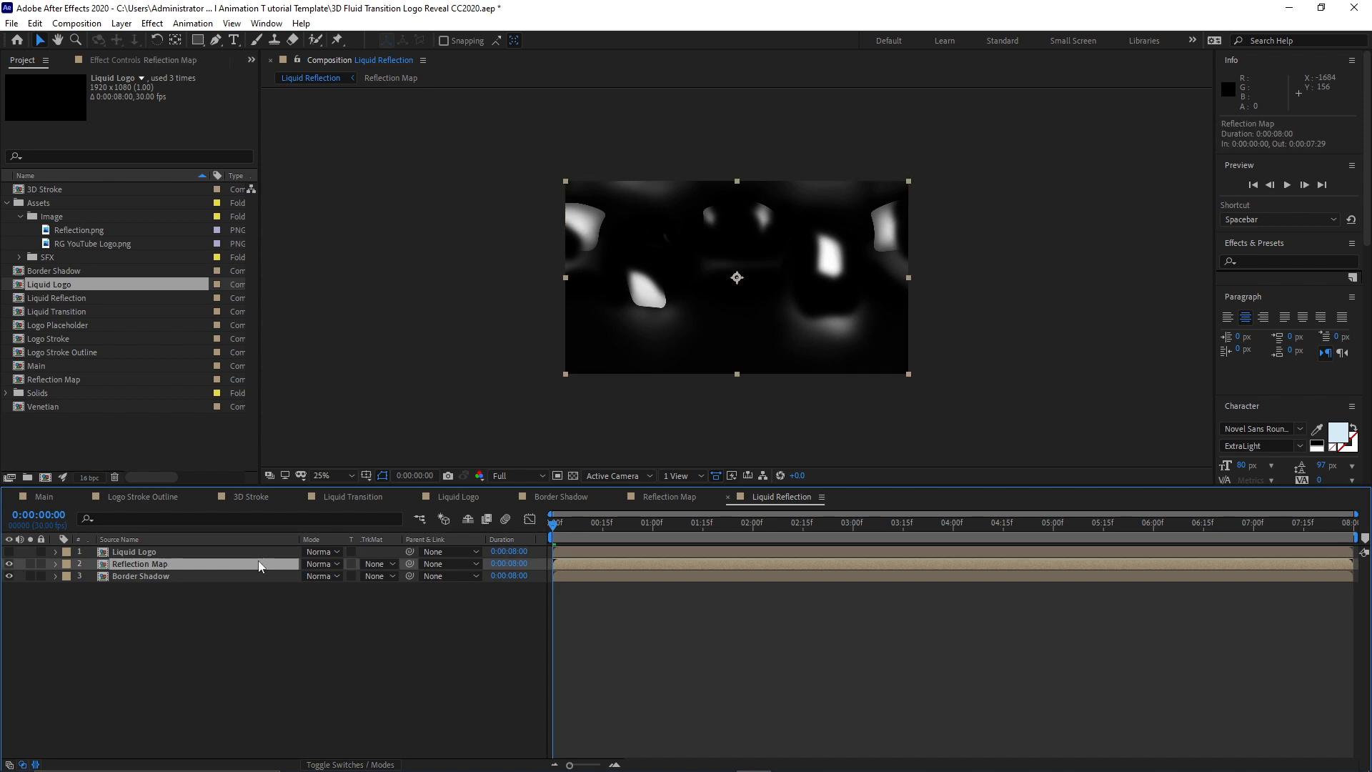
pyautogui.click(152, 23)
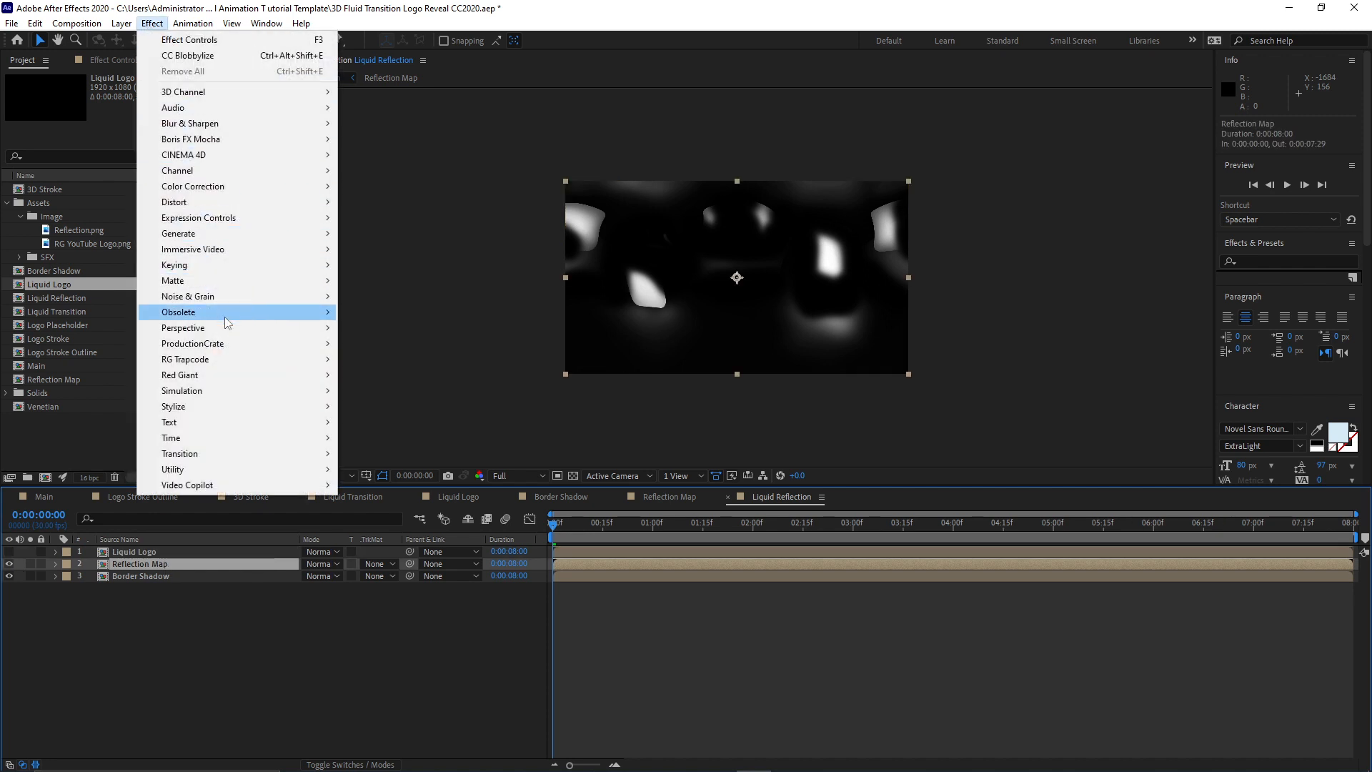
pyautogui.moveTo(249, 405)
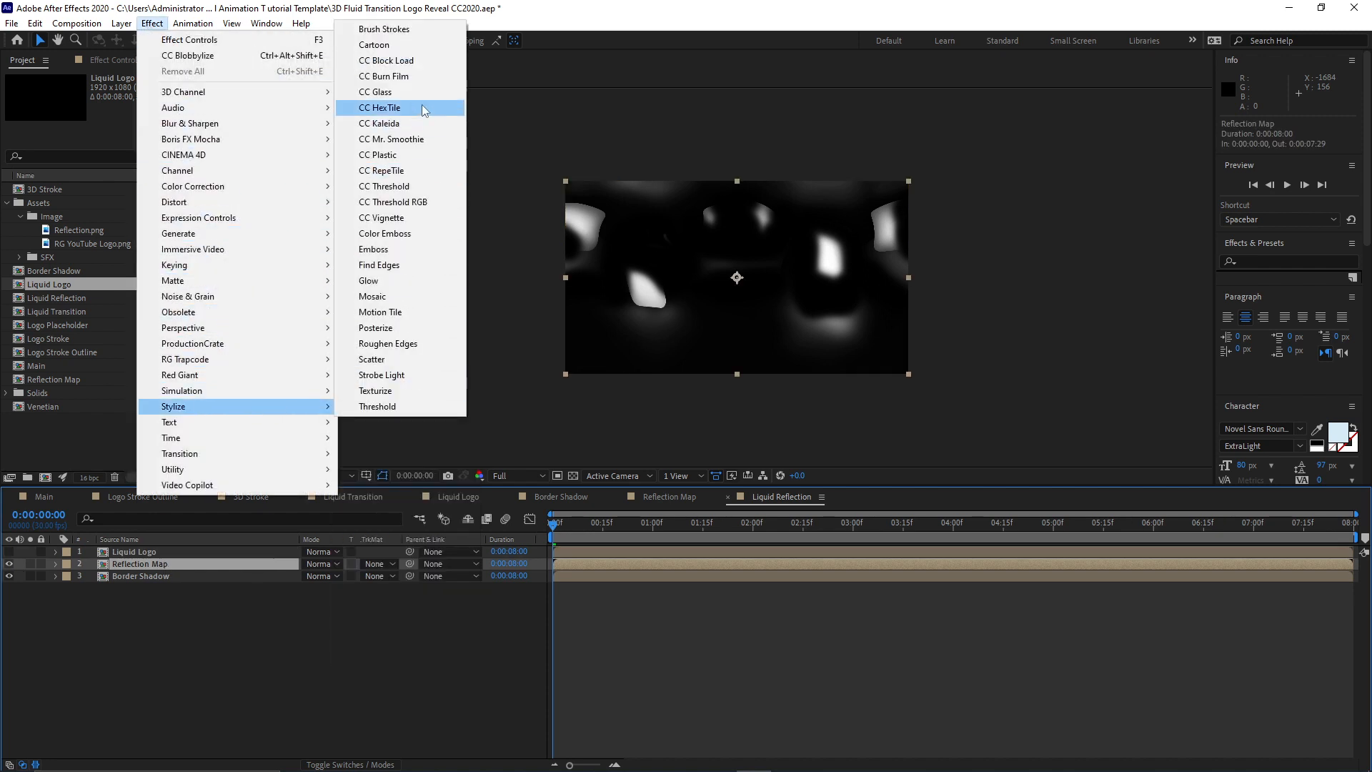
pyautogui.click(417, 97)
pyautogui.click(20, 102)
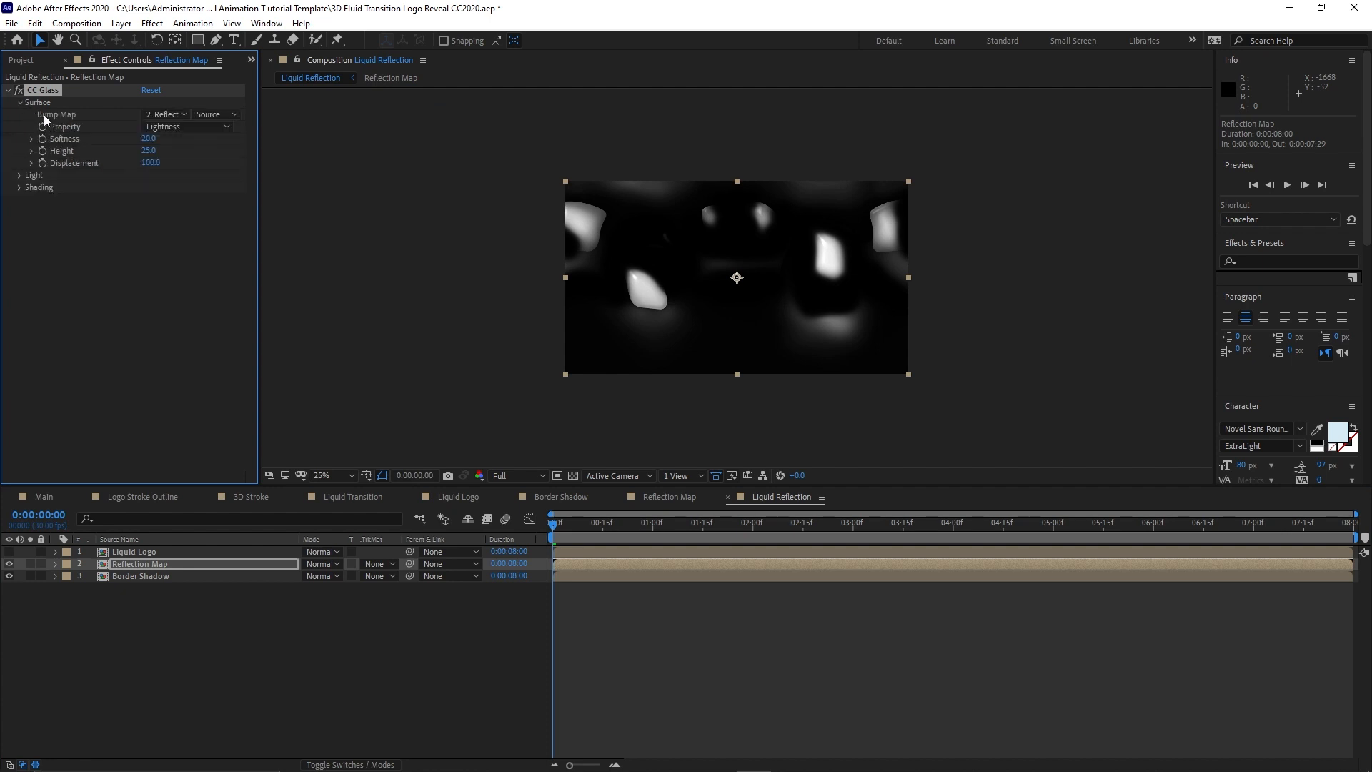
pyautogui.click(150, 115)
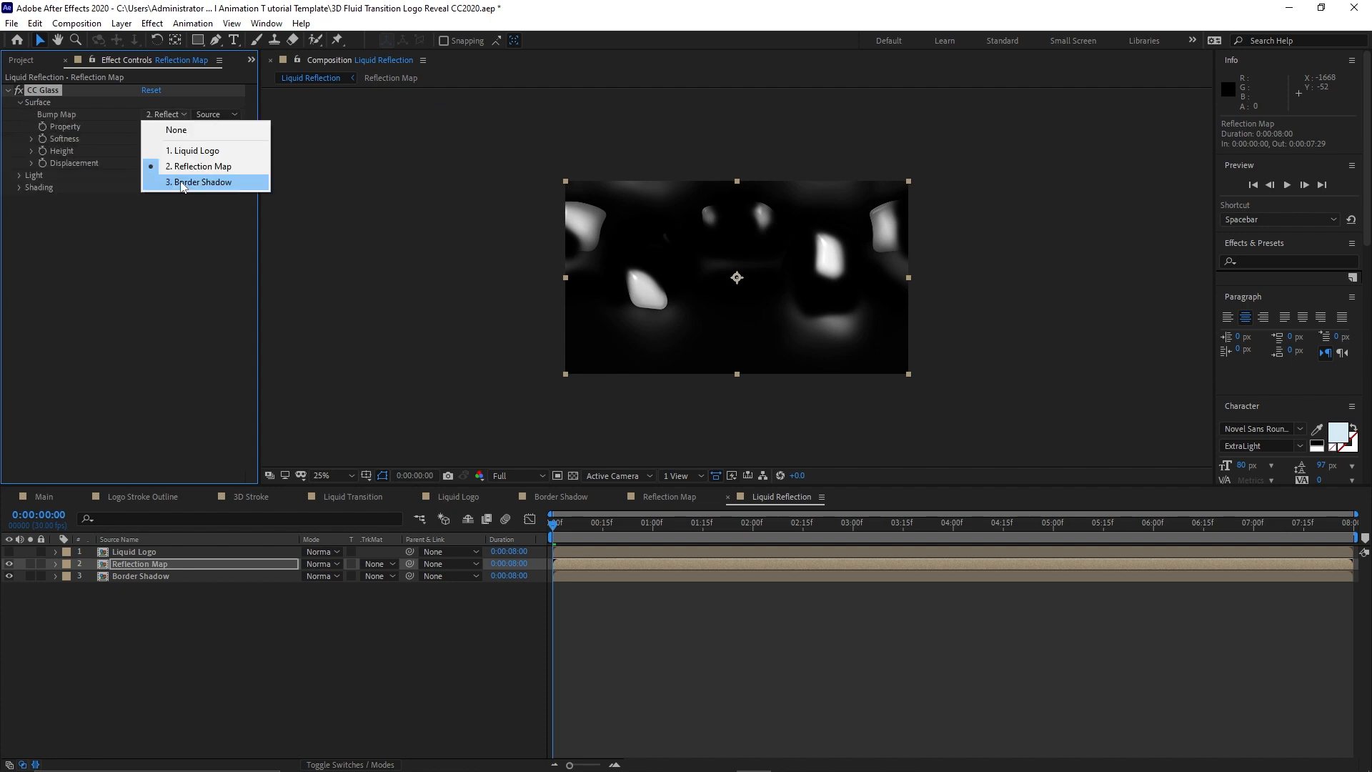
pyautogui.click(180, 183)
# Set the CC Glass surface to Softness 15.5, Height 80 and Displacement -500.
pyautogui.click(150, 139)
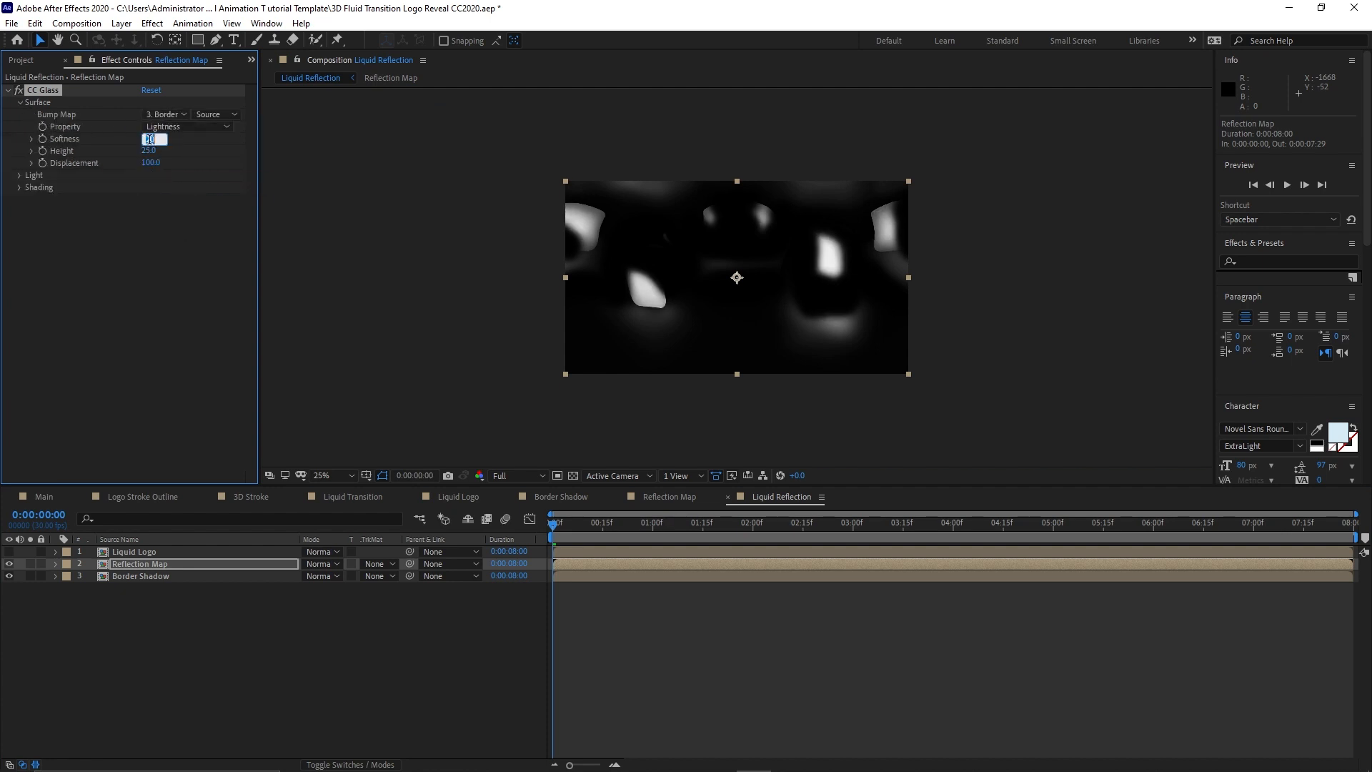
pyautogui.write('15.5')
pyautogui.click(150, 152)
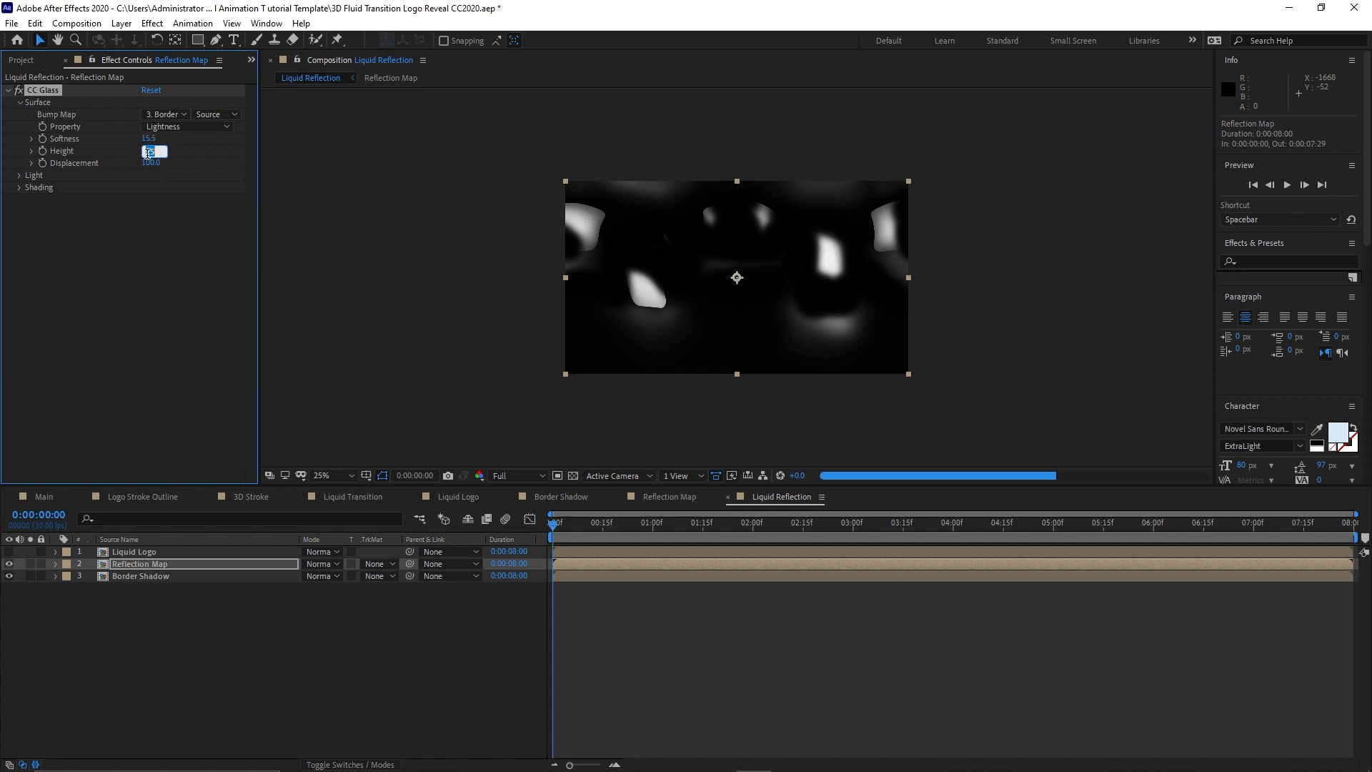
pyautogui.write('80')
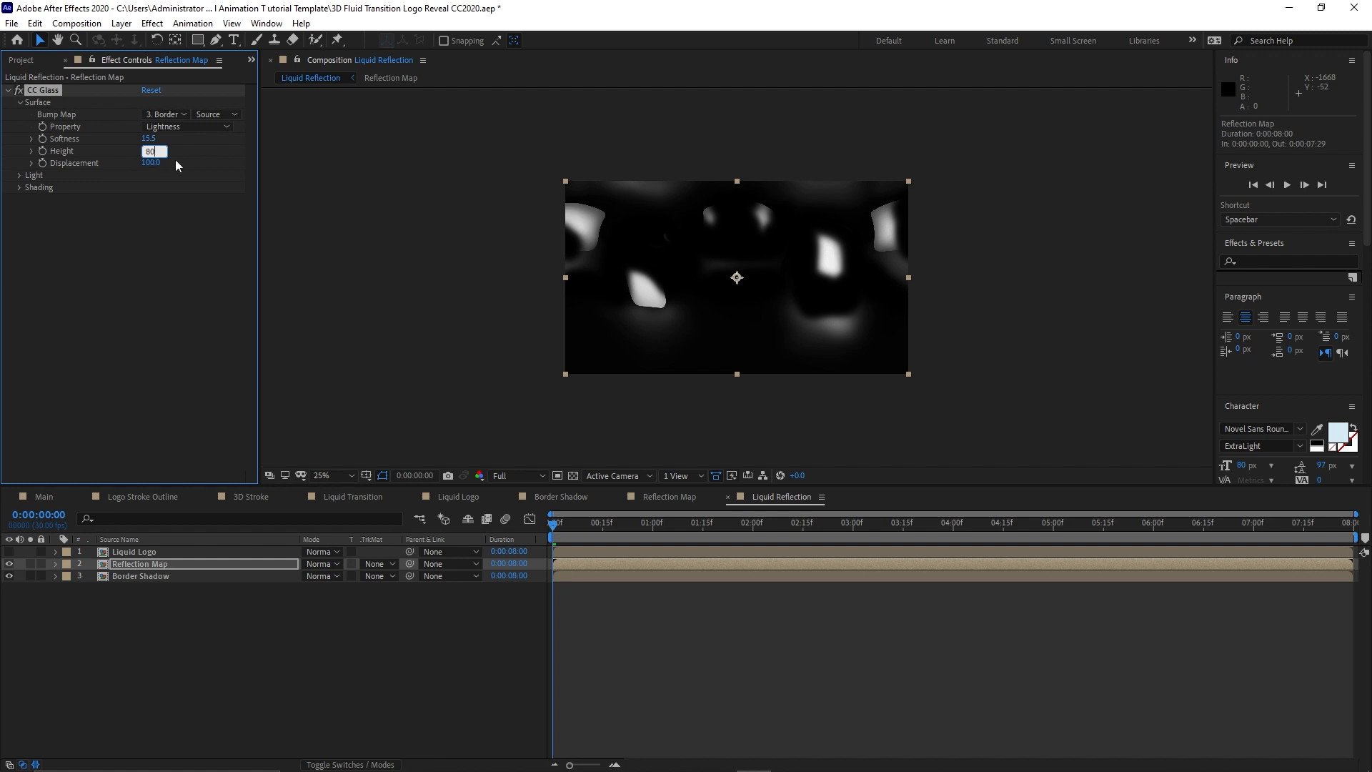
pyautogui.click(150, 163)
pyautogui.write('-500')
# Apply CC Blobbylize to the Reflection Map layer and use the Border Shadow layer as its Blob Layer.
pyautogui.click(152, 24)
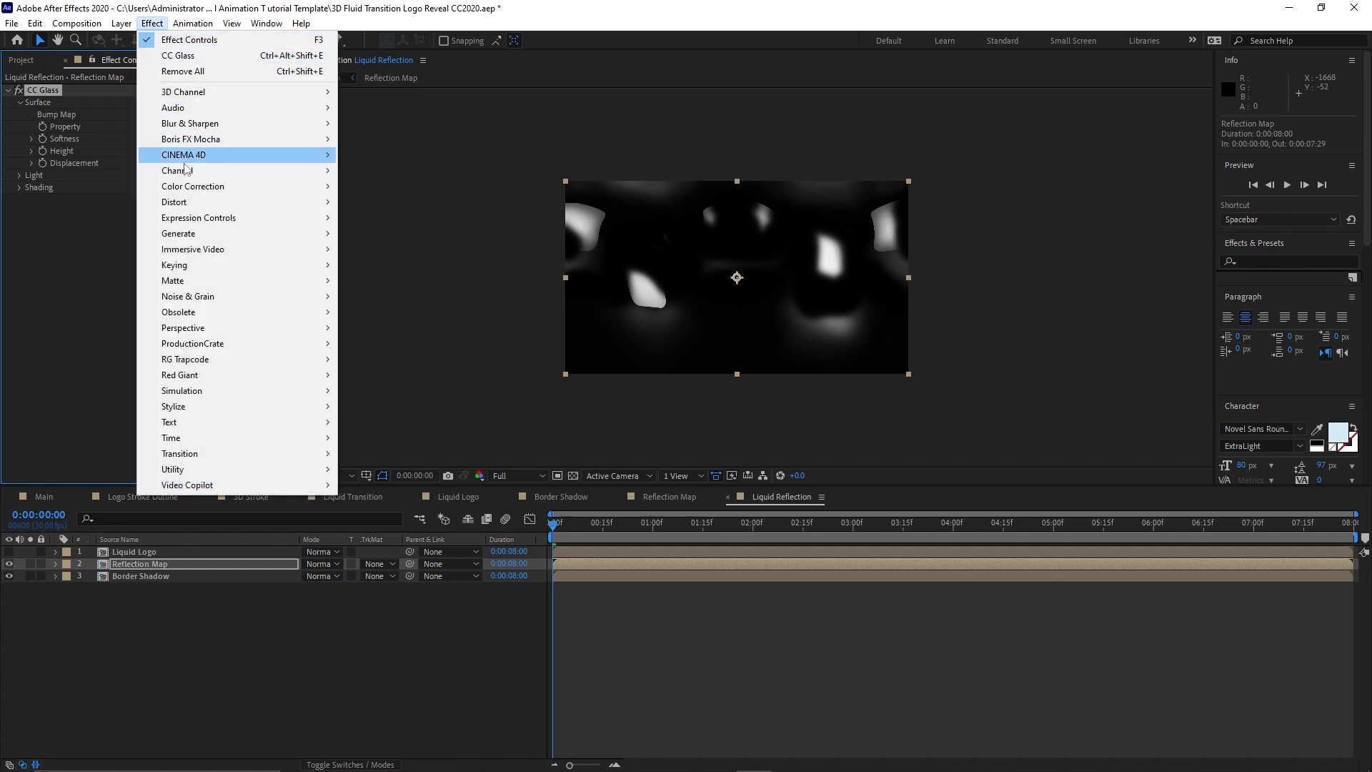
pyautogui.moveTo(193, 209)
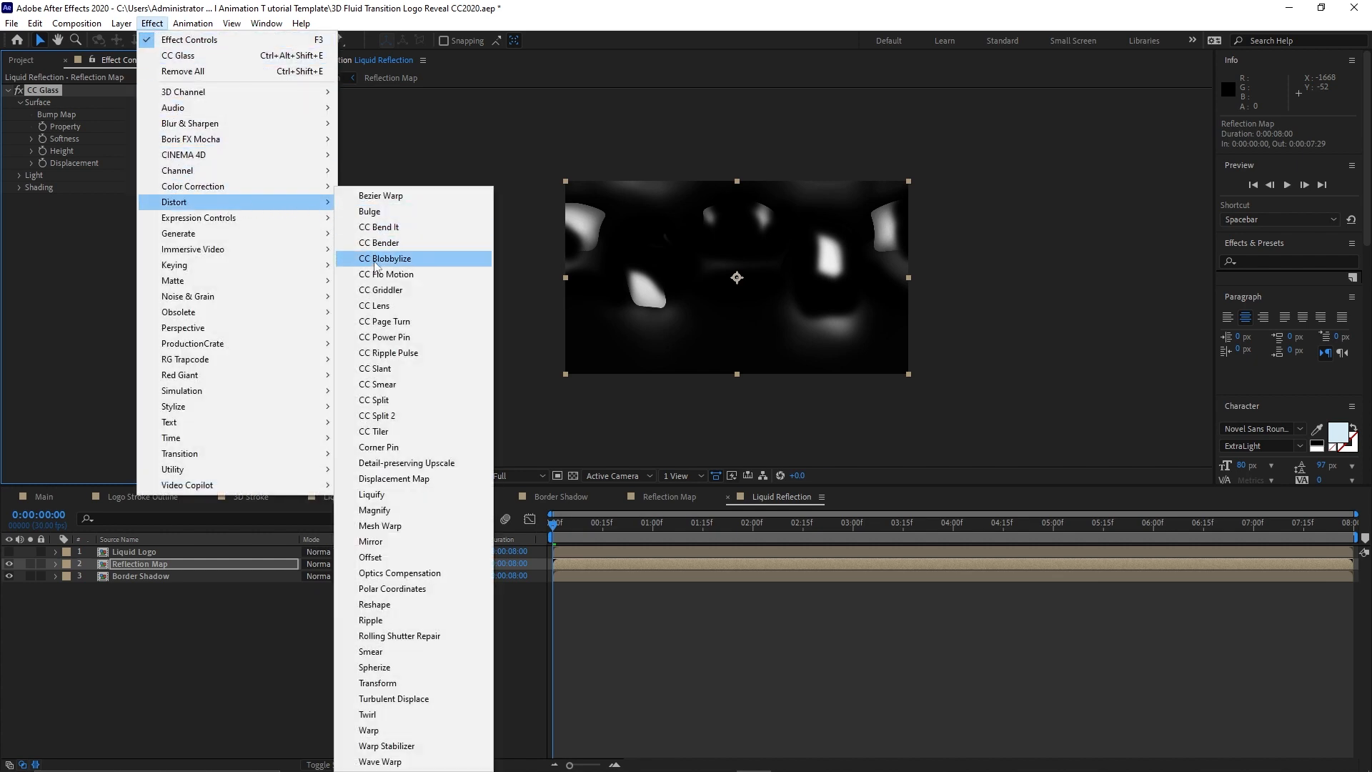
pyautogui.click(385, 258)
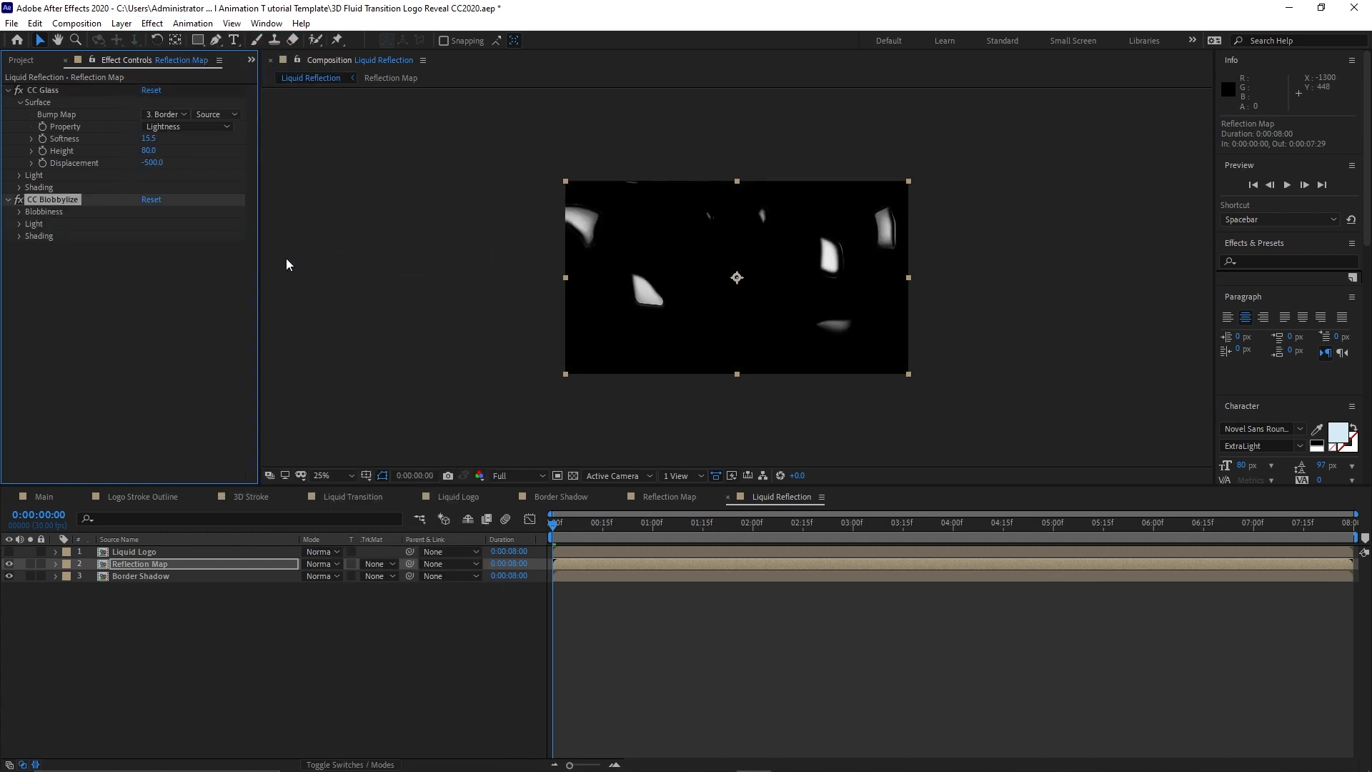
pyautogui.click(19, 212)
pyautogui.click(166, 224)
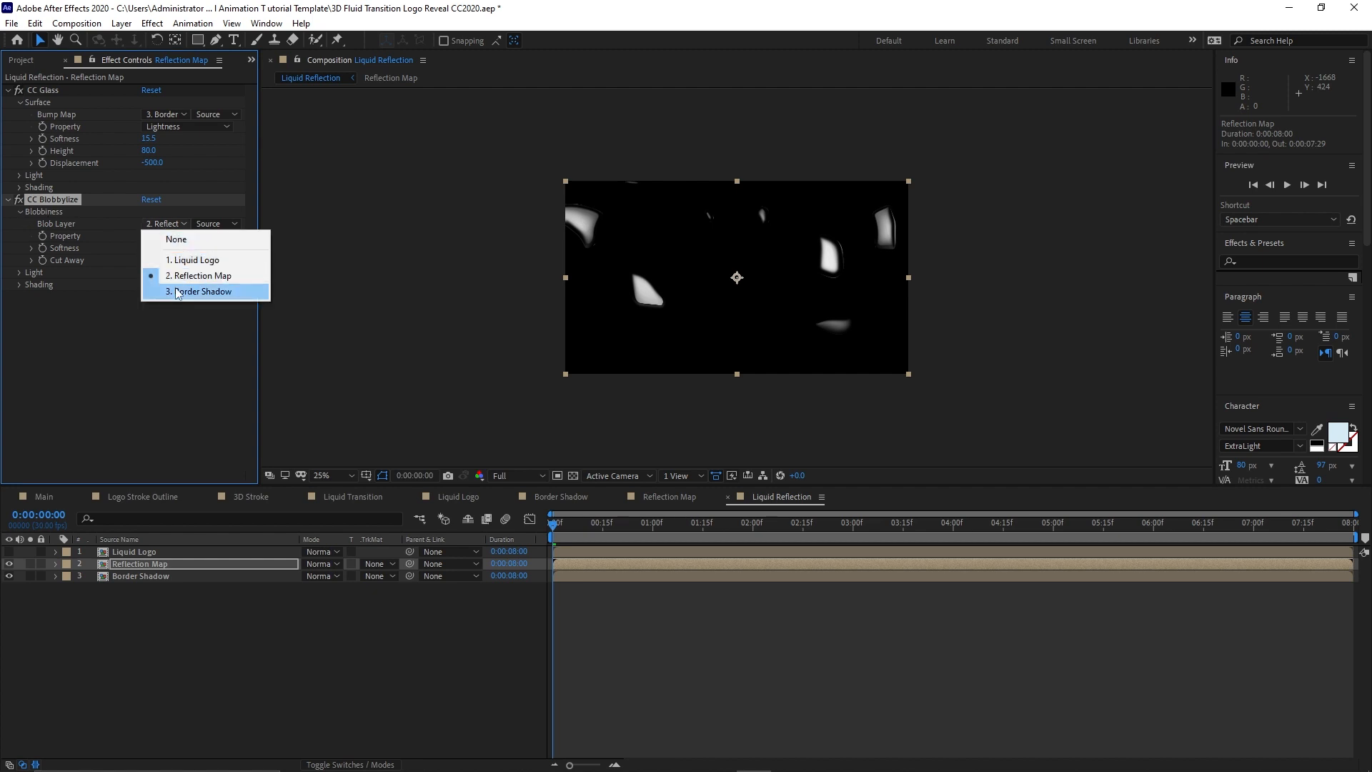
pyautogui.click(177, 292)
# Set the CC Blobbylize blobbiness to Softness 4 and Cut Away 0, and collapse both effects.
pyautogui.click(147, 248)
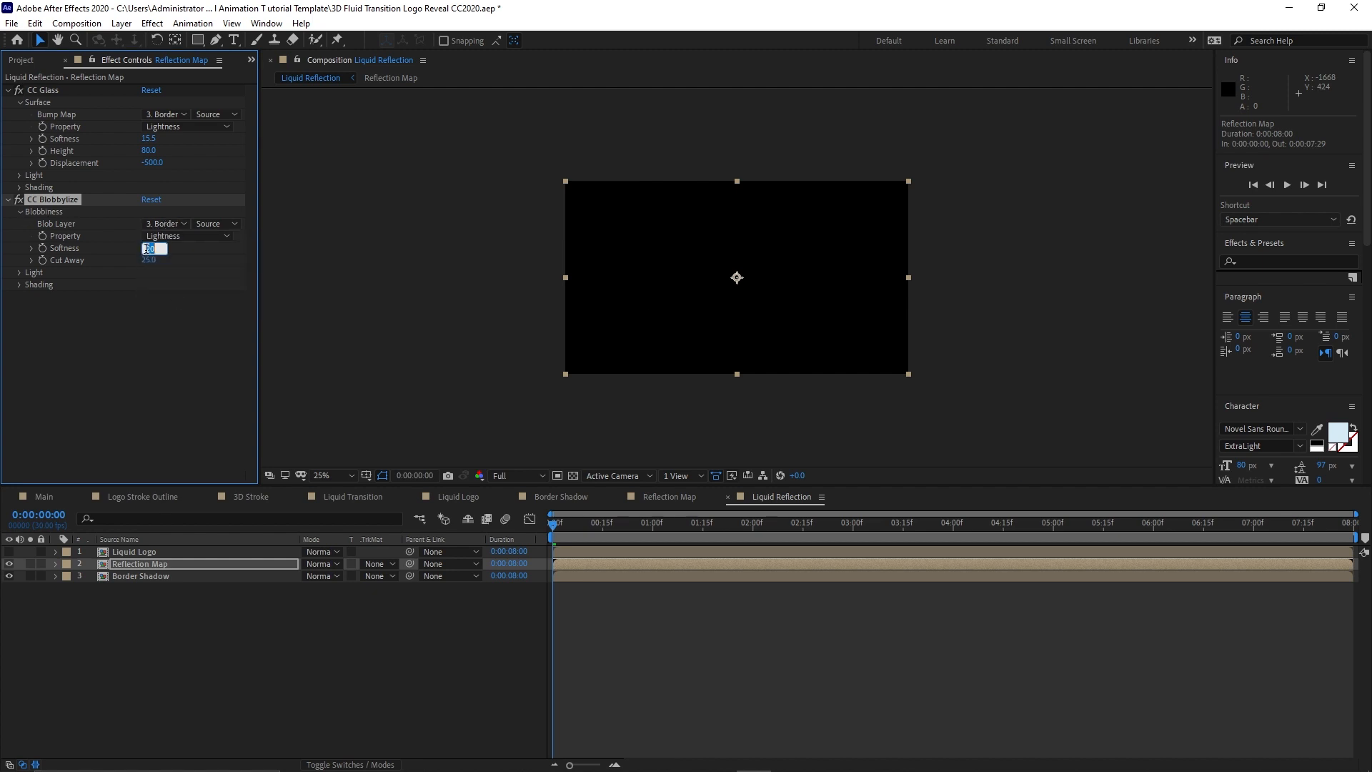
pyautogui.write('4')
pyautogui.moveTo(148, 260); pyautogui.dragTo(57, 266)
pyautogui.click(143, 340)
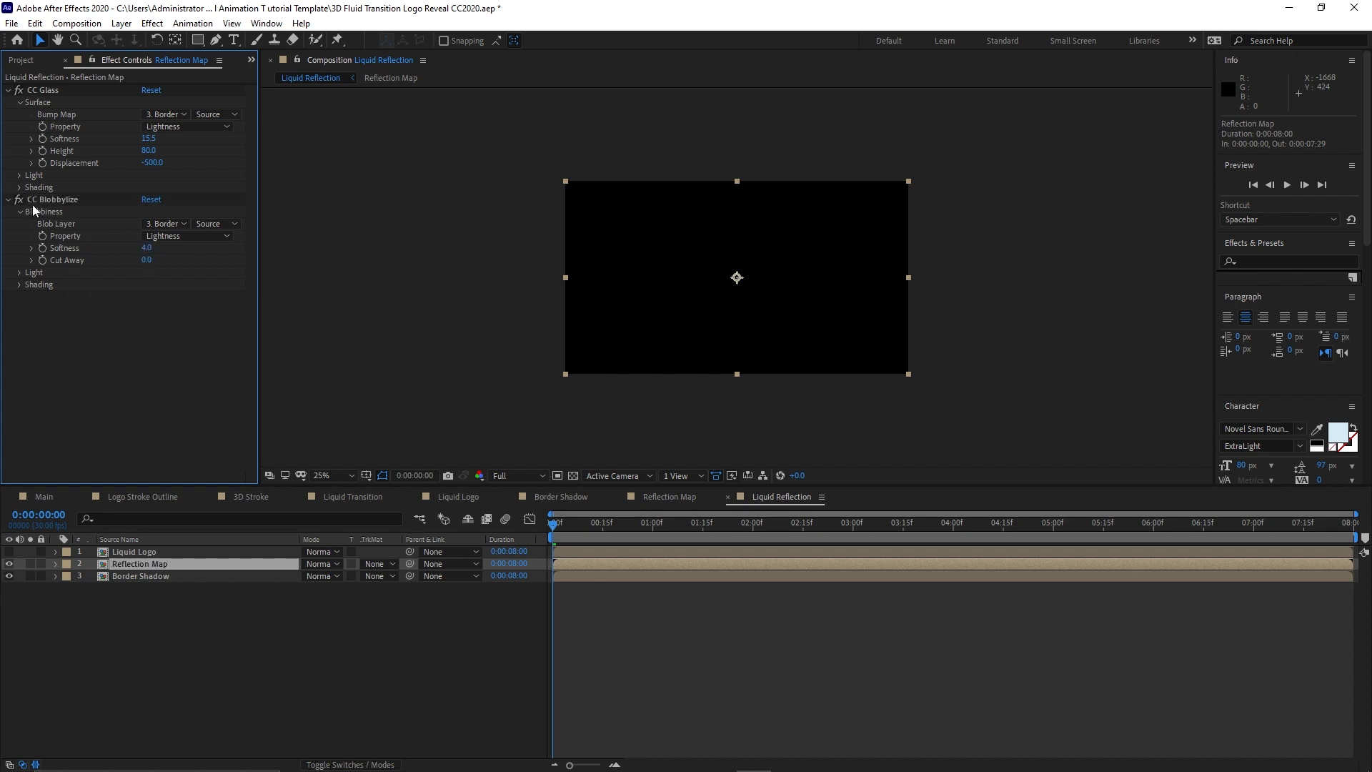
pyautogui.click(8, 199)
pyautogui.click(8, 90)
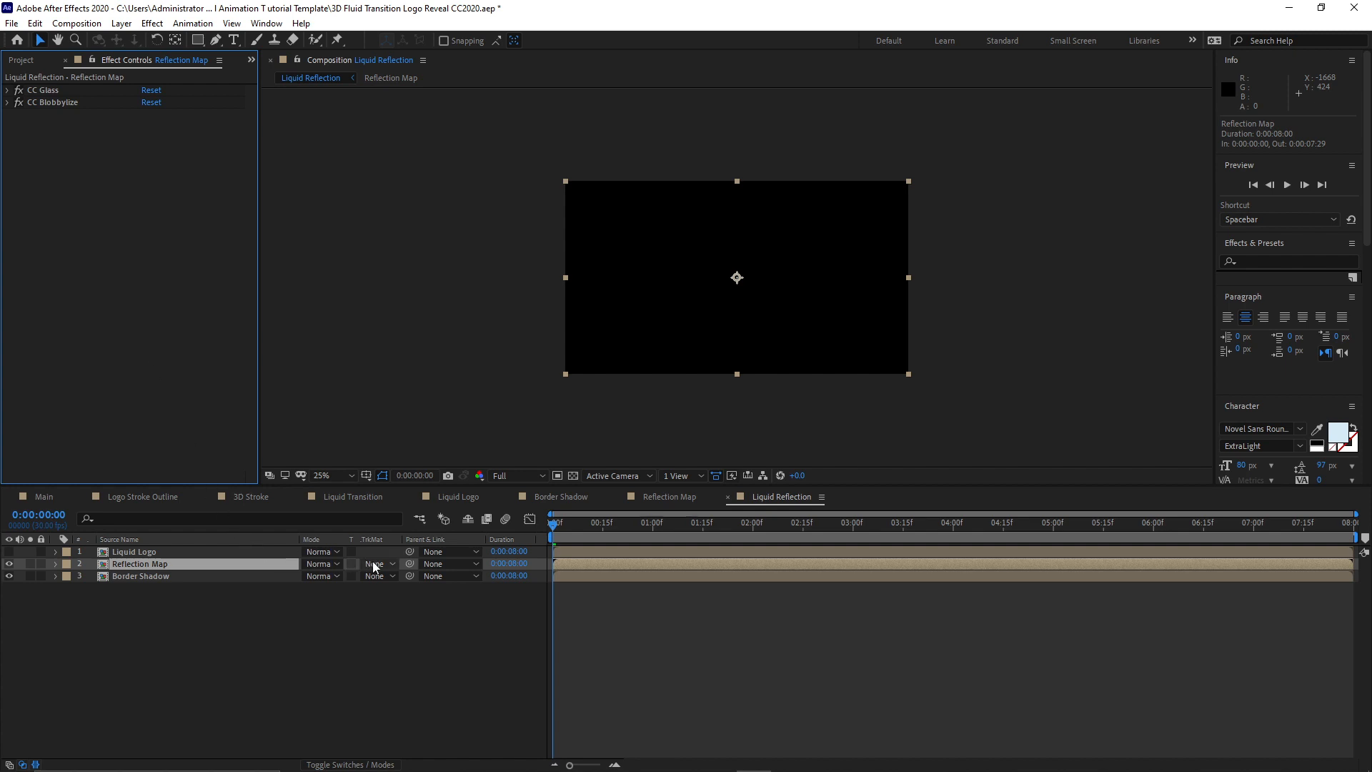
# Set the Reflection Map layer to use Liquid Logo as its alpha track matte and duplicate the two layers together.
pyautogui.click(394, 564)
pyautogui.click(382, 599)
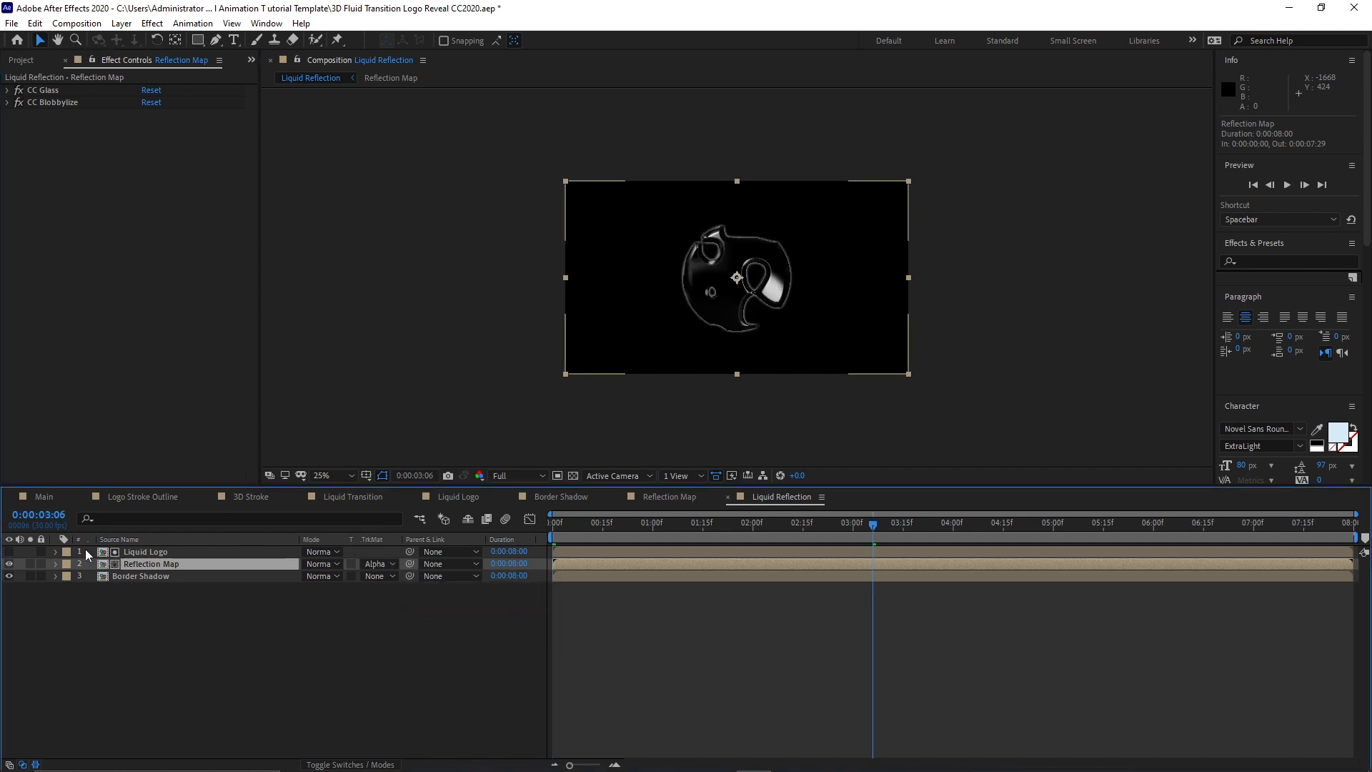
pyautogui.keyDown('shift'); pyautogui.click(86, 553); pyautogui.keyUp('shift')
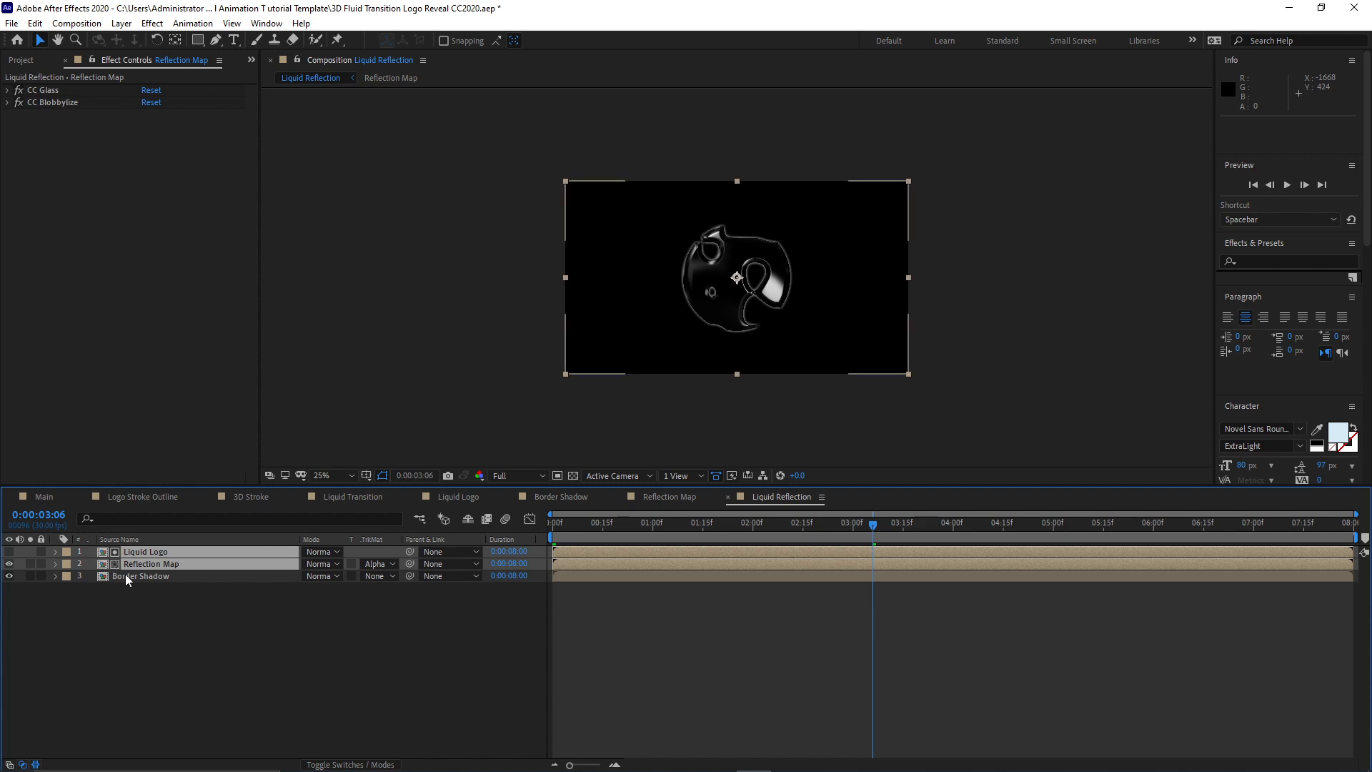
pyautogui.hotkey('ctrl', 'd')
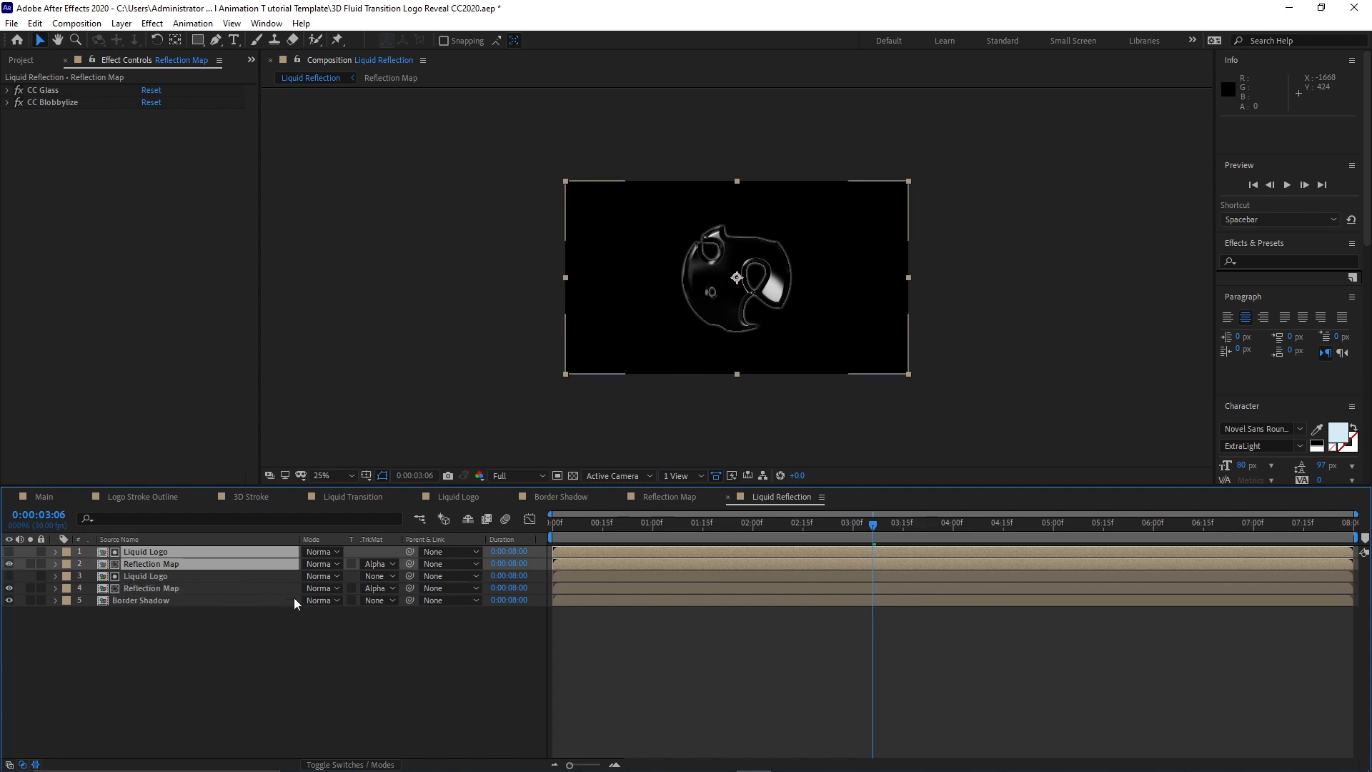
# Set the blending mode of the upper Reflection Map layer to Screen.
pyautogui.click(298, 639)
pyautogui.click(323, 563)
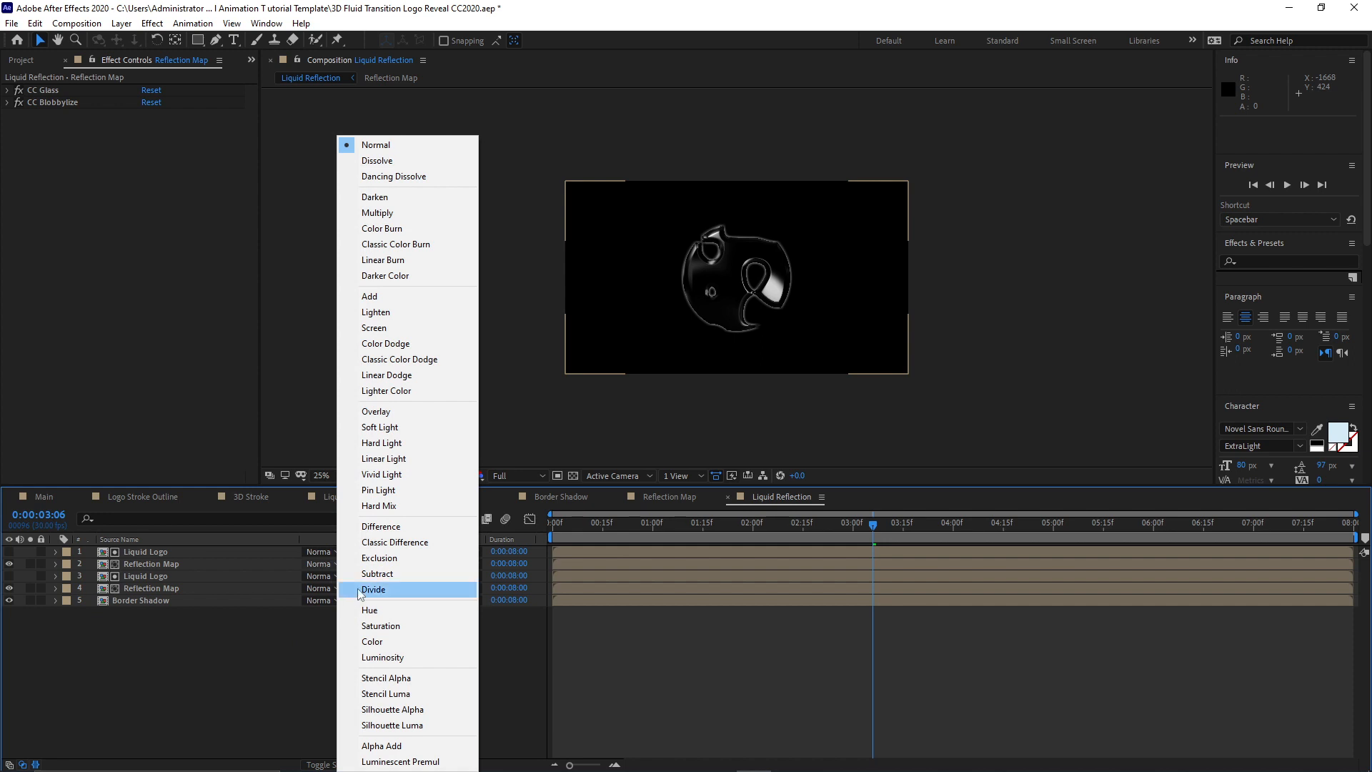
pyautogui.click(379, 330)
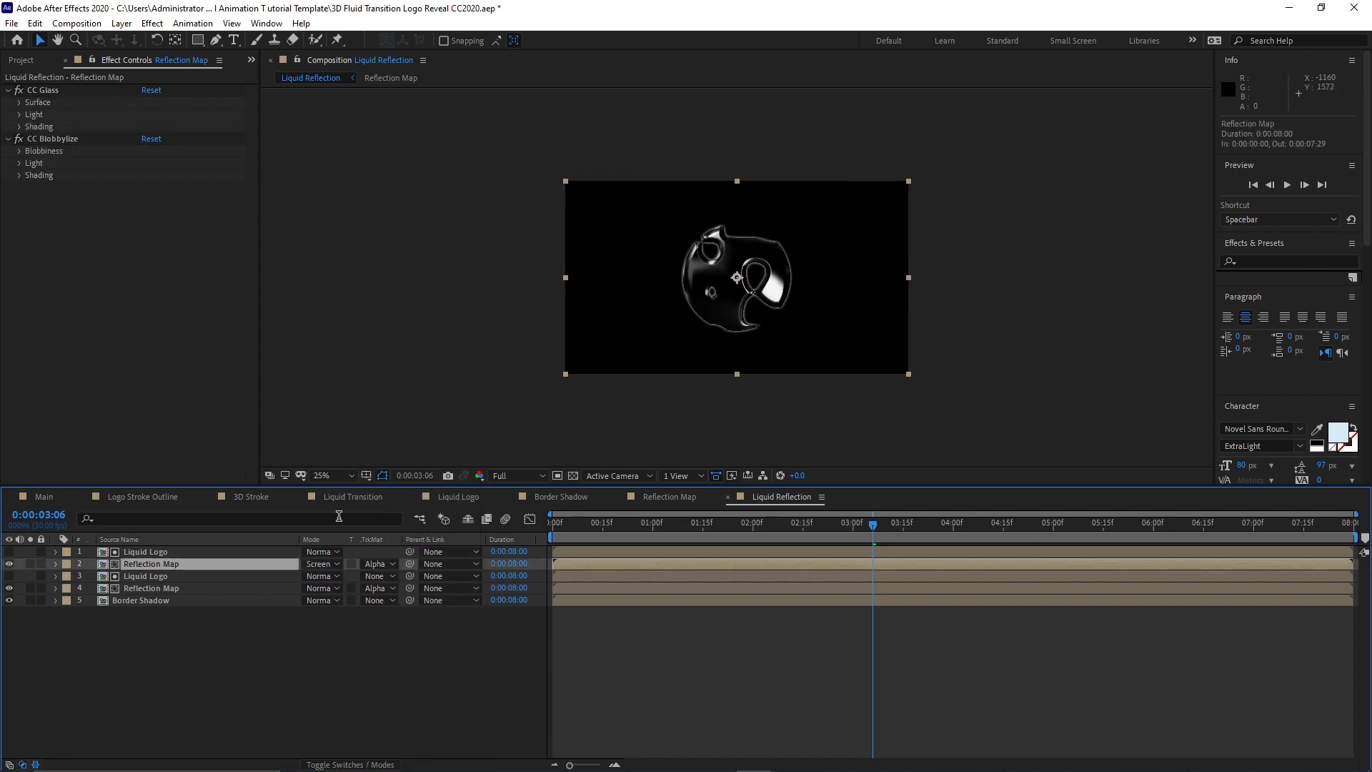
# Create a 1920 x 1080, eight-second composition named Logo Animate.
pyautogui.click(76, 22)
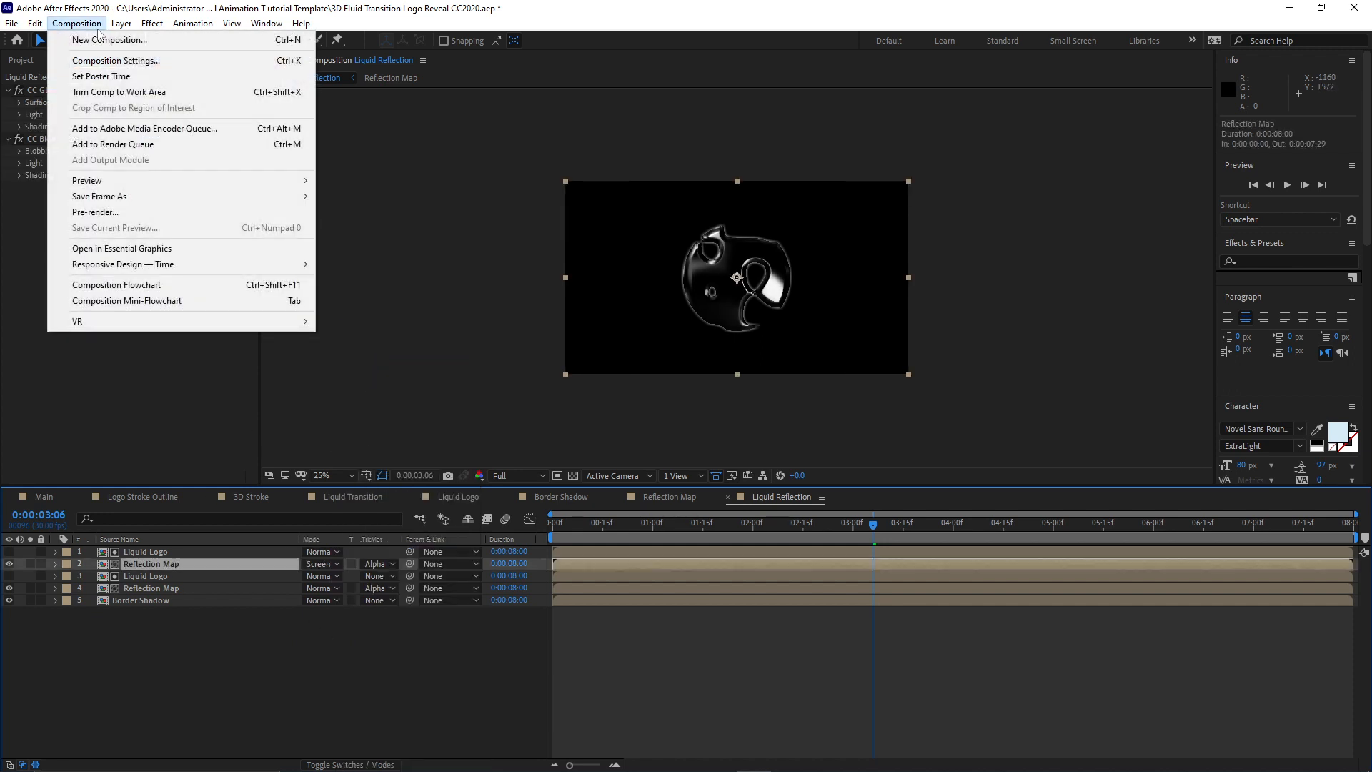
pyautogui.click(93, 44)
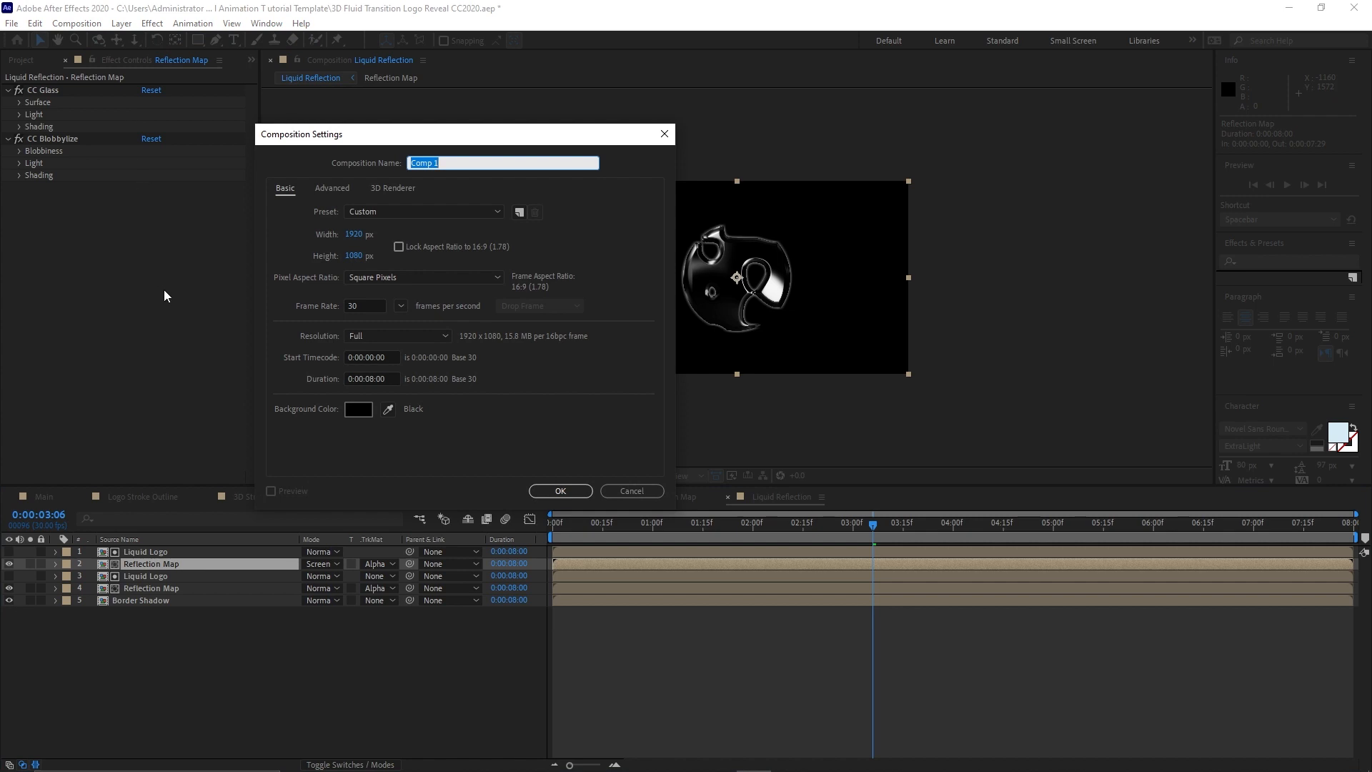
pyautogui.write('Logo Animate')
pyautogui.click(544, 492)
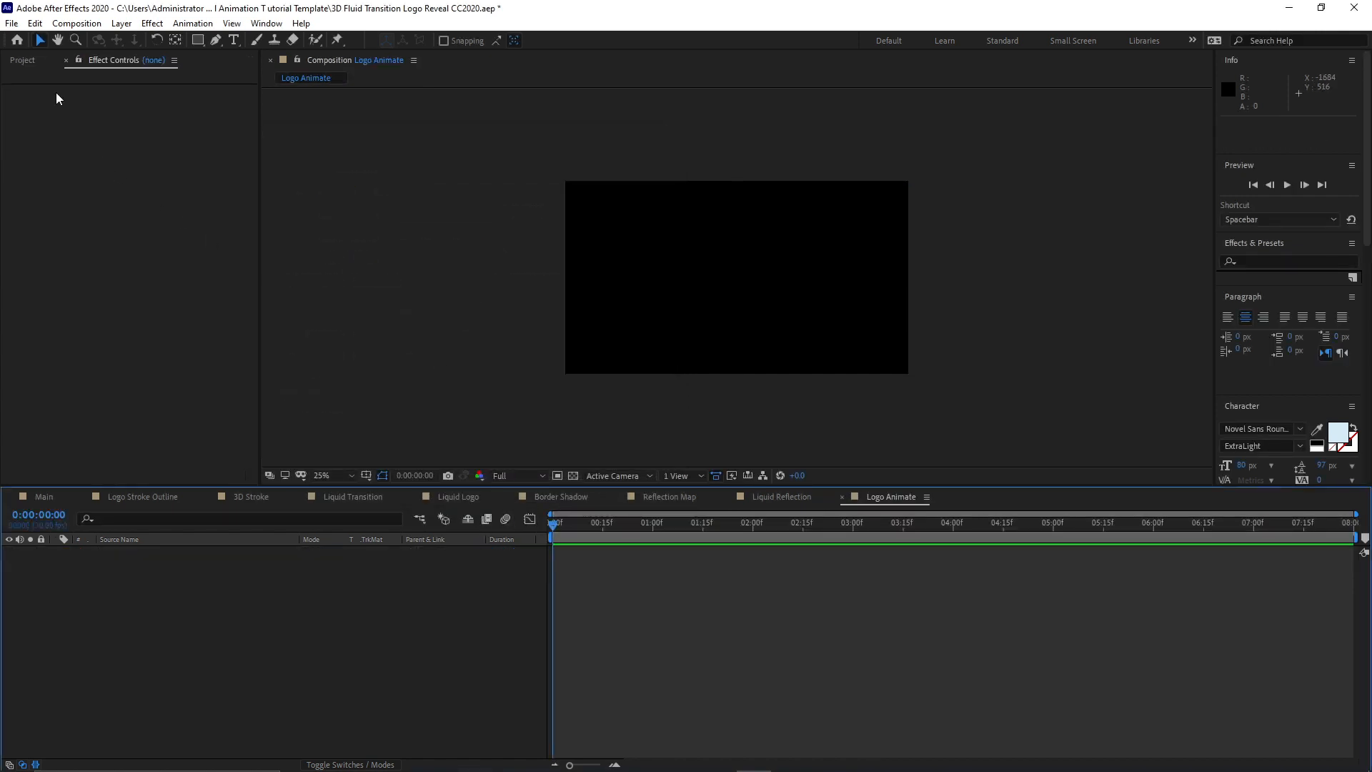
# Stack Liquid Reflection above Liquid Logo in the Logo Animate composition and set Liquid Reflection's blending mode to Screen.
pyautogui.click(32, 60)
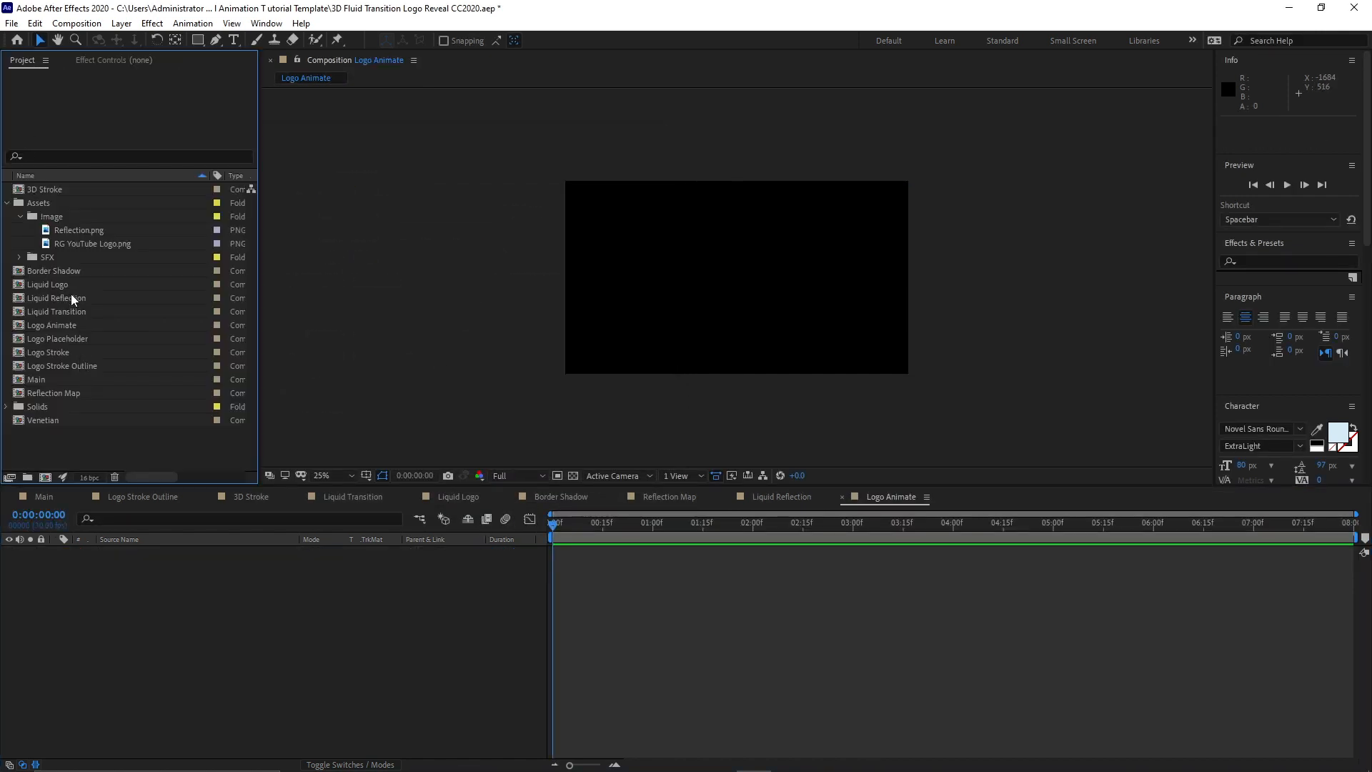
pyautogui.moveTo(71, 293); pyautogui.dragTo(158, 597)
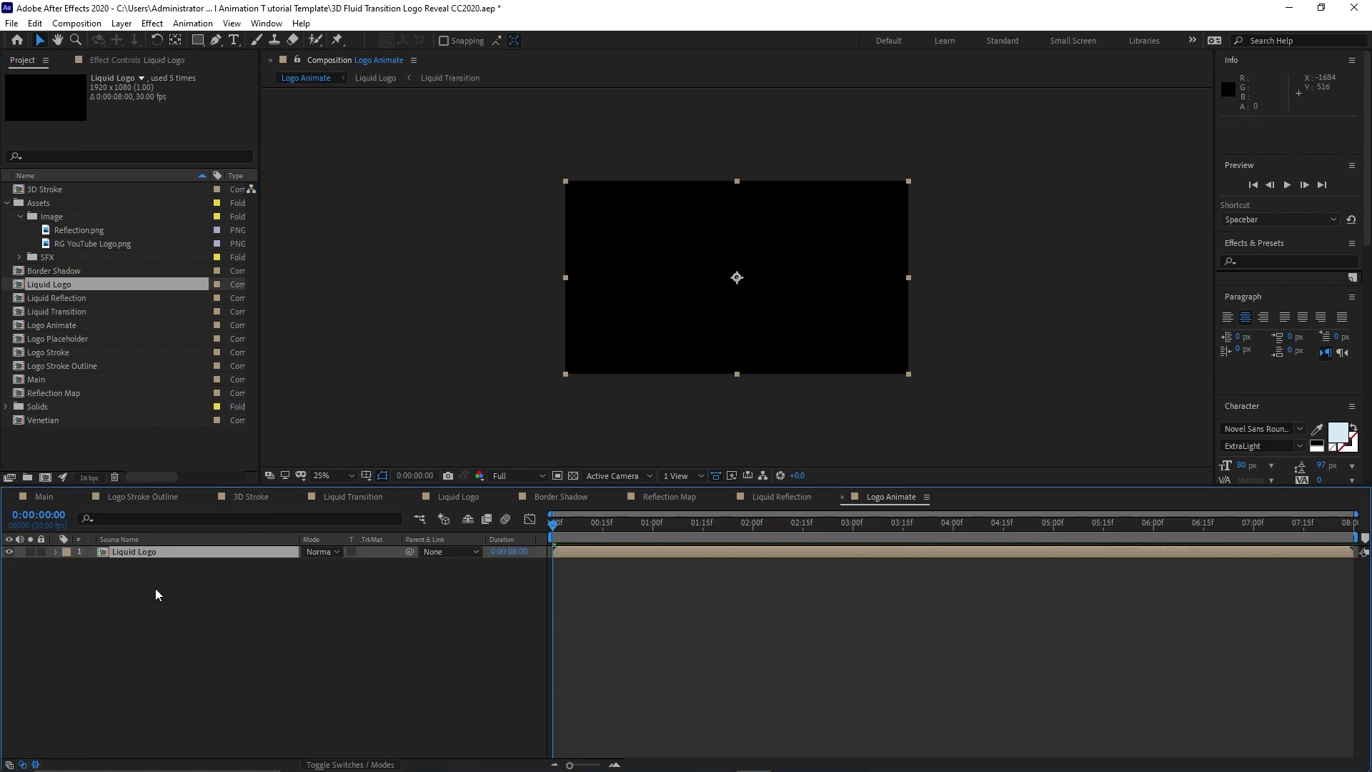
pyautogui.moveTo(89, 298); pyautogui.dragTo(149, 556)
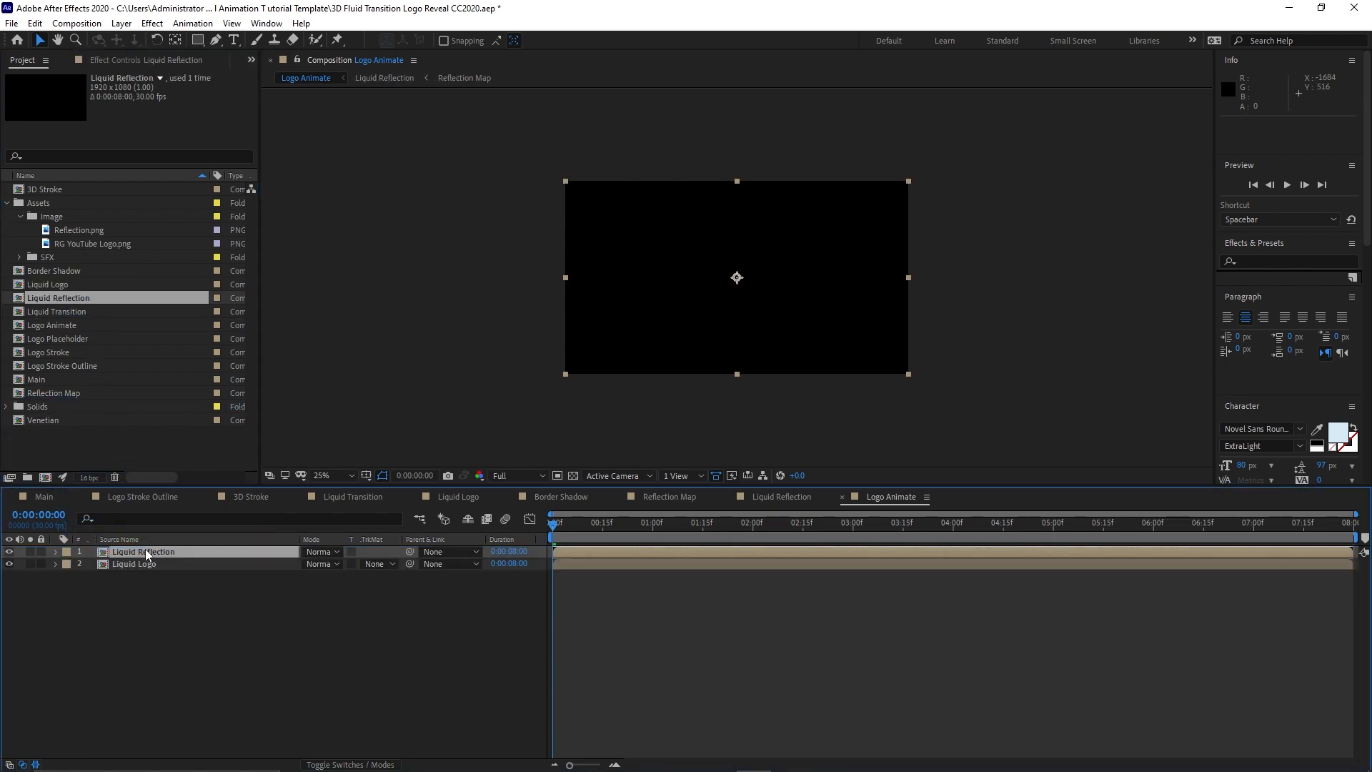
pyautogui.click(334, 553)
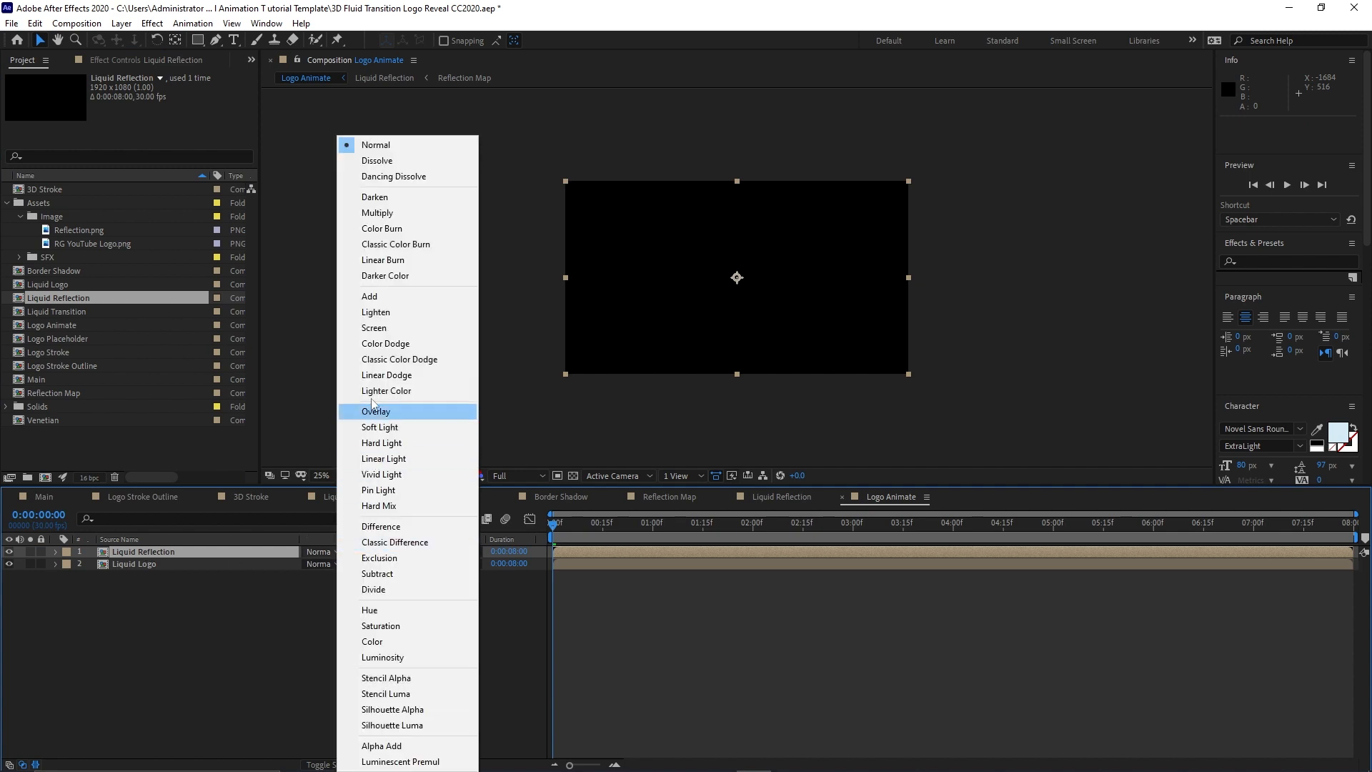
pyautogui.click(374, 328)
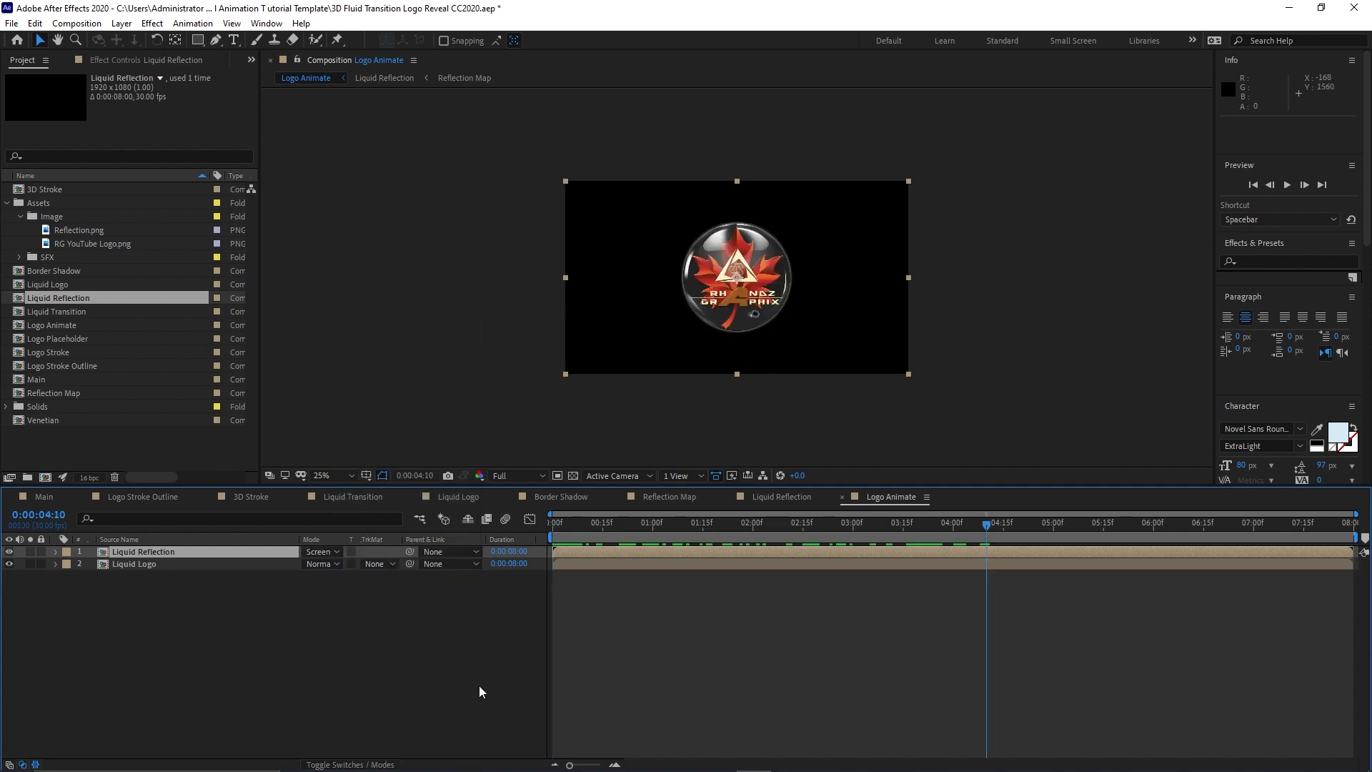
# In Main, turn on Collapse Transformations for the lower 3D Stroke layer and add Logo Animate as the top layer, starting at 0:00:01:21.
pyautogui.click(44, 496)
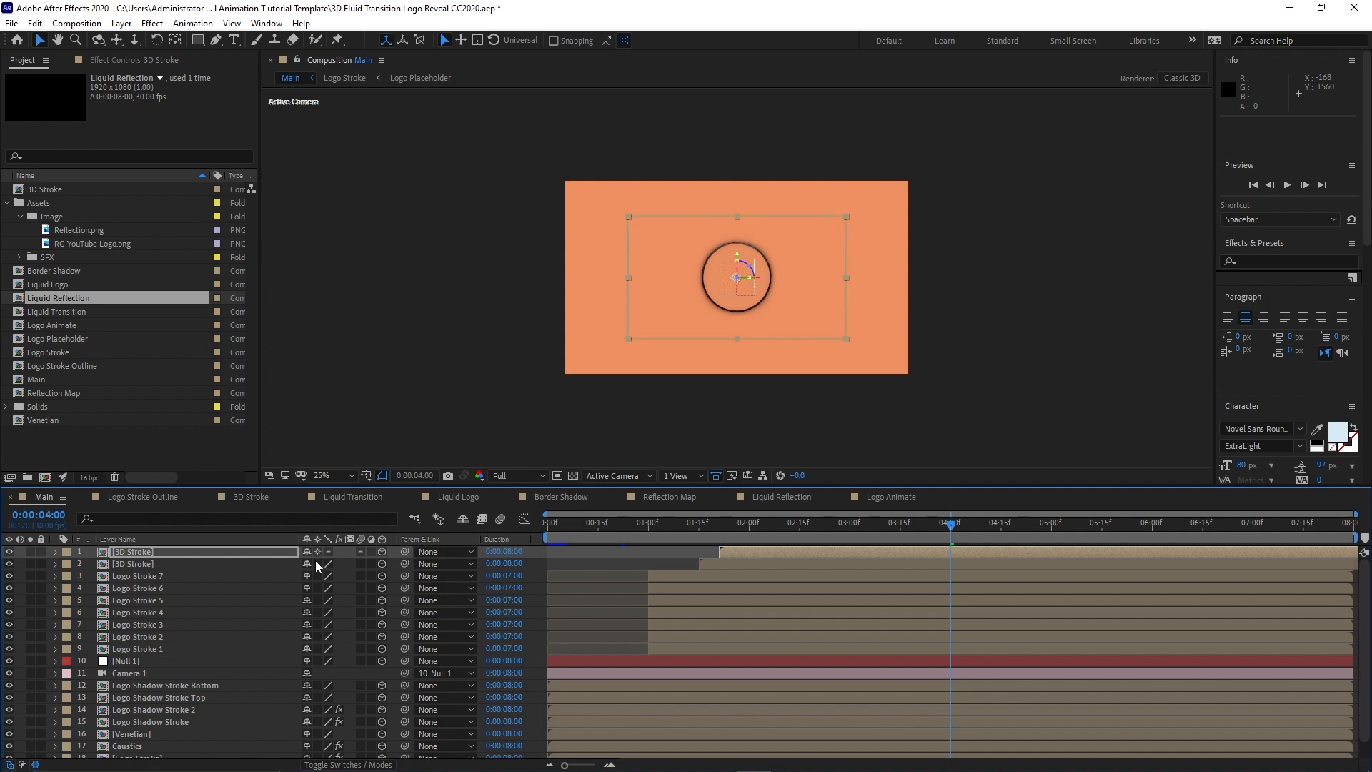
pyautogui.click(318, 564)
pyautogui.moveTo(76, 325); pyautogui.dragTo(152, 552)
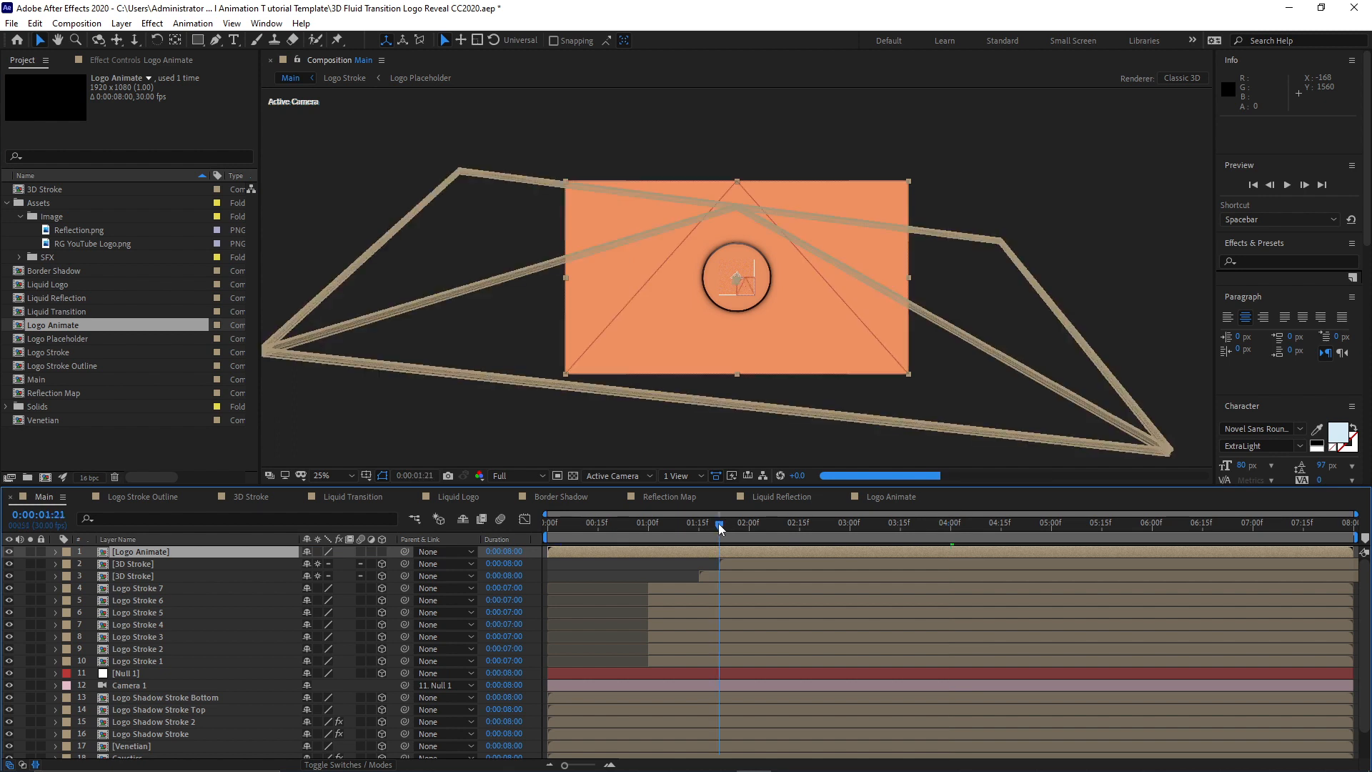
pyautogui.click(720, 523)
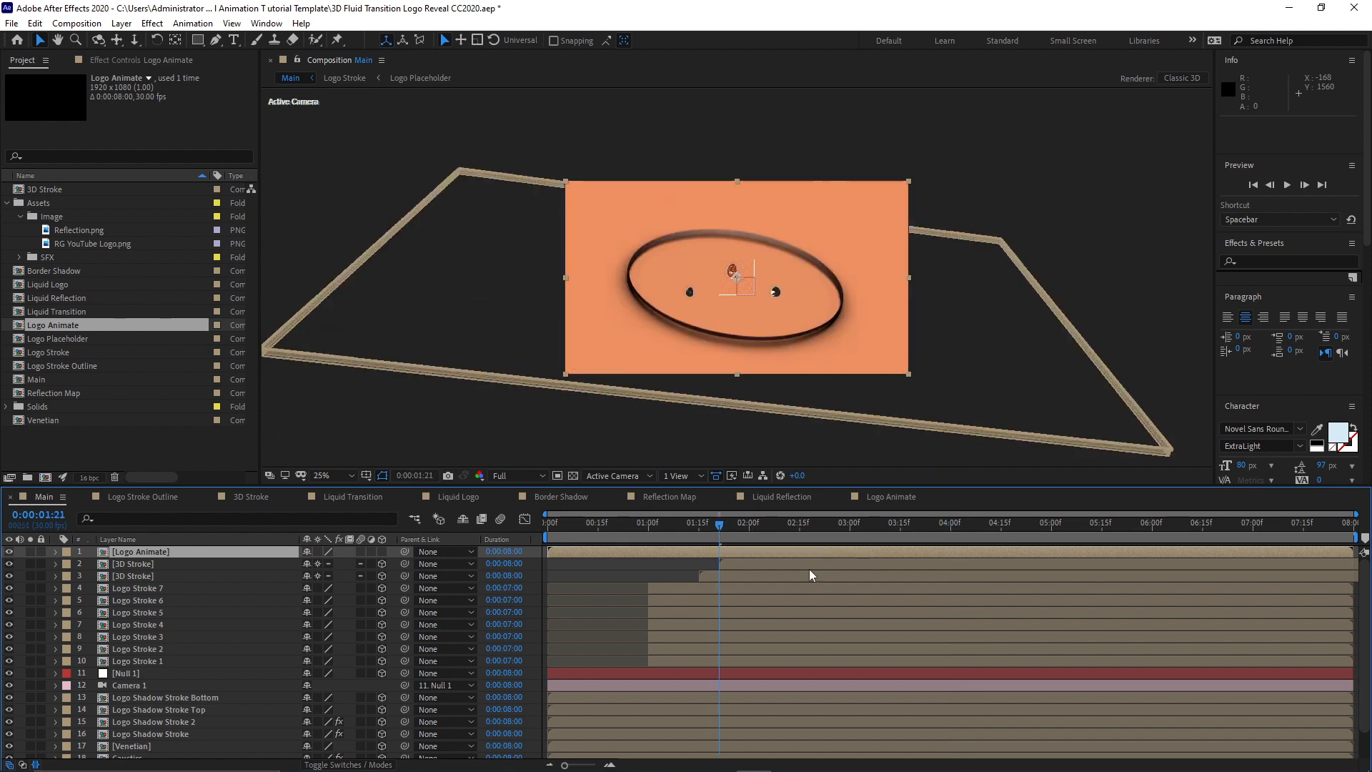
pyautogui.press('[')
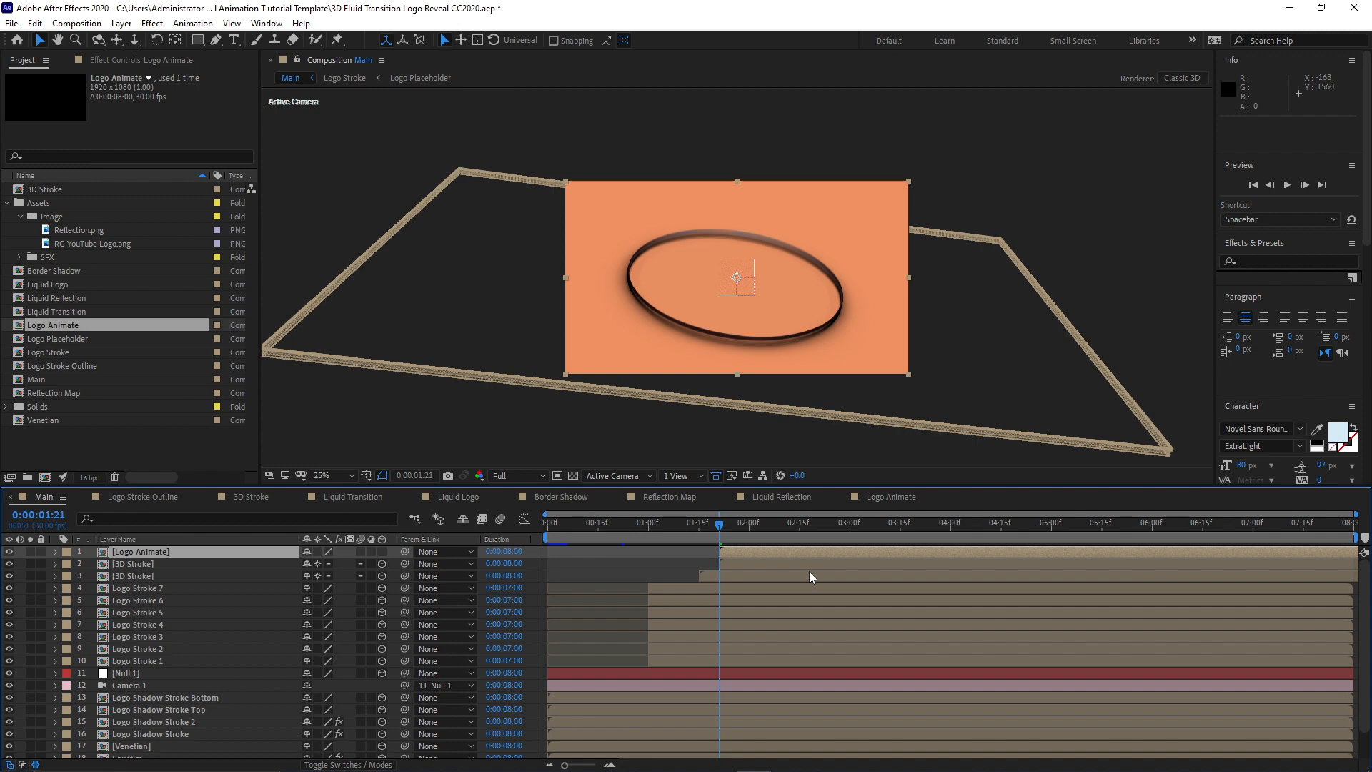
# Keyframe the Logo Animate layer's Opacity from 100% at 0:00:05:15 to 0% at 0:00:07:00.
pyautogui.press('t')
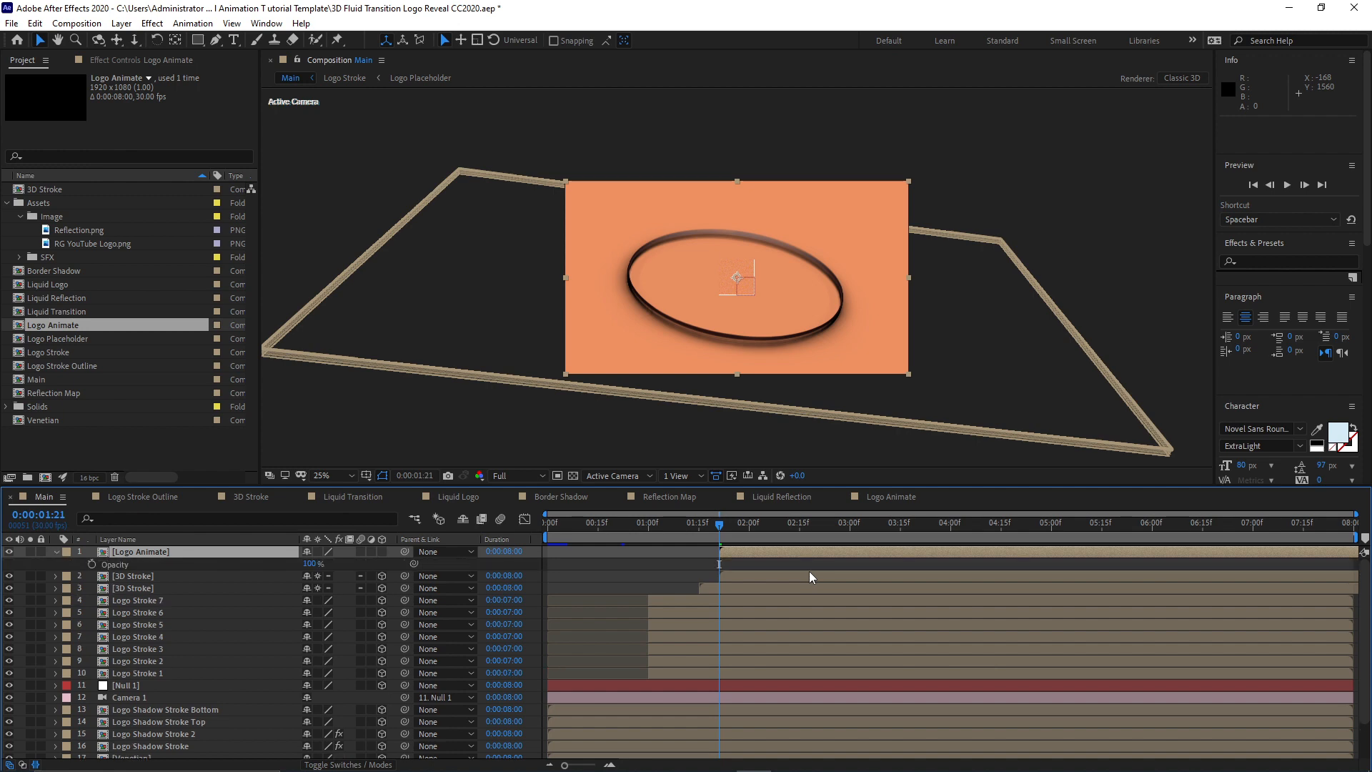
pyautogui.click(1100, 532)
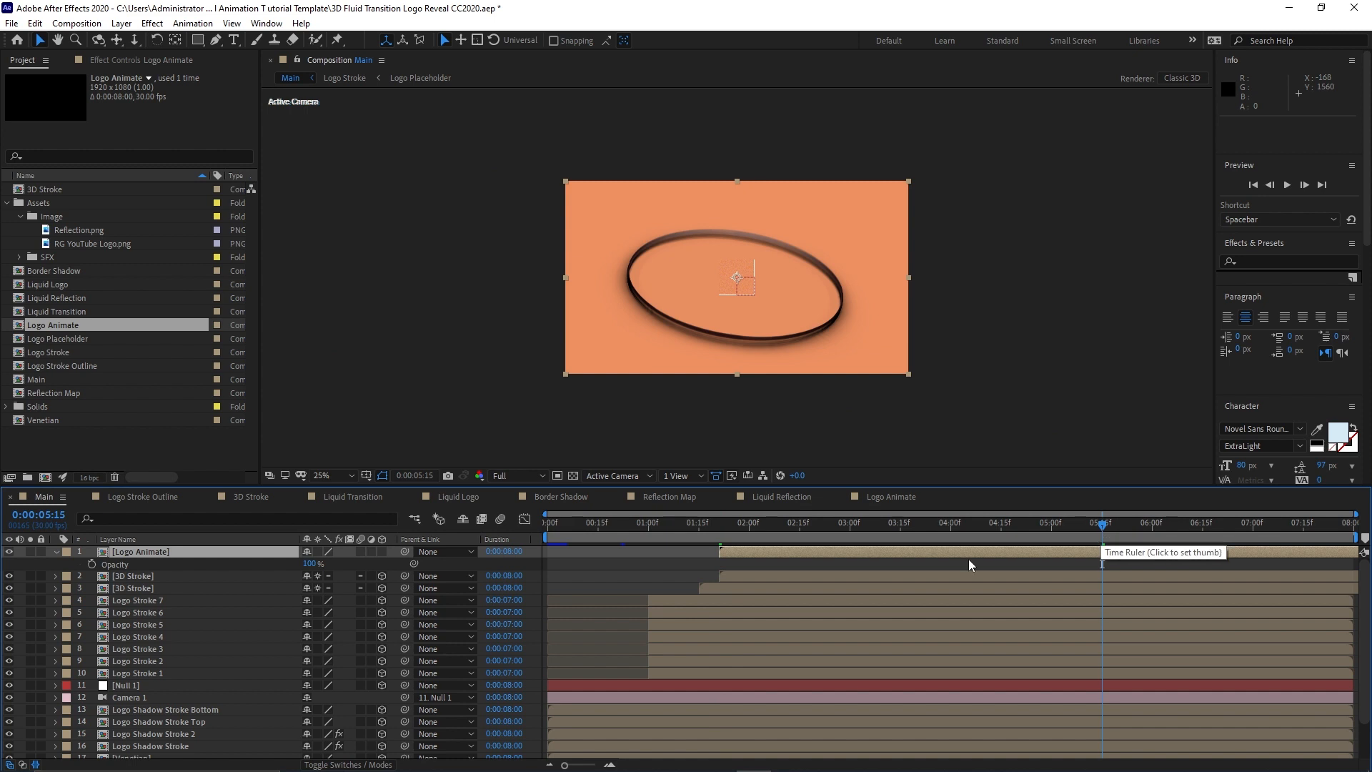
pyautogui.click(91, 564)
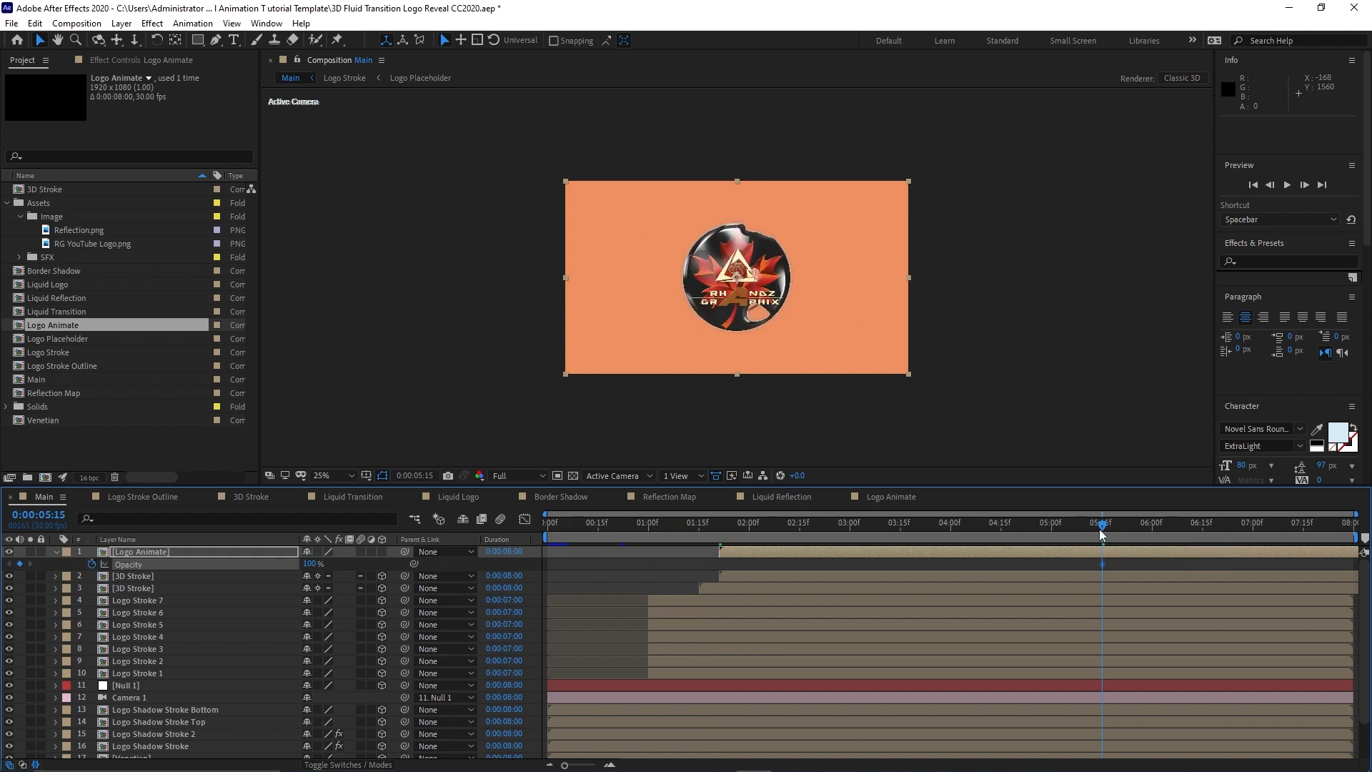
pyautogui.moveTo(1101, 533); pyautogui.dragTo(1254, 534)
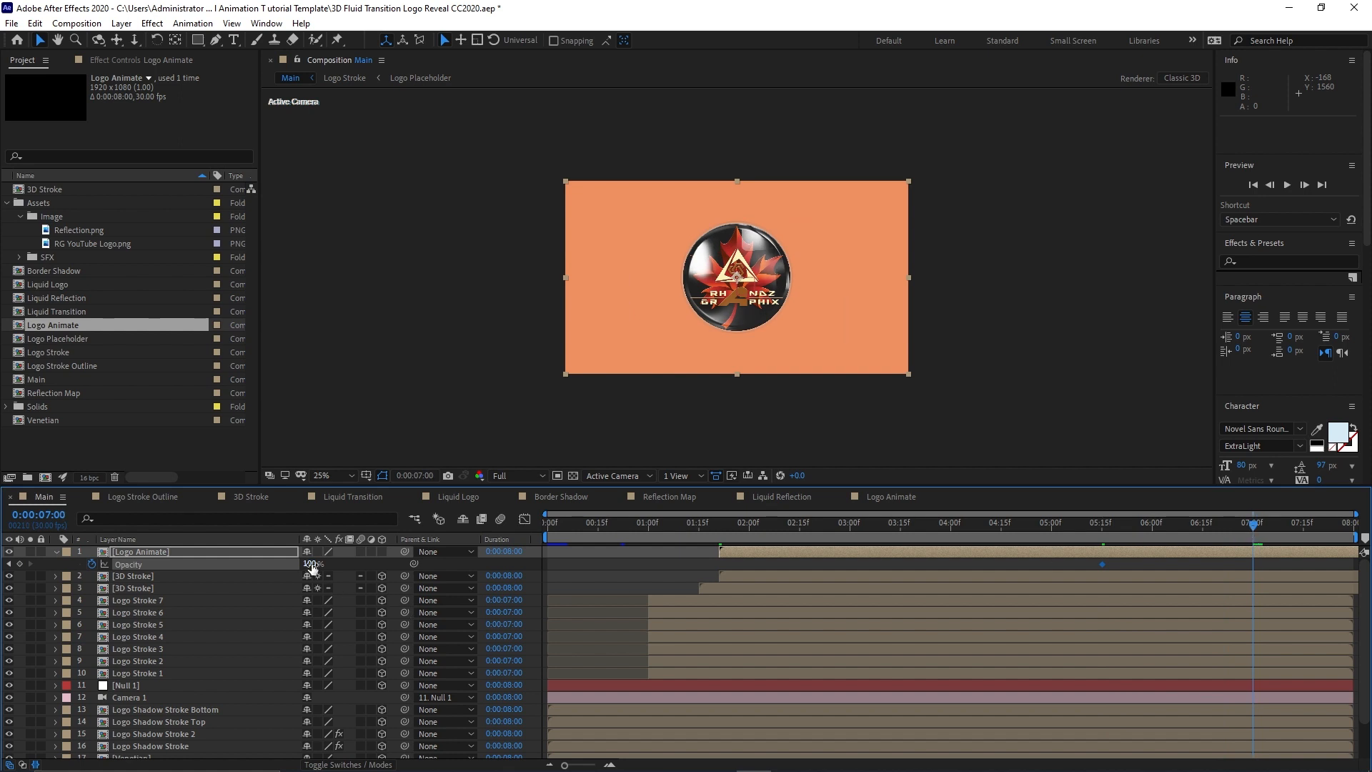
pyautogui.moveTo(312, 567); pyautogui.dragTo(223, 560)
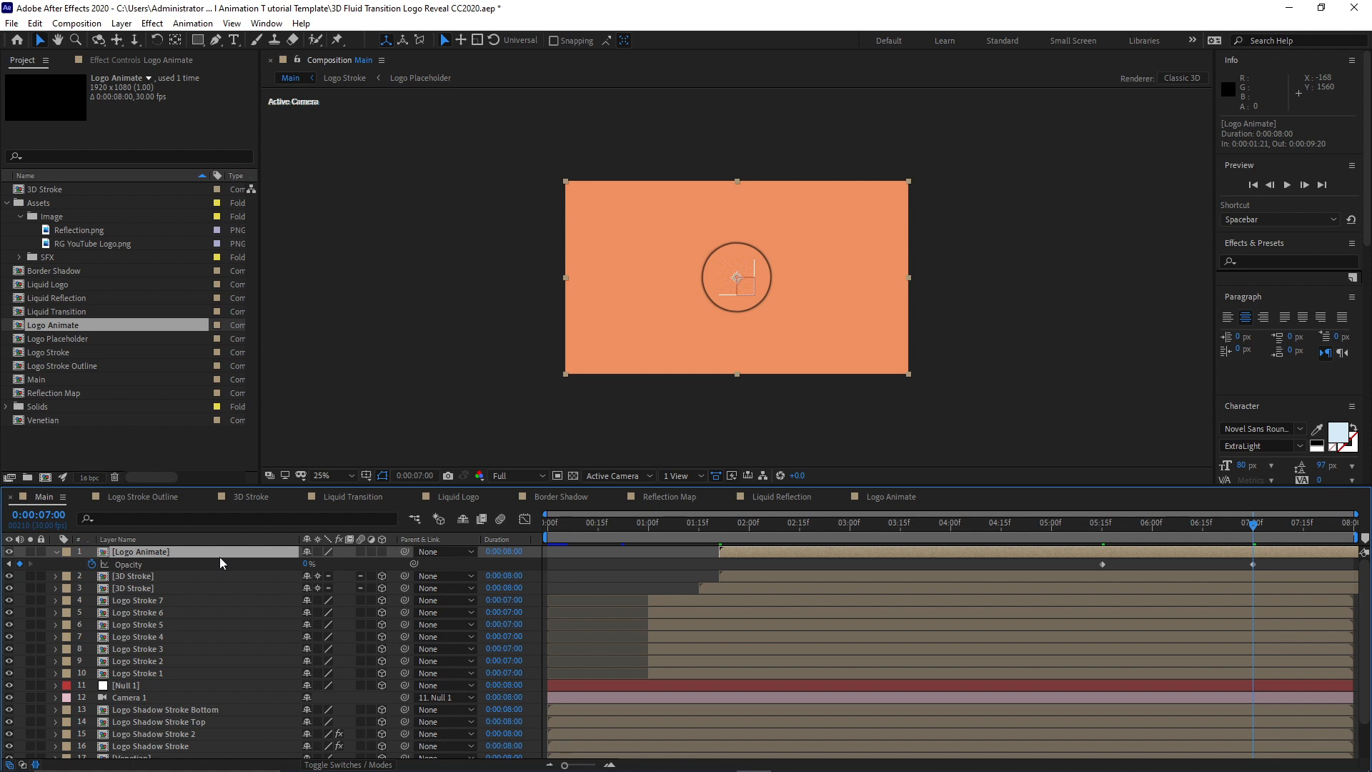
# Duplicate the Logo Animate layer and make both Logo Animate layers 3D.
pyautogui.hotkey('ctrl', 'd')
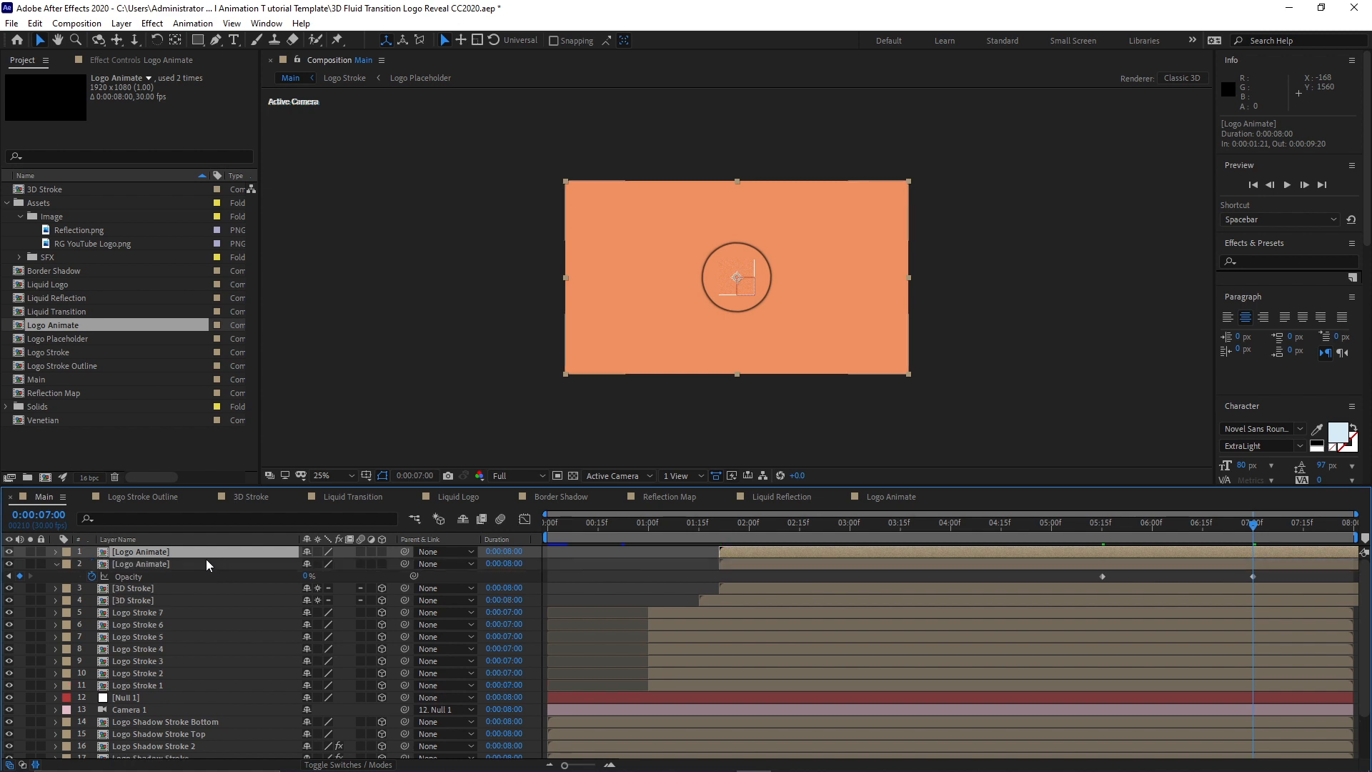
pyautogui.click(207, 553)
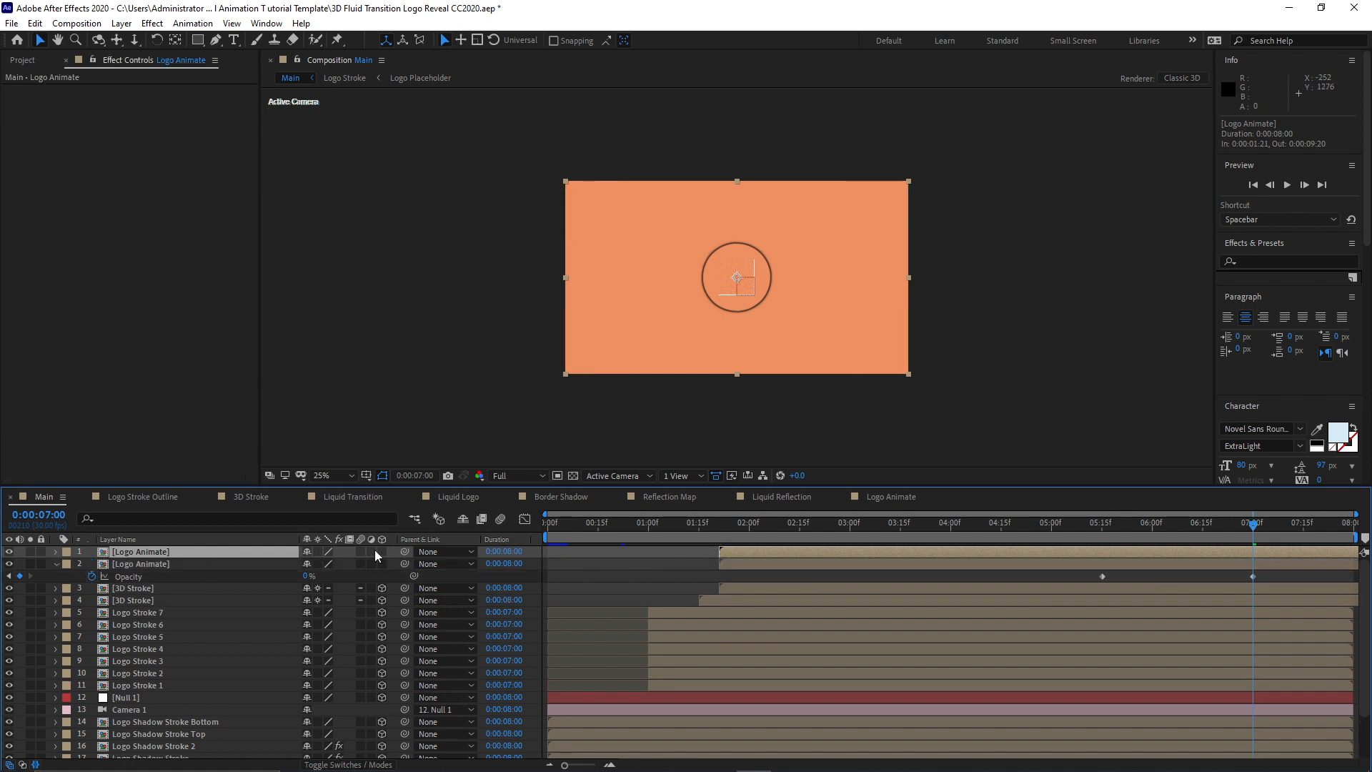
pyautogui.click(382, 552)
pyautogui.click(382, 564)
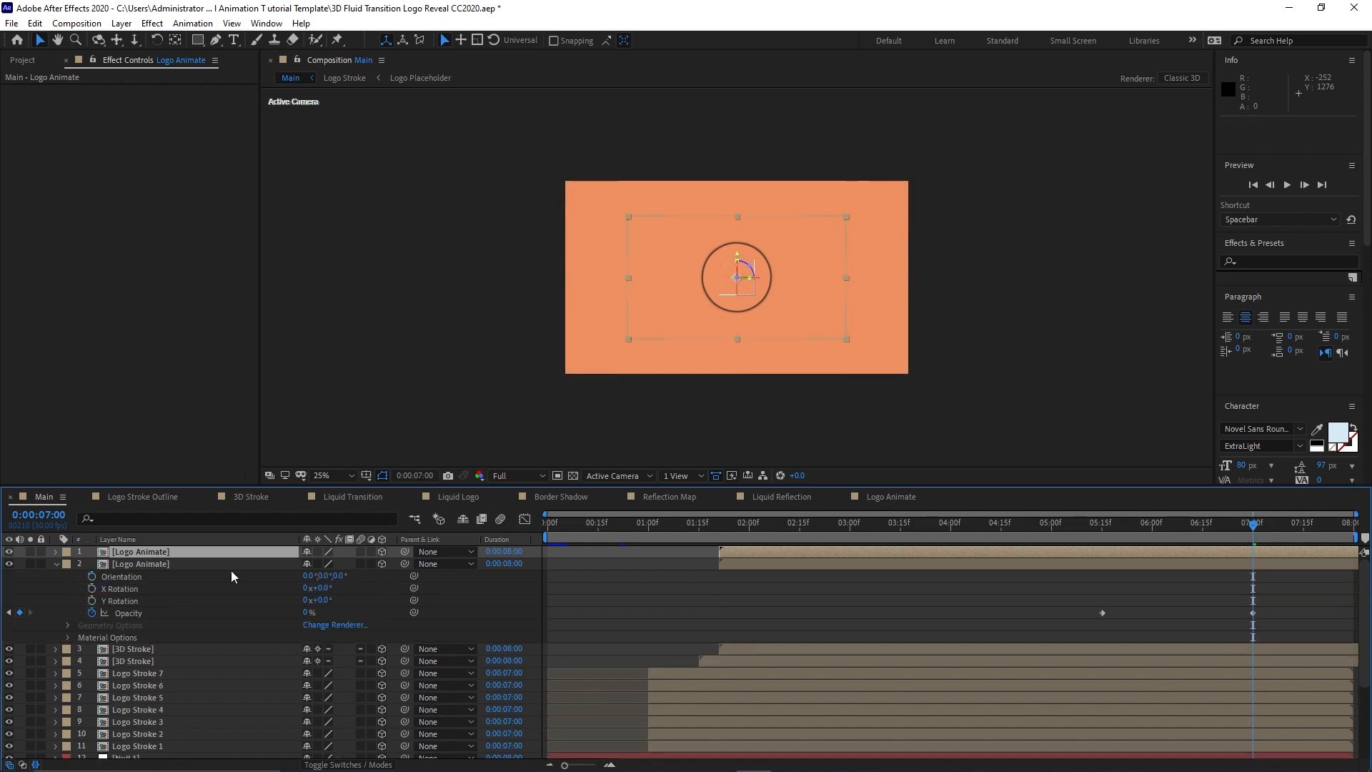
pyautogui.click(56, 564)
# Add Logo Placeholder to Main as the top layer, starting at 0:00:05:15, and make it a 3D layer.
pyautogui.click(22, 60)
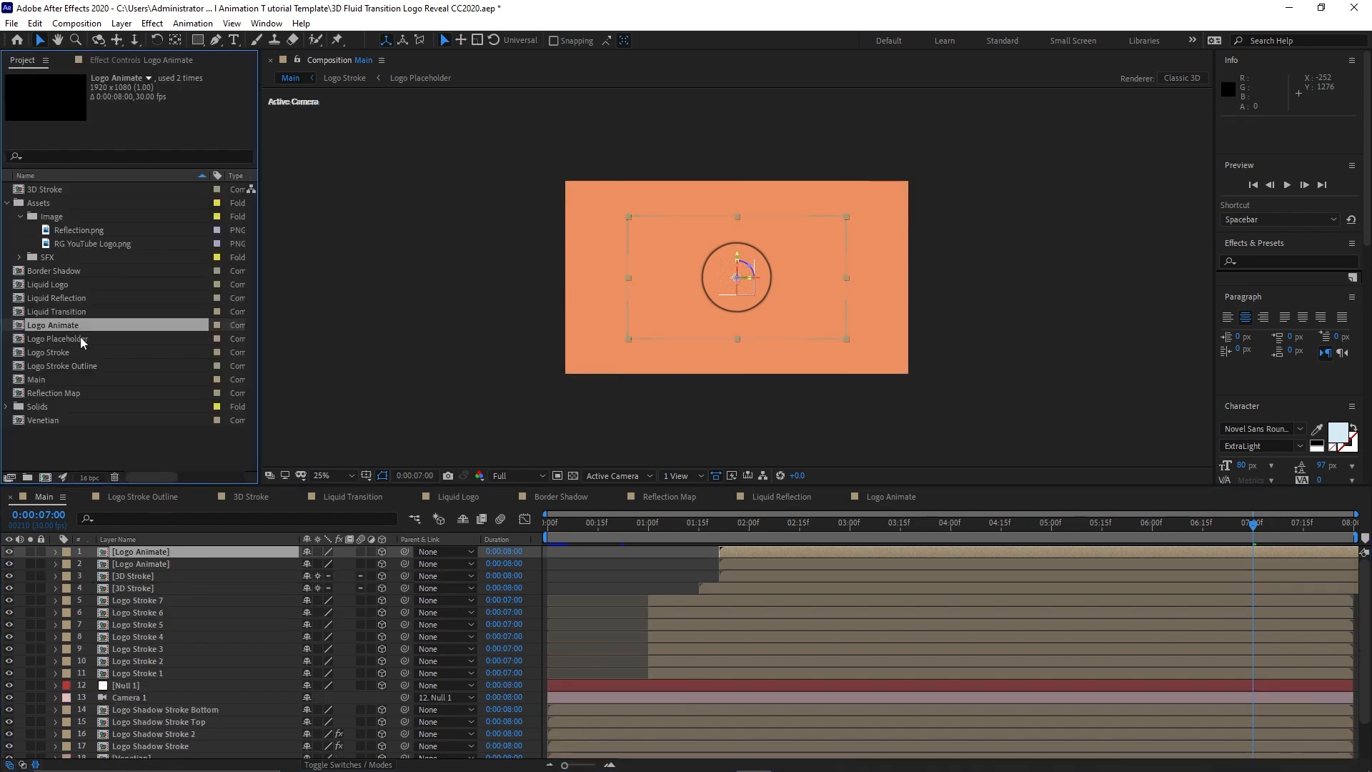
pyautogui.moveTo(82, 342); pyautogui.dragTo(136, 532)
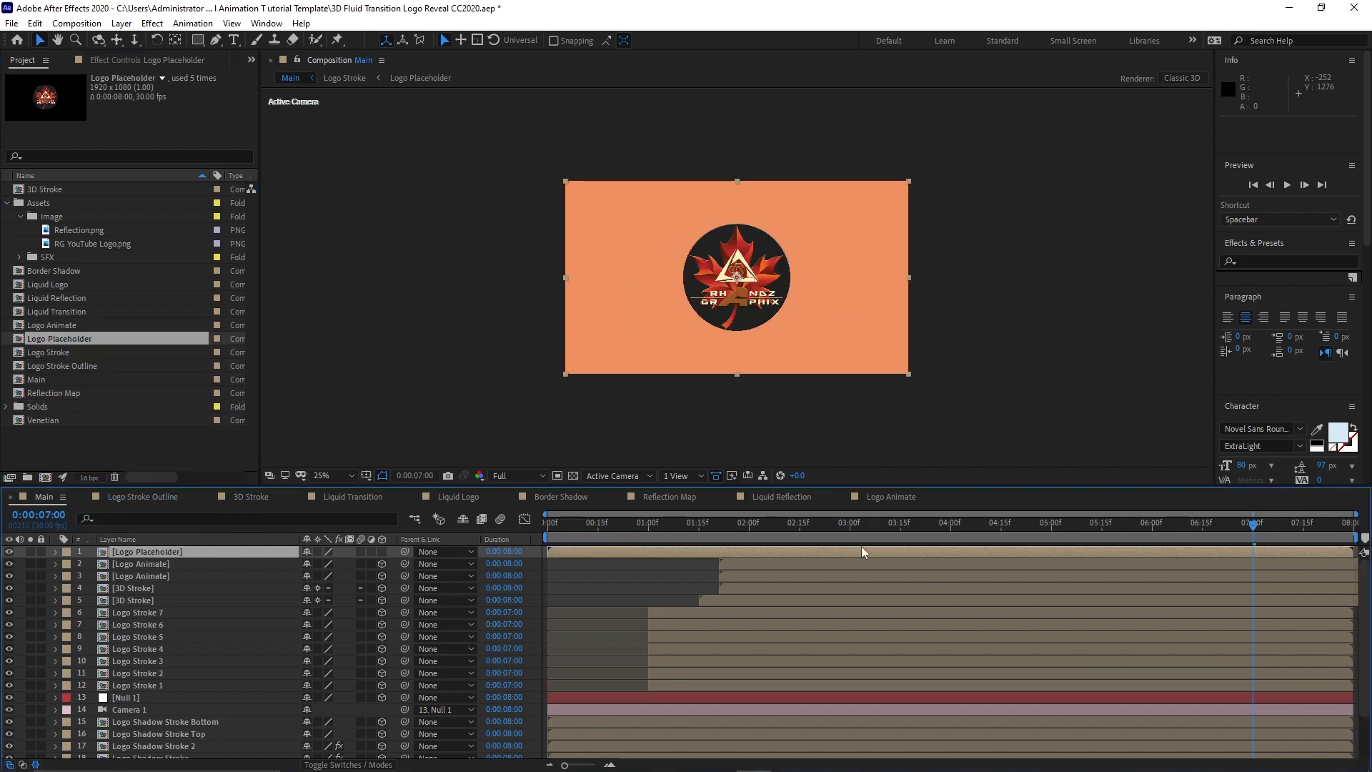
pyautogui.click(1248, 527)
pyautogui.moveTo(1119, 527); pyautogui.dragTo(1104, 534)
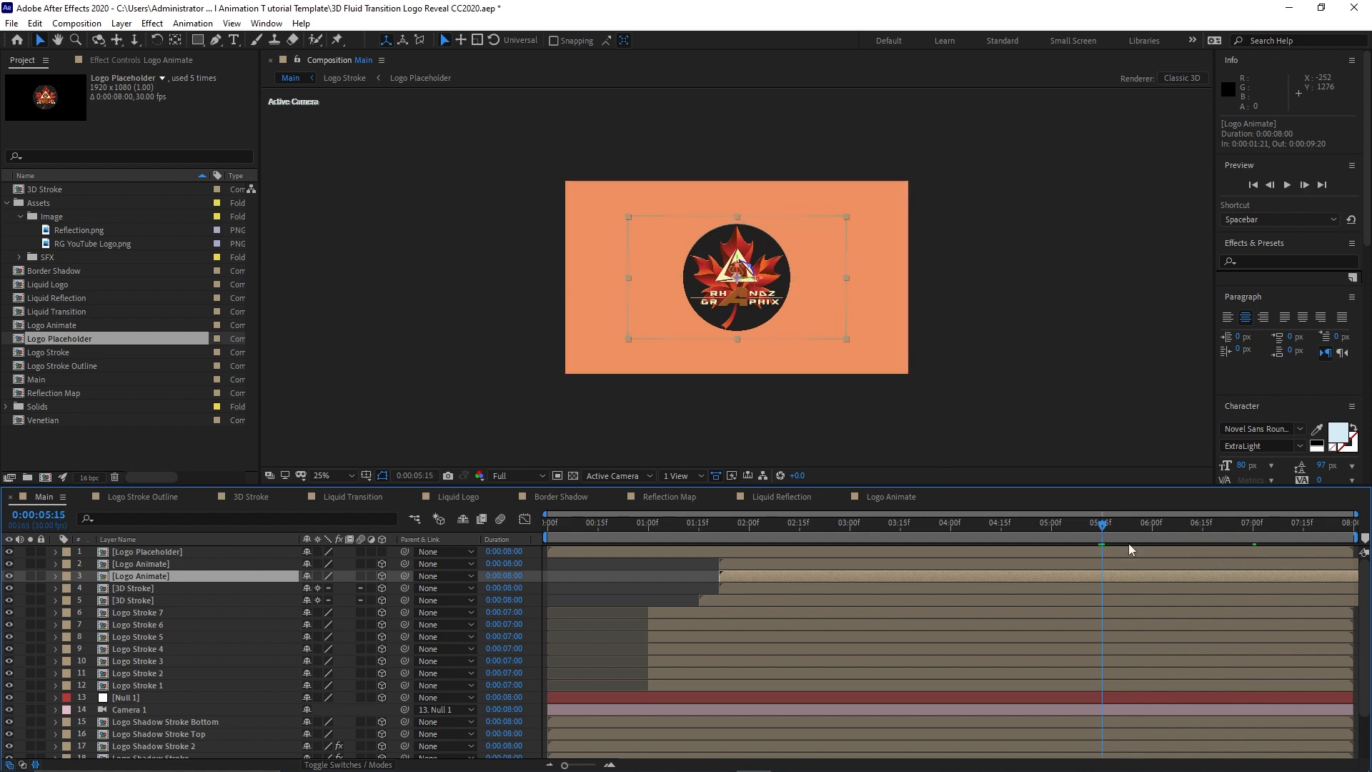
pyautogui.click(1132, 549)
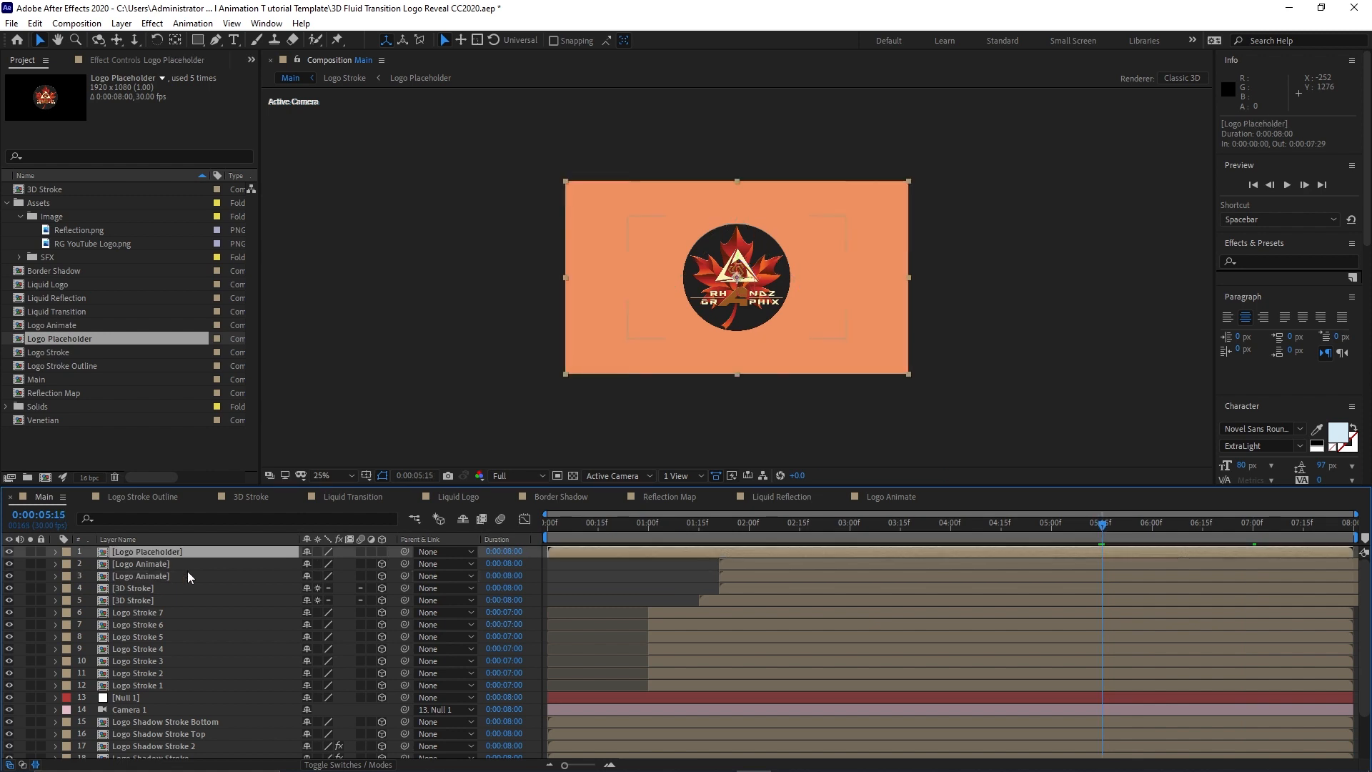
pyautogui.press('[')
pyautogui.click(382, 551)
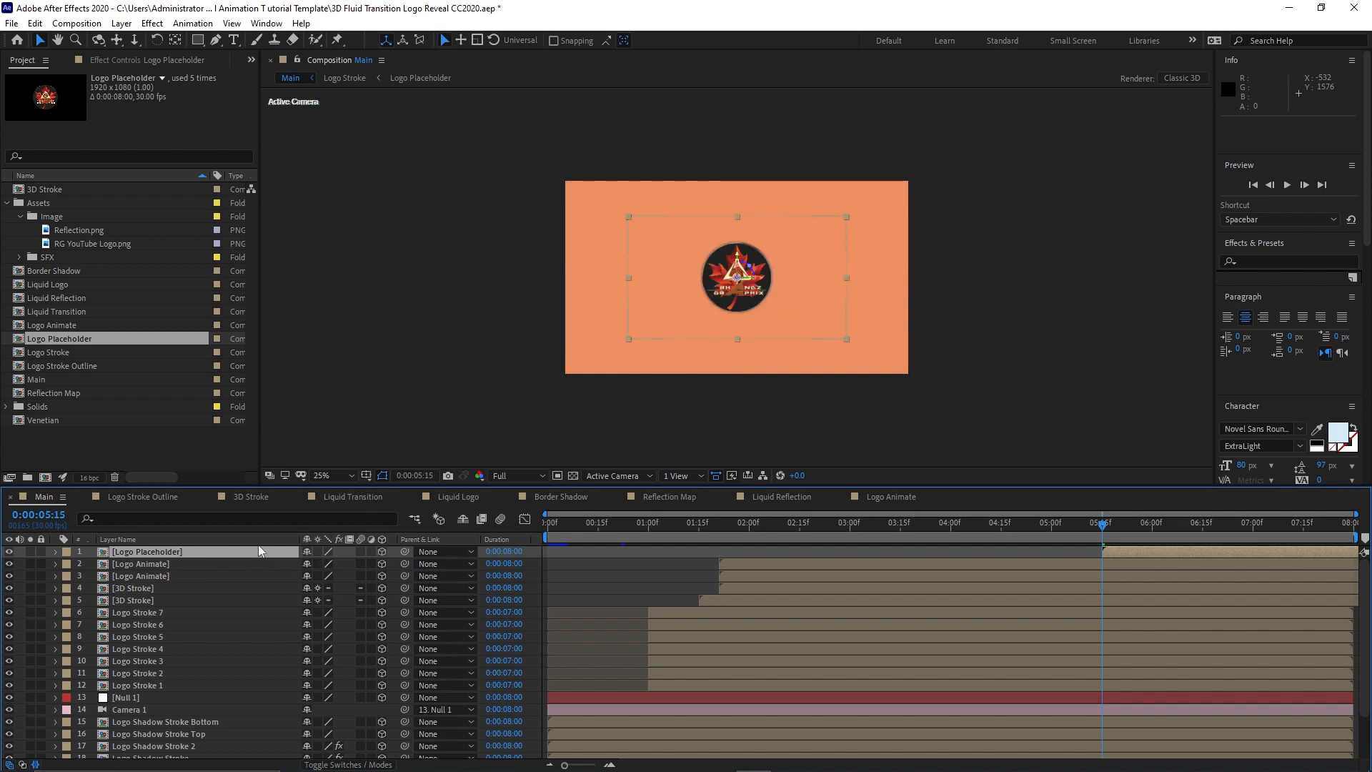
# Keyframe the Logo Placeholder layer's Opacity from 0% at 0:00:05:15 to 100% at 0:00:07:00.
pyautogui.press('t')
pyautogui.click(313, 565)
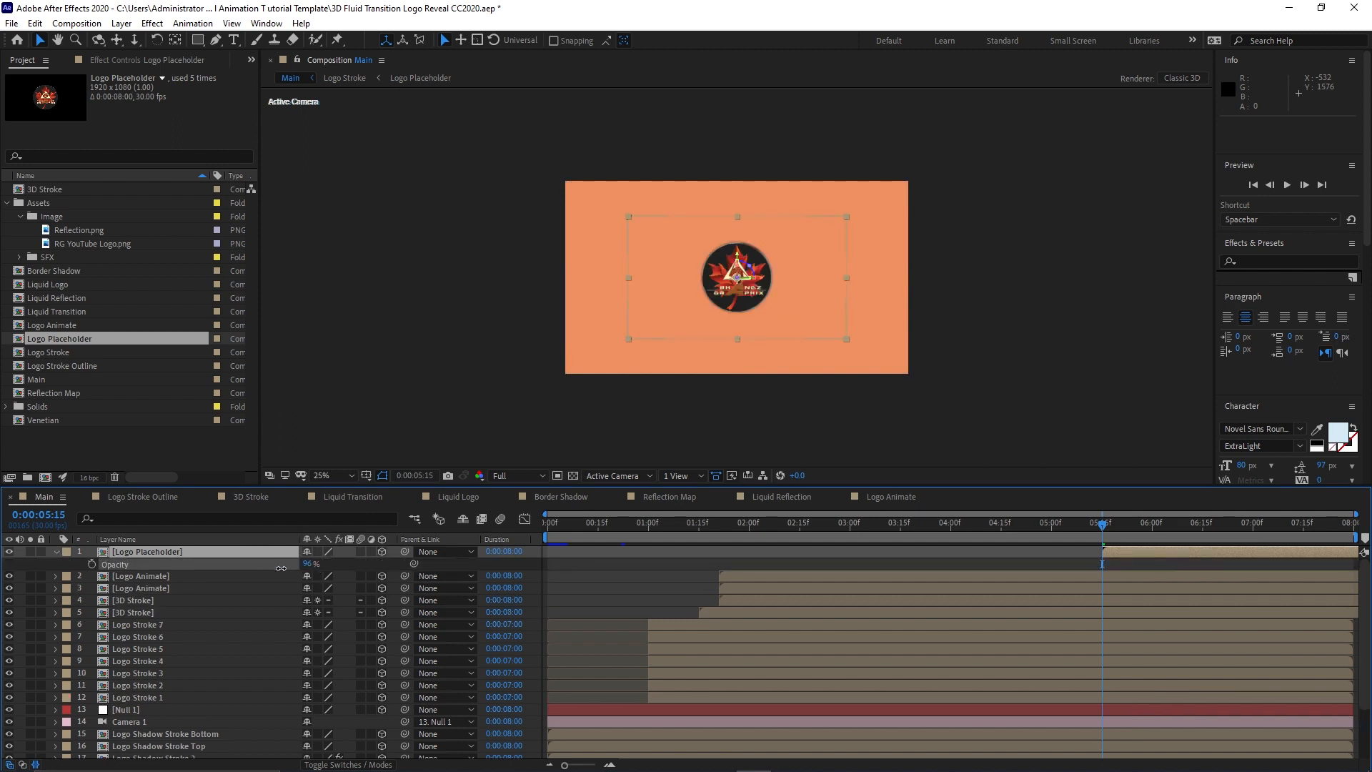
pyautogui.write('0')
pyautogui.press('Return')
pyautogui.click(91, 563)
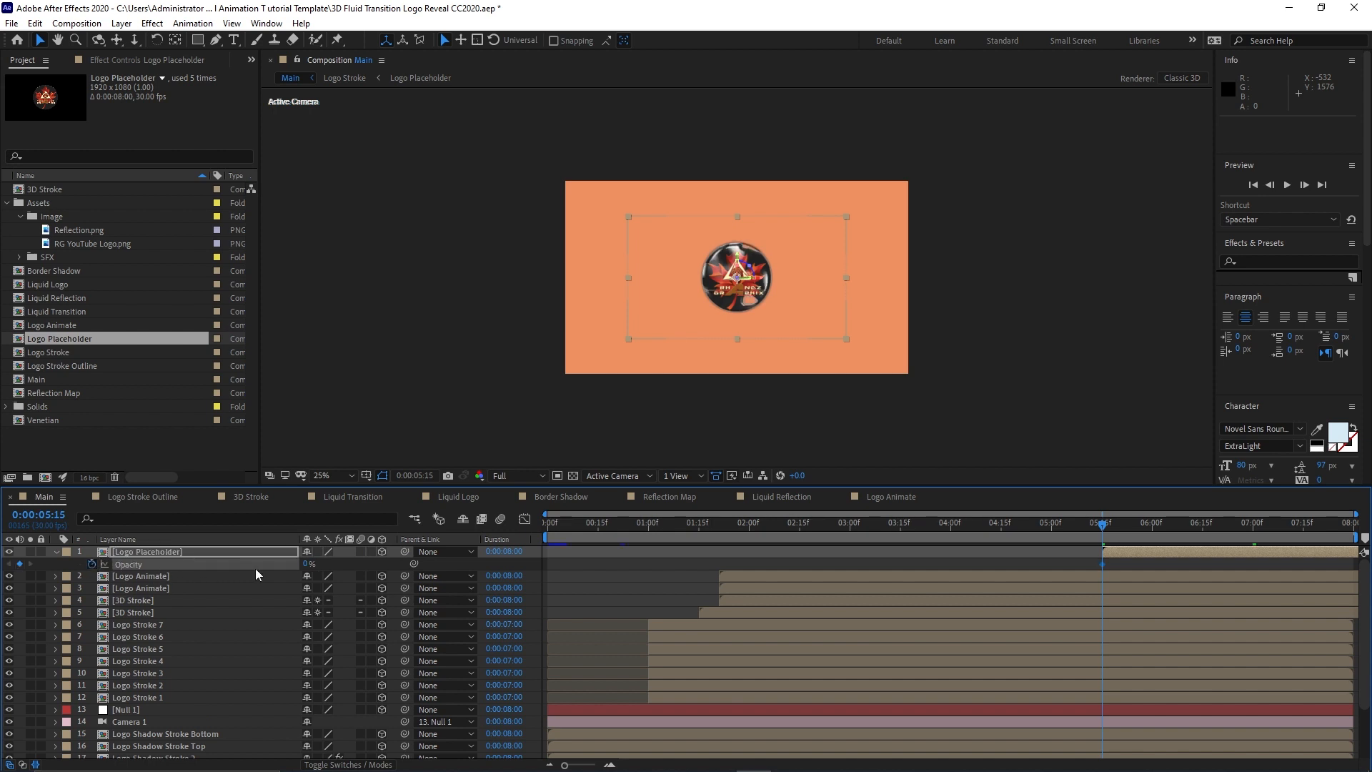
pyautogui.moveTo(1103, 525); pyautogui.dragTo(1256, 541)
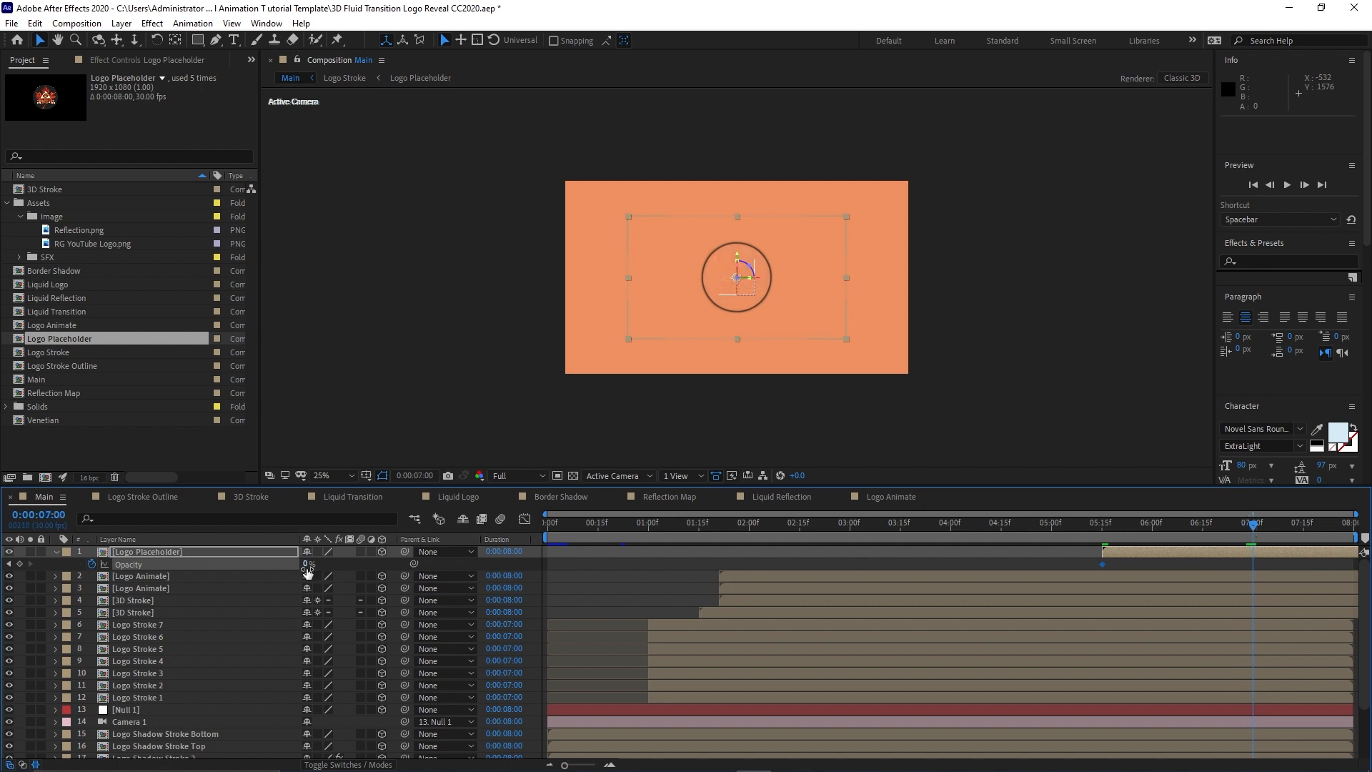
pyautogui.moveTo(307, 564); pyautogui.dragTo(495, 576)
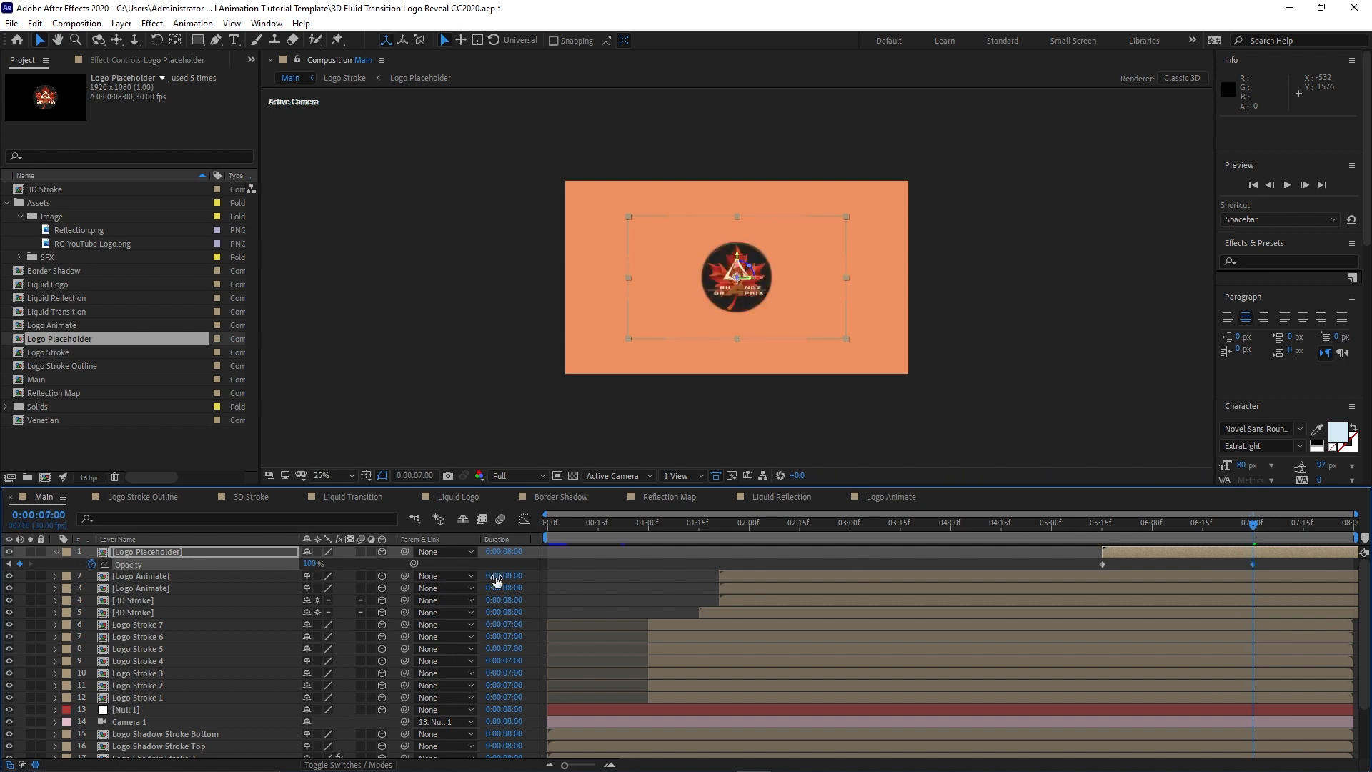
pyautogui.click(58, 554)
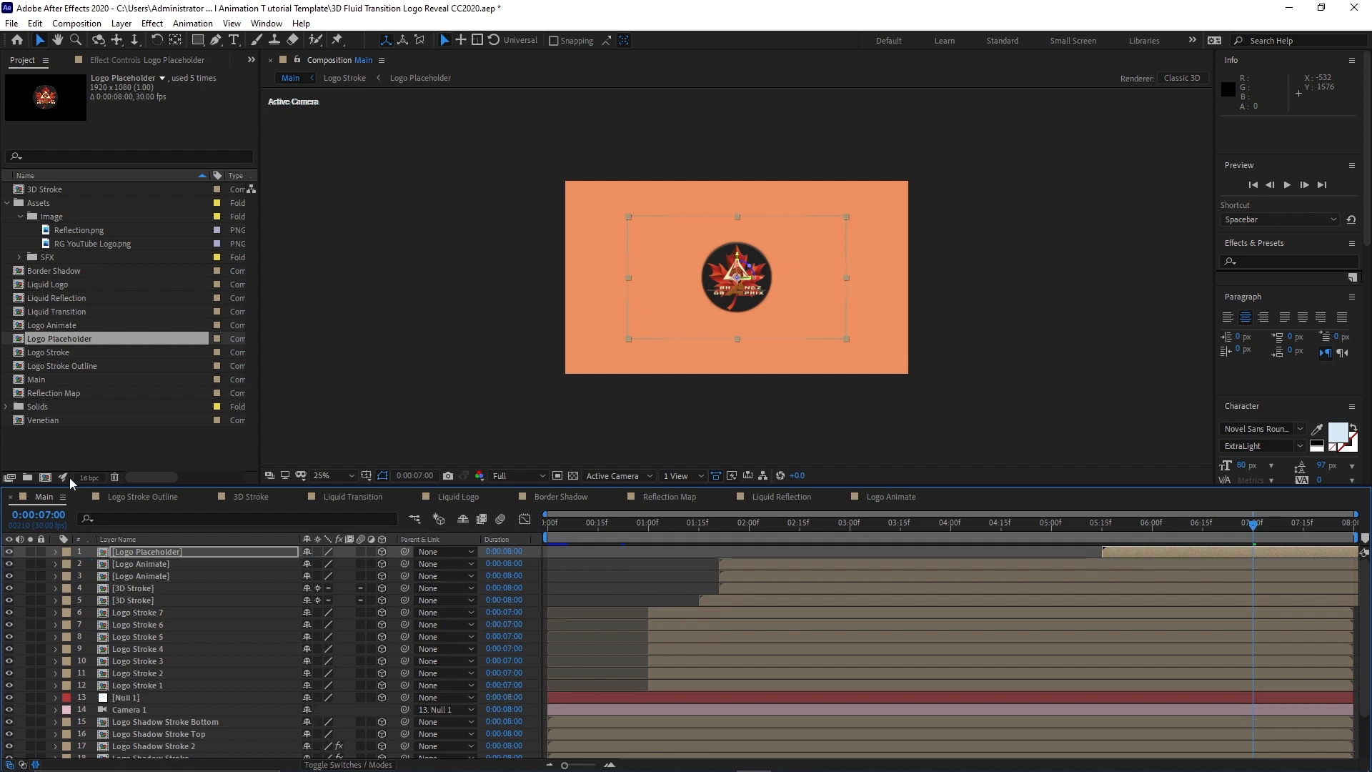
# Create a new composition named Text, 1000 px wide and 200 px high.
pyautogui.click(76, 23)
pyautogui.click(94, 42)
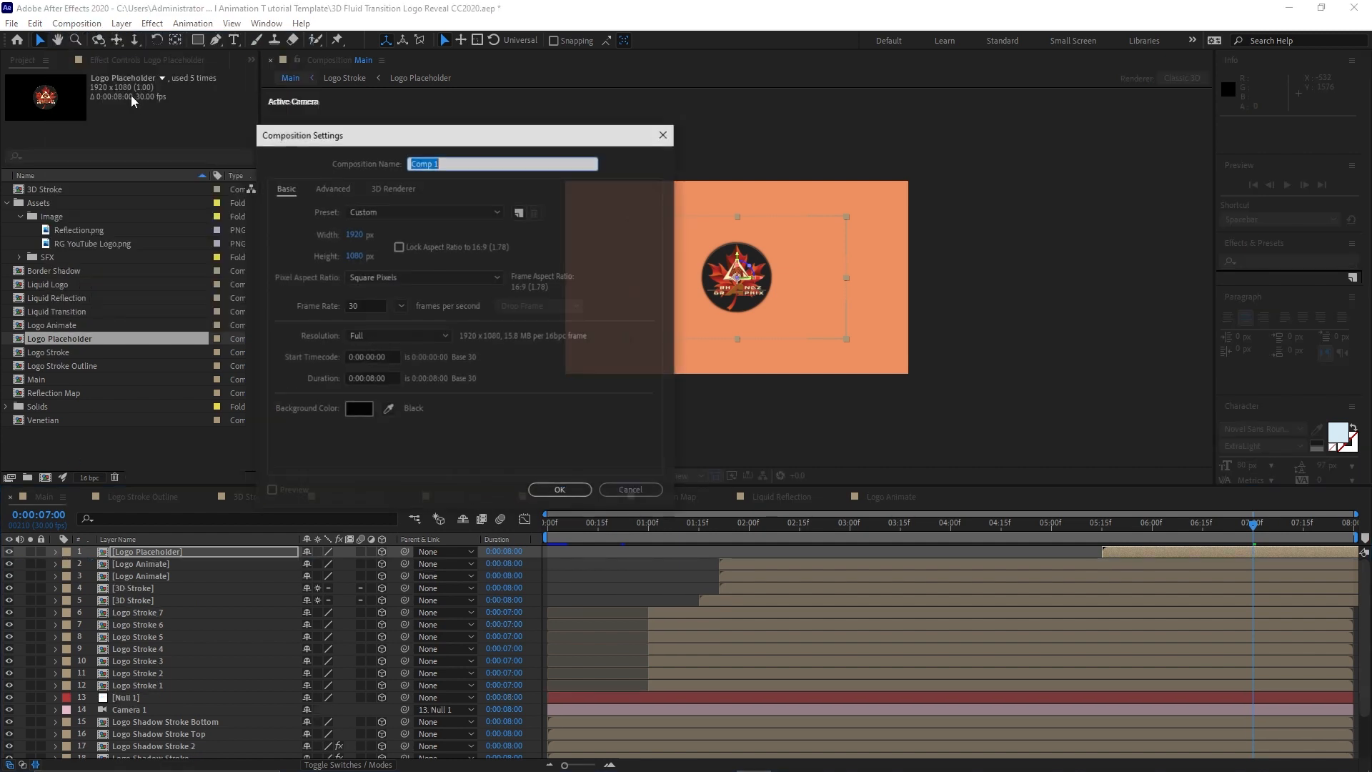
pyautogui.write('Text')
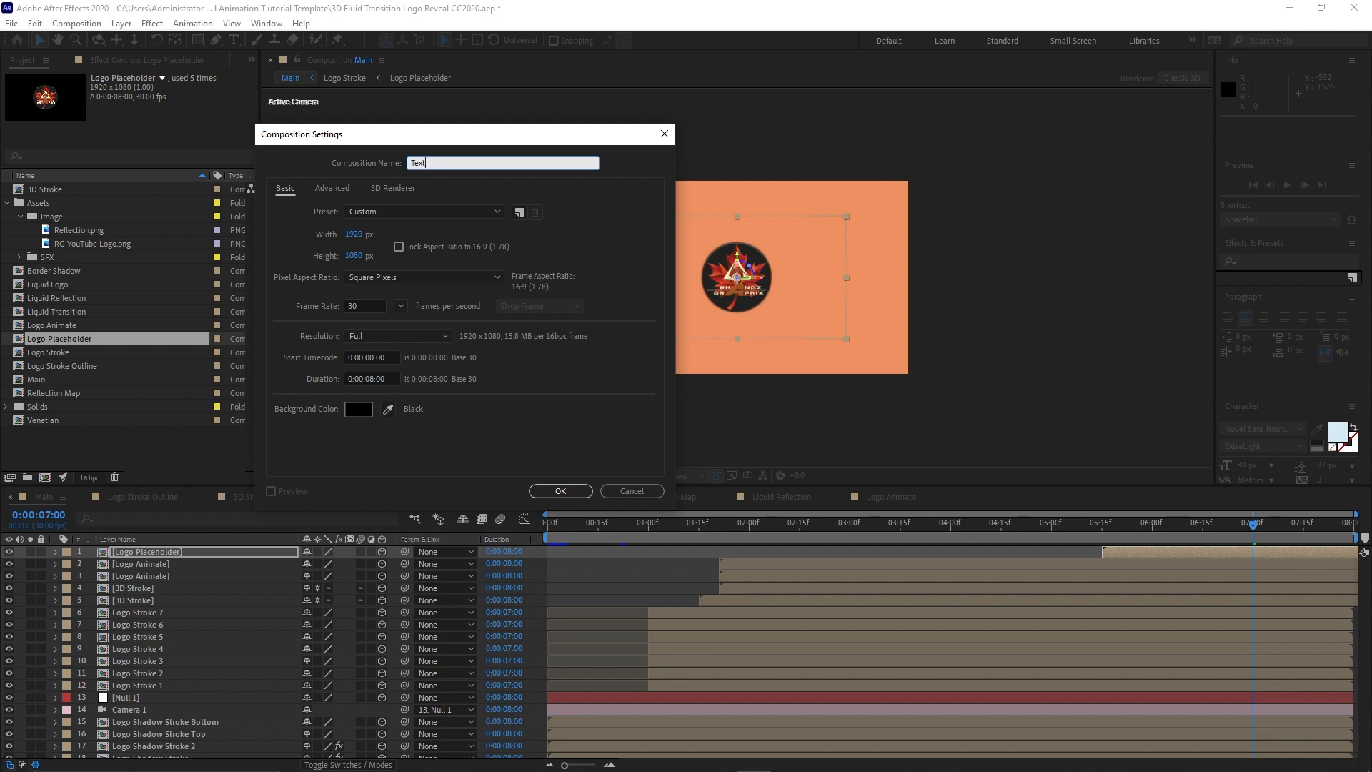
pyautogui.click(353, 234)
pyautogui.write('1')
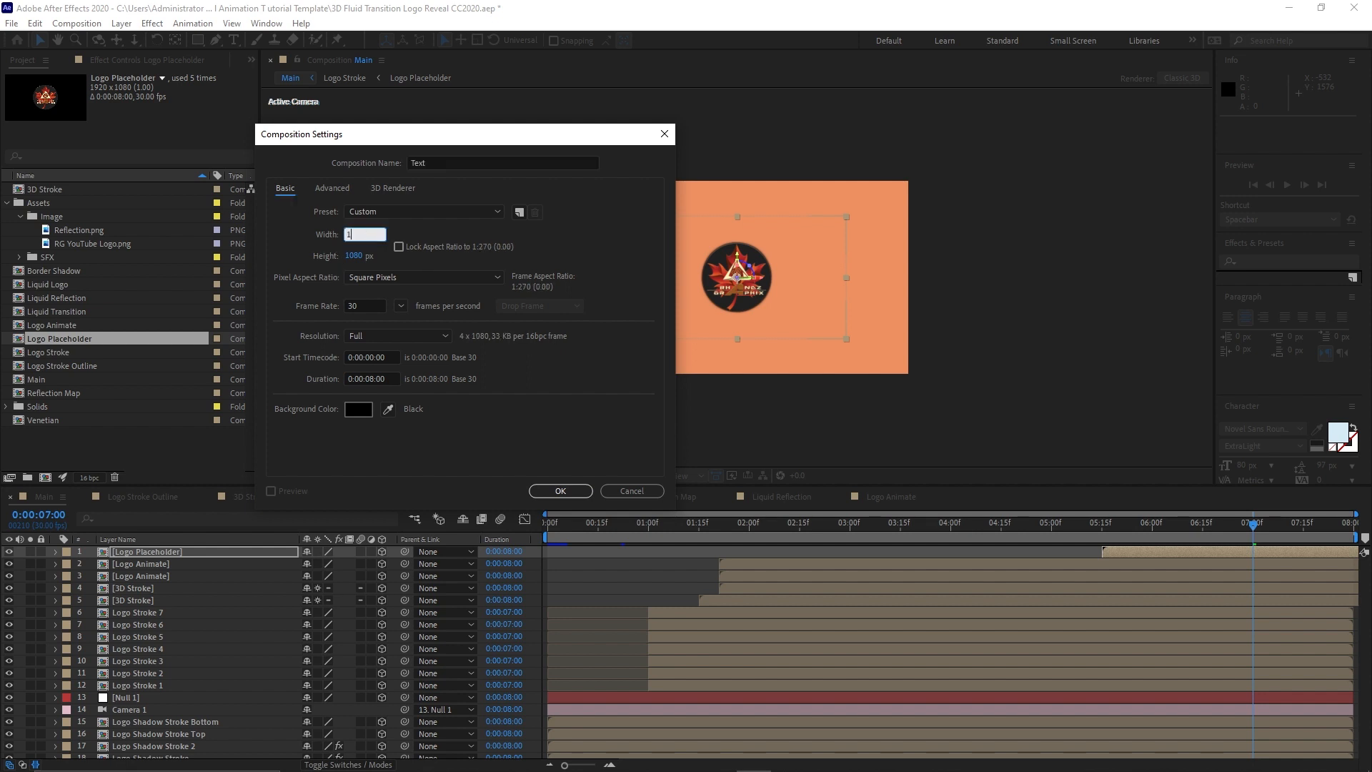
pyautogui.write('000')
pyautogui.click(350, 258)
pyautogui.write('200')
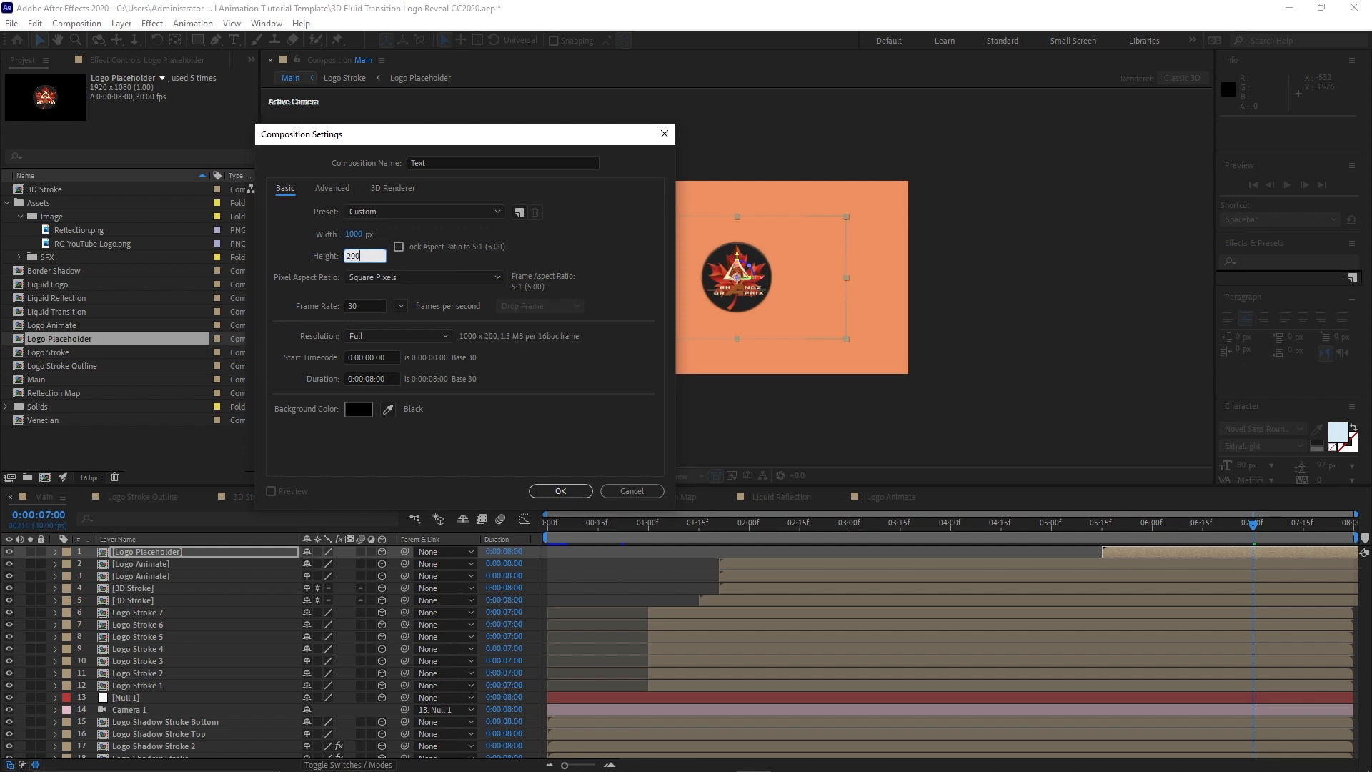
pyautogui.click(560, 491)
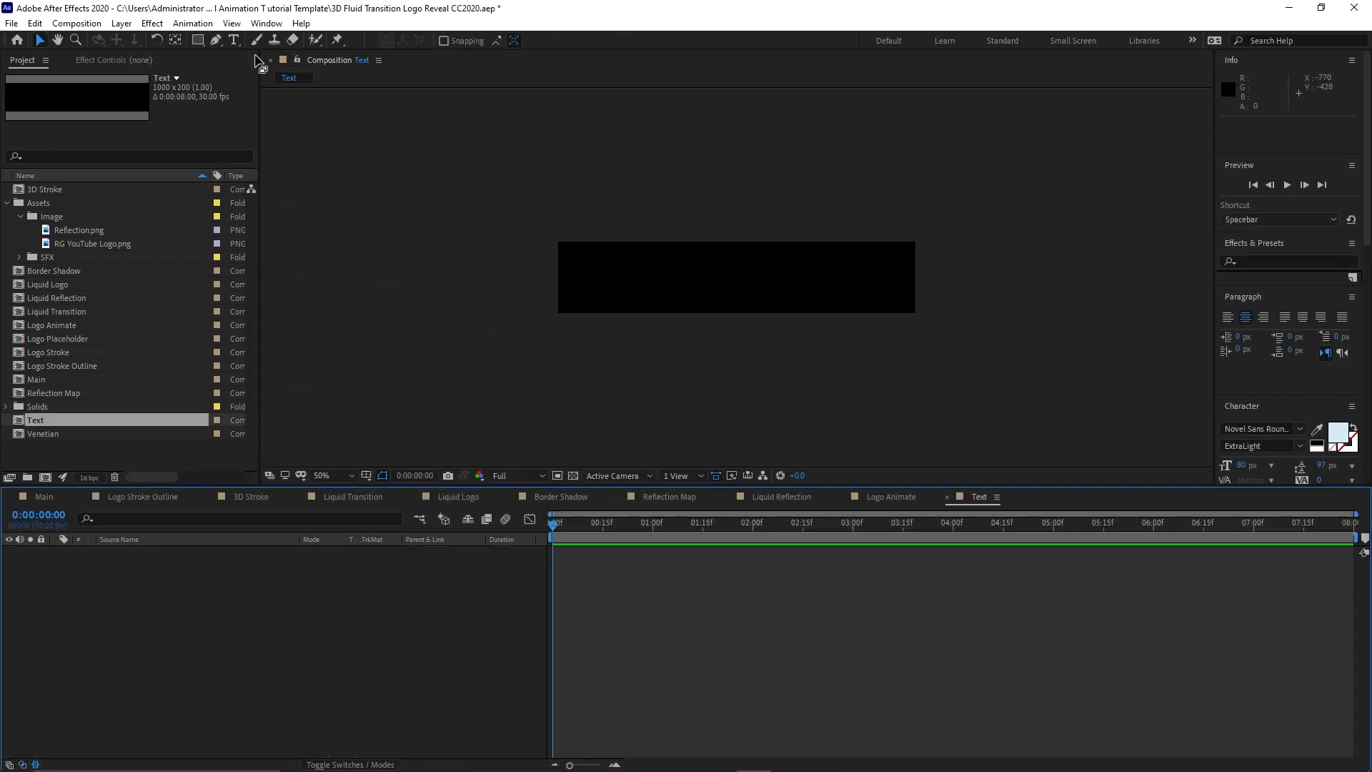
# Add a text layer reading "TAGLINE HERE" to the Text composition.
pyautogui.click(235, 41)
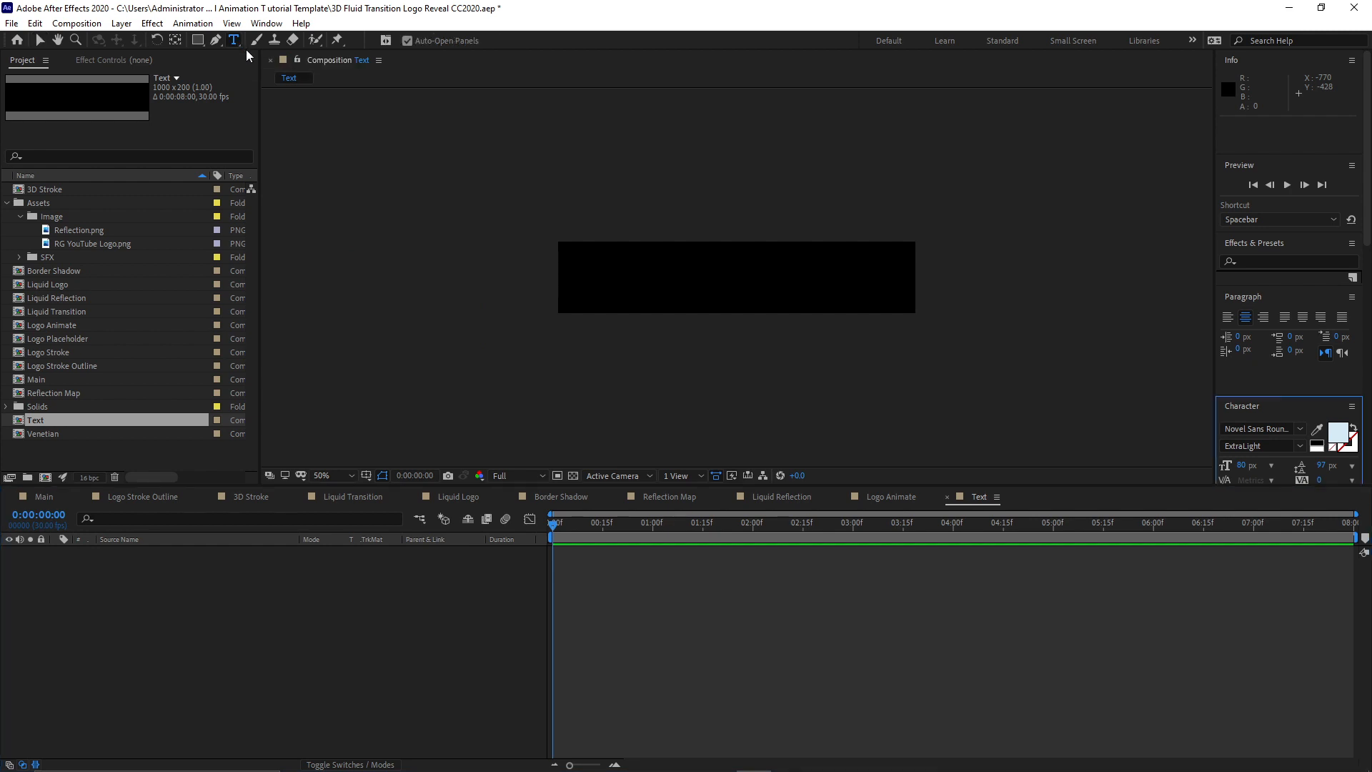
pyautogui.click(606, 274)
pyautogui.write('TAGLI')
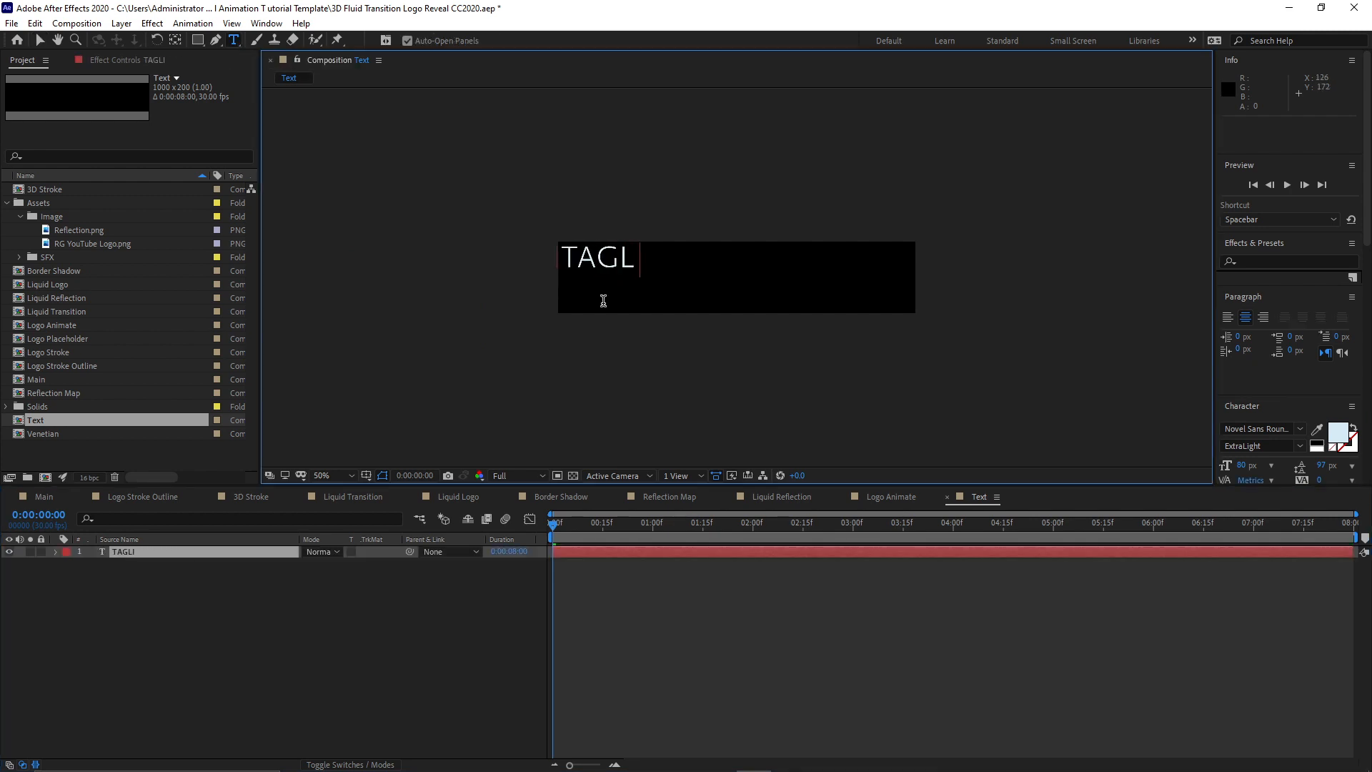
pyautogui.write('NE HERE')
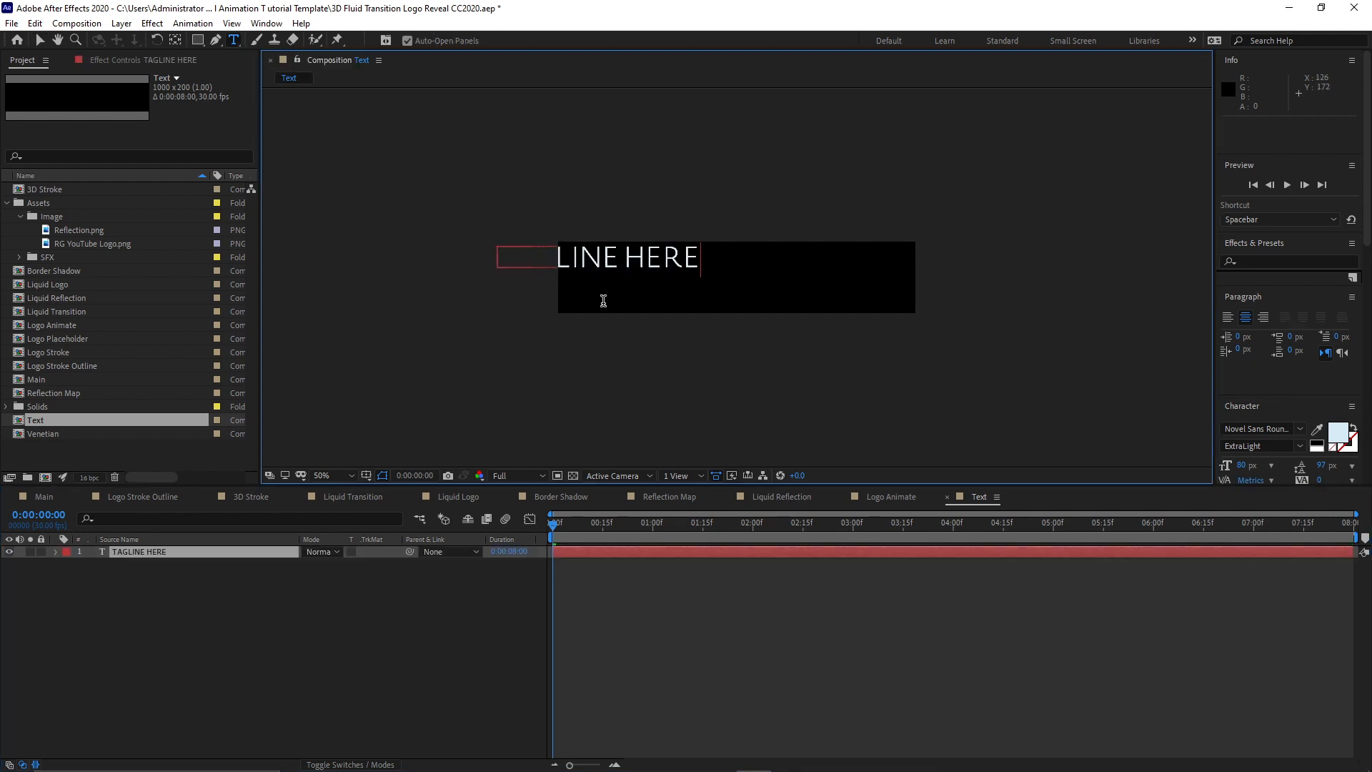
# Center the TAGLINE HERE layer horizontally and vertically in the composition.
pyautogui.moveTo(991, 489); pyautogui.dragTo(1100, 619)
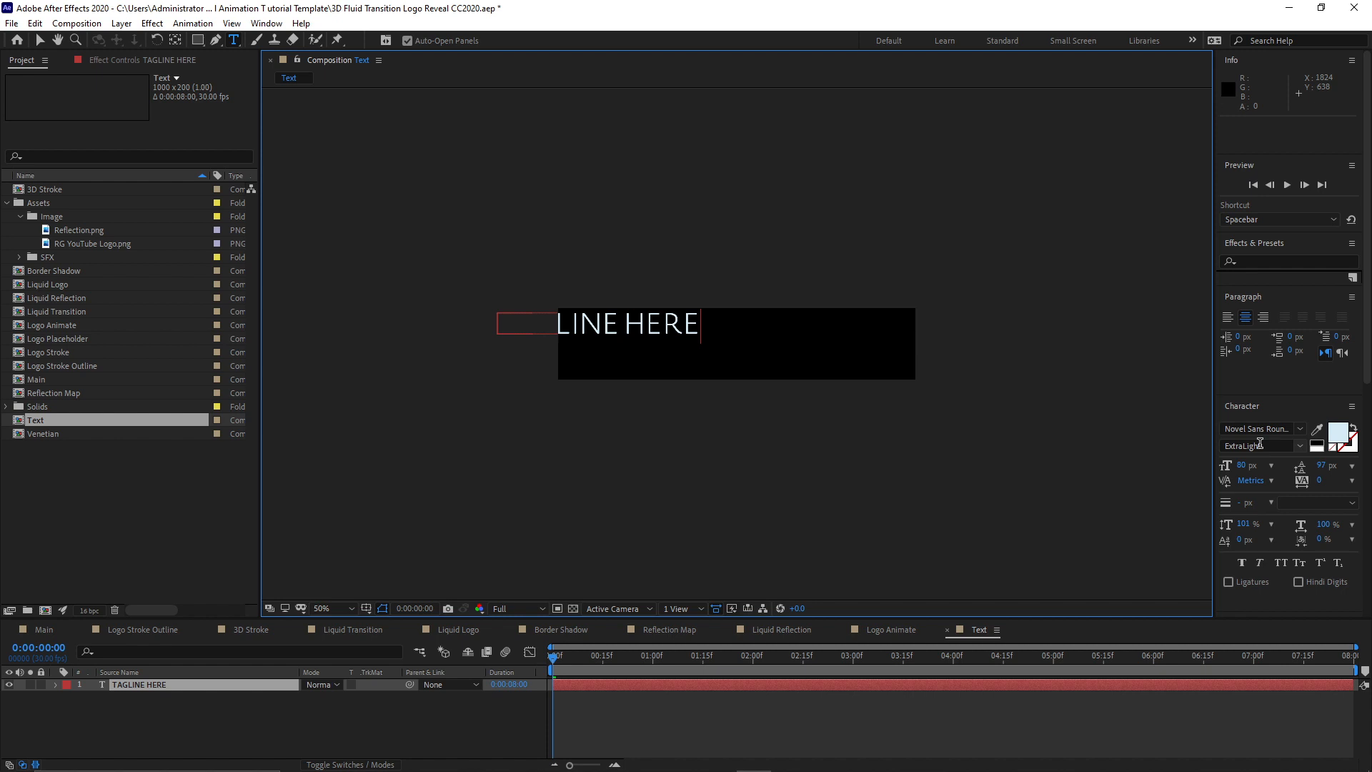
pyautogui.click(40, 41)
pyautogui.scroll(-12, 1306, 468)
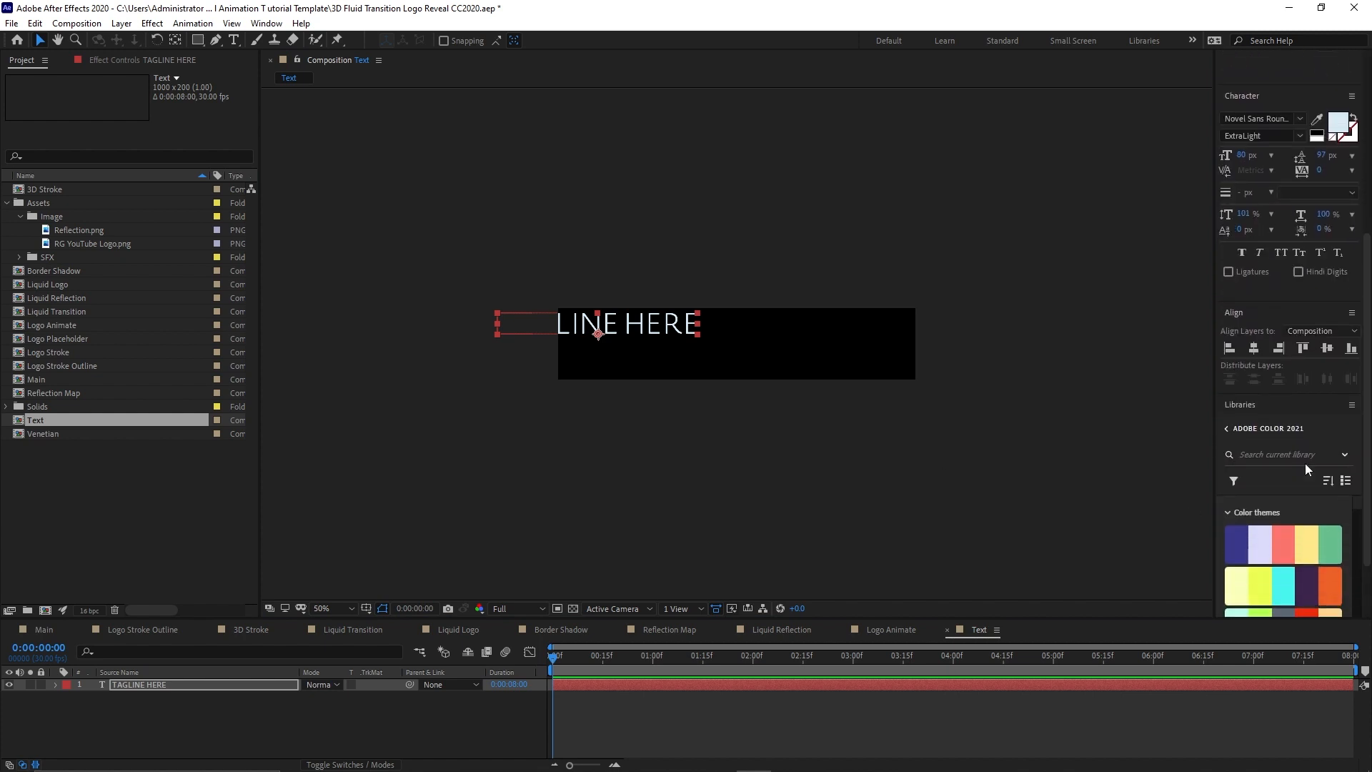
pyautogui.click(1254, 349)
pyautogui.press('capslock')
pyautogui.click(1327, 353)
pyautogui.press('capslock')
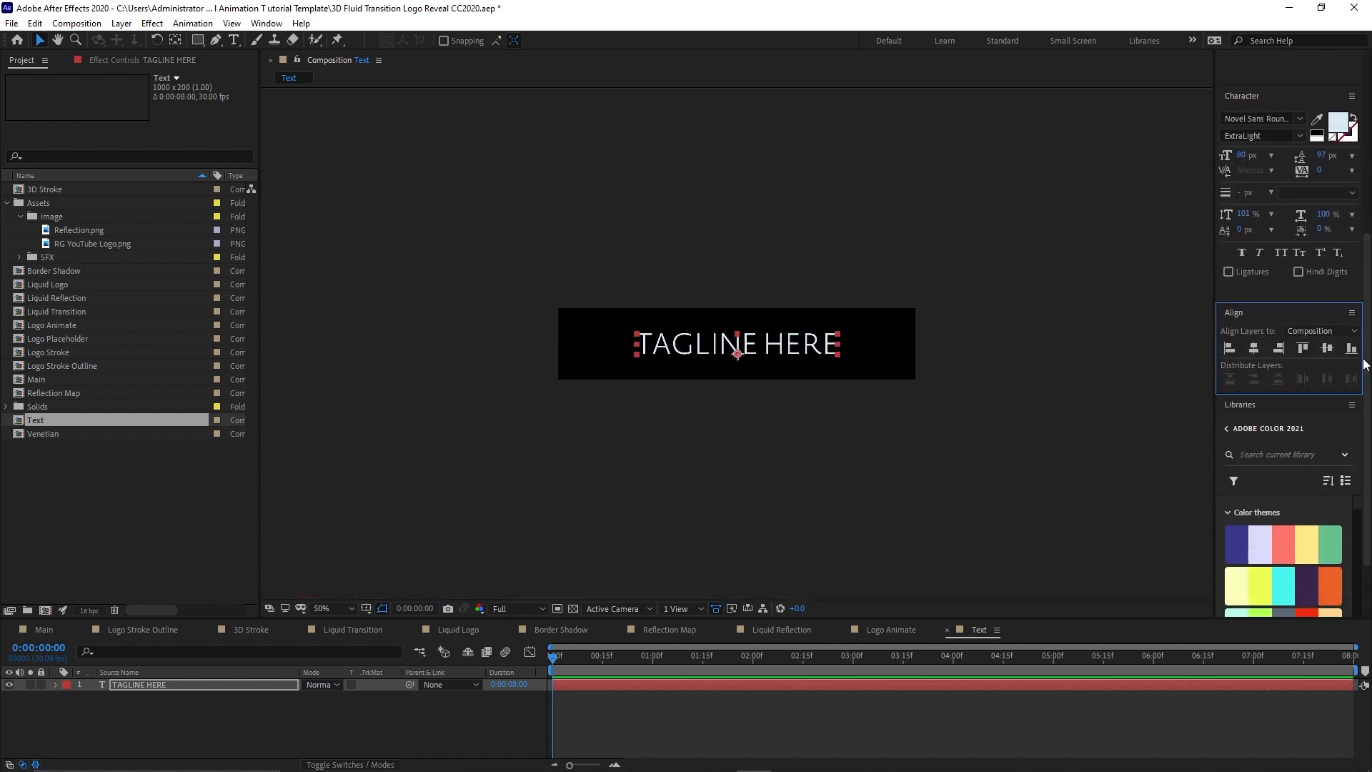
pyautogui.moveTo(1072, 619); pyautogui.dragTo(1067, 474)
# Add a Tracking animator to the tagline and keyframe Tracking Amount from 37 at 0:00:00:00 to 0 at 0:00:02:15.
pyautogui.click(55, 541)
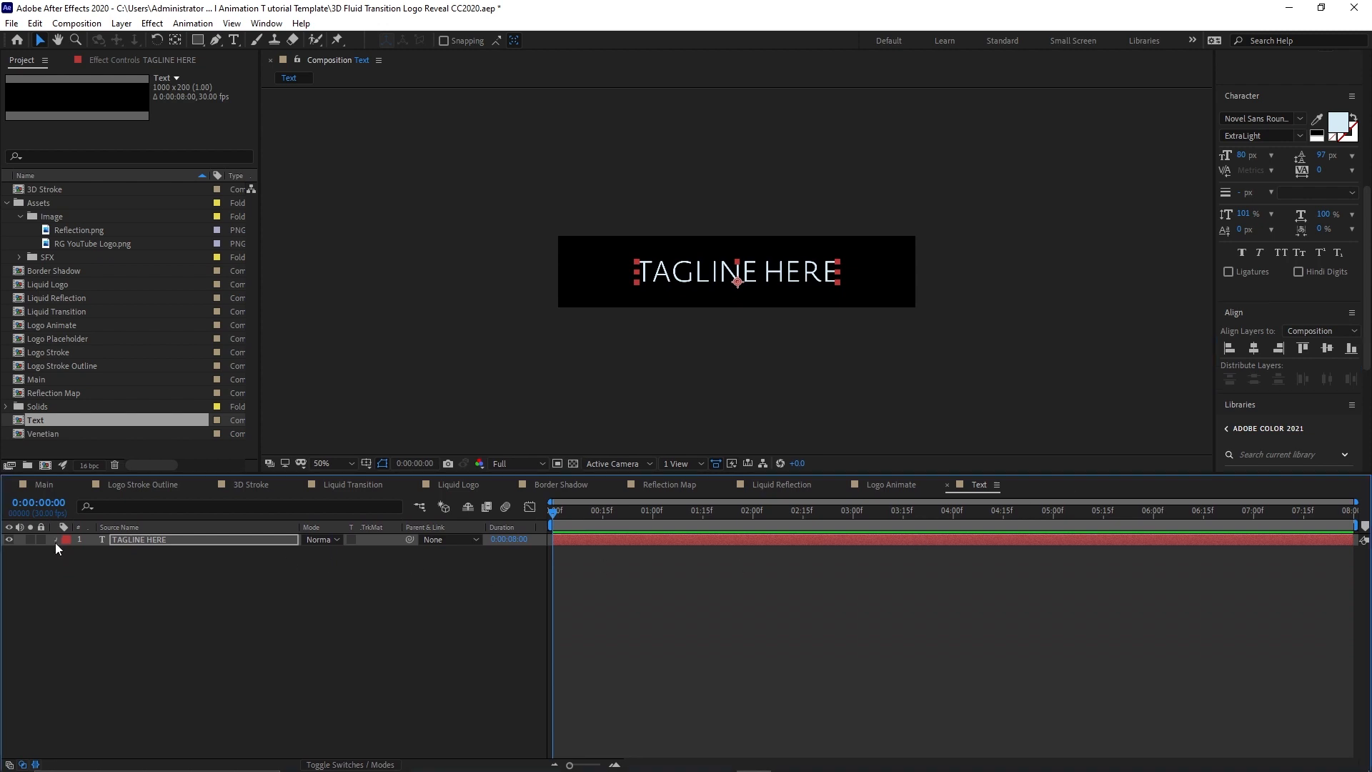
pyautogui.click(393, 553)
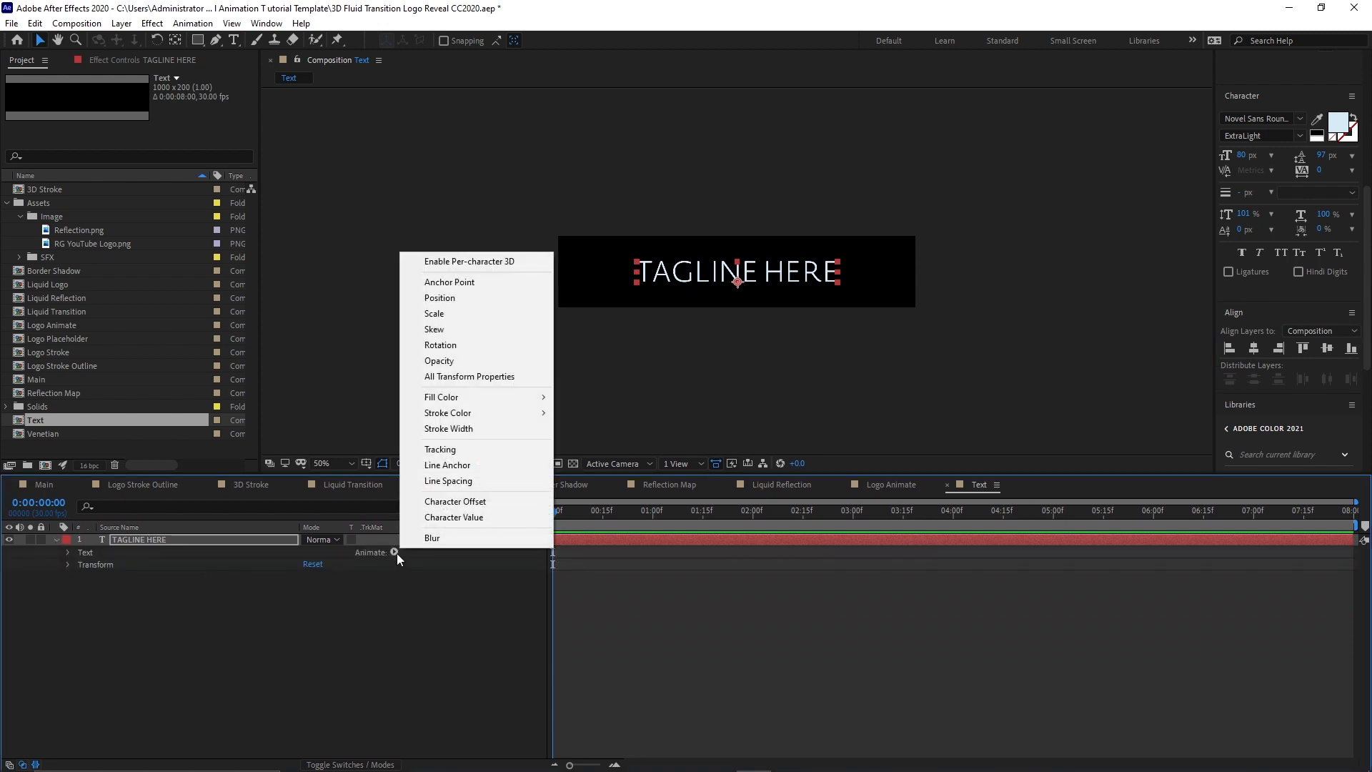
pyautogui.click(439, 451)
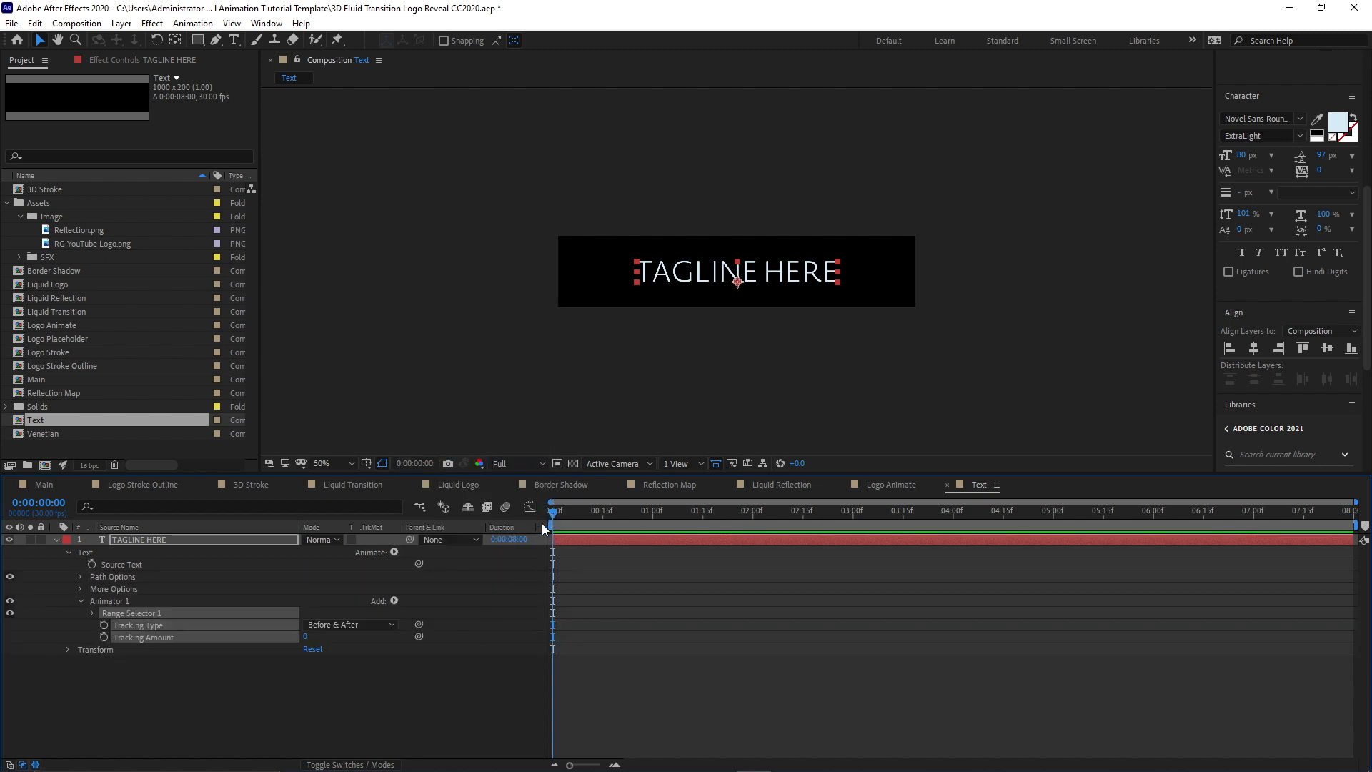
pyautogui.click(230, 697)
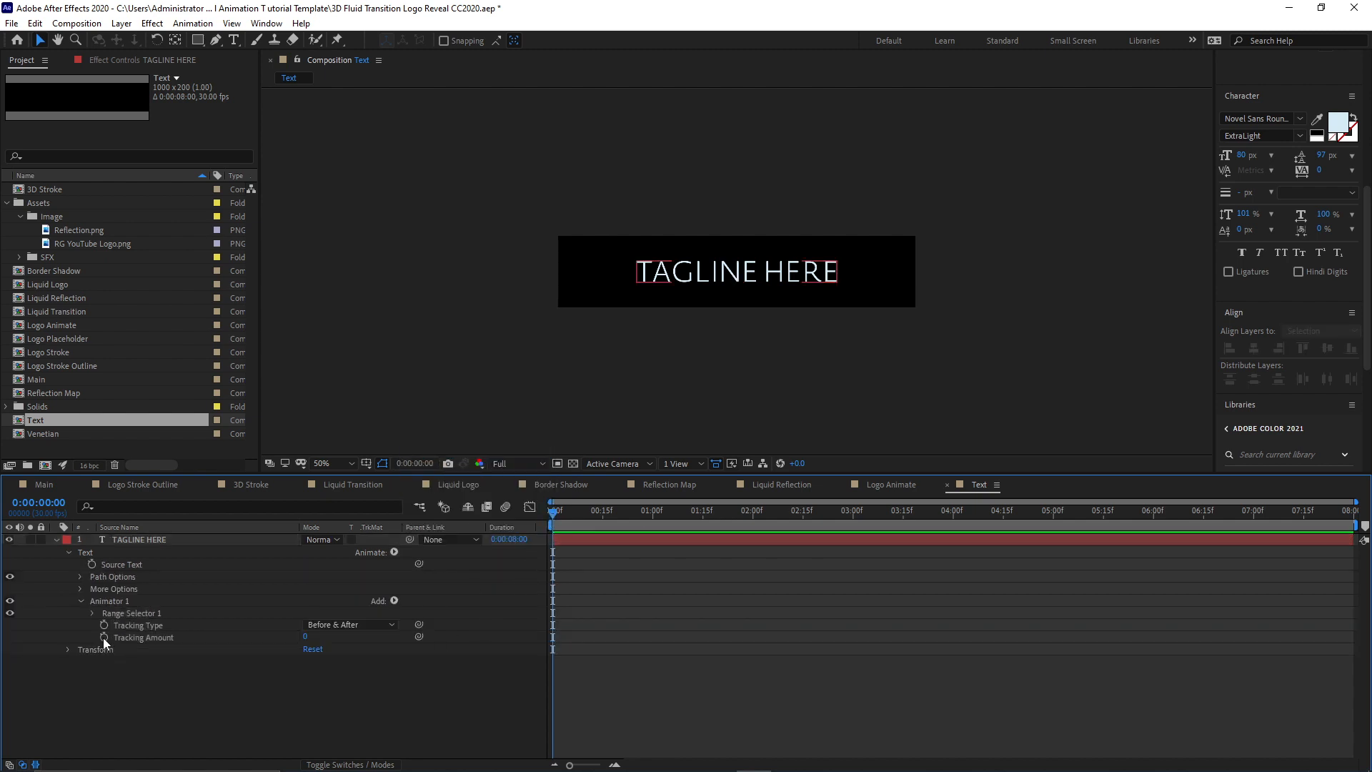
pyautogui.click(103, 637)
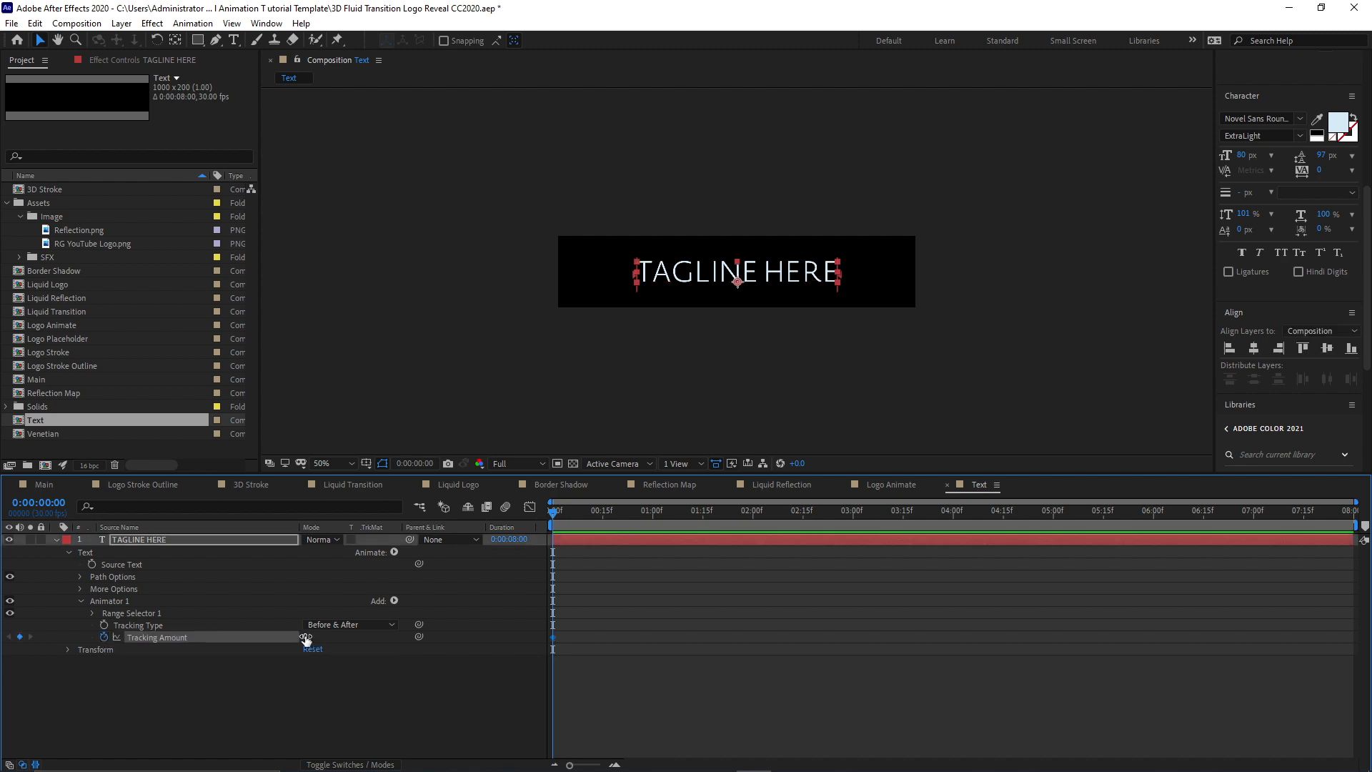
pyautogui.click(306, 637)
pyautogui.write('37')
pyautogui.click(803, 516)
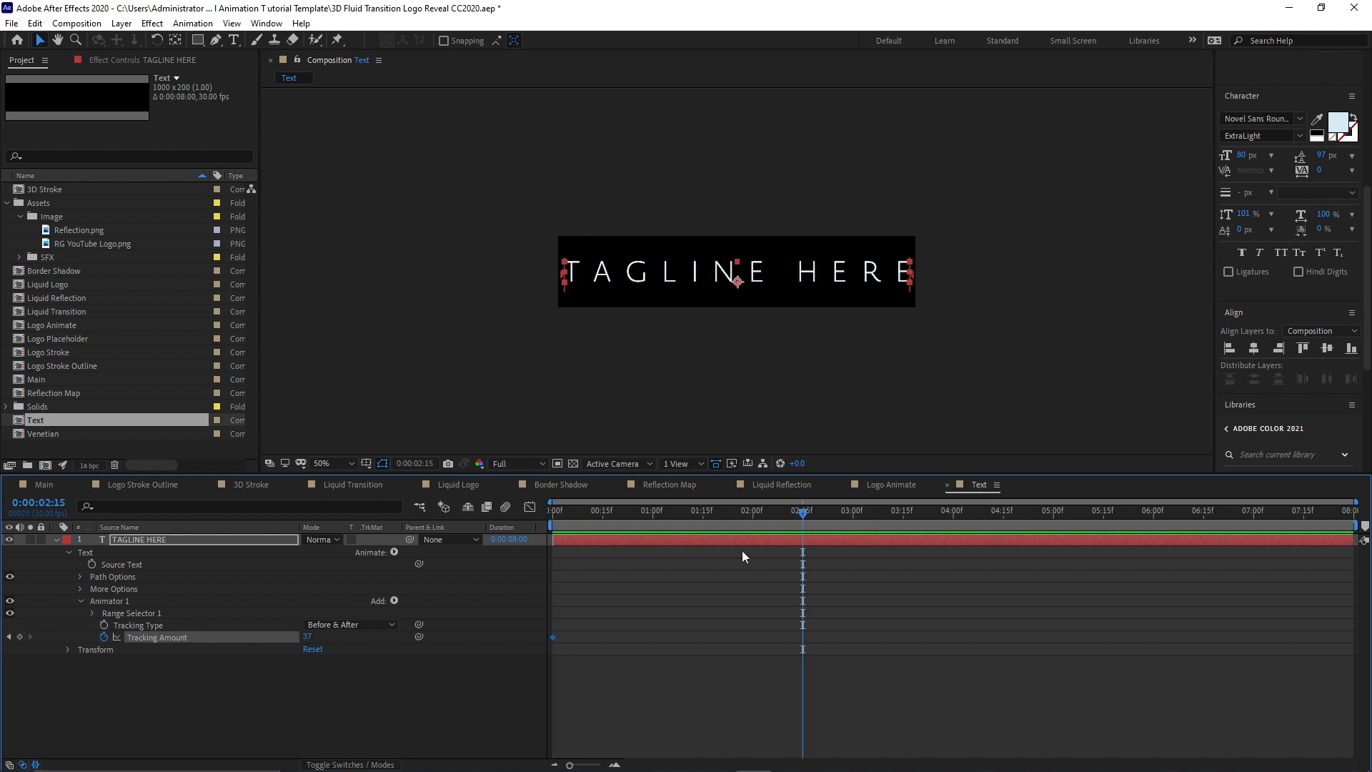
pyautogui.click(311, 636)
# Add Blur to Animator 1 and keyframe it from 74 at 0:00:00:00 to 0 at 0:00:02:15.
pyautogui.click(396, 602)
pyautogui.moveTo(436, 607)
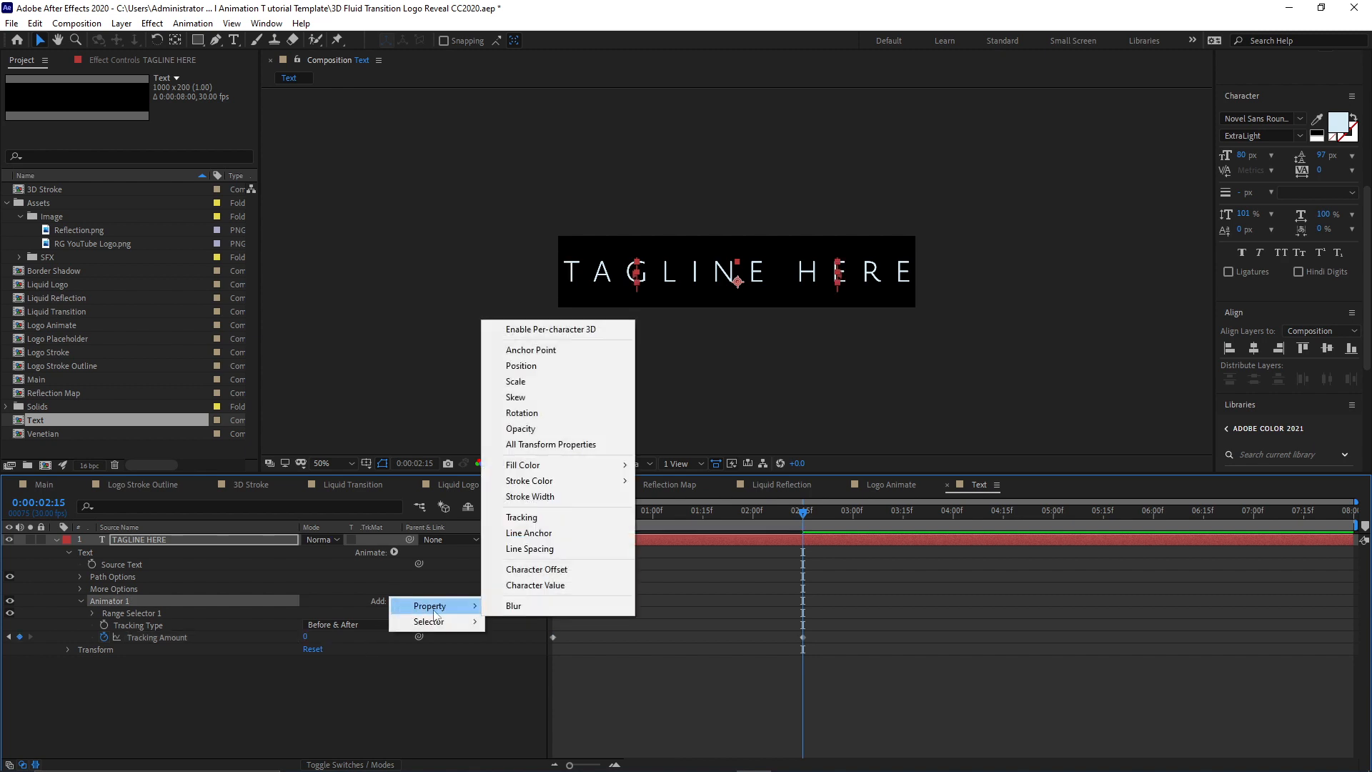
pyautogui.click(514, 606)
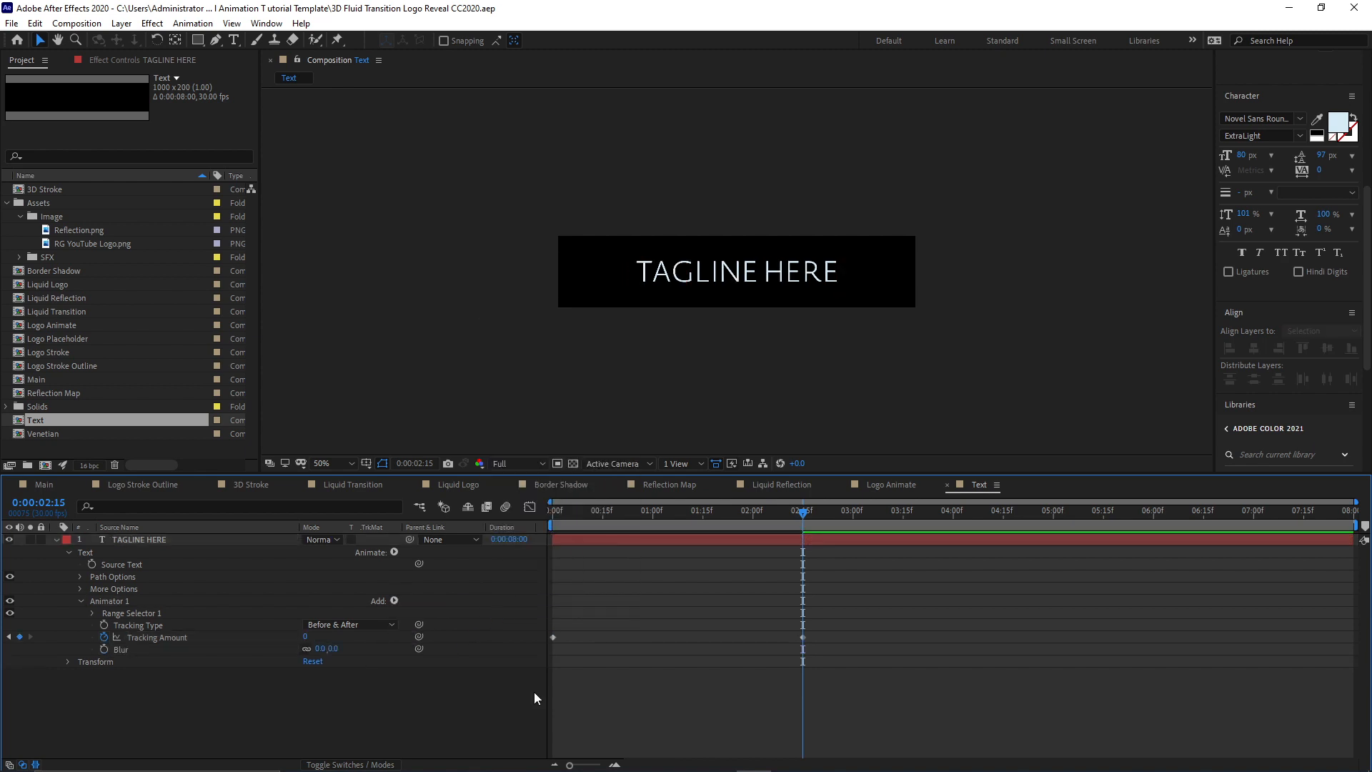
pyautogui.click(105, 649)
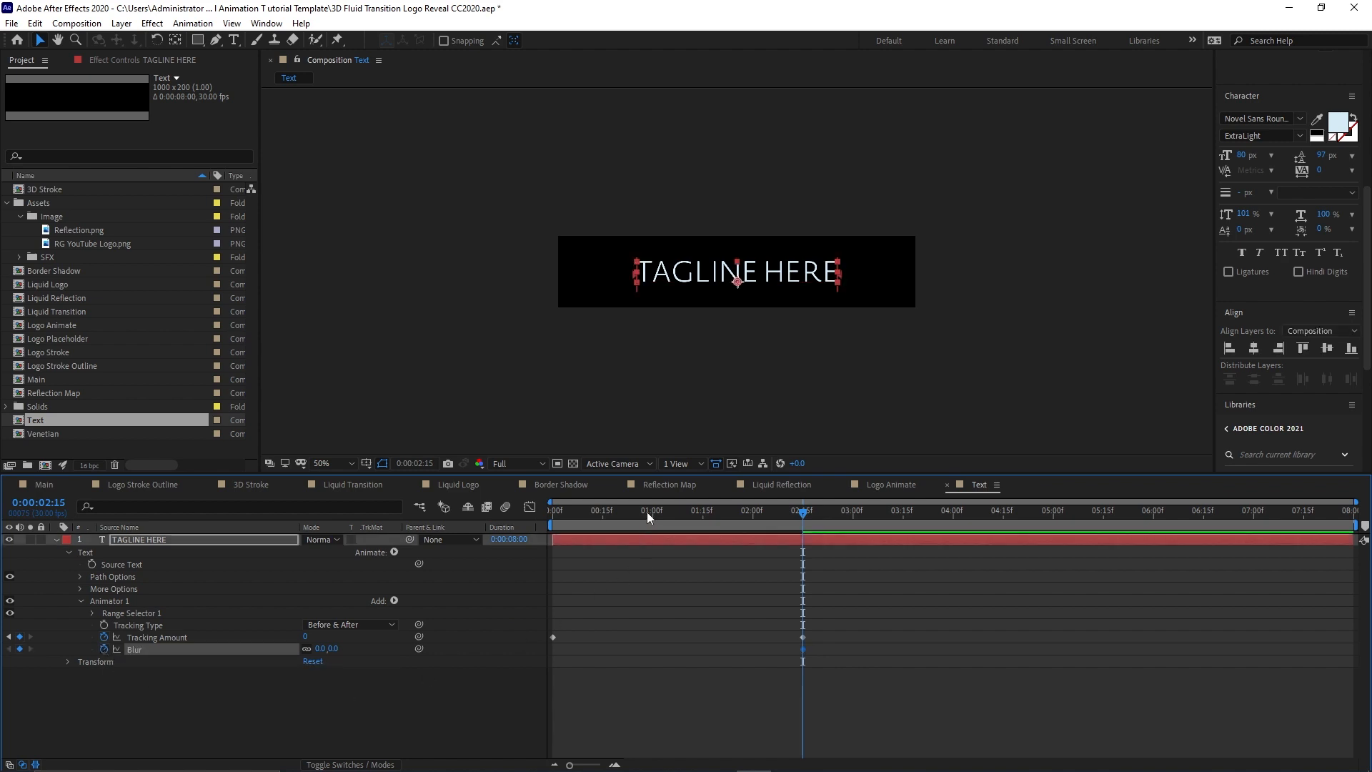
pyautogui.moveTo(646, 512); pyautogui.dragTo(555, 516)
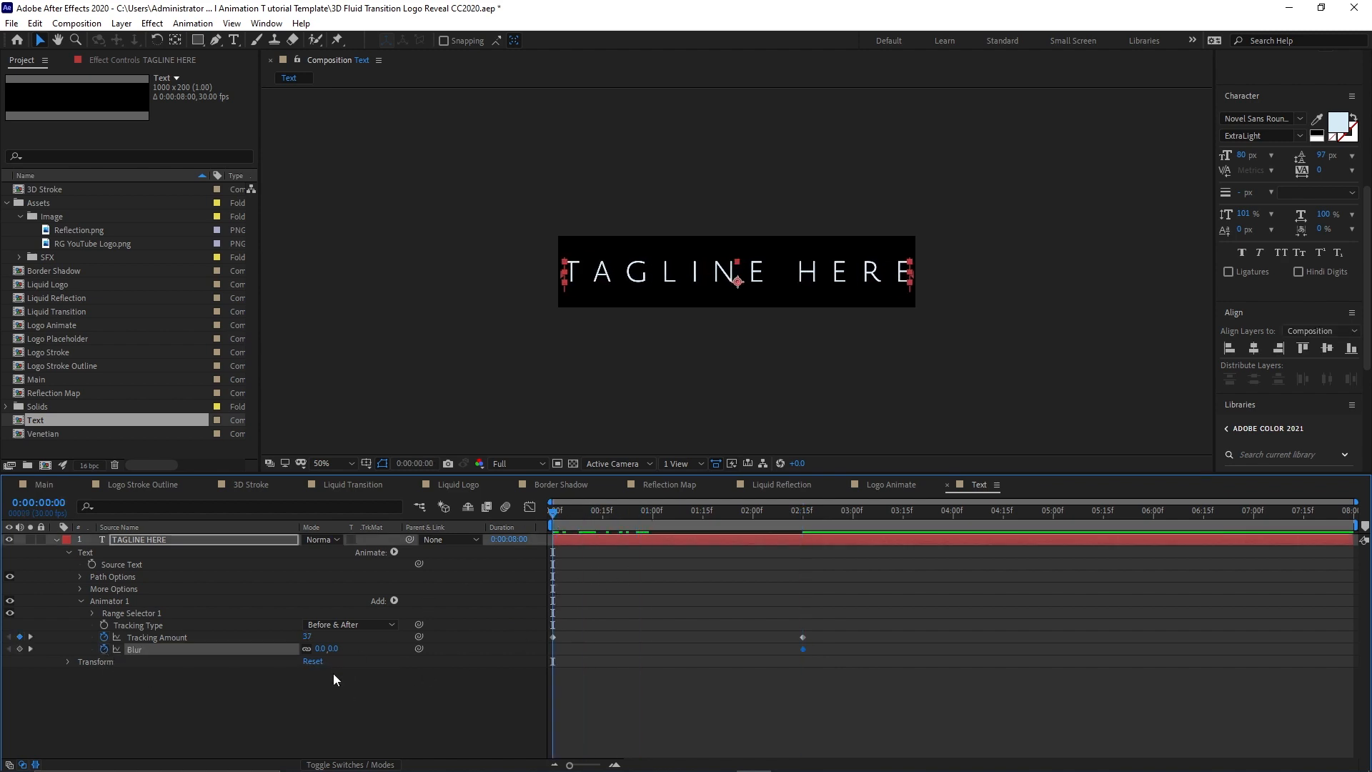
pyautogui.click(331, 650)
pyautogui.press('Return')
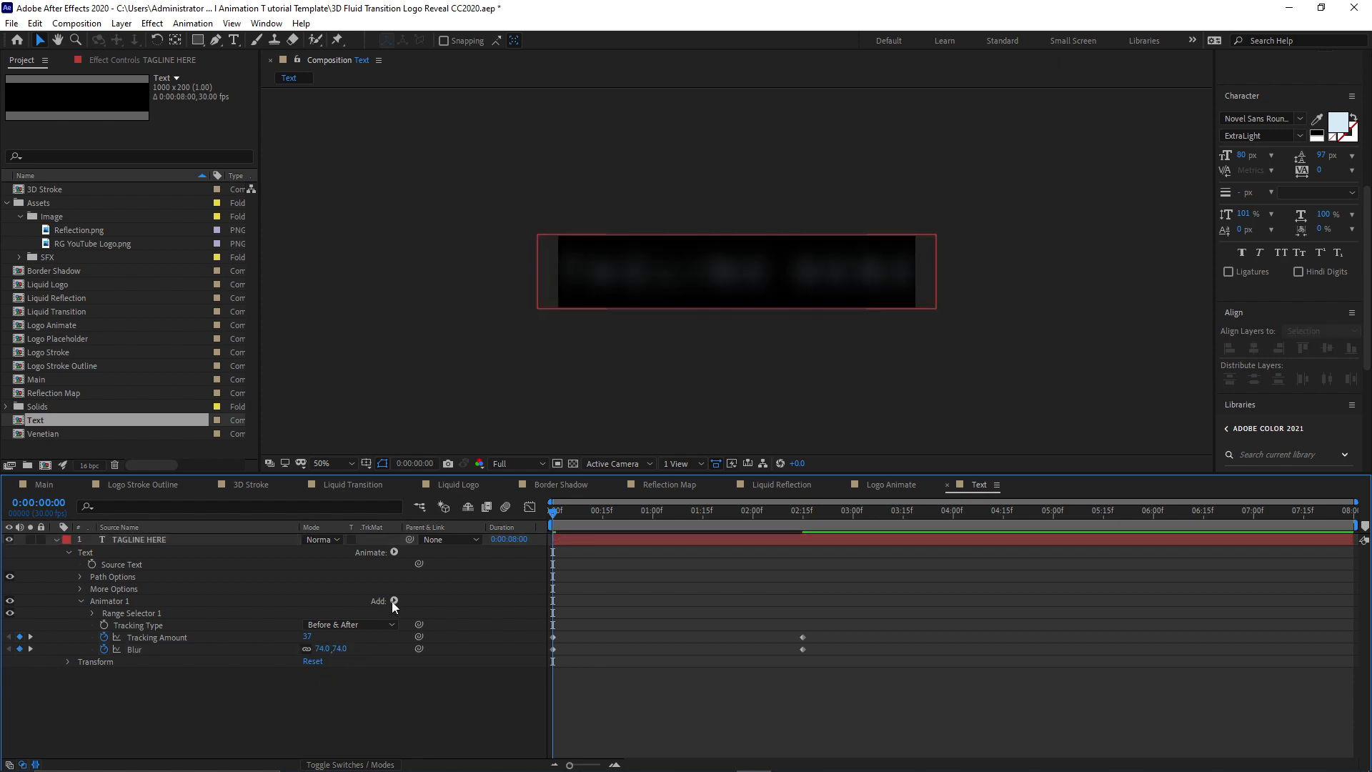
# Add Opacity to Animator 1 and keyframe it from 0% at 0:00:00:00 to 99% at 0:00:02:15.
pyautogui.click(393, 602)
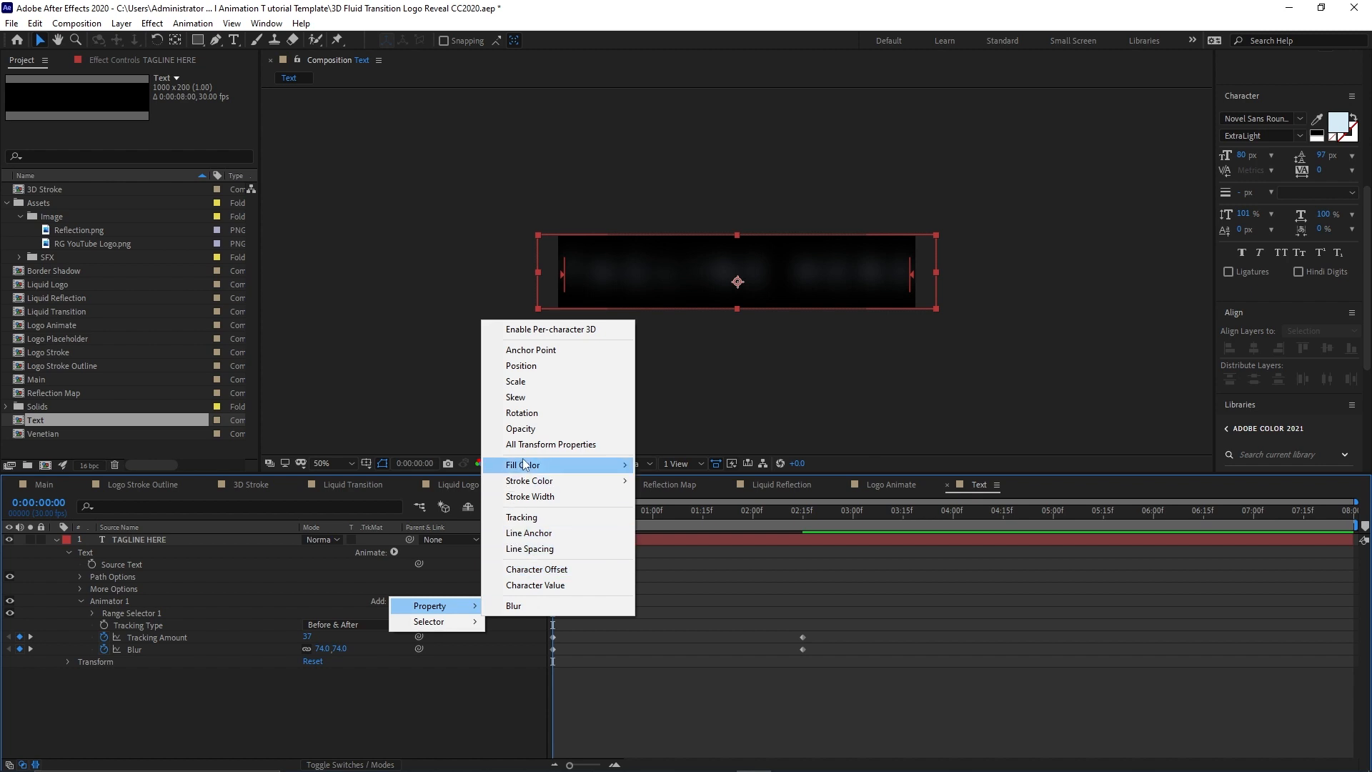
pyautogui.click(521, 429)
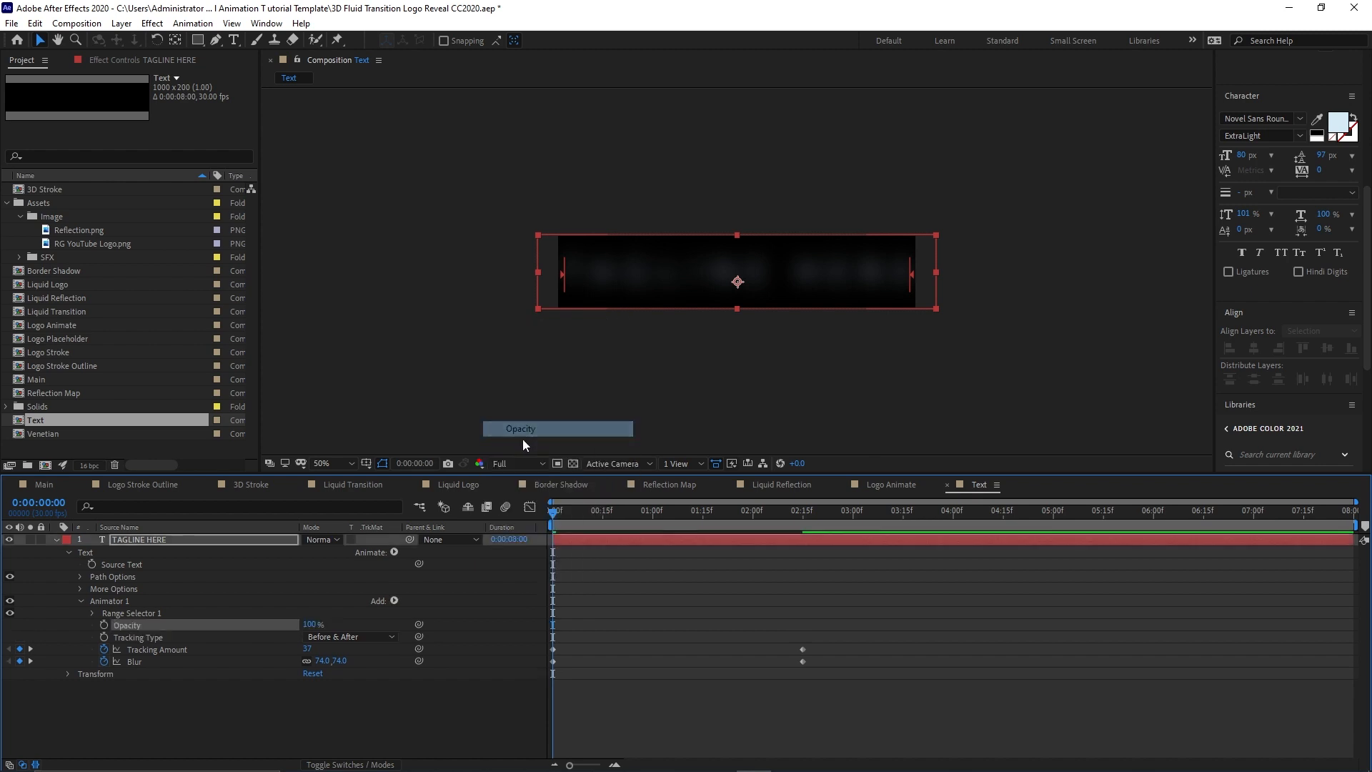
pyautogui.click(105, 626)
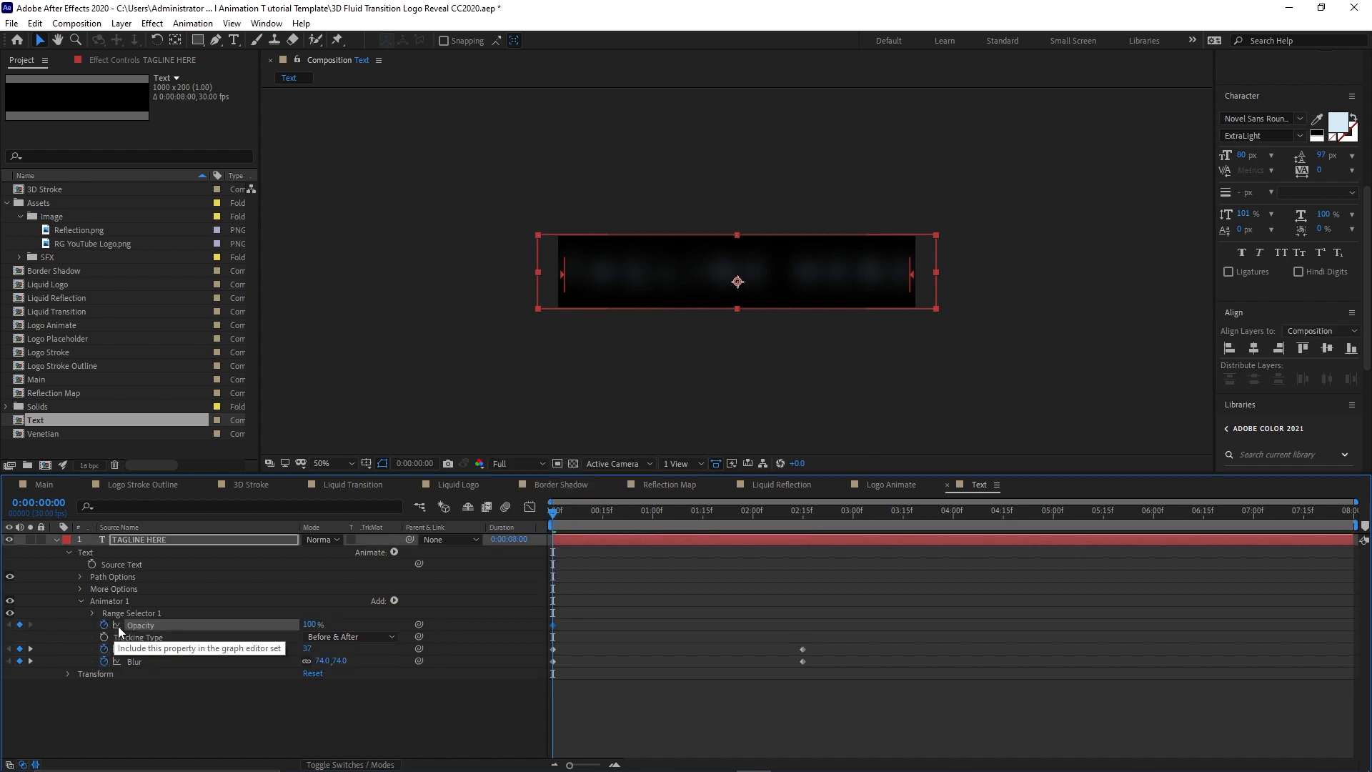
pyautogui.moveTo(310, 626); pyautogui.dragTo(215, 628)
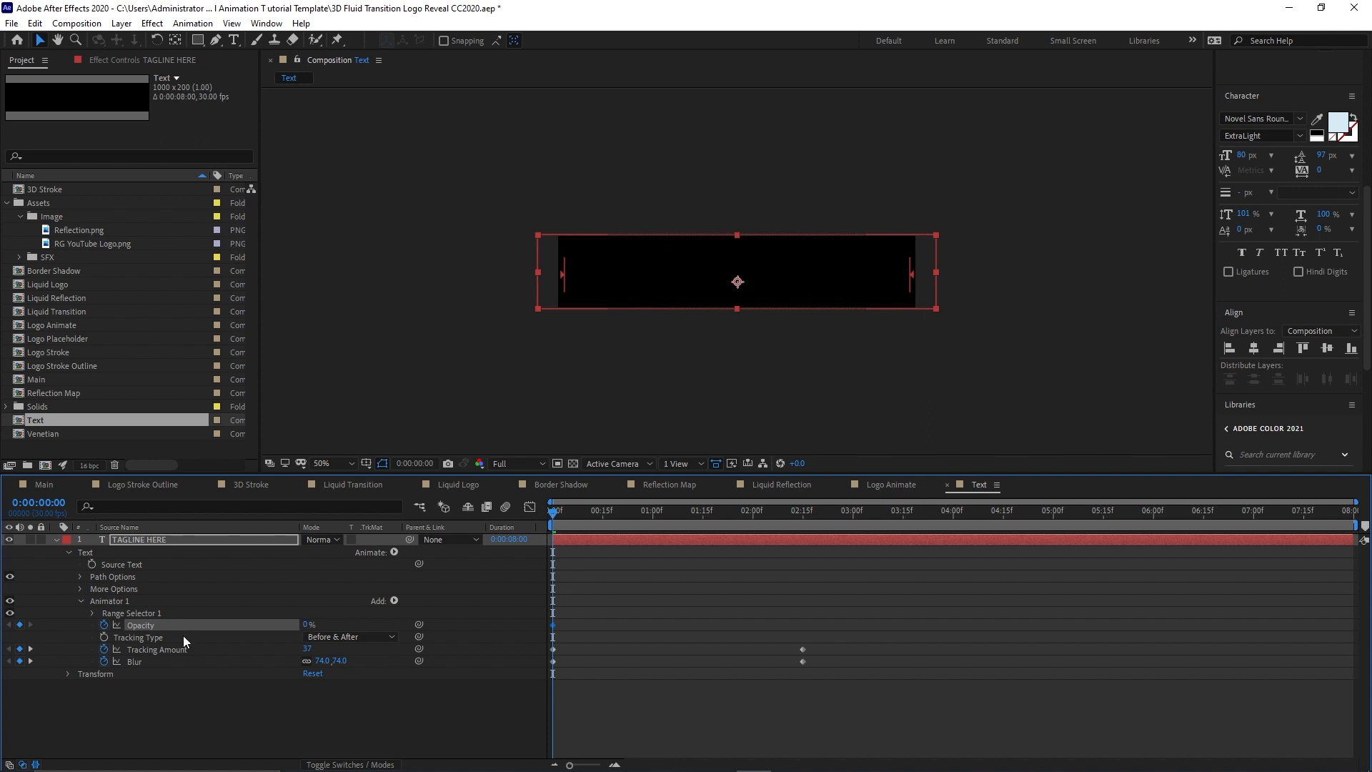
pyautogui.click(31, 661)
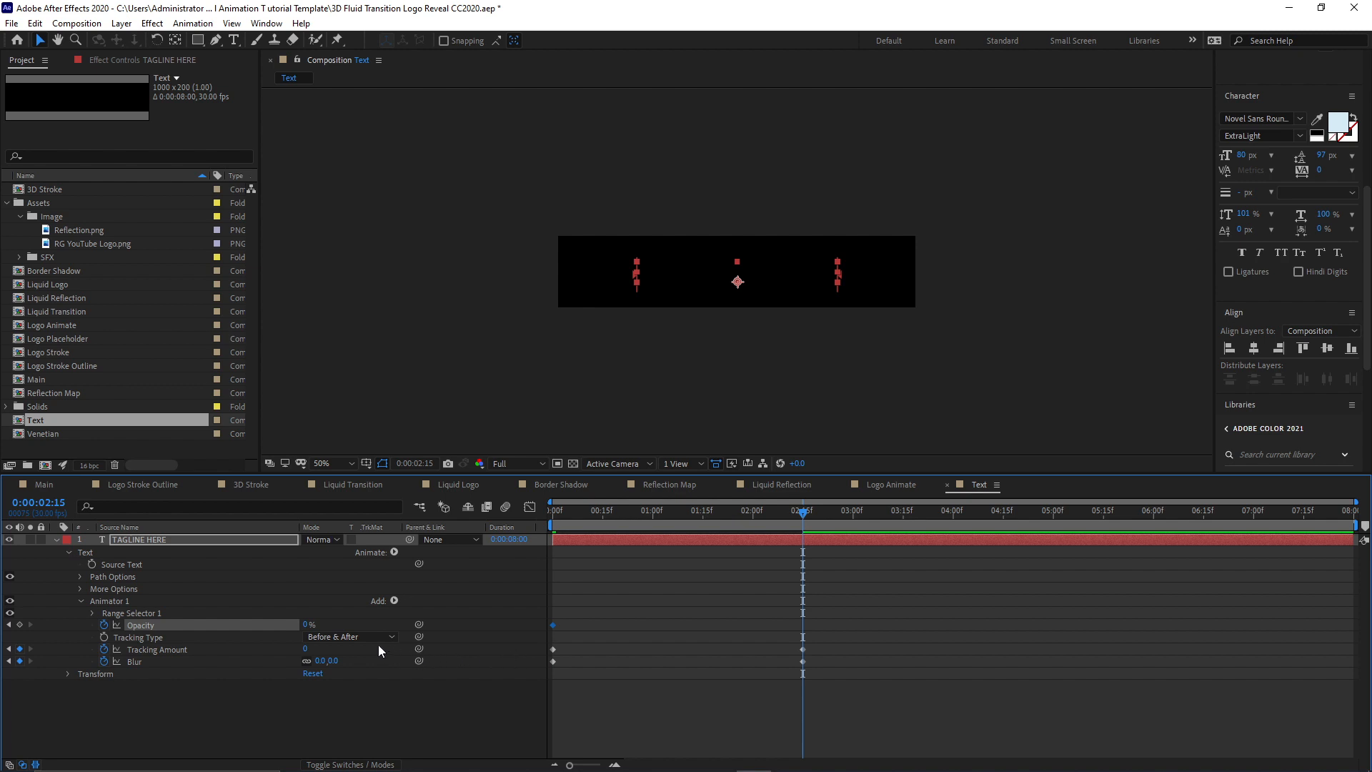
pyautogui.moveTo(307, 626); pyautogui.dragTo(476, 718)
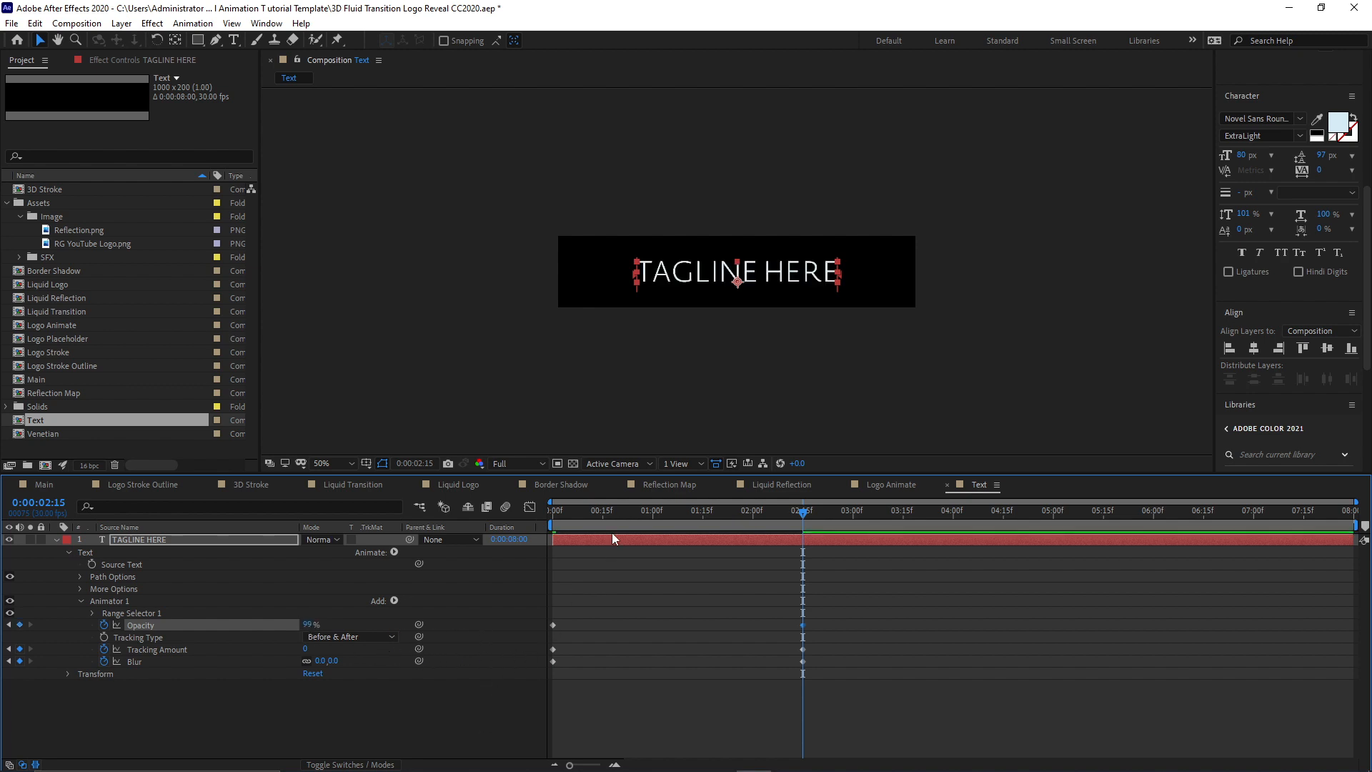
# Keyframe Range Selector 1's Start from 0% at 0:00:00:00 to 100% at 0:00:02:15.
pyautogui.moveTo(607, 516); pyautogui.dragTo(542, 510)
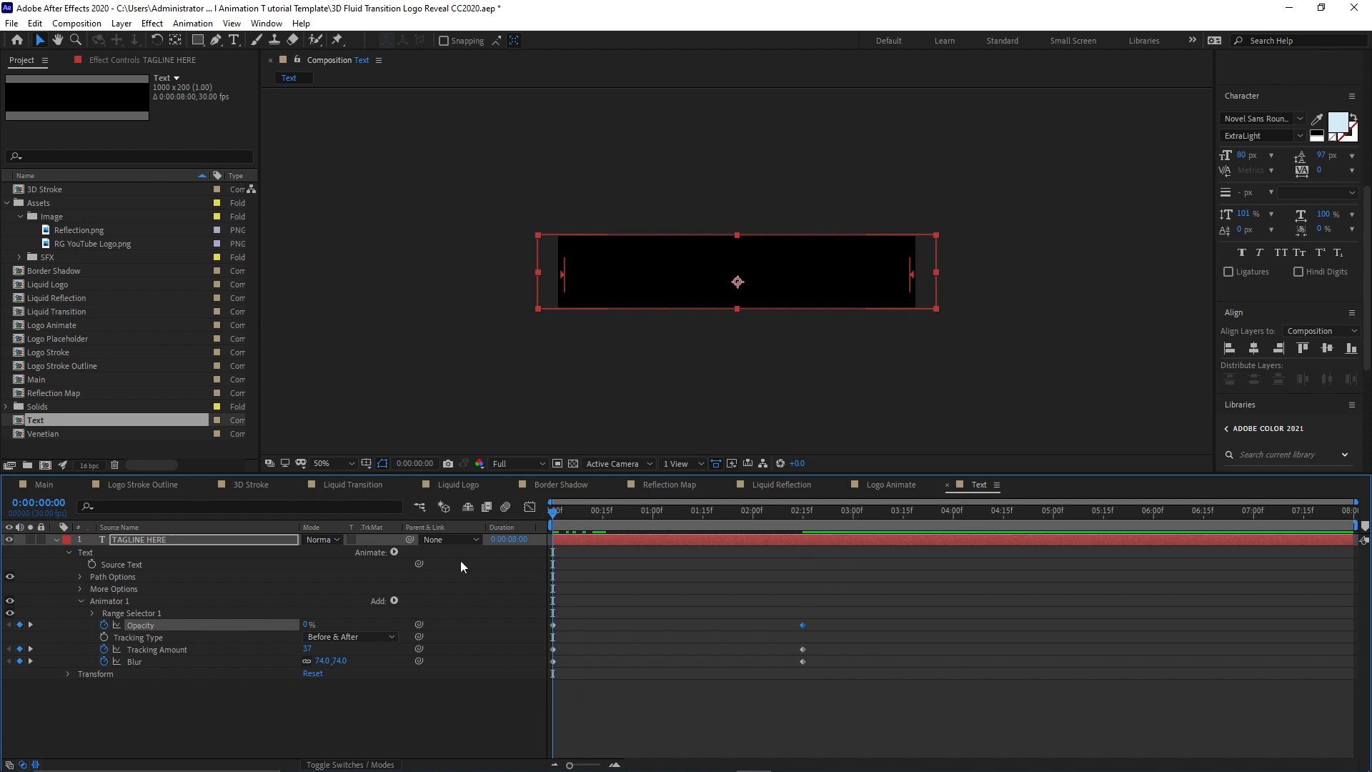
pyautogui.click(93, 614)
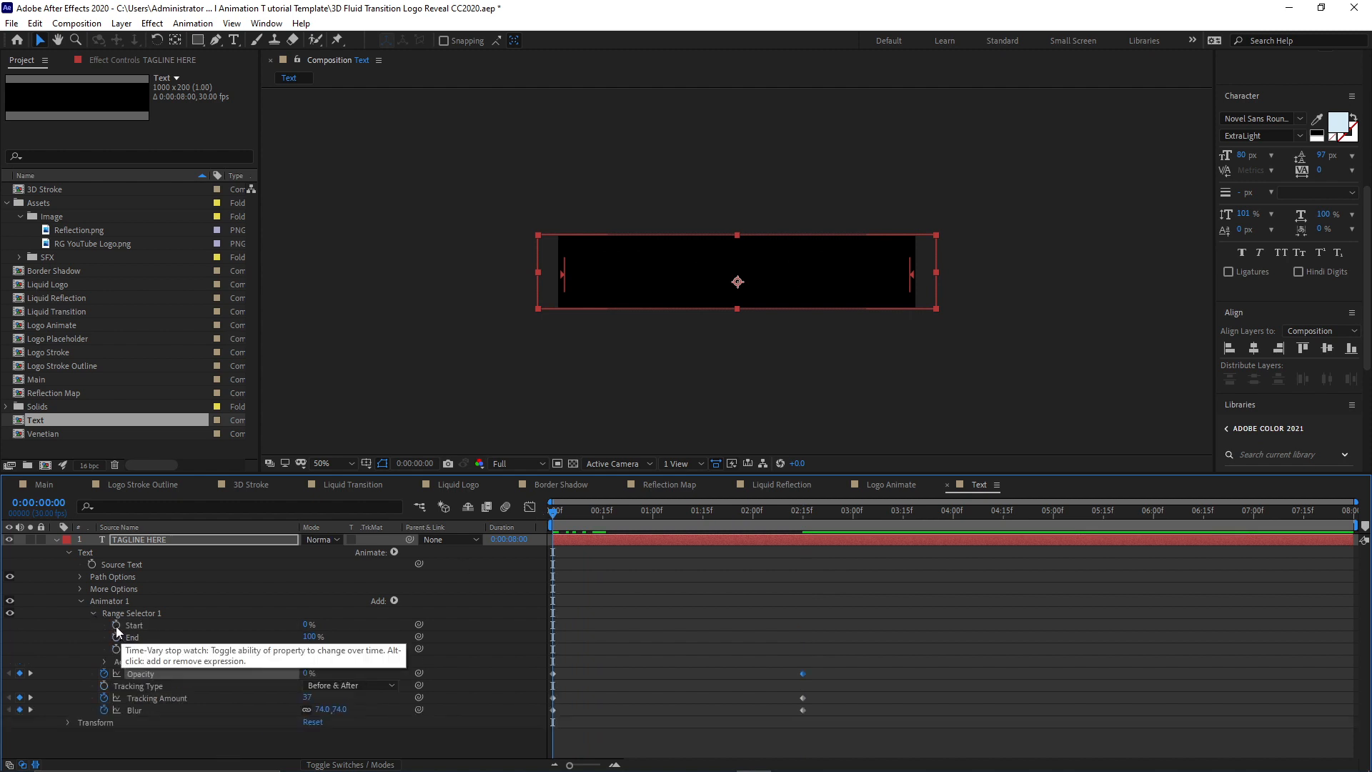
pyautogui.click(115, 625)
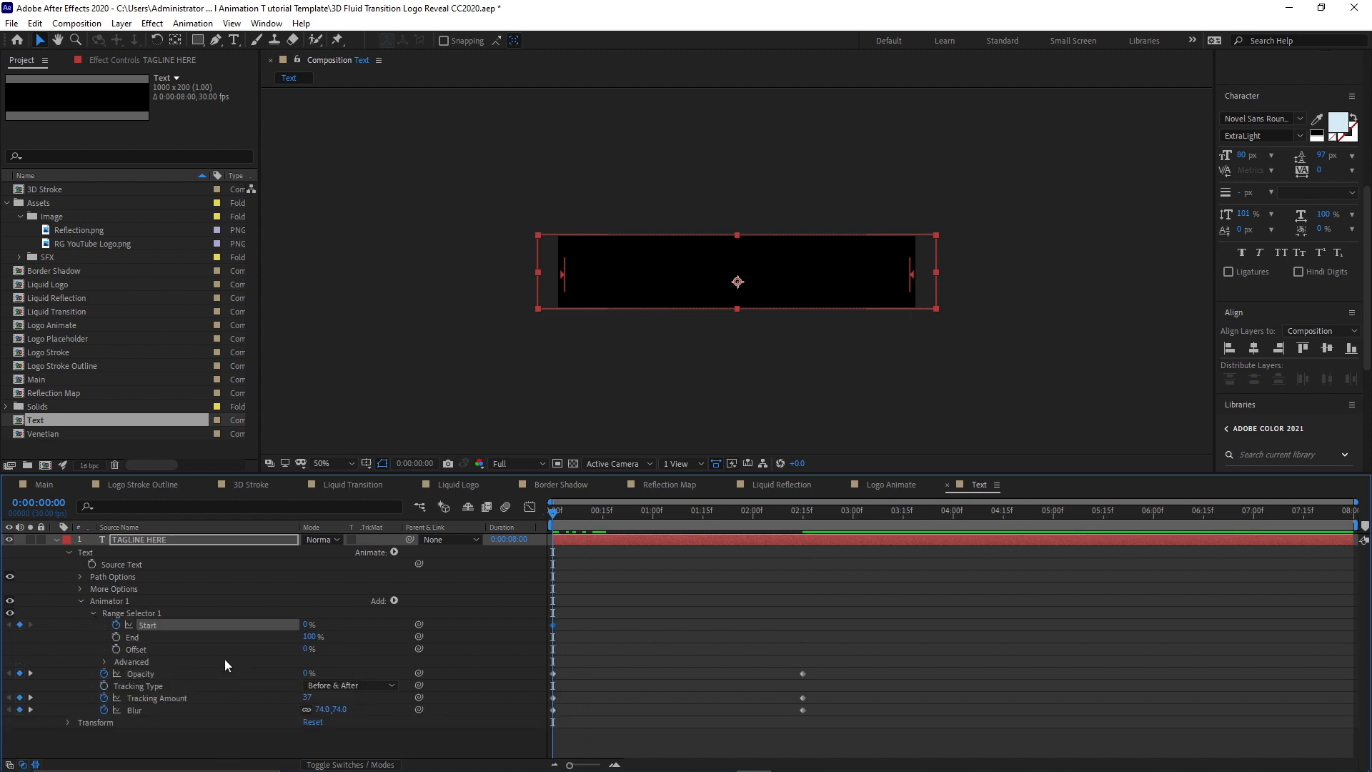
pyautogui.click(32, 673)
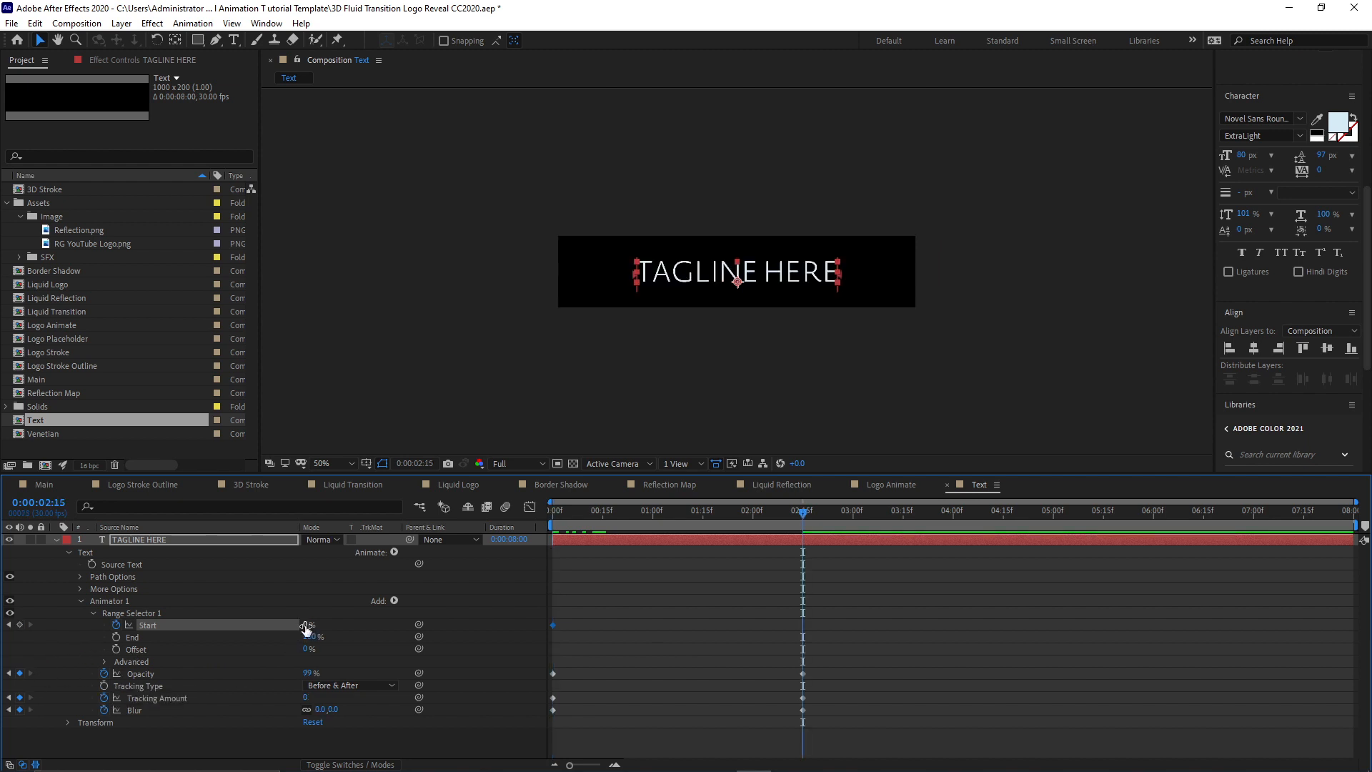
pyautogui.moveTo(305, 628); pyautogui.dragTo(318, 626)
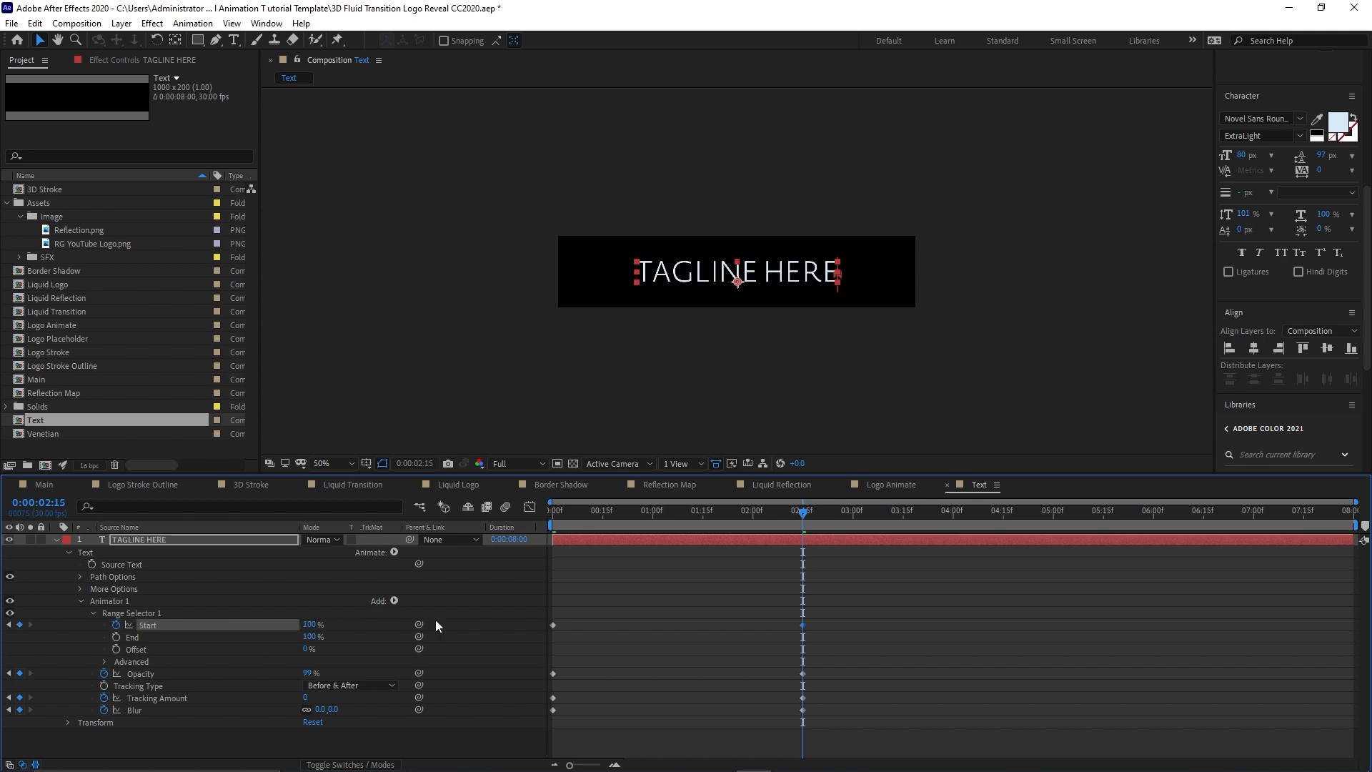
# Turn on Randomize Order in Range Selector 1's Advanced settings, change its Random Seed, and collapse the TAGLINE HERE layer's properties.
pyautogui.moveTo(803, 516); pyautogui.dragTo(632, 551)
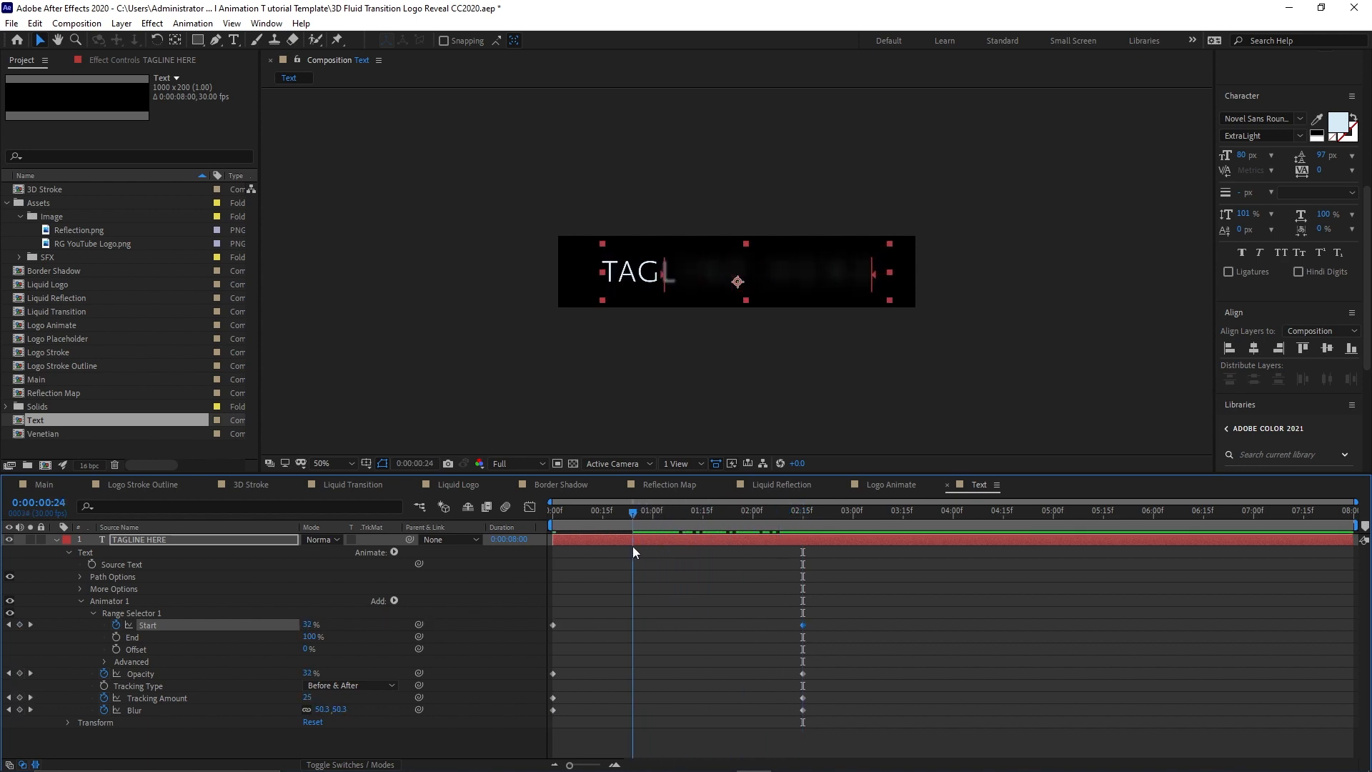
pyautogui.click(102, 662)
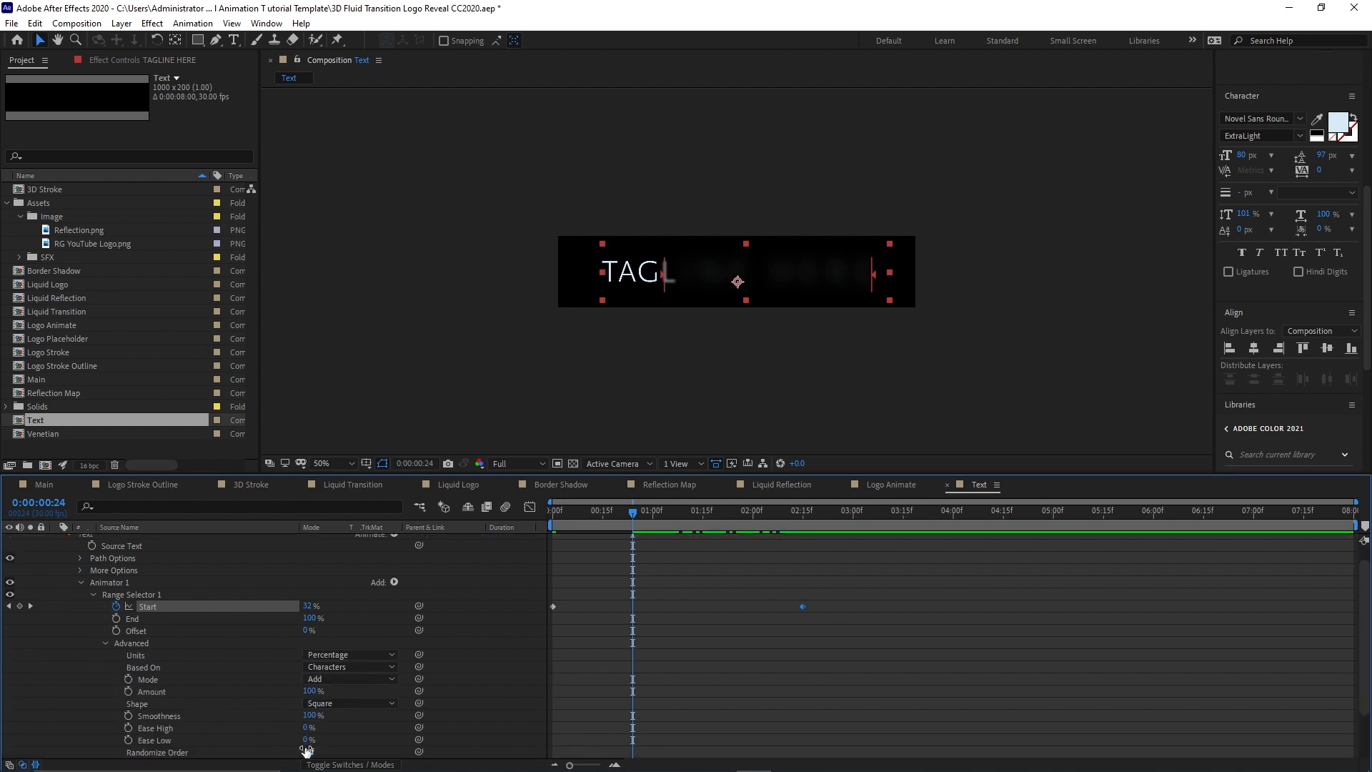
pyautogui.click(309, 752)
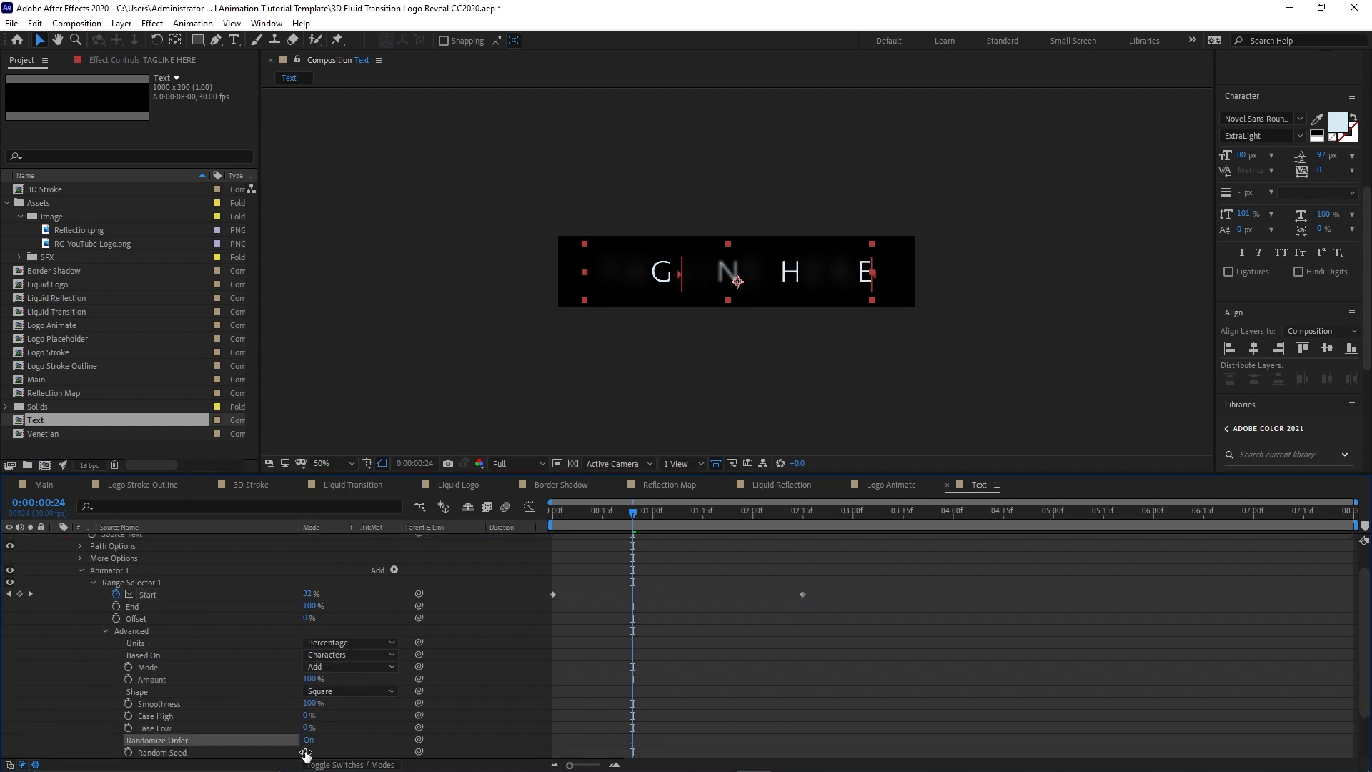
pyautogui.click(307, 753)
pyautogui.click(91, 613)
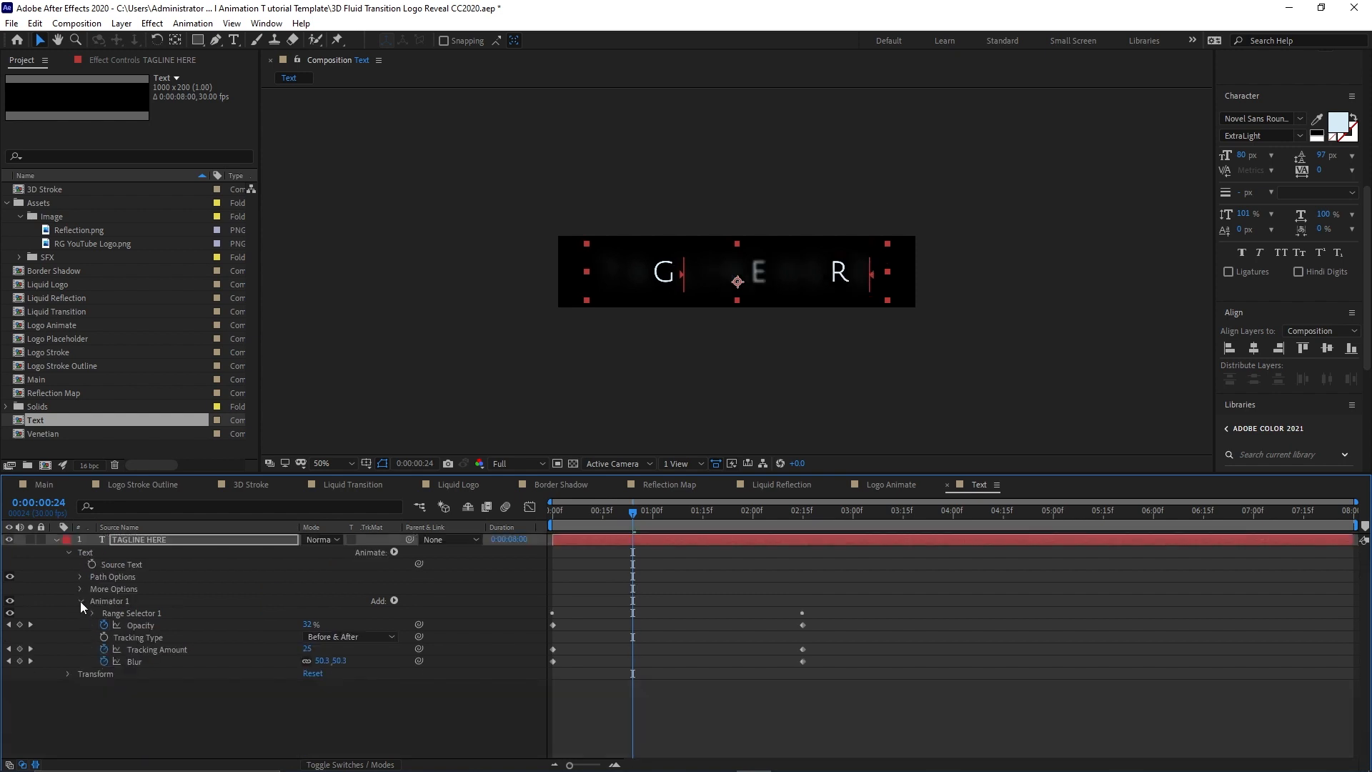
pyautogui.click(81, 601)
pyautogui.click(56, 540)
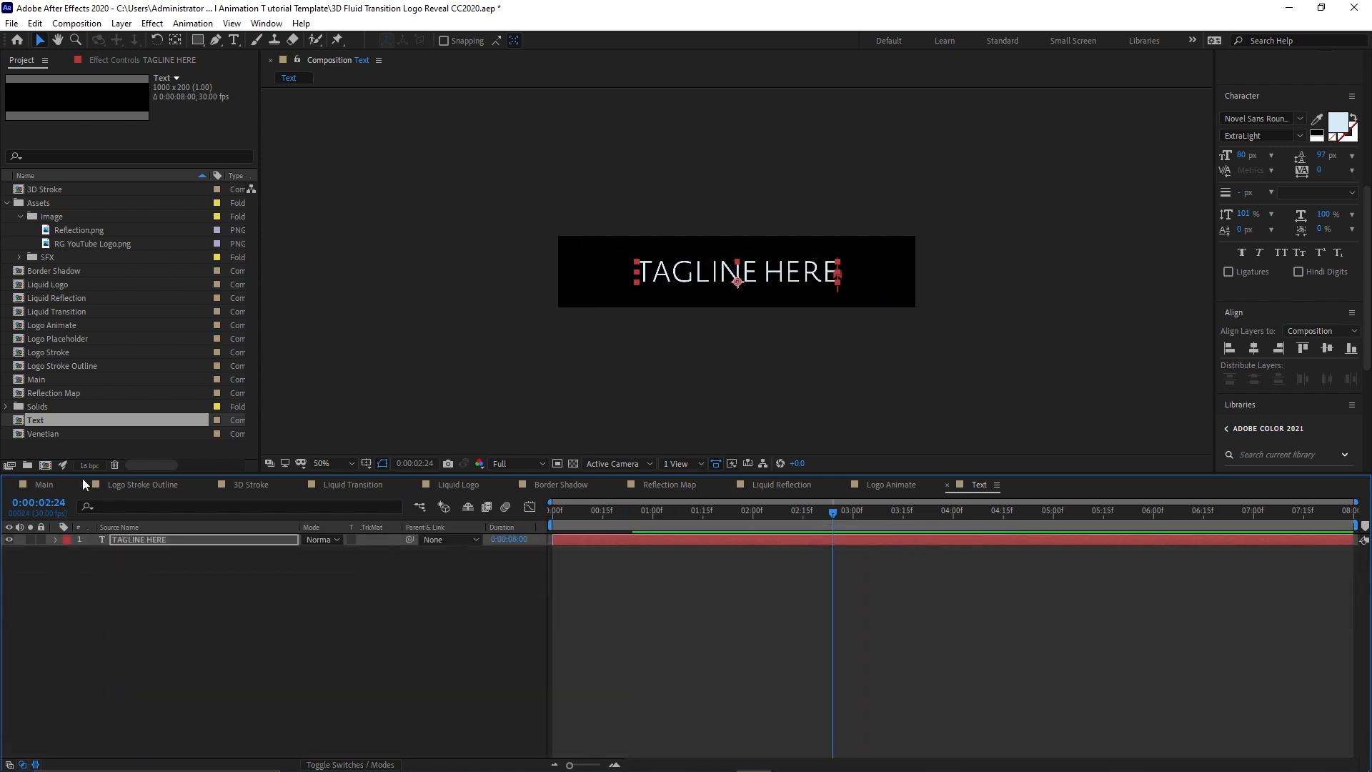
# Add the Text composition to Main as the topmost layer, above Logo Placeholder.
pyautogui.click(44, 485)
pyautogui.click(20, 216)
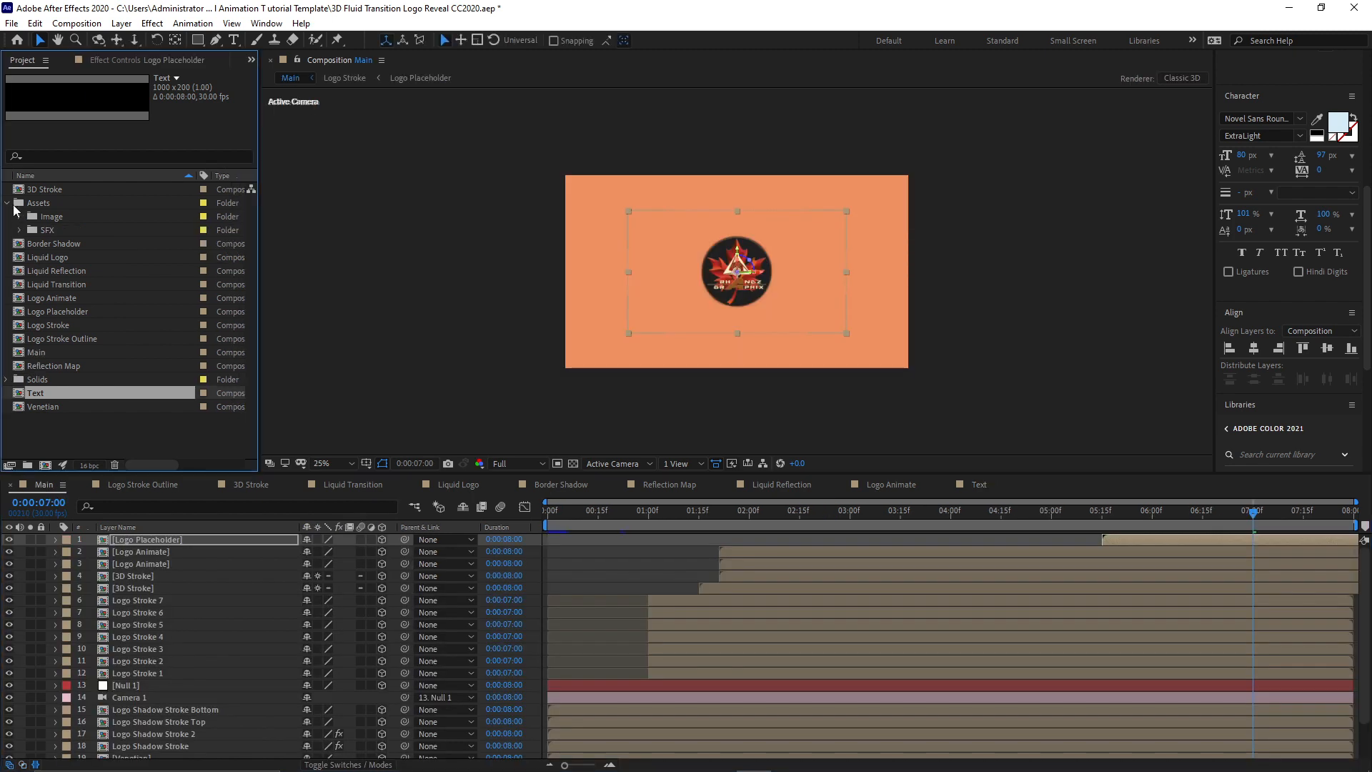
pyautogui.click(8, 203)
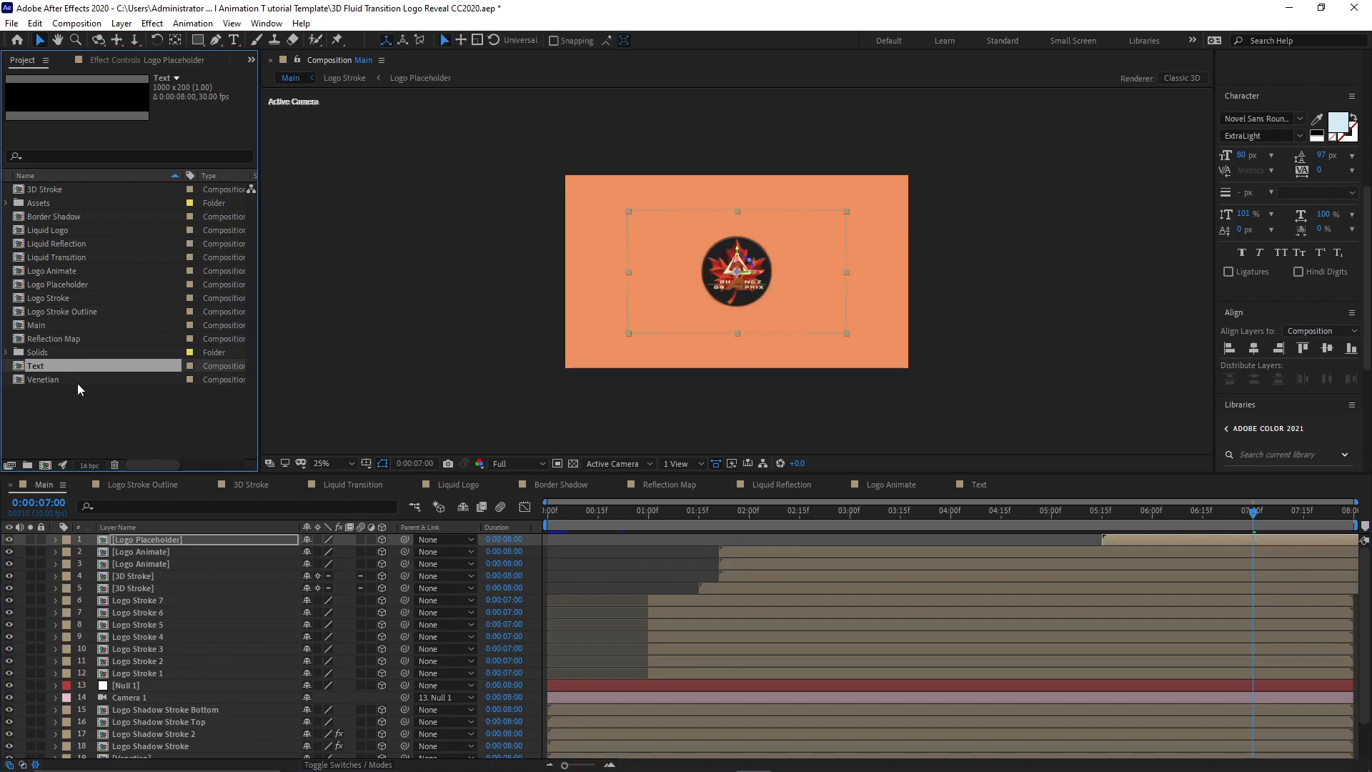
pyautogui.moveTo(71, 366); pyautogui.dragTo(139, 535)
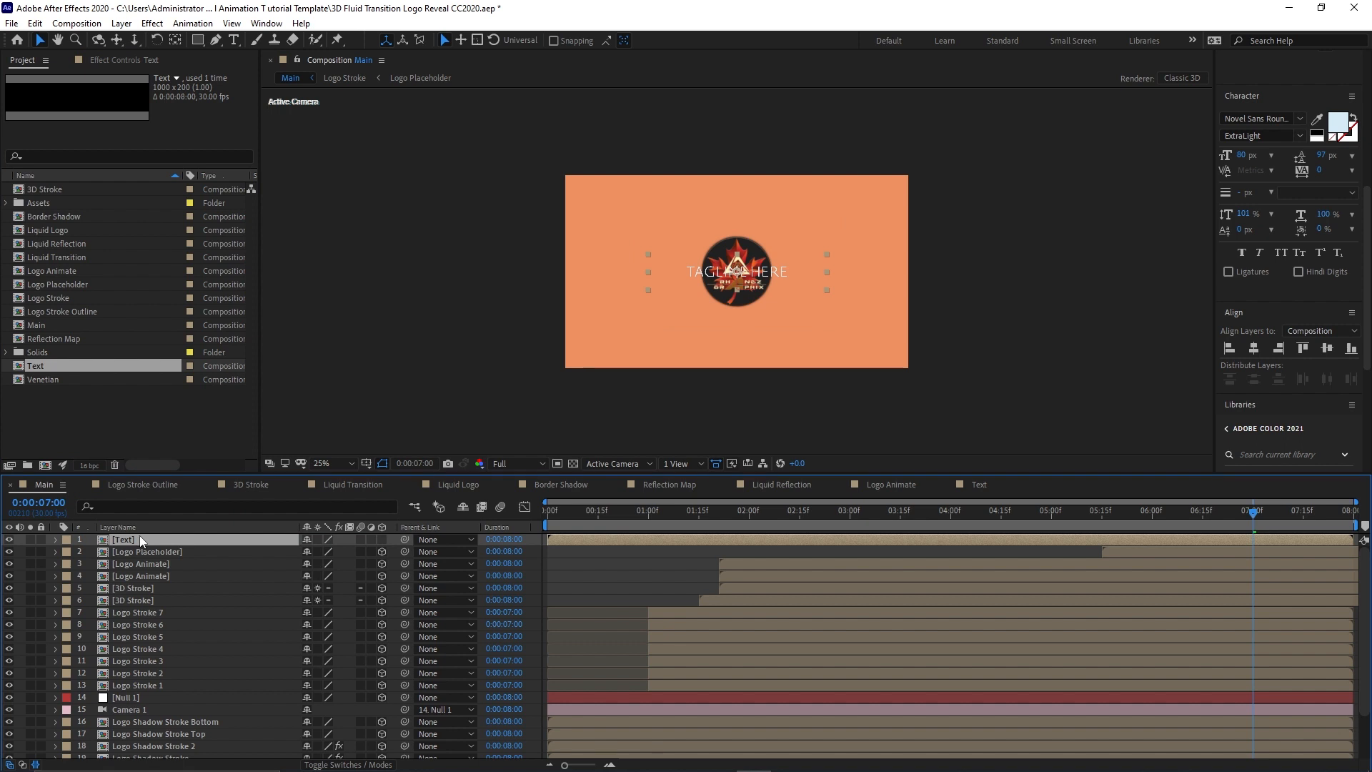
# Set the Text layer's Y position to 838 and its scale to 60% in Main.
pyautogui.press('p')
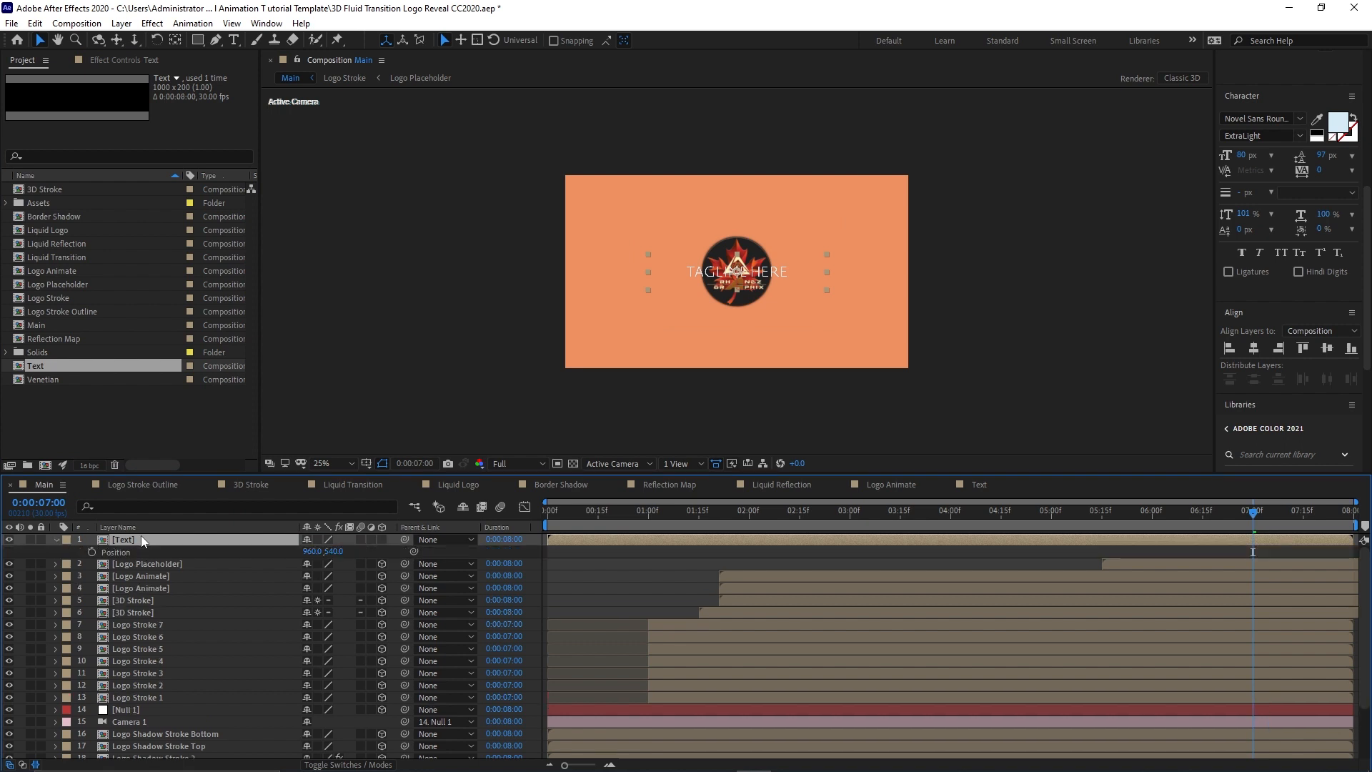
pyautogui.hotkey('shift', 's')
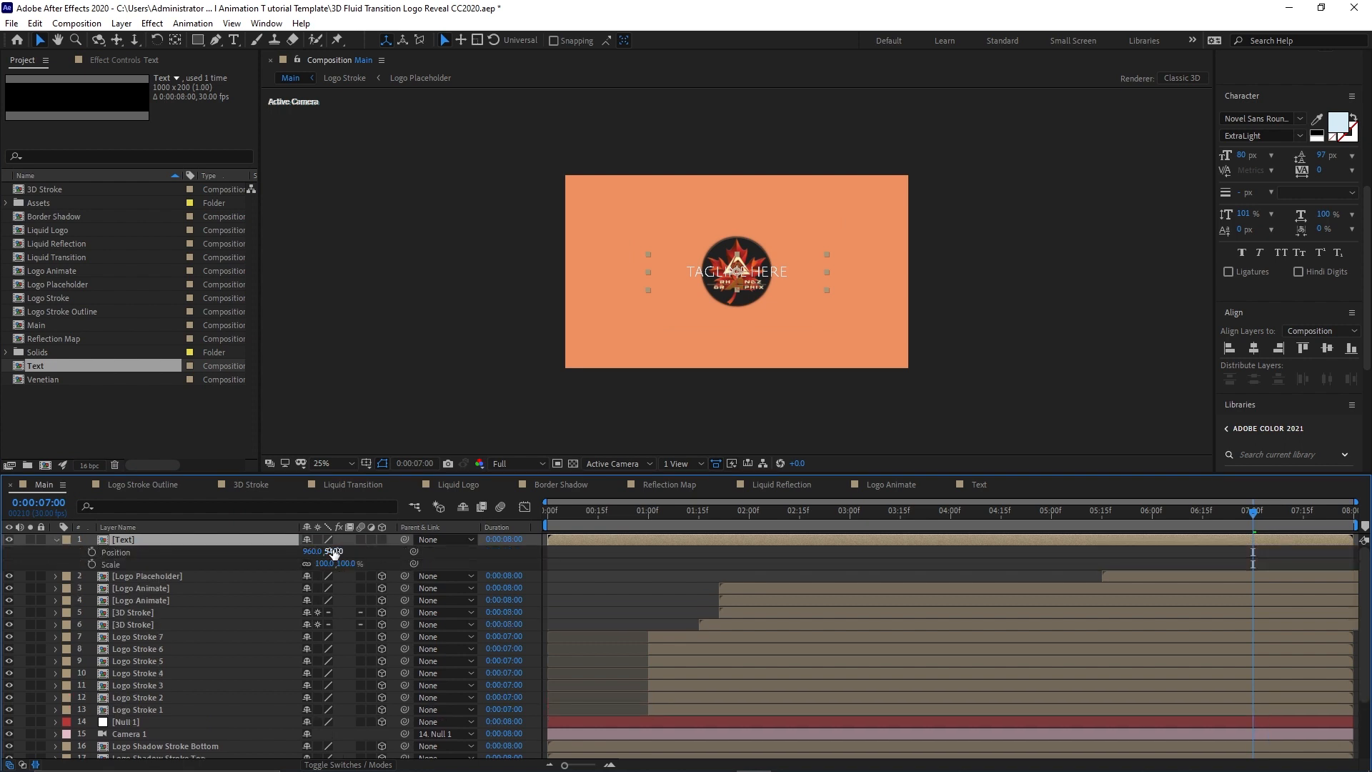
pyautogui.click(335, 551)
pyautogui.write('838')
pyautogui.click(325, 564)
pyautogui.write('60')
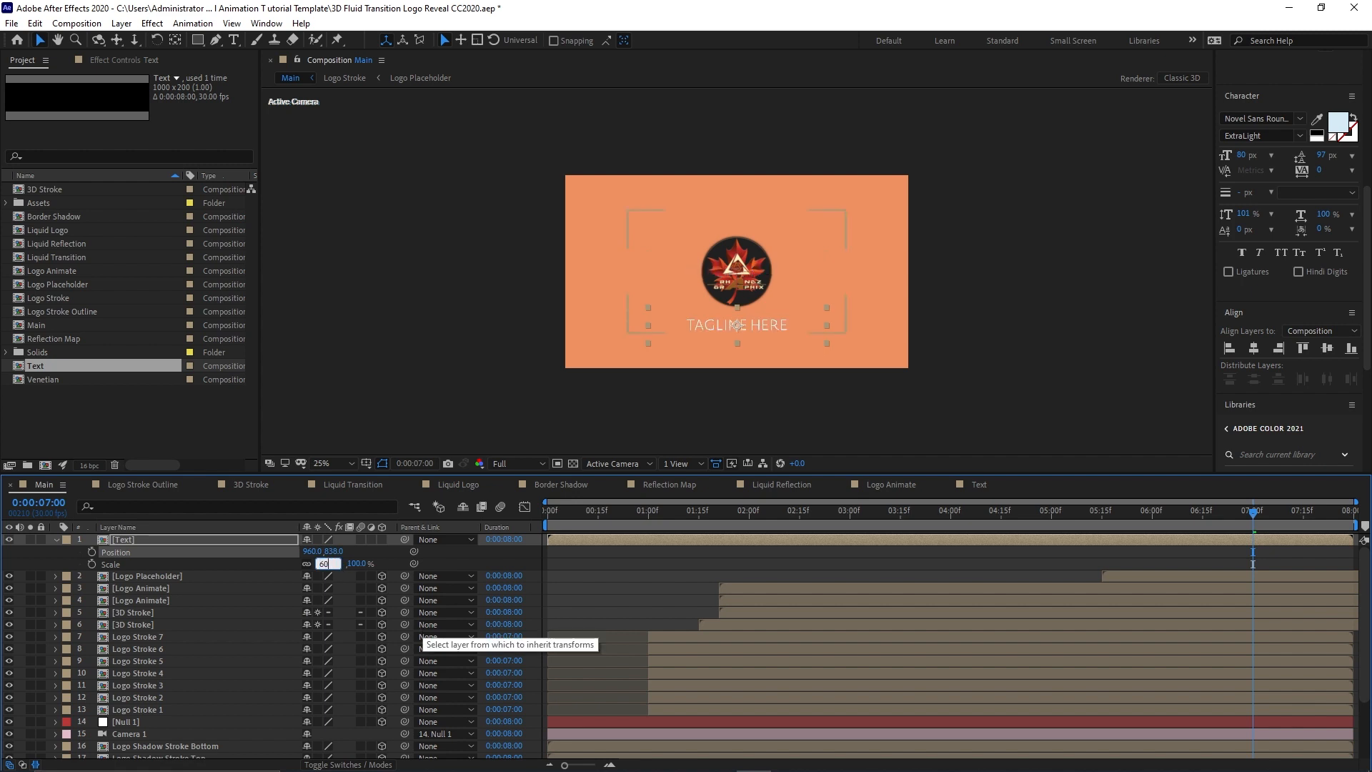
pyautogui.click(271, 538)
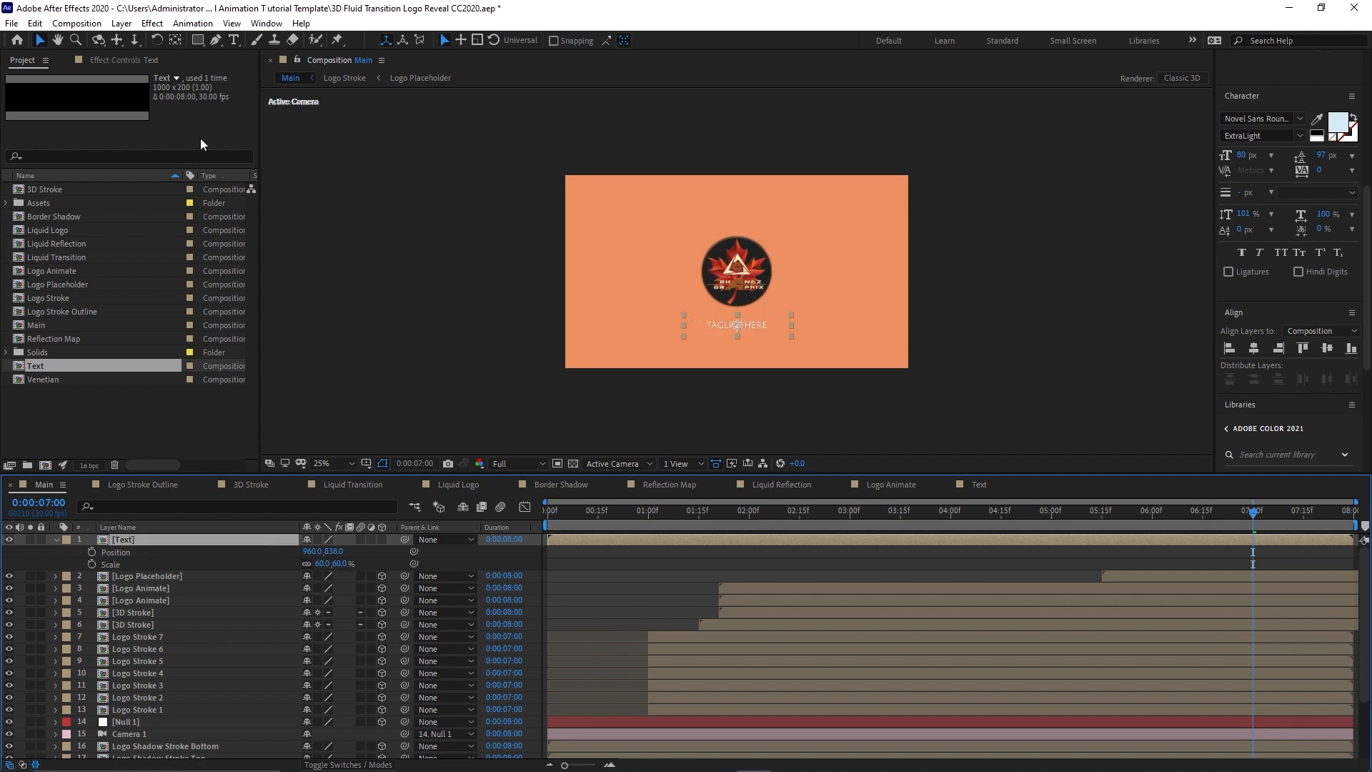
# Apply a Tint effect to the Text layer, mapping white to 595757 and black to 484848.
pyautogui.click(152, 23)
pyautogui.moveTo(321, 188)
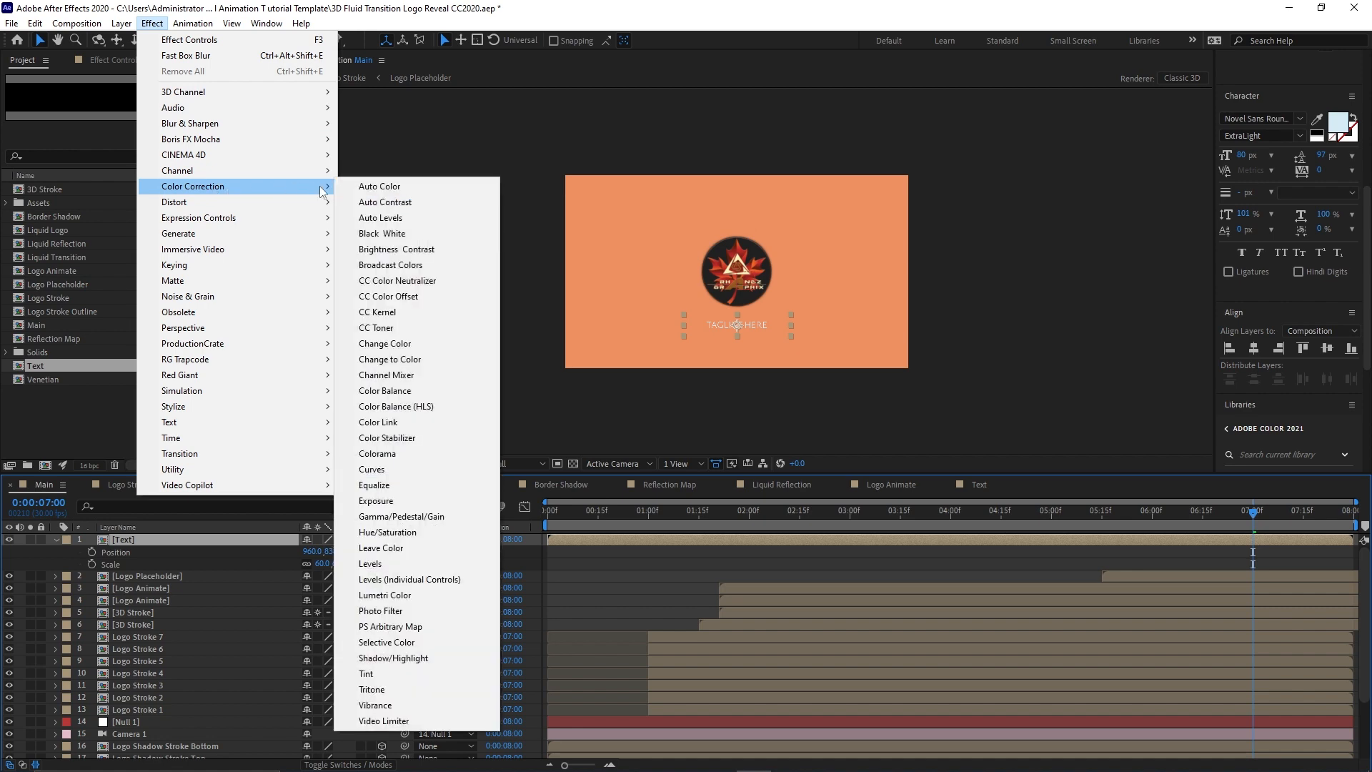
pyautogui.click(412, 674)
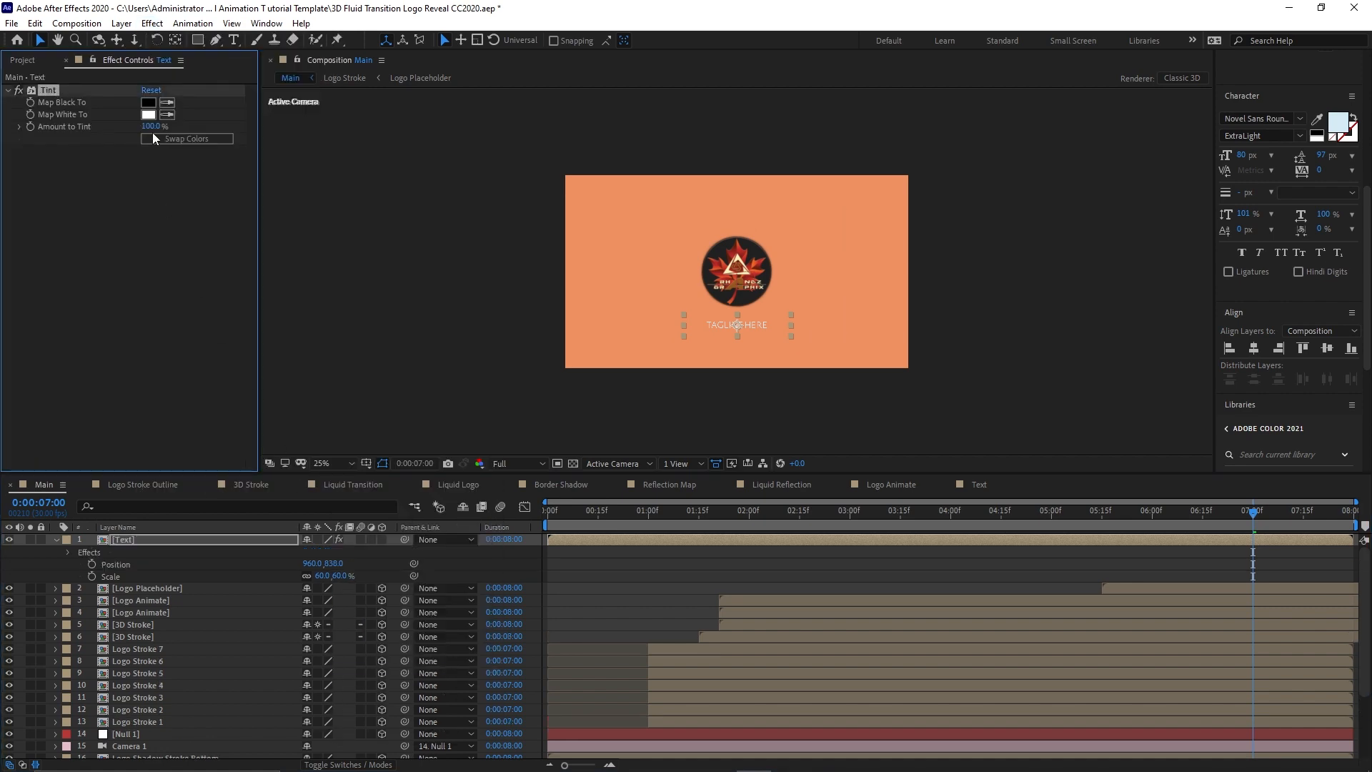
pyautogui.click(148, 114)
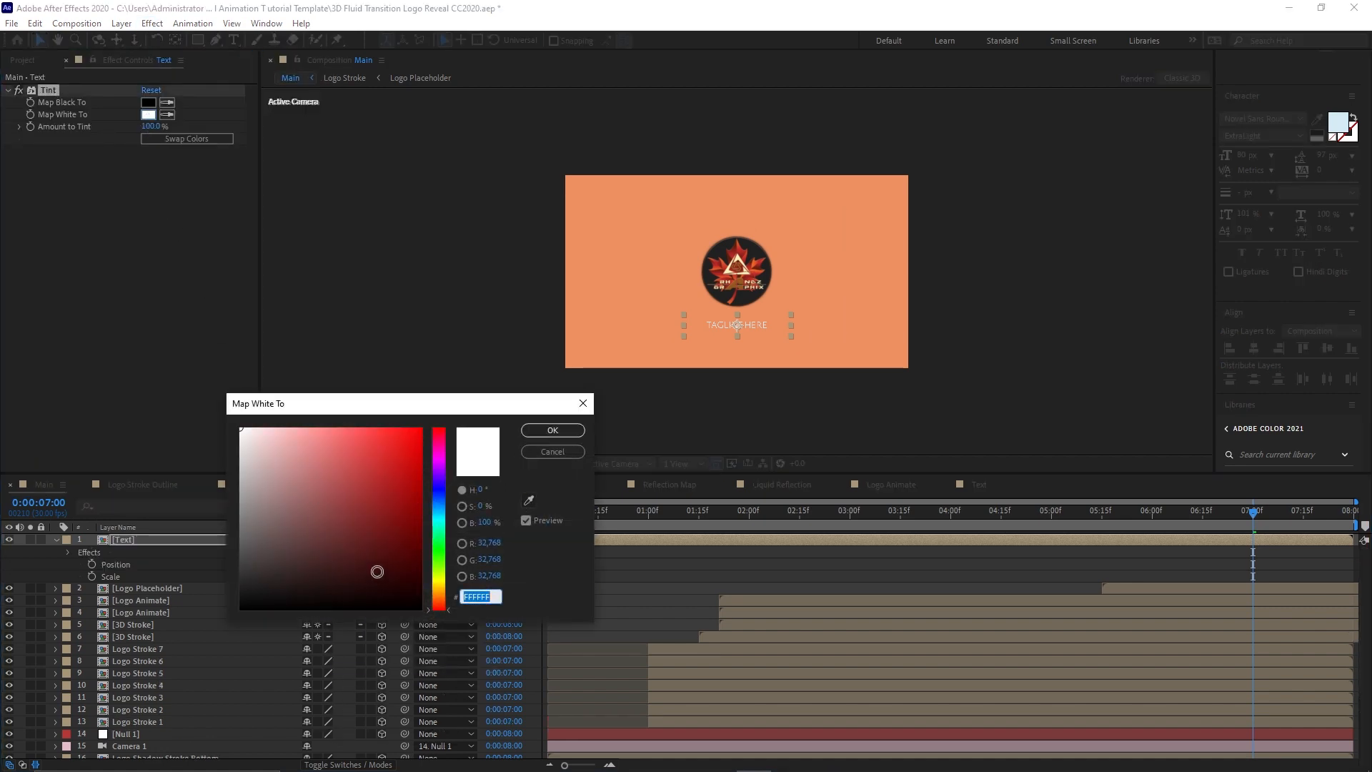
pyautogui.write('595757')
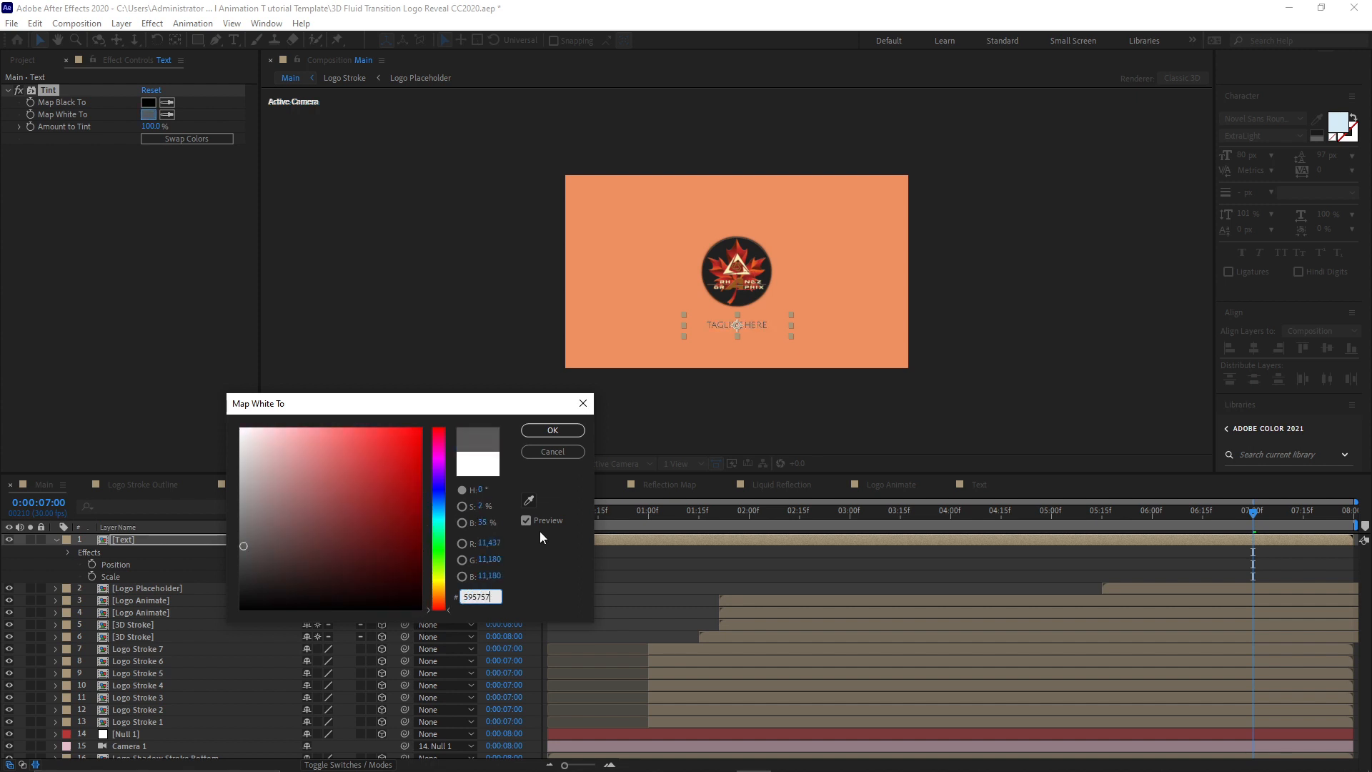
pyautogui.click(553, 430)
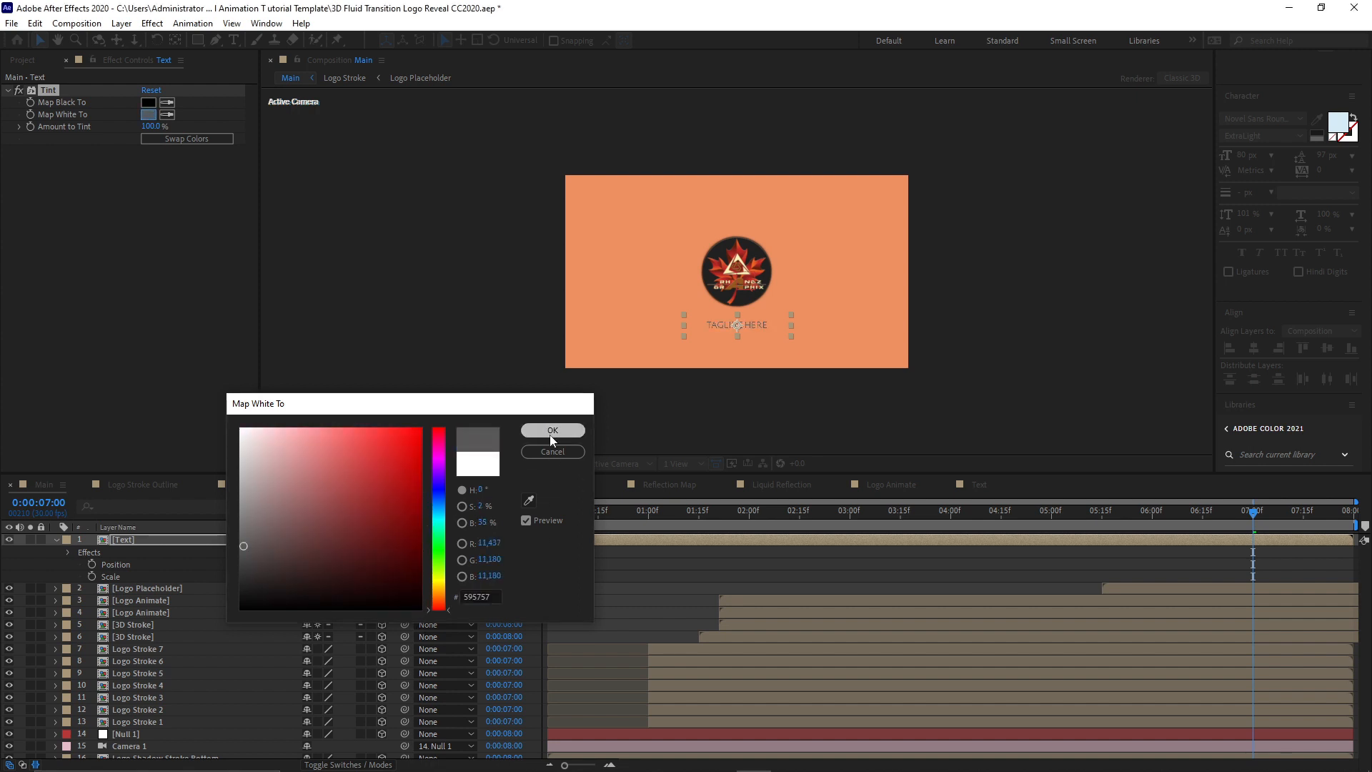
pyautogui.click(149, 103)
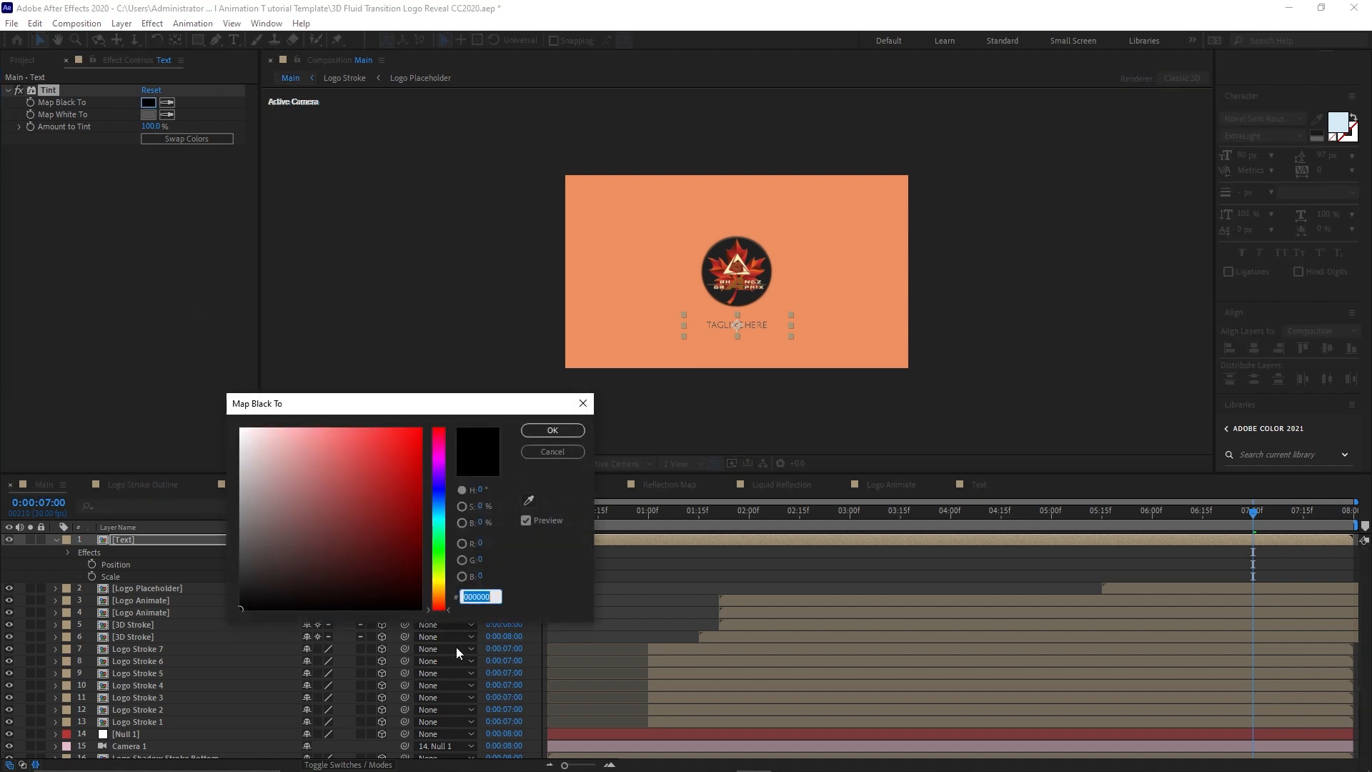
pyautogui.write('484848')
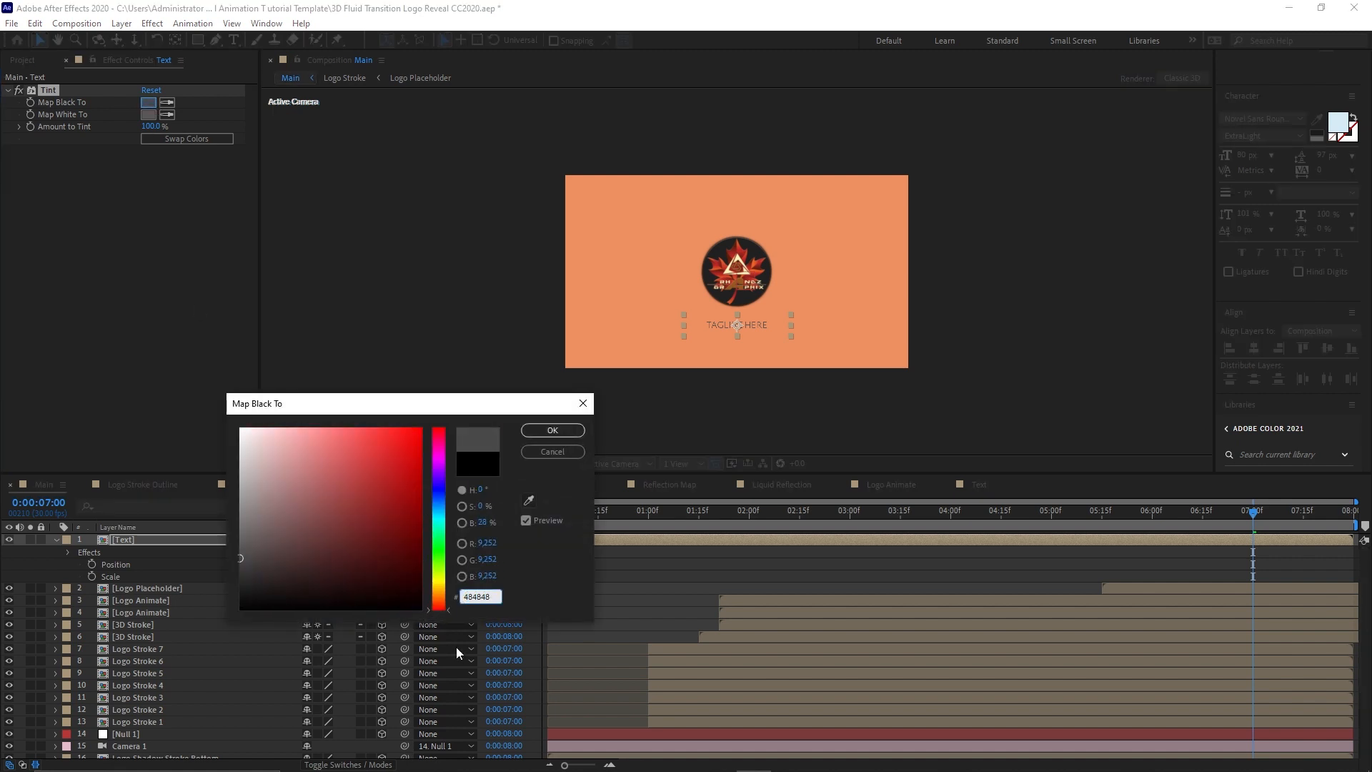
pyautogui.click(548, 431)
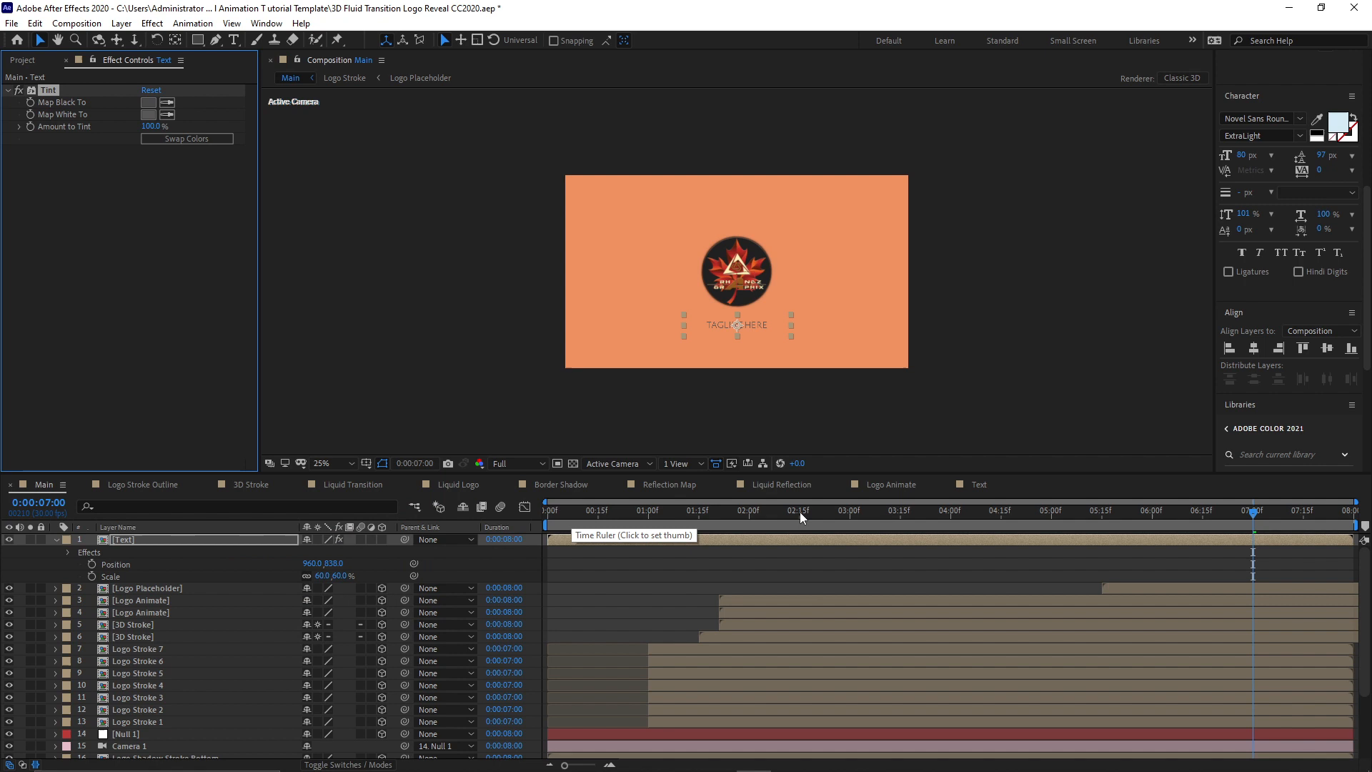
# Make the Text layer start at 0:00:03:00 in Main.
pyautogui.click(849, 516)
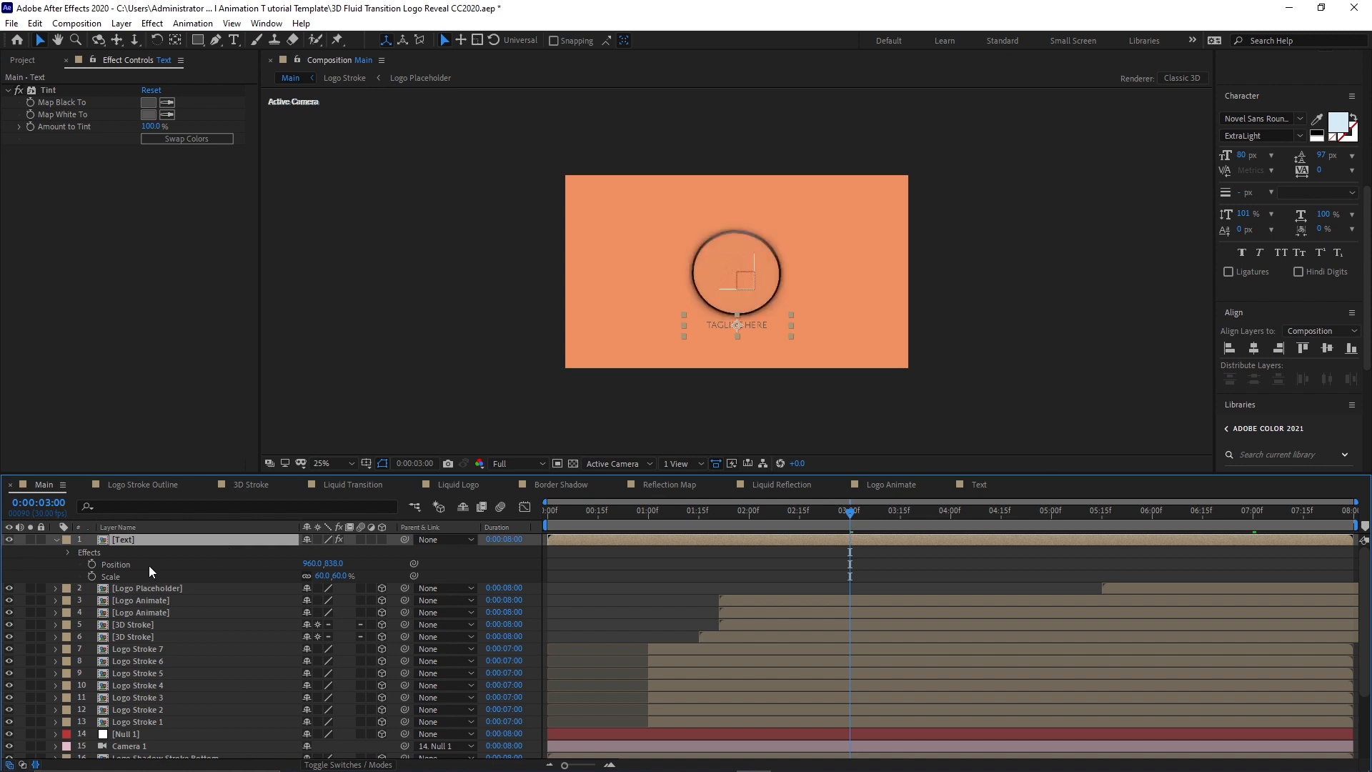
pyautogui.hotkey('alt', '[')
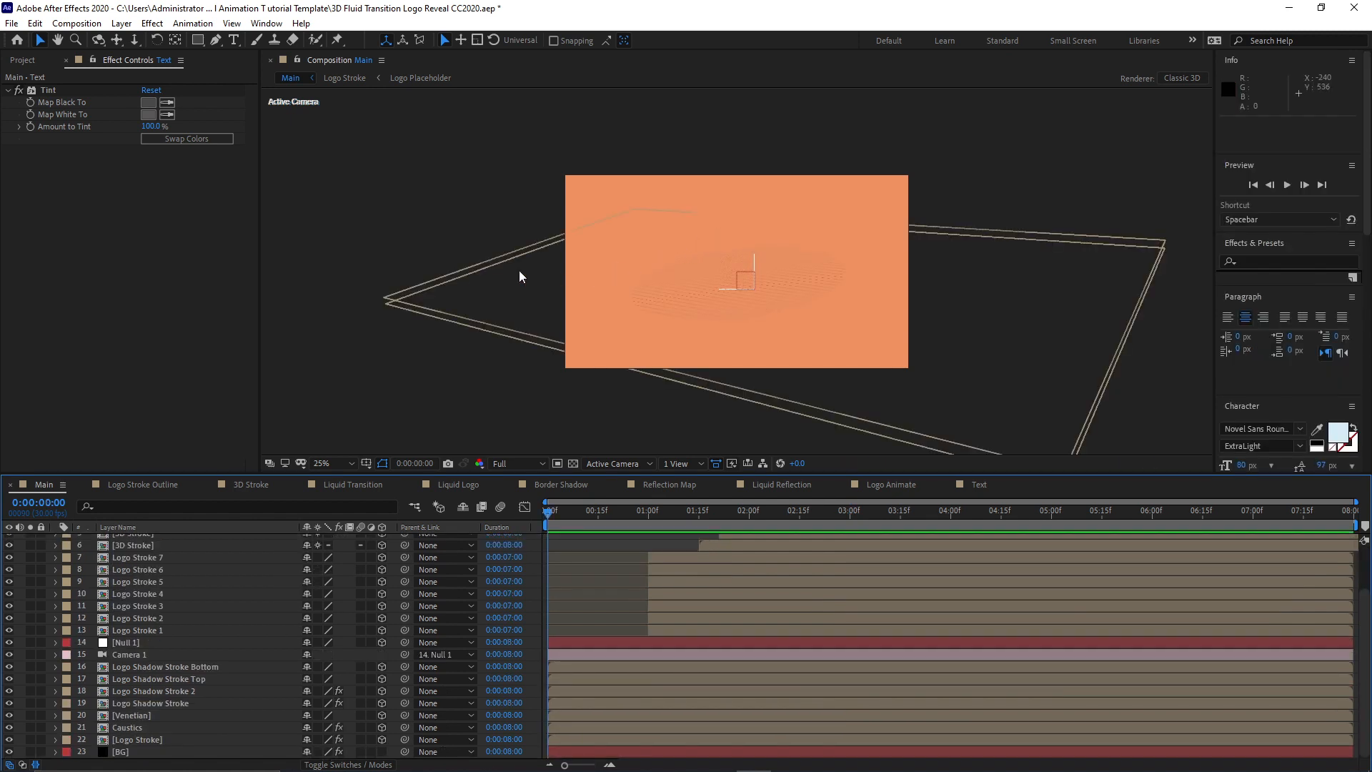
# Add sfx1.mp3 below the BG layer in Main with its audio switched off, and preview the composition.
pyautogui.click(22, 60)
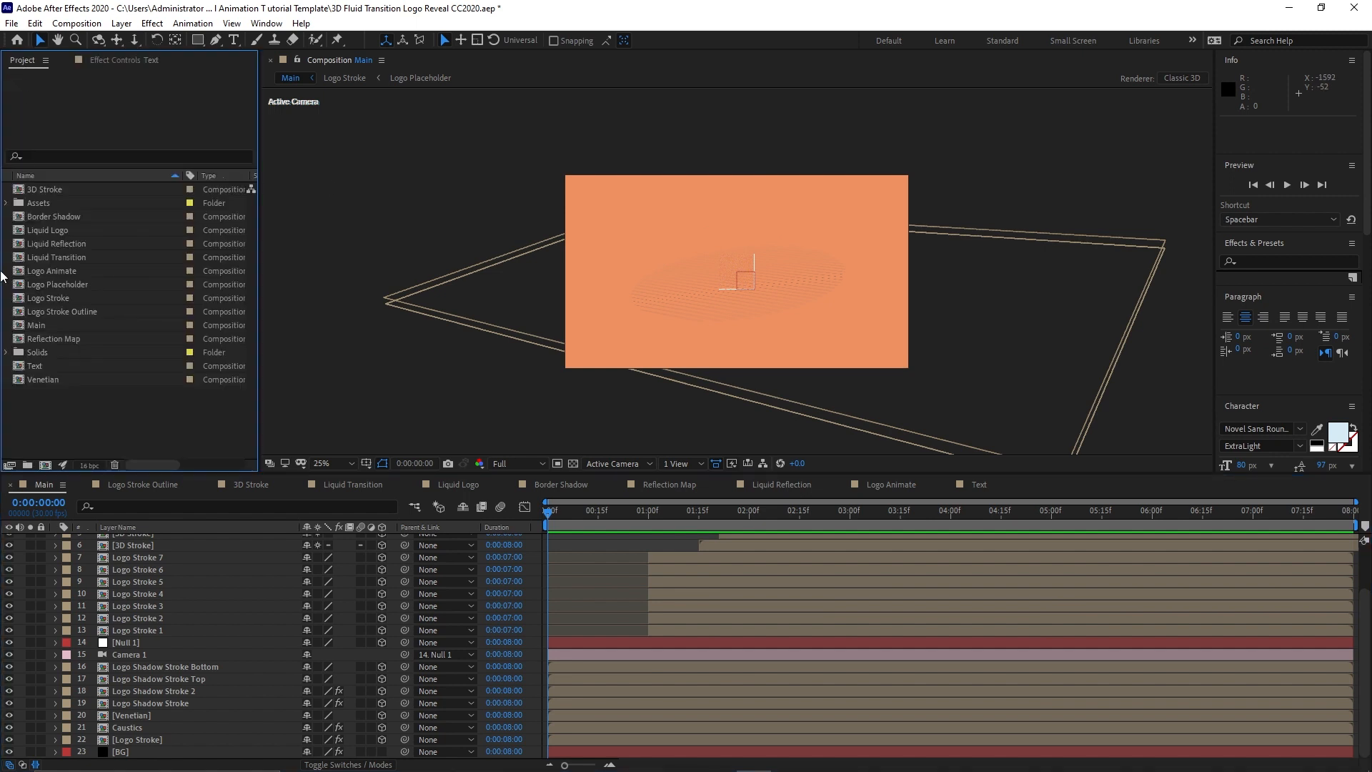
pyautogui.click(7, 203)
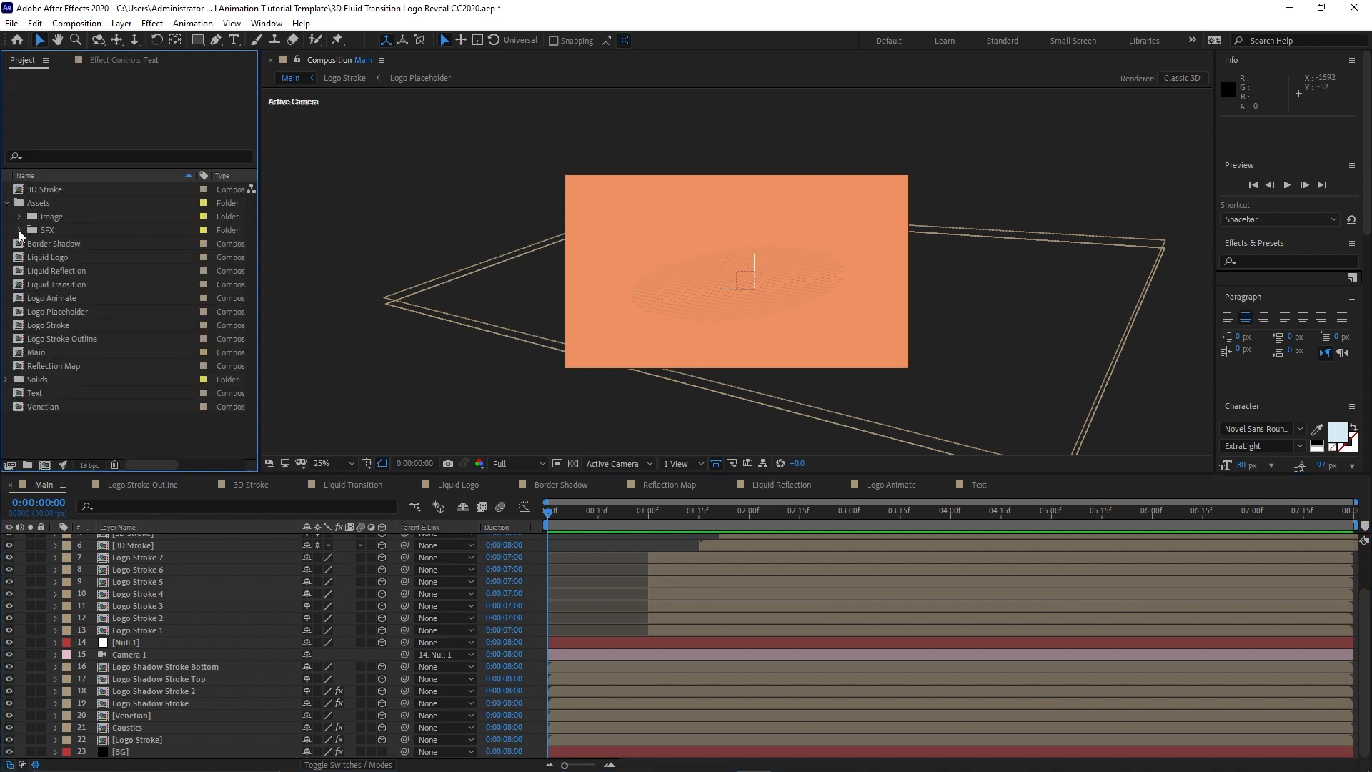
pyautogui.click(19, 230)
pyautogui.moveTo(80, 245); pyautogui.dragTo(118, 757)
pyautogui.click(19, 752)
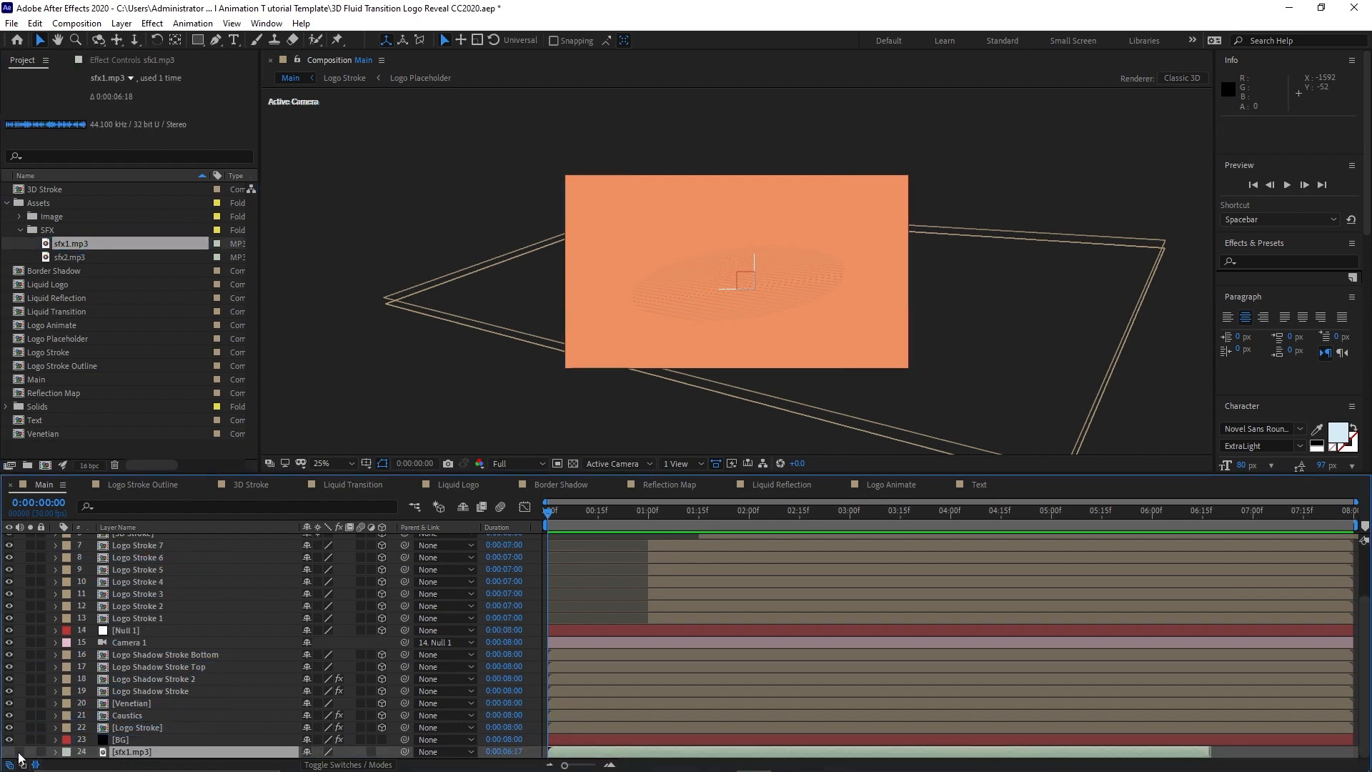
pyautogui.click(1287, 185)
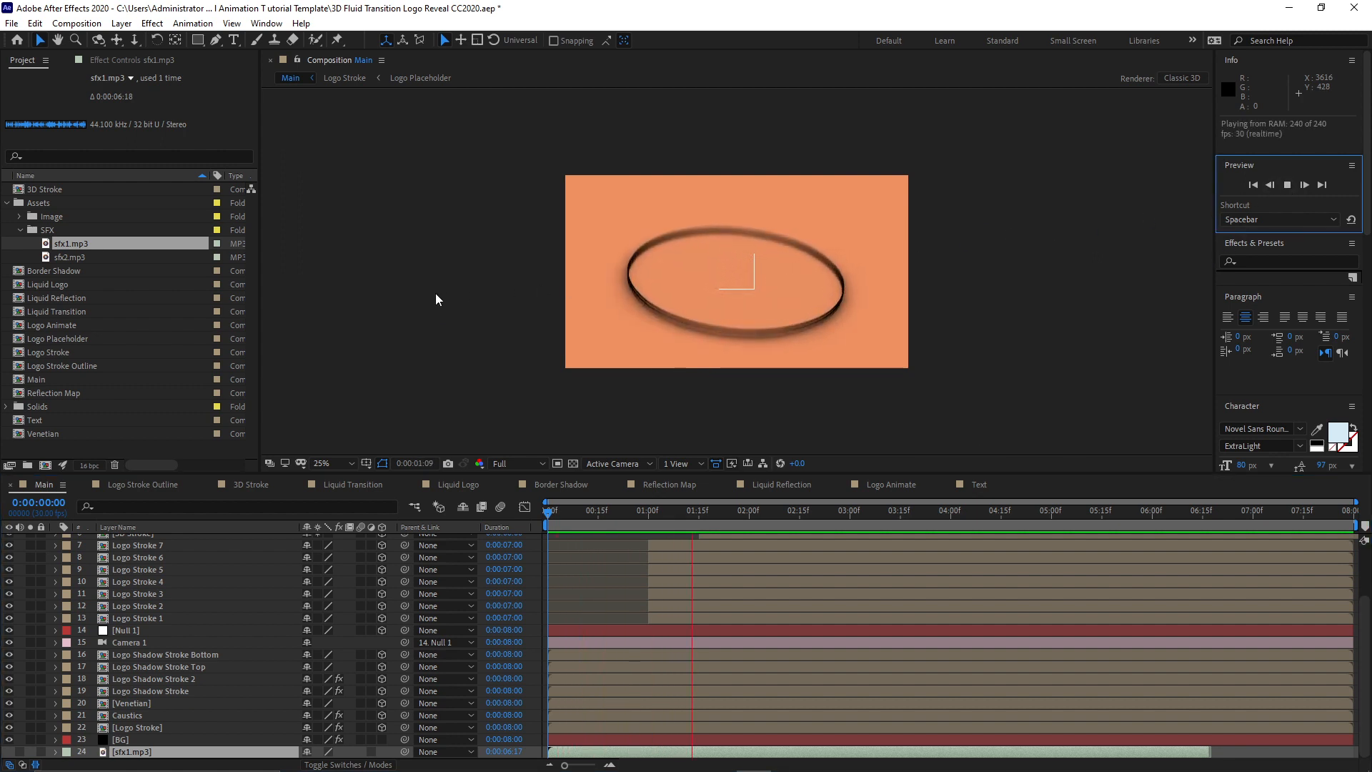